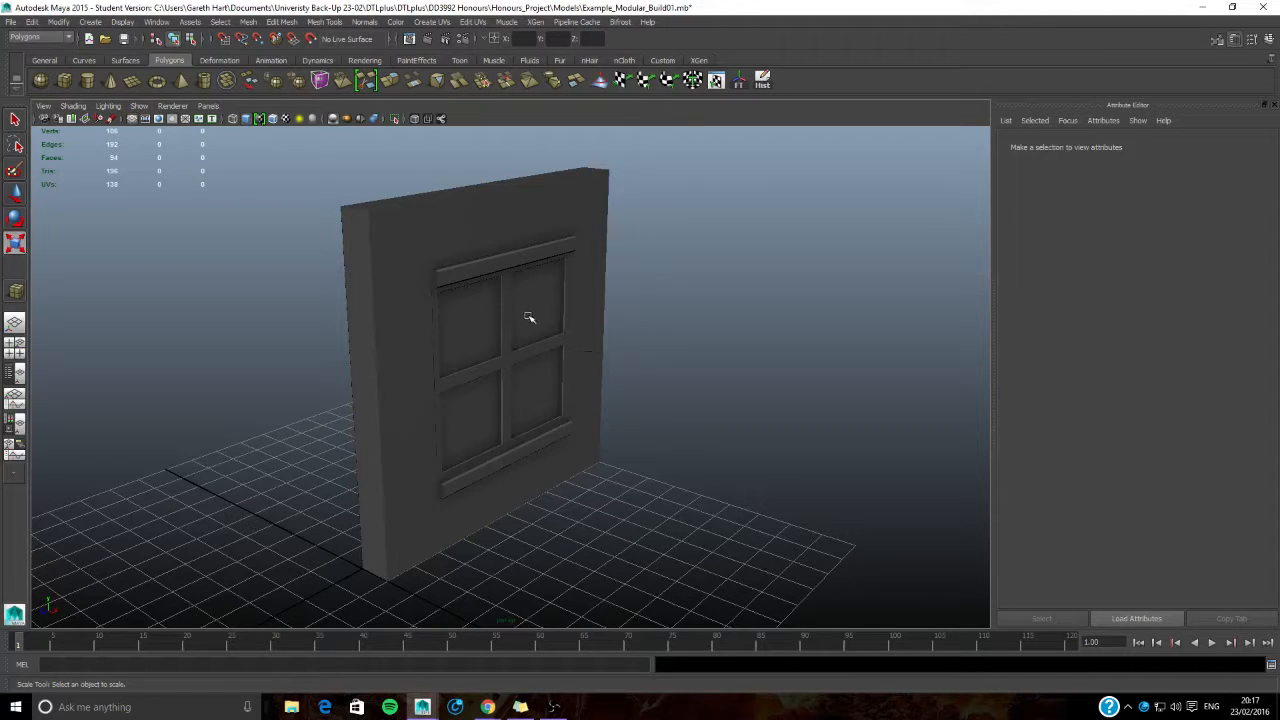
pyautogui.keyDown('alt'); pyautogui.moveTo(480, 360); pyautogui.dragTo(446, 363); pyautogui.keyUp('alt')
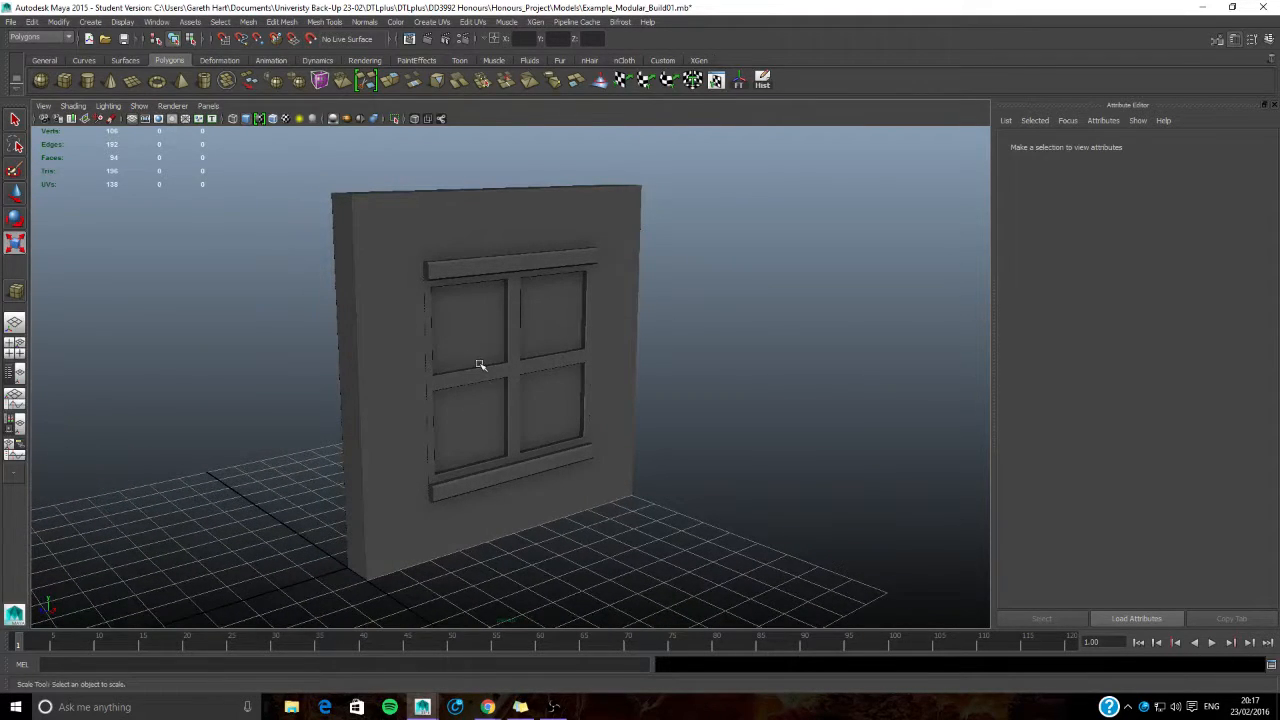
pyautogui.scroll(3, 482, 365)
pyautogui.keyDown('alt'); pyautogui.moveTo(511, 403); pyautogui.dragTo(512, 370, button='middle'); pyautogui.keyUp('alt')
pyautogui.keyDown('alt'); pyautogui.moveTo(509, 291); pyautogui.dragTo(507, 350, button='middle'); pyautogui.keyUp('alt')
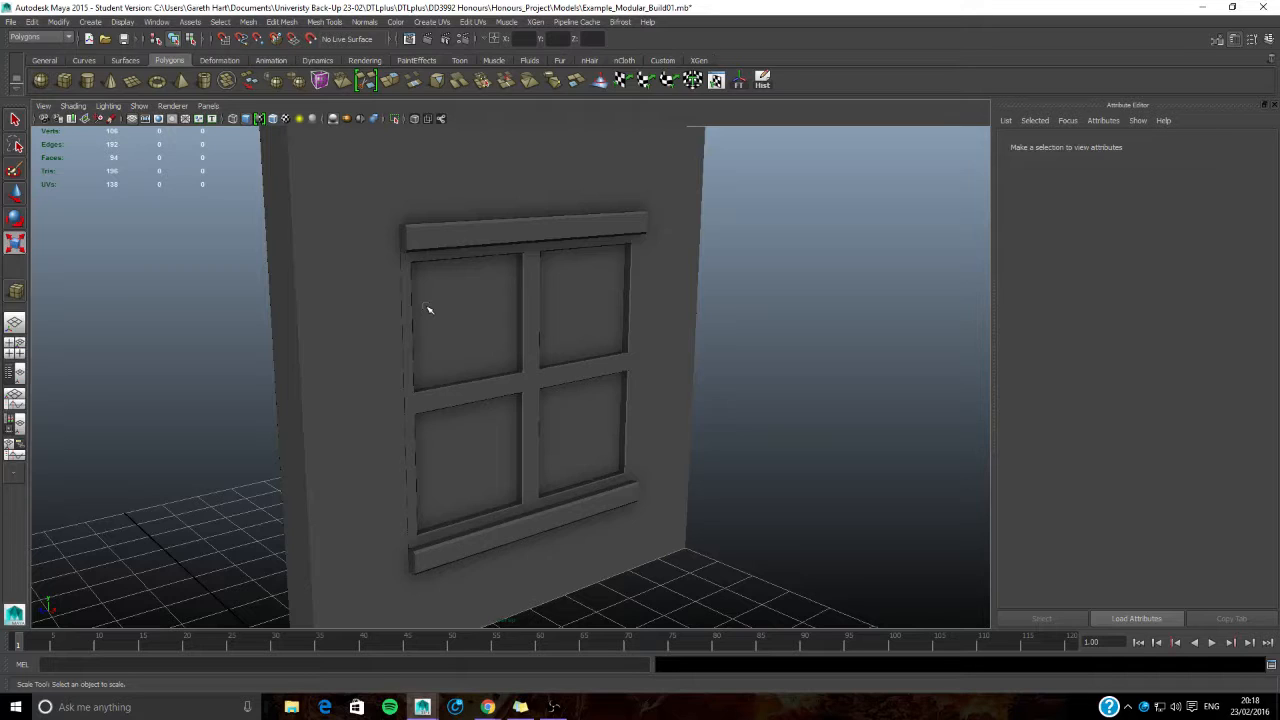
# - Duplicate the wall panel and place the copy edge to edge beside the original
pyautogui.scroll(-3, 428, 308)
pyautogui.keyDown('alt'); pyautogui.moveTo(583, 343); pyautogui.dragTo(525, 342); pyautogui.keyUp('alt')
pyautogui.keyDown('alt'); pyautogui.moveTo(374, 367); pyautogui.dragTo(417, 353); pyautogui.keyUp('alt')
pyautogui.click(404, 366)
pyautogui.press('w')
pyautogui.scroll(-4, 425, 388)
pyautogui.hotkey('ctrl', 'd')
pyautogui.moveTo(389, 467); pyautogui.dragTo(190, 512)
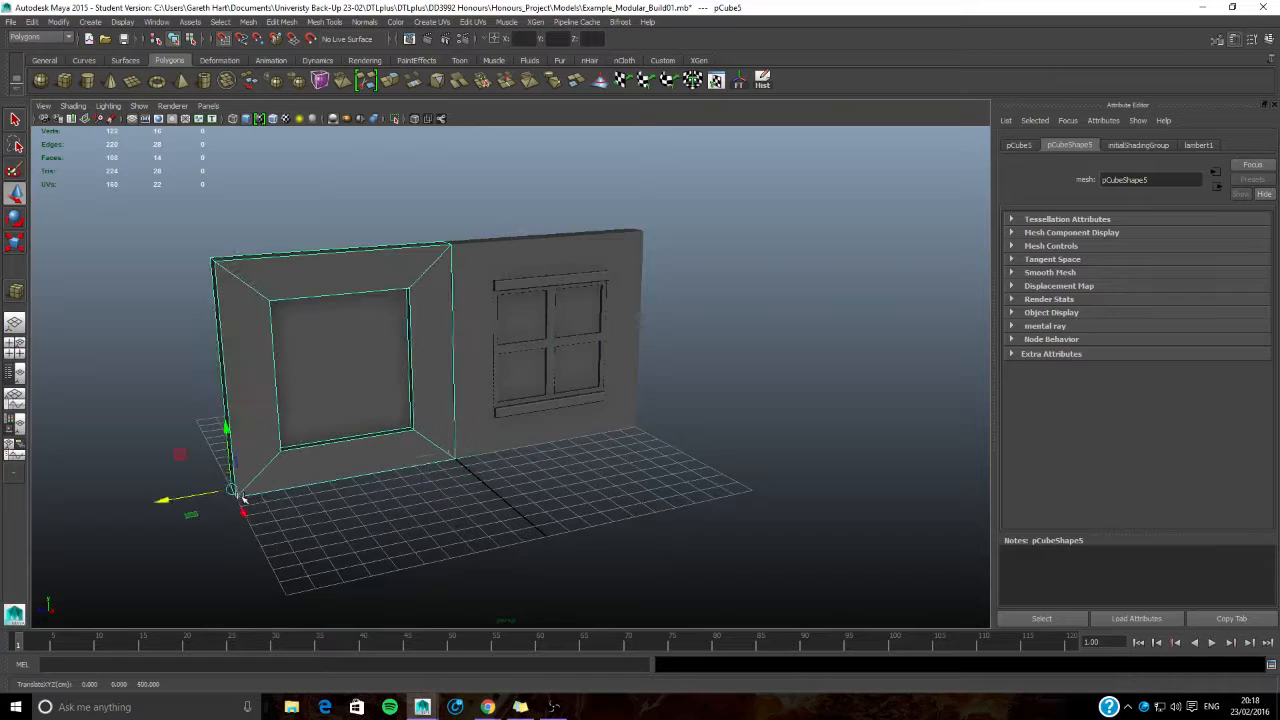
# - Save the scene and accept the student version notice
pyautogui.press('f')
pyautogui.press('q')
pyautogui.hotkey('ctrl', 's')
pyautogui.click(611, 361)
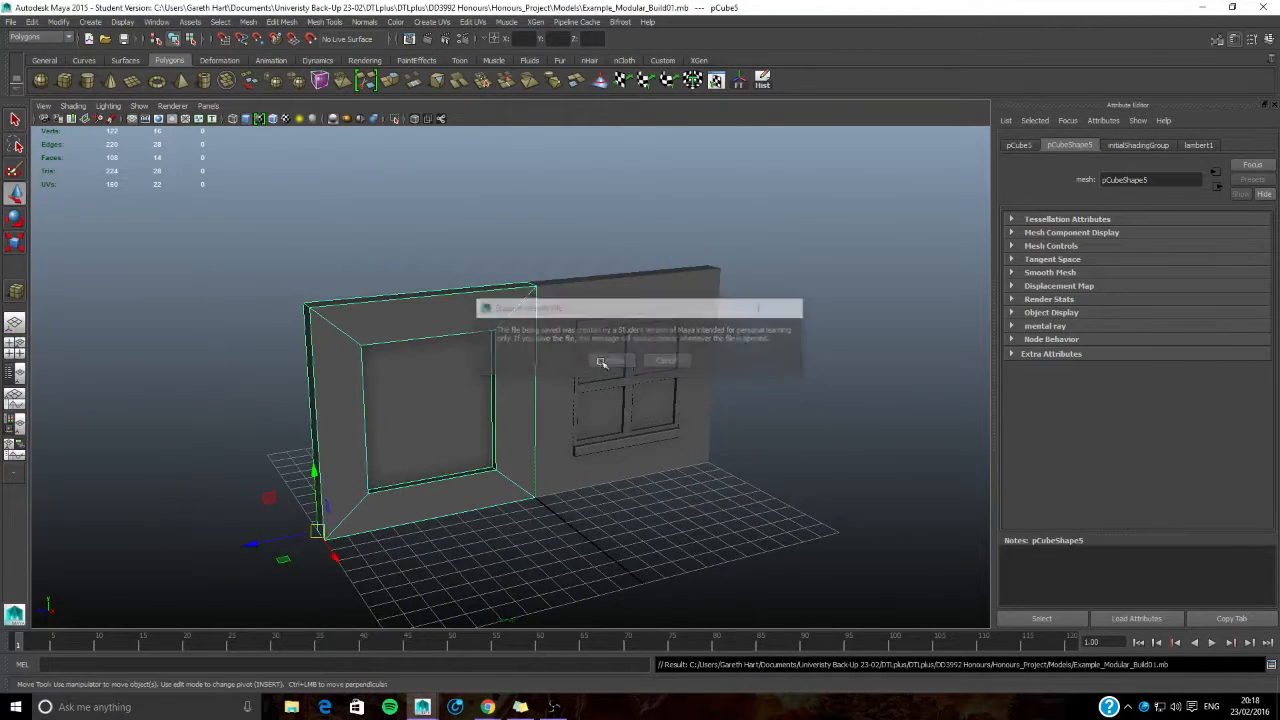
# - Duplicate the copied wall panel twice more, placing the new copies side by side as an upper row above the existing panels
pyautogui.press('w')
pyautogui.hotkey('ctrl', 'd')
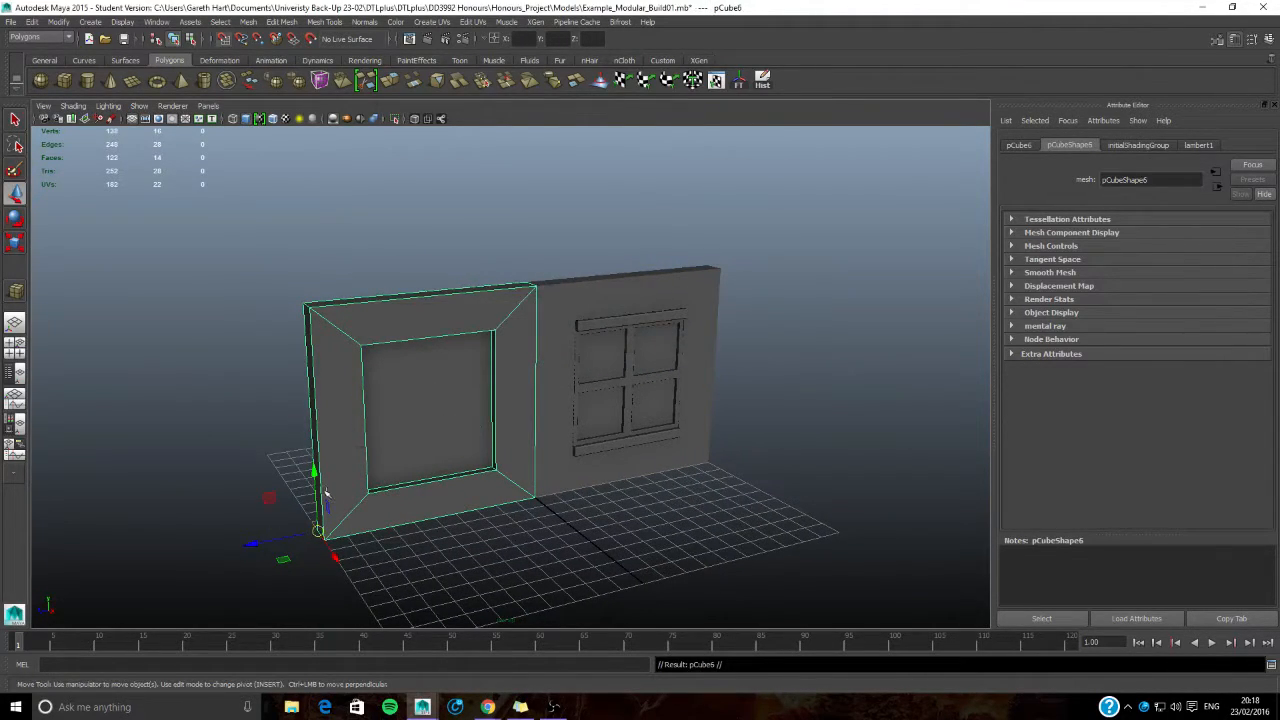
pyautogui.hotkey('ctrl', 'd')
pyautogui.moveTo(315, 492); pyautogui.dragTo(323, 303)
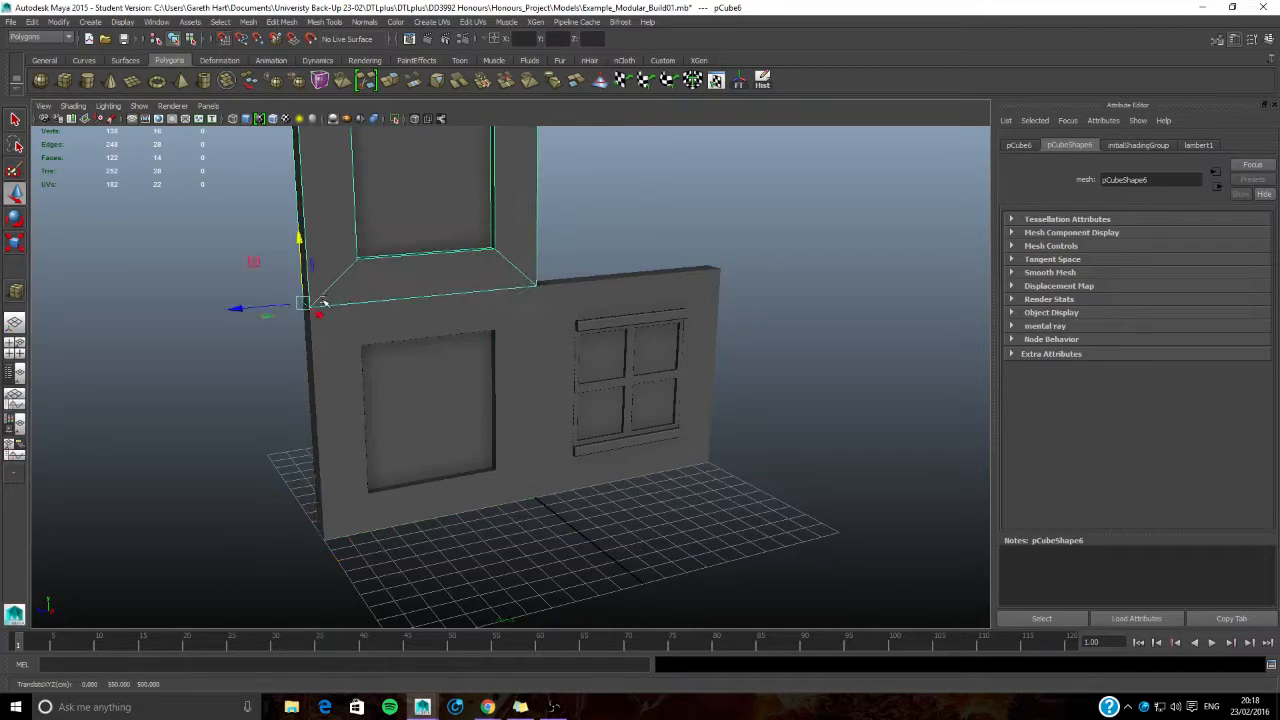
pyautogui.moveTo(238, 311); pyautogui.dragTo(426, 296)
# - Delete the three duplicated wall panels, leaving only the original wall with the window
pyautogui.click(814, 420)
pyautogui.keyDown('alt'); pyautogui.moveTo(814, 420); pyautogui.dragTo(235, 453); pyautogui.keyUp('alt')
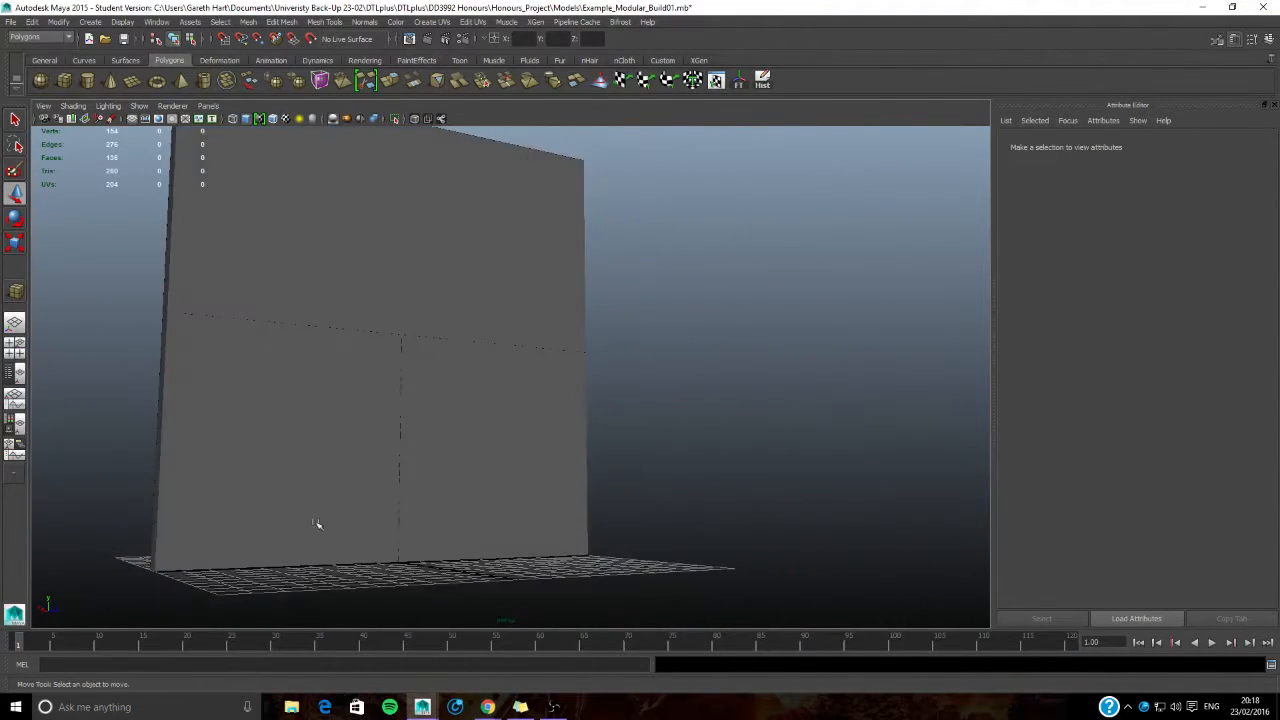
pyautogui.keyDown('alt'); pyautogui.moveTo(376, 332); pyautogui.dragTo(451, 366); pyautogui.keyUp('alt')
pyautogui.click(450, 338)
pyautogui.press('Delete')
pyautogui.click(491, 400)
pyautogui.press('Delete')
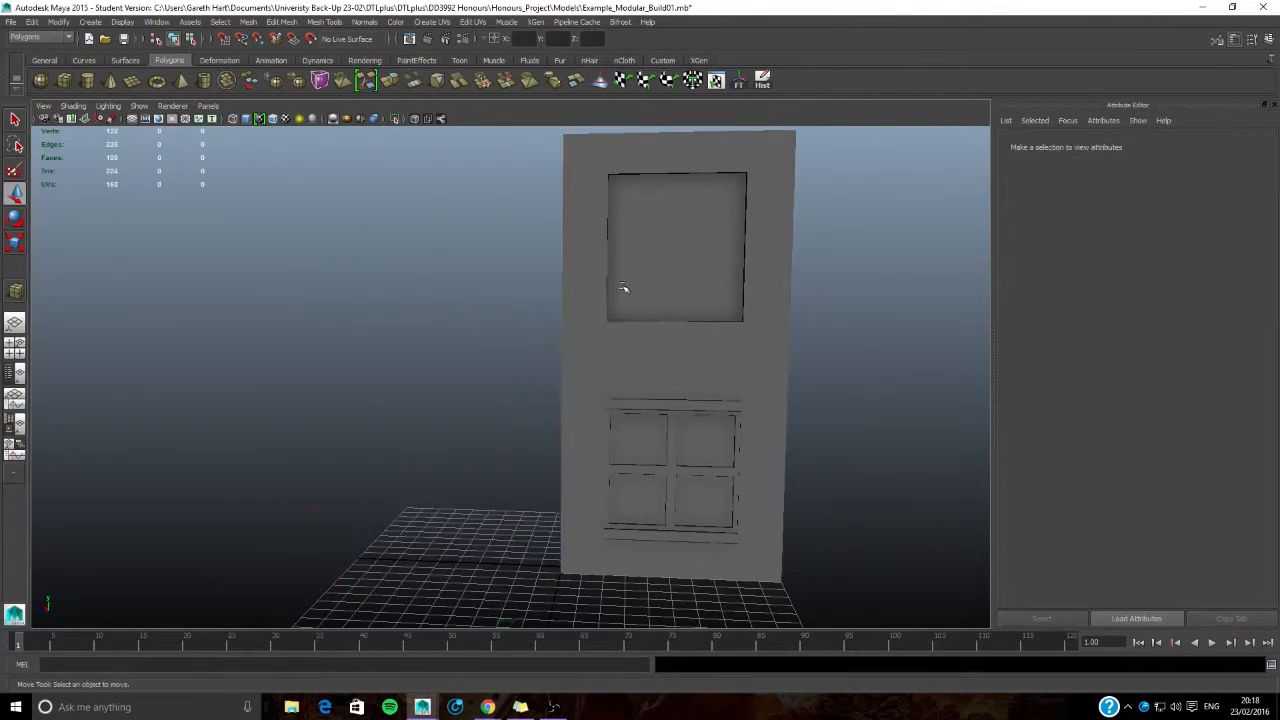
pyautogui.click(613, 265)
pyautogui.press('Delete')
pyautogui.keyDown('alt'); pyautogui.moveTo(573, 388); pyautogui.dragTo(427, 343); pyautogui.keyUp('alt')
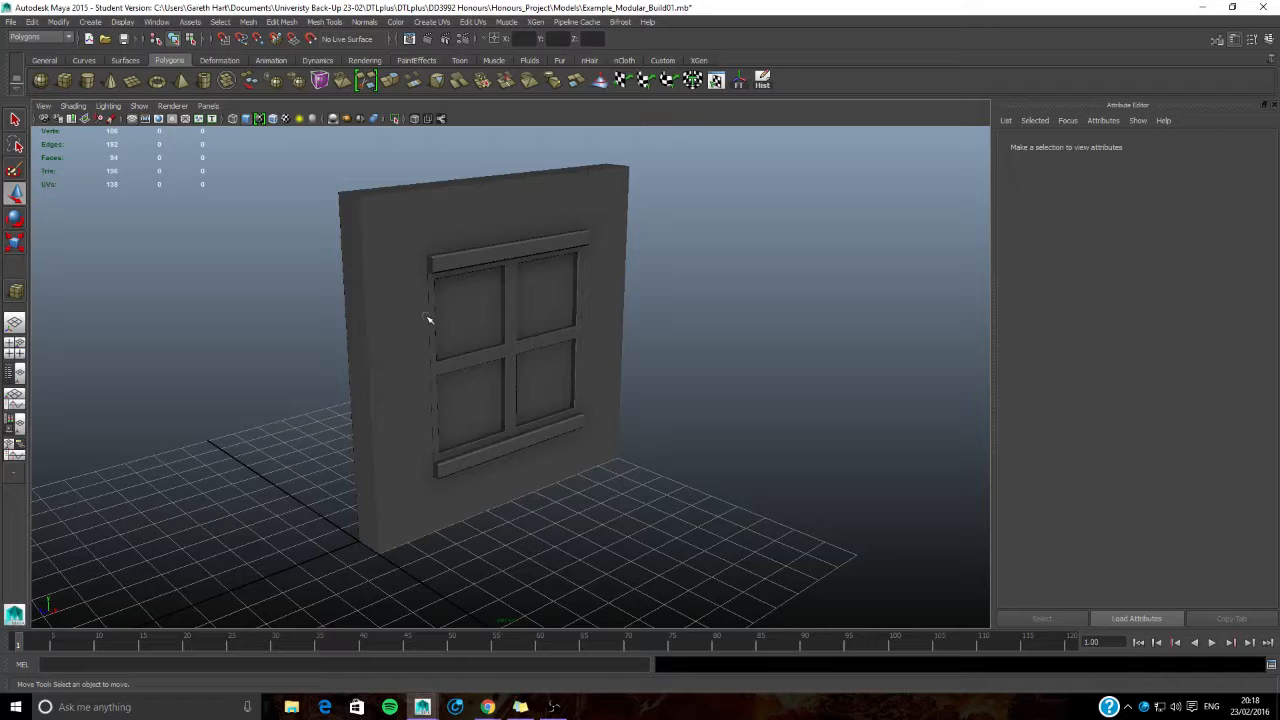
pyautogui.keyDown('alt'); pyautogui.moveTo(428, 318); pyautogui.dragTo(414, 303); pyautogui.keyUp('alt')
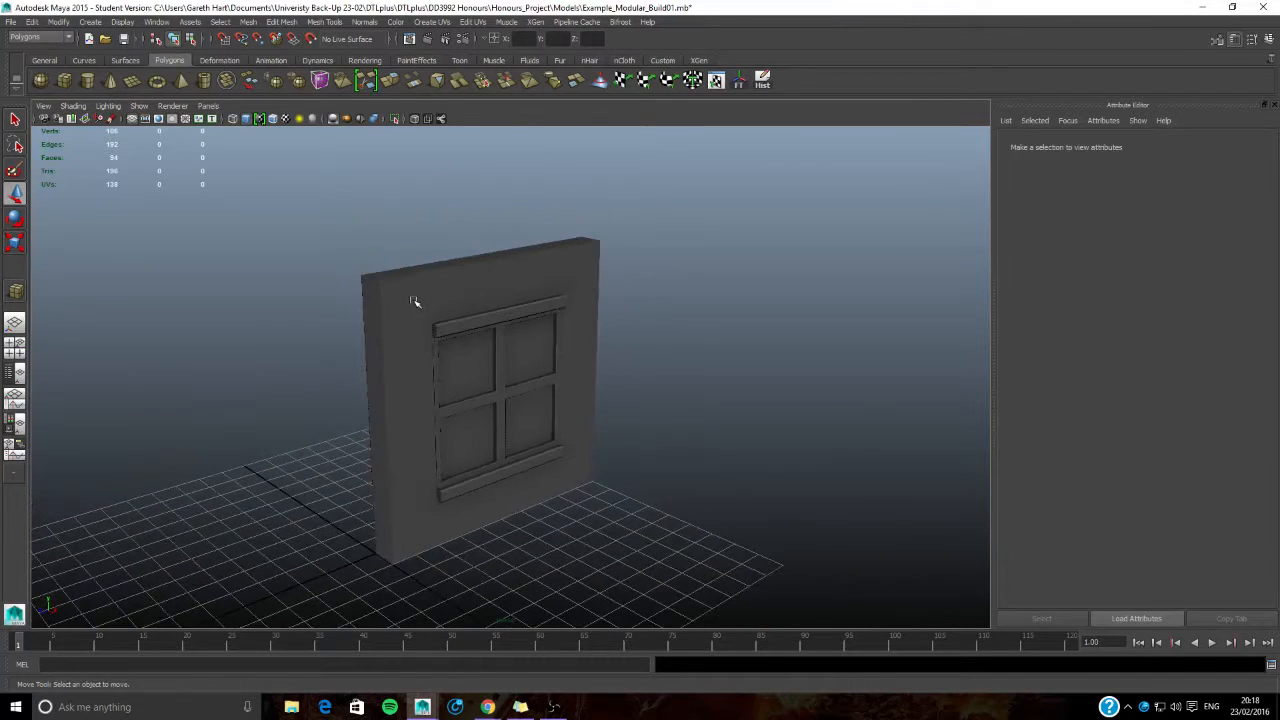
pyautogui.click(457, 334)
pyautogui.keyDown('alt'); pyautogui.moveTo(537, 439); pyautogui.dragTo(455, 475); pyautogui.keyUp('alt')
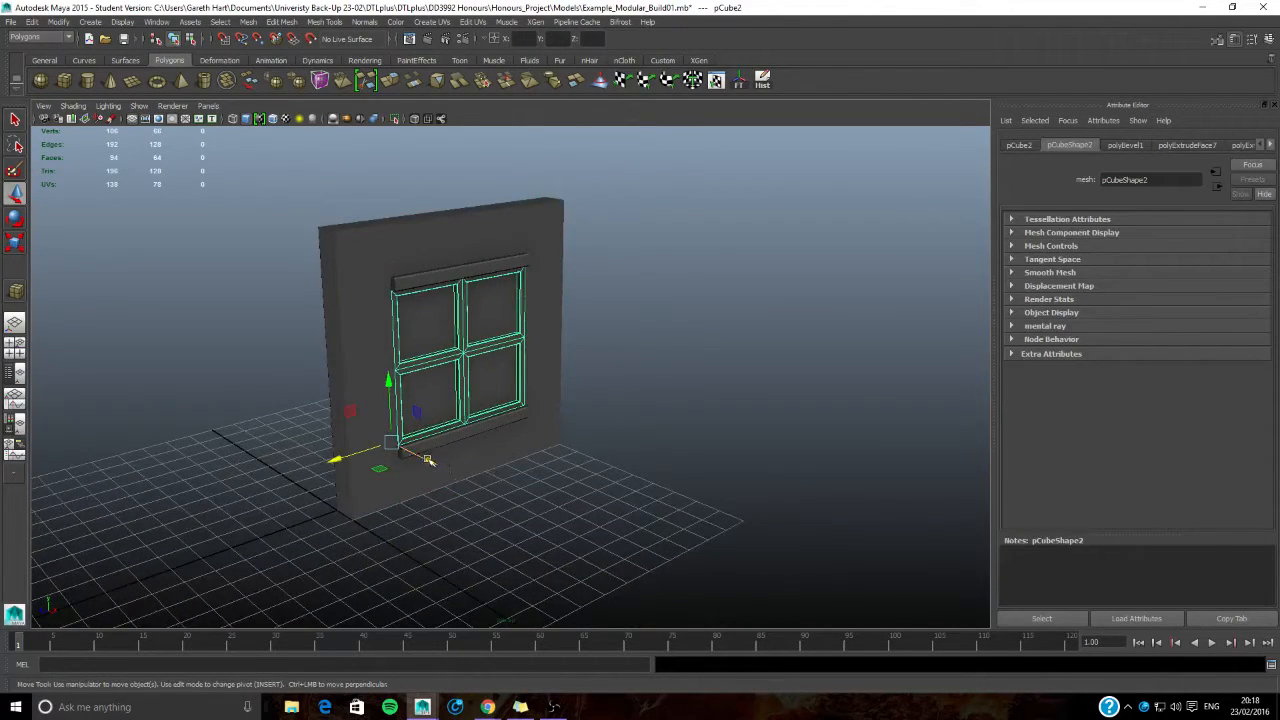
pyautogui.hotkey('ctrl', 'z')
pyautogui.hotkey('ctrl', 'z')
# - Move the window frame and the upper and lower sills out in front of the wall as separate pieces
pyautogui.click(443, 407)
pyautogui.moveTo(440, 460); pyautogui.dragTo(628, 556)
pyautogui.click(457, 277)
pyautogui.click(466, 436)
pyautogui.moveTo(422, 478); pyautogui.dragTo(575, 287)
# - Delete the back face of the wall panel
pyautogui.click(486, 343)
pyautogui.keyDown('alt'); pyautogui.moveTo(486, 343); pyautogui.dragTo(540, 440); pyautogui.keyUp('alt')
pyautogui.moveTo(606, 360); pyautogui.dragTo(600, 394, button='right')
pyautogui.click(600, 394)
pyautogui.press('Delete')
# - Delete the four outer edge faces of the wall, leaving only the front surface and the window recess
pyautogui.keyDown('alt'); pyautogui.moveTo(594, 368); pyautogui.dragTo(252, 396); pyautogui.keyUp('alt')
pyautogui.keyDown('alt'); pyautogui.moveTo(395, 466); pyautogui.dragTo(493, 433); pyautogui.keyUp('alt')
pyautogui.keyDown('alt'); pyautogui.moveTo(490, 345); pyautogui.dragTo(451, 386); pyautogui.keyUp('alt')
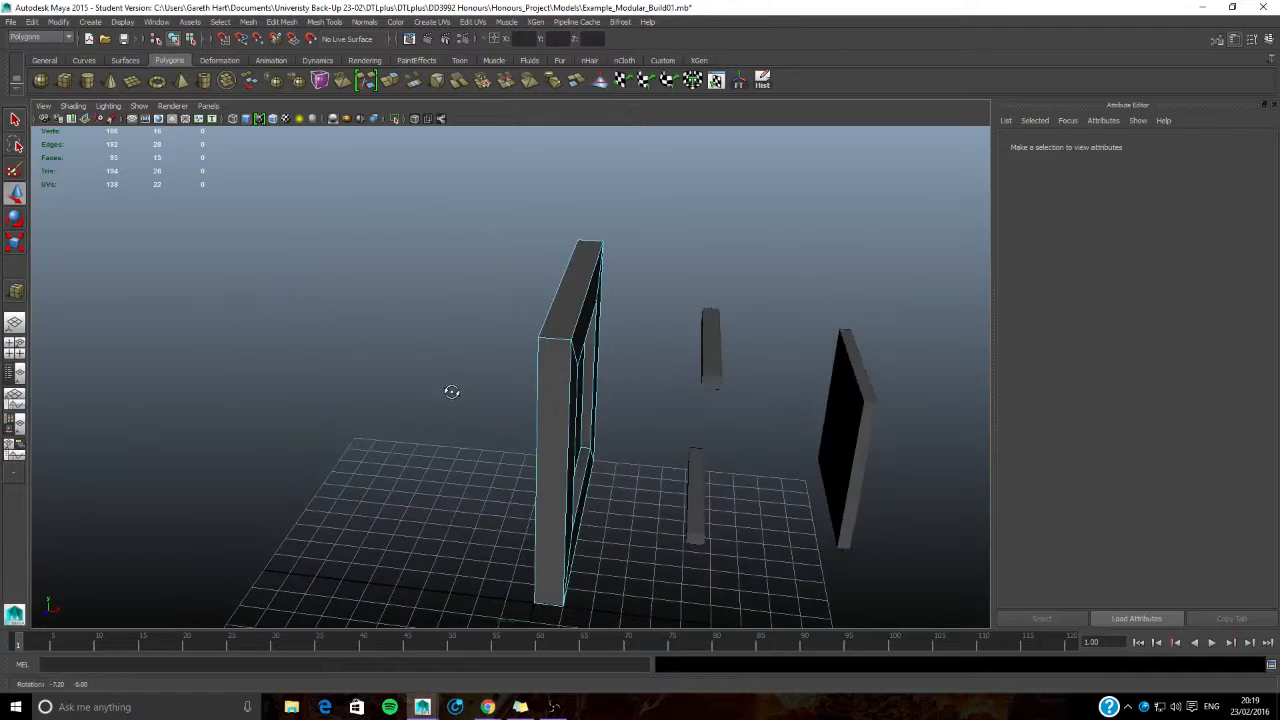
pyautogui.click(560, 318)
pyautogui.press('Delete')
pyautogui.click(556, 391)
pyautogui.press('Delete')
pyautogui.click(584, 278)
pyautogui.press('Delete')
pyautogui.click(540, 590)
pyautogui.press('Delete')
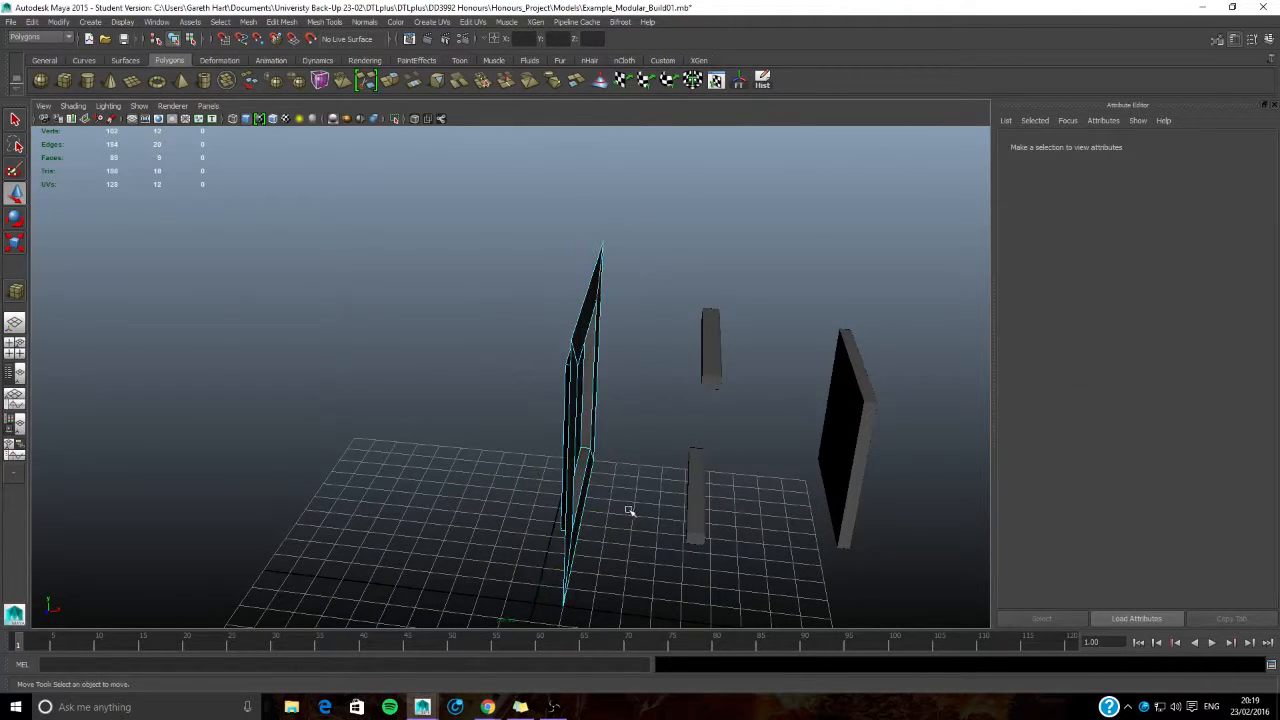
# - Duplicate the thinned wall panel and grid-snap the copy edge to edge beside the original
pyautogui.keyDown('alt'); pyautogui.moveTo(629, 514); pyautogui.dragTo(471, 400); pyautogui.keyUp('alt')
pyautogui.moveTo(471, 400); pyautogui.dragTo(517, 311, button='right')
pyautogui.keyDown('alt'); pyautogui.moveTo(543, 289); pyautogui.dragTo(489, 451); pyautogui.keyUp('alt')
pyautogui.click(489, 451)
pyautogui.keyDown('alt'); pyautogui.moveTo(514, 357); pyautogui.dragTo(476, 394); pyautogui.keyUp('alt')
pyautogui.hotkey('ctrl', 'd')
pyautogui.press('x')
pyautogui.moveTo(343, 373); pyautogui.dragTo(528, 453)
# - Rotate the copied wall panel to 45 degrees on X, and delete the copy after viewing the corner
pyautogui.press('e')
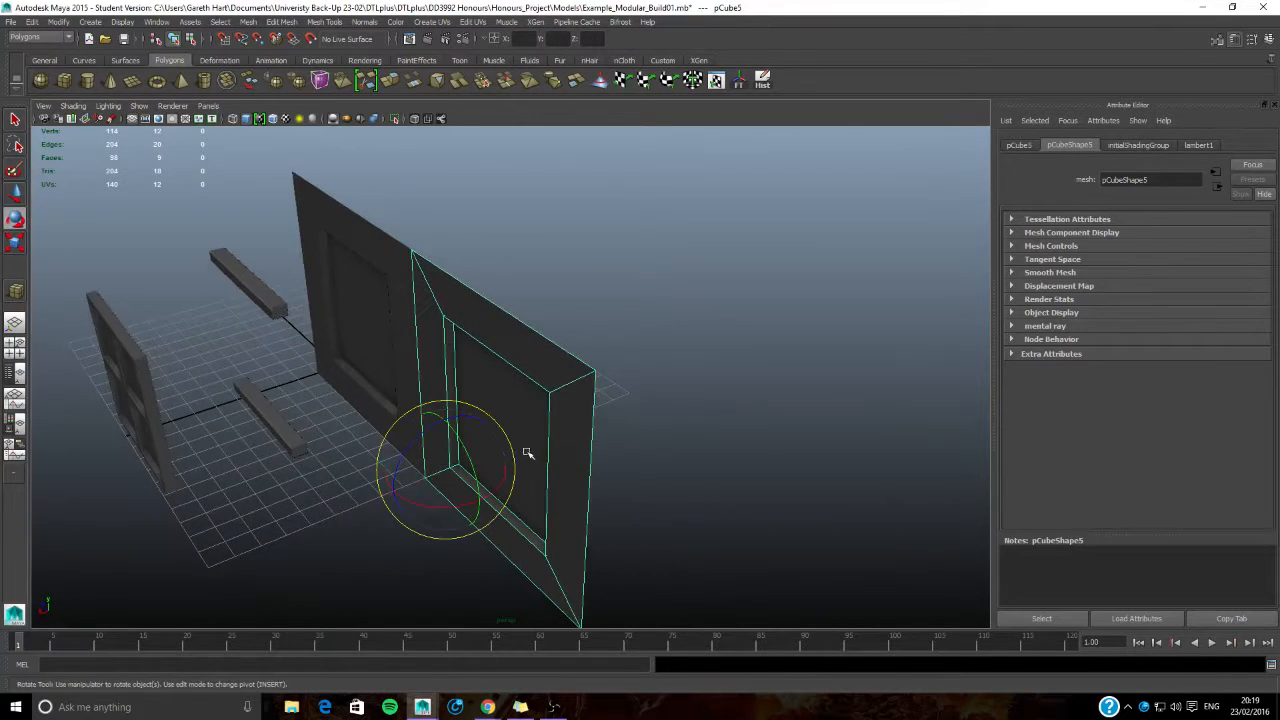
pyautogui.moveTo(437, 507); pyautogui.dragTo(493, 492)
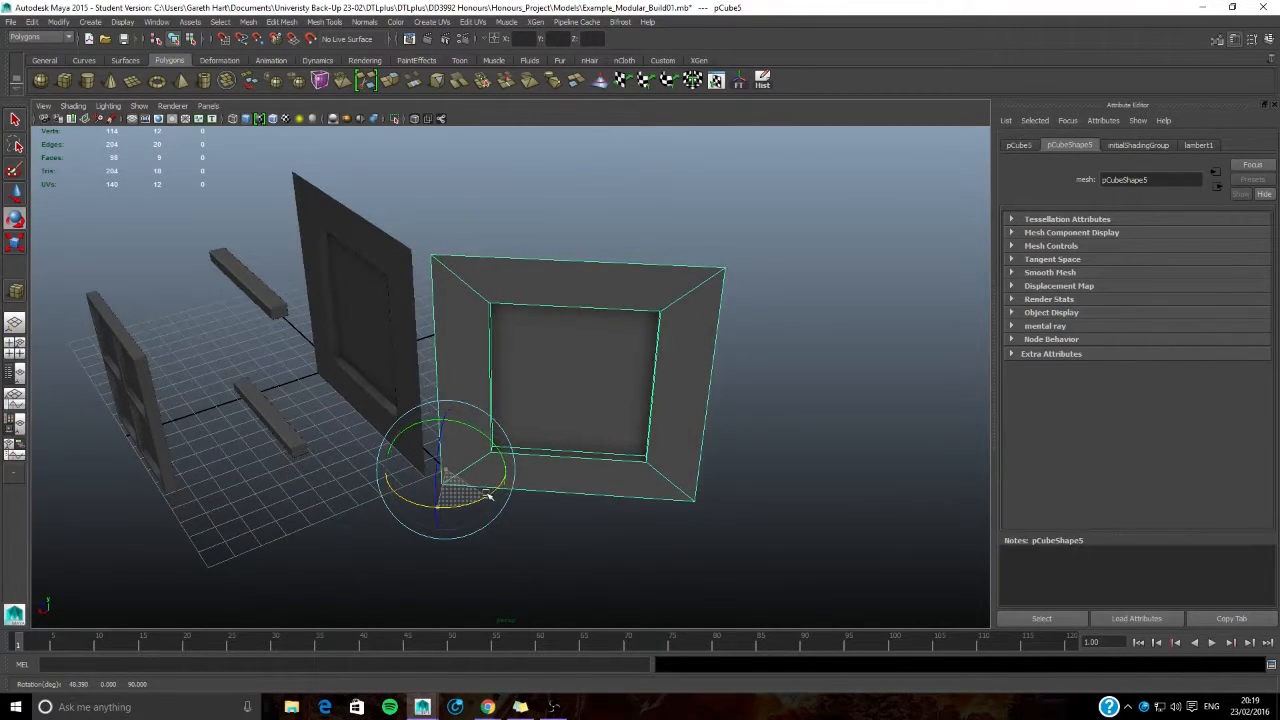
pyautogui.click(1019, 145)
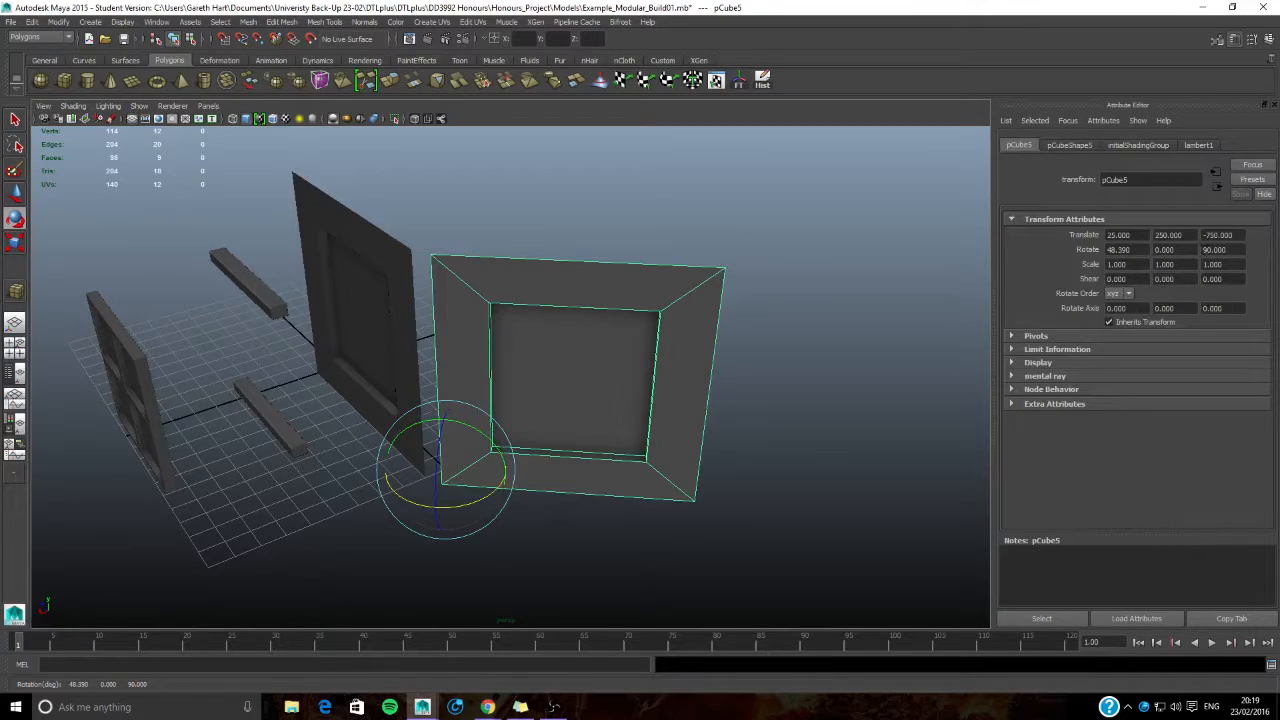
pyautogui.write('45')
pyautogui.press('Return')
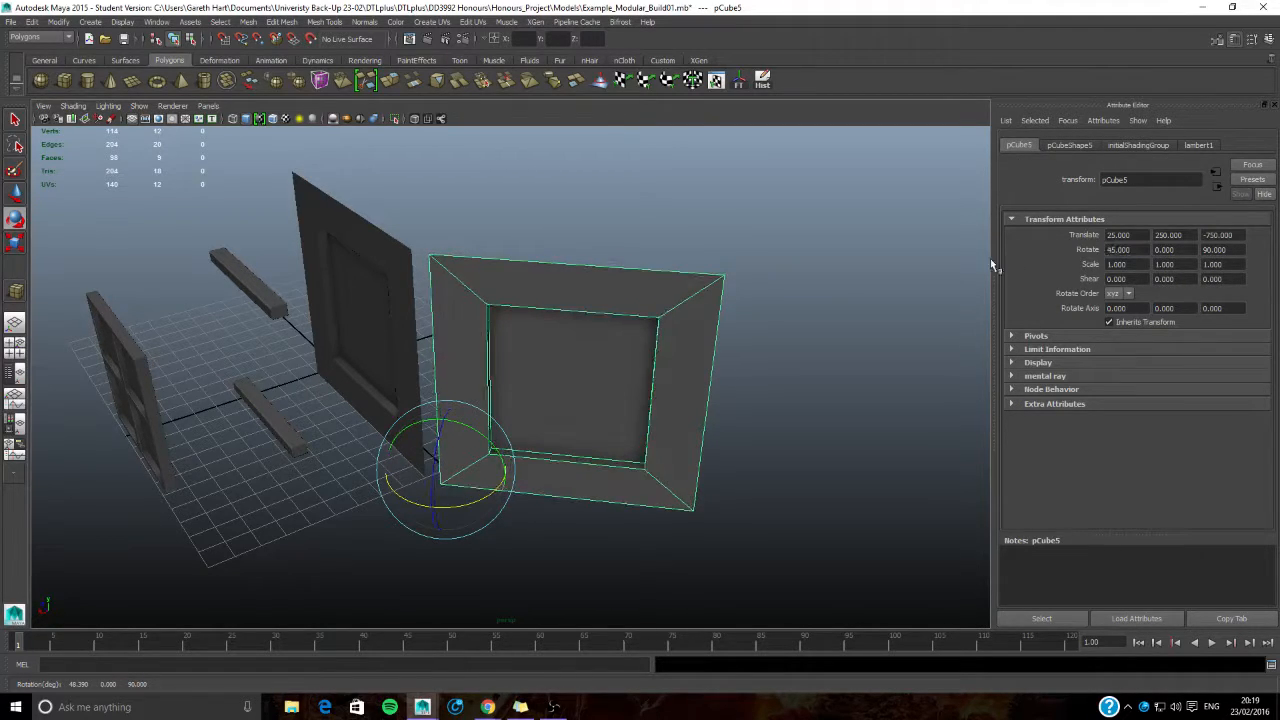
pyautogui.keyDown('alt'); pyautogui.moveTo(686, 451); pyautogui.dragTo(650, 382); pyautogui.keyUp('alt')
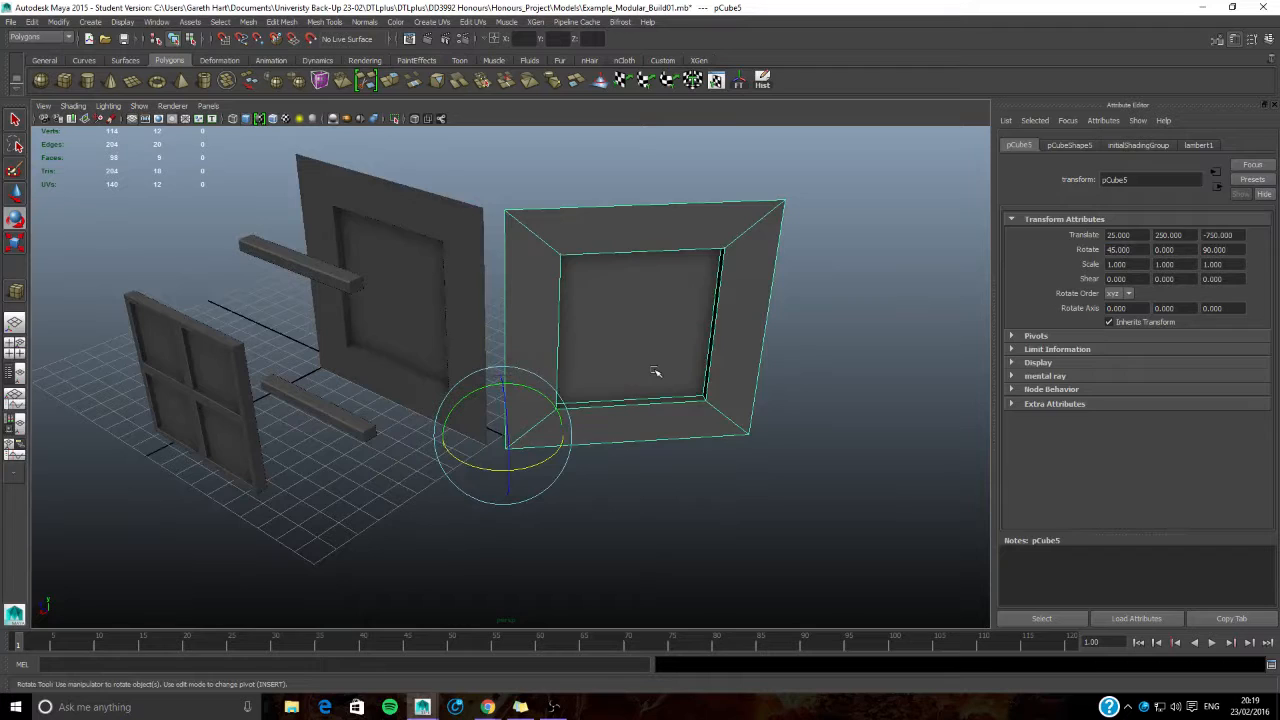
pyautogui.press('Delete')
# - Move the wall panel's pivot onto the bottom corner of its flat front surface
pyautogui.click(406, 331)
pyautogui.keyDown('alt'); pyautogui.moveTo(406, 331); pyautogui.dragTo(480, 349); pyautogui.keyUp('alt')
pyautogui.press('w')
pyautogui.scroll(4, 518, 419)
pyautogui.keyDown('alt'); pyautogui.moveTo(480, 466); pyautogui.dragTo(503, 374, button='middle'); pyautogui.keyUp('alt')
pyautogui.press('Insert')
pyautogui.moveTo(409, 484); pyautogui.dragTo(512, 341)
pyautogui.press('Insert')
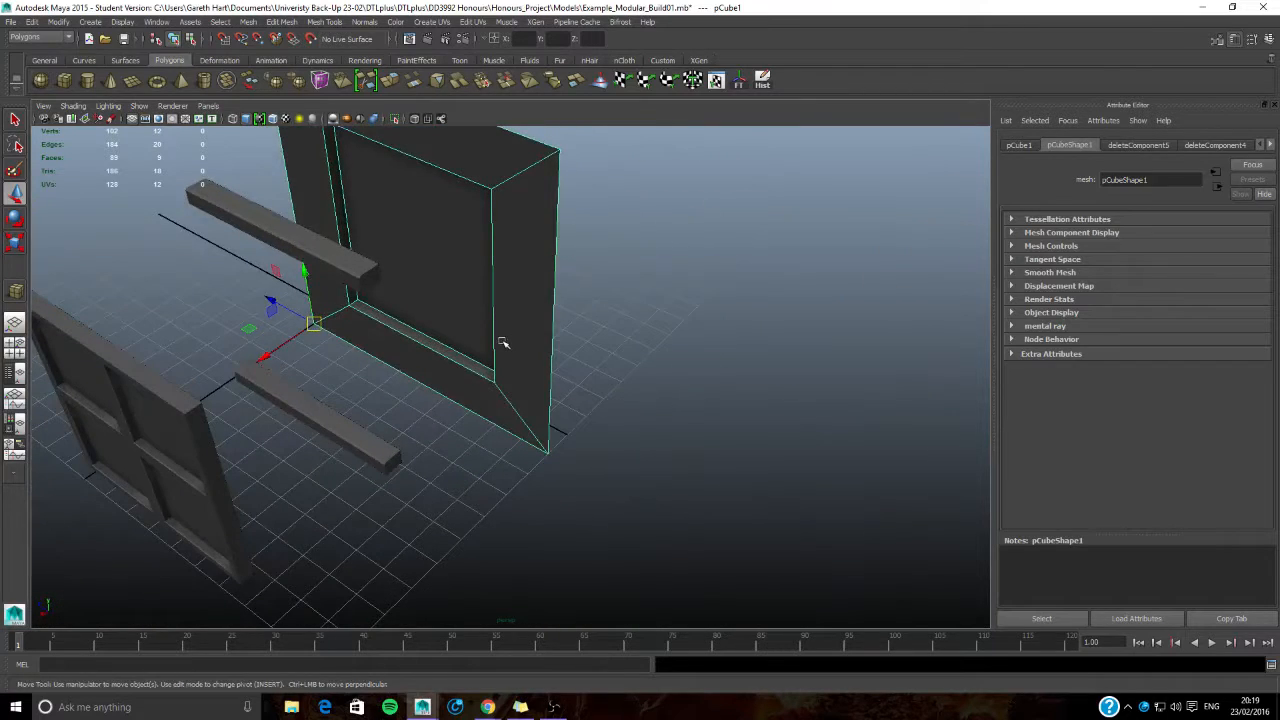
# - Duplicate the wall panel beside the original, rotate the copy to 45 degrees on X and inspect the corner joint
pyautogui.hotkey('shift', 'd')
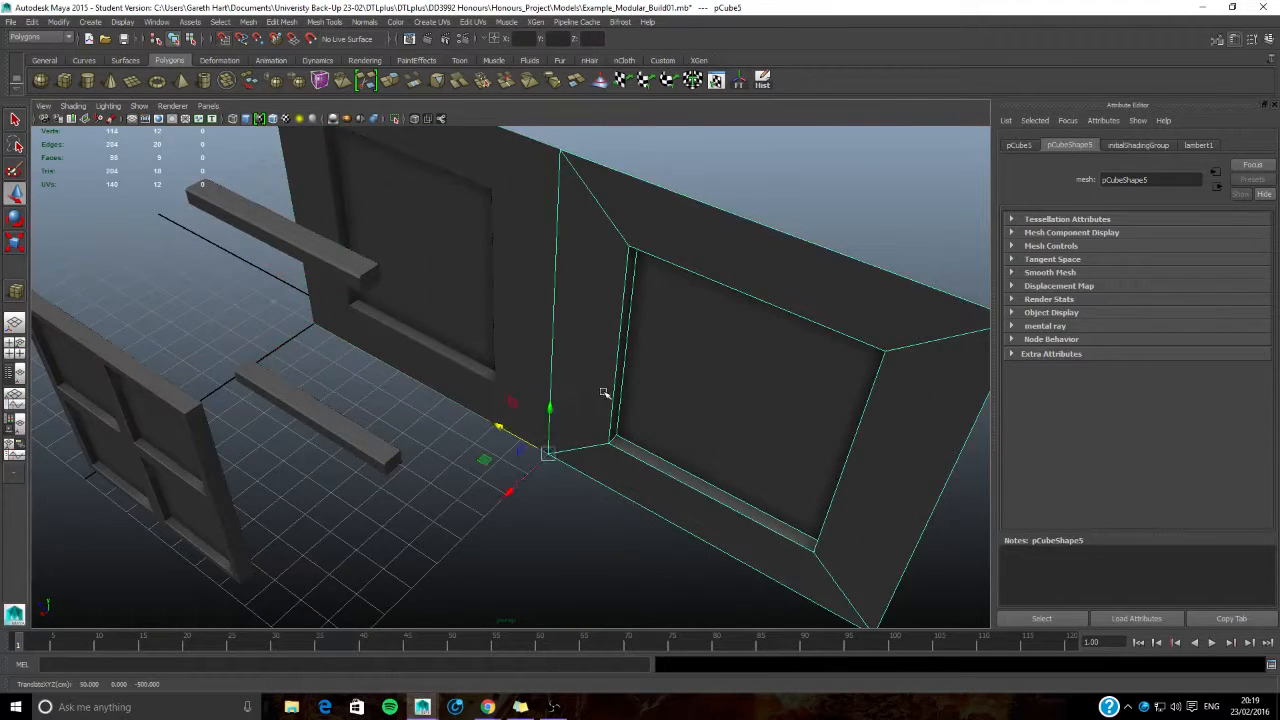
pyautogui.press('e')
pyautogui.moveTo(556, 498); pyautogui.dragTo(606, 468)
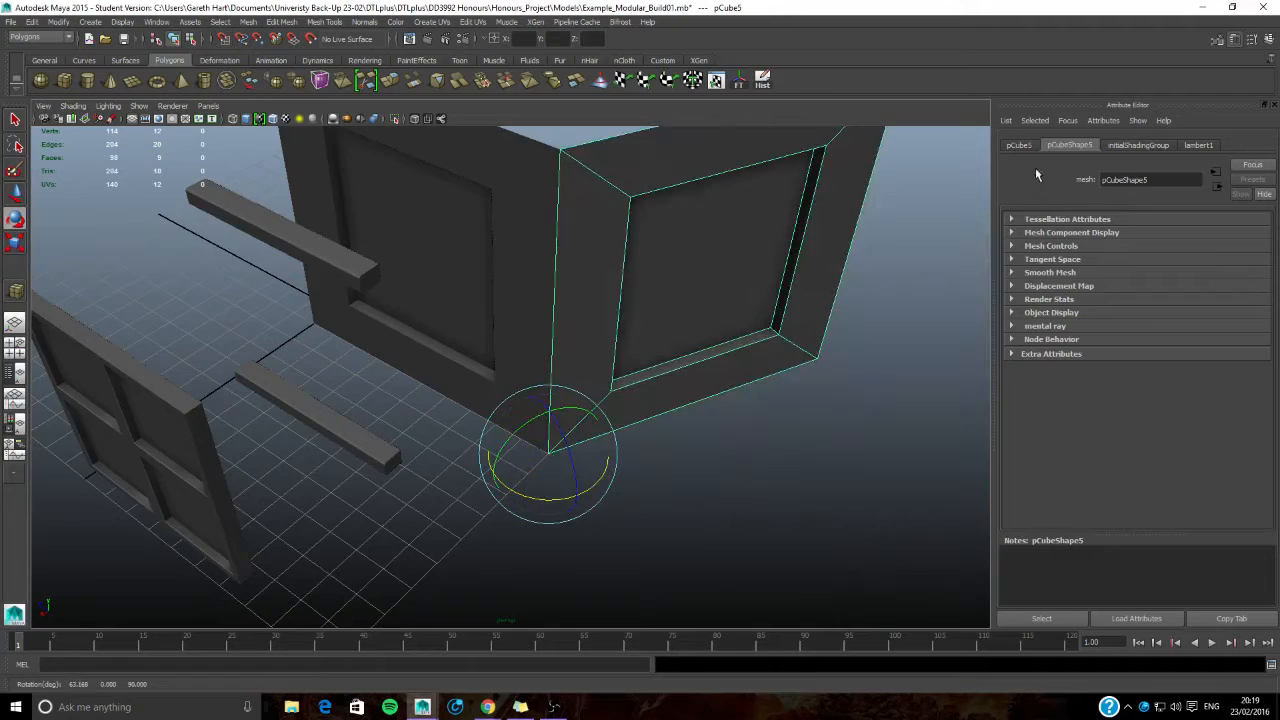
pyautogui.write('45')
pyautogui.press('Return')
pyautogui.keyDown('alt'); pyautogui.moveTo(807, 336); pyautogui.dragTo(779, 376); pyautogui.keyUp('alt')
pyautogui.keyDown('alt'); pyautogui.moveTo(727, 224); pyautogui.dragTo(800, 252); pyautogui.keyUp('alt')
pyautogui.click(800, 252)
pyautogui.keyDown('alt'); pyautogui.moveTo(563, 266); pyautogui.dragTo(694, 357); pyautogui.keyUp('alt')
pyautogui.keyDown('alt'); pyautogui.moveTo(538, 394); pyautogui.dragTo(600, 402); pyautogui.keyUp('alt')
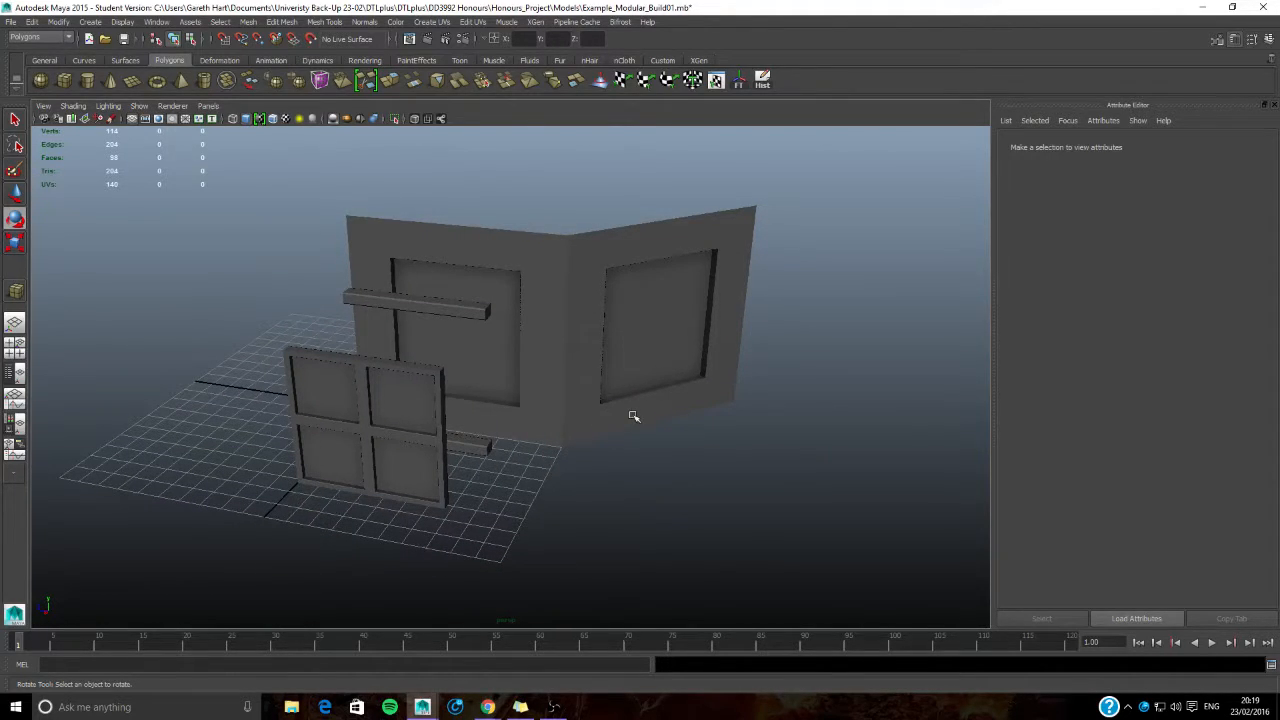
# - Delete the angled copy of the wall panel
pyautogui.click(636, 390)
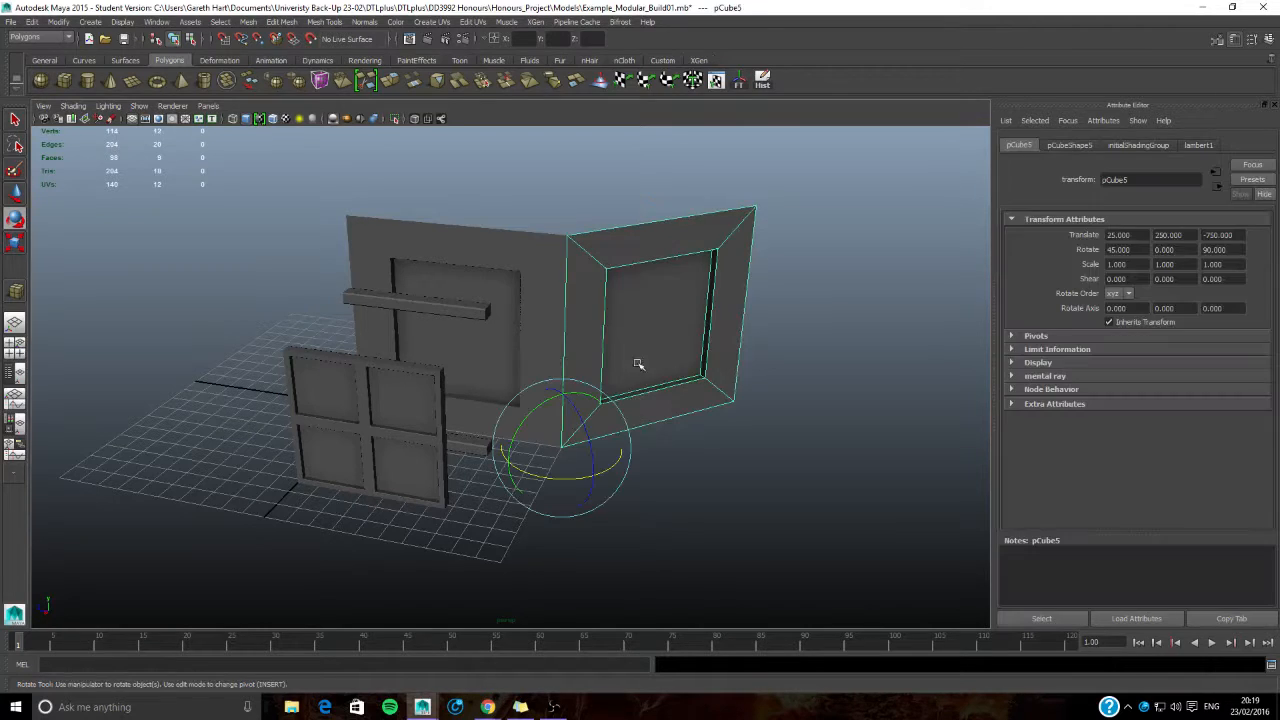
pyautogui.press('Delete')
pyautogui.click(517, 323)
pyautogui.press('w')
pyautogui.keyDown('alt'); pyautogui.moveTo(517, 323); pyautogui.dragTo(366, 348); pyautogui.keyUp('alt')
pyautogui.click(366, 348)
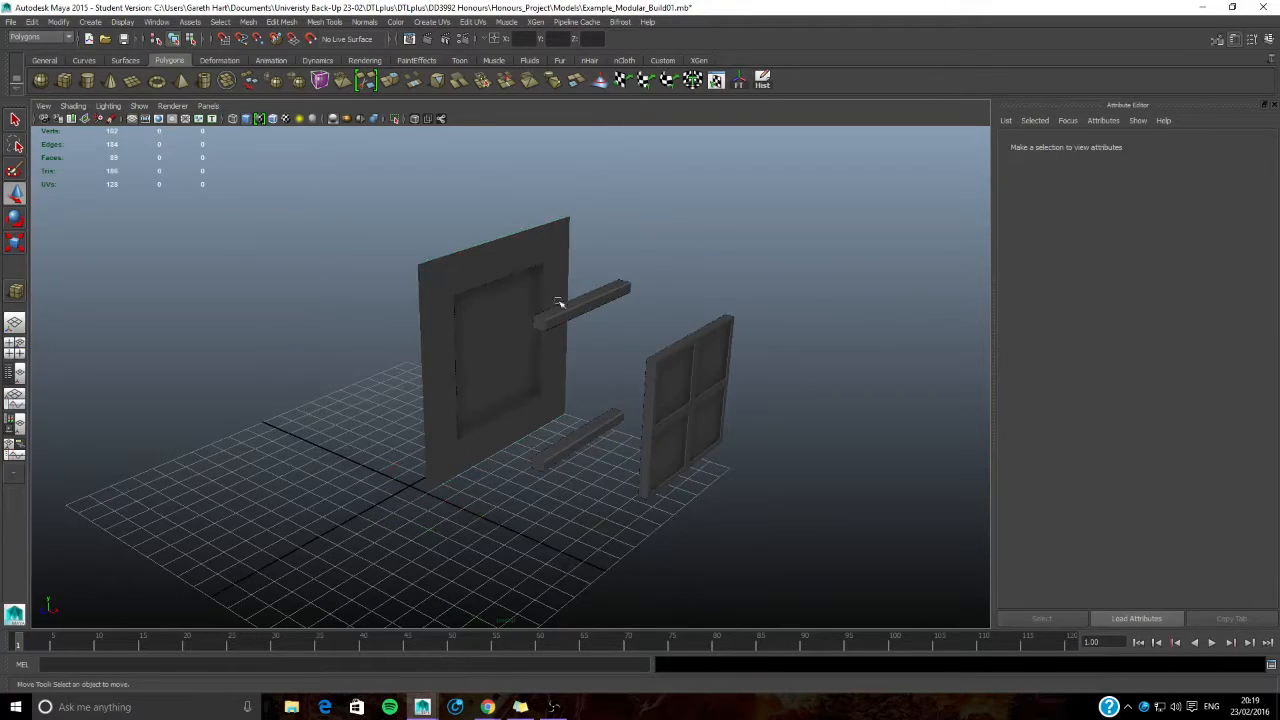
# - Move the wall panel back along X, further away from the sills and window frame
pyautogui.click(500, 384)
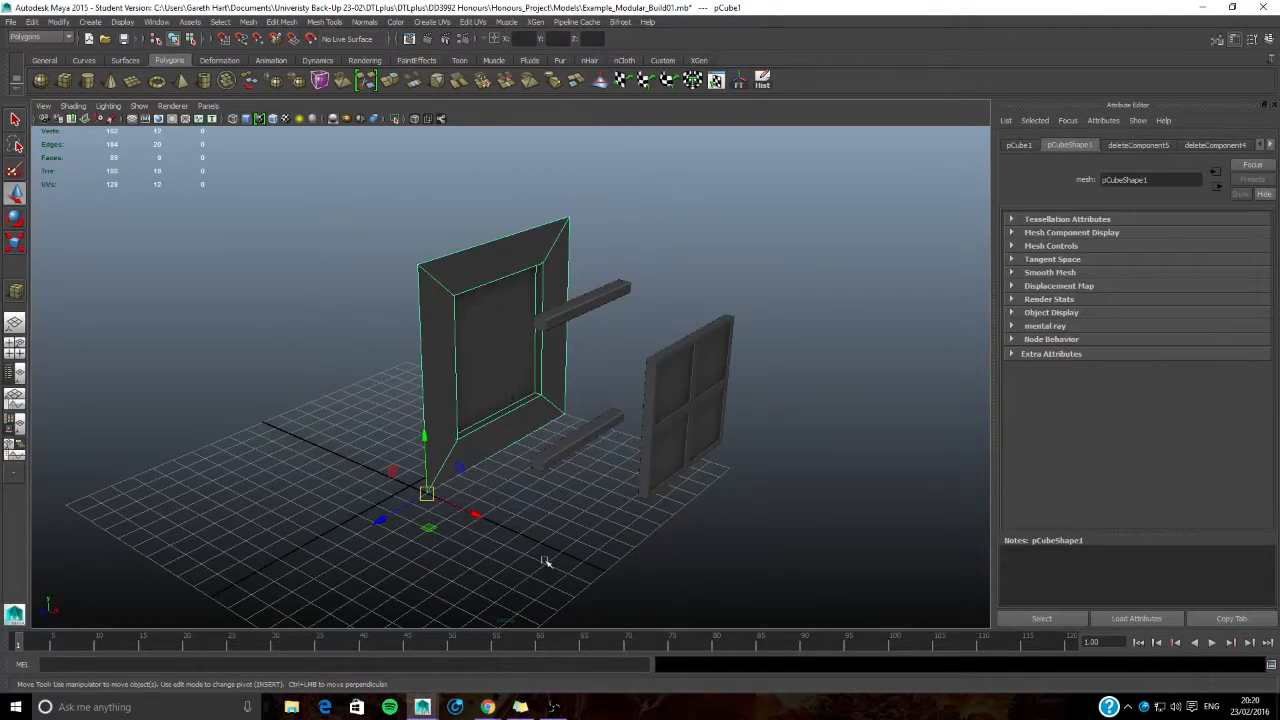
pyautogui.moveTo(475, 514); pyautogui.dragTo(363, 463)
pyautogui.click(420, 423)
pyautogui.keyDown('alt'); pyautogui.moveTo(420, 423); pyautogui.dragTo(451, 426); pyautogui.keyUp('alt')
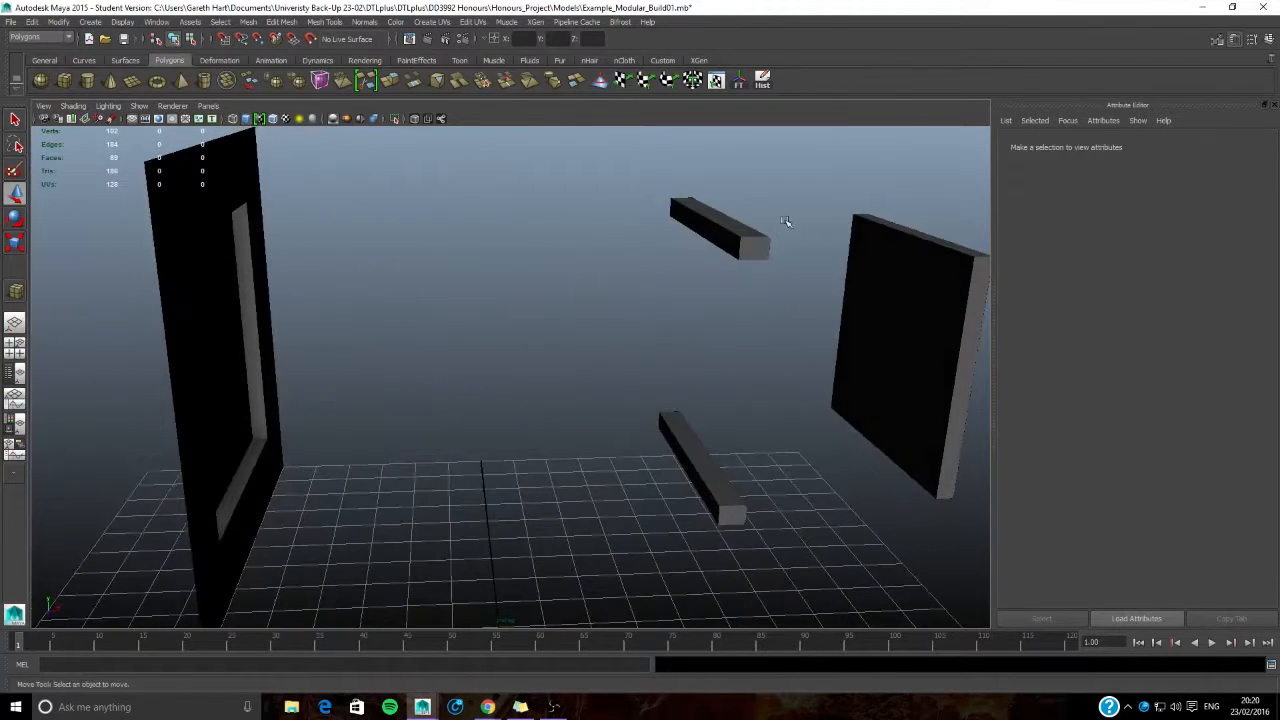
# - Delete the upper sill, keeping the lower one as the only sill piece
pyautogui.click(742, 233)
pyautogui.keyDown('alt'); pyautogui.moveTo(735, 335); pyautogui.dragTo(641, 384); pyautogui.keyUp('alt')
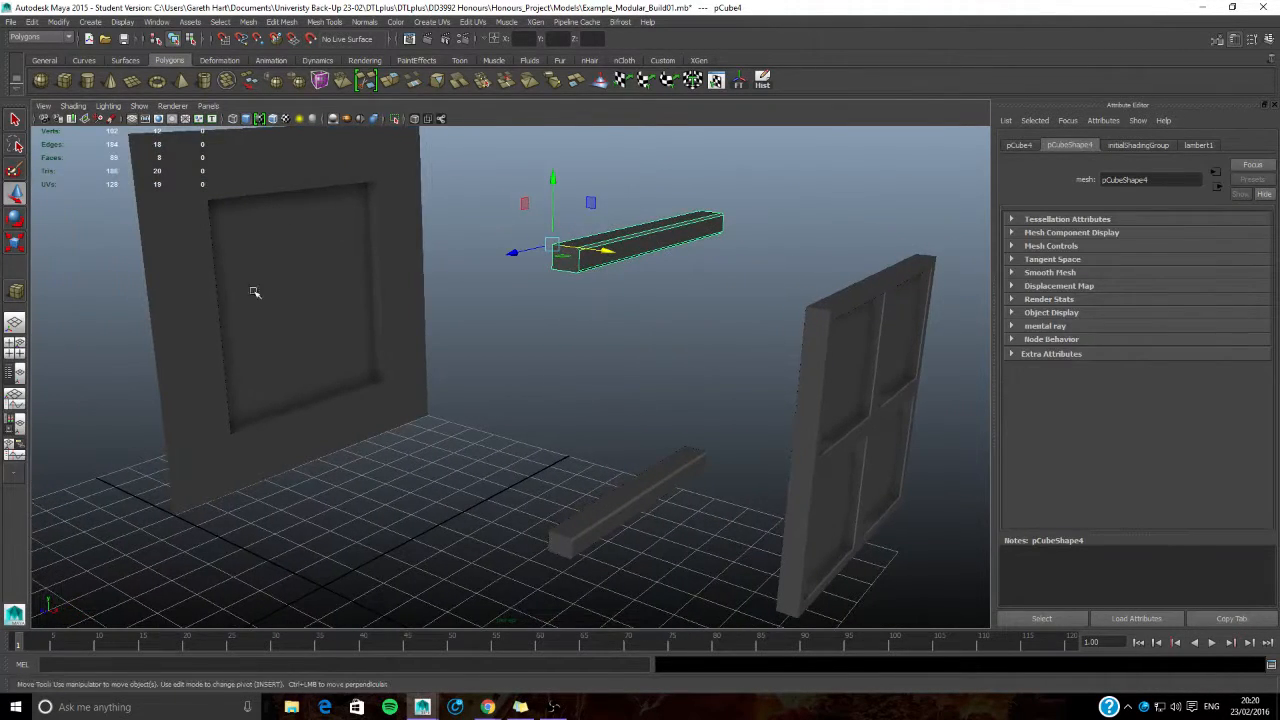
pyautogui.keyDown('alt'); pyautogui.moveTo(568, 536); pyautogui.dragTo(659, 398); pyautogui.keyUp('alt')
pyautogui.click(740, 425)
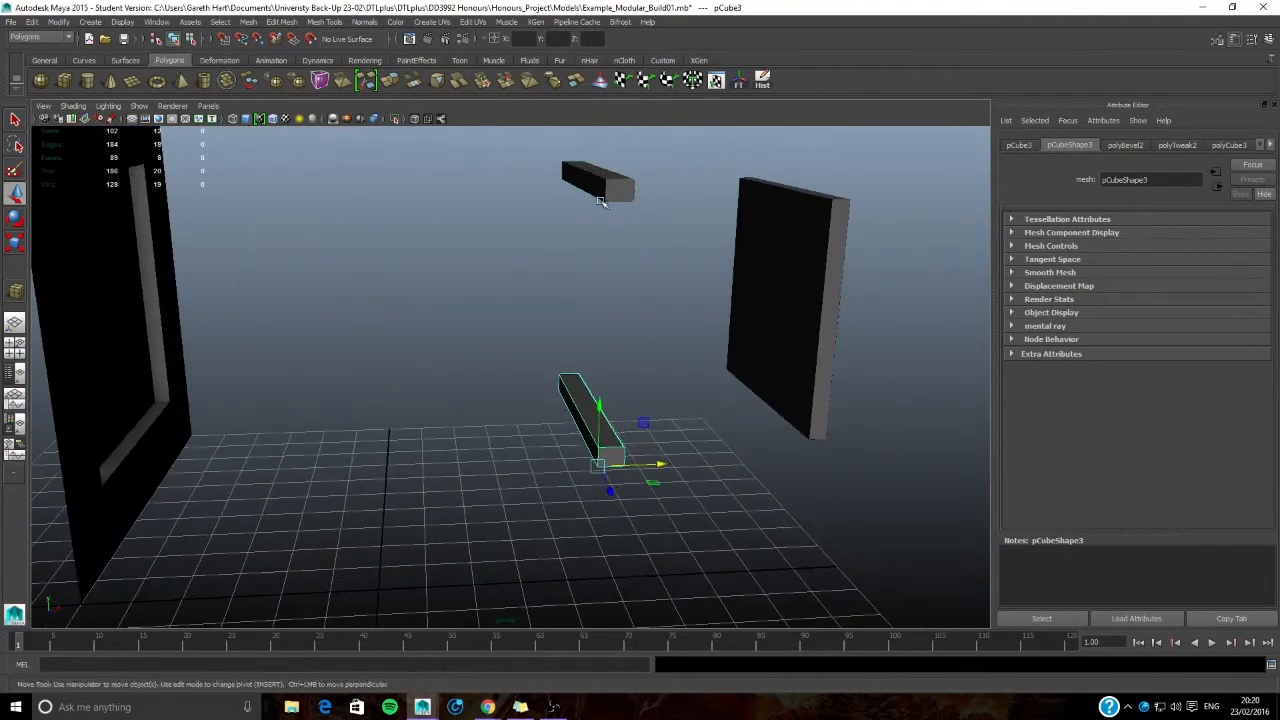
pyautogui.keyDown('alt'); pyautogui.moveTo(593, 328); pyautogui.dragTo(586, 351); pyautogui.keyUp('alt')
pyautogui.click(481, 222)
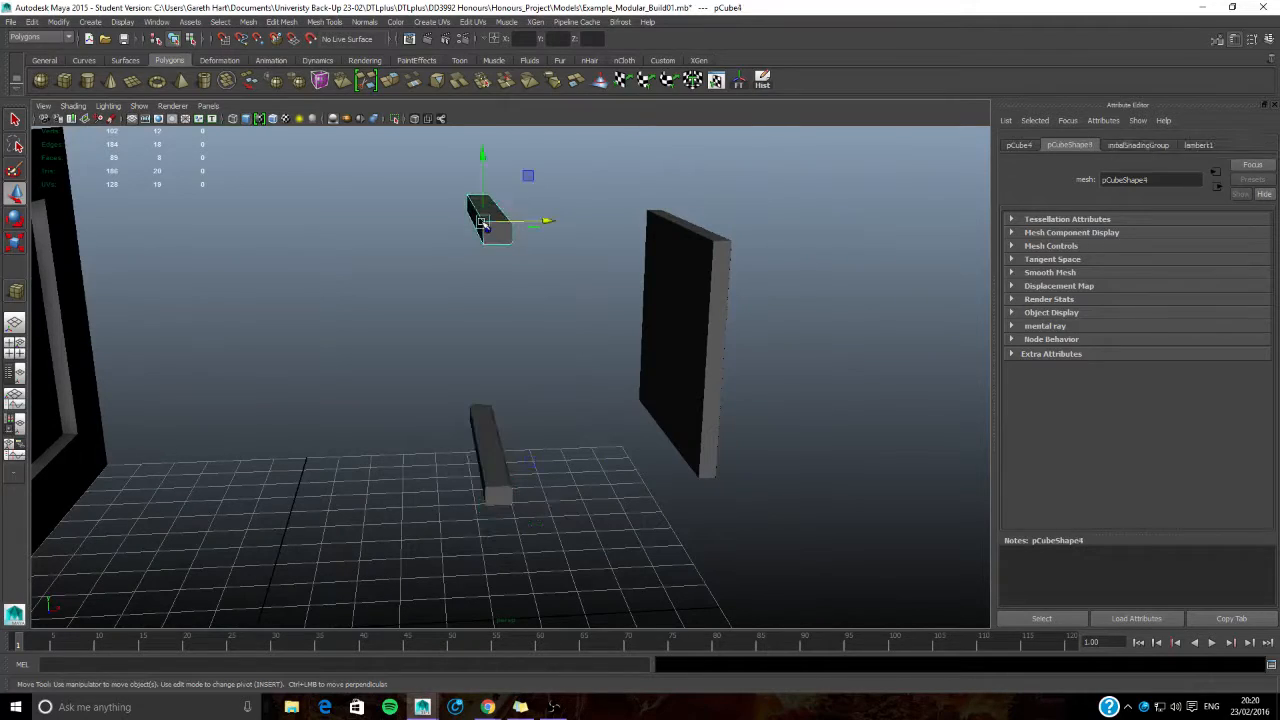
pyautogui.press('Delete')
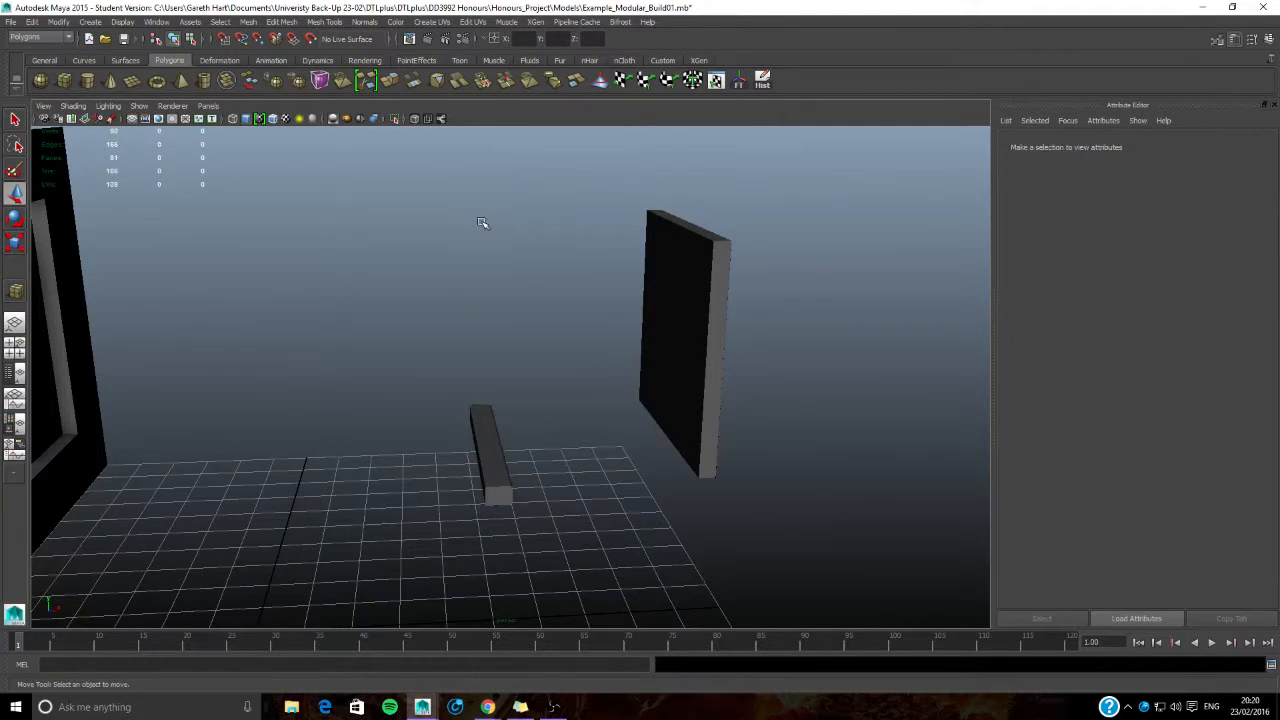
# - Delete the back face of the remaining sill
pyautogui.click(494, 467)
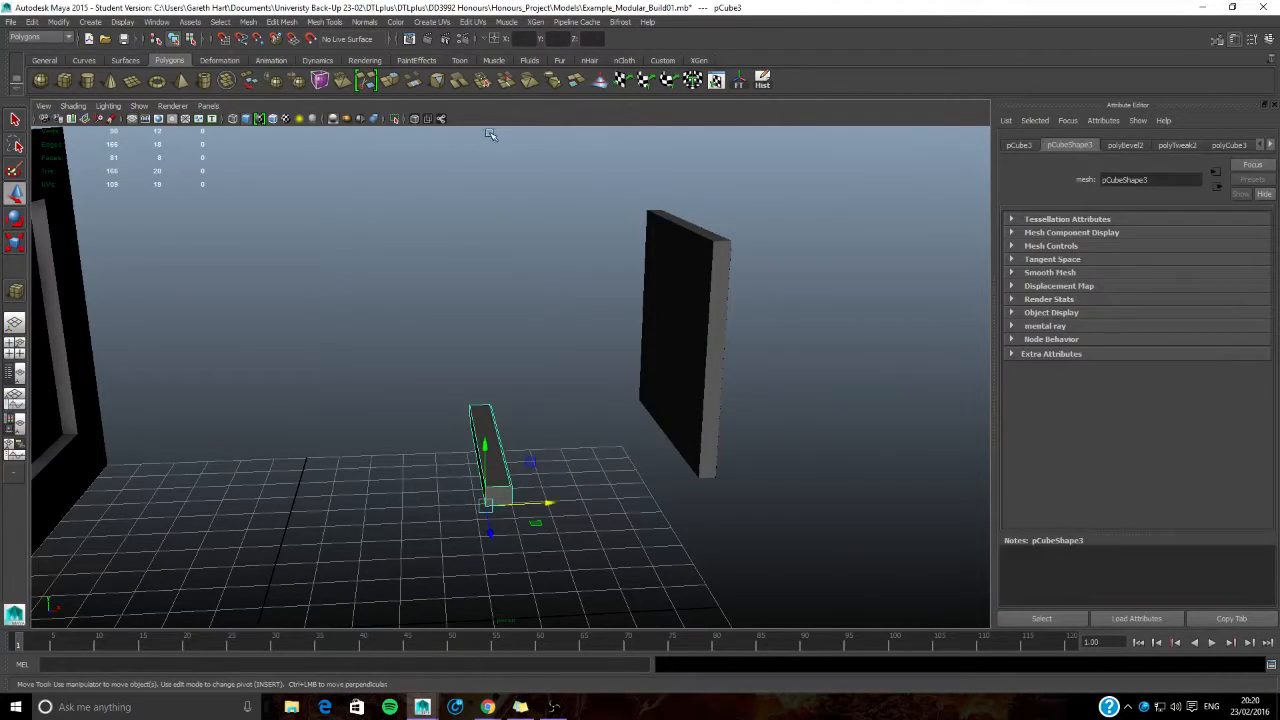
pyautogui.keyDown('alt'); pyautogui.moveTo(636, 470); pyautogui.dragTo(591, 371); pyautogui.keyUp('alt')
pyautogui.moveTo(589, 350)
pyautogui.mouseDown(button='right')
pyautogui.moveTo(590, 380)
pyautogui.moveTo(591, 365)
pyautogui.mouseUp(button='right')
pyautogui.click(586, 374)
pyautogui.press('Delete')
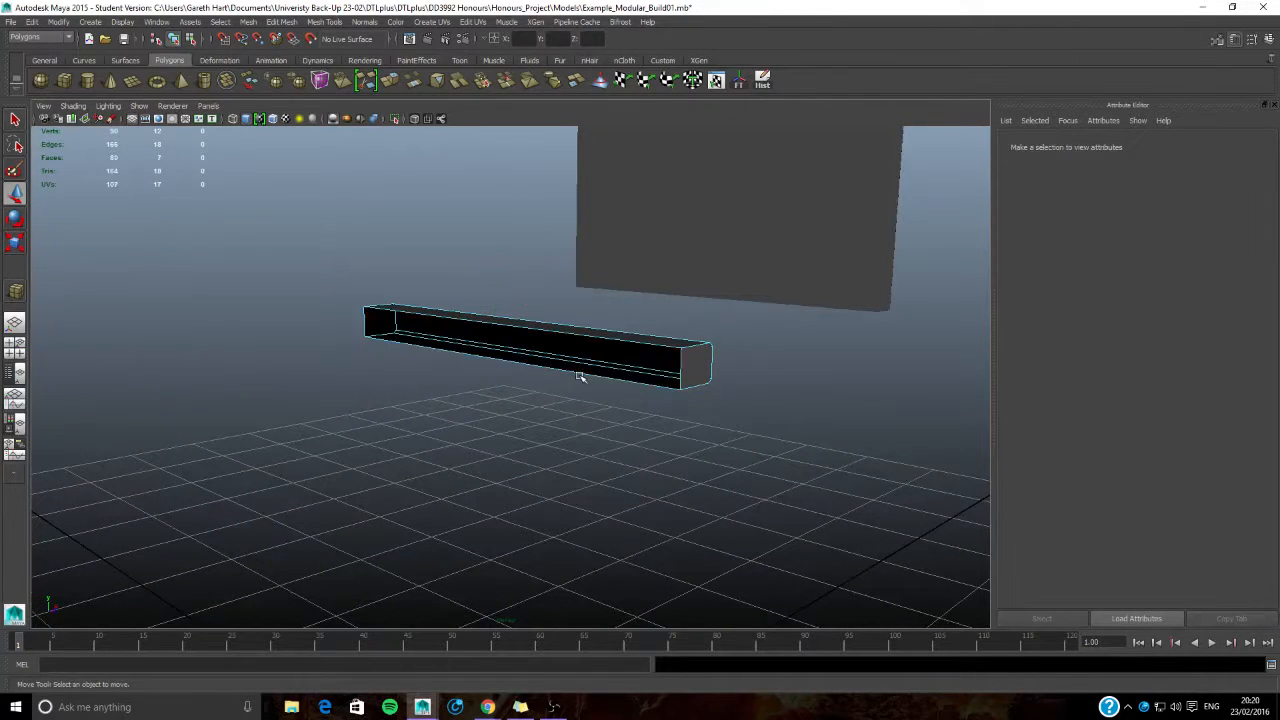
pyautogui.keyDown('alt'); pyautogui.moveTo(652, 450); pyautogui.dragTo(546, 437); pyautogui.keyUp('alt')
pyautogui.moveTo(321, 425)
pyautogui.keyDown('alt'); pyautogui.mouseDown()
pyautogui.moveTo(346, 429)
pyautogui.moveTo(326, 432)
pyautogui.mouseUp(); pyautogui.keyUp('alt')
pyautogui.keyDown('alt'); pyautogui.moveTo(354, 411); pyautogui.dragTo(399, 409, button='middle'); pyautogui.keyUp('alt')
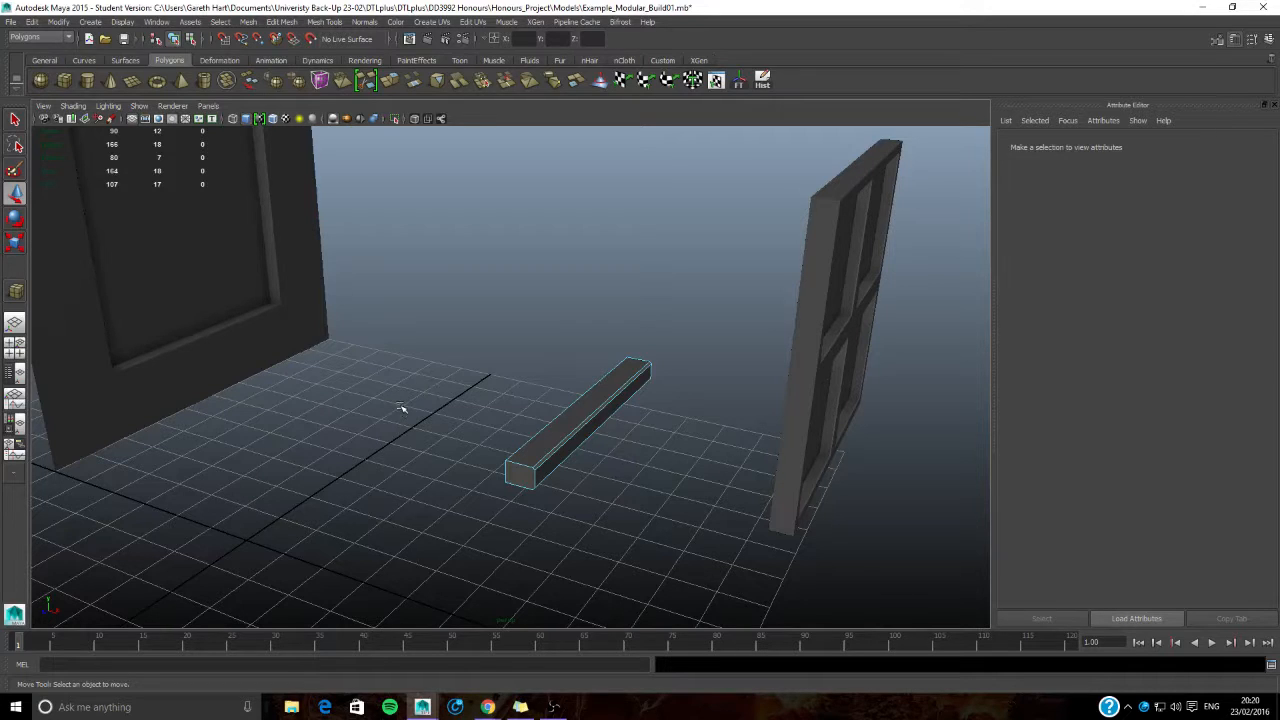
# - Move the sill back along X until it sits flat against the front of the wall
pyautogui.moveTo(591, 389); pyautogui.dragTo(650, 372, button='right')
pyautogui.keyDown('alt'); pyautogui.moveTo(490, 500); pyautogui.dragTo(651, 504, button='middle'); pyautogui.keyUp('alt')
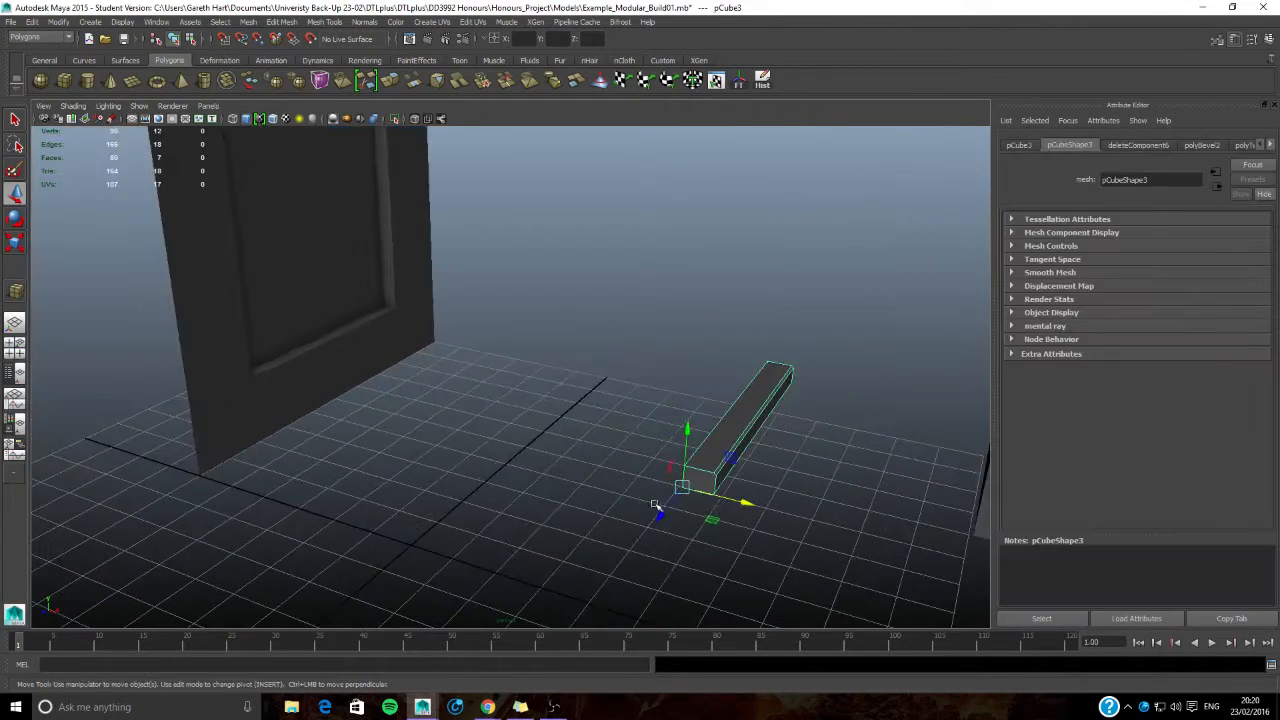
pyautogui.moveTo(740, 504); pyautogui.dragTo(246, 177)
pyautogui.keyDown('alt'); pyautogui.moveTo(560, 325); pyautogui.dragTo(325, 337); pyautogui.keyUp('alt')
pyautogui.press('x')
pyautogui.moveTo(607, 308); pyautogui.dragTo(605, 224)
pyautogui.keyDown('alt'); pyautogui.moveTo(600, 285); pyautogui.dragTo(634, 331); pyautogui.keyUp('alt')
pyautogui.scroll(3, 634, 331)
pyautogui.keyDown('alt'); pyautogui.moveTo(634, 331); pyautogui.dragTo(380, 487, button='middle'); pyautogui.keyUp('alt')
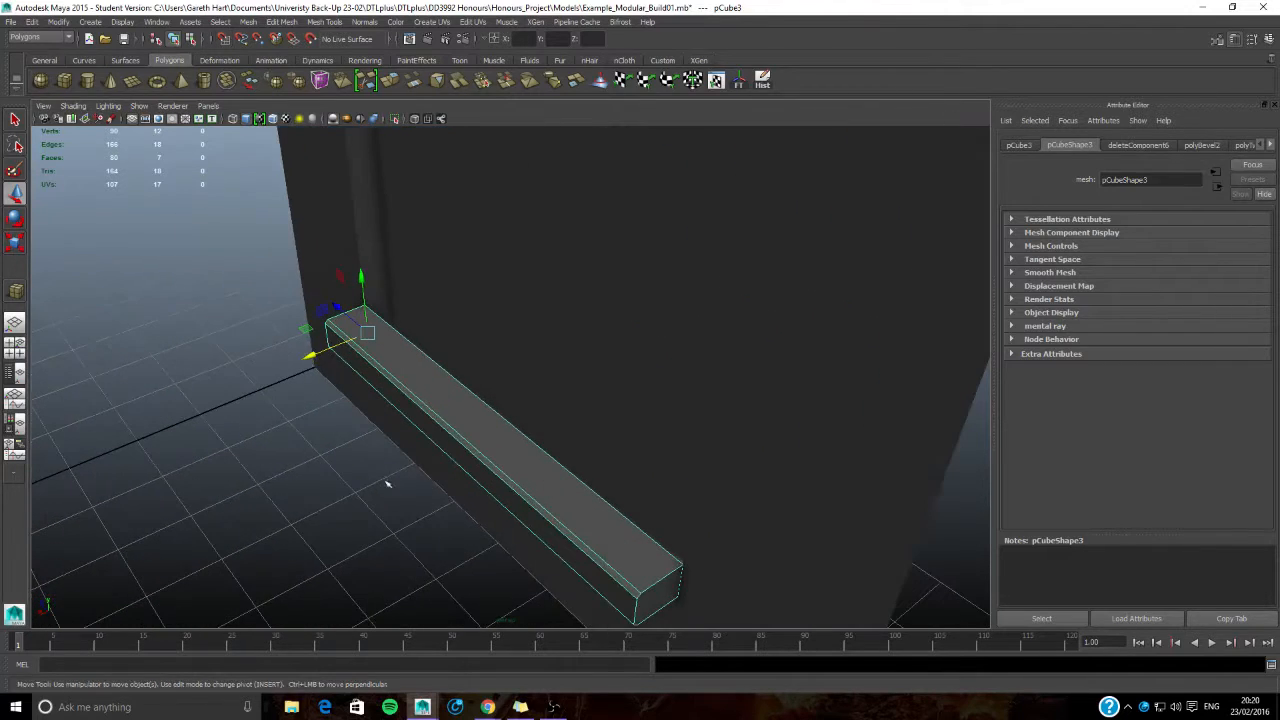
# - Move the sill forward along X, away from the wall panel, so it stands clear in open space
pyautogui.keyDown('alt'); pyautogui.moveTo(310, 352); pyautogui.dragTo(449, 341); pyautogui.keyUp('alt')
pyautogui.keyDown('alt'); pyautogui.moveTo(546, 350); pyautogui.dragTo(510, 318); pyautogui.keyUp('alt')
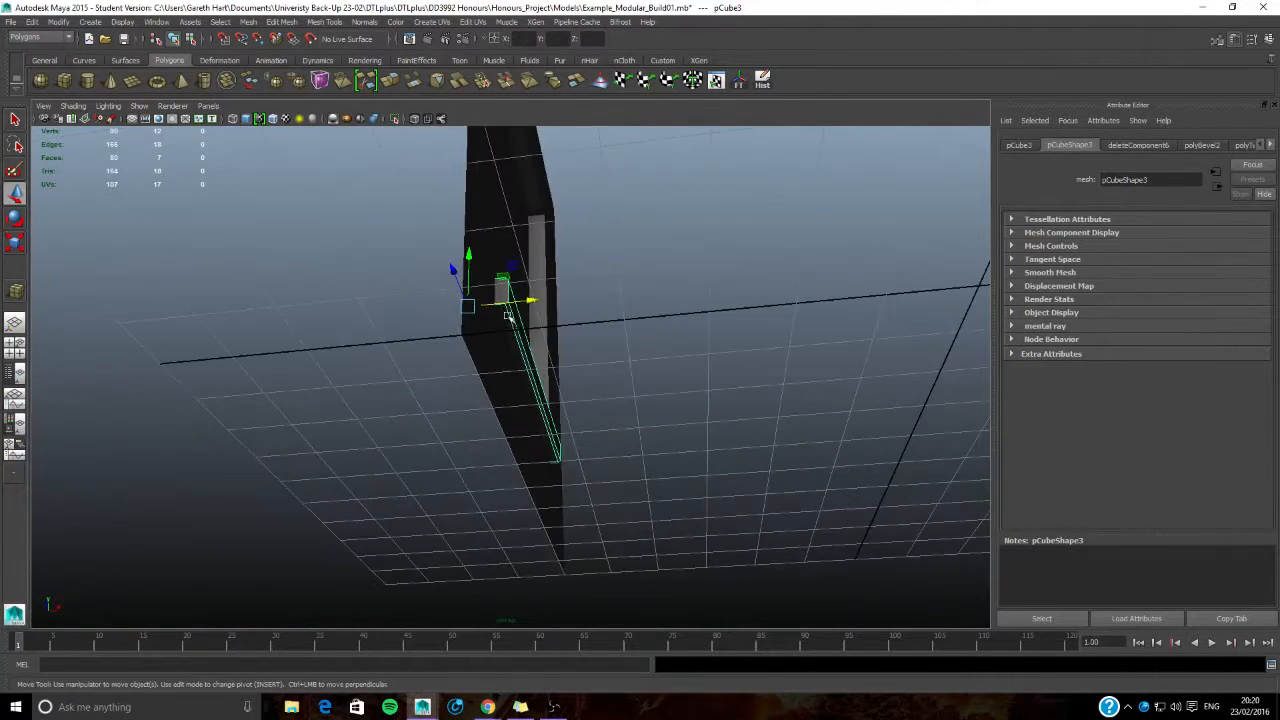
pyautogui.keyDown('alt'); pyautogui.moveTo(524, 380); pyautogui.dragTo(561, 425); pyautogui.keyUp('alt')
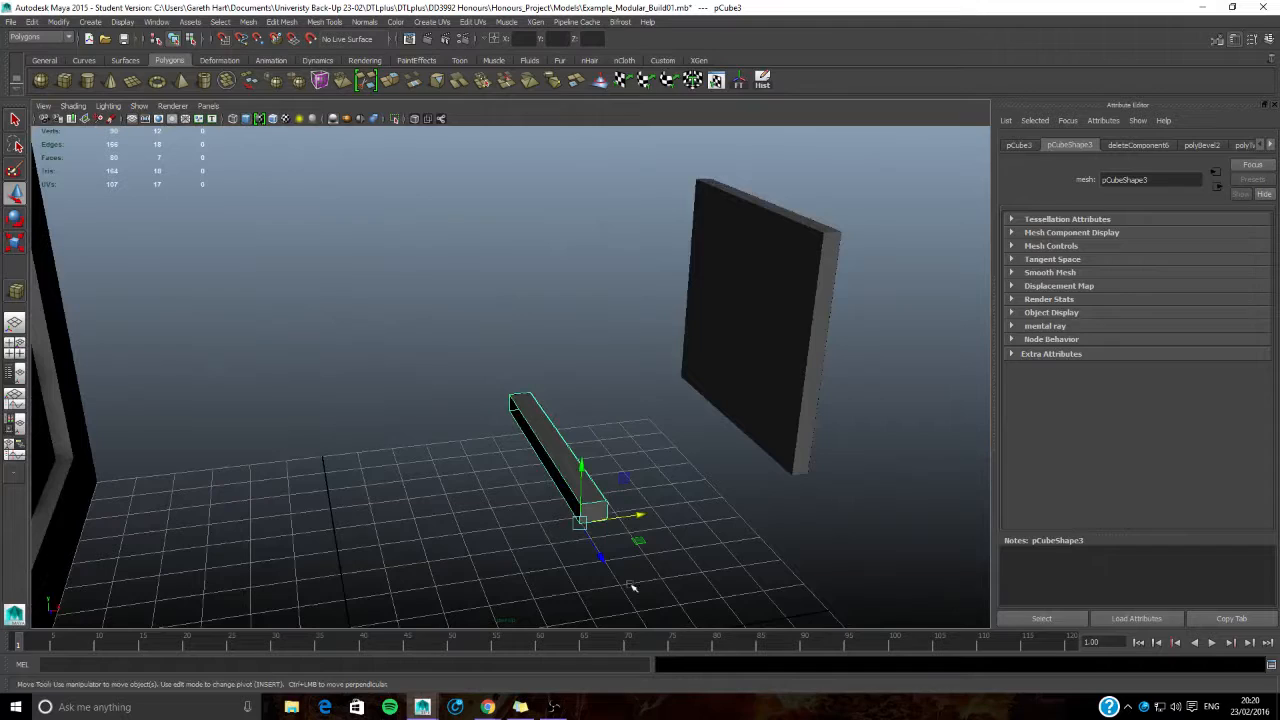
# - Delete the four large faces on the back of the four-pane window frame
pyautogui.keyDown('alt'); pyautogui.moveTo(535, 537); pyautogui.dragTo(525, 435); pyautogui.keyUp('alt')
pyautogui.click(555, 312)
pyautogui.keyDown('alt'); pyautogui.moveTo(612, 387); pyautogui.dragTo(500, 374, button='middle'); pyautogui.keyUp('alt')
pyautogui.click(500, 374)
pyautogui.keyDown('alt'); pyautogui.moveTo(691, 435); pyautogui.dragTo(631, 437); pyautogui.keyUp('alt')
pyautogui.keyDown('alt'); pyautogui.moveTo(372, 404); pyautogui.dragTo(583, 422); pyautogui.keyUp('alt')
pyautogui.keyDown('alt'); pyautogui.moveTo(583, 422); pyautogui.dragTo(483, 442, button='middle'); pyautogui.keyUp('alt')
pyautogui.moveTo(694, 314); pyautogui.dragTo(694, 348, button='right')
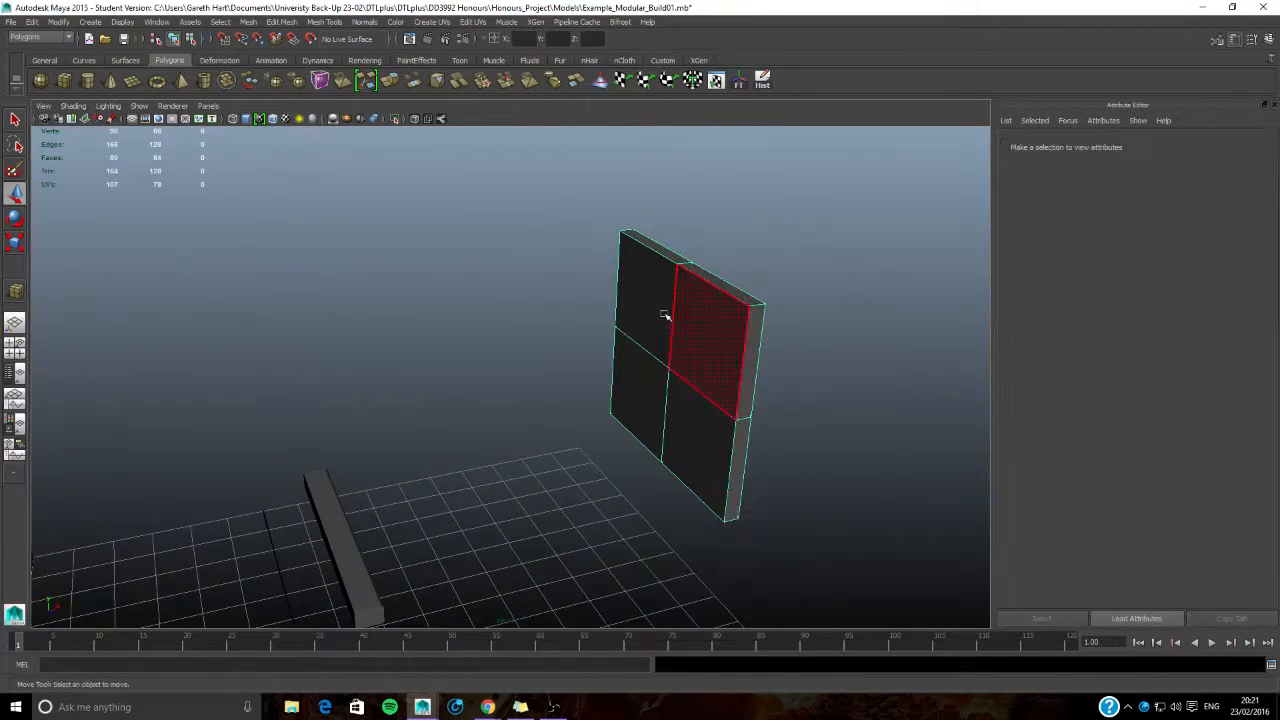
pyautogui.click(657, 315)
pyautogui.keyDown('shift'); pyautogui.click(706, 343); pyautogui.keyUp('shift')
pyautogui.keyDown('shift'); pyautogui.click(688, 459); pyautogui.keyUp('shift')
pyautogui.keyDown('shift'); pyautogui.click(642, 415); pyautogui.keyUp('shift')
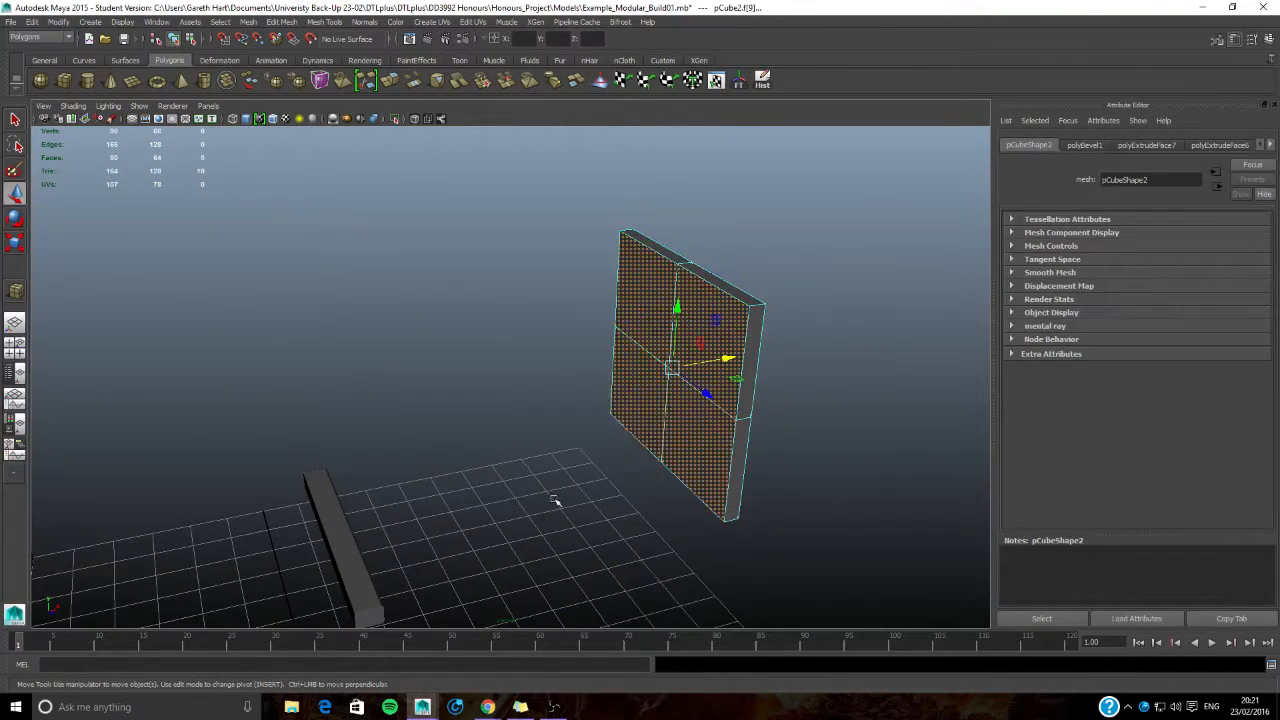
pyautogui.press('Delete')
pyautogui.hotkey('ctrl', 'z')
pyautogui.keyDown('alt'); pyautogui.moveTo(860, 468); pyautogui.dragTo(664, 469); pyautogui.keyUp('alt')
pyautogui.keyDown('shift'); pyautogui.click(294, 395); pyautogui.keyUp('shift')
pyautogui.keyDown('alt'); pyautogui.moveTo(180, 456); pyautogui.dragTo(253, 482); pyautogui.keyUp('alt')
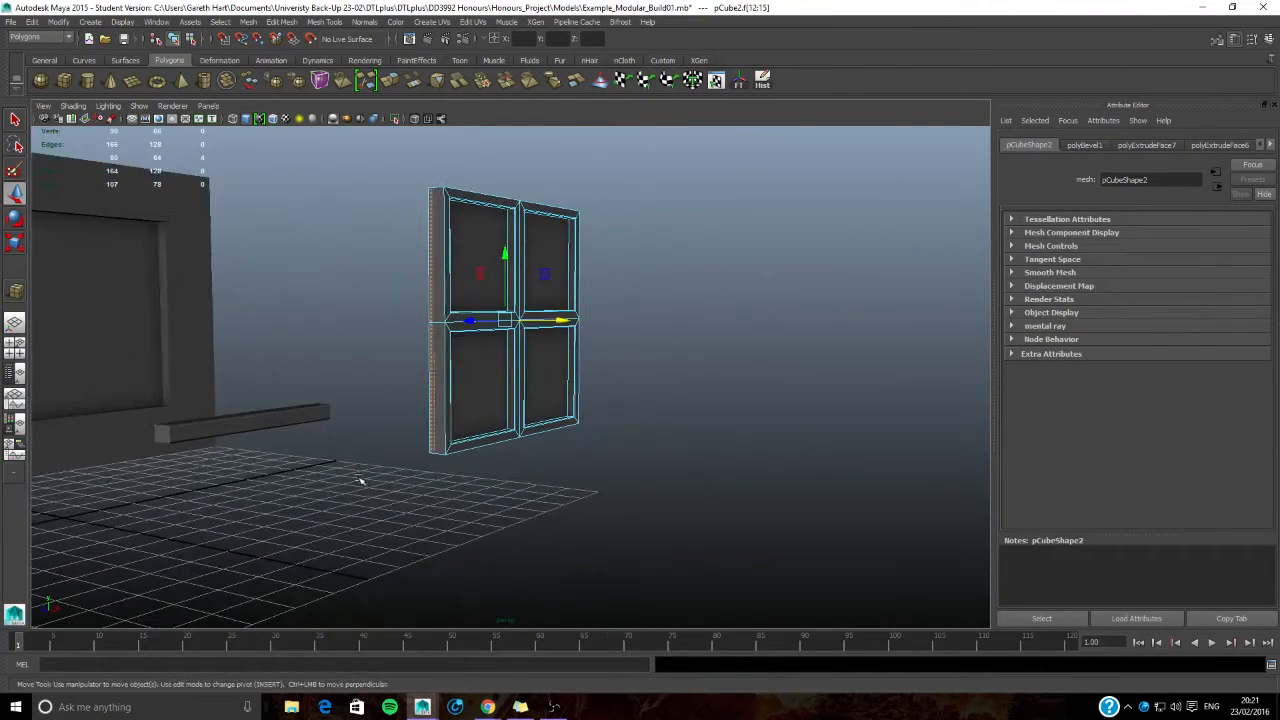
pyautogui.keyDown('alt'); pyautogui.moveTo(365, 483); pyautogui.dragTo(438, 489); pyautogui.keyUp('alt')
pyautogui.press('Delete')
# - Delete the eight outer rim faces around both sides, the top and the underside of the window frame
pyautogui.keyDown('alt'); pyautogui.moveTo(526, 477); pyautogui.dragTo(456, 467); pyautogui.keyUp('alt')
pyautogui.keyDown('alt'); pyautogui.moveTo(450, 488); pyautogui.dragTo(404, 472); pyautogui.keyUp('alt')
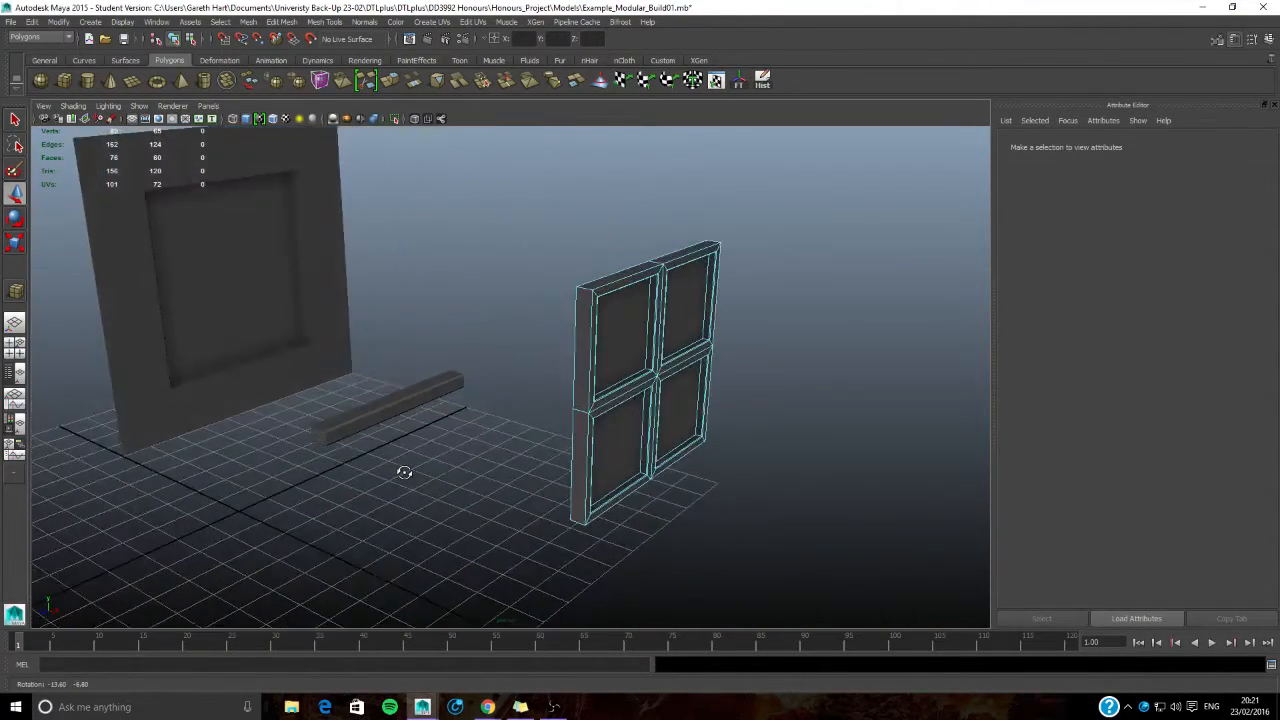
pyautogui.click(581, 380)
pyautogui.keyDown('shift'); pyautogui.click(580, 456); pyautogui.keyUp('shift')
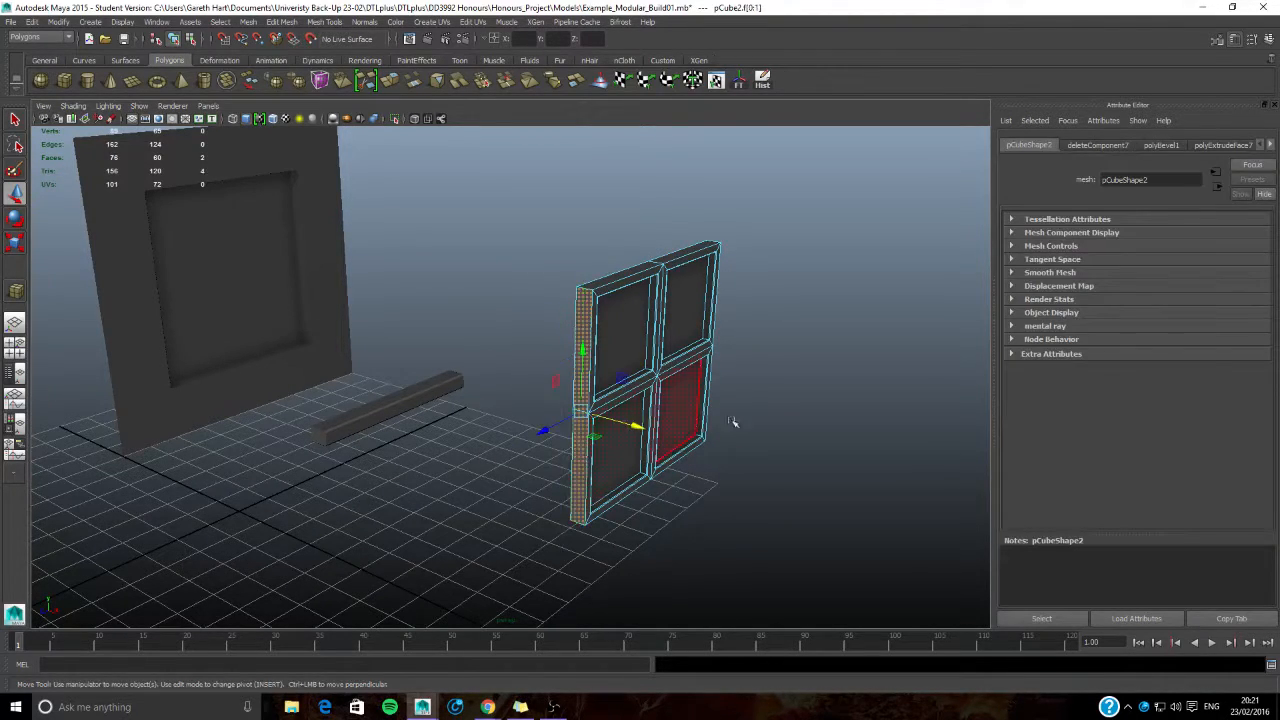
pyautogui.keyDown('alt'); pyautogui.moveTo(709, 425); pyautogui.dragTo(457, 371); pyautogui.keyUp('alt')
pyautogui.keyDown('shift'); pyautogui.click(436, 382); pyautogui.keyUp('shift')
pyautogui.keyDown('shift'); pyautogui.click(592, 361); pyautogui.keyUp('shift')
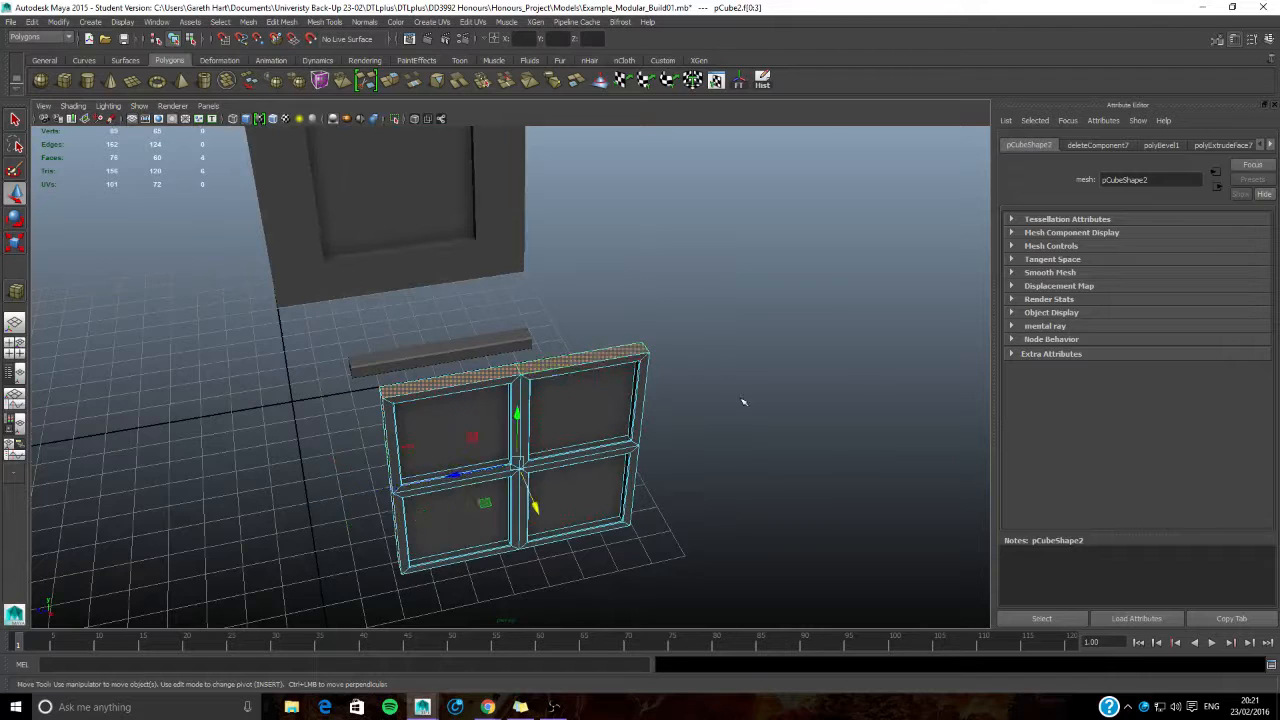
pyautogui.keyDown('alt'); pyautogui.moveTo(730, 396); pyautogui.dragTo(629, 357); pyautogui.keyUp('alt')
pyautogui.keyDown('shift'); pyautogui.click(335, 346); pyautogui.keyUp('shift')
pyautogui.keyDown('shift'); pyautogui.click(346, 432); pyautogui.keyUp('shift')
pyautogui.keyDown('alt'); pyautogui.moveTo(290, 545); pyautogui.dragTo(402, 403); pyautogui.keyUp('alt')
pyautogui.keyDown('shift'); pyautogui.click(394, 335); pyautogui.keyUp('shift')
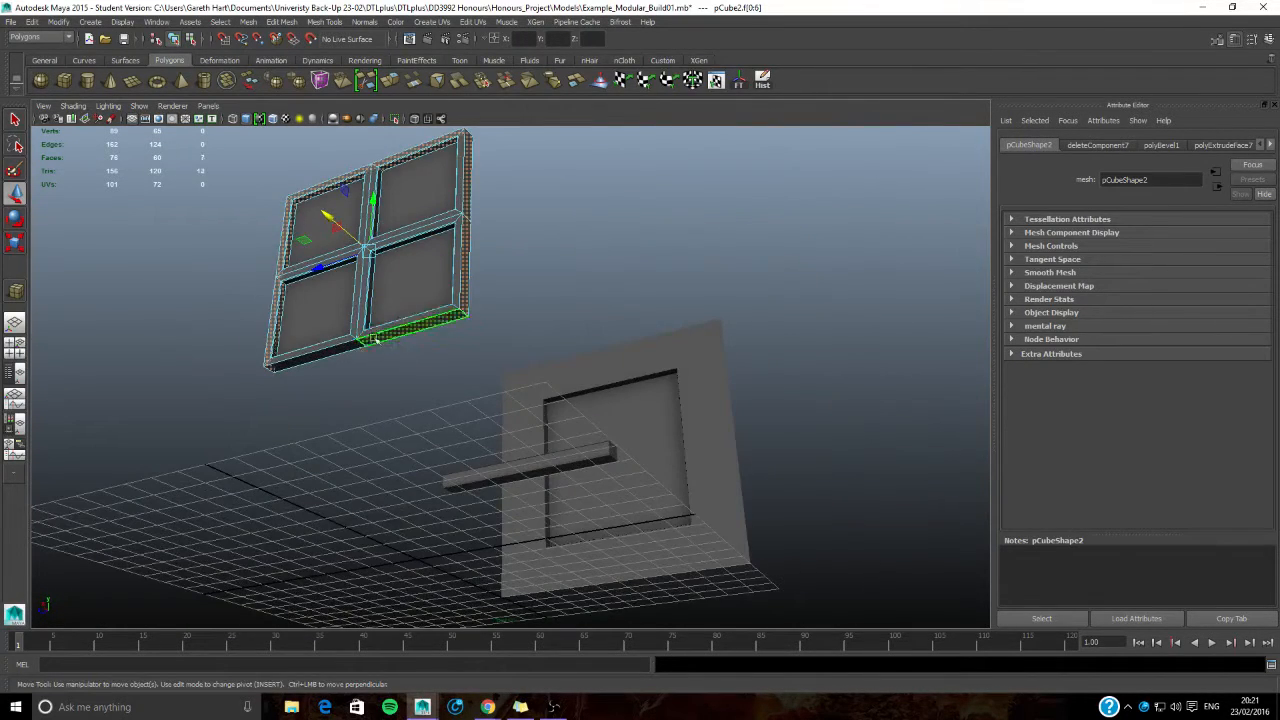
pyautogui.press('Delete')
# - Move the whole window frame back along X so it fits into the wall panel's recess
pyautogui.moveTo(371, 309); pyautogui.dragTo(430, 291, button='right')
pyautogui.keyDown('alt'); pyautogui.moveTo(428, 308); pyautogui.dragTo(375, 421); pyautogui.keyUp('alt')
pyautogui.click(310, 386)
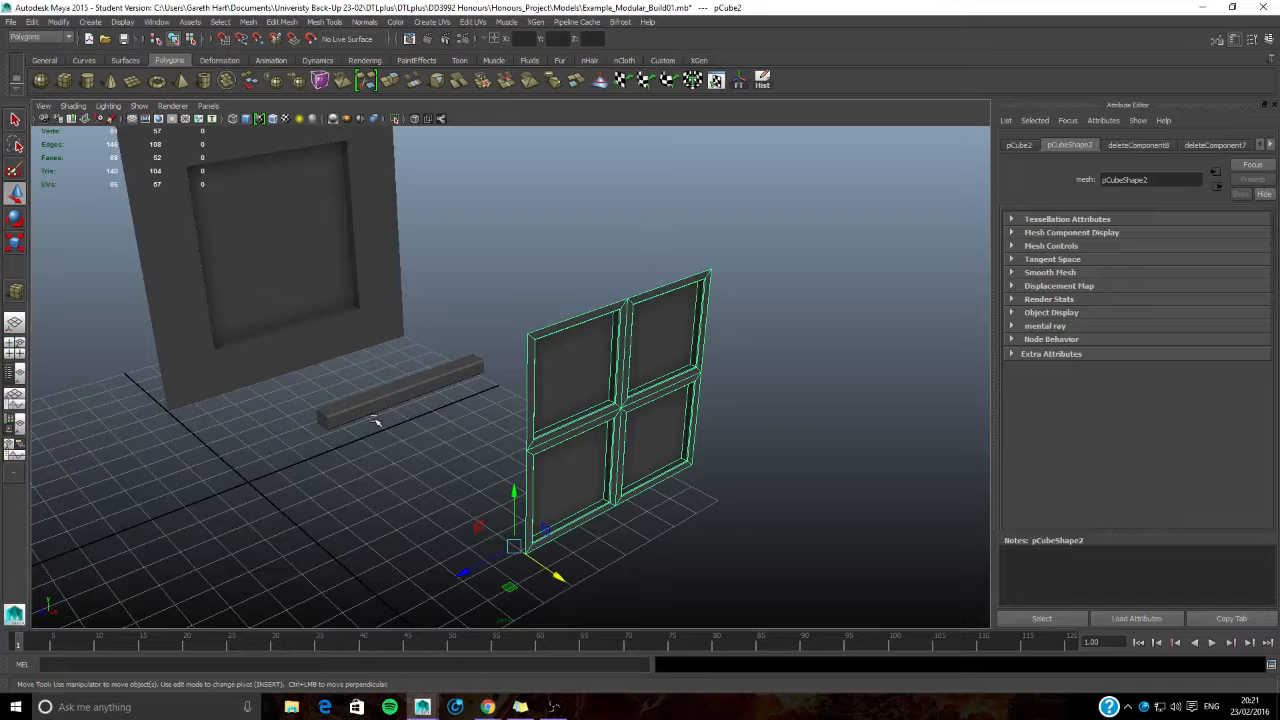
pyautogui.keyDown('alt'); pyautogui.moveTo(376, 421); pyautogui.dragTo(517, 437); pyautogui.keyUp('alt')
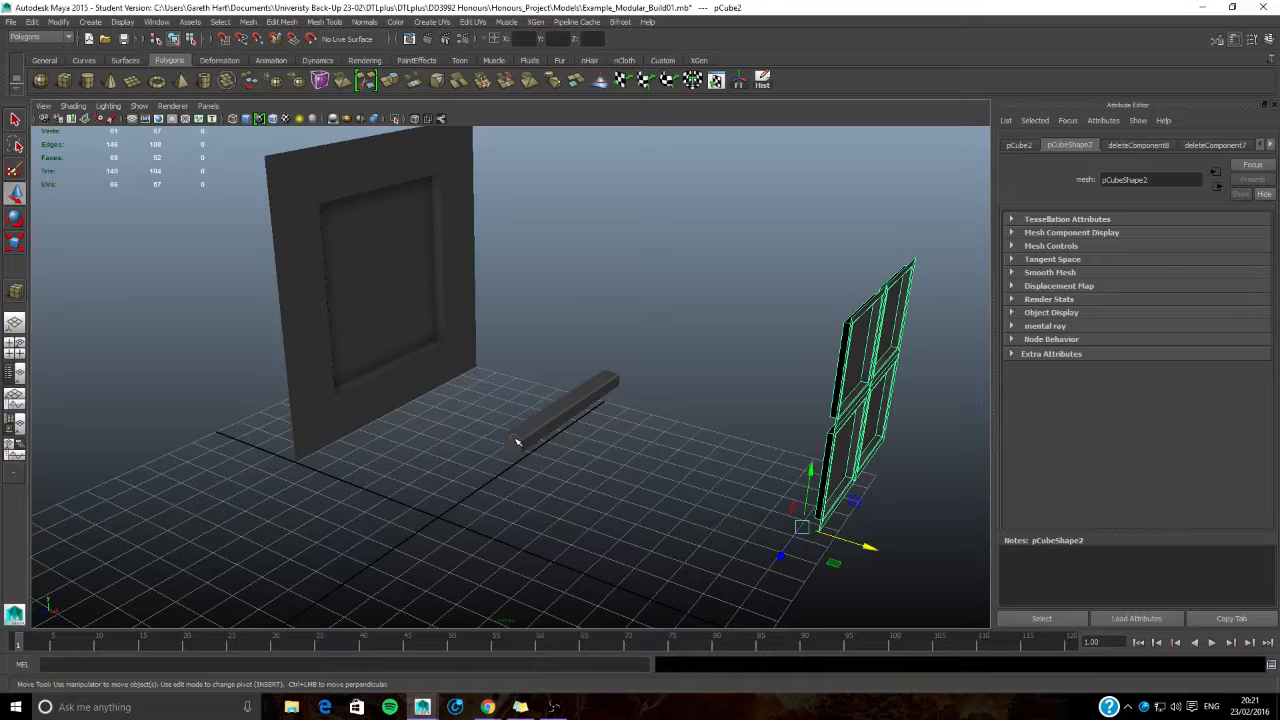
pyautogui.keyDown('alt'); pyautogui.moveTo(409, 463); pyautogui.dragTo(451, 471); pyautogui.keyUp('alt')
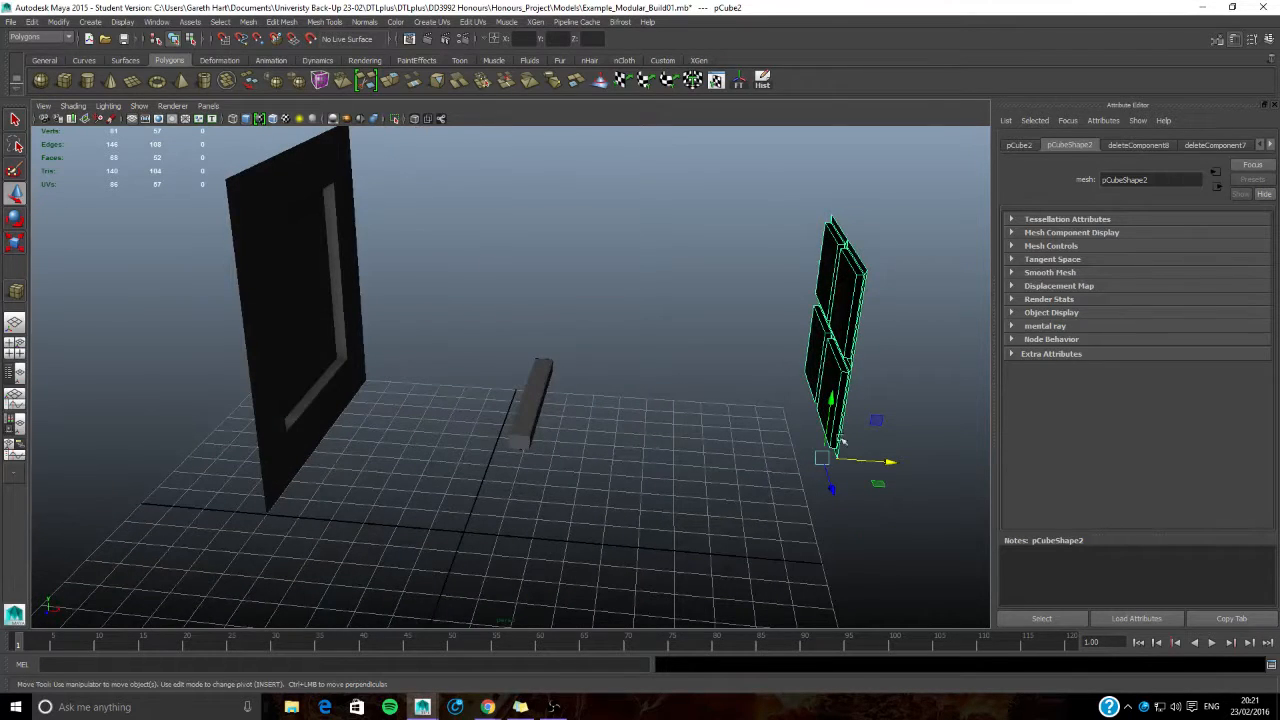
pyautogui.moveTo(890, 461); pyautogui.dragTo(483, 469)
pyautogui.scroll(5, 483, 469)
pyautogui.keyDown('alt'); pyautogui.moveTo(389, 446); pyautogui.dragTo(450, 461, button='middle'); pyautogui.keyUp('alt')
pyautogui.moveTo(422, 490); pyautogui.dragTo(620, 480)
pyautogui.scroll(-3, 676, 478)
# - Move the sill back along X until it sits against the wall panel below the window
pyautogui.keyDown('alt'); pyautogui.moveTo(680, 478); pyautogui.dragTo(568, 542, button='middle'); pyautogui.keyUp('alt')
pyautogui.click(617, 399)
pyautogui.keyDown('alt'); pyautogui.moveTo(617, 399); pyautogui.dragTo(740, 450); pyautogui.keyUp('alt')
pyautogui.click(748, 490)
pyautogui.moveTo(752, 577); pyautogui.dragTo(369, 492)
pyautogui.keyDown('alt'); pyautogui.moveTo(354, 514); pyautogui.dragTo(257, 540); pyautogui.keyUp('alt')
pyautogui.keyDown('alt'); pyautogui.moveTo(450, 464); pyautogui.dragTo(535, 368, button='middle'); pyautogui.keyUp('alt')
pyautogui.keyDown('alt'); pyautogui.moveTo(535, 368); pyautogui.dragTo(433, 427); pyautogui.keyUp('alt')
pyautogui.keyDown('alt'); pyautogui.moveTo(590, 436); pyautogui.dragTo(687, 446); pyautogui.keyUp('alt')
pyautogui.scroll(3, 614, 466)
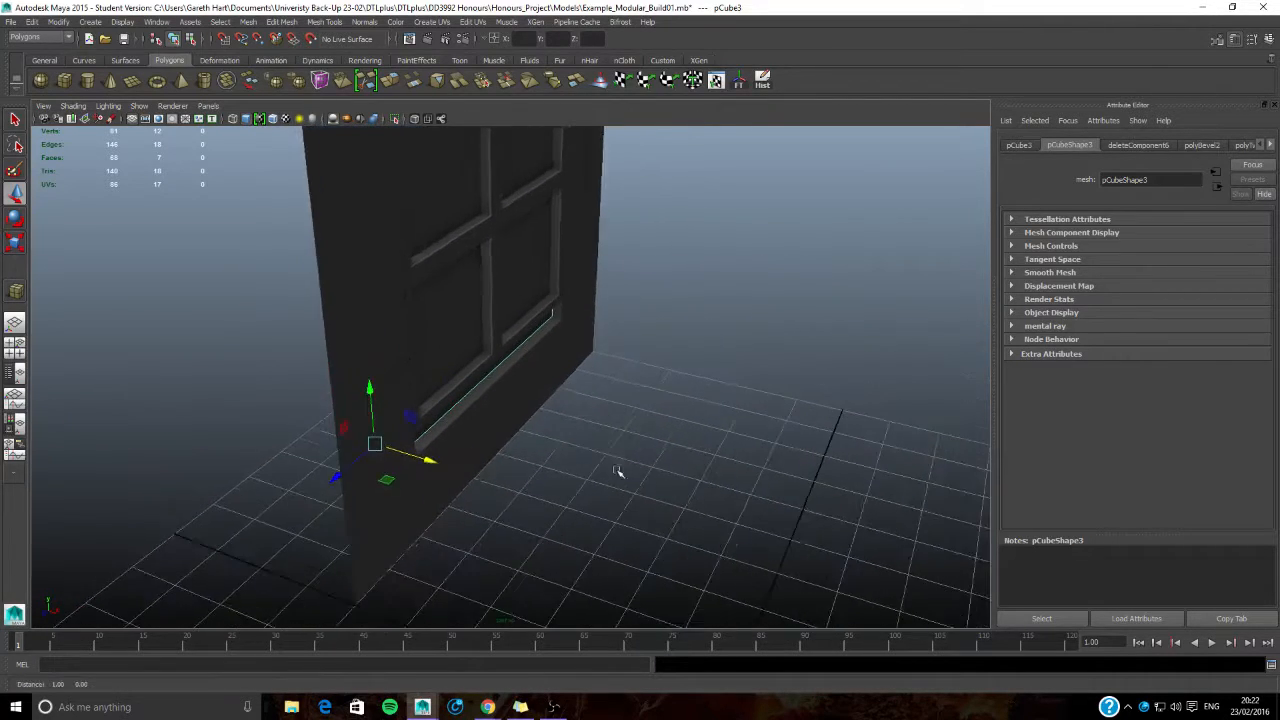
pyautogui.moveTo(424, 456); pyautogui.dragTo(396, 449)
# - Duplicate the sill and raise the copy along Y to the upper edge of the window opening
pyautogui.keyDown('alt'); pyautogui.moveTo(538, 458); pyautogui.dragTo(606, 504); pyautogui.keyUp('alt')
pyautogui.keyDown('alt'); pyautogui.moveTo(817, 446); pyautogui.dragTo(735, 425); pyautogui.keyUp('alt')
pyautogui.keyDown('alt'); pyautogui.moveTo(620, 425); pyautogui.dragTo(695, 580, button='middle'); pyautogui.keyUp('alt')
pyautogui.scroll(-3, 483, 437)
pyautogui.keyDown('alt'); pyautogui.moveTo(483, 437); pyautogui.dragTo(606, 469); pyautogui.keyUp('alt')
pyautogui.keyDown('alt'); pyautogui.moveTo(574, 477); pyautogui.dragTo(582, 425, button='middle'); pyautogui.keyUp('alt')
pyautogui.hotkey('ctrl', 'd')
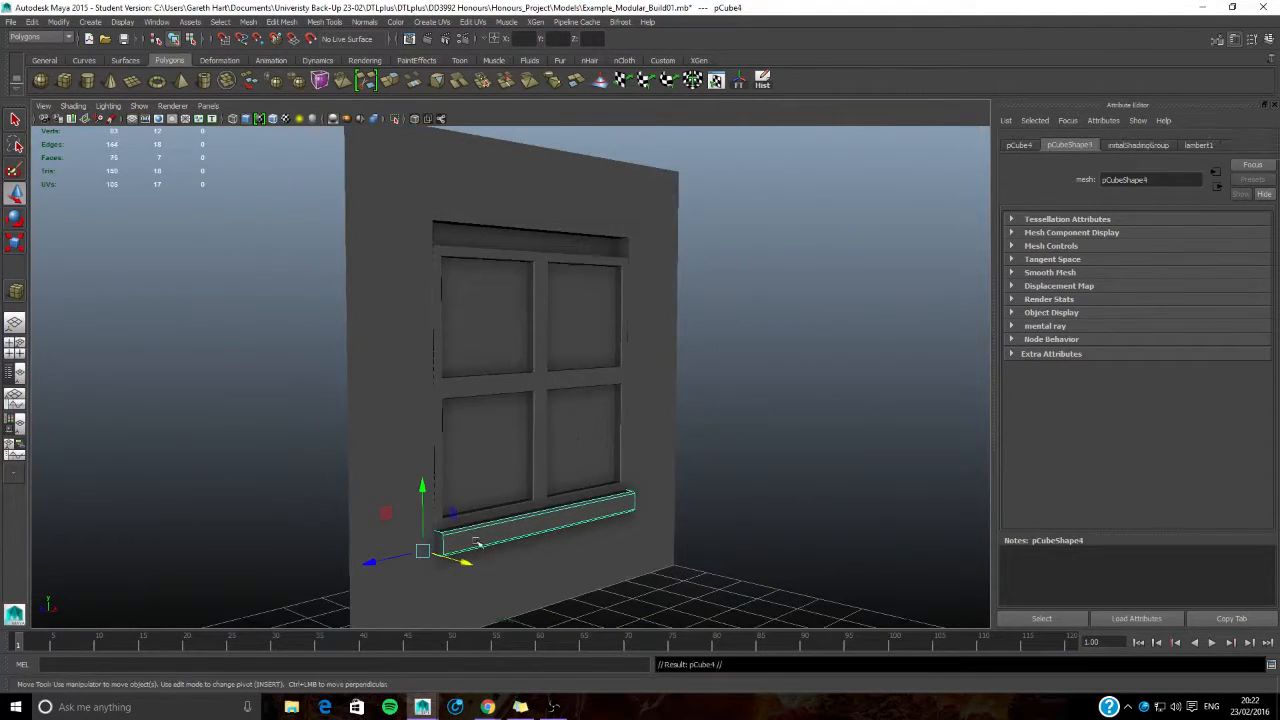
pyautogui.moveTo(421, 505); pyautogui.dragTo(540, 391)
pyautogui.click(274, 420)
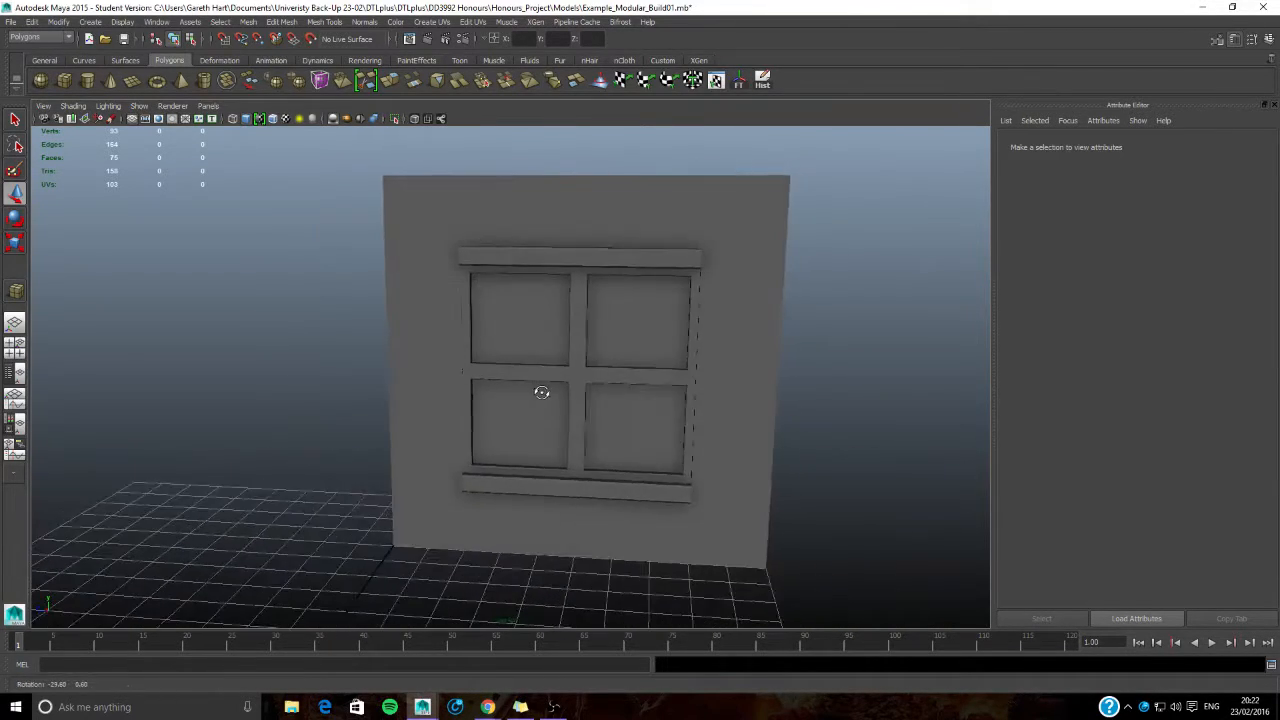
# - Pull both sills forward along X away from the wall, and the window frame out further in front of them
pyautogui.keyDown('alt'); pyautogui.moveTo(357, 420); pyautogui.dragTo(449, 306); pyautogui.keyUp('alt')
pyautogui.click(454, 271)
pyautogui.keyDown('shift'); pyautogui.click(503, 475); pyautogui.keyUp('shift')
pyautogui.scroll(-3, 562, 486)
pyautogui.keyDown('alt'); pyautogui.moveTo(562, 486); pyautogui.dragTo(522, 464, button='middle'); pyautogui.keyUp('alt')
pyautogui.moveTo(452, 444); pyautogui.dragTo(534, 486)
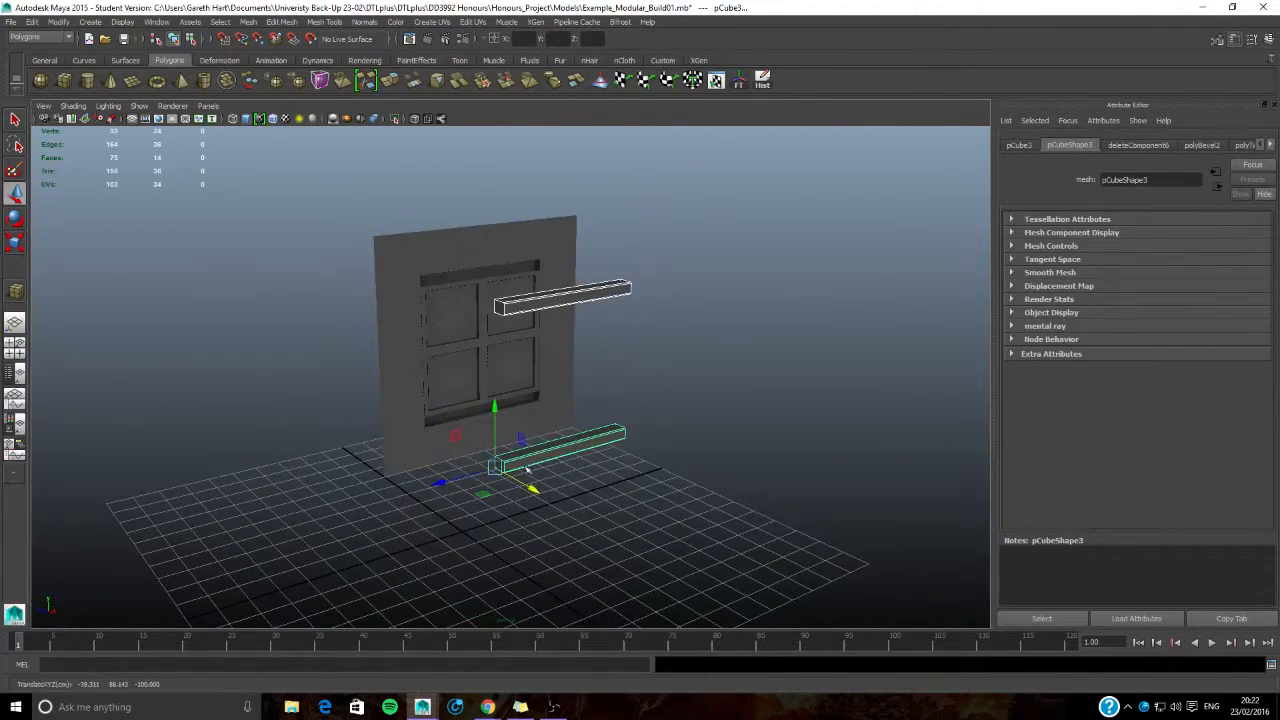
pyautogui.click(443, 350)
pyautogui.moveTo(452, 435); pyautogui.dragTo(694, 531)
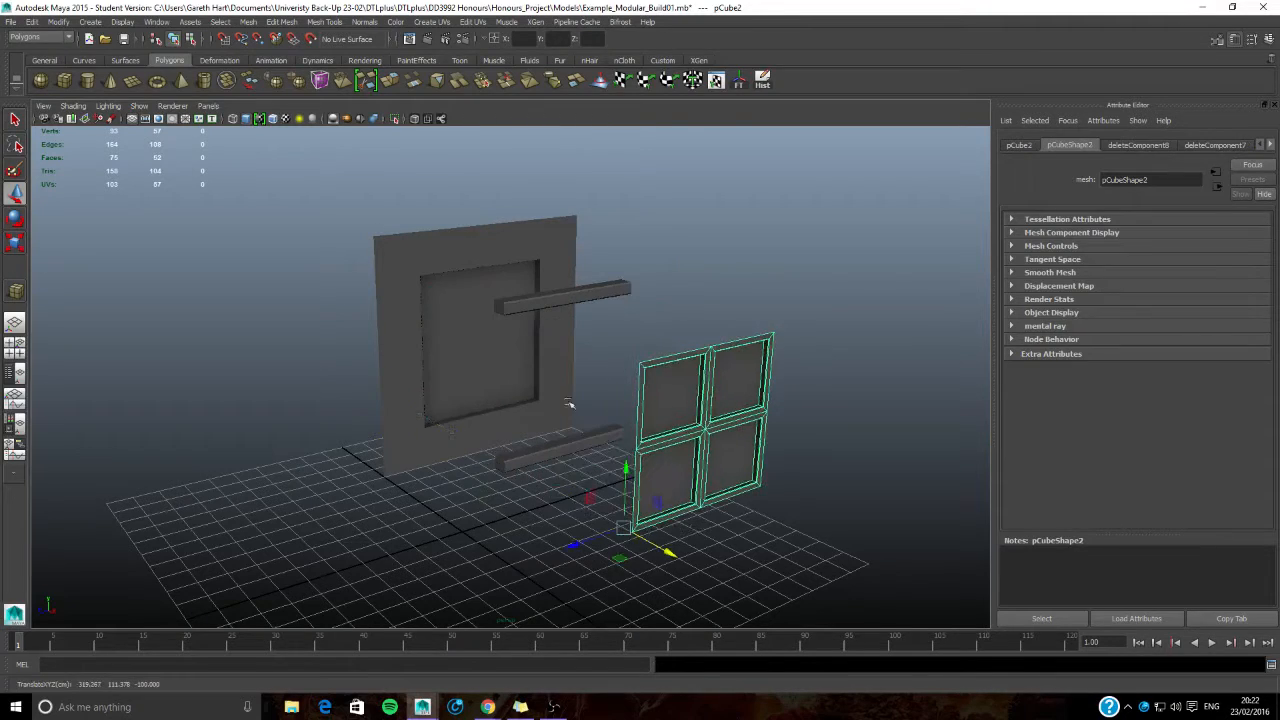
# - Combine the wall panel, both sills and the window frame into a single mesh
pyautogui.click(451, 366)
pyautogui.click(547, 305)
pyautogui.click(580, 448)
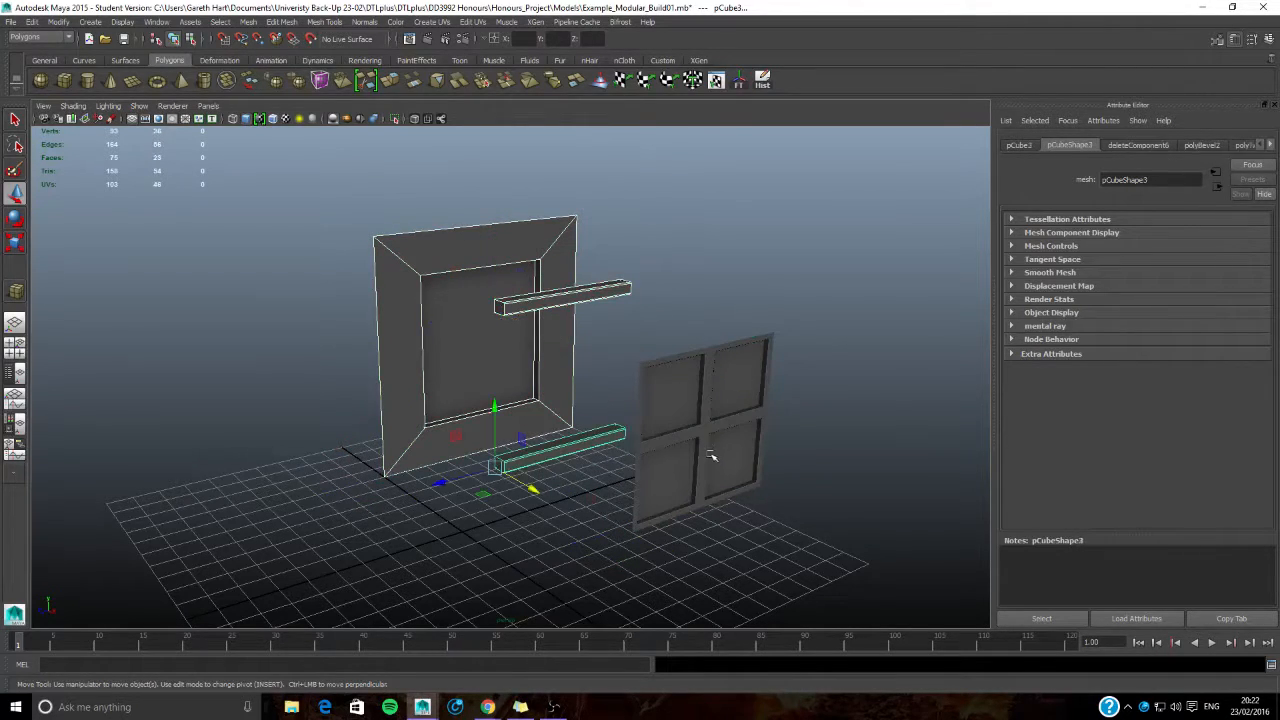
pyautogui.click(709, 449)
pyautogui.click(250, 22)
pyautogui.click(270, 64)
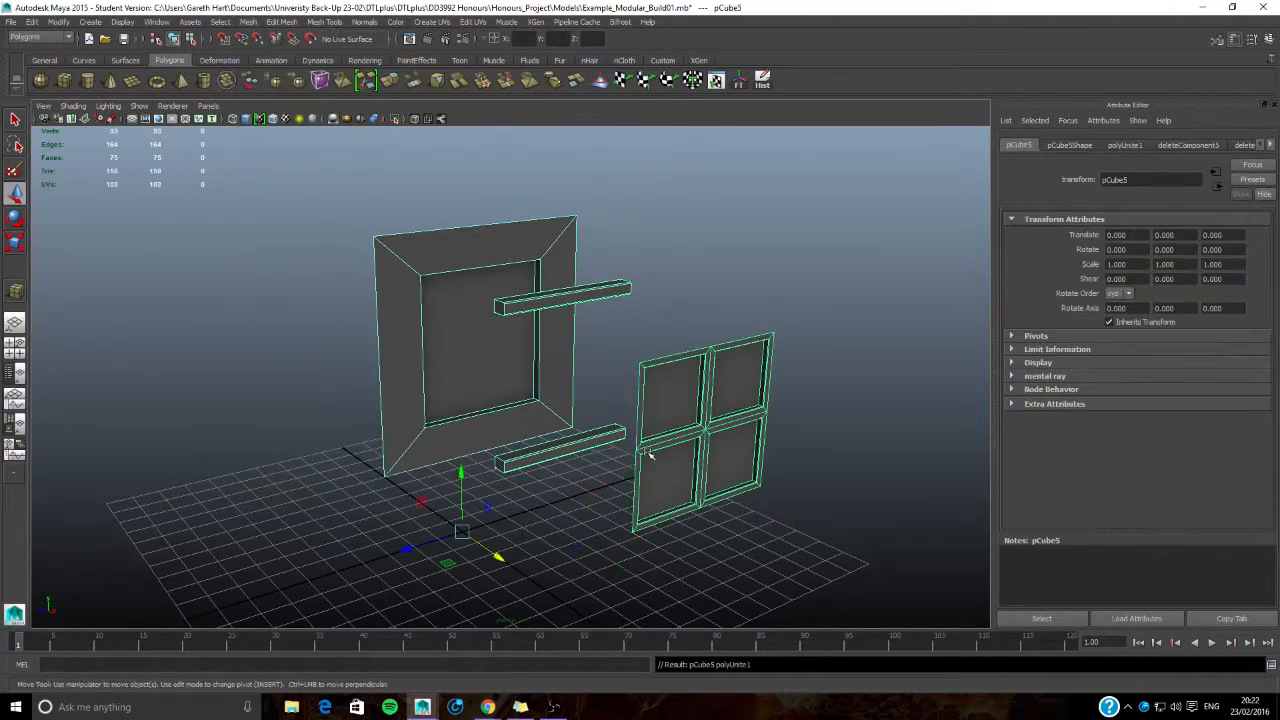
# - Inspect the combined mesh's UV layout in the UV Texture Editor, closing the editor when done
pyautogui.click(473, 22)
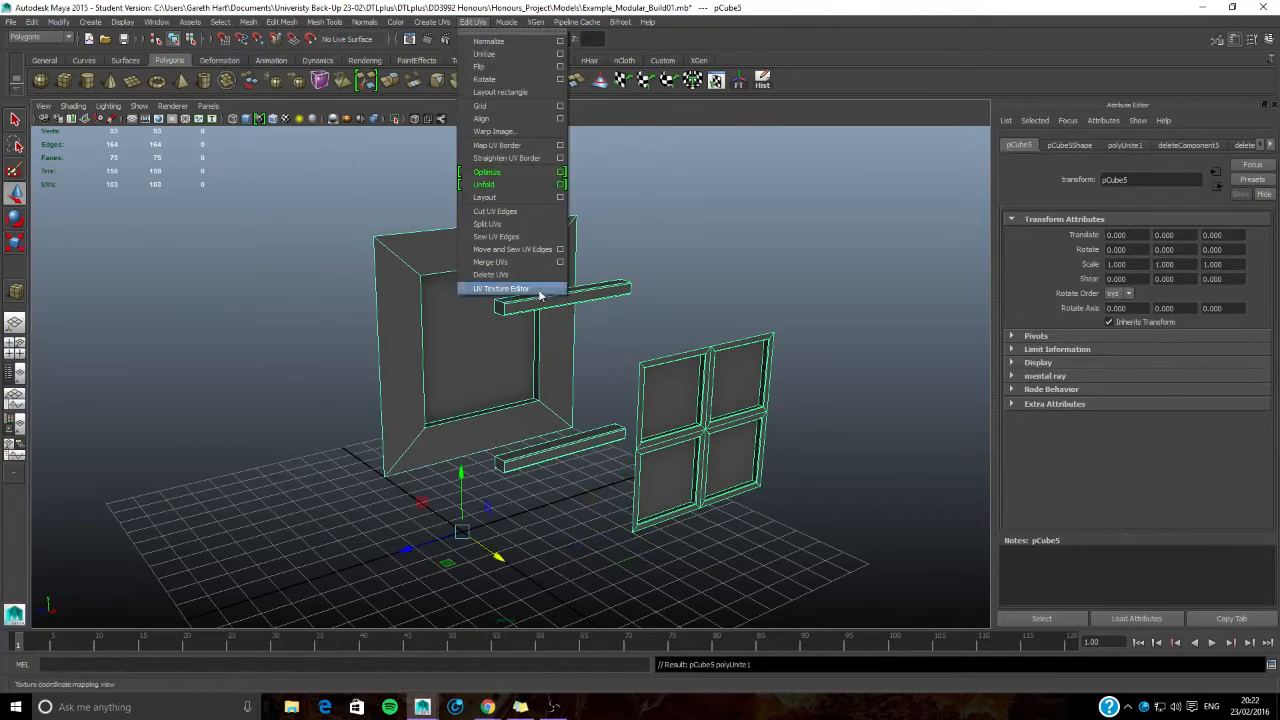
pyautogui.click(505, 293)
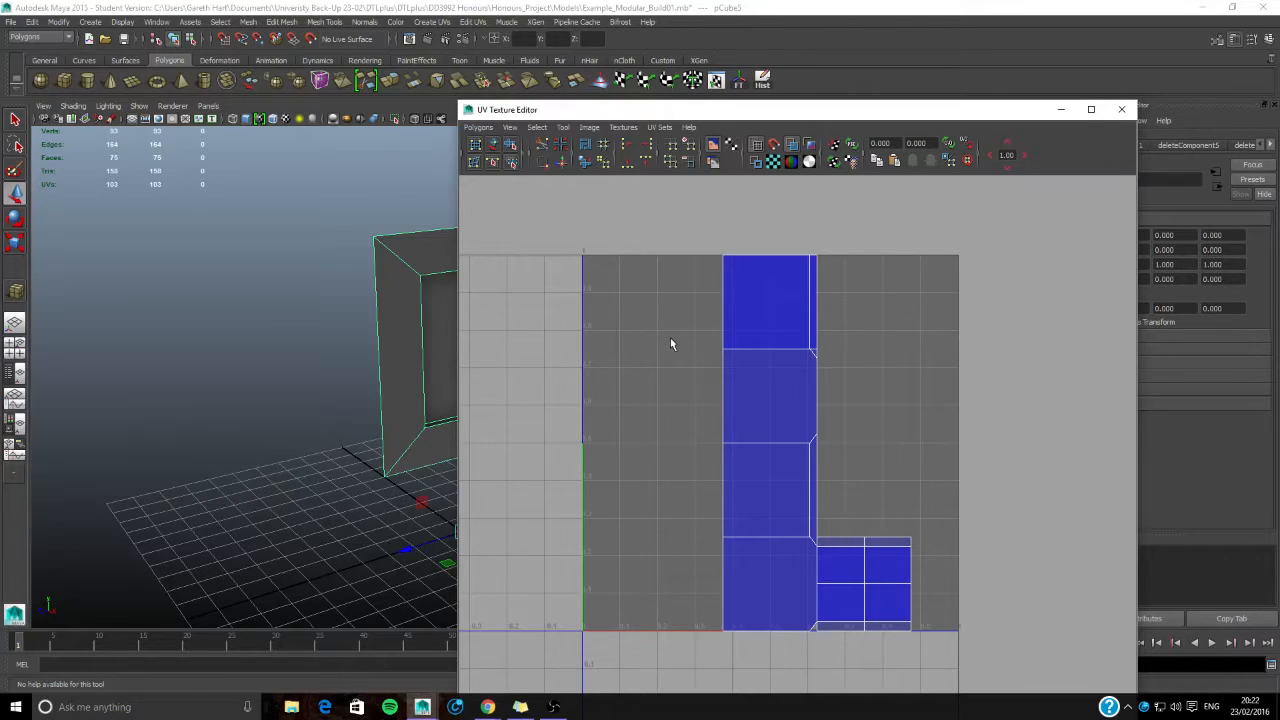
pyautogui.click(1121, 109)
# - Separate the combined mesh into its individual pieces and open the wall panel's material attributes
pyautogui.click(248, 22)
pyautogui.click(265, 60)
pyautogui.keyDown('alt'); pyautogui.moveTo(428, 322); pyautogui.dragTo(443, 377); pyautogui.keyUp('alt')
pyautogui.click(363, 326)
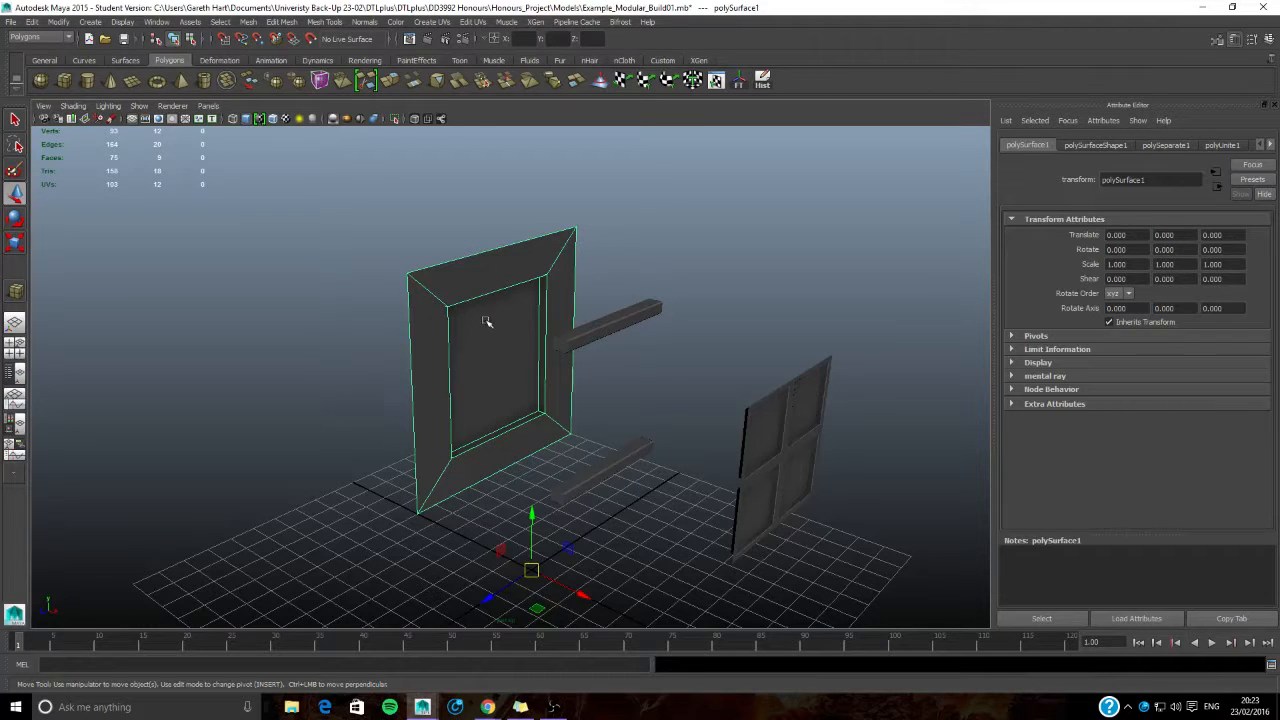
pyautogui.moveTo(466, 341); pyautogui.dragTo(488, 597, button='right')
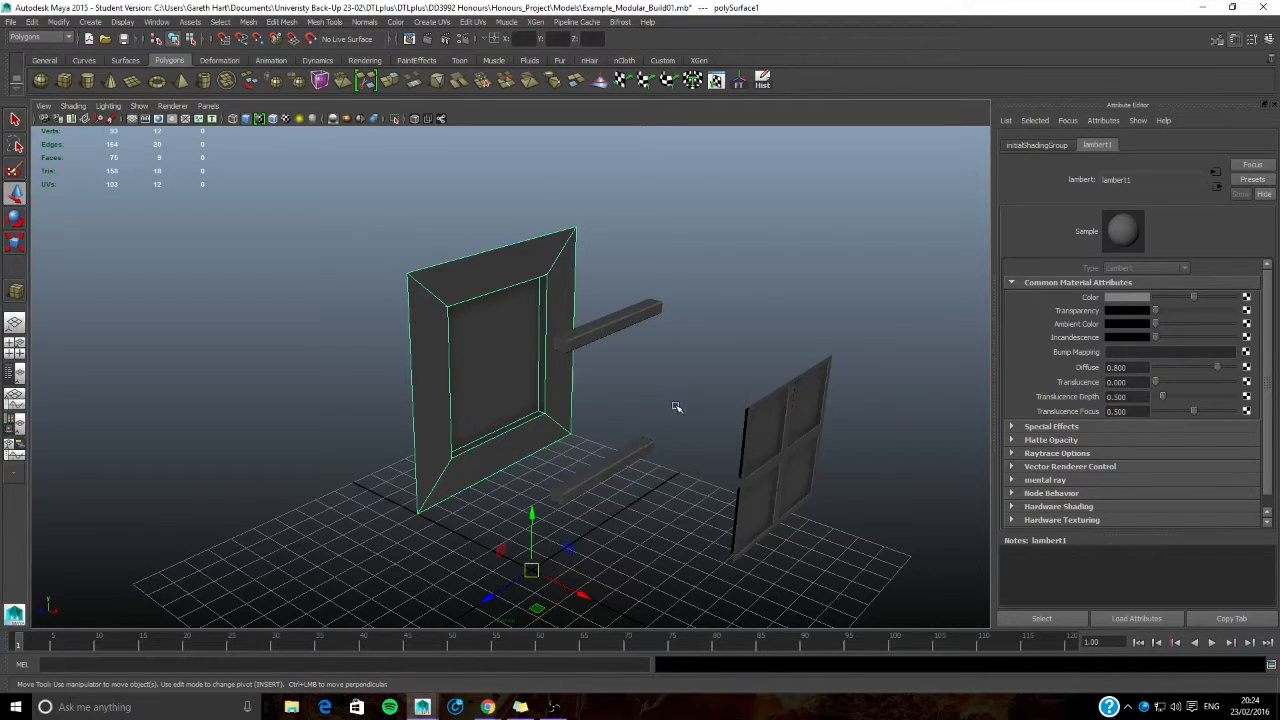
# - Switch the wall panel to face selection and open the UV Texture Editor beside the model view
pyautogui.keyDown('alt'); pyautogui.moveTo(835, 472); pyautogui.dragTo(729, 429); pyautogui.keyUp('alt')
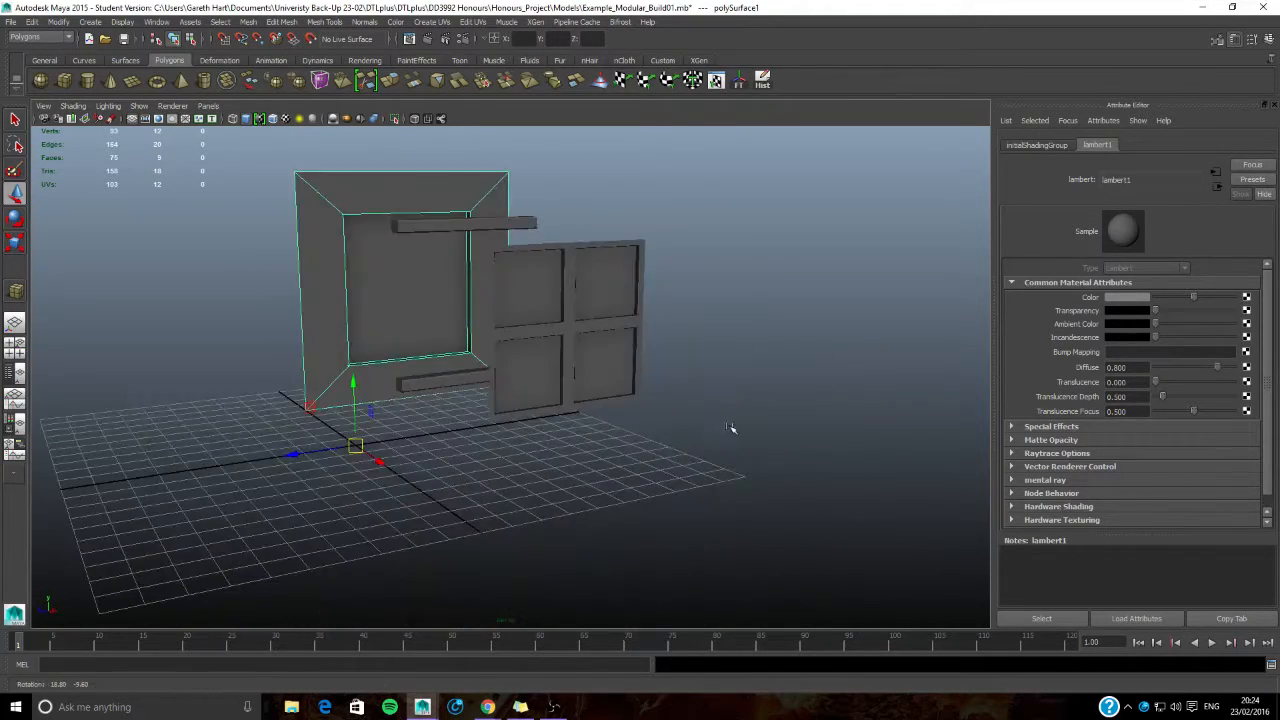
pyautogui.keyDown('alt'); pyautogui.moveTo(530, 392); pyautogui.dragTo(617, 347); pyautogui.keyUp('alt')
pyautogui.moveTo(478, 413)
pyautogui.keyDown('alt'); pyautogui.mouseDown()
pyautogui.moveTo(443, 389)
pyautogui.moveTo(456, 400)
pyautogui.mouseUp(); pyautogui.keyUp('alt')
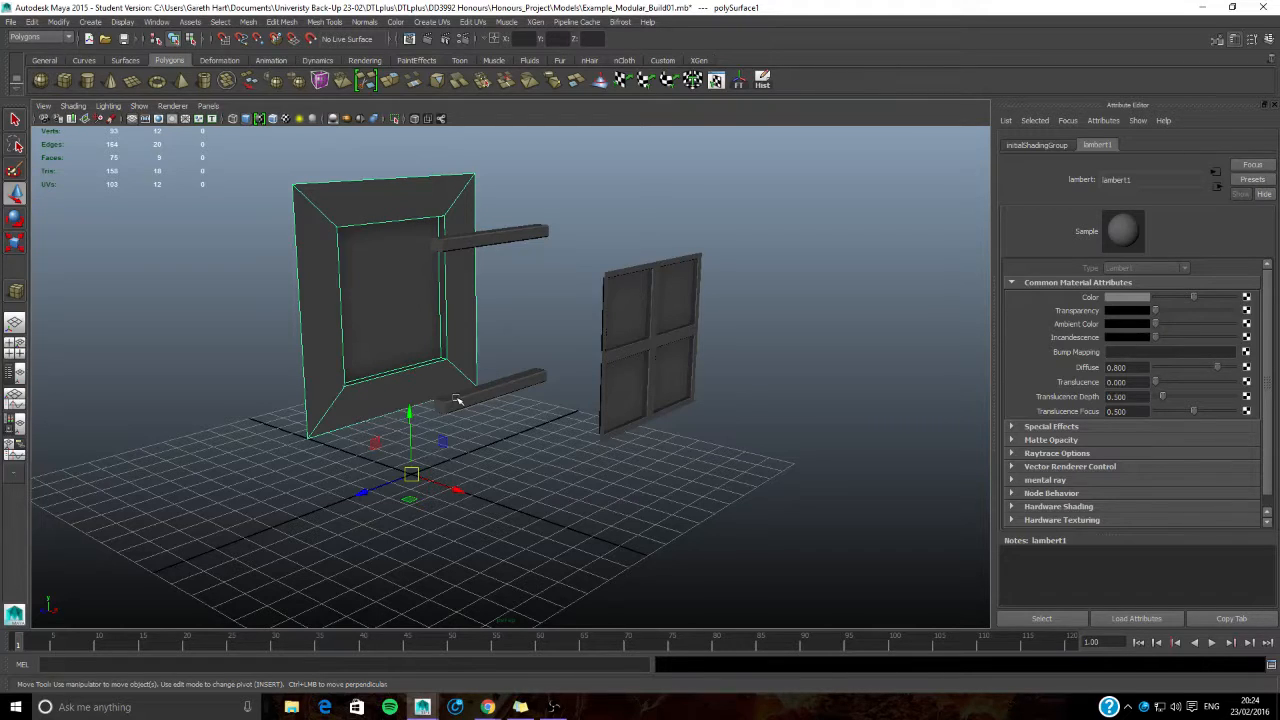
pyautogui.keyDown('alt'); pyautogui.moveTo(455, 402); pyautogui.dragTo(442, 377); pyautogui.keyUp('alt')
pyautogui.keyDown('alt'); pyautogui.moveTo(442, 377); pyautogui.dragTo(505, 450, button='middle'); pyautogui.keyUp('alt')
pyautogui.scroll(2, 499, 450)
pyautogui.moveTo(503, 266); pyautogui.dragTo(504, 296, button='right')
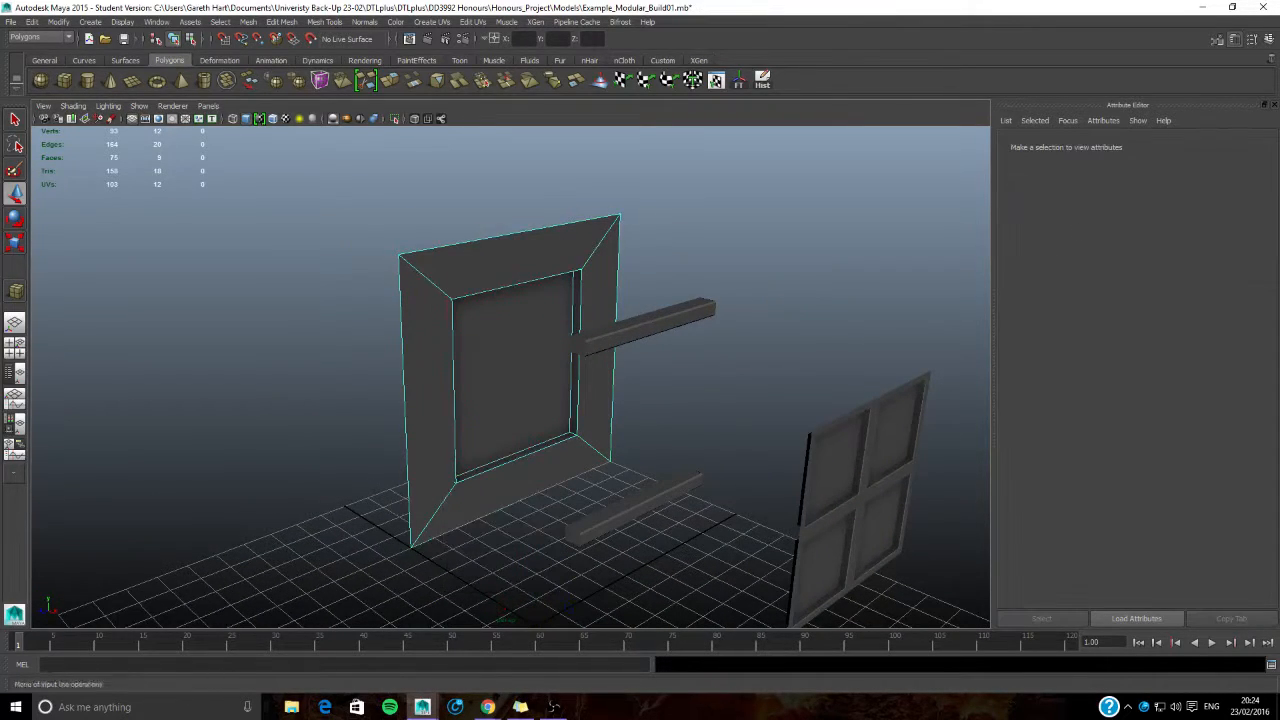
pyautogui.click(476, 22)
pyautogui.click(508, 285)
pyautogui.moveTo(740, 115); pyautogui.dragTo(869, 40)
# - Examine the wall panel's faces from several angles against their shells in the UV layout
pyautogui.click(494, 306)
pyautogui.press('f')
pyautogui.keyDown('alt'); pyautogui.moveTo(482, 328); pyautogui.dragTo(440, 332); pyautogui.keyUp('alt')
pyautogui.keyDown('alt'); pyautogui.moveTo(483, 266); pyautogui.dragTo(407, 289, button='middle'); pyautogui.keyUp('alt')
pyautogui.keyDown('alt'); pyautogui.moveTo(494, 300); pyautogui.dragTo(461, 307, button='middle'); pyautogui.keyUp('alt')
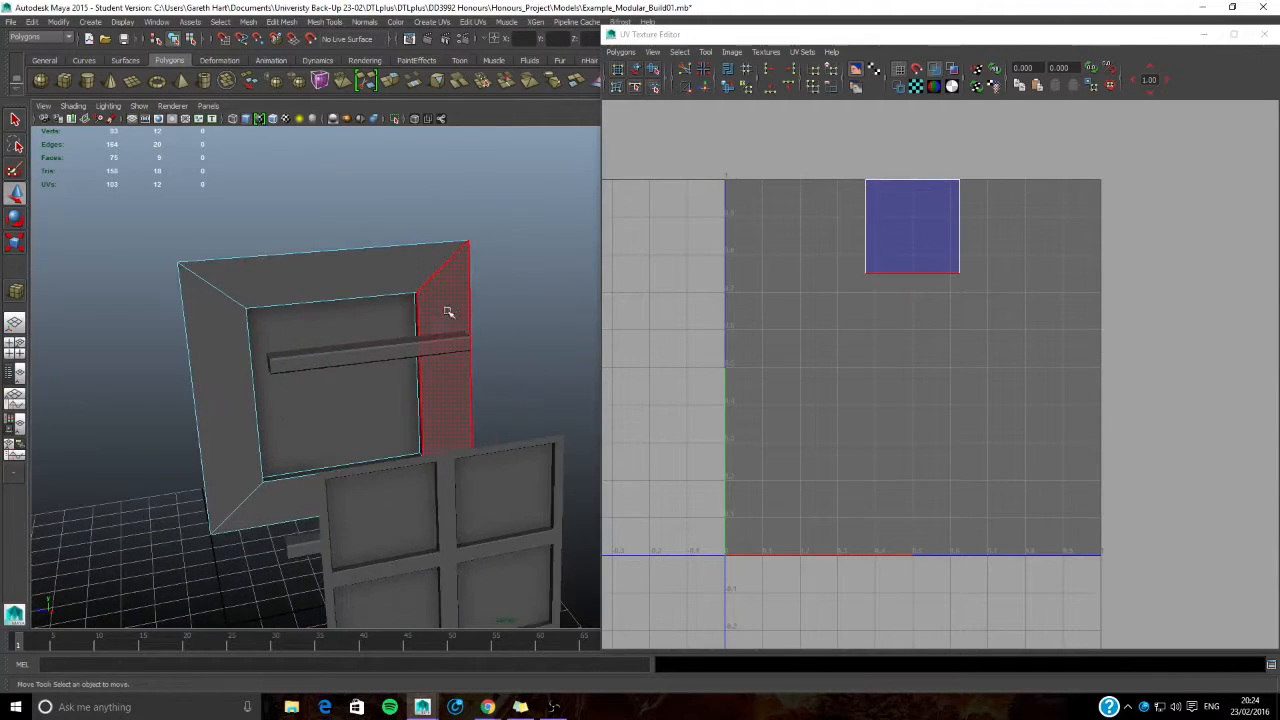
pyautogui.keyDown('alt'); pyautogui.moveTo(461, 307); pyautogui.dragTo(477, 326); pyautogui.keyUp('alt')
pyautogui.scroll(-4, 472, 334)
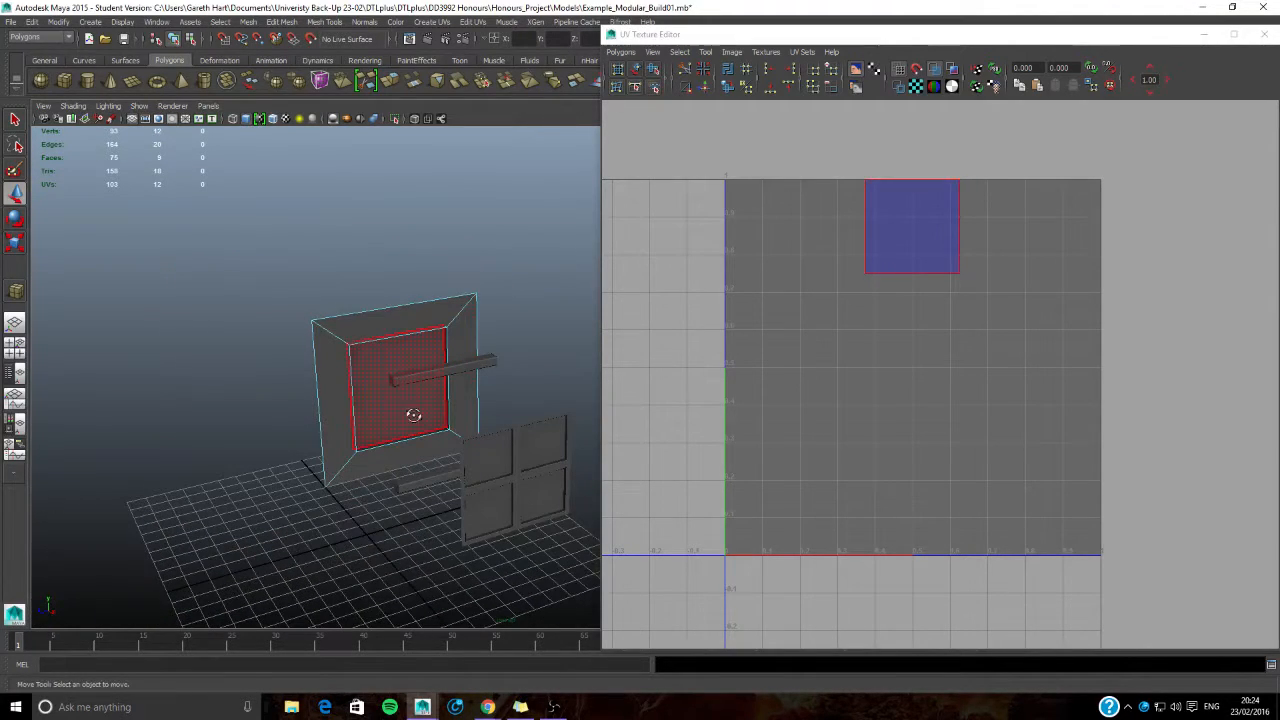
pyautogui.keyDown('alt'); pyautogui.moveTo(404, 415); pyautogui.dragTo(459, 409); pyautogui.keyUp('alt')
pyautogui.moveTo(512, 380); pyautogui.dragTo(569, 348, button='right')
# - Move both sills and the window frame together behind the wall panel, leaving its front unobstructed
pyautogui.click(506, 375)
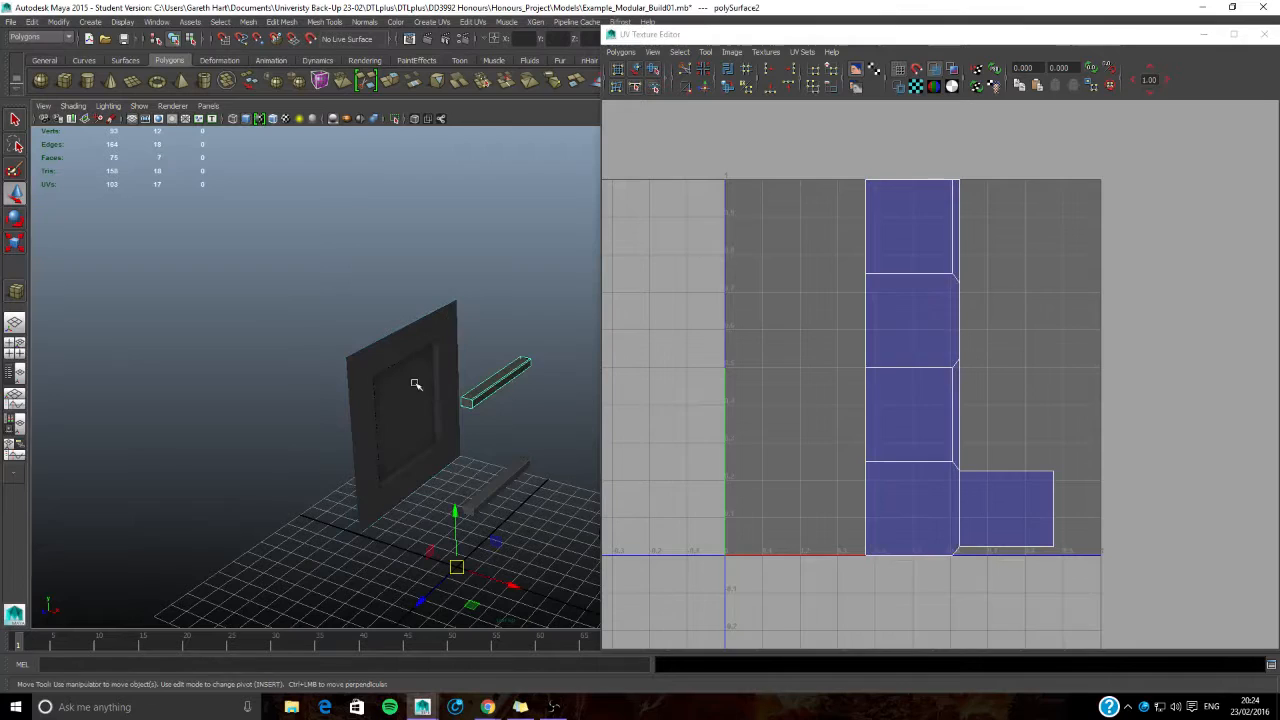
pyautogui.keyDown('shift'); pyautogui.click(486, 501); pyautogui.keyUp('shift')
pyautogui.keyDown('alt'); pyautogui.moveTo(538, 494); pyautogui.dragTo(442, 454, button='middle'); pyautogui.keyUp('alt')
pyautogui.keyDown('shift'); pyautogui.click(533, 436); pyautogui.keyUp('shift')
pyautogui.moveTo(336, 547); pyautogui.dragTo(58, 513)
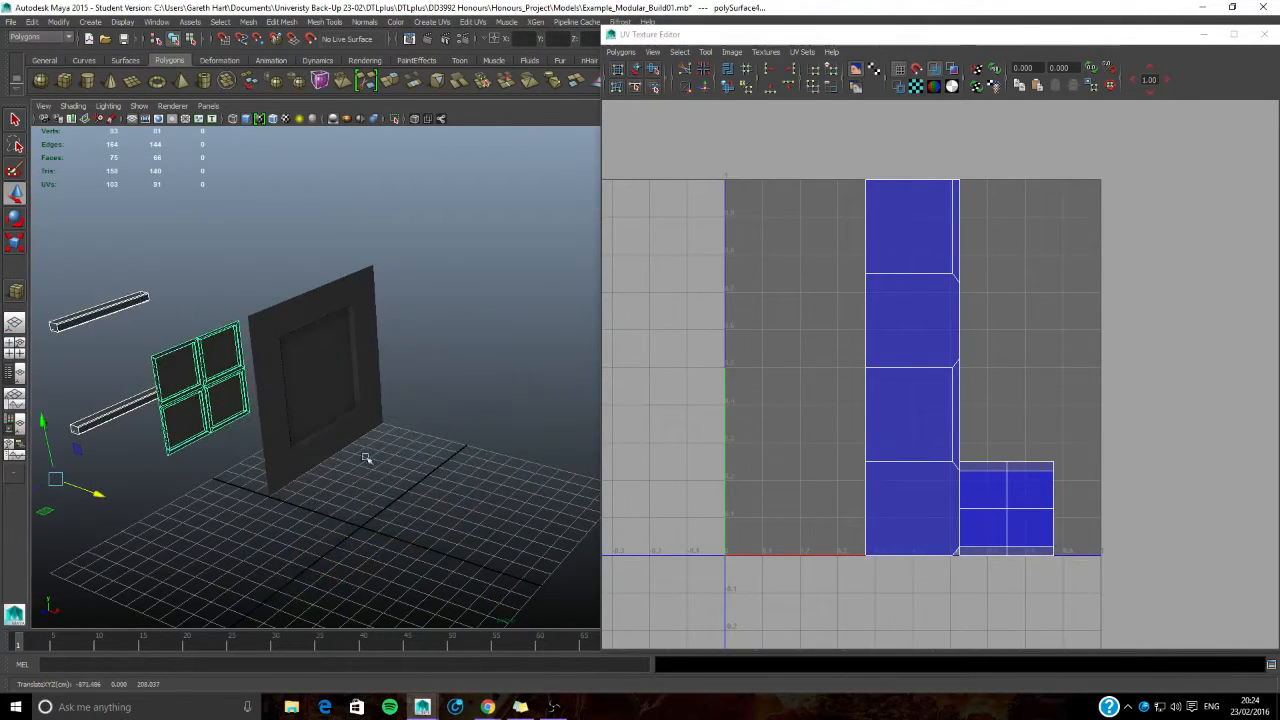
pyautogui.keyDown('alt'); pyautogui.moveTo(358, 415); pyautogui.dragTo(471, 429, button='middle'); pyautogui.keyUp('alt')
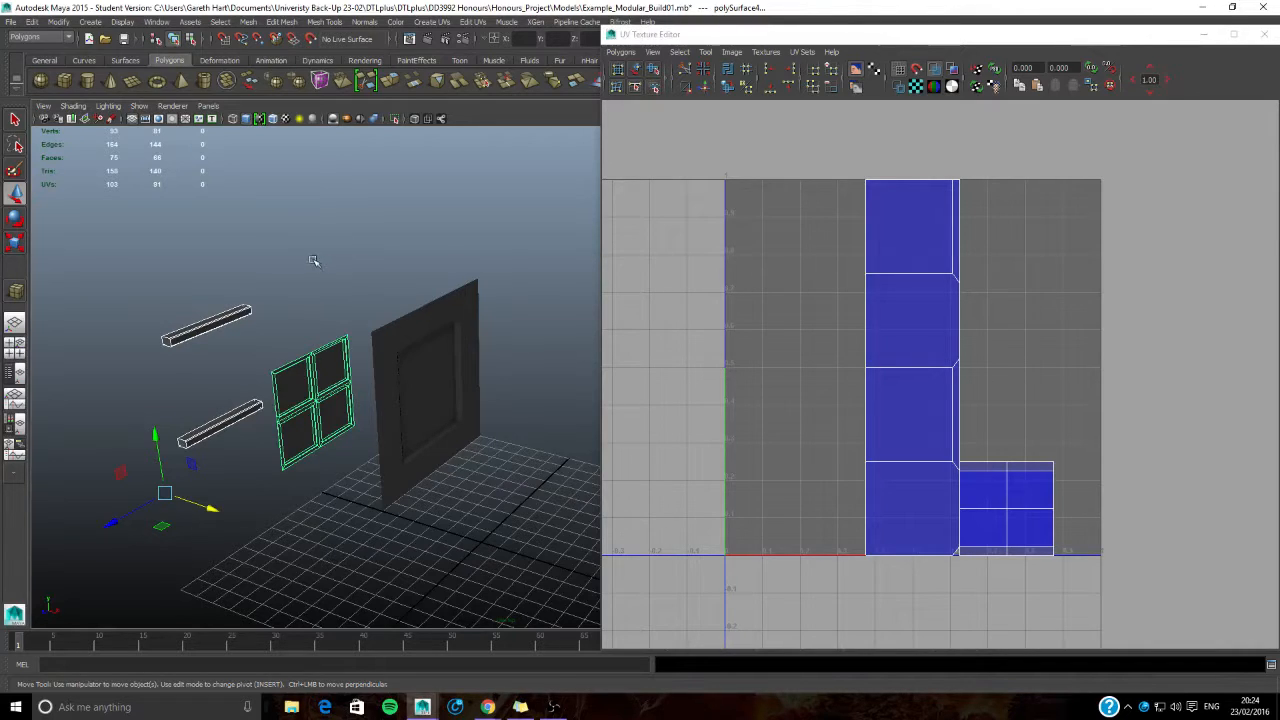
# - Select the wall panel's five front-facing faces: the four border faces and the recessed centre face
pyautogui.click(420, 346)
pyautogui.keyDown('alt'); pyautogui.moveTo(420, 346); pyautogui.dragTo(450, 347); pyautogui.keyUp('alt')
pyautogui.moveTo(431, 318); pyautogui.dragTo(432, 347, button='right')
pyautogui.click(414, 266)
pyautogui.keyDown('shift'); pyautogui.click(514, 288); pyautogui.keyUp('shift')
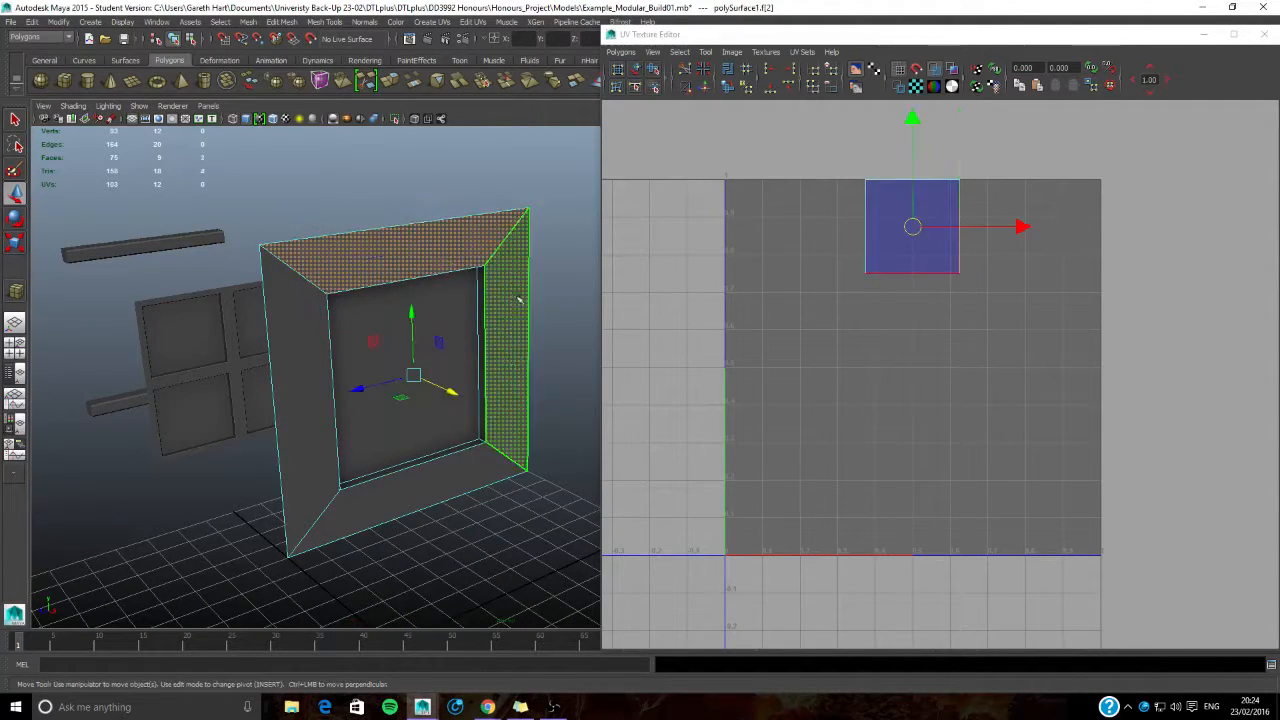
pyautogui.keyDown('shift'); pyautogui.click(449, 486); pyautogui.keyUp('shift')
pyautogui.keyDown('shift'); pyautogui.click(318, 446); pyautogui.keyUp('shift')
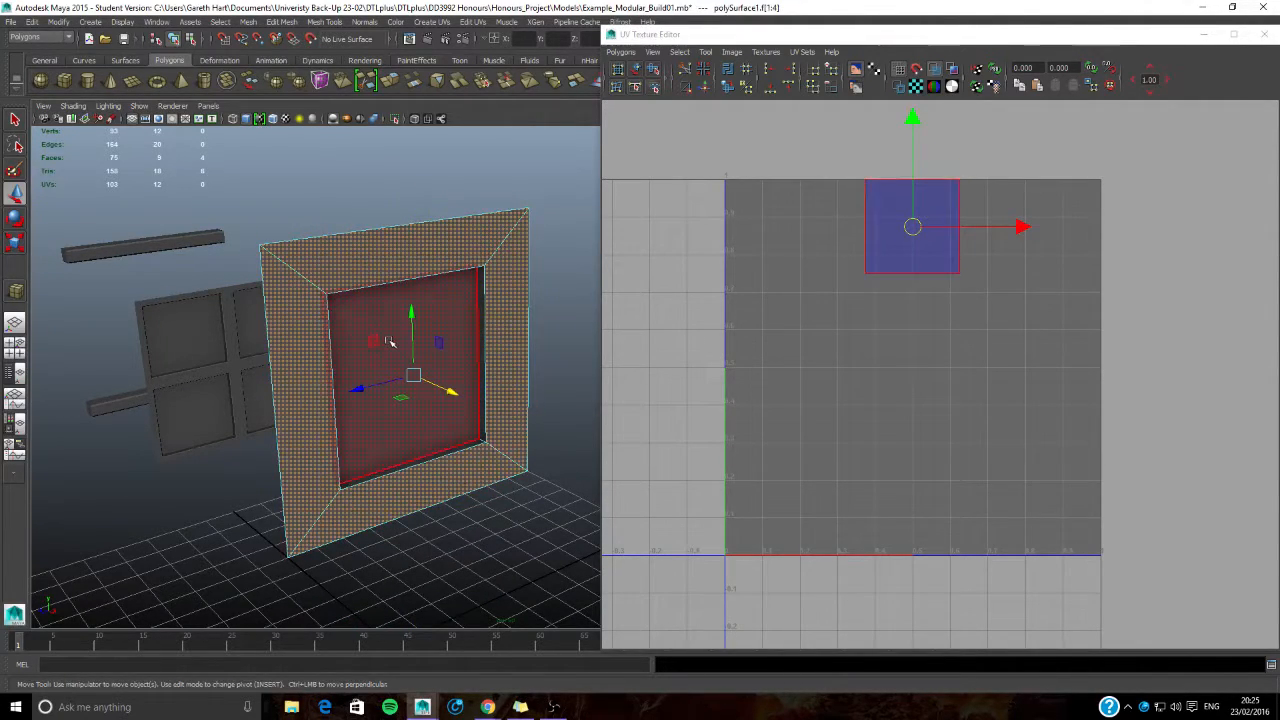
pyautogui.keyDown('shift'); pyautogui.click(390, 342); pyautogui.keyUp('shift')
pyautogui.keyDown('alt'); pyautogui.moveTo(413, 455); pyautogui.dragTo(388, 369); pyautogui.keyUp('alt')
pyautogui.keyDown('alt'); pyautogui.moveTo(425, 240); pyautogui.dragTo(430, 340); pyautogui.keyUp('alt')
# - Apply planar mapping to the selected front faces from the Z axis, fitted to the bounding box with the image ratio kept
pyautogui.click(432, 22)
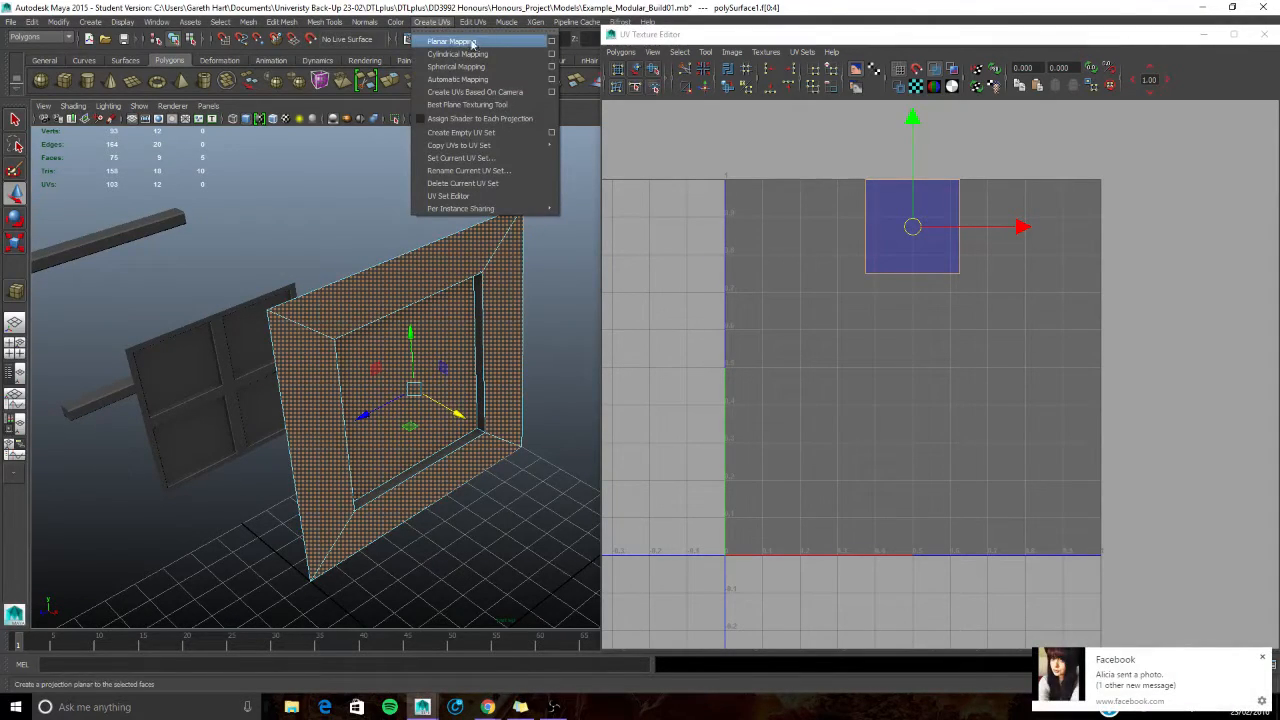
pyautogui.click(551, 42)
pyautogui.keyDown('alt'); pyautogui.moveTo(410, 432); pyautogui.dragTo(434, 435); pyautogui.keyUp('alt')
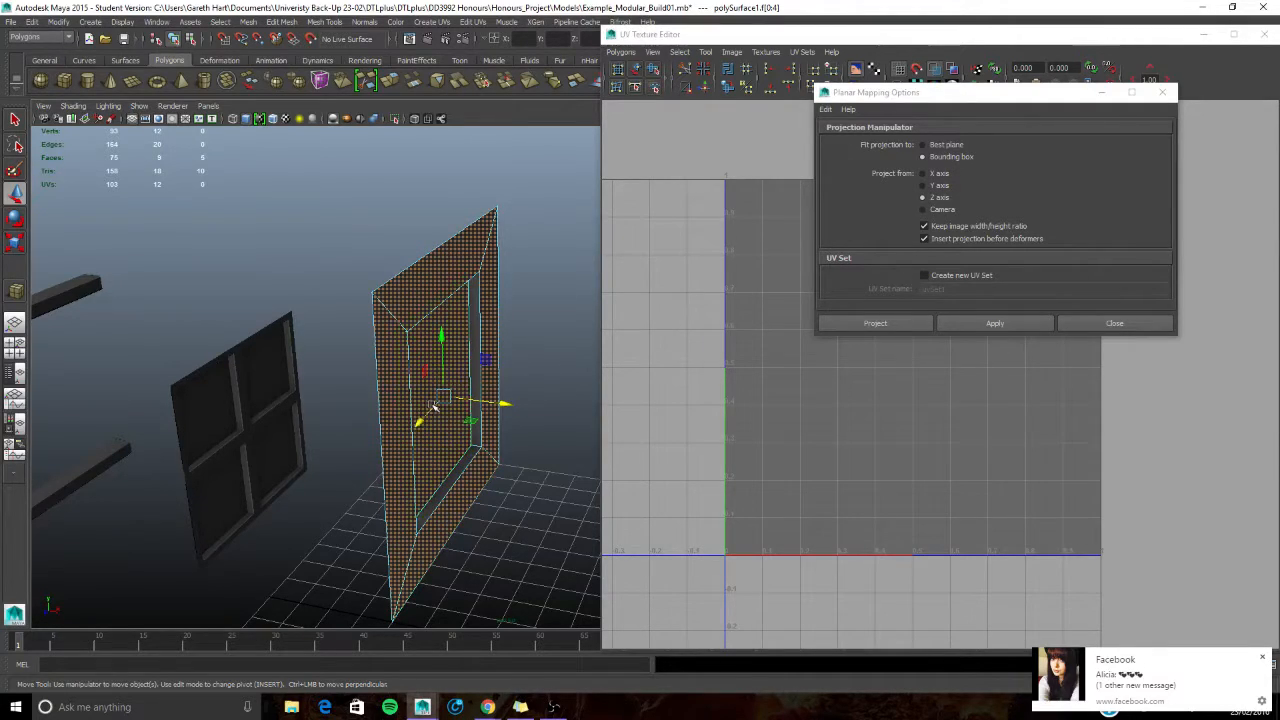
pyautogui.keyDown('alt'); pyautogui.moveTo(300, 526); pyautogui.dragTo(329, 535); pyautogui.keyUp('alt')
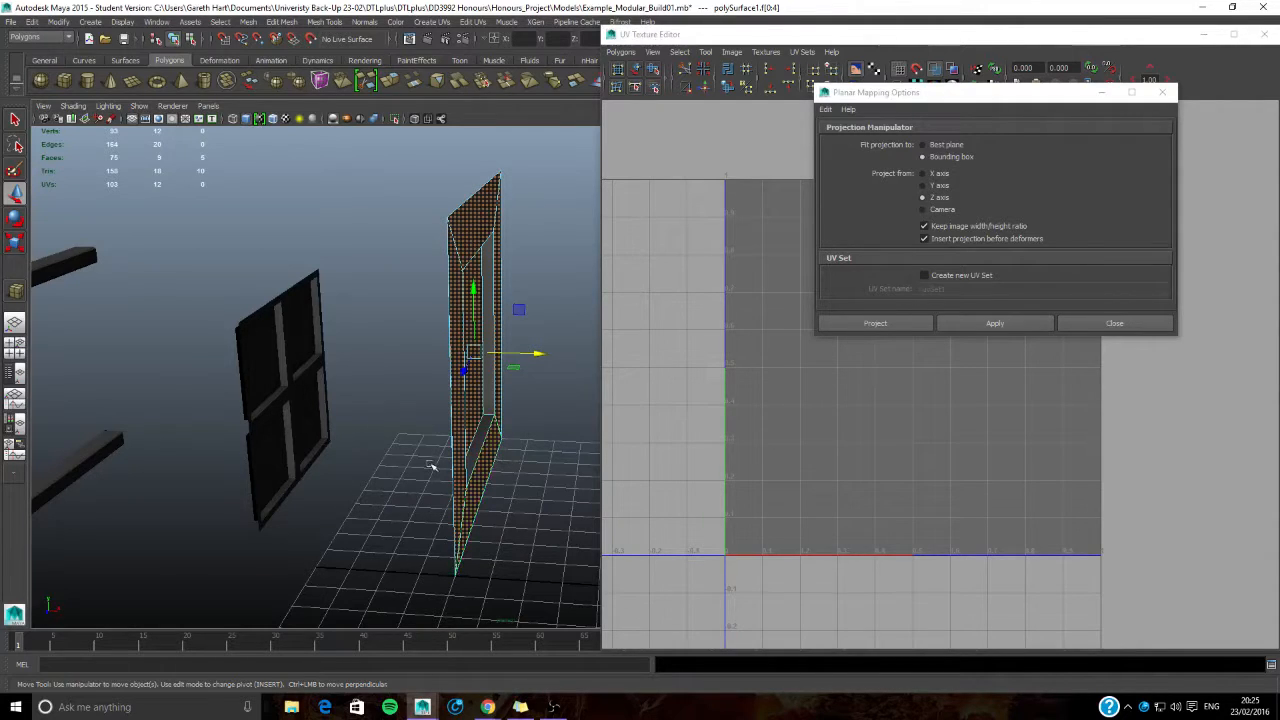
pyautogui.keyDown('alt'); pyautogui.moveTo(431, 466); pyautogui.dragTo(308, 463); pyautogui.keyUp('alt')
pyautogui.keyDown('alt'); pyautogui.moveTo(153, 419); pyautogui.dragTo(277, 421); pyautogui.keyUp('alt')
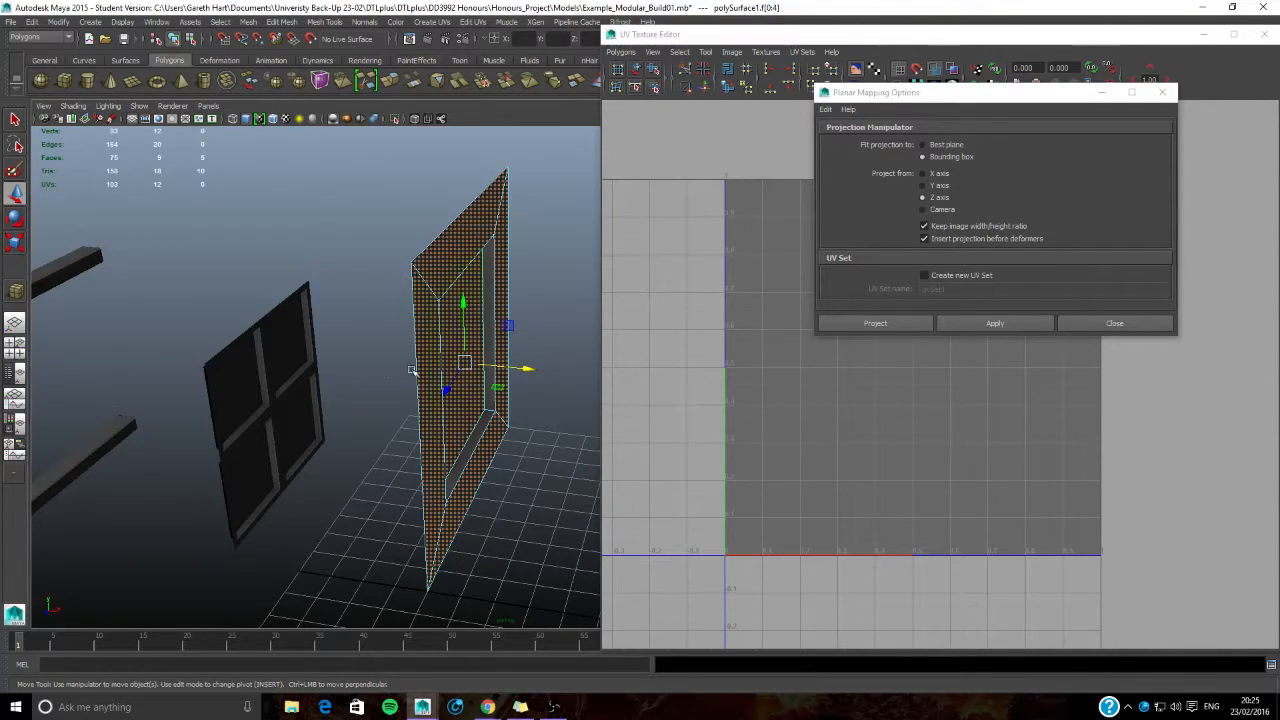
pyautogui.click(995, 323)
pyautogui.click(1114, 323)
pyautogui.scroll(-2, 973, 329)
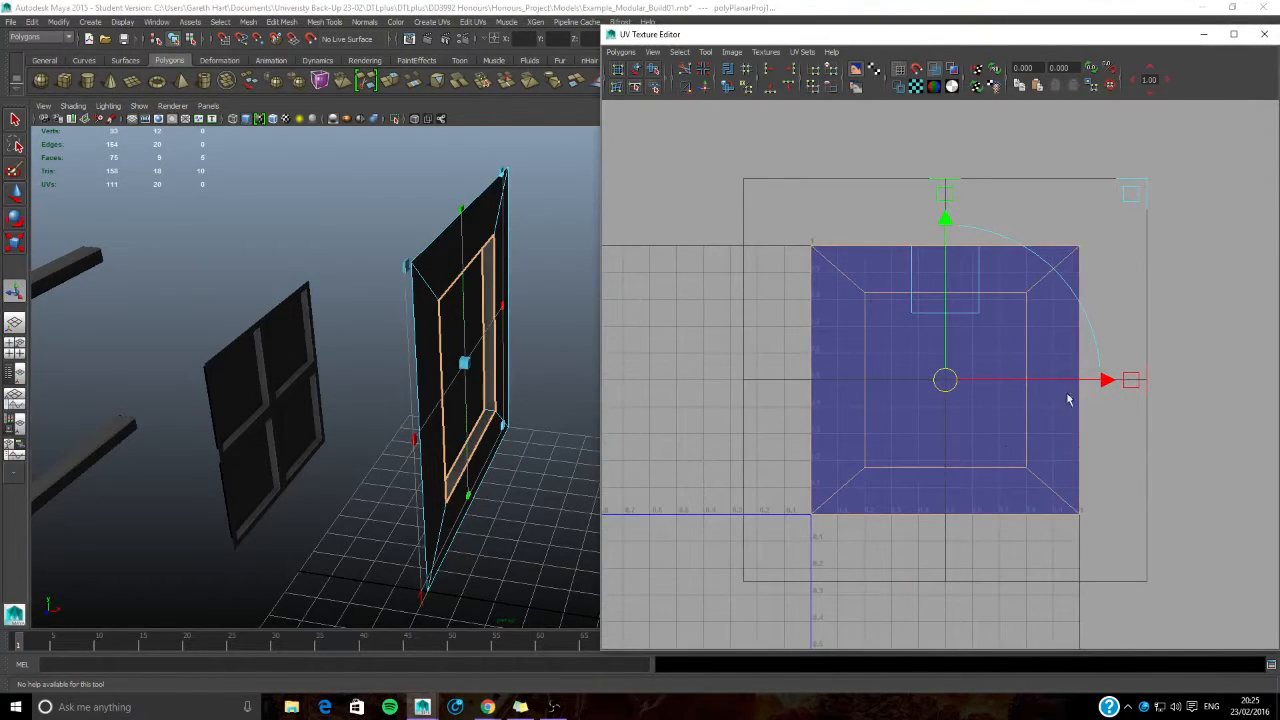
# - Return to face selection and select the upper and lower inner faces of the window recess
pyautogui.keyDown('alt'); pyautogui.moveTo(427, 363); pyautogui.dragTo(503, 354); pyautogui.keyUp('alt')
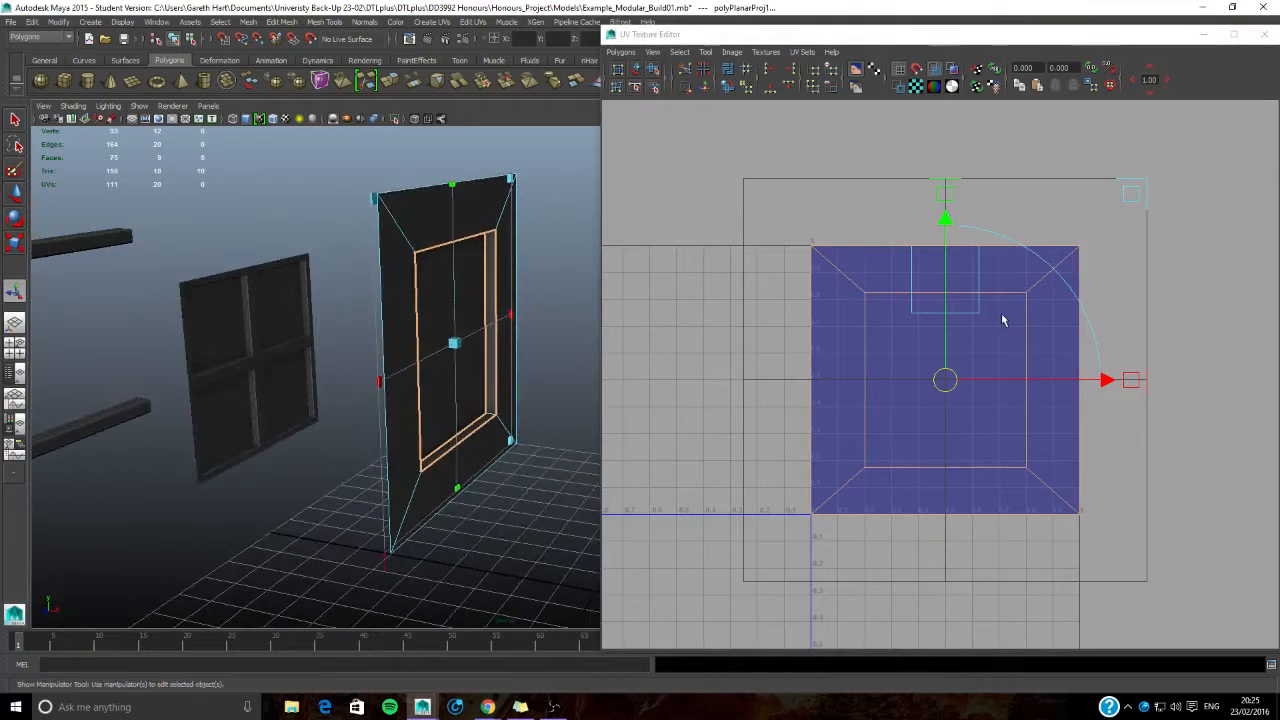
pyautogui.moveTo(878, 330); pyautogui.dragTo(935, 331, button='right')
pyautogui.moveTo(776, 215); pyautogui.dragTo(944, 420)
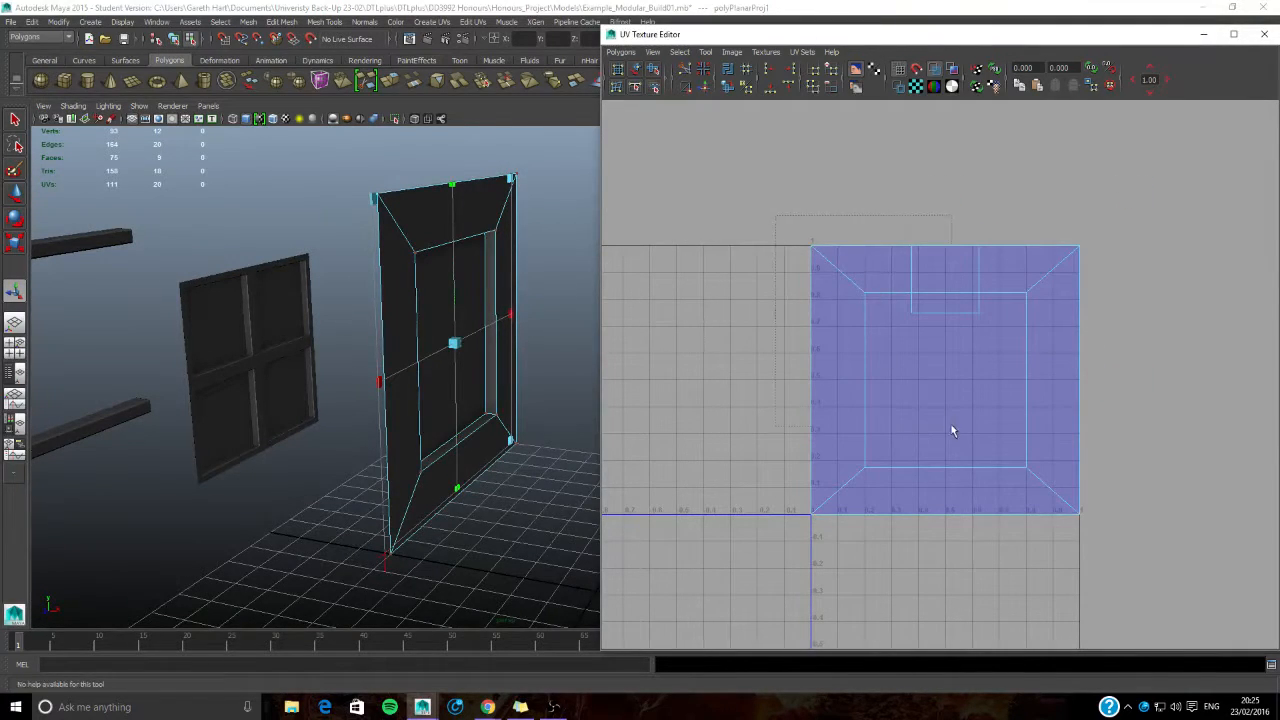
pyautogui.moveTo(785, 331); pyautogui.dragTo(780, 328)
pyautogui.keyDown('alt'); pyautogui.moveTo(677, 300); pyautogui.dragTo(733, 316, button='middle'); pyautogui.keyUp('alt')
pyautogui.keyDown('alt'); pyautogui.moveTo(483, 326); pyautogui.dragTo(486, 291); pyautogui.keyUp('alt')
pyautogui.moveTo(486, 291); pyautogui.dragTo(486, 324, button='right')
pyautogui.click(490, 305)
pyautogui.keyDown('alt'); pyautogui.moveTo(490, 305); pyautogui.dragTo(519, 433); pyautogui.keyUp('alt')
pyautogui.keyDown('shift'); pyautogui.click(493, 470); pyautogui.keyUp('shift')
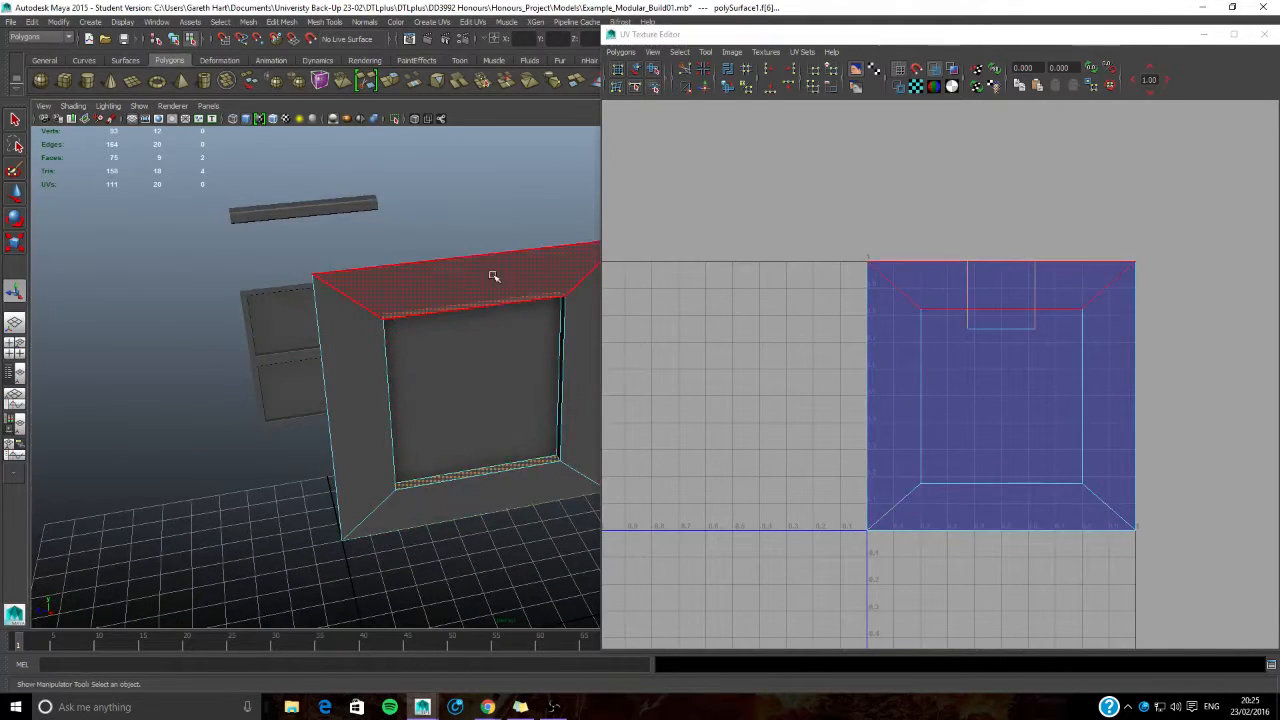
pyautogui.keyDown('alt'); pyautogui.moveTo(491, 277); pyautogui.dragTo(531, 264); pyautogui.keyUp('alt')
# - Planar-map the upper and lower recess faces from the Y axis and move their UV strip outside the tile, clear of the main shell
pyautogui.click(432, 22)
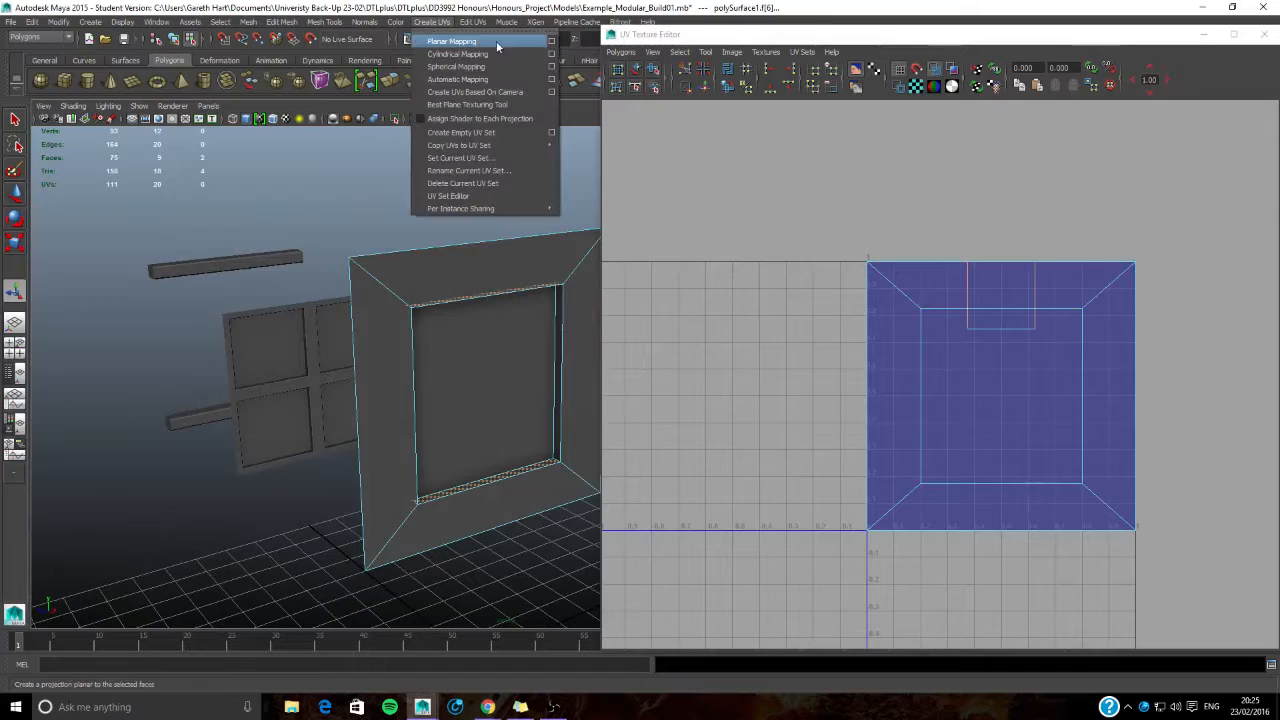
pyautogui.click(551, 41)
pyautogui.click(923, 185)
pyautogui.click(995, 323)
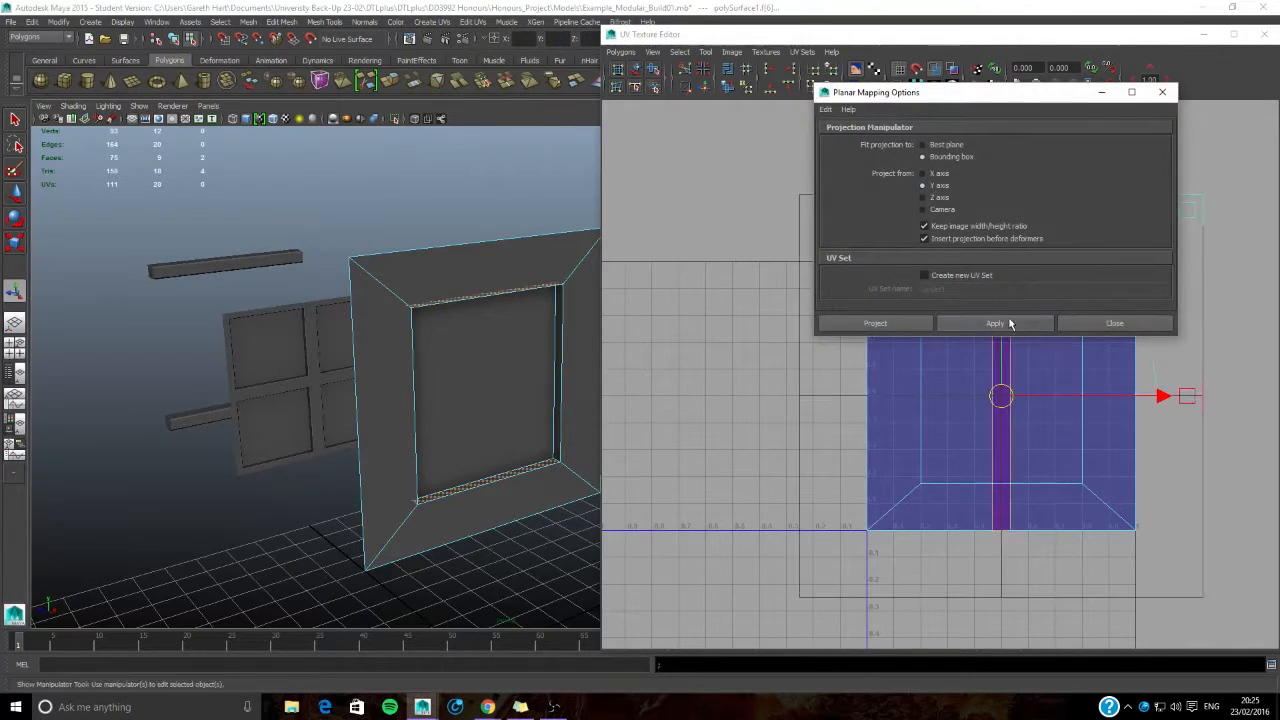
pyautogui.click(1095, 323)
pyautogui.moveTo(1163, 396); pyautogui.dragTo(820, 398)
# - Planar-map the recess's two side faces with a side-on projection and place their UV strip between the first strip and the main shell
pyautogui.keyDown('alt'); pyautogui.moveTo(435, 428); pyautogui.dragTo(480, 437); pyautogui.keyUp('alt')
pyautogui.click(545, 358)
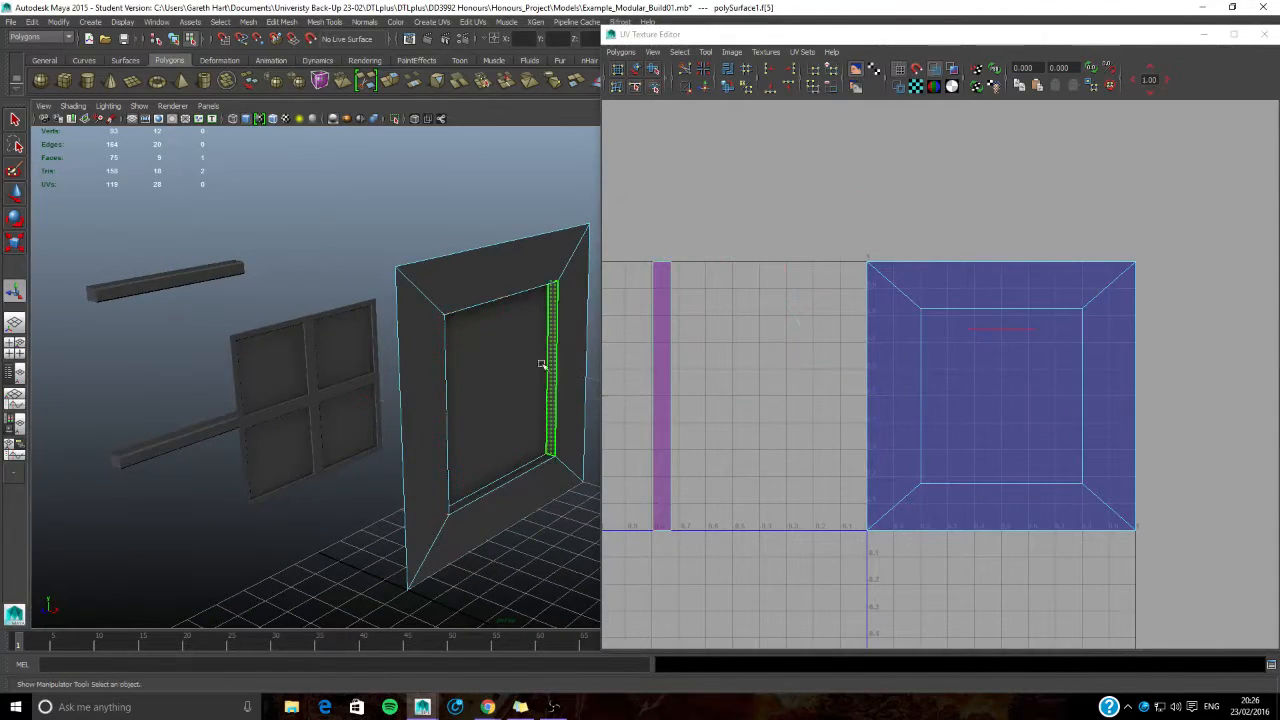
pyautogui.keyDown('alt'); pyautogui.moveTo(543, 368); pyautogui.dragTo(408, 380); pyautogui.keyUp('alt')
pyautogui.keyDown('shift'); pyautogui.click(408, 345); pyautogui.keyUp('shift')
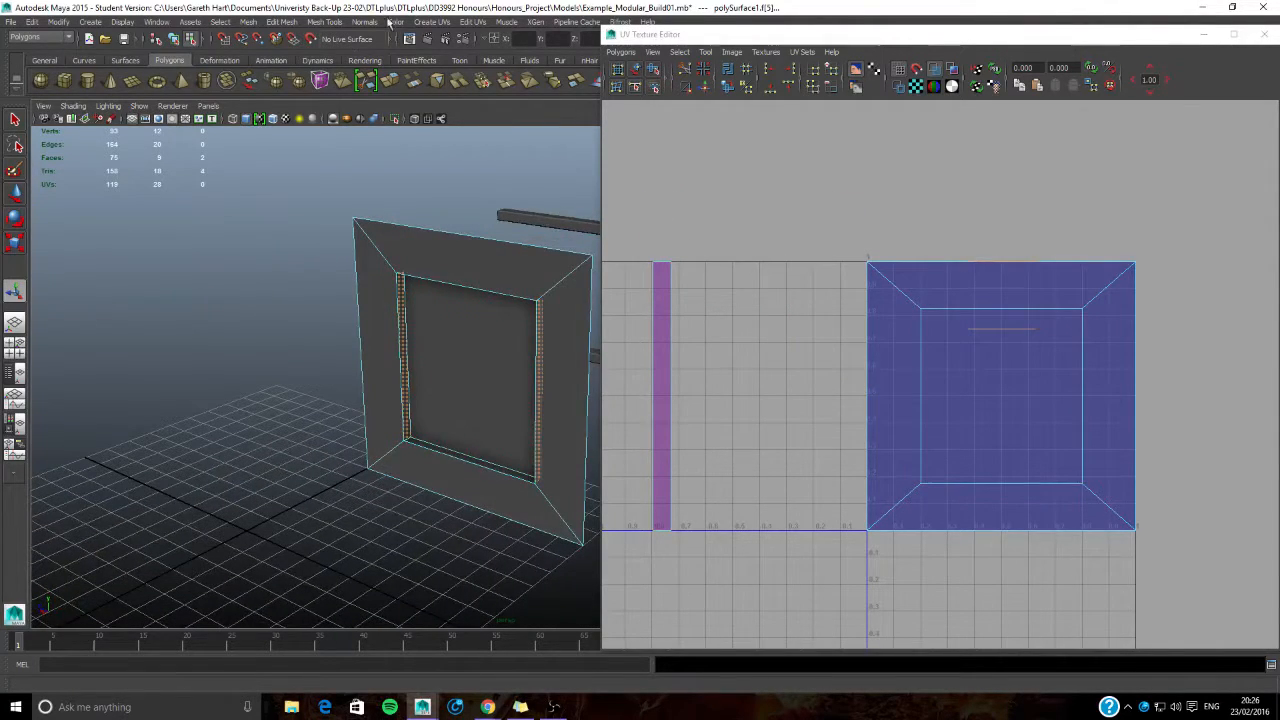
pyautogui.click(455, 22)
pyautogui.click(553, 46)
pyautogui.keyDown('alt'); pyautogui.moveTo(477, 380); pyautogui.dragTo(597, 371); pyautogui.keyUp('alt')
pyautogui.click(923, 197)
pyautogui.click(990, 323)
pyautogui.click(1114, 323)
pyautogui.moveTo(1160, 394); pyautogui.dragTo(929, 392)
pyautogui.keyDown('alt'); pyautogui.moveTo(469, 380); pyautogui.dragTo(514, 371); pyautogui.keyUp('alt')
pyautogui.keyDown('alt'); pyautogui.moveTo(717, 289); pyautogui.dragTo(829, 294, button='middle'); pyautogui.keyUp('alt')
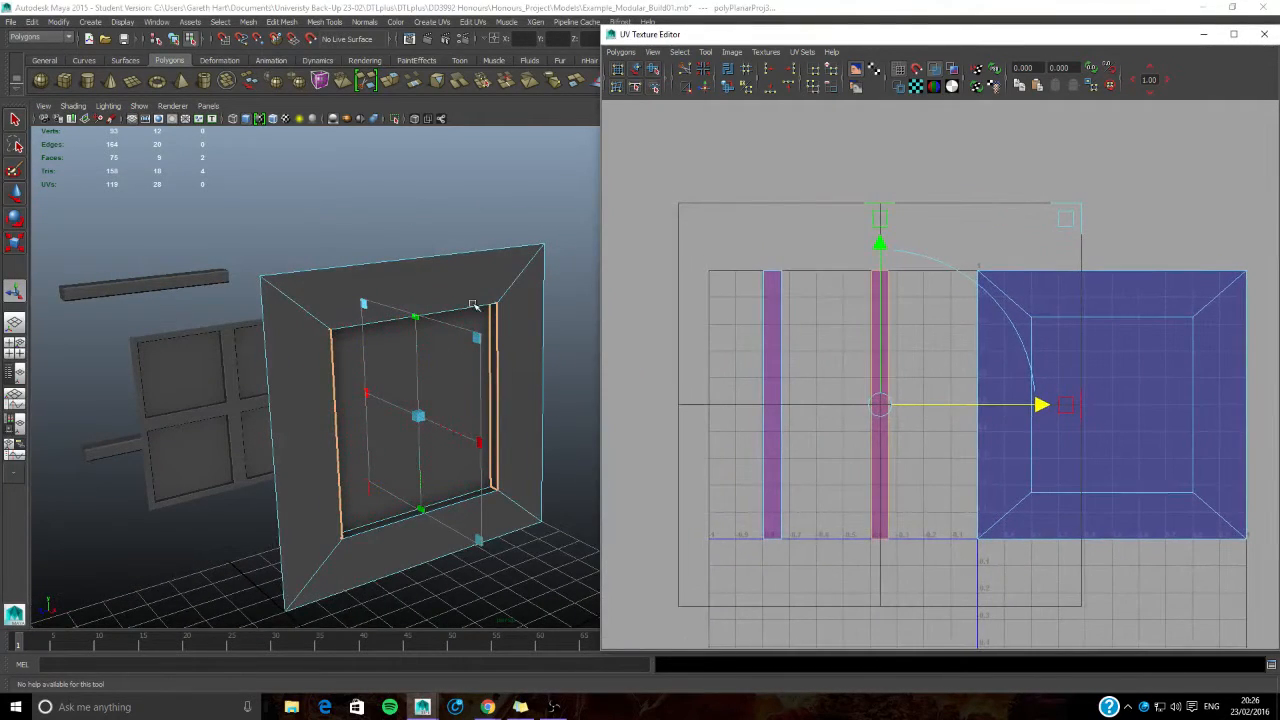
# - Switch to UV selection and snap the upper corners of the side-face strip to adjacent grid lines, making that end 0.1 wide
pyautogui.scroll(2, 897, 290)
pyautogui.keyDown('alt'); pyautogui.moveTo(892, 326); pyautogui.dragTo(920, 306, button='middle'); pyautogui.keyUp('alt')
pyautogui.scroll(-2, 918, 308)
pyautogui.keyDown('alt'); pyautogui.moveTo(430, 475); pyautogui.dragTo(345, 488); pyautogui.keyUp('alt')
pyautogui.keyDown('alt'); pyautogui.moveTo(857, 331); pyautogui.dragTo(899, 302, button='middle'); pyautogui.keyUp('alt')
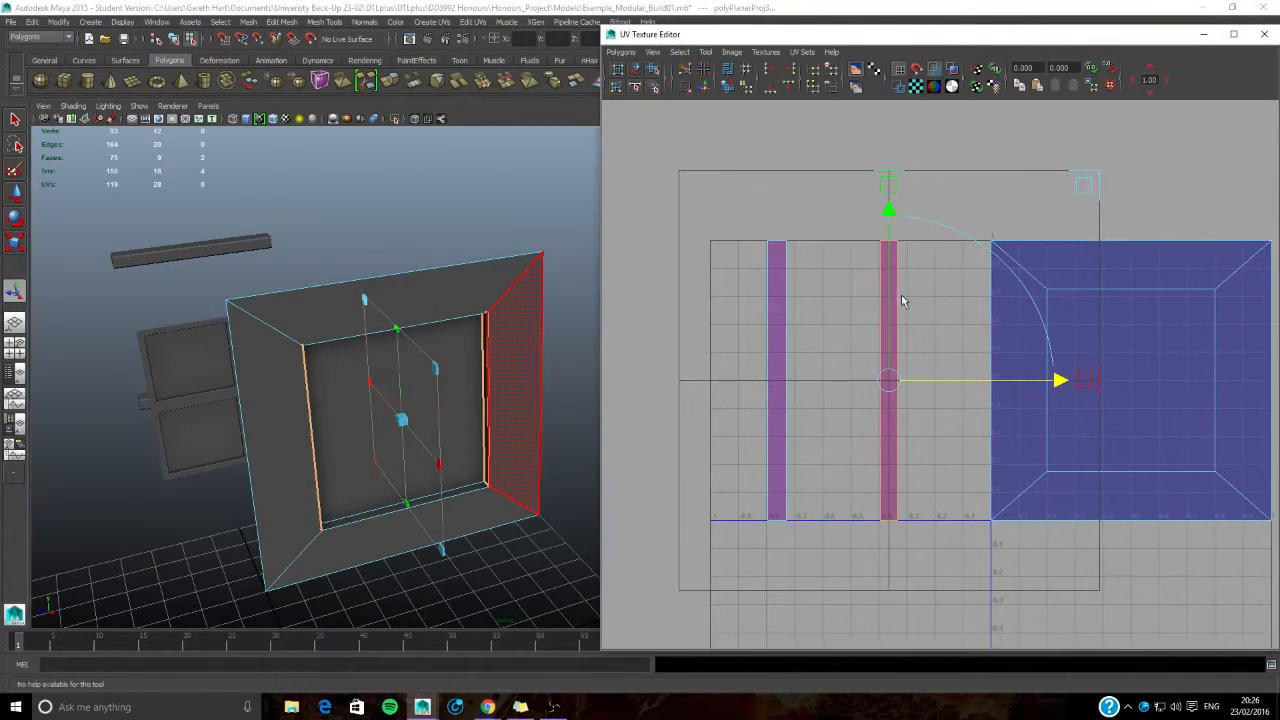
pyautogui.rightClick(899, 269)
pyautogui.moveTo(899, 269); pyautogui.dragTo(845, 269, button='right')
pyautogui.scroll(2, 818, 218)
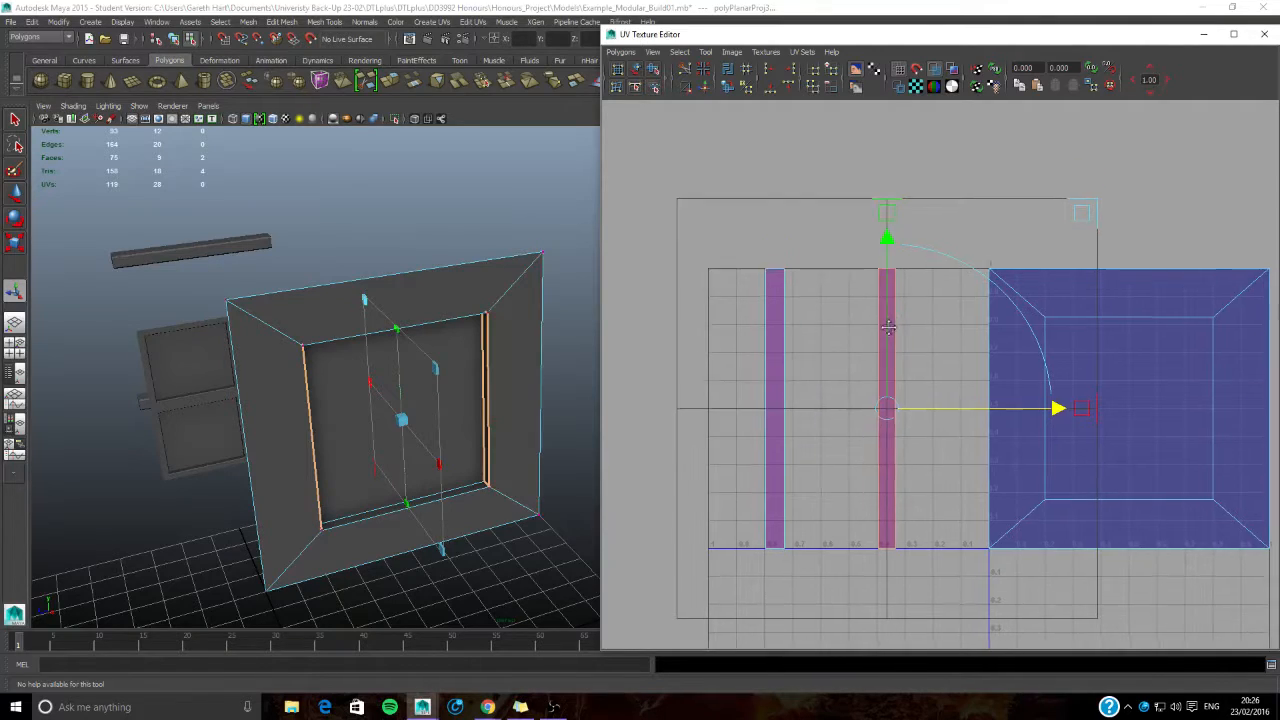
pyautogui.click(855, 240)
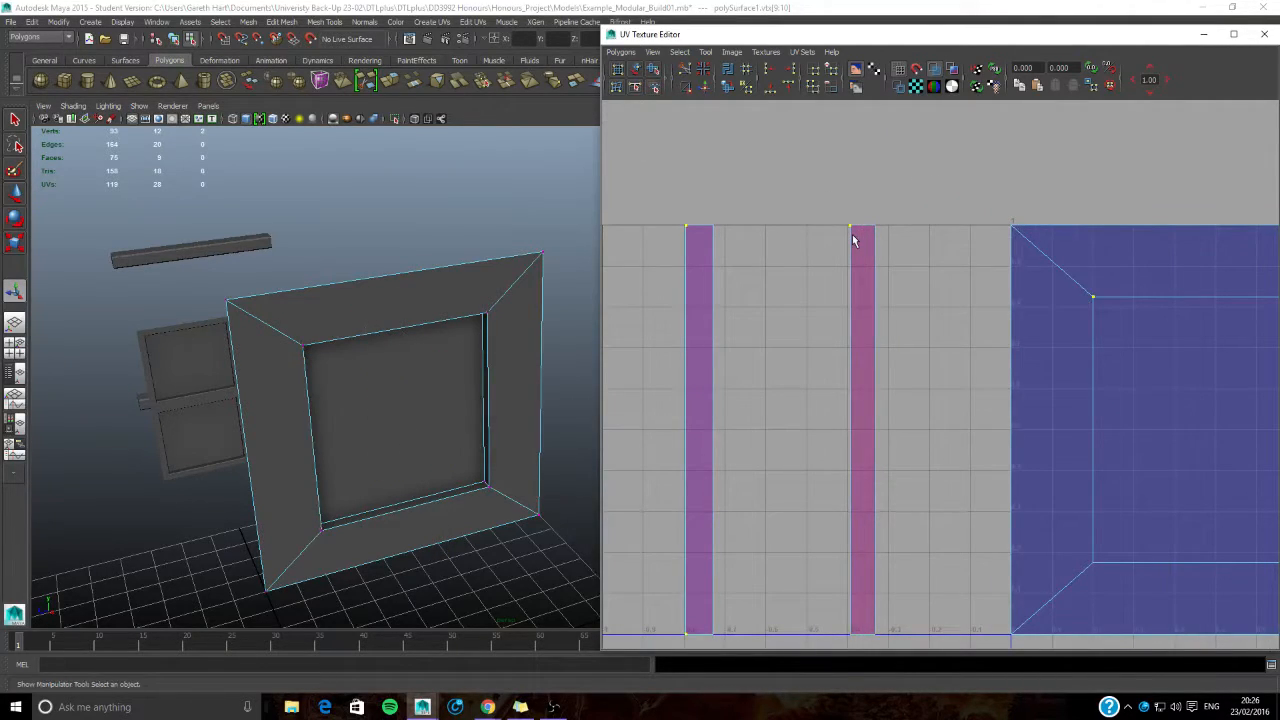
pyautogui.moveTo(838, 246); pyautogui.dragTo(899, 246, button='right')
pyautogui.moveTo(826, 206); pyautogui.dragTo(859, 235)
pyautogui.click(843, 226)
pyautogui.keyDown('alt'); pyautogui.moveTo(872, 201); pyautogui.dragTo(860, 218, button='middle'); pyautogui.keyUp('alt')
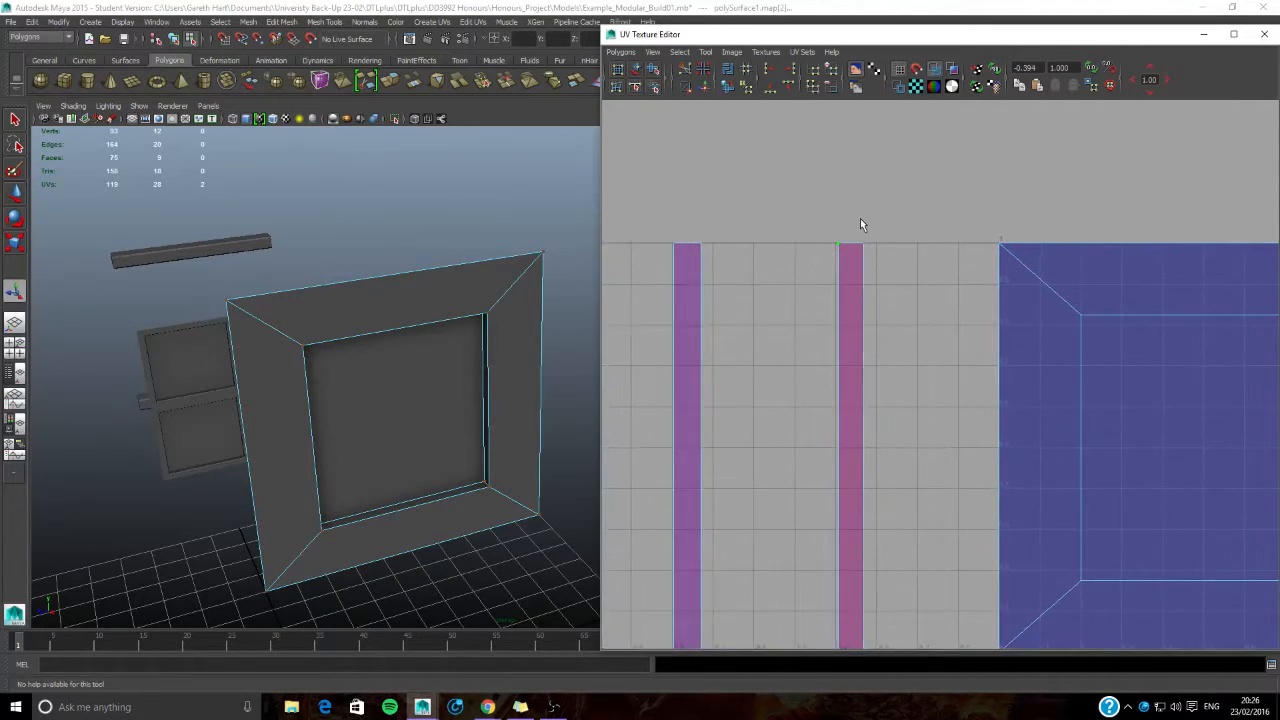
pyautogui.press('w')
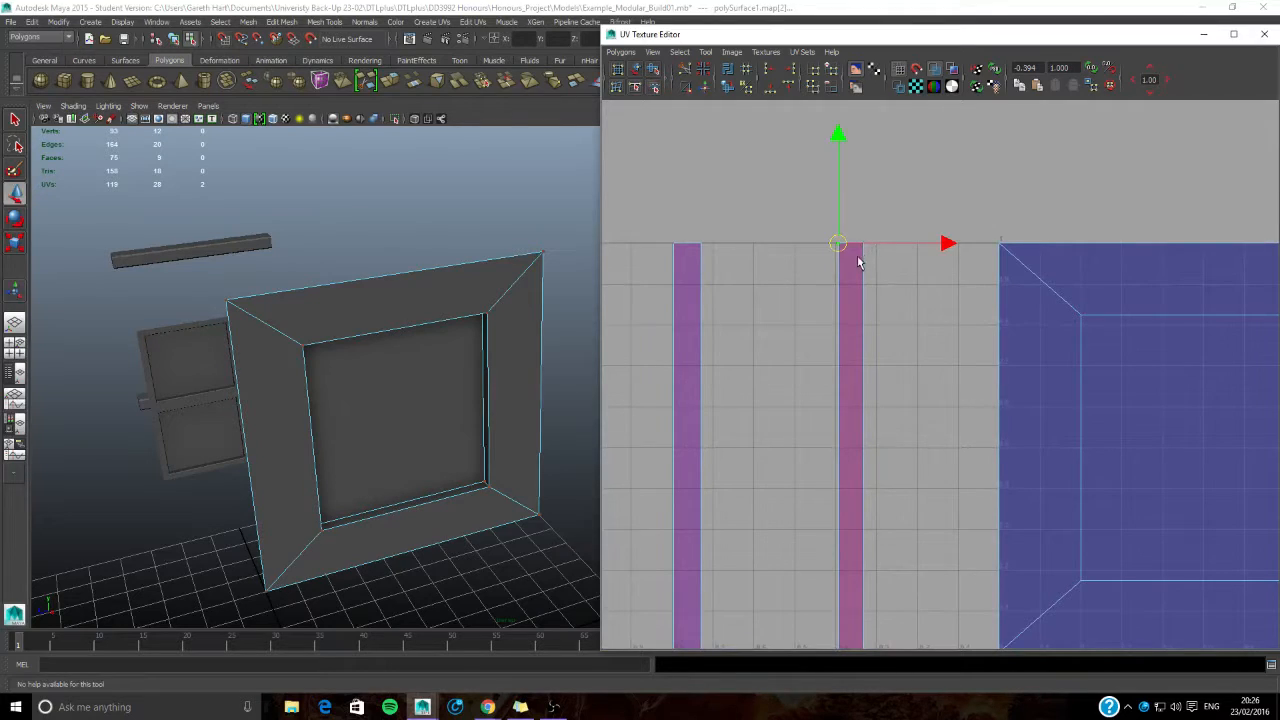
pyautogui.moveTo(840, 249); pyautogui.dragTo(876, 249)
pyautogui.keyDown('alt'); pyautogui.moveTo(886, 262); pyautogui.dragTo(857, 430, button='right'); pyautogui.keyUp('alt')
pyautogui.keyDown('alt'); pyautogui.moveTo(857, 430); pyautogui.dragTo(834, 287, button='middle'); pyautogui.keyUp('alt')
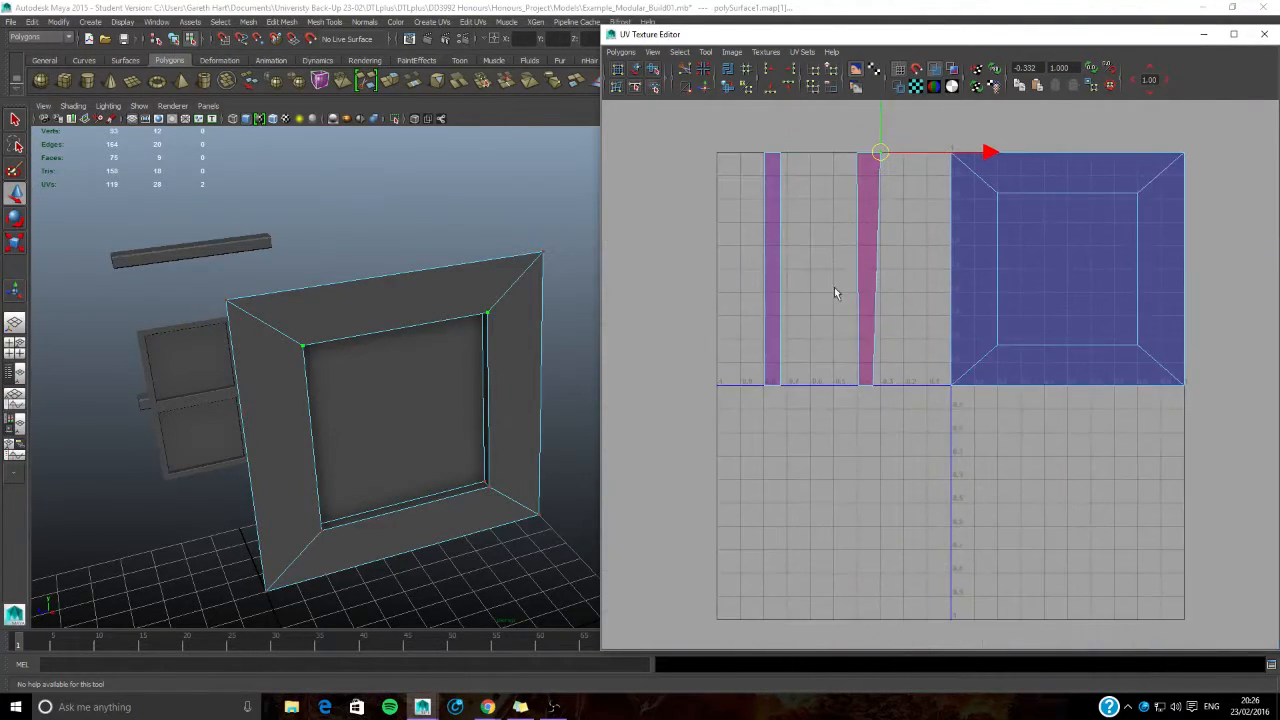
# - Snap the lower corners of the side-face strip to the same grid lines, squaring it into an even 0.1-wide strip
pyautogui.keyDown('alt'); pyautogui.moveTo(834, 287); pyautogui.dragTo(868, 368, button='right'); pyautogui.keyUp('alt')
pyautogui.moveTo(790, 356); pyautogui.dragTo(887, 354, button='right')
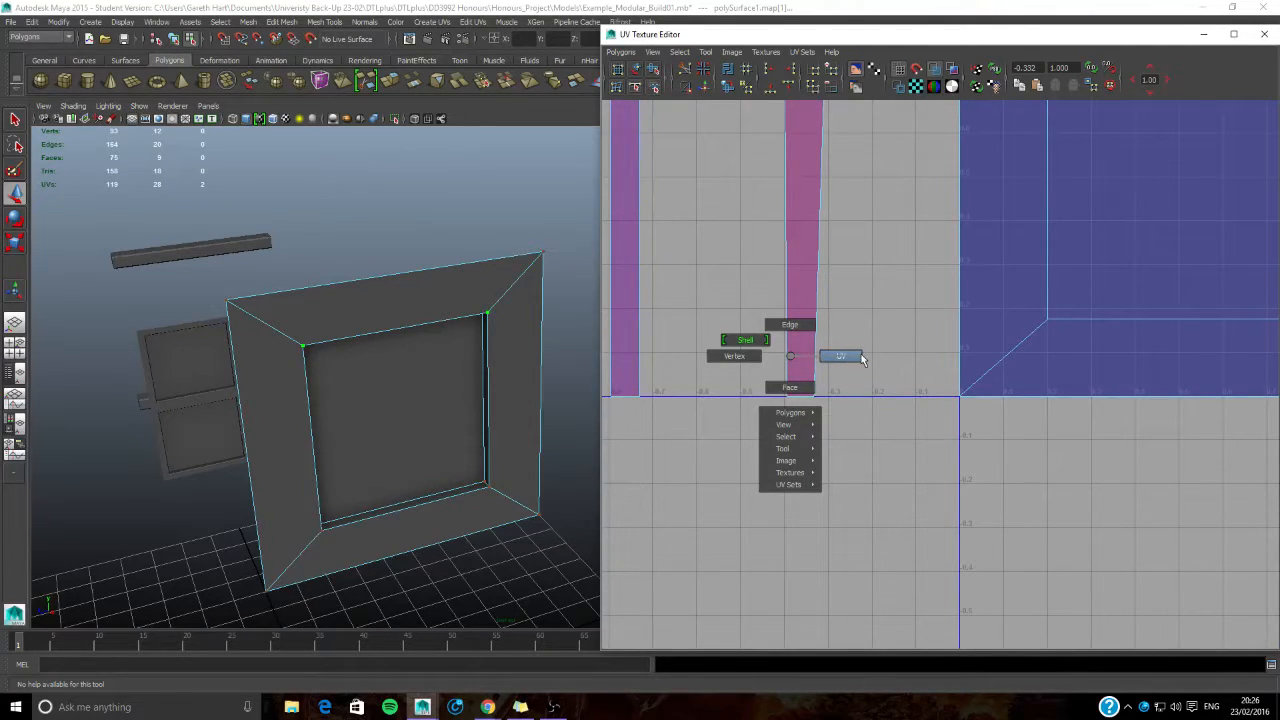
pyautogui.moveTo(862, 358); pyautogui.dragTo(862, 358, button='right')
pyautogui.moveTo(844, 433); pyautogui.dragTo(859, 430)
pyautogui.click(821, 411)
pyautogui.click(813, 396)
pyautogui.hotkey('ctrl', 'z')
pyautogui.click(795, 406)
pyautogui.click(809, 405)
pyautogui.moveTo(817, 400); pyautogui.dragTo(786, 396)
pyautogui.click(790, 398)
pyautogui.press('x')
# - Snap the upper corners of the other UV strip to adjacent grid lines, one grid square apart
pyautogui.keyDown('alt'); pyautogui.moveTo(697, 321); pyautogui.dragTo(874, 458, button='middle'); pyautogui.keyUp('alt')
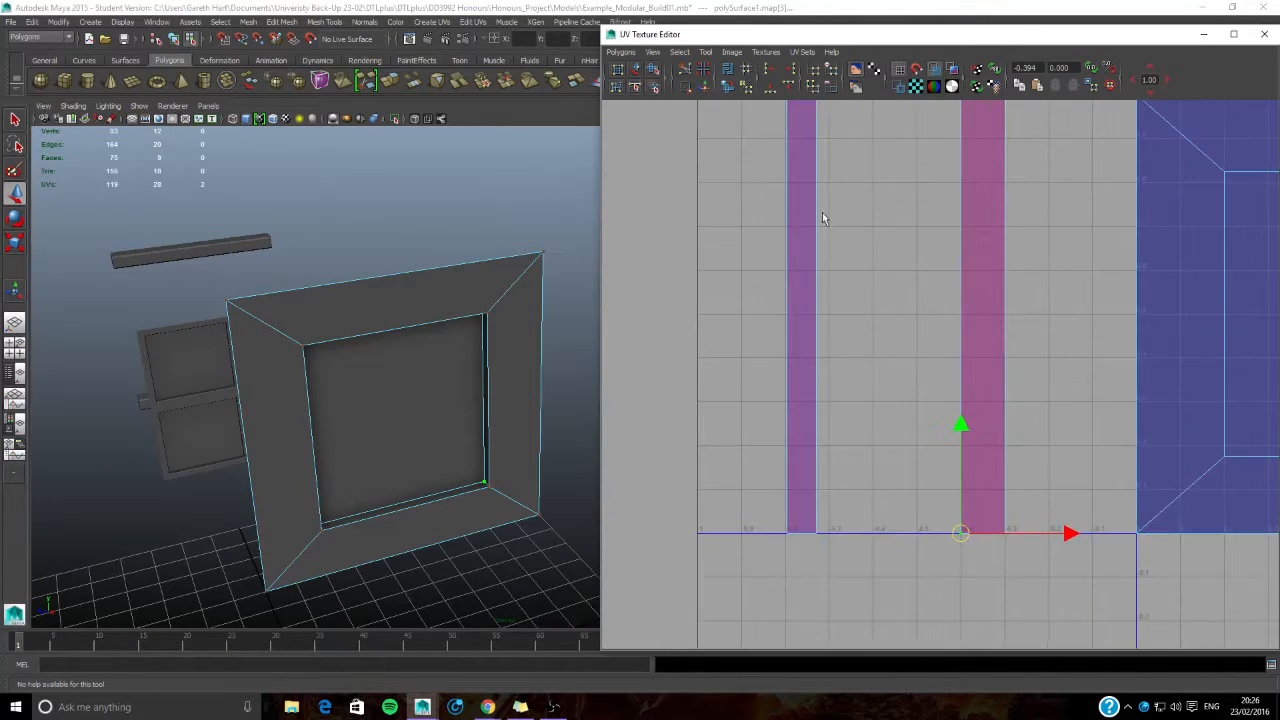
pyautogui.keyDown('alt'); pyautogui.moveTo(822, 218); pyautogui.dragTo(764, 357, button='middle'); pyautogui.keyUp('alt')
pyautogui.moveTo(736, 246); pyautogui.dragTo(738, 249)
pyautogui.press('x')
pyautogui.moveTo(730, 235); pyautogui.dragTo(770, 234)
pyautogui.press('x')
# - Snap the lower corners of that same strip to the grid so its edges run straight along the grid lines
pyautogui.keyDown('alt'); pyautogui.moveTo(815, 398); pyautogui.dragTo(809, 133, button='middle'); pyautogui.keyUp('alt')
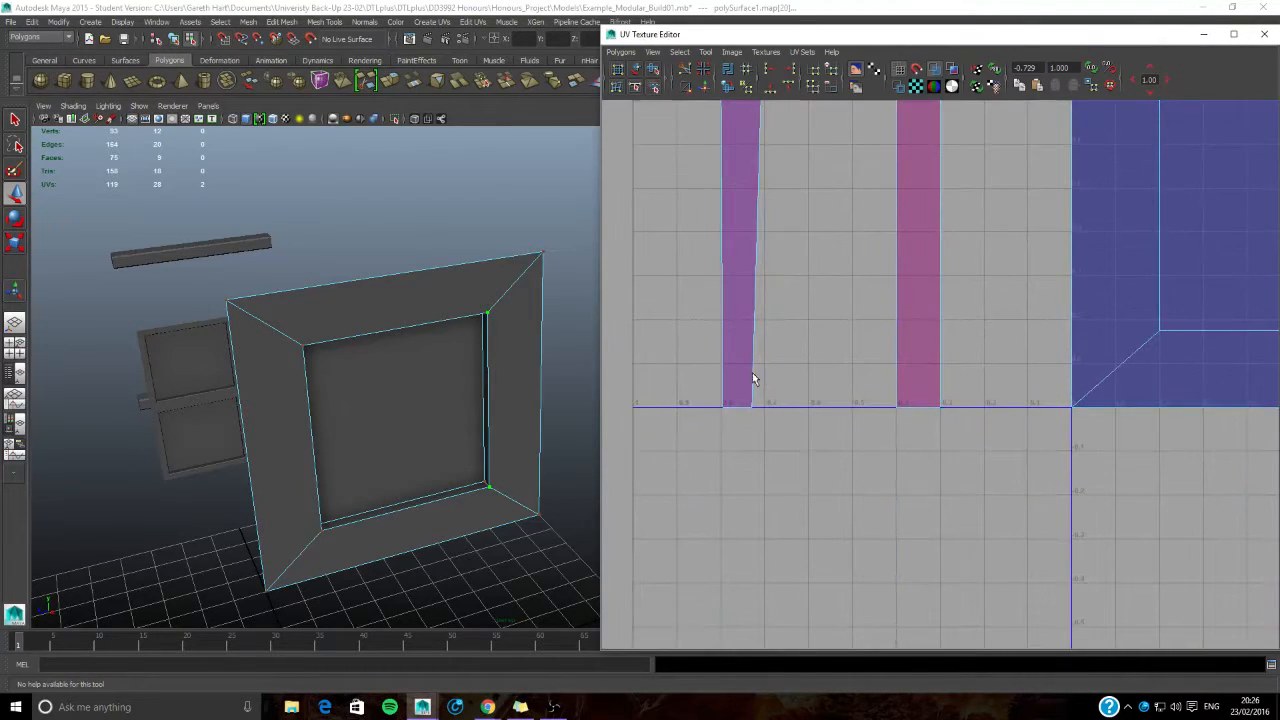
pyautogui.moveTo(744, 386); pyautogui.dragTo(784, 456)
pyautogui.press('x')
pyautogui.moveTo(754, 409); pyautogui.dragTo(721, 409)
pyautogui.press('x')
pyautogui.scroll(-2, 784, 357)
# - Move the whole outer UV strip one grid square closer to the side-face strip
pyautogui.keyDown('alt'); pyautogui.moveTo(830, 222); pyautogui.dragTo(760, 303, button='middle'); pyautogui.keyUp('alt')
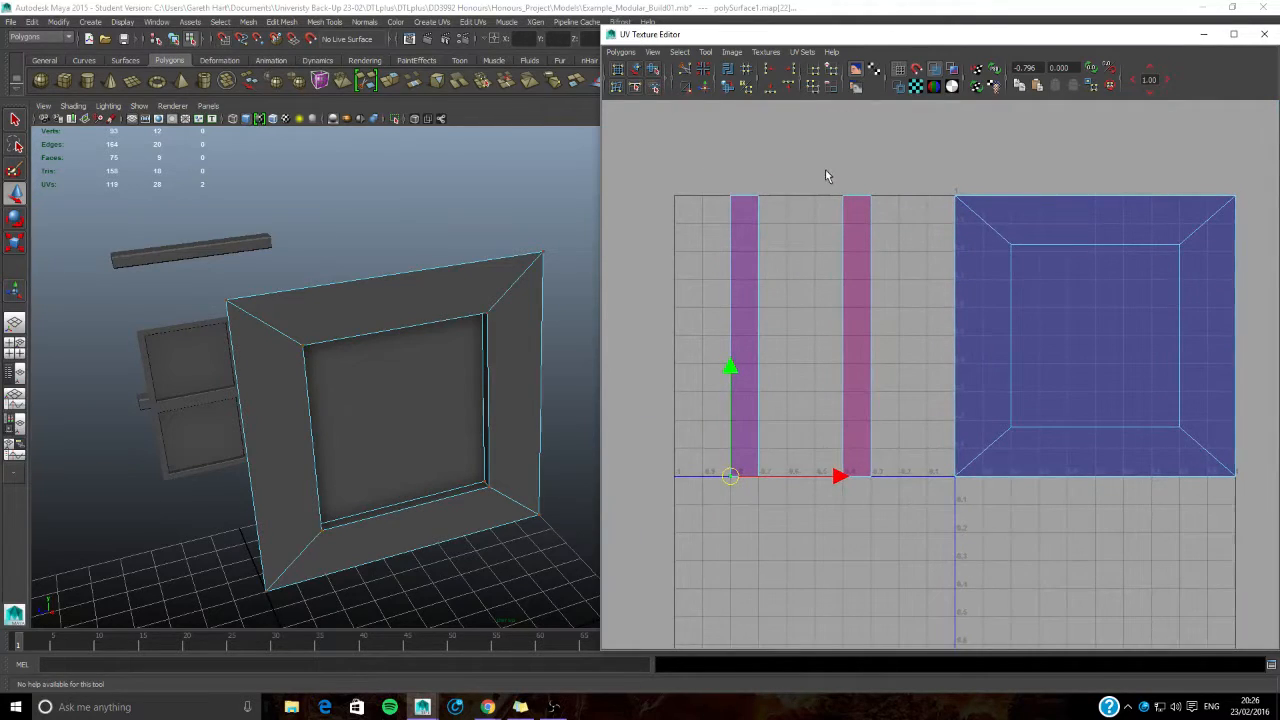
pyautogui.moveTo(707, 176); pyautogui.dragTo(783, 521)
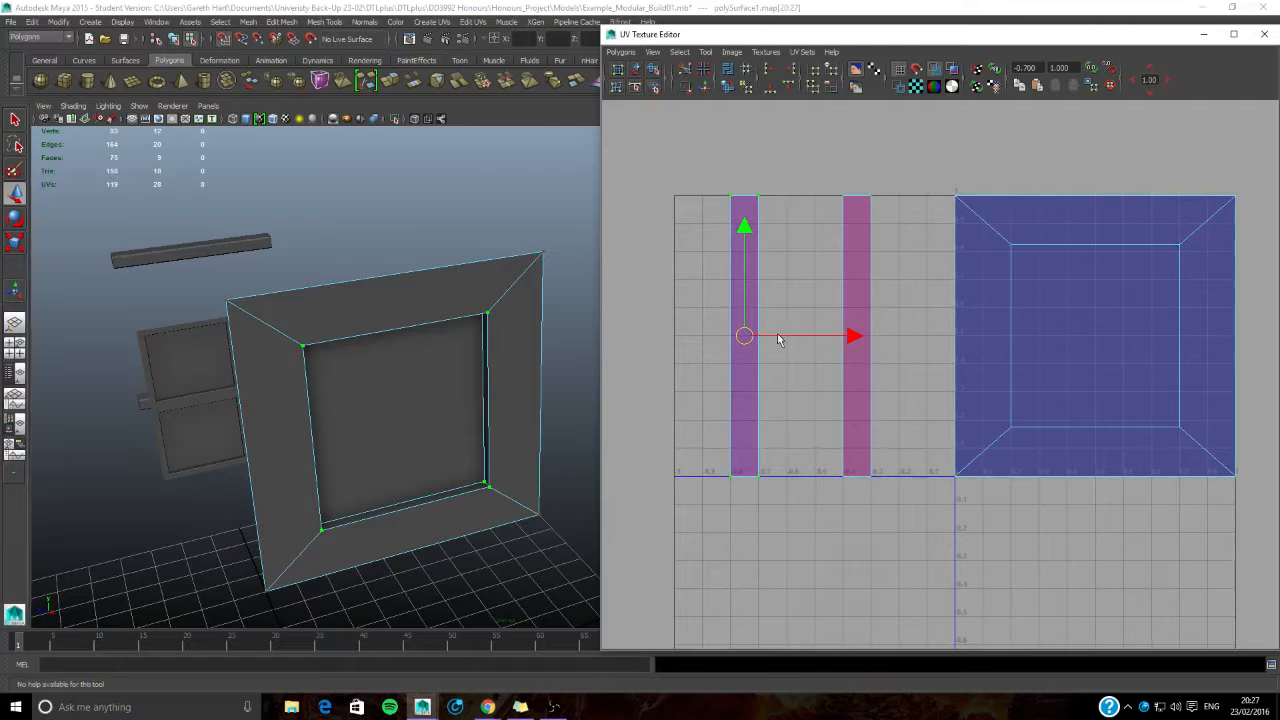
pyautogui.moveTo(848, 342); pyautogui.dragTo(877, 338)
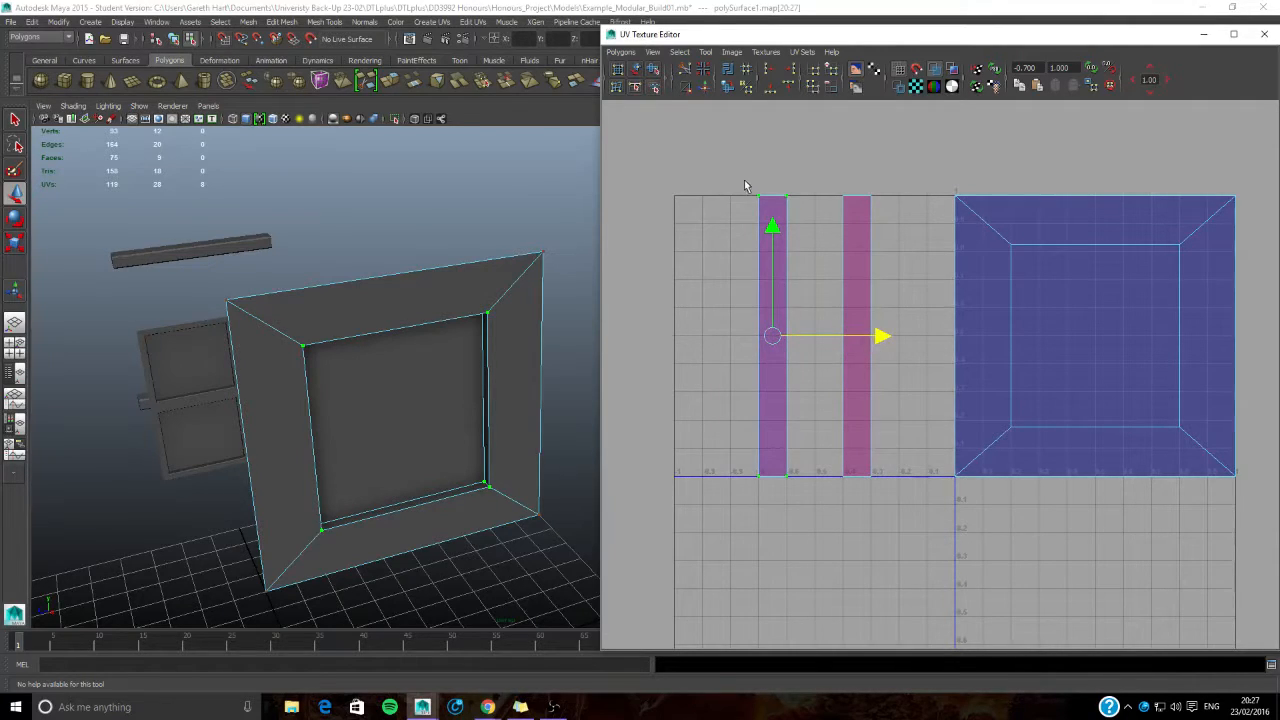
pyautogui.keyDown('alt'); pyautogui.moveTo(887, 245); pyautogui.dragTo(850, 248, button='middle'); pyautogui.keyUp('alt')
pyautogui.click(781, 162)
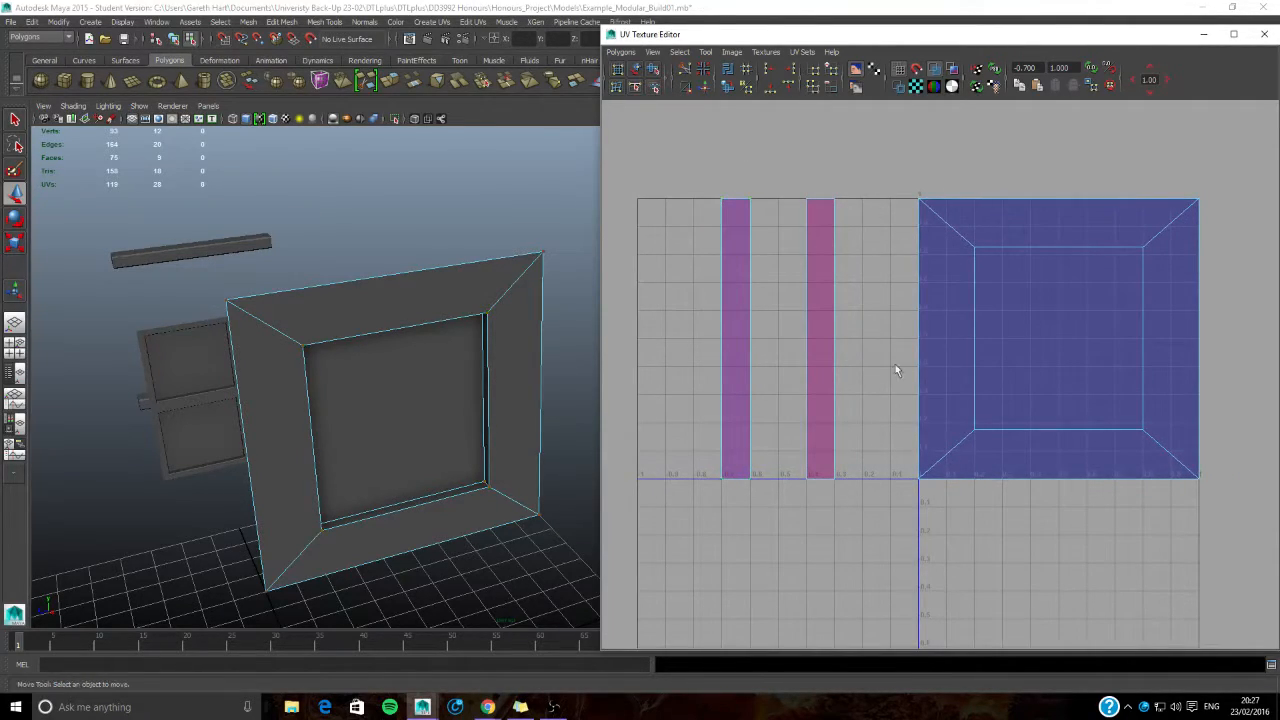
# - Move both UV strips together one full unit into the UV tile, overlapping the wall panel's front shell
pyautogui.moveTo(701, 169); pyautogui.dragTo(870, 514)
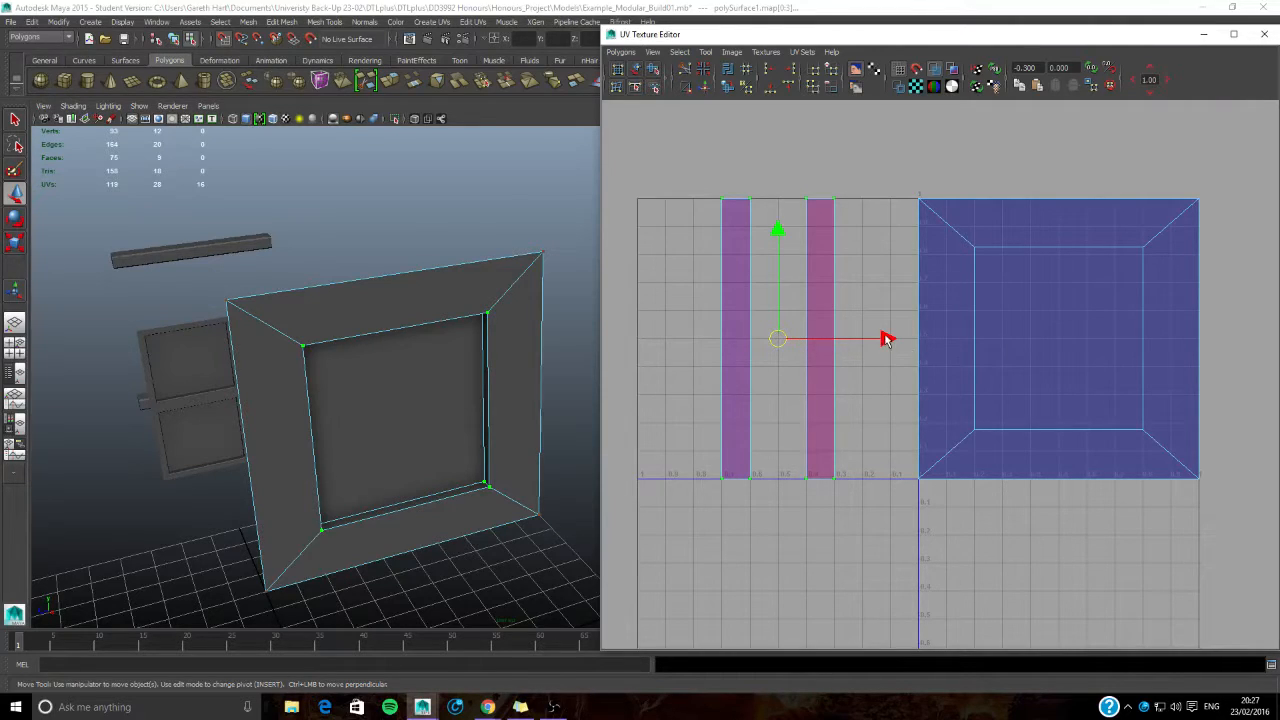
pyautogui.moveTo(889, 337); pyautogui.dragTo(1169, 357)
pyautogui.click(969, 361)
pyautogui.keyDown('alt'); pyautogui.moveTo(1039, 321); pyautogui.dragTo(897, 329, button='middle'); pyautogui.keyUp('alt')
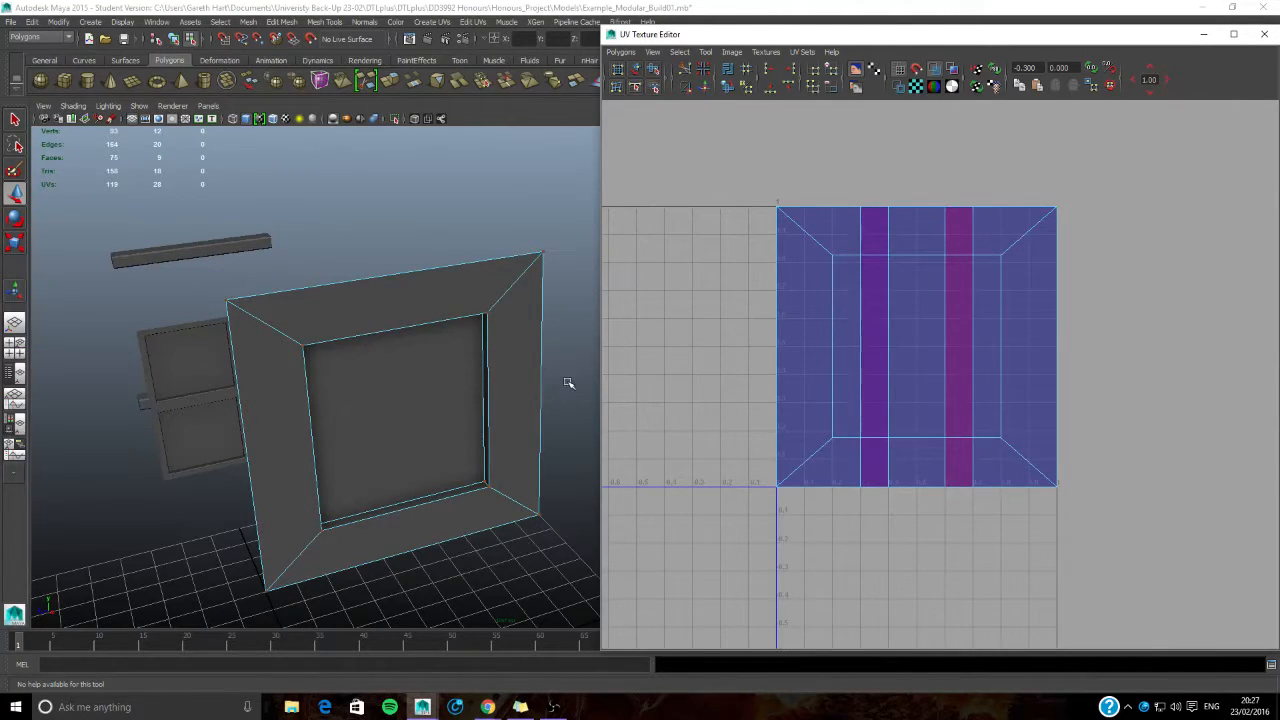
# - Assign a new Lambert material to the recessed centre face of the wall panel
pyautogui.moveTo(546, 423)
pyautogui.keyDown('alt'); pyautogui.mouseDown()
pyautogui.moveTo(477, 446)
pyautogui.moveTo(572, 416)
pyautogui.moveTo(558, 422)
pyautogui.mouseUp(); pyautogui.keyUp('alt')
pyautogui.scroll(5, 558, 422)
pyautogui.keyDown('alt'); pyautogui.moveTo(540, 400); pyautogui.dragTo(477, 386, button='middle'); pyautogui.keyUp('alt')
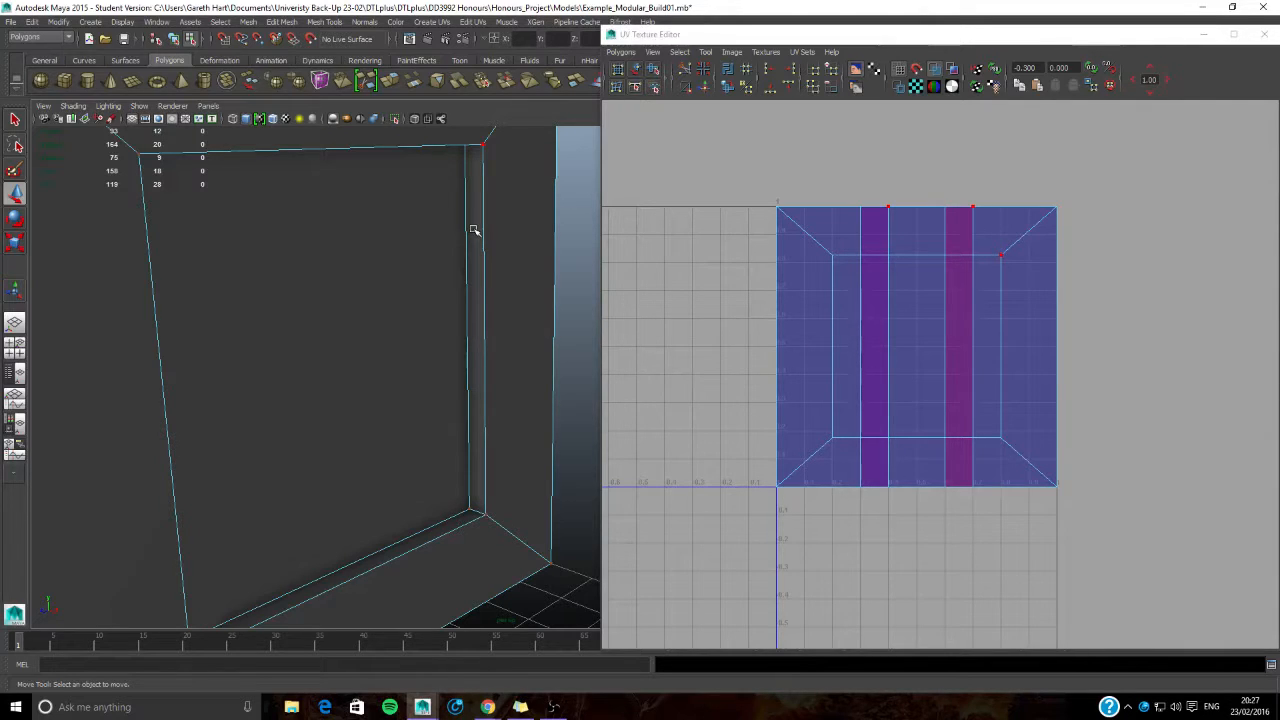
pyautogui.press('f')
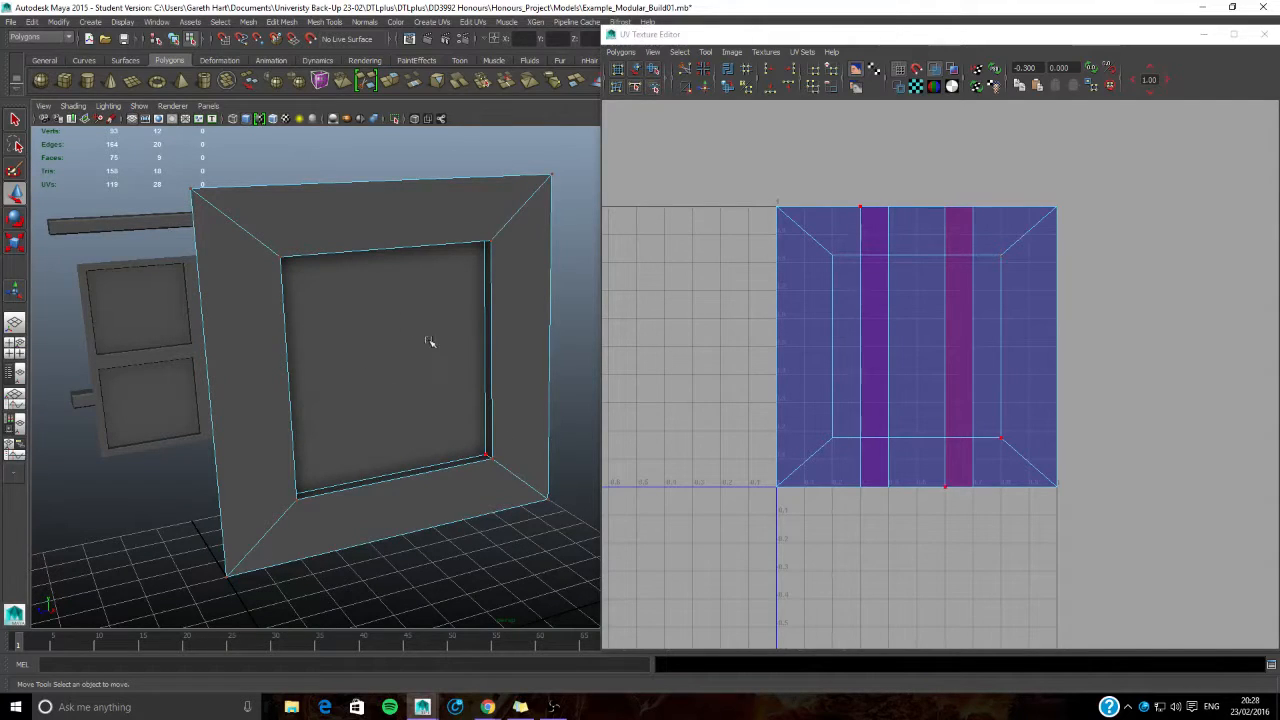
pyautogui.moveTo(372, 350); pyautogui.dragTo(372, 362, button='right')
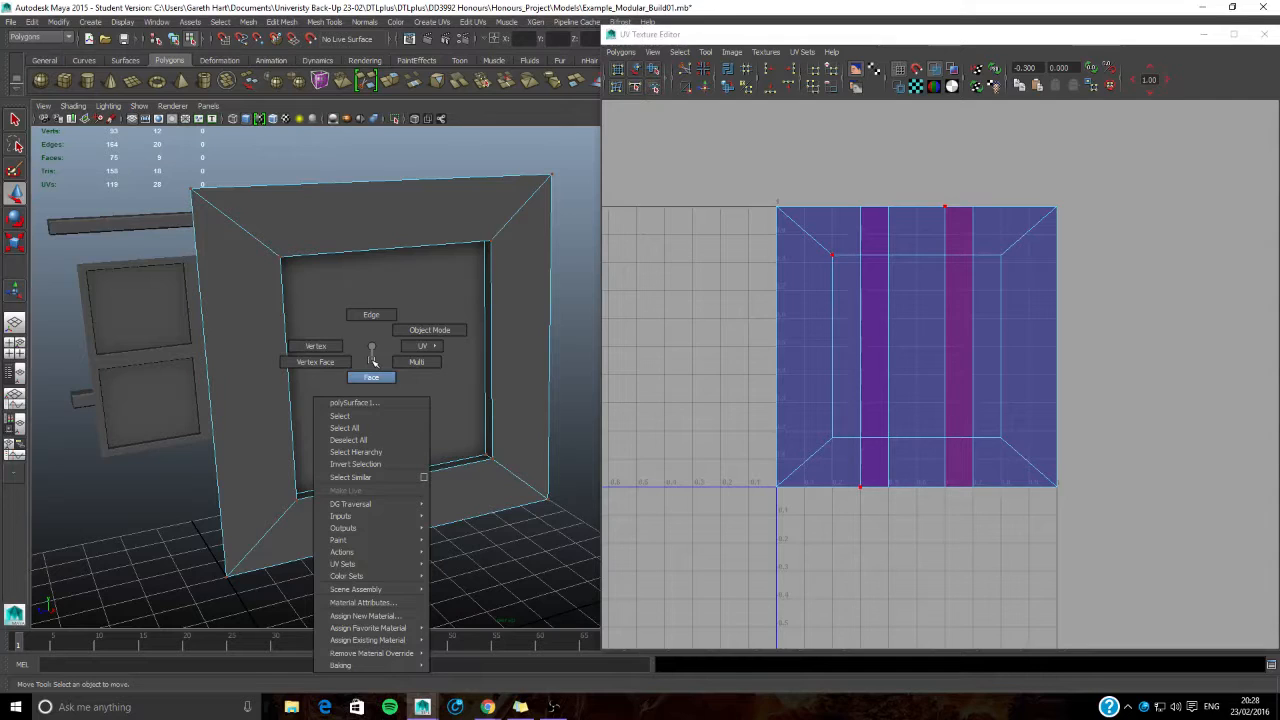
pyautogui.moveTo(370, 376); pyautogui.dragTo(371, 377, button='right')
pyautogui.click(383, 309)
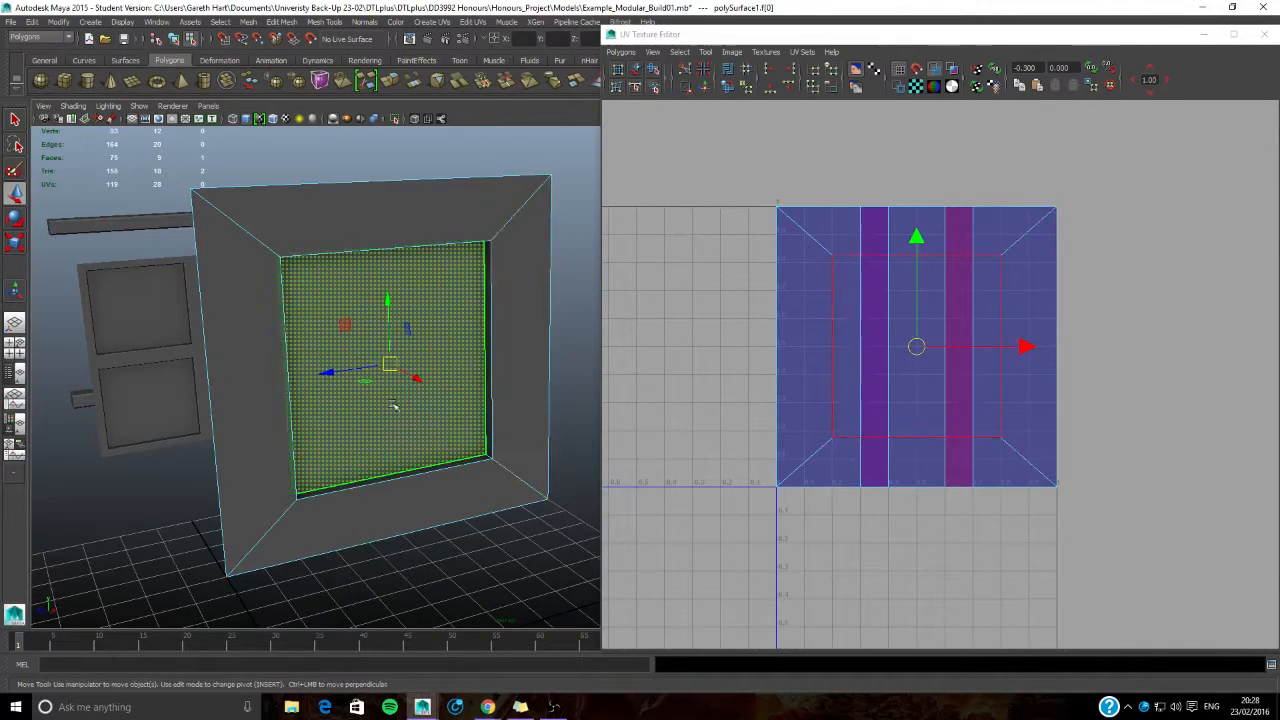
pyautogui.rightClick(431, 300)
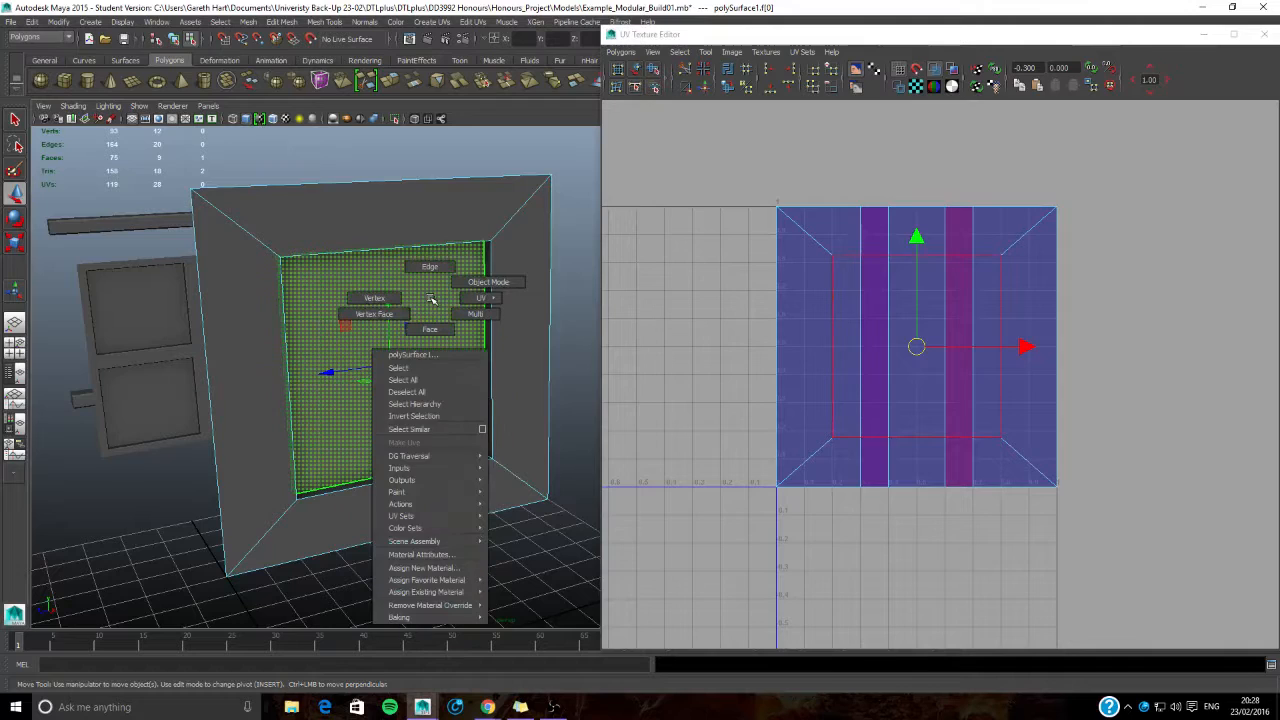
pyautogui.click(415, 568)
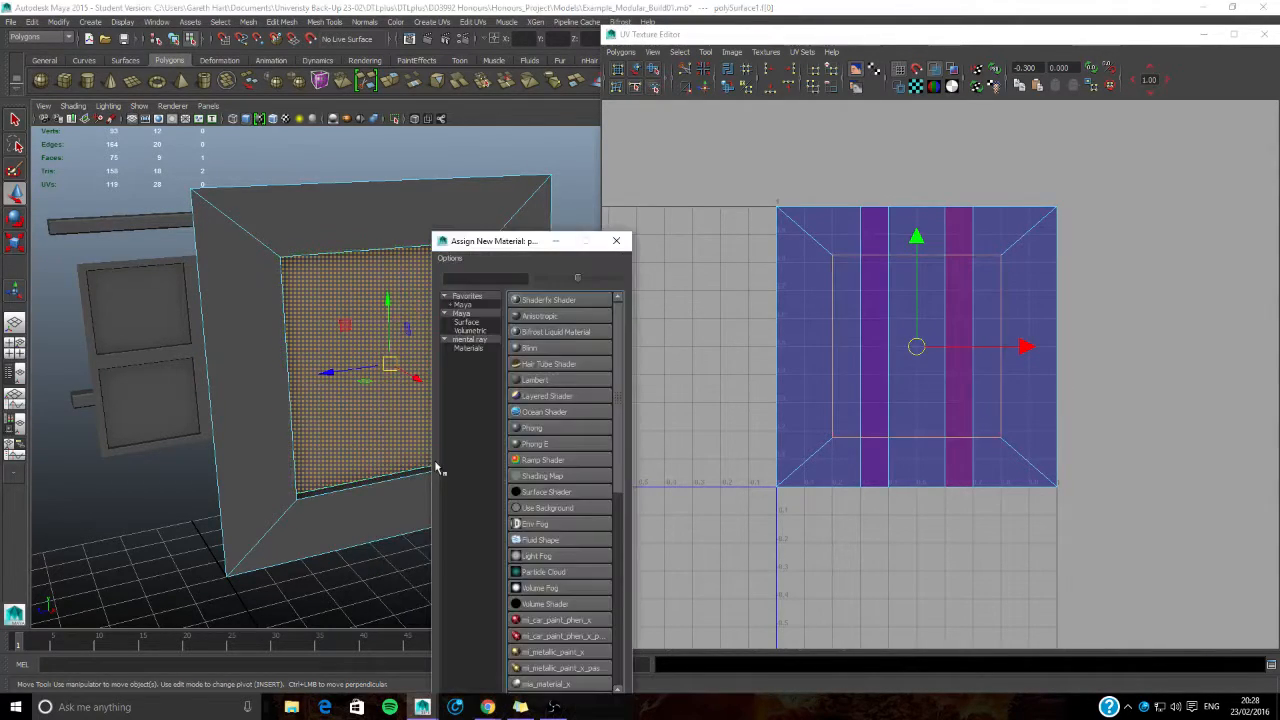
pyautogui.click(537, 380)
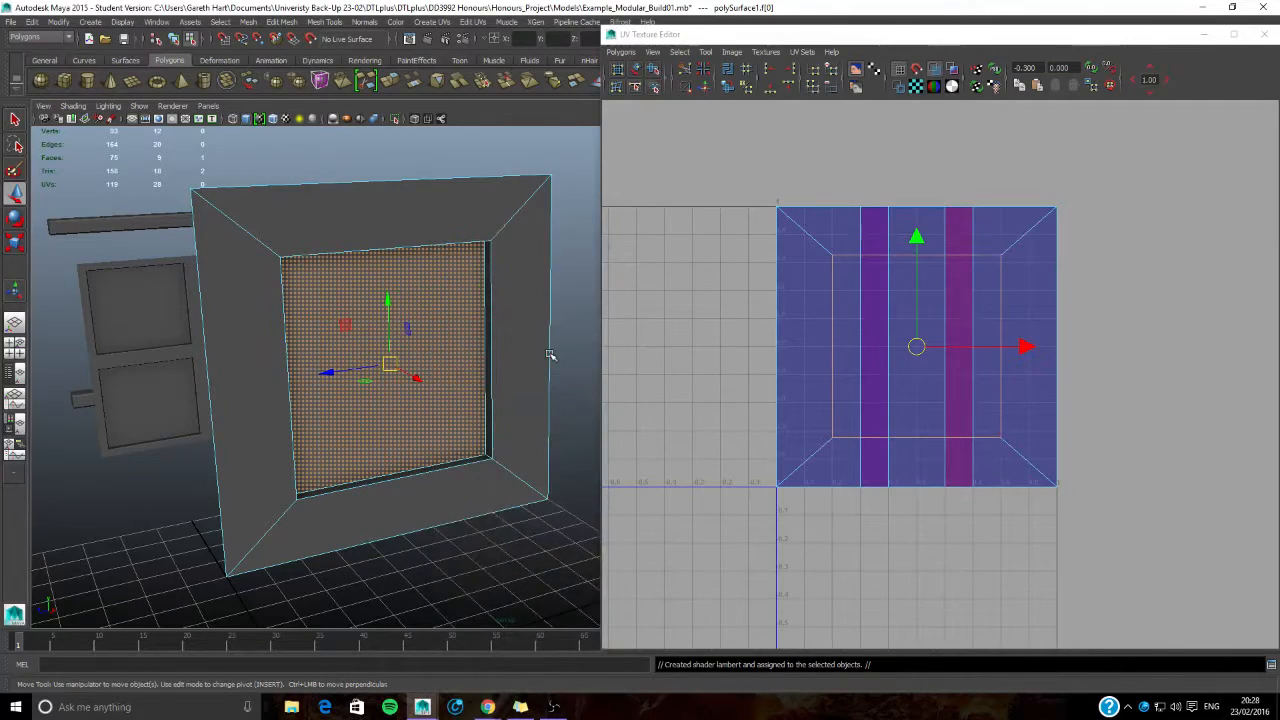
# - Close the UV Texture Editor and show the material attributes of the whole wall panel
pyautogui.moveTo(1060, 44); pyautogui.dragTo(1037, 44)
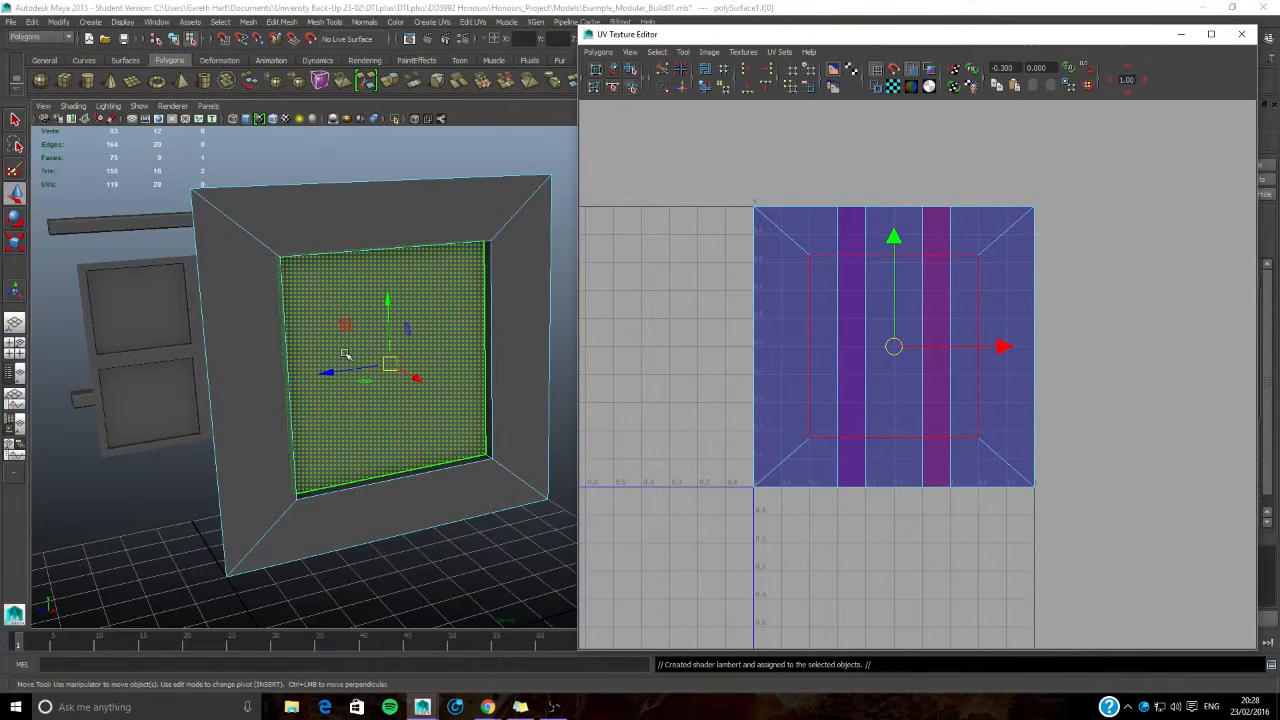
pyautogui.click(1241, 34)
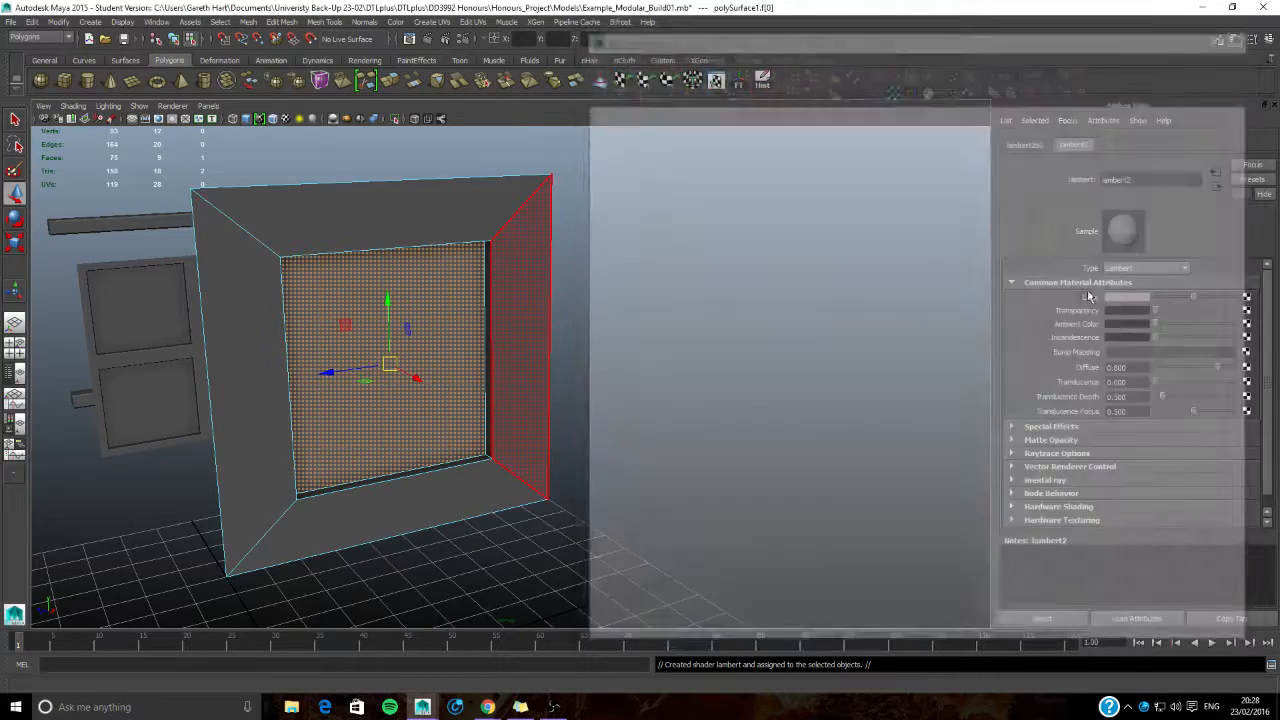
pyautogui.moveTo(506, 272)
pyautogui.mouseDown(button='right')
pyautogui.moveTo(528, 257)
pyautogui.moveTo(518, 264)
pyautogui.mouseUp(button='right')
pyautogui.moveTo(460, 331); pyautogui.dragTo(474, 585, button='right')
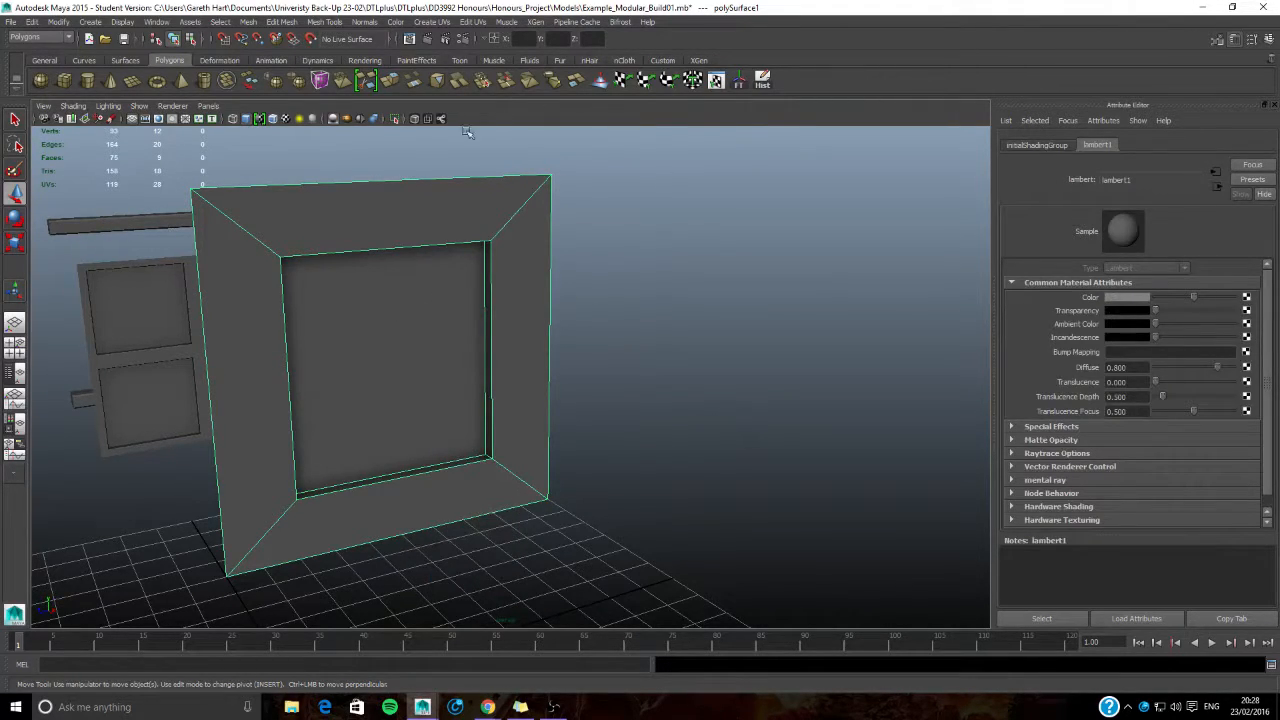
# - Inspect the material attributes of the panel's recessed centre face, then return to object mode and deselect everything
pyautogui.moveTo(397, 328); pyautogui.dragTo(394, 360, button='right')
pyautogui.click(392, 352)
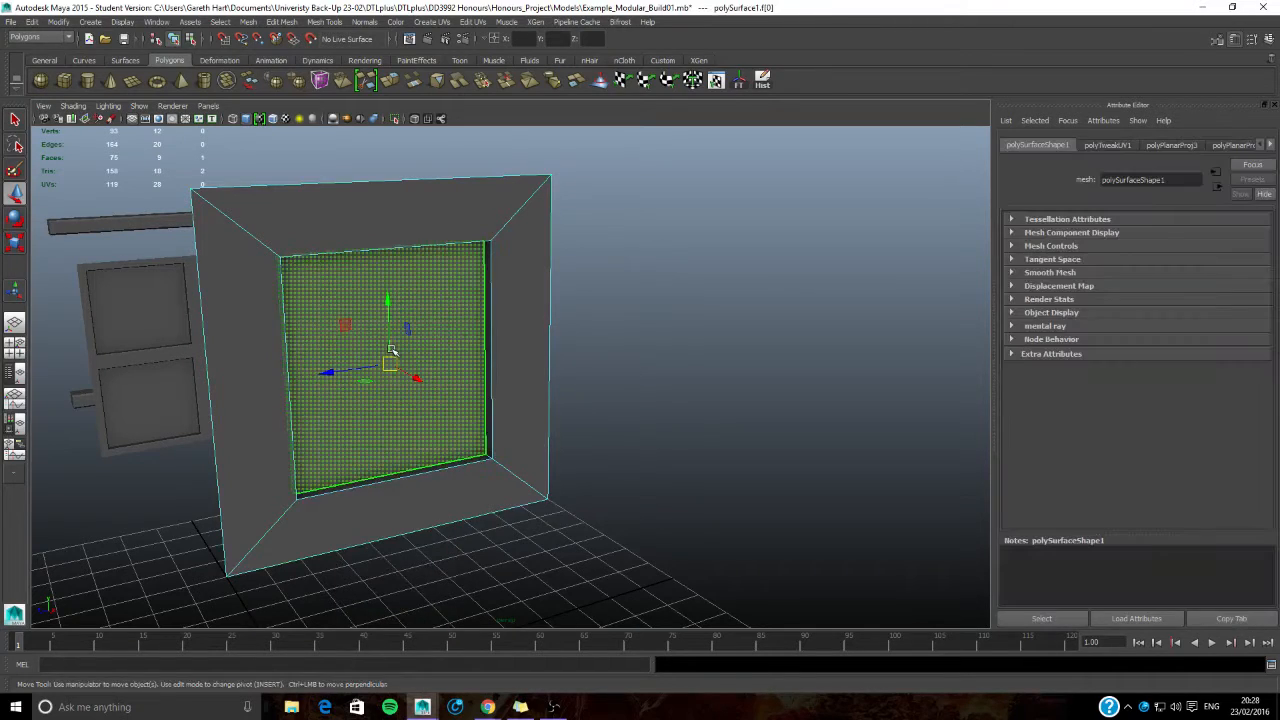
pyautogui.moveTo(449, 311); pyautogui.dragTo(463, 566, button='right')
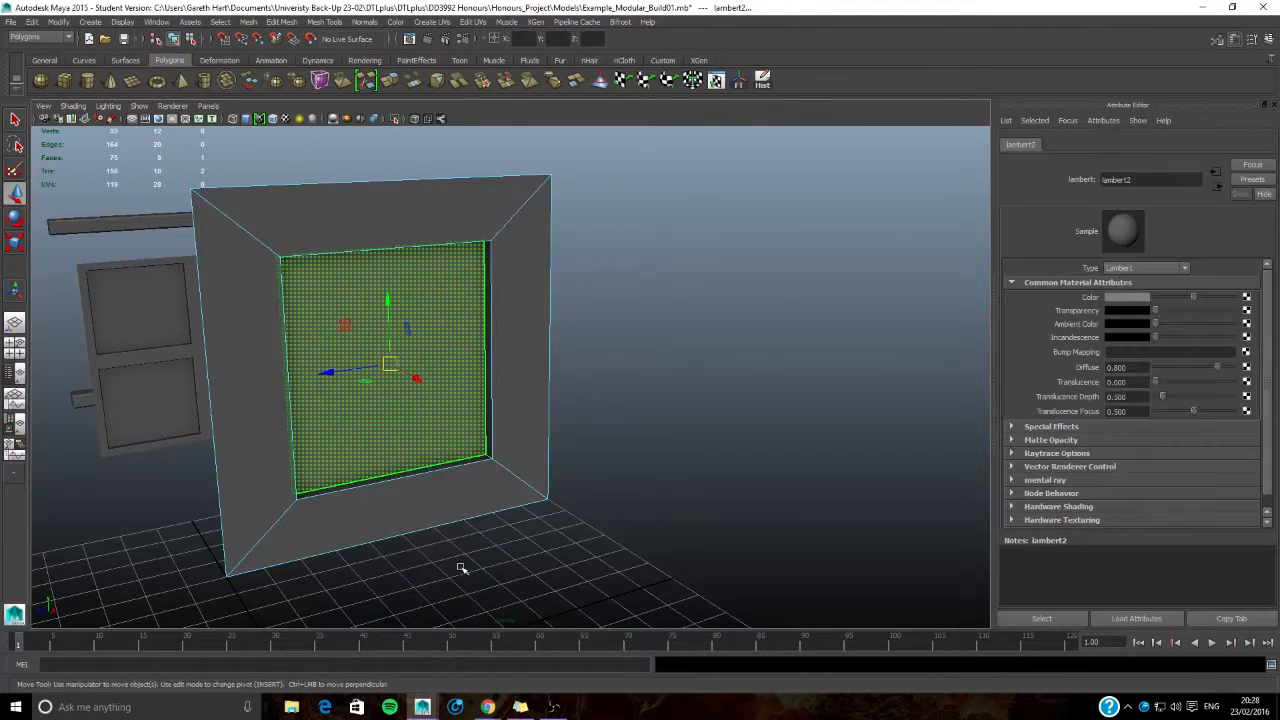
pyautogui.moveTo(482, 346); pyautogui.dragTo(540, 311, button='right')
pyautogui.click(517, 331)
pyautogui.click(753, 323)
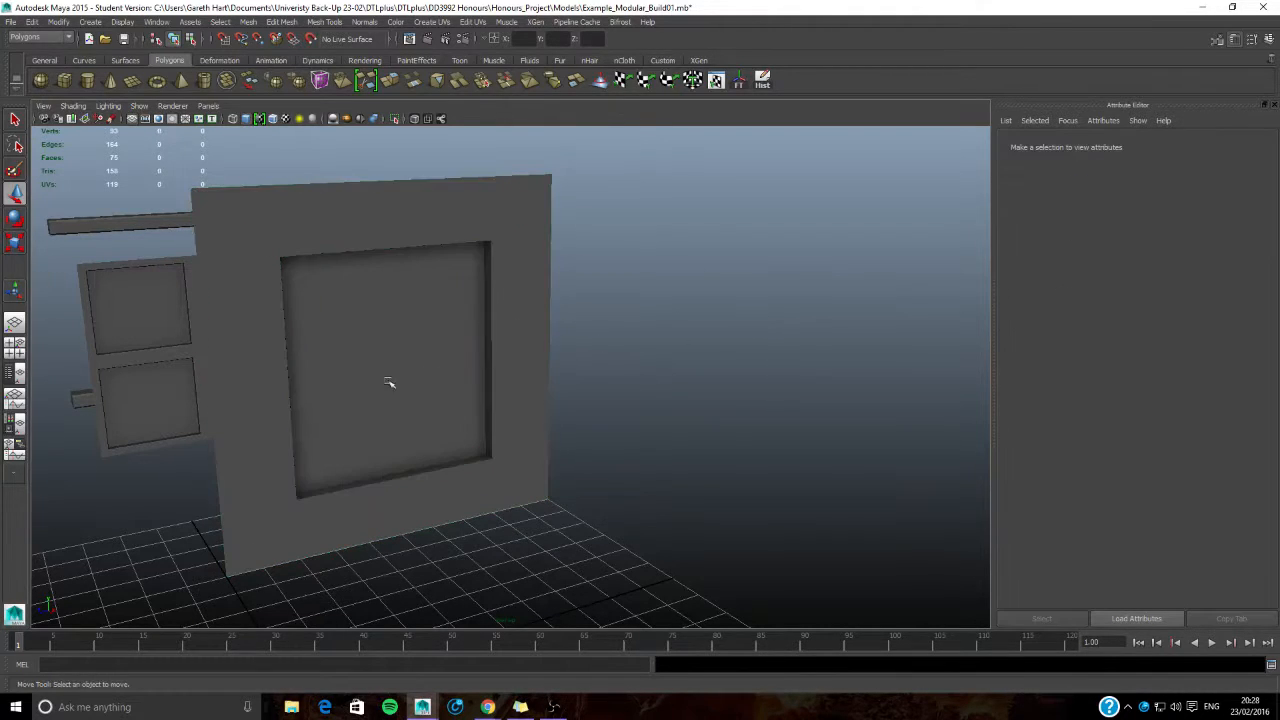
# - Move the four-pane window along the X axis to -250 so it stands in front of the wall panel
pyautogui.keyDown('alt'); pyautogui.moveTo(317, 384); pyautogui.dragTo(355, 391); pyautogui.keyUp('alt')
pyautogui.click(385, 449)
pyautogui.keyDown('alt'); pyautogui.moveTo(406, 450); pyautogui.dragTo(540, 325, button='middle'); pyautogui.keyUp('alt')
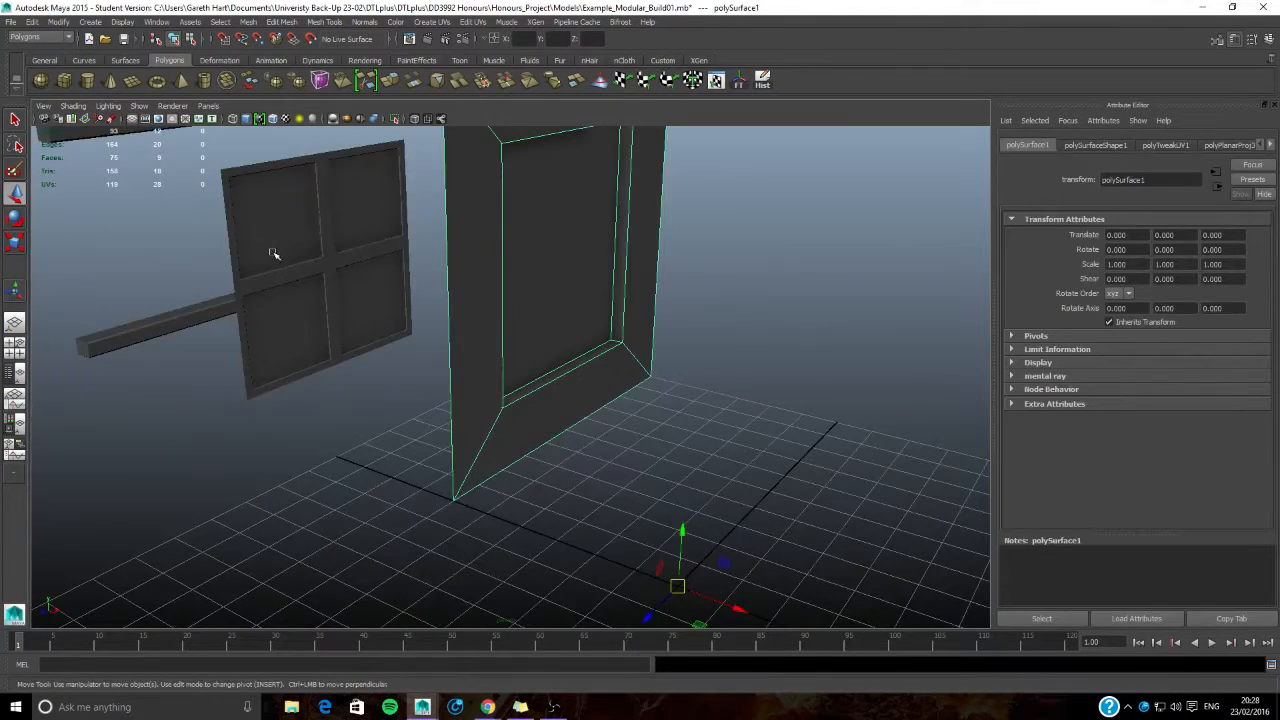
pyautogui.keyDown('alt'); pyautogui.moveTo(273, 254); pyautogui.dragTo(374, 288, button='middle'); pyautogui.keyUp('alt')
pyautogui.click(374, 288)
pyautogui.keyDown('alt'); pyautogui.moveTo(350, 420); pyautogui.dragTo(459, 498); pyautogui.keyUp('alt')
pyautogui.scroll(-5, 294, 436)
pyautogui.keyDown('alt'); pyautogui.moveTo(735, 530); pyautogui.dragTo(643, 506); pyautogui.keyUp('alt')
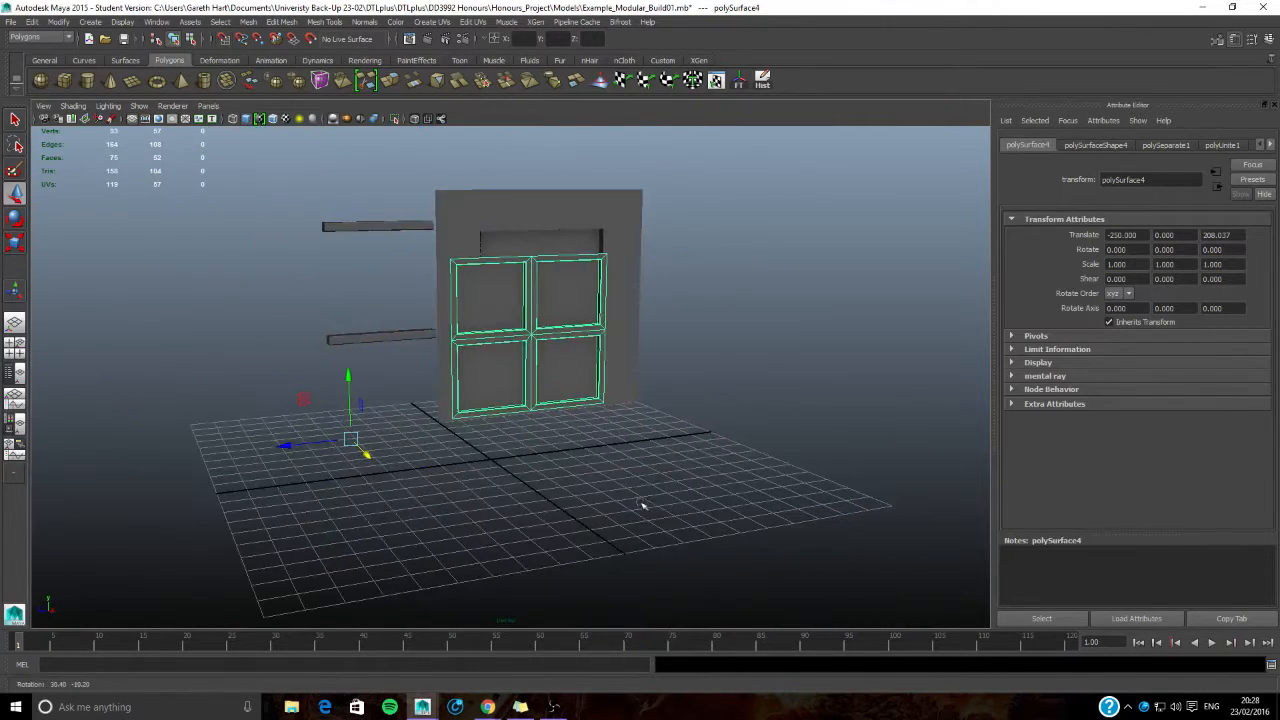
# - Open the UV Texture Editor for the four-pane window
pyautogui.keyDown('alt'); pyautogui.moveTo(453, 419); pyautogui.dragTo(503, 427, button='middle'); pyautogui.keyUp('alt')
pyautogui.keyDown('alt'); pyautogui.moveTo(503, 427); pyautogui.dragTo(668, 447); pyautogui.keyUp('alt')
pyautogui.scroll(5, 668, 447)
pyautogui.keyDown('alt'); pyautogui.moveTo(668, 447); pyautogui.dragTo(552, 397, button='middle'); pyautogui.keyUp('alt')
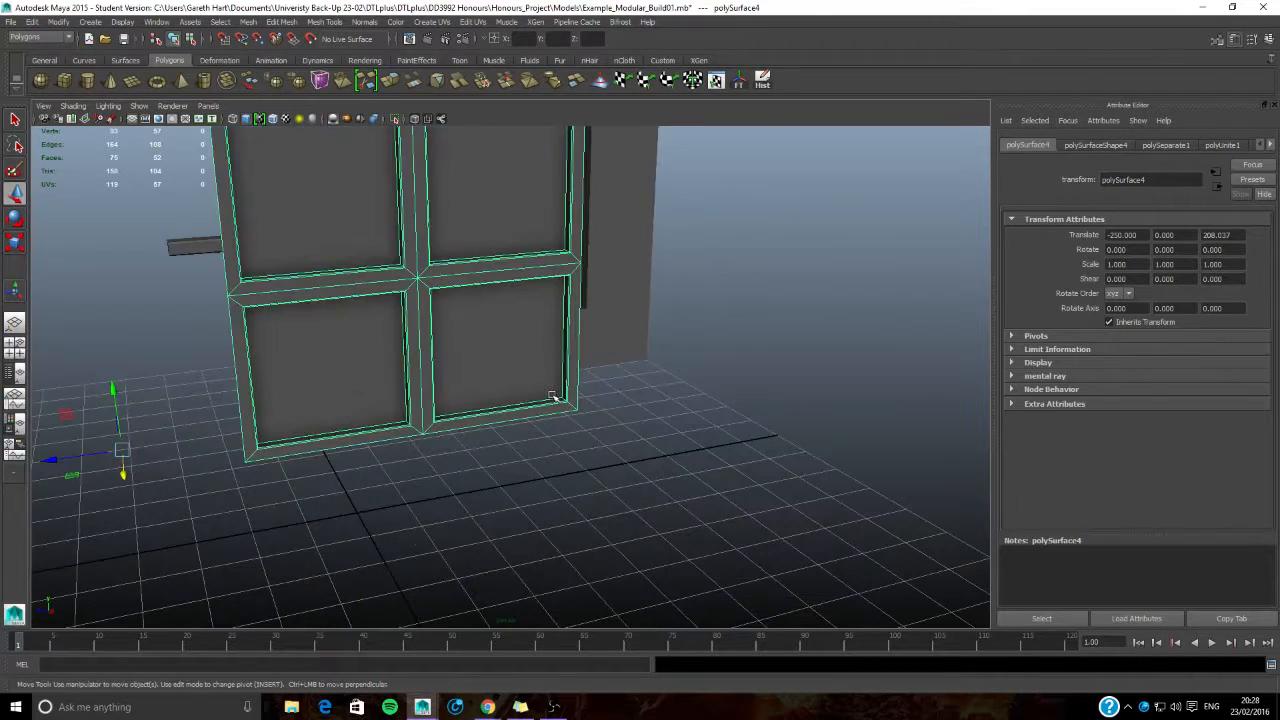
pyautogui.click(474, 22)
pyautogui.click(525, 291)
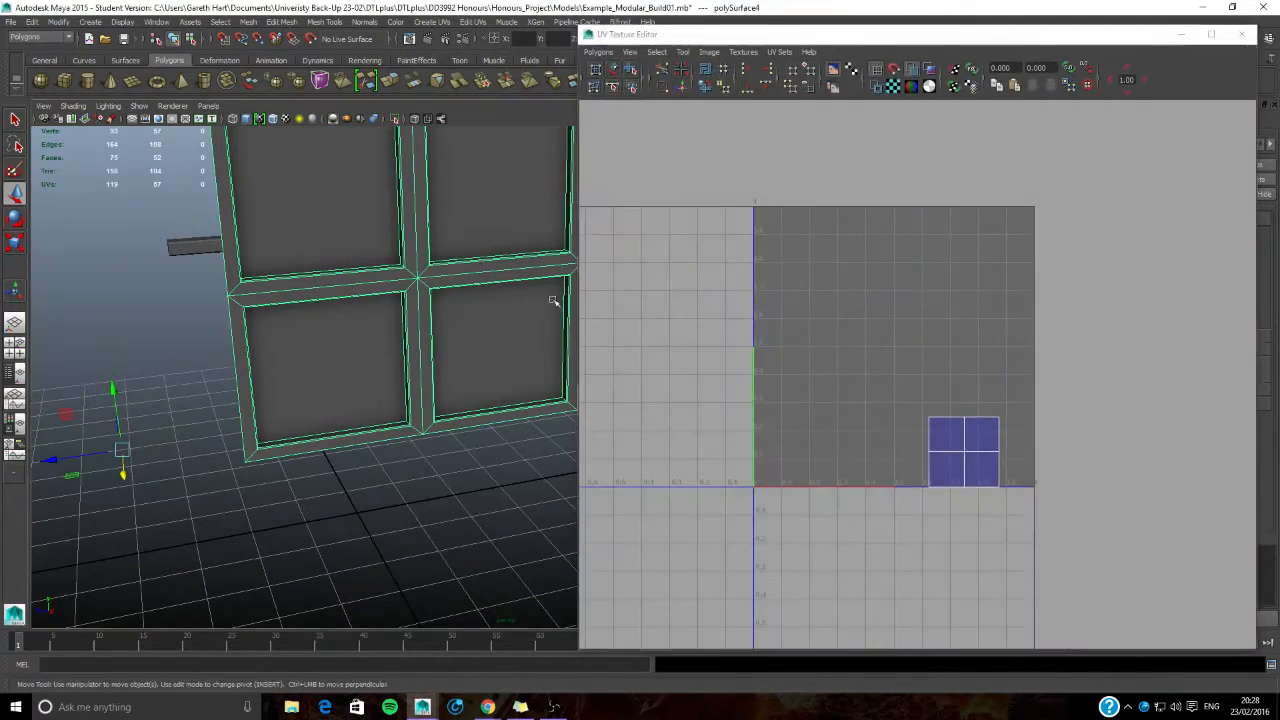
# - Select the four recessed pane faces of the window
pyautogui.keyDown('alt'); pyautogui.moveTo(410, 310); pyautogui.dragTo(359, 324); pyautogui.keyUp('alt')
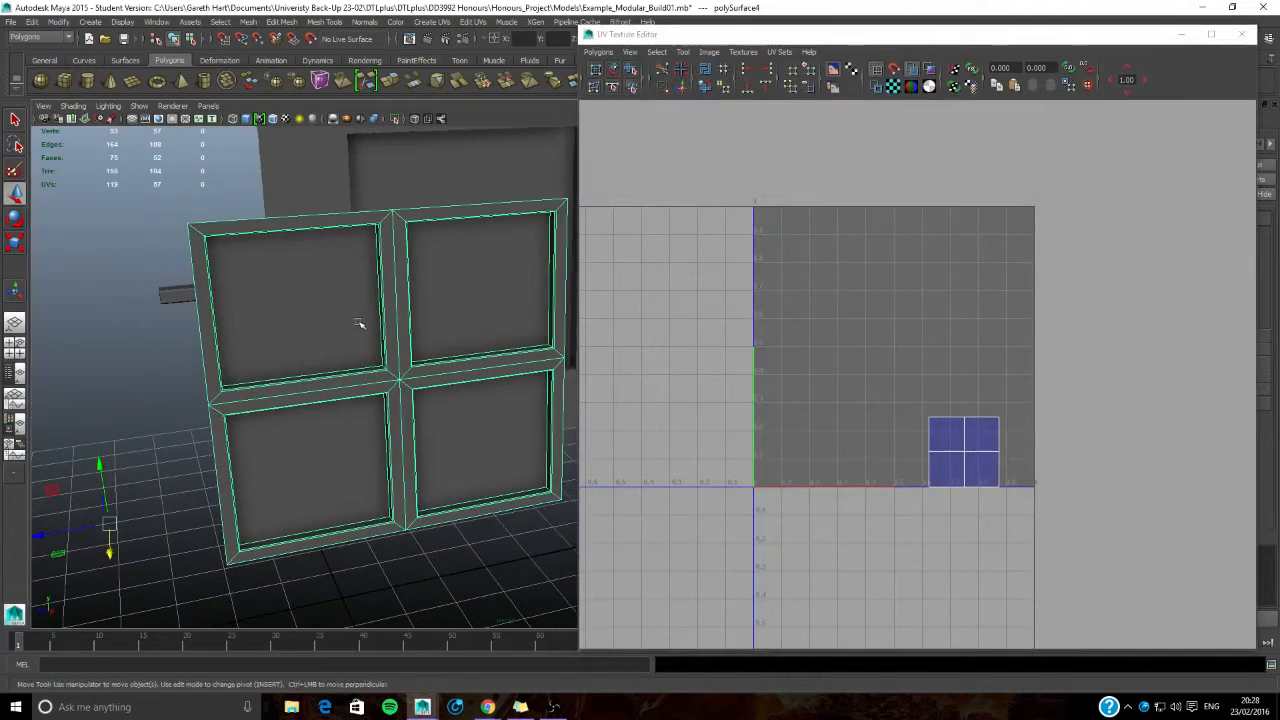
pyautogui.moveTo(303, 296); pyautogui.dragTo(303, 325, button='right')
pyautogui.click(294, 286)
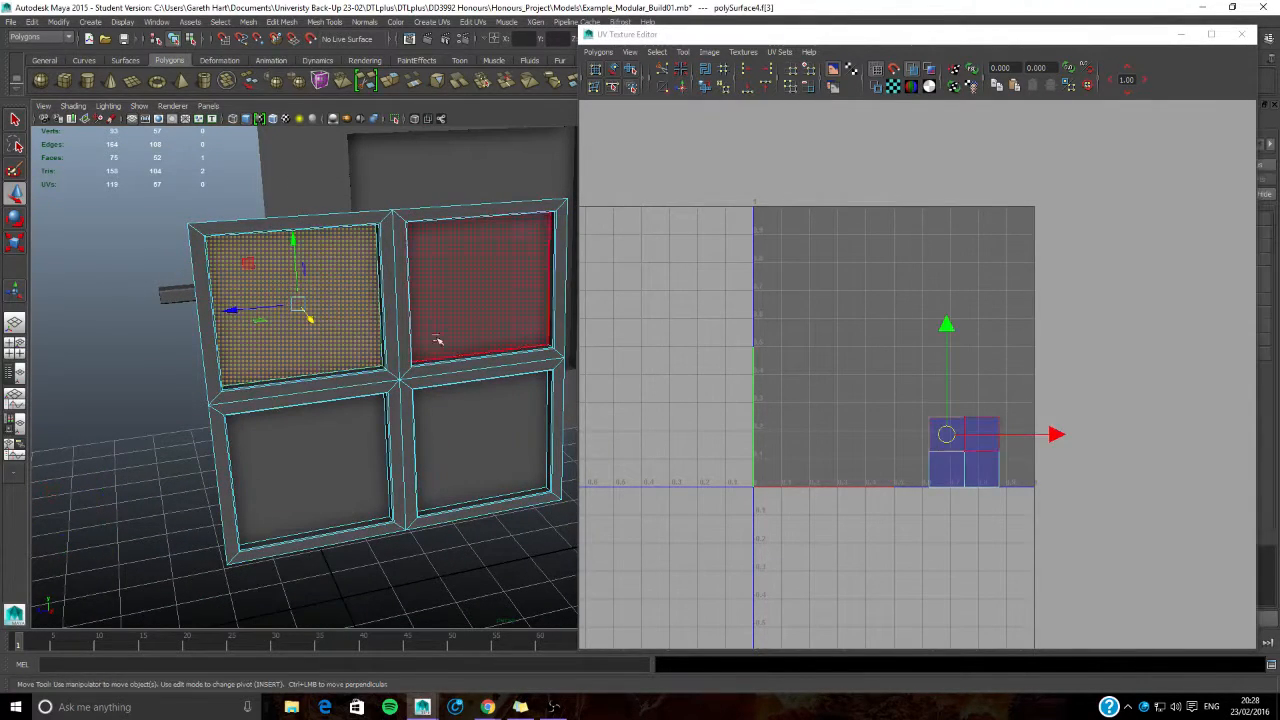
pyautogui.keyDown('shift'); pyautogui.click(479, 302); pyautogui.keyUp('shift')
pyautogui.keyDown('shift'); pyautogui.click(468, 428); pyautogui.keyUp('shift')
pyautogui.keyDown('shift'); pyautogui.click(302, 443); pyautogui.keyUp('shift')
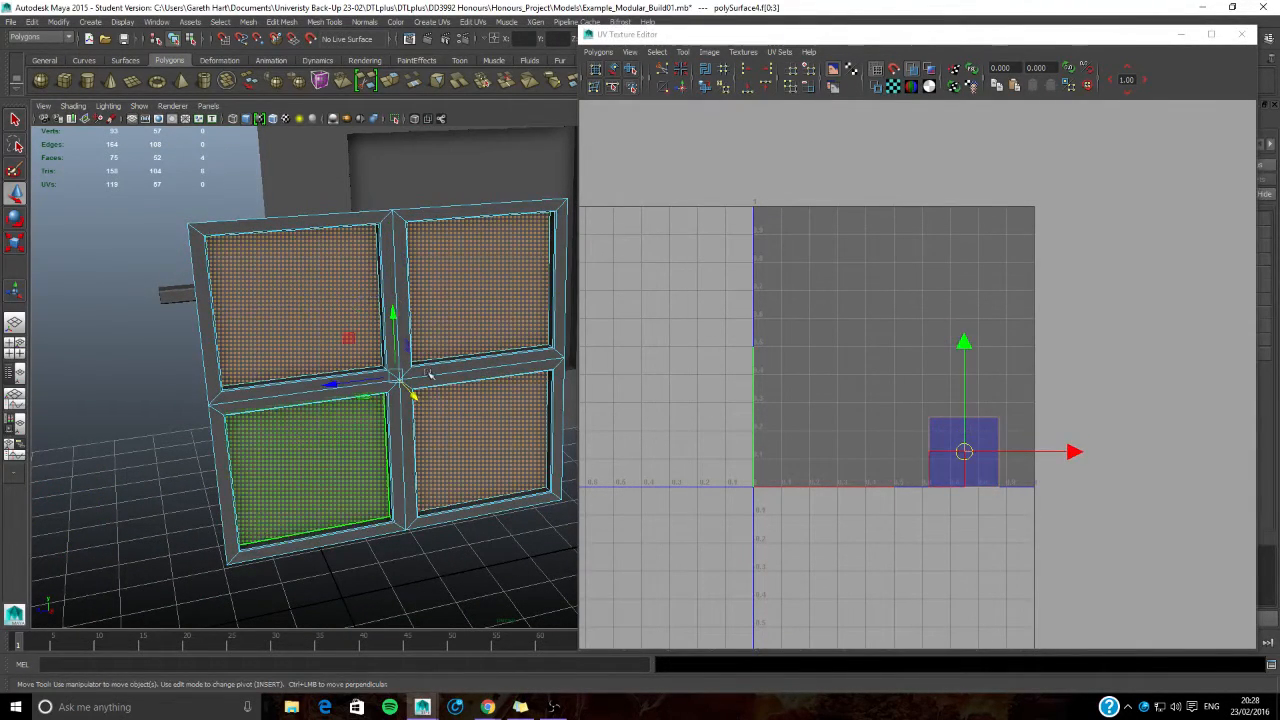
# - Planar-map the selected pane faces from the X axis and move their UVs about one unit in negative U, outside the tile
pyautogui.keyDown('alt'); pyautogui.moveTo(500, 310); pyautogui.dragTo(411, 321, button='middle'); pyautogui.keyUp('alt')
pyautogui.click(431, 21)
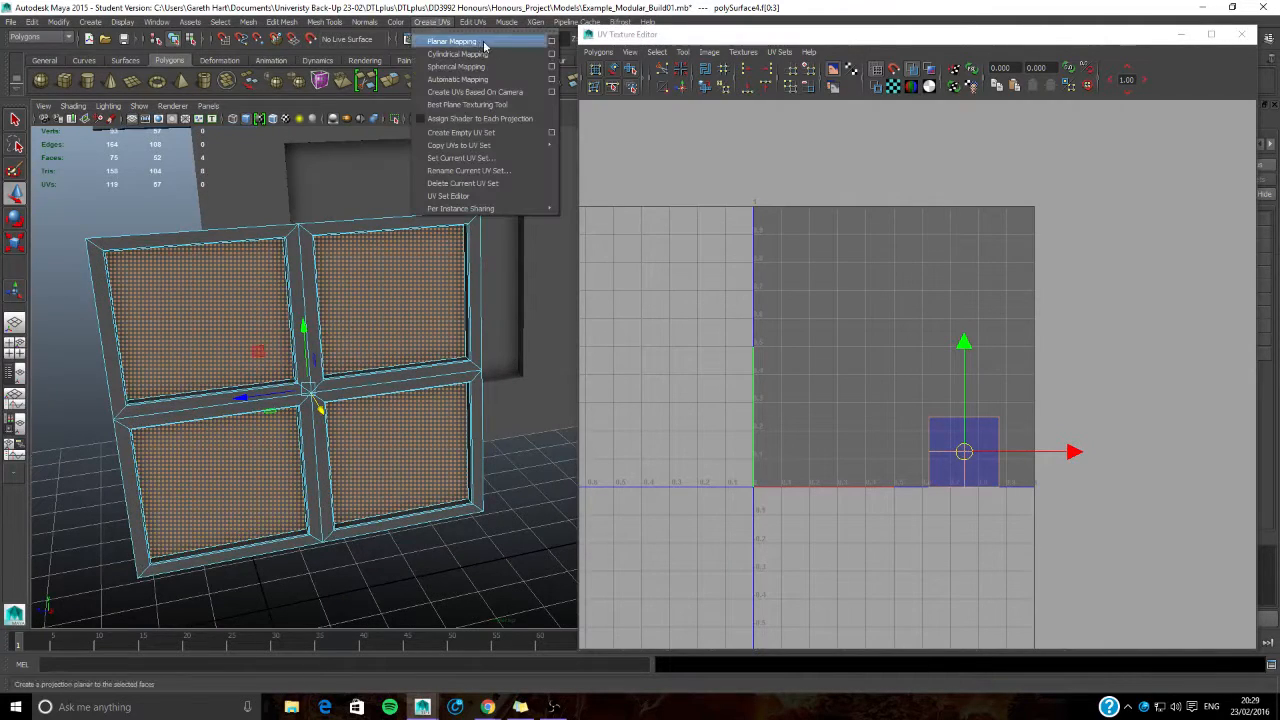
pyautogui.click(549, 42)
pyautogui.keyDown('alt'); pyautogui.moveTo(506, 280); pyautogui.dragTo(519, 363); pyautogui.keyUp('alt')
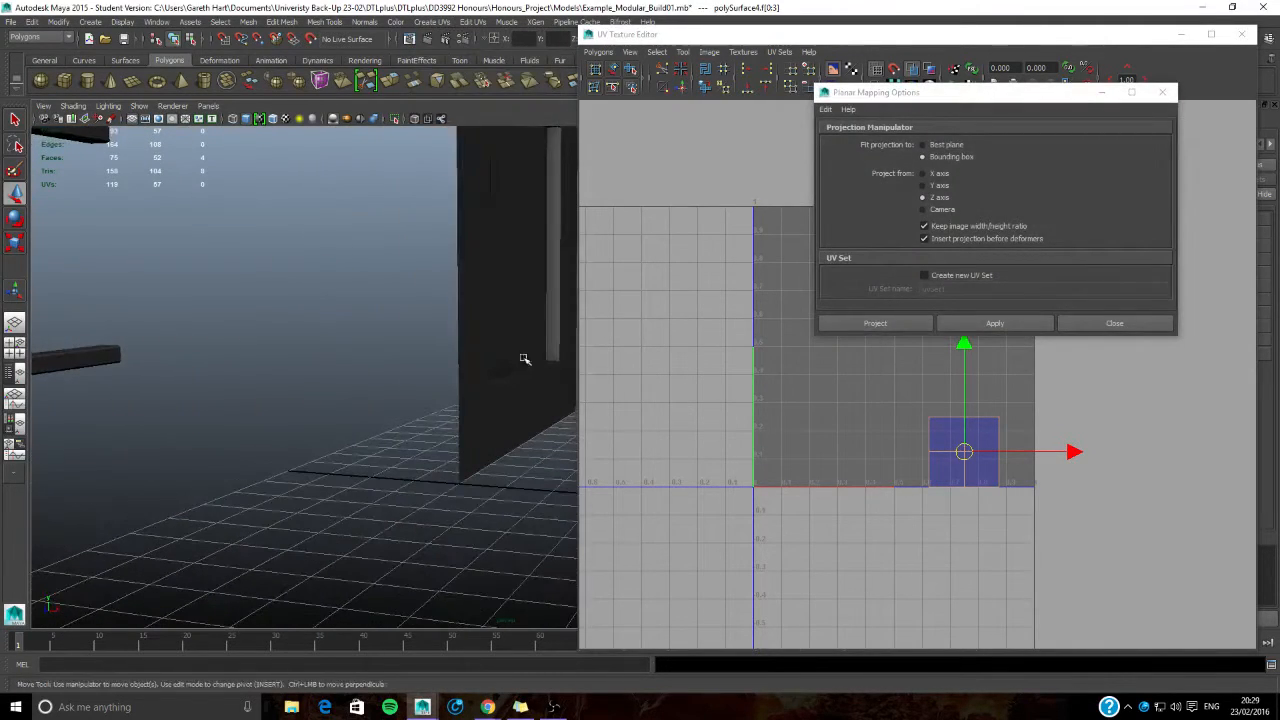
pyautogui.press('f')
pyautogui.click(932, 176)
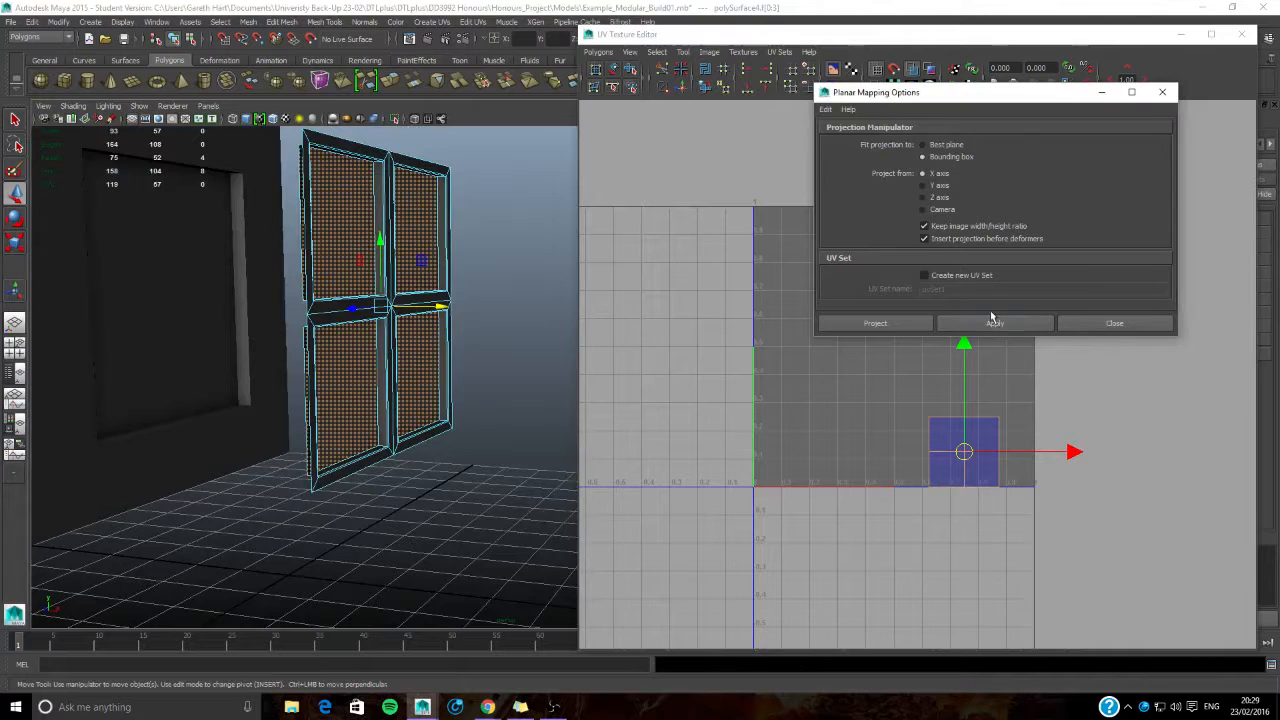
pyautogui.click(991, 318)
pyautogui.click(1114, 323)
pyautogui.moveTo(1066, 348); pyautogui.dragTo(782, 347)
pyautogui.keyDown('alt'); pyautogui.moveTo(354, 380); pyautogui.dragTo(327, 384); pyautogui.keyUp('alt')
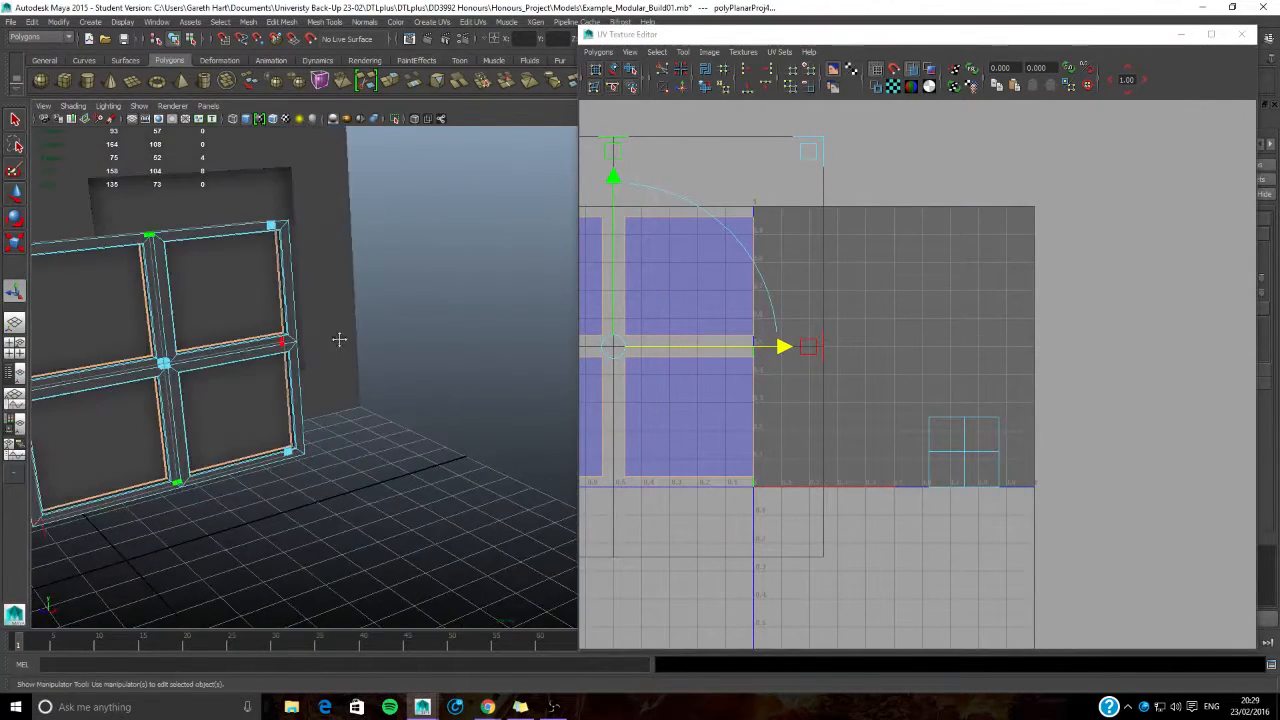
# - Select all front faces of the window's outer frame and crossbars
pyautogui.keyDown('alt'); pyautogui.moveTo(327, 335); pyautogui.dragTo(384, 346, button='middle'); pyautogui.keyUp('alt')
pyautogui.click(343, 294)
pyautogui.keyDown('shift'); pyautogui.click(404, 299); pyautogui.keyUp('shift')
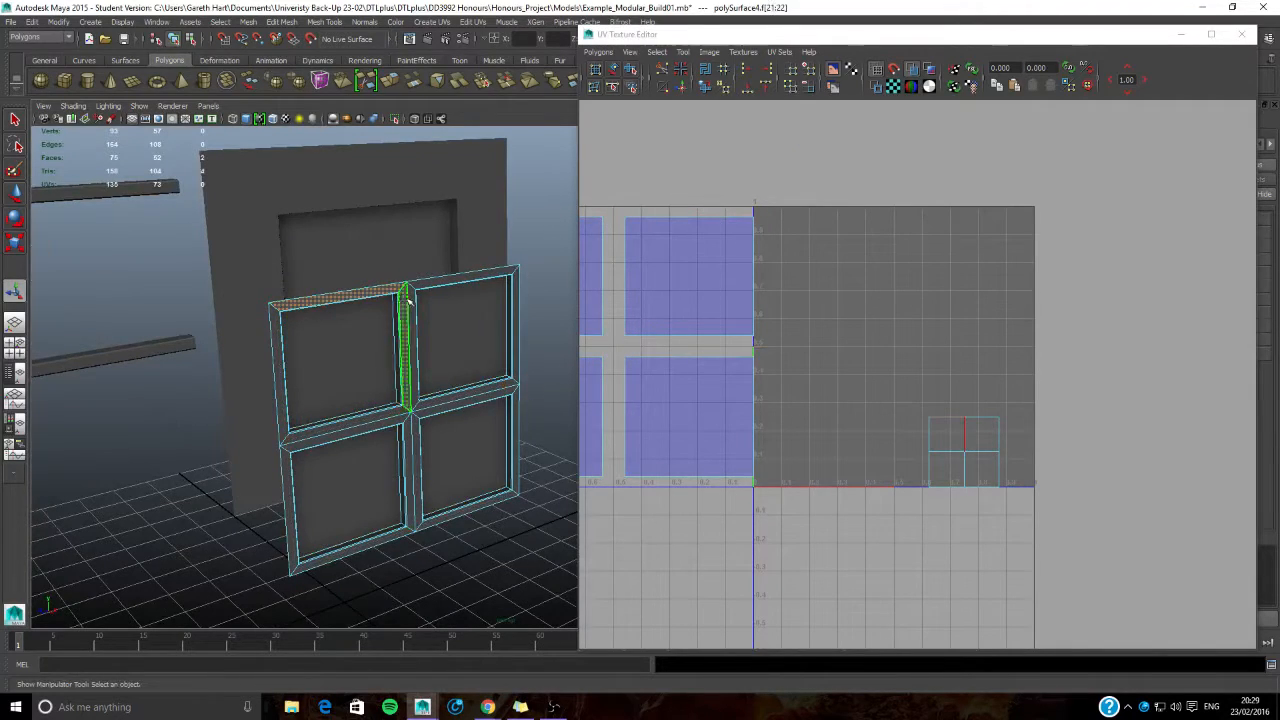
pyautogui.keyDown('shift'); pyautogui.click(412, 296); pyautogui.keyUp('shift')
pyautogui.keyDown('shift'); pyautogui.click(460, 279); pyautogui.keyUp('shift')
pyautogui.keyDown('shift'); pyautogui.click(517, 294); pyautogui.keyUp('shift')
pyautogui.keyDown('shift'); pyautogui.click(497, 387); pyautogui.keyUp('shift')
pyautogui.keyDown('shift'); pyautogui.click(357, 430); pyautogui.keyUp('shift')
pyautogui.keyDown('shift'); pyautogui.click(413, 470); pyautogui.keyUp('shift')
pyautogui.keyDown('shift'); pyautogui.click(280, 378); pyautogui.keyUp('shift')
pyautogui.keyDown('shift'); pyautogui.click(286, 514); pyautogui.keyUp('shift')
pyautogui.keyDown('shift'); pyautogui.click(343, 551); pyautogui.keyUp('shift')
pyautogui.keyDown('shift'); pyautogui.click(472, 510); pyautogui.keyUp('shift')
pyautogui.keyDown('shift'); pyautogui.click(519, 456); pyautogui.keyUp('shift')
# - Add the inner side faces around the upper-right pane to the frame selection
pyautogui.scroll(5, 481, 400)
pyautogui.keyDown('shift'); pyautogui.click(479, 392); pyautogui.keyUp('shift')
pyautogui.keyDown('shift'); pyautogui.click(514, 364); pyautogui.keyUp('shift')
pyautogui.keyDown('alt'); pyautogui.moveTo(371, 214); pyautogui.dragTo(448, 445, button='middle'); pyautogui.keyUp('alt')
pyautogui.keyDown('alt'); pyautogui.moveTo(472, 462); pyautogui.dragTo(432, 440); pyautogui.keyUp('alt')
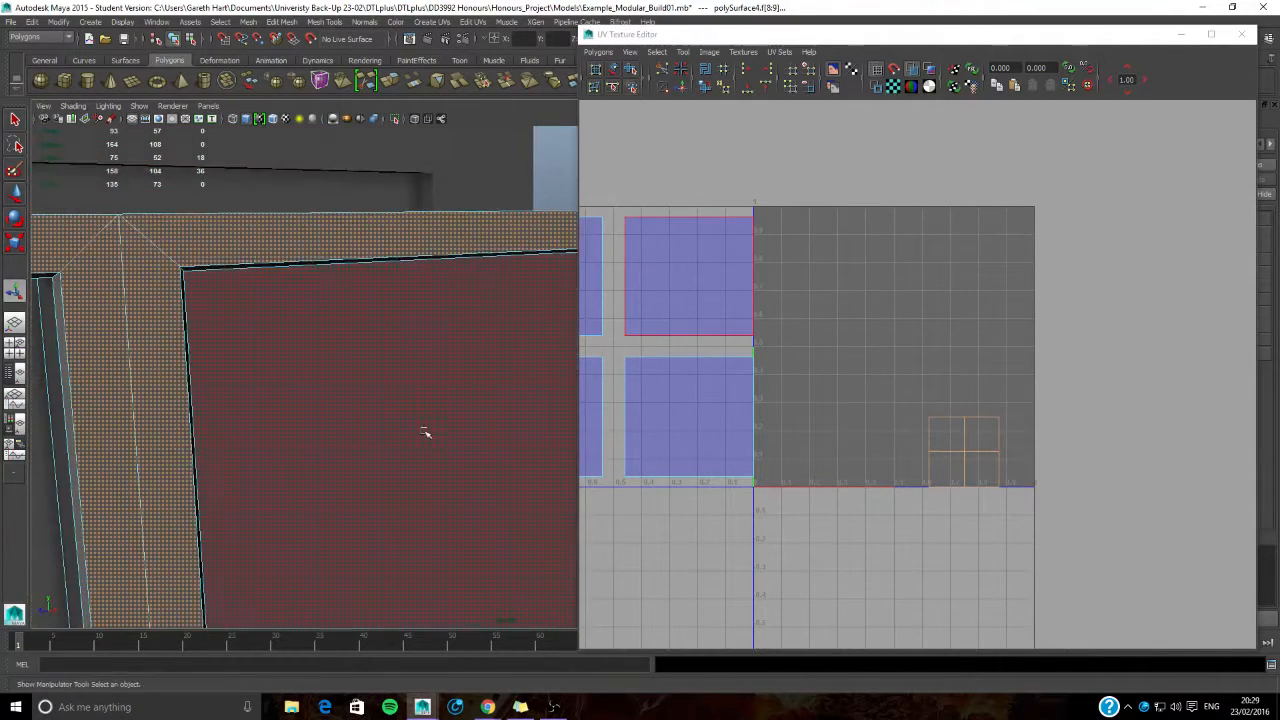
pyautogui.scroll(-5, 432, 440)
pyautogui.keyDown('shift'); pyautogui.click(397, 331); pyautogui.keyUp('shift')
pyautogui.keyDown('alt'); pyautogui.moveTo(397, 331); pyautogui.dragTo(363, 426); pyautogui.keyUp('alt')
pyautogui.keyDown('alt'); pyautogui.moveTo(160, 402); pyautogui.dragTo(316, 395, button='middle'); pyautogui.keyUp('alt')
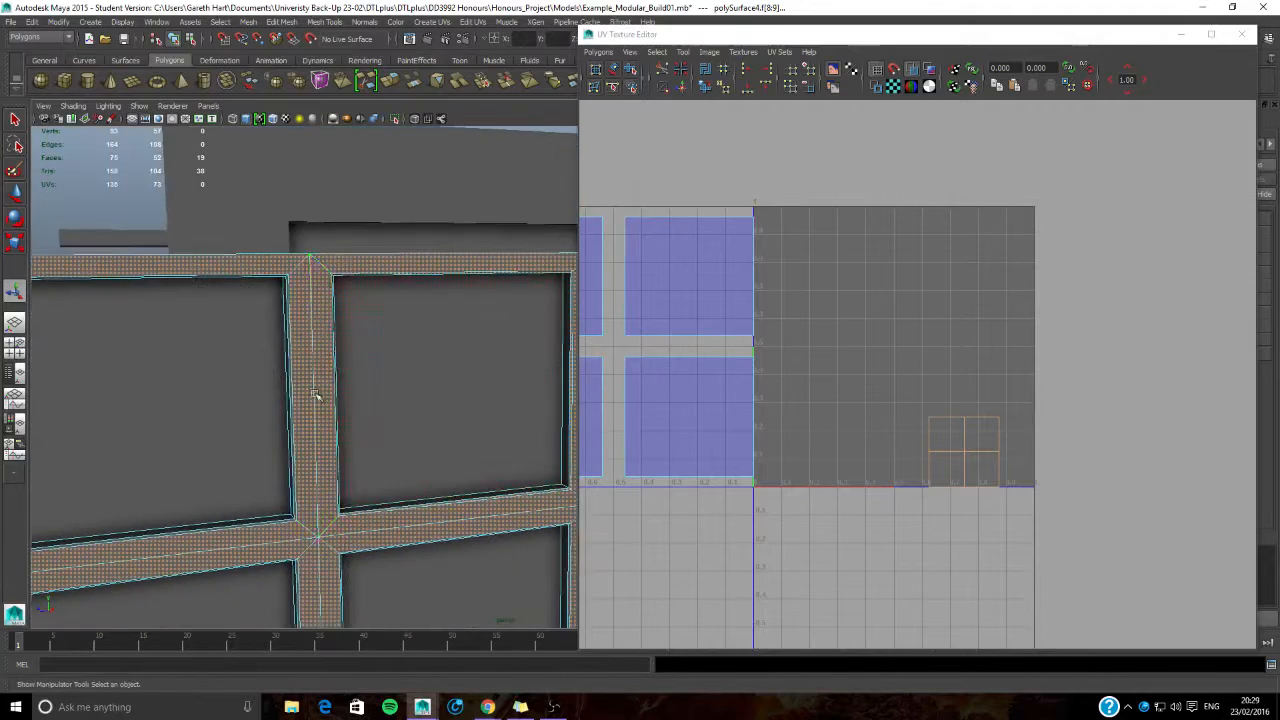
# - Add the inner side faces around the upper-left pane to the frame selection
pyautogui.keyDown('alt'); pyautogui.moveTo(268, 404); pyautogui.dragTo(297, 426); pyautogui.keyUp('alt')
pyautogui.keyDown('alt'); pyautogui.moveTo(297, 426); pyautogui.dragTo(265, 379, button='middle'); pyautogui.keyUp('alt')
pyautogui.scroll(5, 400, 390)
pyautogui.keyDown('shift'); pyautogui.click(285, 398); pyautogui.keyUp('shift')
pyautogui.keyDown('alt'); pyautogui.moveTo(237, 394); pyautogui.dragTo(257, 394); pyautogui.keyUp('alt')
pyautogui.scroll(-5, 340, 394)
pyautogui.scroll(5, 421, 408)
pyautogui.keyDown('alt'); pyautogui.moveTo(340, 400); pyautogui.dragTo(429, 354); pyautogui.keyUp('alt')
pyautogui.keyDown('shift'); pyautogui.click(390, 397); pyautogui.keyUp('shift')
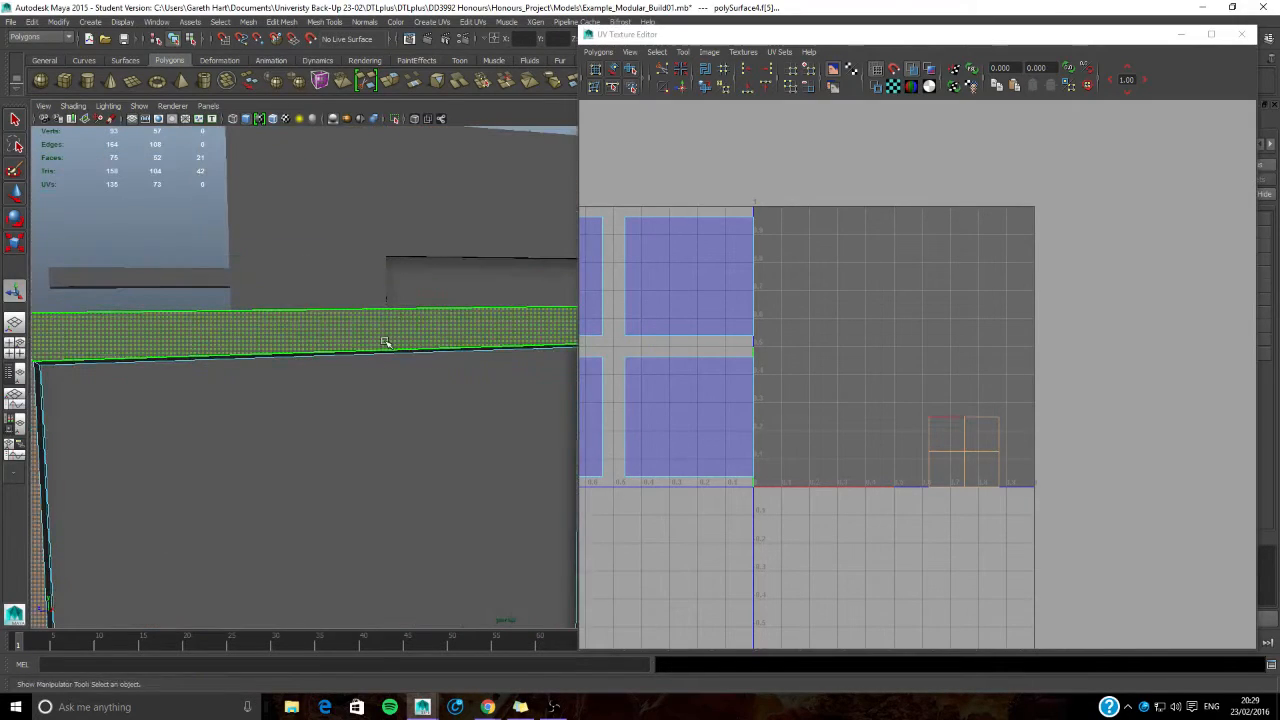
pyautogui.keyDown('shift'); pyautogui.click(386, 354); pyautogui.keyUp('shift')
pyautogui.keyDown('alt'); pyautogui.moveTo(390, 425); pyautogui.dragTo(360, 465); pyautogui.keyUp('alt')
pyautogui.keyDown('shift'); pyautogui.click(412, 409); pyautogui.keyUp('shift')
pyautogui.keyDown('shift'); pyautogui.click(486, 507); pyautogui.keyUp('shift')
# - Add the inner side faces around the lower-left pane to the frame selection
pyautogui.keyDown('alt'); pyautogui.moveTo(502, 576); pyautogui.dragTo(440, 411, button='middle'); pyautogui.keyUp('alt')
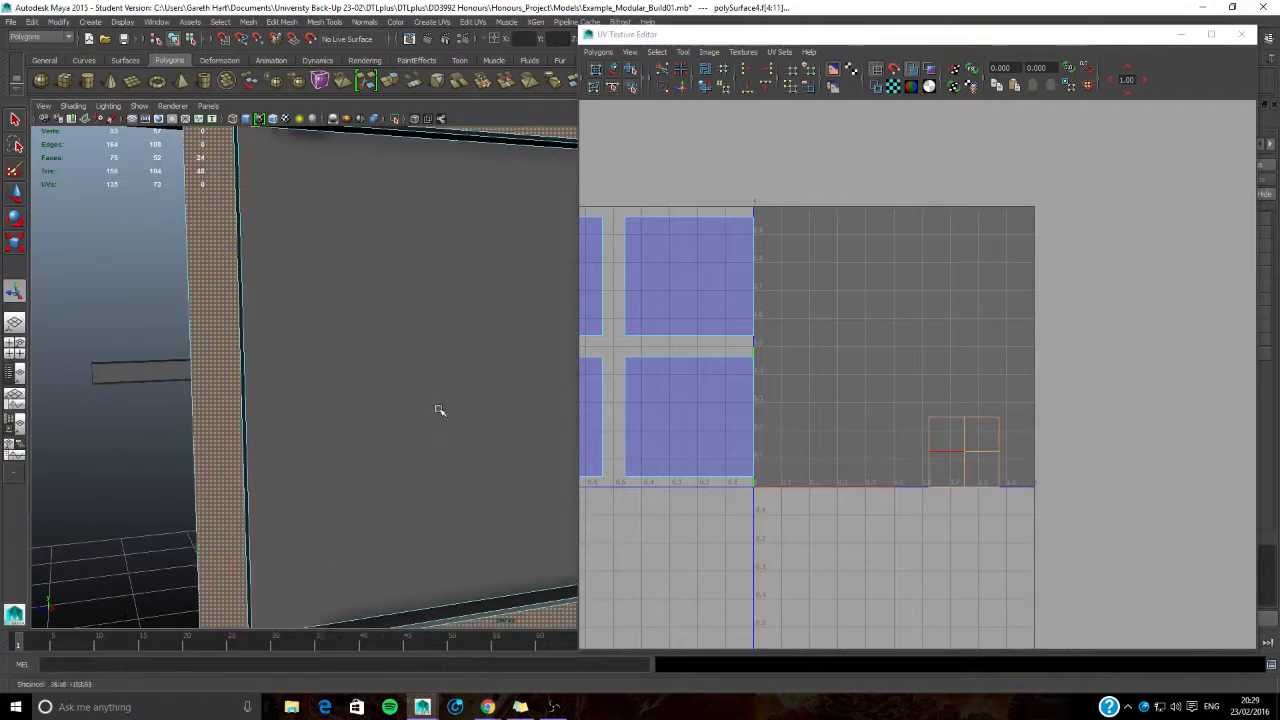
pyautogui.keyDown('shift'); pyautogui.click(242, 400); pyautogui.keyUp('shift')
pyautogui.keyDown('shift'); pyautogui.click(427, 131); pyautogui.keyUp('shift')
pyautogui.keyDown('alt'); pyautogui.moveTo(400, 345); pyautogui.dragTo(352, 378, button='middle'); pyautogui.keyUp('alt')
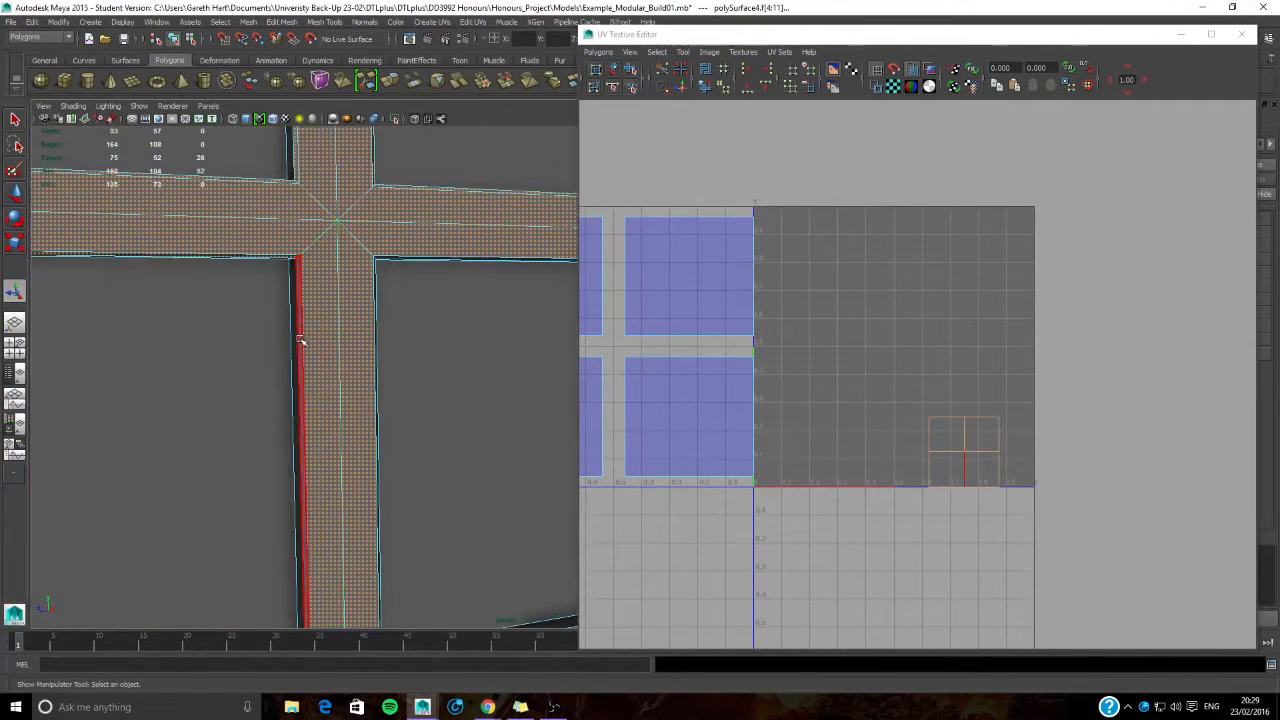
pyautogui.keyDown('shift'); pyautogui.click(303, 341); pyautogui.keyUp('shift')
pyautogui.keyDown('alt'); pyautogui.moveTo(303, 341); pyautogui.dragTo(346, 420, button='middle'); pyautogui.keyUp('alt')
pyautogui.keyDown('shift'); pyautogui.click(352, 478); pyautogui.keyUp('shift')
# - Add the inner side faces around the lower-right pane to complete the frame selection
pyautogui.keyDown('alt'); pyautogui.moveTo(352, 478); pyautogui.dragTo(272, 500, button='middle'); pyautogui.keyUp('alt')
pyautogui.keyDown('shift'); pyautogui.click(344, 441); pyautogui.keyUp('shift')
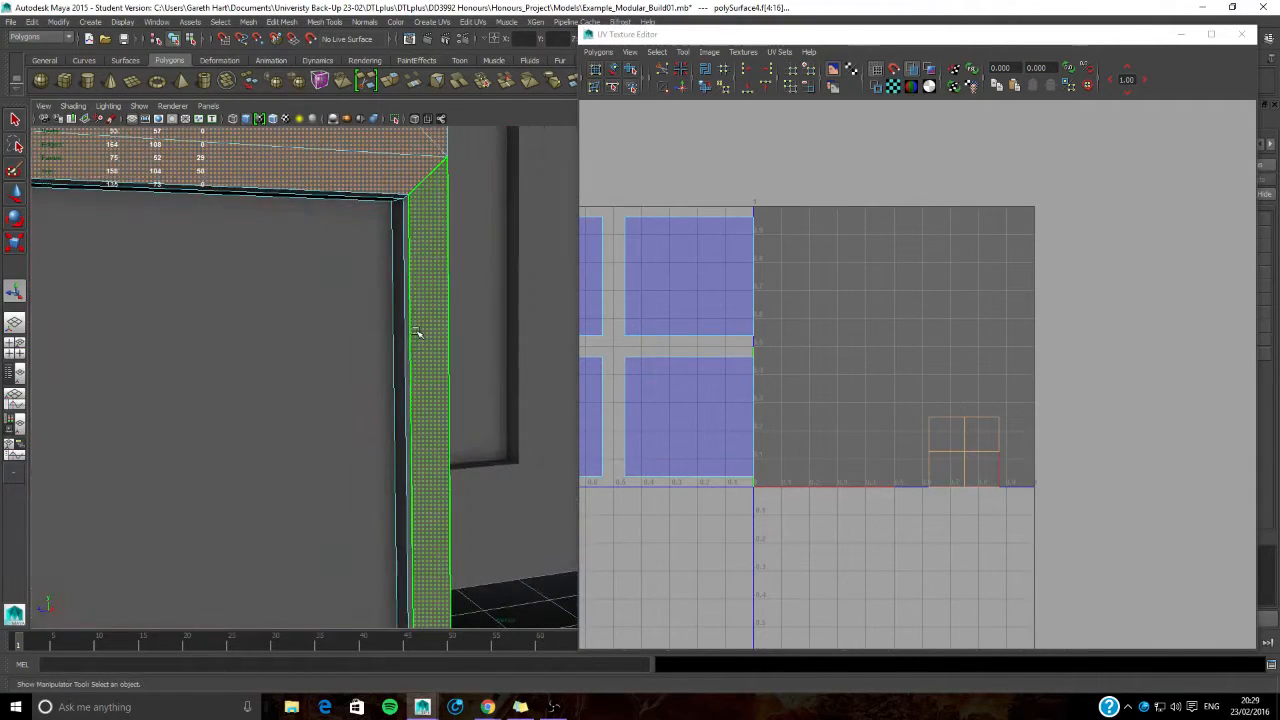
pyautogui.keyDown('shift'); pyautogui.click(410, 330); pyautogui.keyUp('shift')
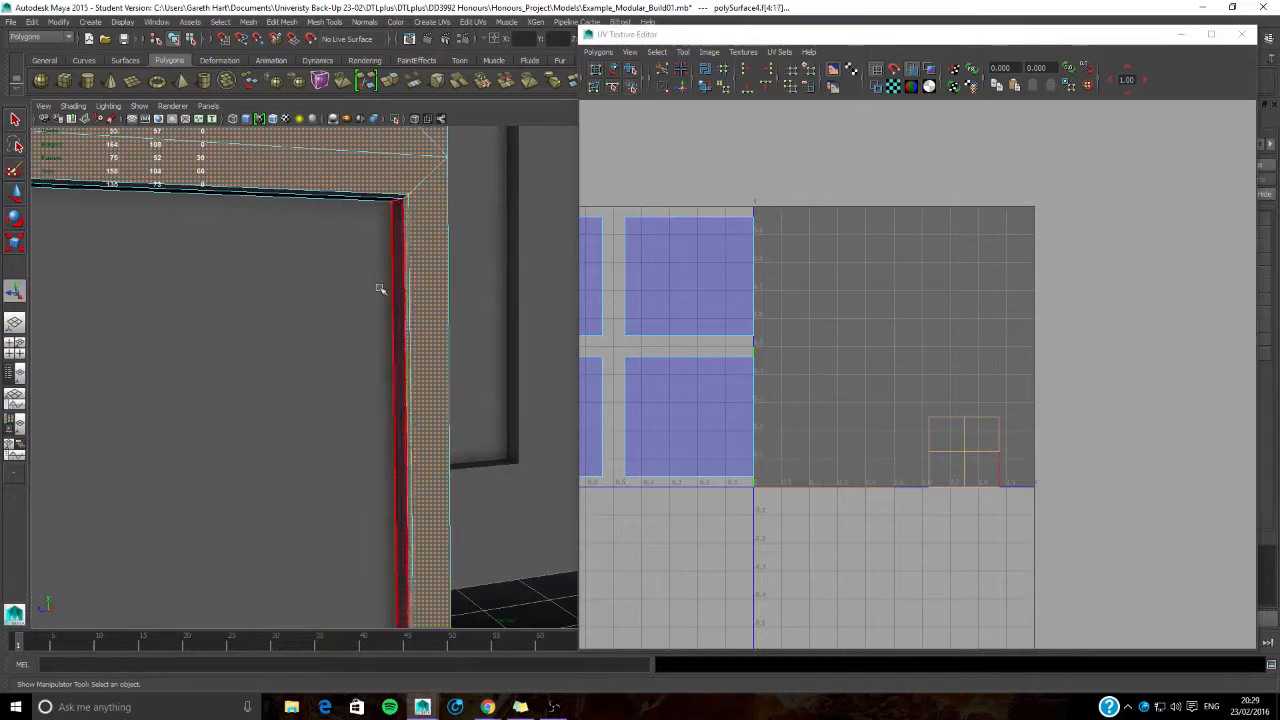
pyautogui.keyDown('shift'); pyautogui.click(361, 198); pyautogui.keyUp('shift')
pyautogui.keyDown('alt'); pyautogui.moveTo(190, 325); pyautogui.dragTo(445, 300, button='middle'); pyautogui.keyUp('alt')
pyautogui.keyDown('alt'); pyautogui.moveTo(388, 335); pyautogui.dragTo(320, 326, button='middle'); pyautogui.keyUp('alt')
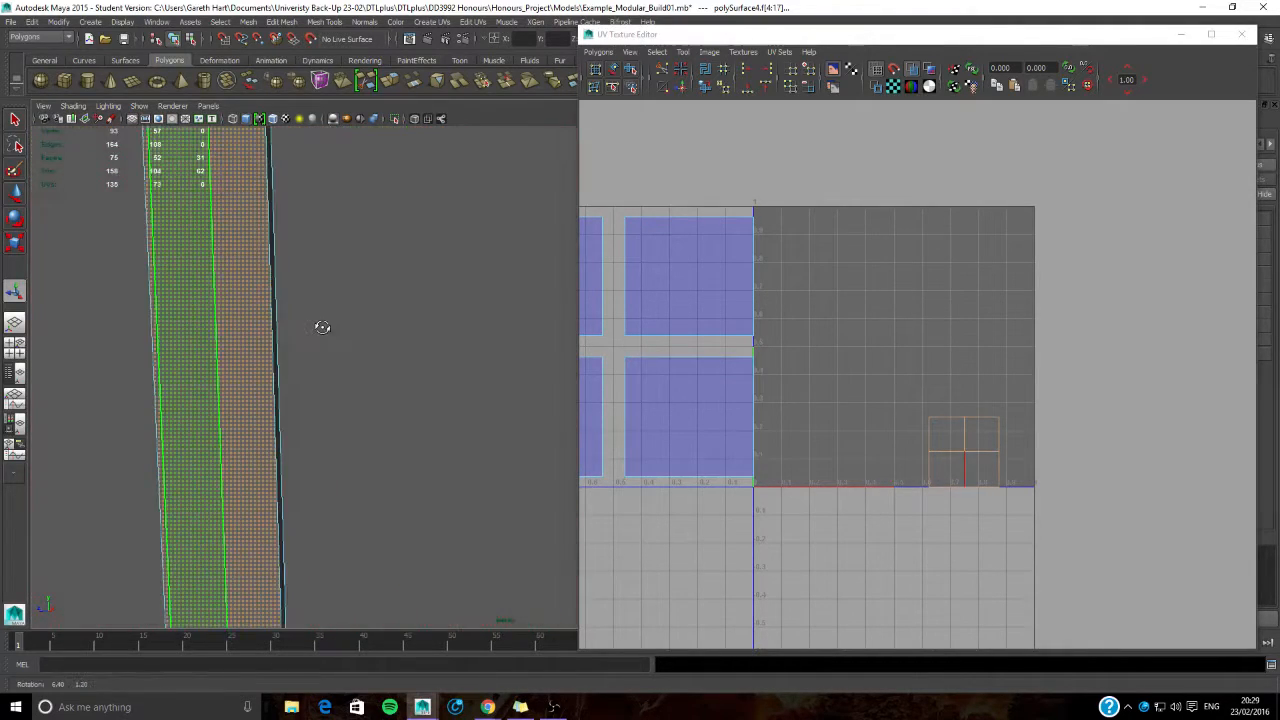
pyautogui.keyDown('shift'); pyautogui.click(275, 354); pyautogui.keyUp('shift')
pyautogui.scroll(-8, 289, 351)
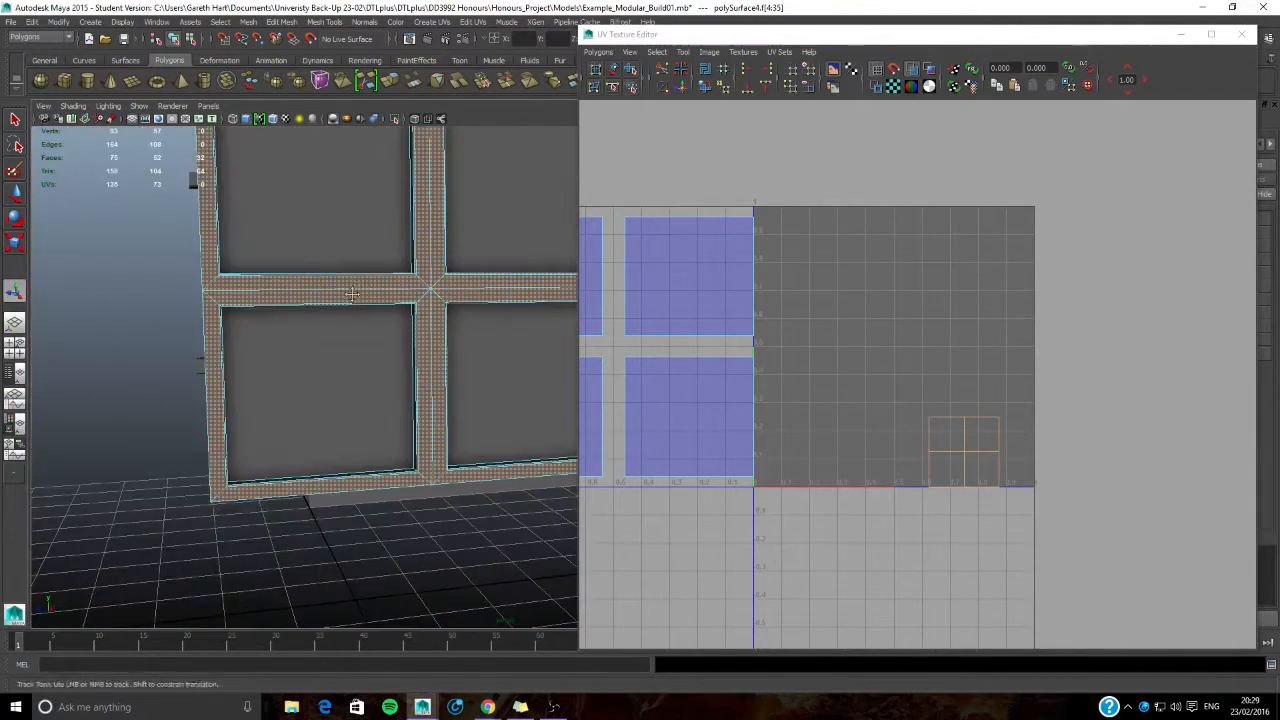
pyautogui.keyDown('alt'); pyautogui.moveTo(424, 262); pyautogui.dragTo(282, 341, button='middle'); pyautogui.keyUp('alt')
pyautogui.keyDown('alt'); pyautogui.moveTo(301, 368); pyautogui.dragTo(408, 428); pyautogui.keyUp('alt')
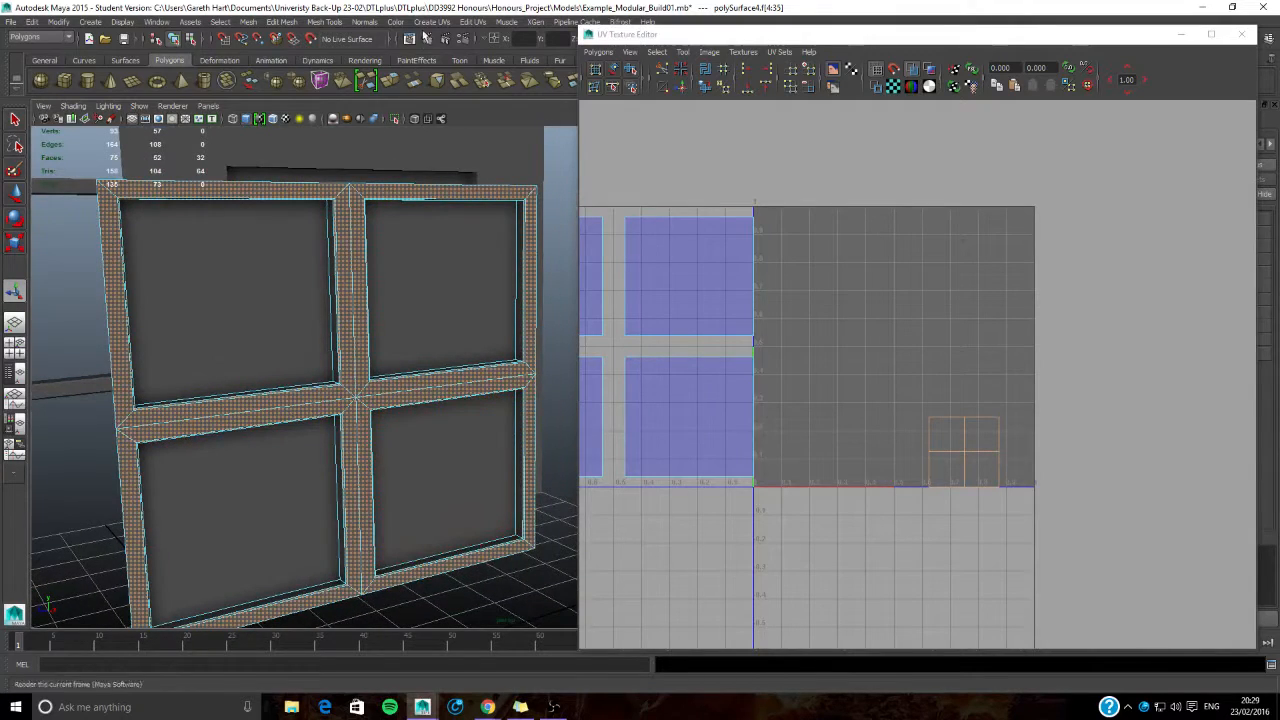
# - Planar-map the selected window frame faces from the X axis, fitted to the bounding box with the width/height ratio kept
pyautogui.click(428, 22)
pyautogui.click(551, 41)
pyautogui.keyDown('alt'); pyautogui.moveTo(423, 357); pyautogui.dragTo(408, 380); pyautogui.keyUp('alt')
pyautogui.keyDown('alt'); pyautogui.moveTo(316, 407); pyautogui.dragTo(237, 208); pyautogui.keyUp('alt')
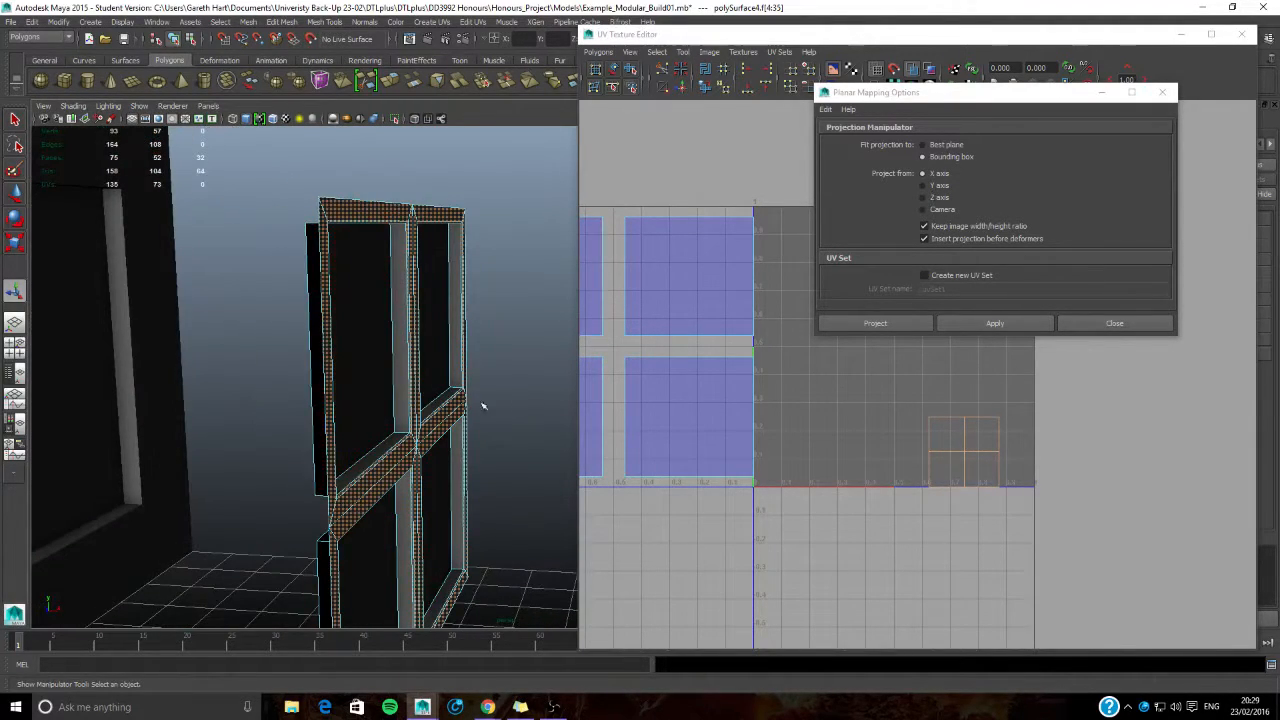
pyautogui.click(990, 325)
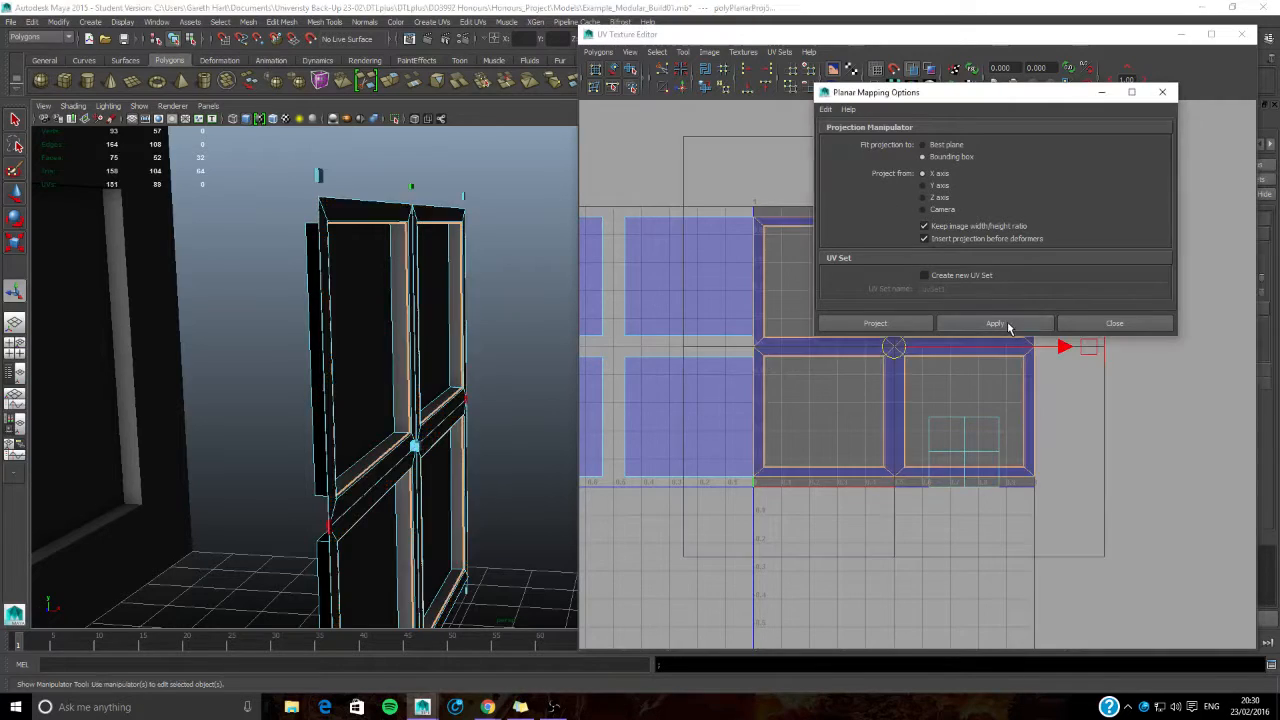
pyautogui.click(1097, 325)
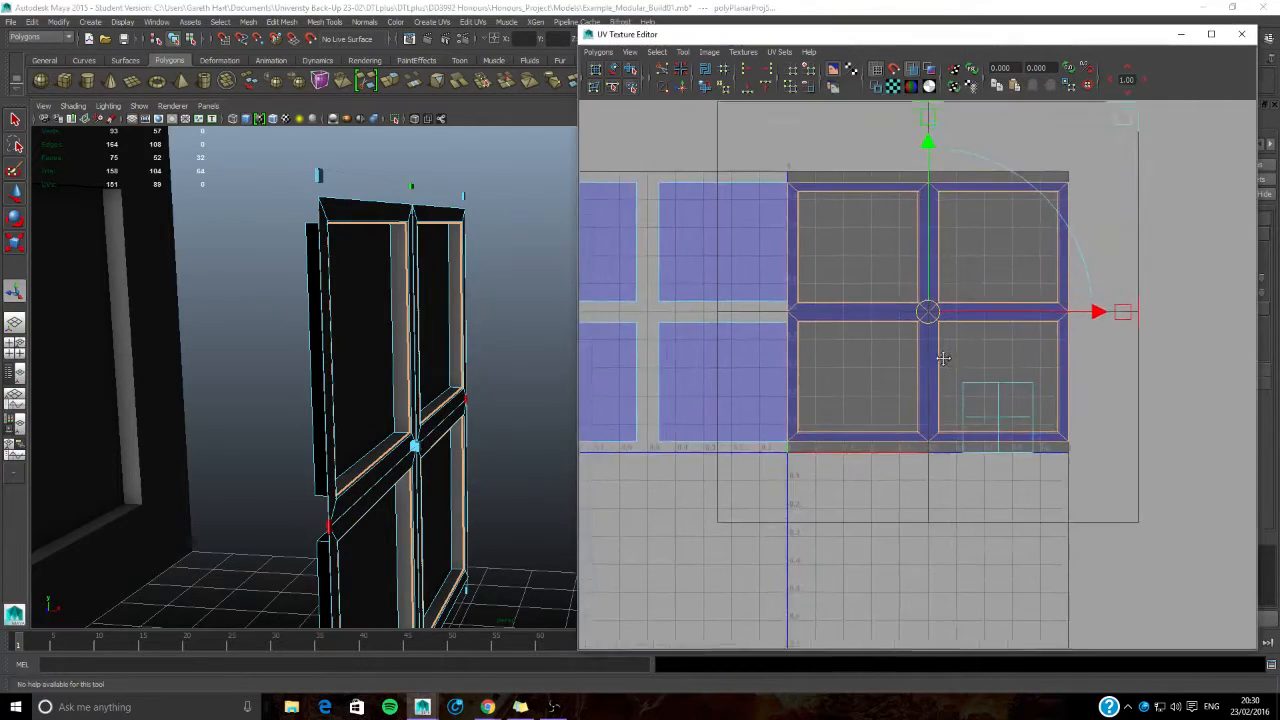
# - Move the frame's UV shell out of the 0–1 tile to the empty area on its right
pyautogui.keyDown('alt'); pyautogui.moveTo(934, 357); pyautogui.dragTo(876, 411, button='middle'); pyautogui.keyUp('alt')
pyautogui.moveTo(1029, 367); pyautogui.dragTo(1276, 370)
pyautogui.keyDown('alt'); pyautogui.moveTo(996, 390); pyautogui.dragTo(825, 389, button='middle'); pyautogui.keyUp('alt')
pyautogui.moveTo(1120, 371); pyautogui.dragTo(1170, 370)
# - Select the horizontal inner faces above and below the two right-hand panes
pyautogui.keyDown('alt'); pyautogui.moveTo(560, 449); pyautogui.dragTo(220, 429); pyautogui.keyUp('alt')
pyautogui.keyDown('alt'); pyautogui.moveTo(323, 366); pyautogui.dragTo(461, 185); pyautogui.keyUp('alt')
pyautogui.click(478, 158)
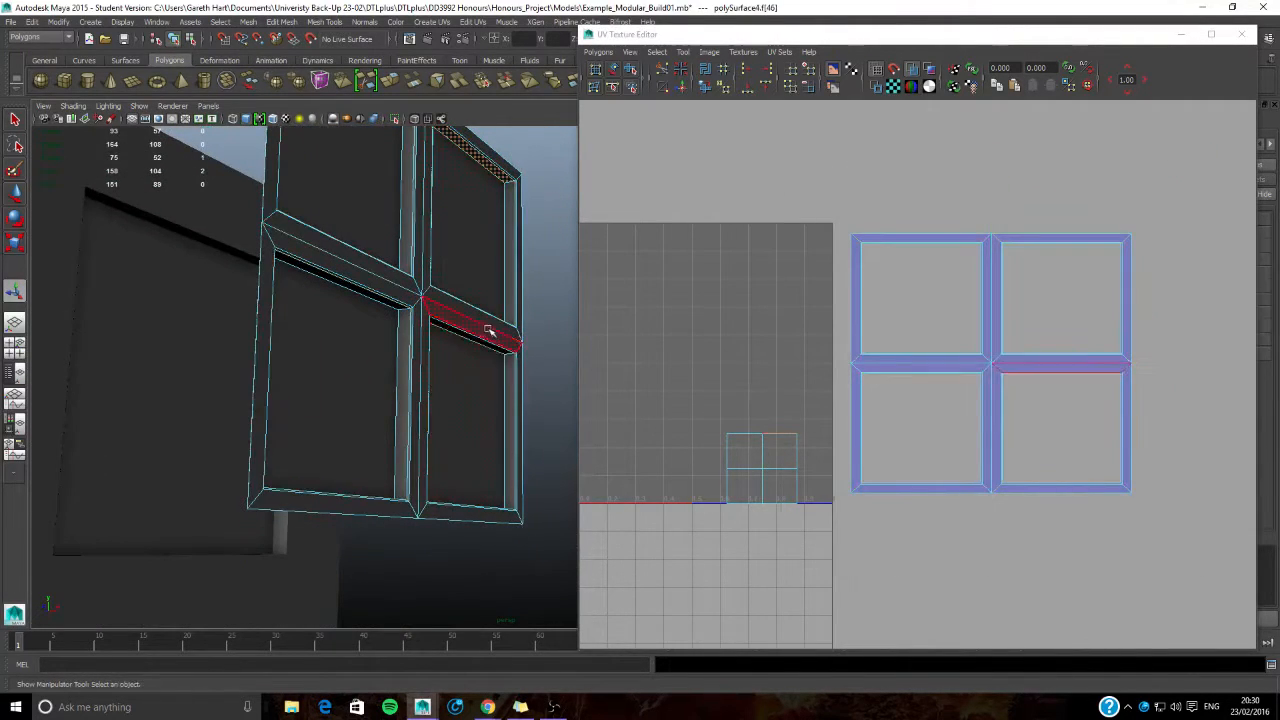
pyautogui.keyDown('alt'); pyautogui.moveTo(488, 352); pyautogui.dragTo(457, 374); pyautogui.keyUp('alt')
pyautogui.keyDown('shift'); pyautogui.click(385, 487); pyautogui.keyUp('shift')
pyautogui.keyDown('alt'); pyautogui.moveTo(402, 550); pyautogui.dragTo(429, 477); pyautogui.keyUp('alt')
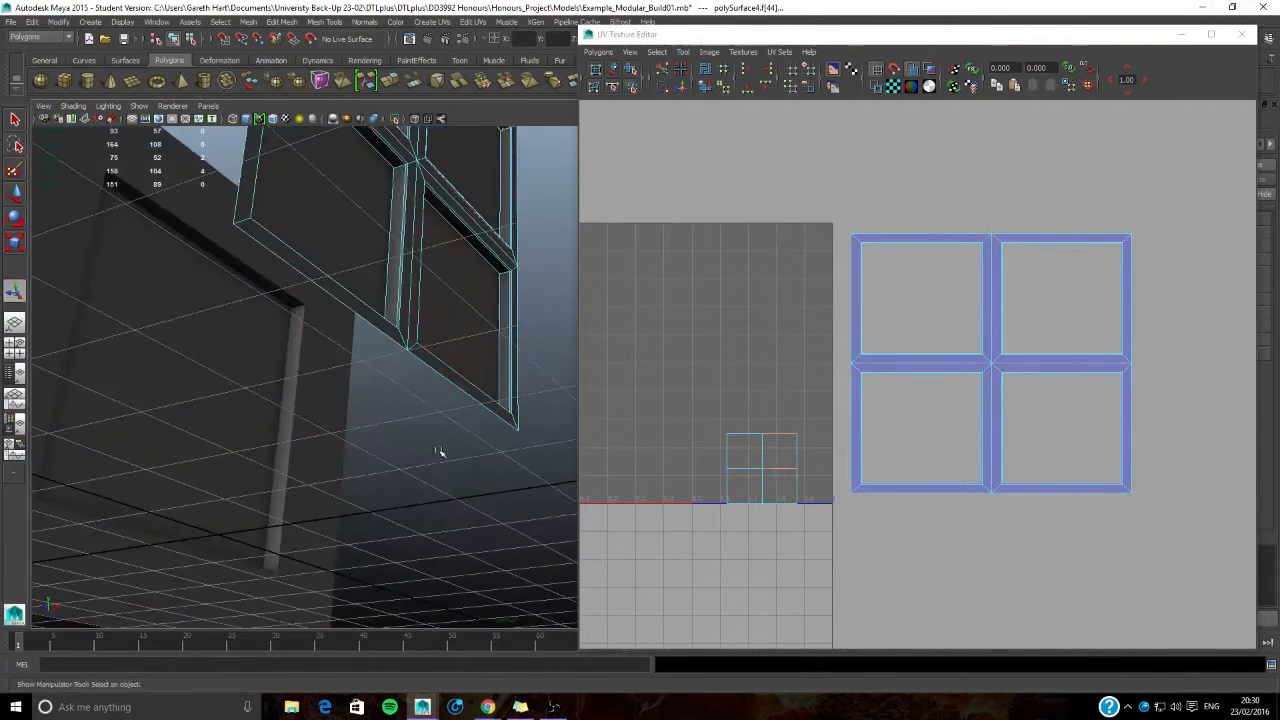
pyautogui.keyDown('shift'); pyautogui.click(477, 238); pyautogui.keyUp('shift')
pyautogui.keyDown('alt'); pyautogui.moveTo(468, 325); pyautogui.dragTo(448, 460); pyautogui.keyUp('alt')
pyautogui.keyDown('alt'); pyautogui.moveTo(448, 460); pyautogui.dragTo(432, 309, button='middle'); pyautogui.keyUp('alt')
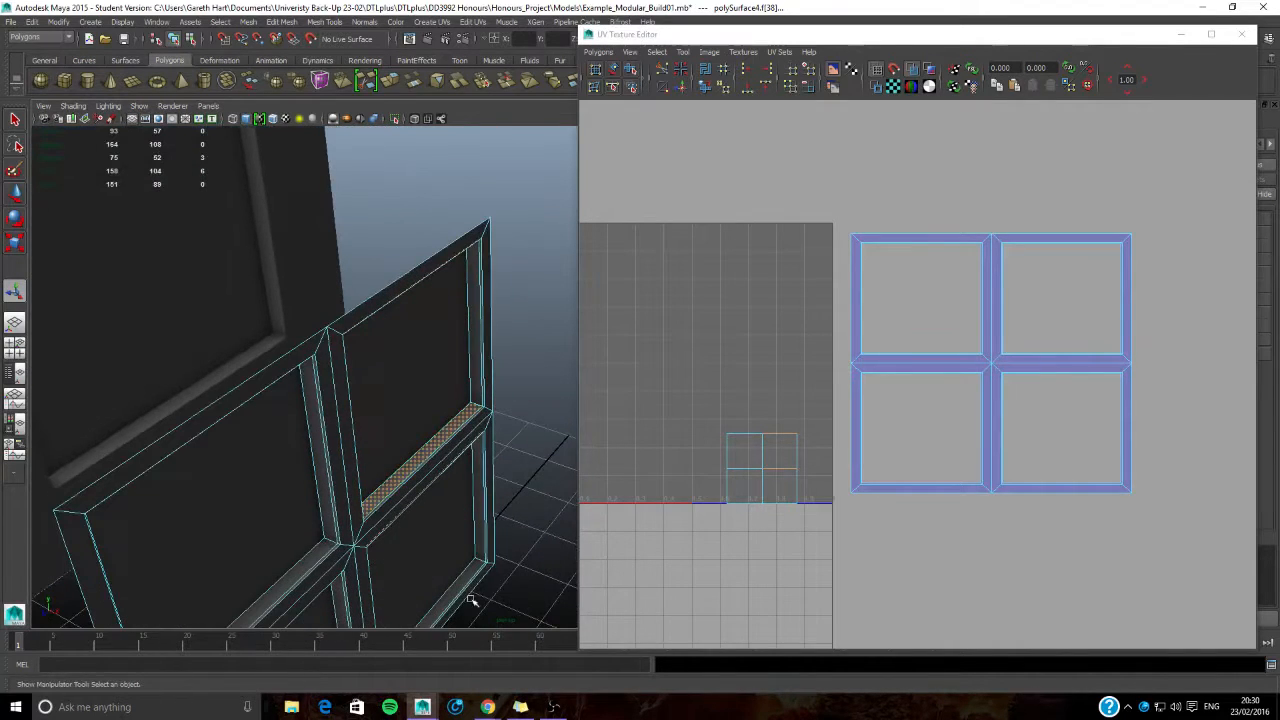
pyautogui.keyDown('shift'); pyautogui.click(457, 588); pyautogui.keyUp('shift')
pyautogui.keyDown('alt'); pyautogui.moveTo(429, 573); pyautogui.dragTo(465, 522, button='middle'); pyautogui.keyUp('alt')
# - Add the horizontal inner faces above and below the two left-hand panes to the selection
pyautogui.keyDown('alt'); pyautogui.moveTo(430, 430); pyautogui.dragTo(385, 161); pyautogui.keyUp('alt')
pyautogui.keyDown('alt'); pyautogui.moveTo(385, 161); pyautogui.dragTo(386, 243, button='middle'); pyautogui.keyUp('alt')
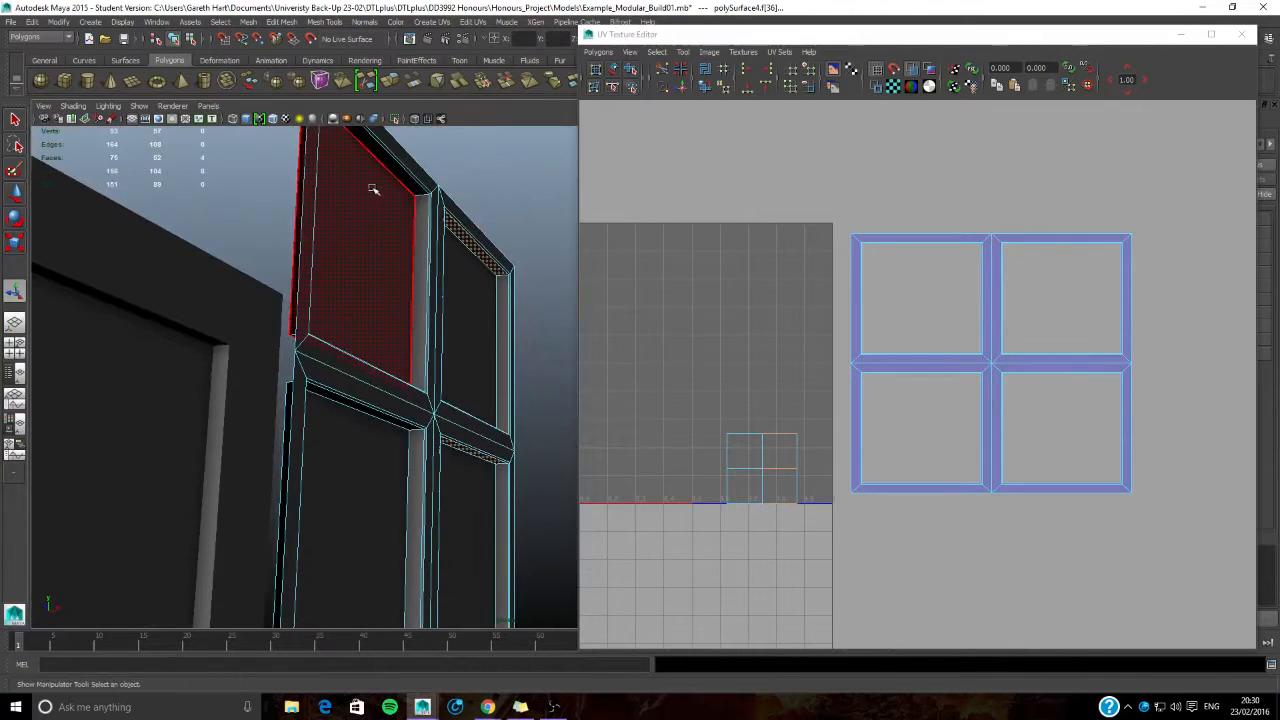
pyautogui.keyDown('shift'); pyautogui.click(395, 167); pyautogui.keyUp('shift')
pyautogui.keyDown('alt'); pyautogui.moveTo(391, 185); pyautogui.dragTo(378, 312); pyautogui.keyUp('alt')
pyautogui.keyDown('alt'); pyautogui.moveTo(378, 312); pyautogui.dragTo(385, 308, button='middle'); pyautogui.keyUp('alt')
pyautogui.keyDown('alt'); pyautogui.moveTo(385, 308); pyautogui.dragTo(417, 366); pyautogui.keyUp('alt')
pyautogui.keyDown('shift'); pyautogui.click(334, 440); pyautogui.keyUp('shift')
pyautogui.keyDown('shift'); pyautogui.click(418, 138); pyautogui.keyUp('shift')
pyautogui.keyDown('alt'); pyautogui.moveTo(418, 138); pyautogui.dragTo(368, 495); pyautogui.keyUp('alt')
pyautogui.keyDown('shift'); pyautogui.click(367, 540); pyautogui.keyUp('shift')
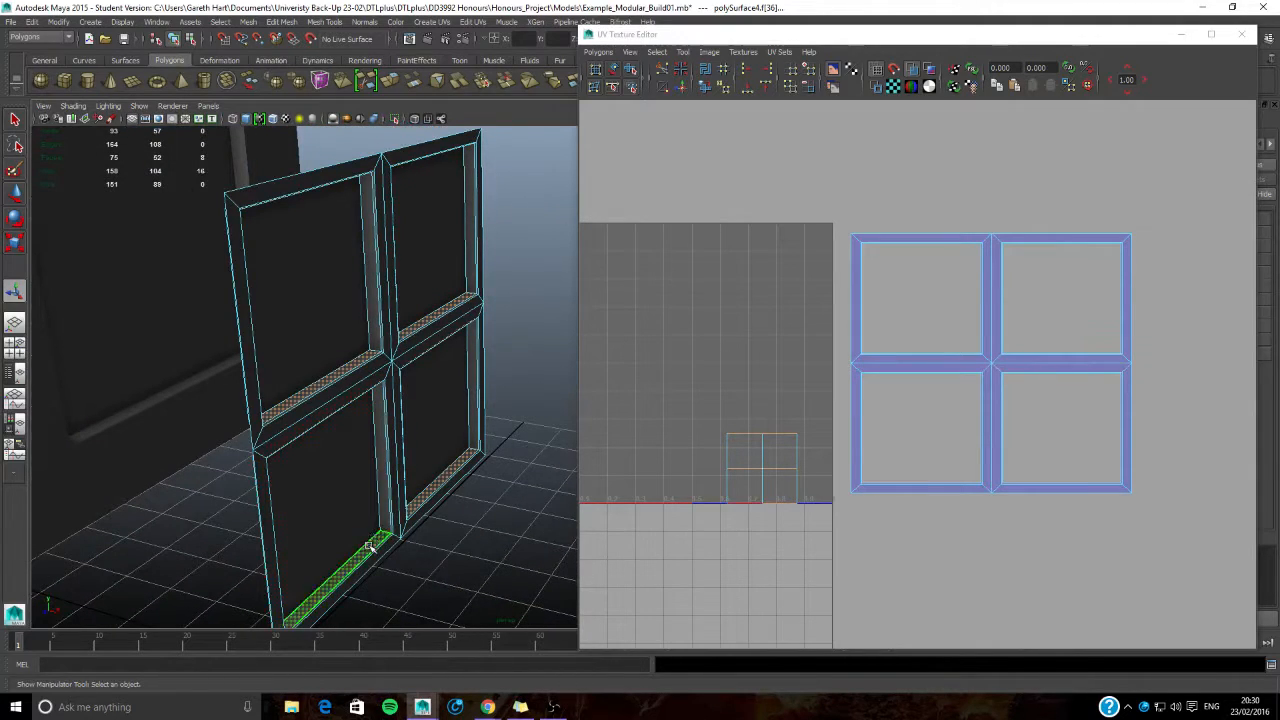
# - Planar-map the selected horizontal inner faces from the Y axis and move their UV strips toward the tile's left side
pyautogui.click(443, 24)
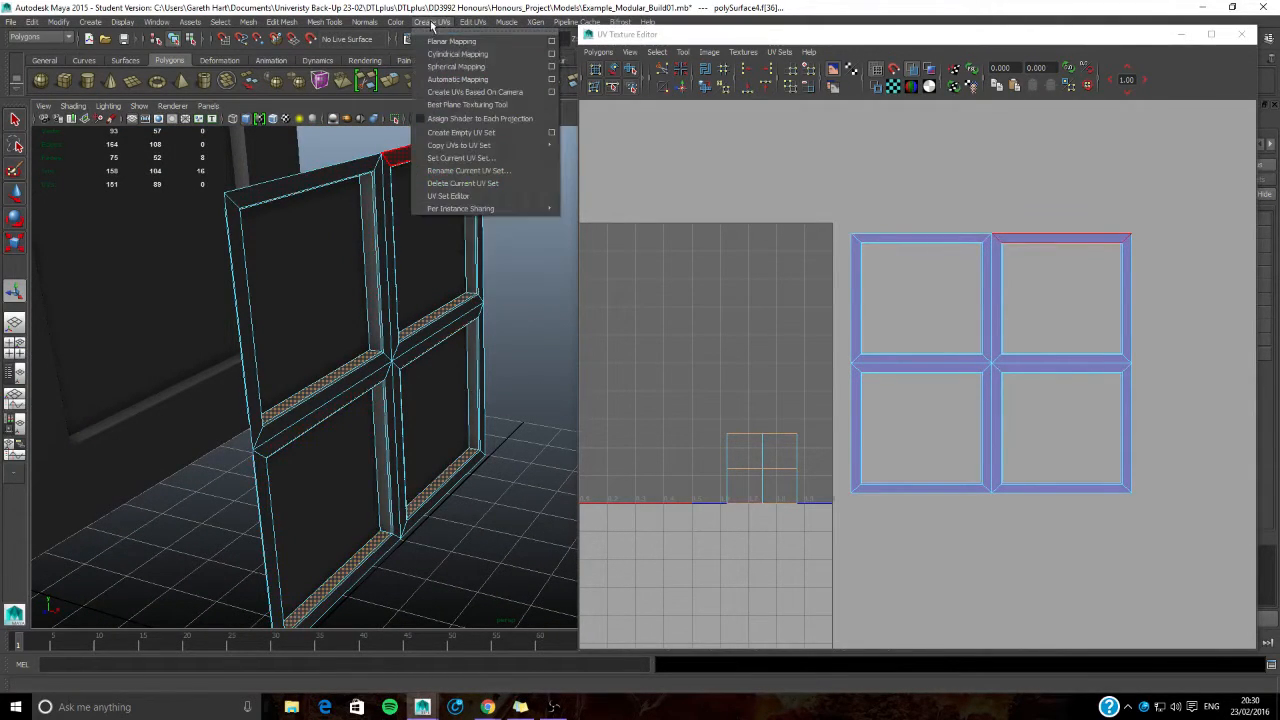
pyautogui.click(557, 40)
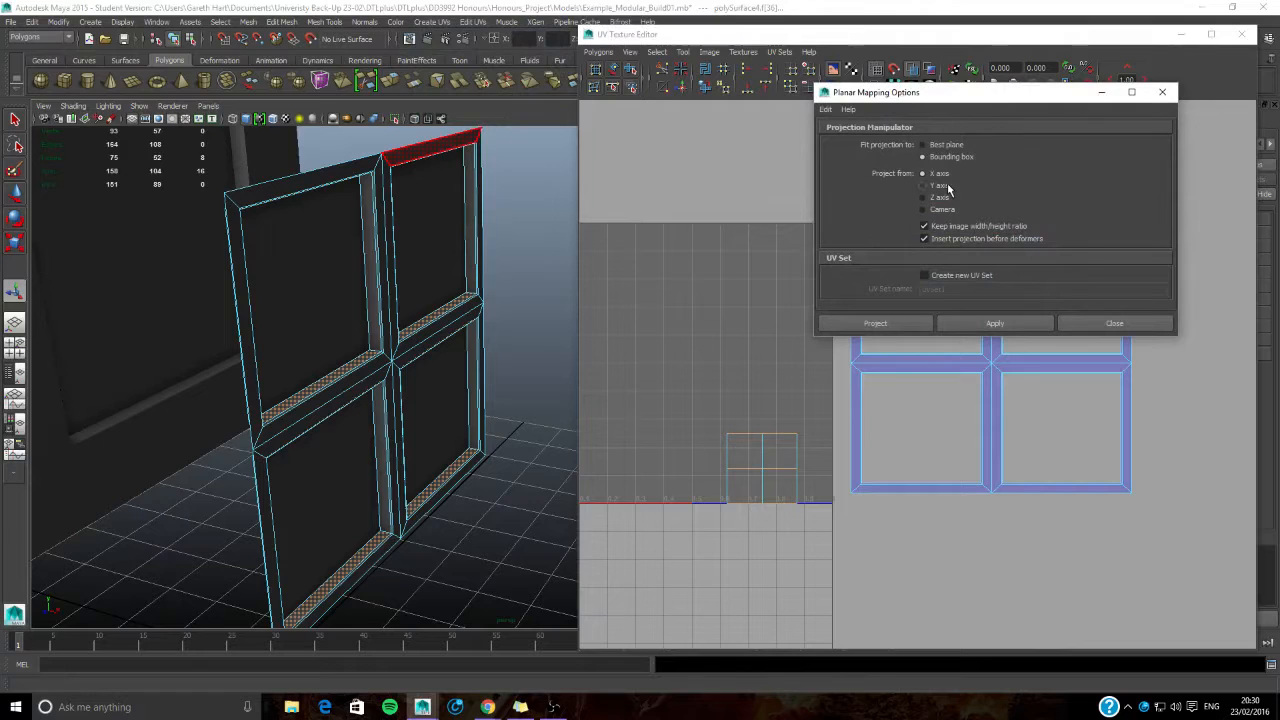
pyautogui.click(1006, 323)
pyautogui.click(1113, 323)
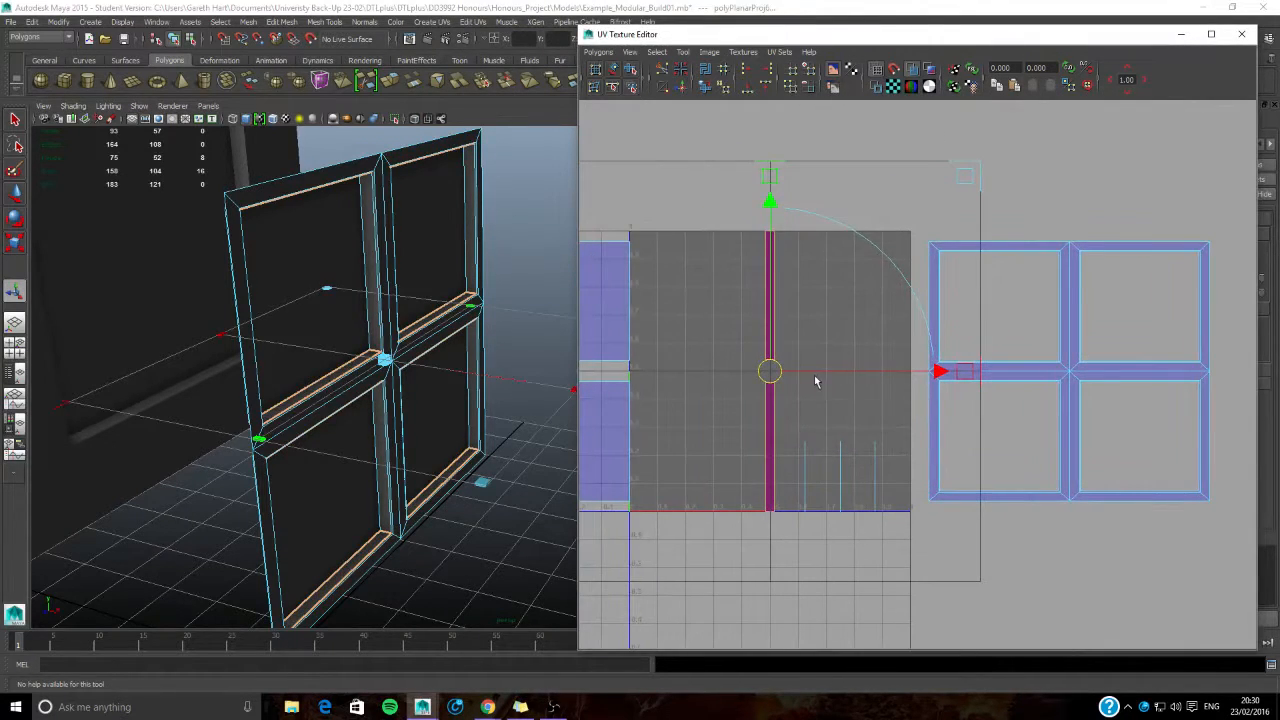
pyautogui.keyDown('alt'); pyautogui.moveTo(498, 400); pyautogui.dragTo(477, 400); pyautogui.keyUp('alt')
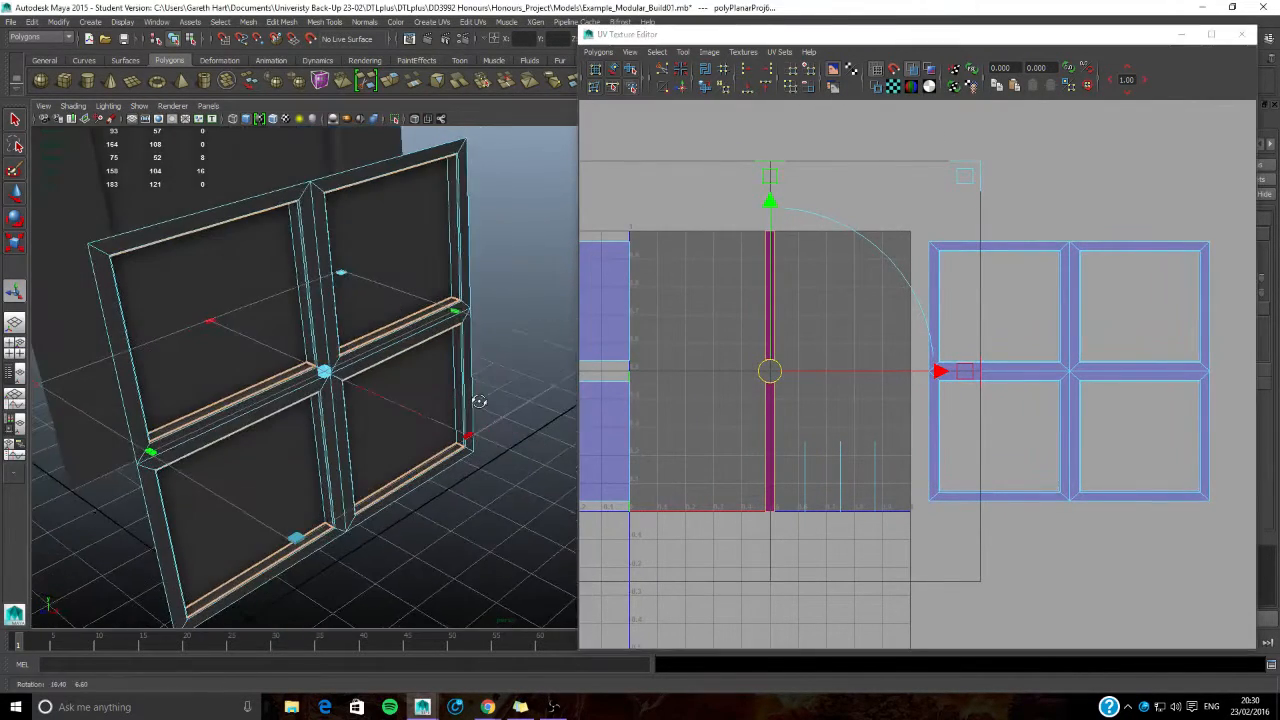
pyautogui.moveTo(935, 374); pyautogui.dragTo(830, 376)
# - Select the vertical inner side faces of the two upper panes
pyautogui.click(457, 235)
pyautogui.keyDown('alt'); pyautogui.moveTo(463, 245); pyautogui.dragTo(358, 280); pyautogui.keyUp('alt')
pyautogui.keyDown('alt'); pyautogui.moveTo(320, 245); pyautogui.dragTo(360, 277, button='middle'); pyautogui.keyUp('alt')
pyautogui.keyDown('shift'); pyautogui.click(365, 260); pyautogui.keyUp('shift')
pyautogui.keyDown('shift'); pyautogui.click(218, 231); pyautogui.keyUp('shift')
pyautogui.keyDown('alt'); pyautogui.moveTo(206, 257); pyautogui.dragTo(291, 309); pyautogui.keyUp('alt')
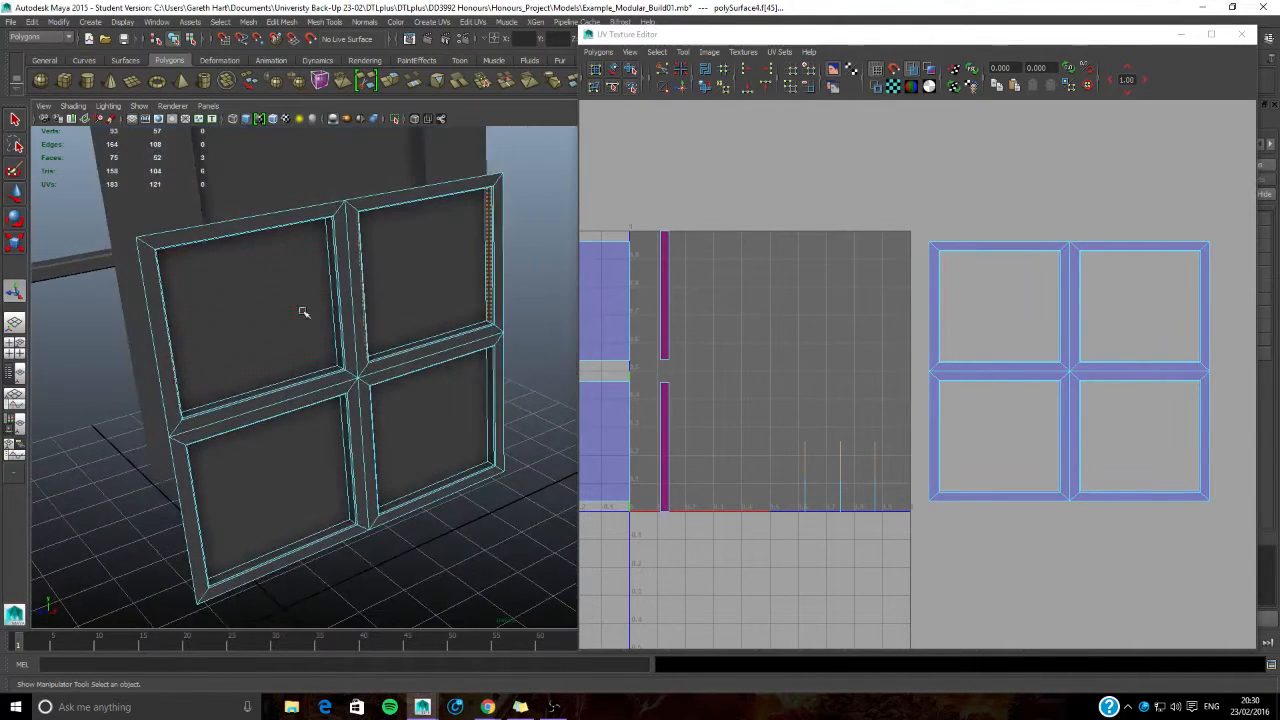
pyautogui.keyDown('shift'); pyautogui.click(337, 312); pyautogui.keyUp('shift')
# - Add the vertical inner side faces of the two lower panes to the selection
pyautogui.keyDown('shift'); pyautogui.click(489, 397); pyautogui.keyUp('shift')
pyautogui.keyDown('alt'); pyautogui.moveTo(474, 408); pyautogui.dragTo(368, 470); pyautogui.keyUp('alt')
pyautogui.keyDown('shift'); pyautogui.click(361, 385); pyautogui.keyUp('shift')
pyautogui.keyDown('alt'); pyautogui.moveTo(290, 412); pyautogui.dragTo(390, 440); pyautogui.keyUp('alt')
pyautogui.keyDown('shift'); pyautogui.click(182, 405); pyautogui.keyUp('shift')
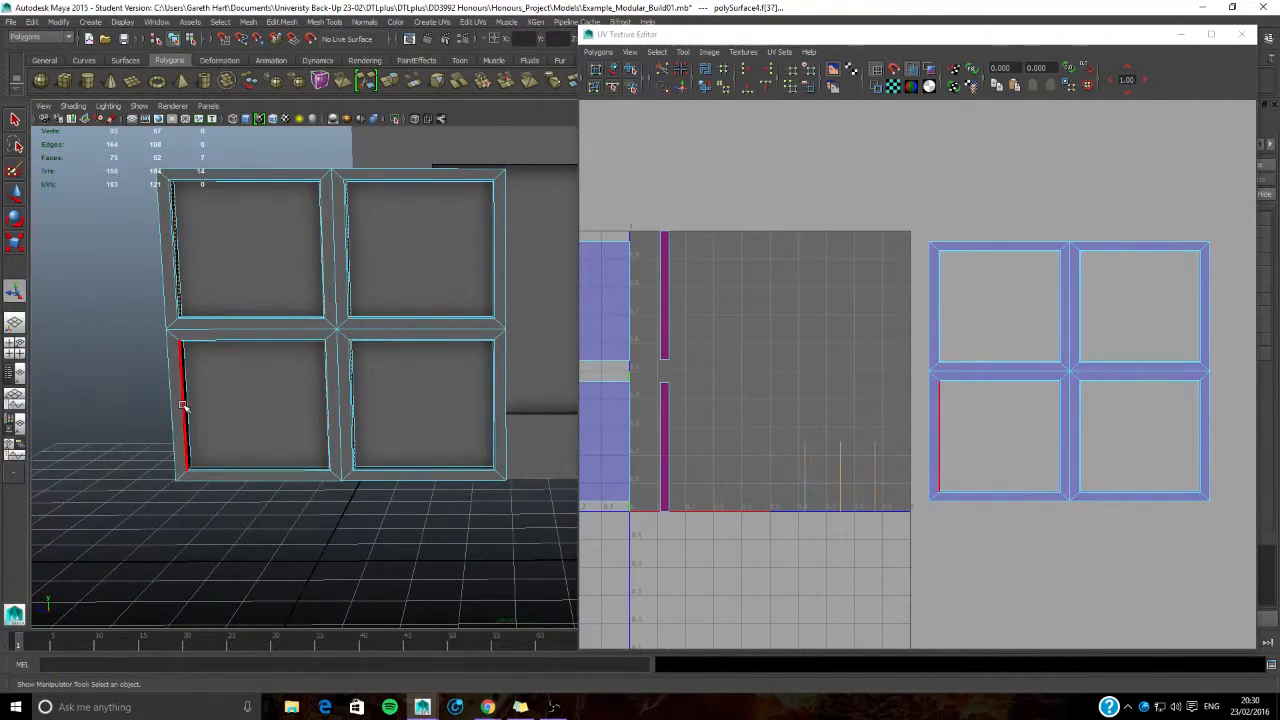
pyautogui.keyDown('alt'); pyautogui.moveTo(316, 458); pyautogui.dragTo(250, 440); pyautogui.keyUp('alt')
pyautogui.keyDown('alt'); pyautogui.moveTo(214, 426); pyautogui.dragTo(549, 426, button='right'); pyautogui.keyUp('alt')
pyautogui.keyDown('alt'); pyautogui.moveTo(549, 426); pyautogui.dragTo(500, 415); pyautogui.keyUp('alt')
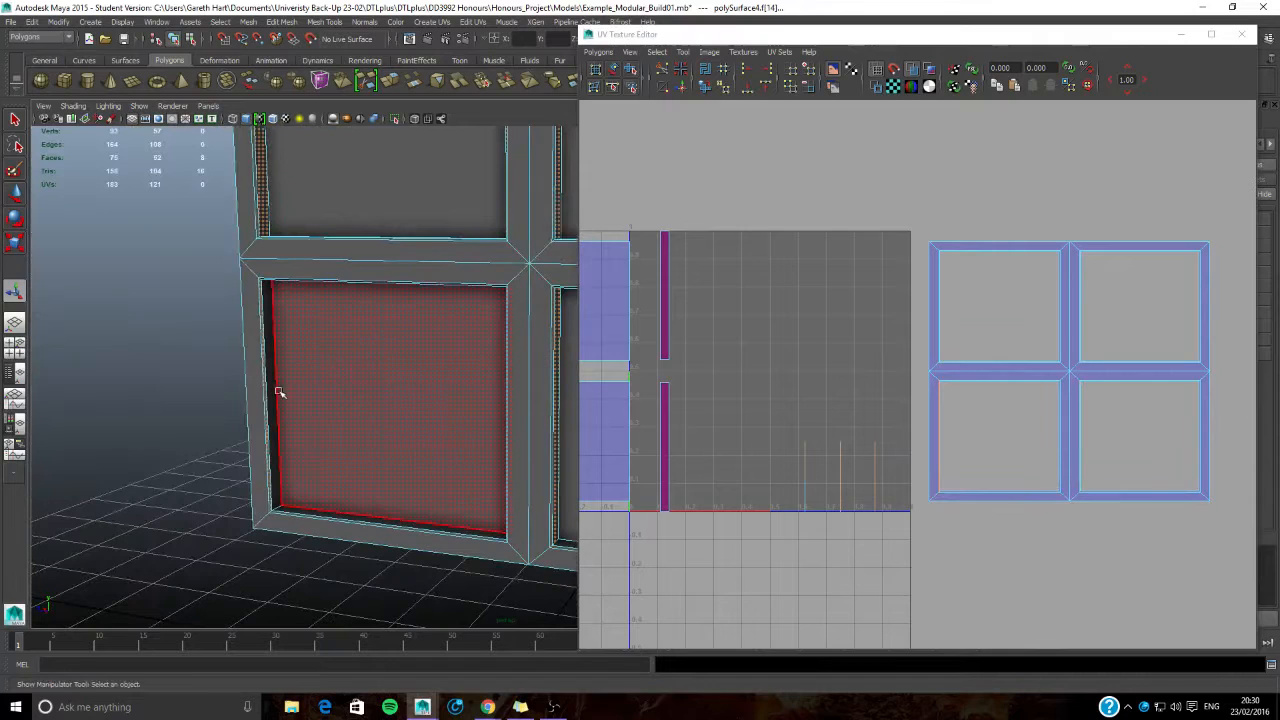
pyautogui.keyDown('shift'); pyautogui.click(265, 388); pyautogui.keyUp('shift')
pyautogui.keyDown('shift'); pyautogui.click(270, 387); pyautogui.keyUp('shift')
pyautogui.keyDown('alt'); pyautogui.moveTo(383, 429); pyautogui.dragTo(375, 392, button='right'); pyautogui.keyUp('alt')
pyautogui.keyDown('alt'); pyautogui.moveTo(375, 392); pyautogui.dragTo(329, 437, button='middle'); pyautogui.keyUp('alt')
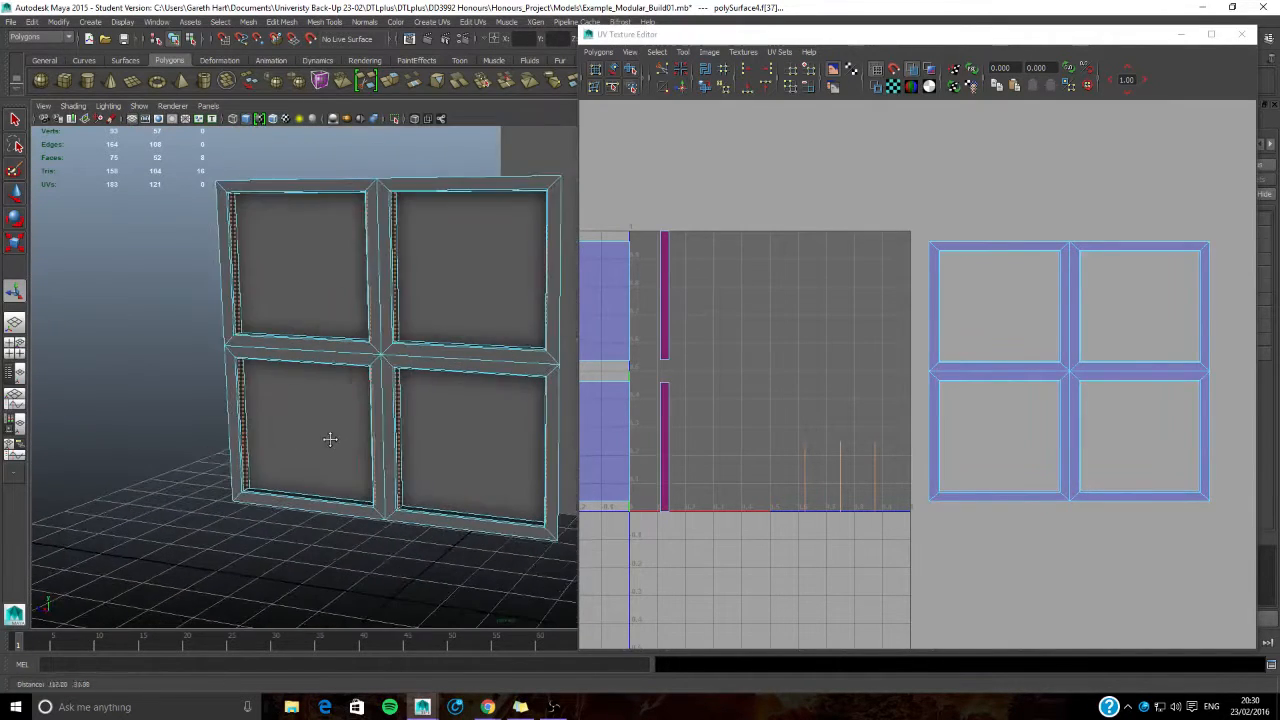
pyautogui.keyDown('alt'); pyautogui.moveTo(305, 434); pyautogui.dragTo(338, 438); pyautogui.keyUp('alt')
# - Planar-map the selected vertical inner faces from the Z axis
pyautogui.click(455, 183)
pyautogui.click(431, 22)
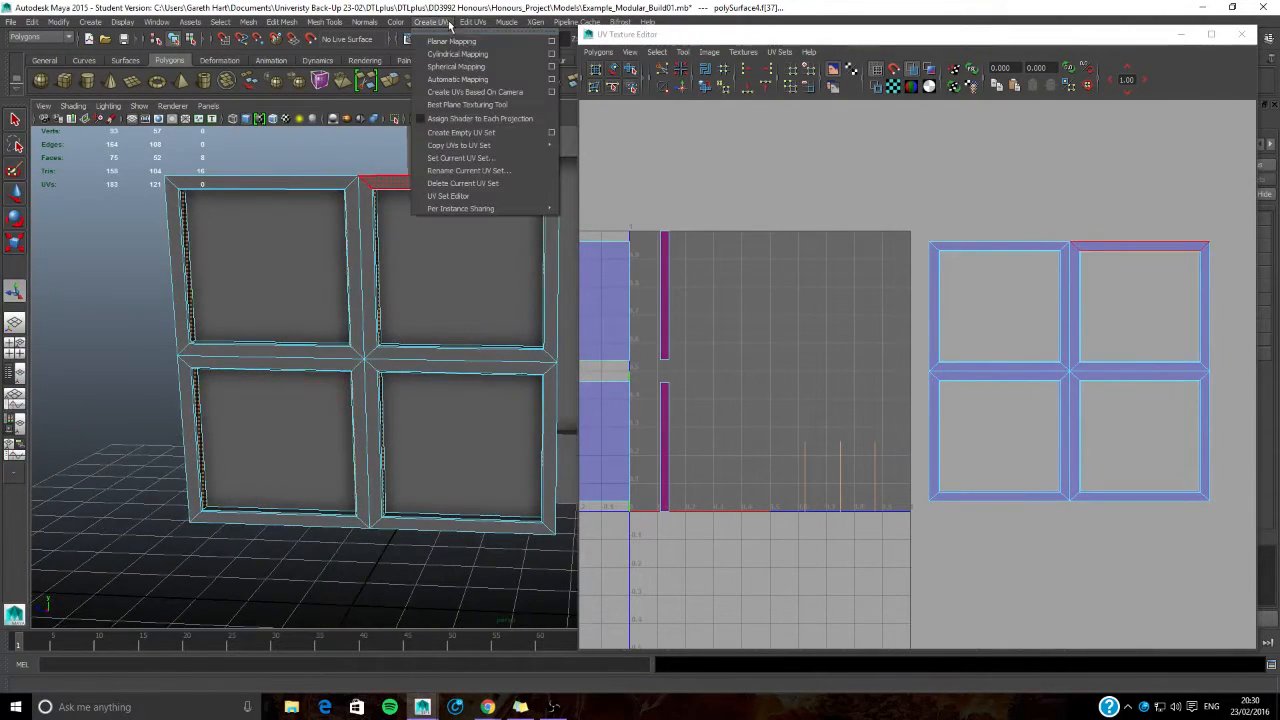
pyautogui.click(553, 43)
pyautogui.click(443, 356)
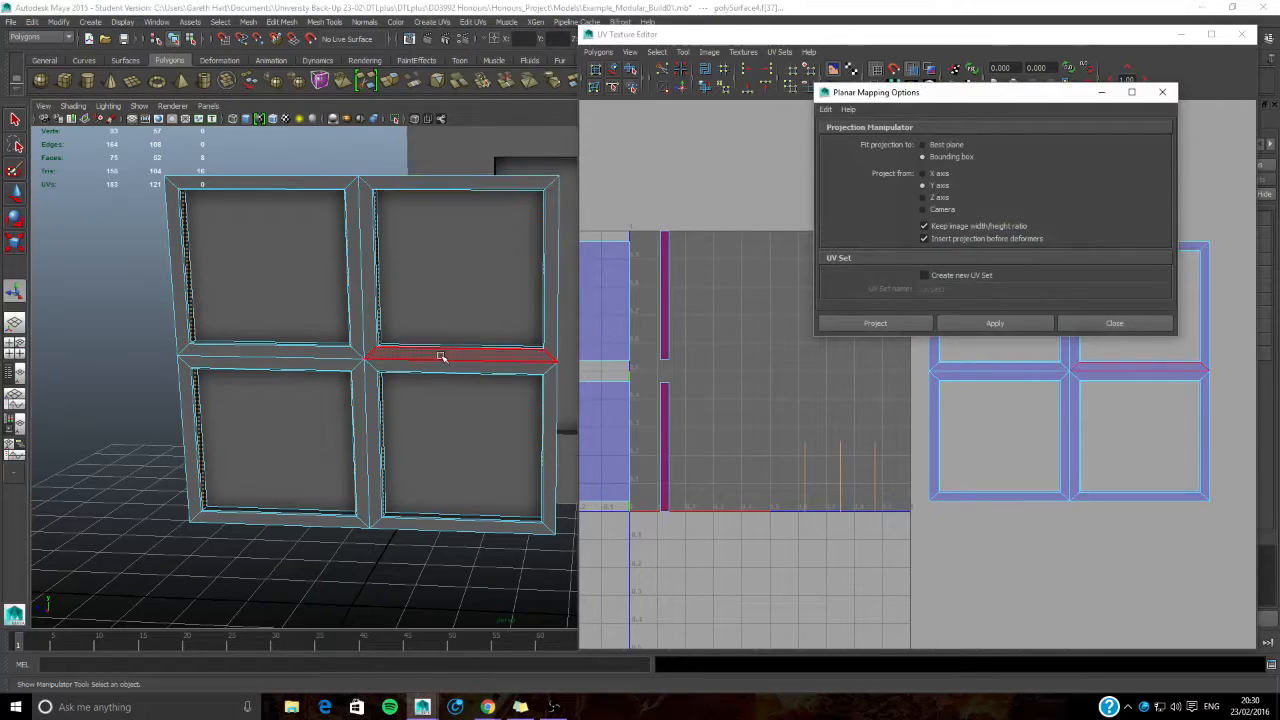
pyautogui.click(550, 268)
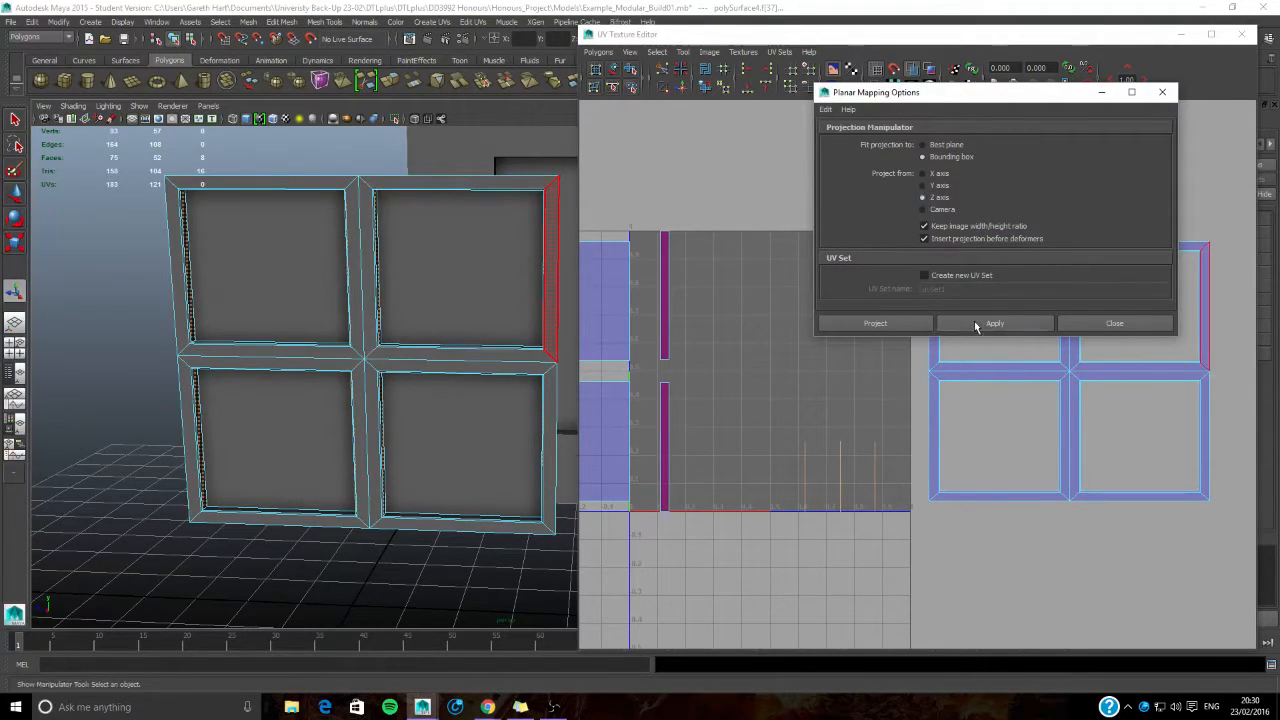
pyautogui.click(976, 323)
pyautogui.click(1114, 323)
# - Move the new vertical-face UV strips left, beside the horizontal-face strips
pyautogui.keyDown('alt'); pyautogui.moveTo(849, 374); pyautogui.dragTo(916, 394, button='middle'); pyautogui.keyUp('alt')
pyautogui.moveTo(990, 395); pyautogui.dragTo(943, 391)
pyautogui.scroll(2, 926, 370)
pyautogui.keyDown('alt'); pyautogui.moveTo(814, 351); pyautogui.dragTo(926, 344, button='middle'); pyautogui.keyUp('alt')
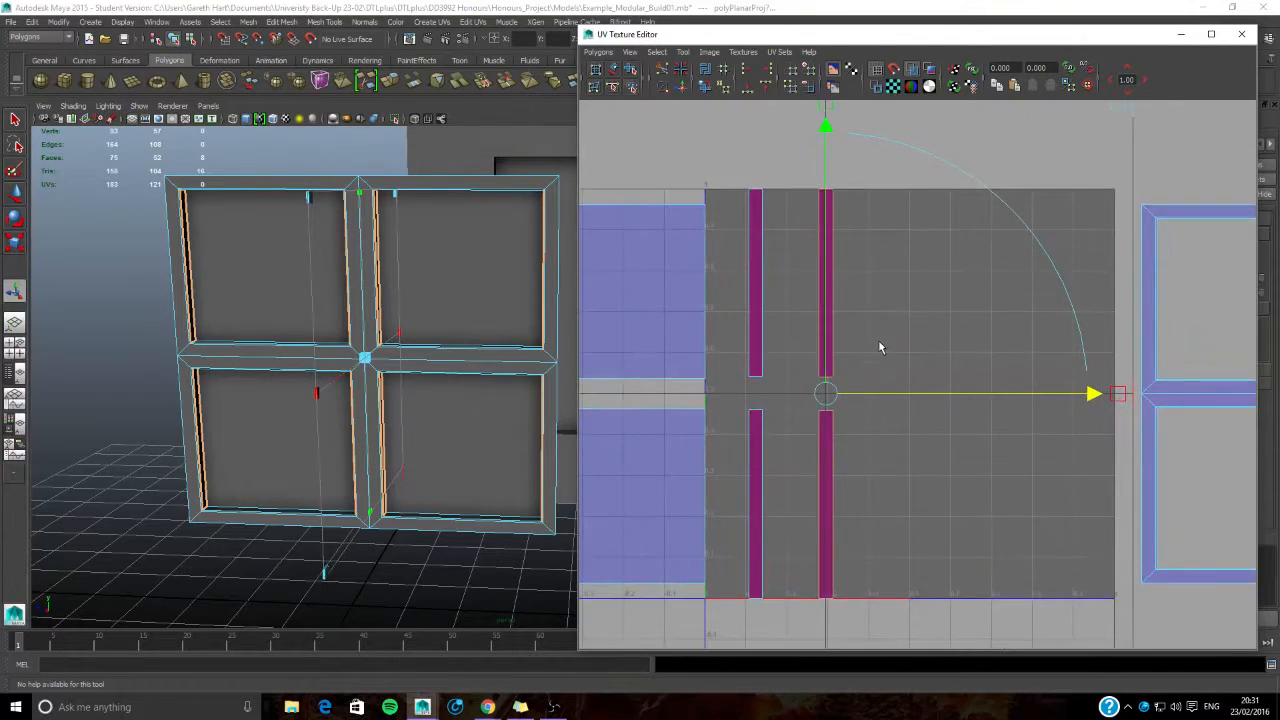
# - Snap the bottom corner UVs of the right column's upper strip down to the lower strip's bottom corners
pyautogui.rightClick(788, 234)
pyautogui.moveTo(728, 234); pyautogui.dragTo(730, 234, button='right')
pyautogui.click(818, 311)
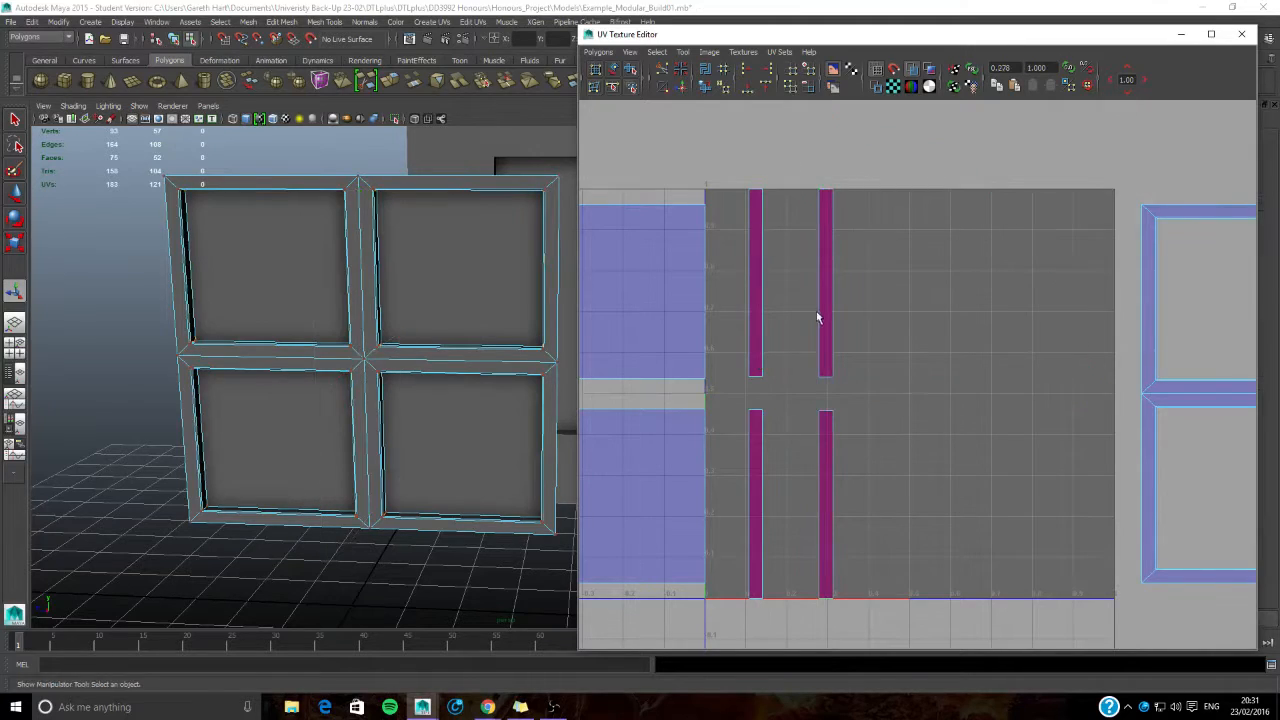
pyautogui.moveTo(826, 394); pyautogui.dragTo(816, 580)
pyautogui.press('w')
pyautogui.keyDown('alt'); pyautogui.moveTo(833, 573); pyautogui.dragTo(821, 495, button='middle'); pyautogui.keyUp('alt')
pyautogui.scroll(2, 821, 495)
pyautogui.moveTo(783, 560); pyautogui.dragTo(777, 558)
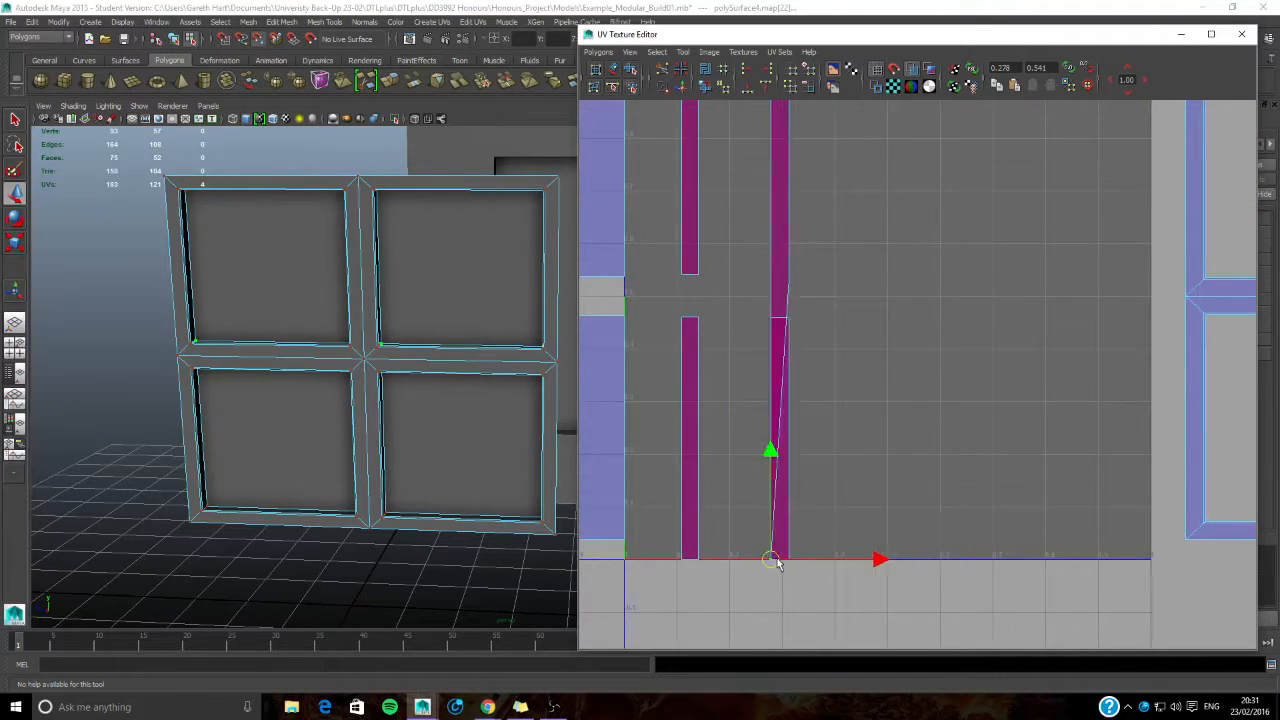
pyautogui.moveTo(780, 261); pyautogui.dragTo(788, 556)
# - Snap the right column's top corner UVs down onto the lower strip's top corners so both strips overlap
pyautogui.keyDown('alt'); pyautogui.moveTo(782, 190); pyautogui.dragTo(764, 407, button='middle'); pyautogui.keyUp('alt')
pyautogui.moveTo(725, 230); pyautogui.dragTo(750, 535)
pyautogui.moveTo(757, 231); pyautogui.dragTo(770, 533)
# - Stack the left column's upper UV strip onto its lower strip by snapping all its corner UVs to the matching corners
pyautogui.keyDown('alt'); pyautogui.moveTo(744, 434); pyautogui.dragTo(802, 209, button='middle'); pyautogui.keyUp('alt')
pyautogui.moveTo(741, 295); pyautogui.dragTo(729, 556)
pyautogui.moveTo(731, 261); pyautogui.dragTo(743, 561)
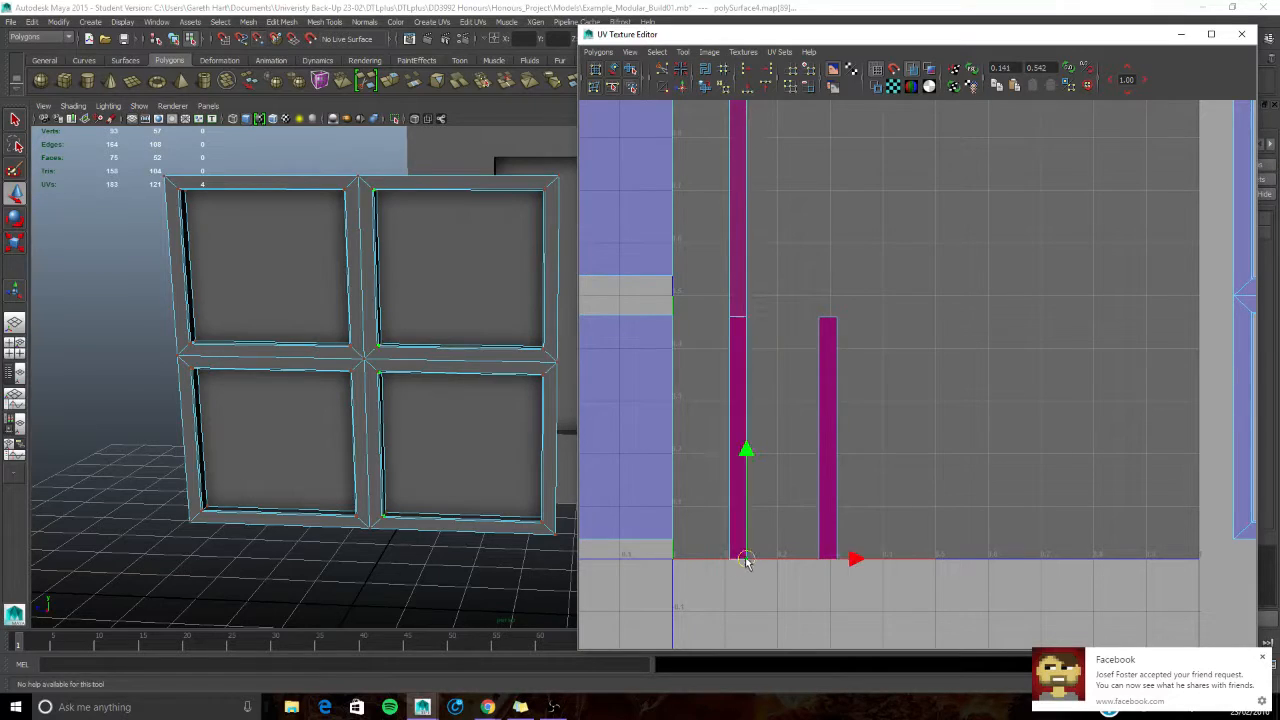
pyautogui.keyDown('alt'); pyautogui.moveTo(745, 120); pyautogui.dragTo(746, 223, button='middle'); pyautogui.keyUp('alt')
pyautogui.click(734, 134)
pyautogui.moveTo(734, 134); pyautogui.dragTo(733, 432)
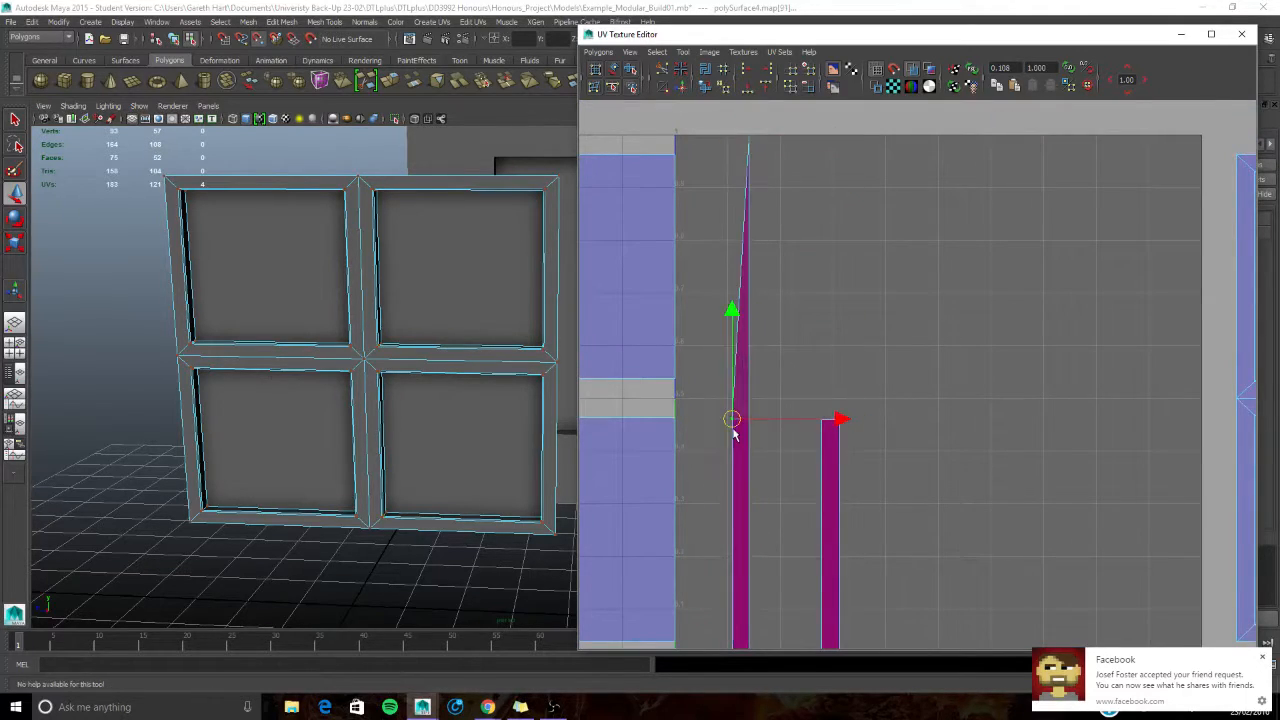
pyautogui.click(748, 138)
pyautogui.moveTo(748, 137); pyautogui.dragTo(749, 418)
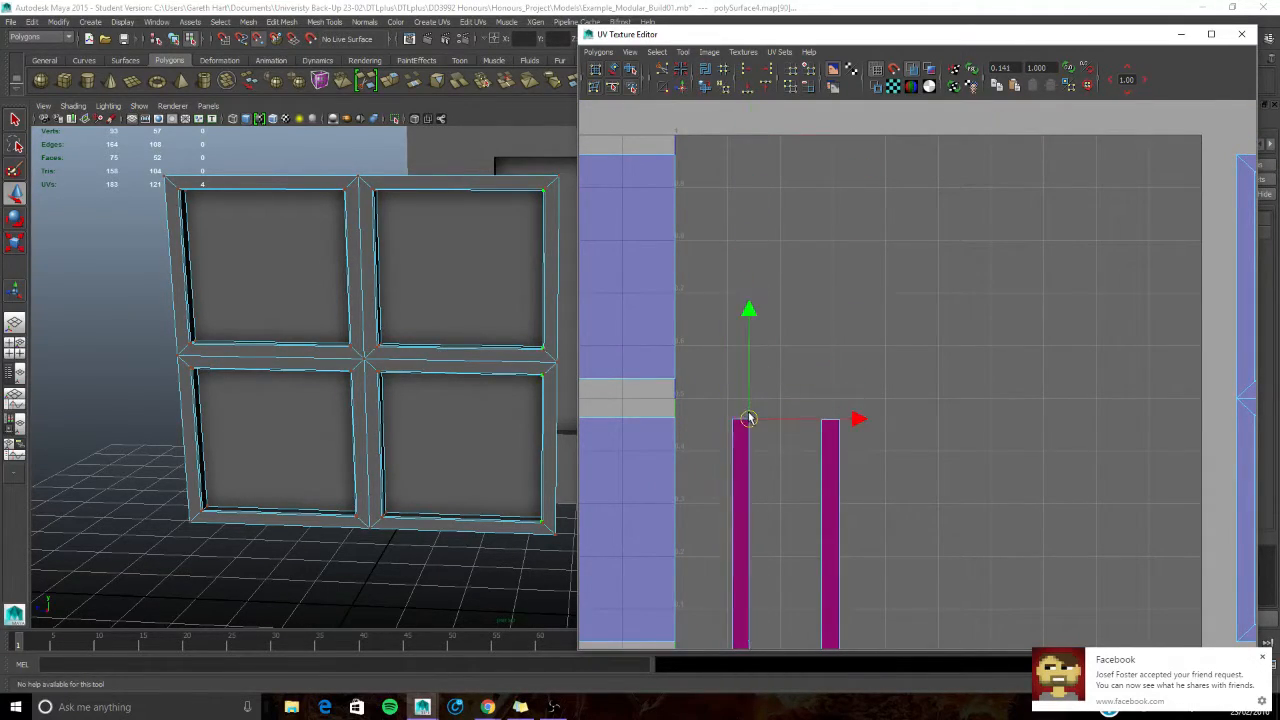
# - Select all UVs of the stacked right strip and move it up into the right half of the tile
pyautogui.scroll(-2, 780, 350)
pyautogui.keyDown('alt'); pyautogui.moveTo(790, 332); pyautogui.dragTo(757, 297, button='middle'); pyautogui.keyUp('alt')
pyautogui.click(830, 299)
pyautogui.moveTo(812, 243)
pyautogui.keyDown('alt'); pyautogui.mouseDown(button='middle')
pyautogui.moveTo(799, 294)
pyautogui.moveTo(1006, 274)
pyautogui.moveTo(804, 261)
pyautogui.mouseUp(button='middle'); pyautogui.keyUp('alt')
pyautogui.moveTo(808, 380); pyautogui.dragTo(860, 565)
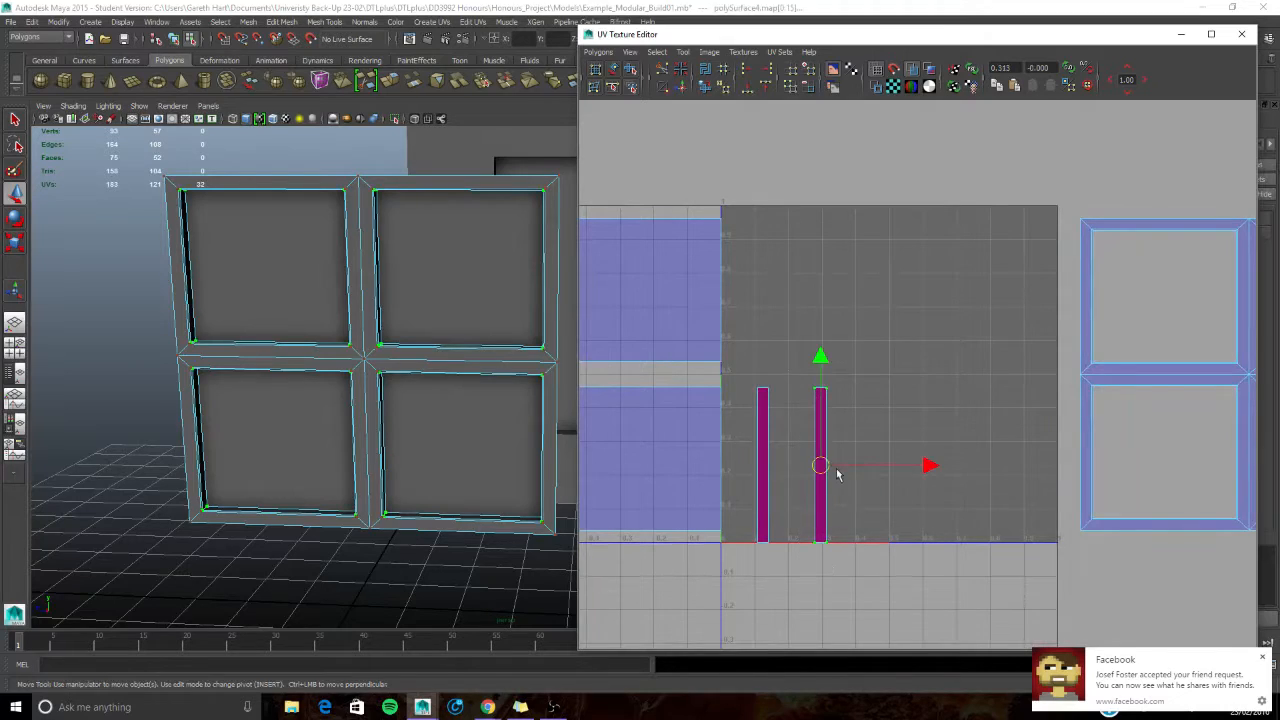
pyautogui.moveTo(826, 466); pyautogui.dragTo(929, 314)
pyautogui.keyDown('alt'); pyautogui.moveTo(929, 314); pyautogui.dragTo(869, 341, button='middle'); pyautogui.keyUp('alt')
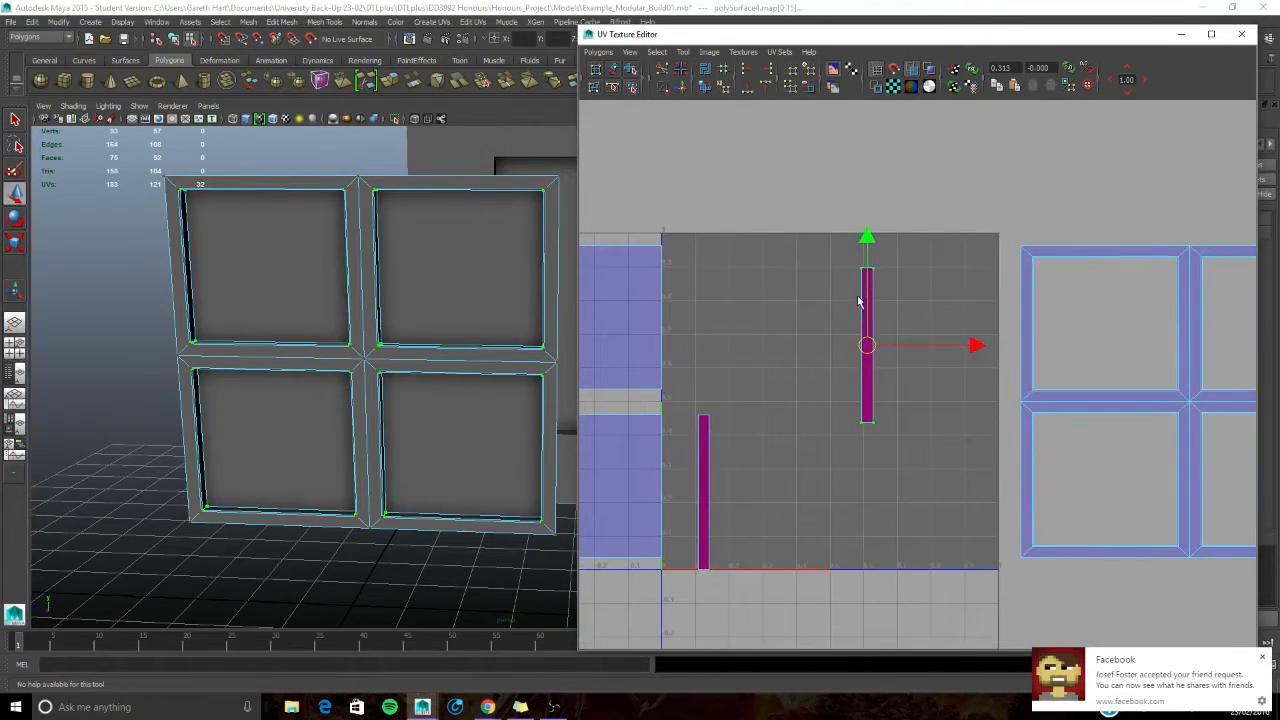
pyautogui.moveTo(870, 346); pyautogui.dragTo(882, 347)
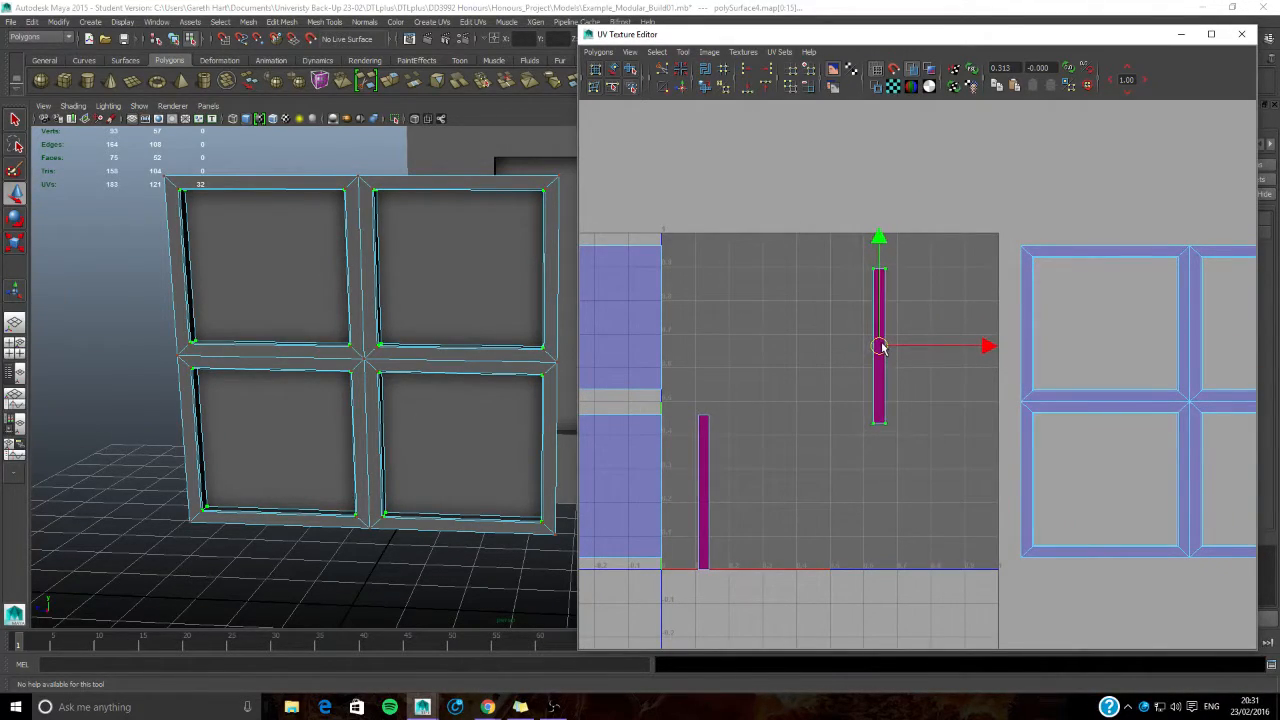
pyautogui.keyDown('alt'); pyautogui.moveTo(882, 347); pyautogui.dragTo(838, 360, button='middle'); pyautogui.keyUp('alt')
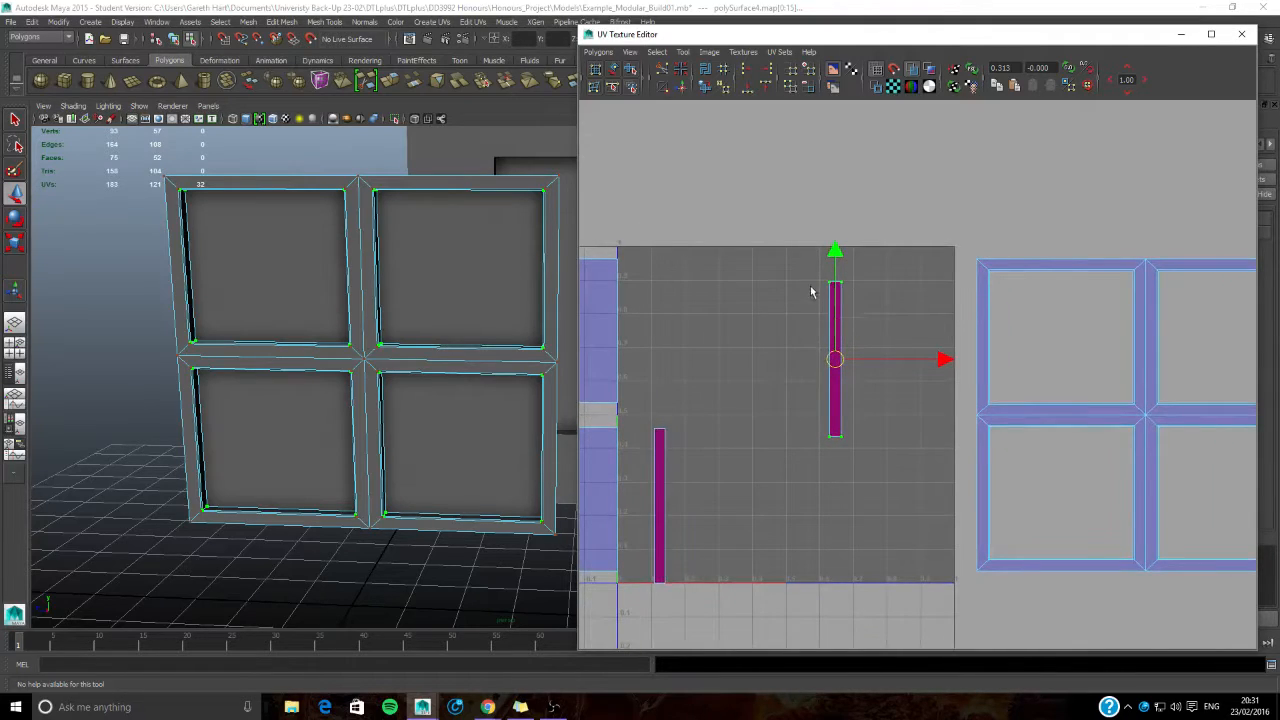
pyautogui.click(834, 287)
pyautogui.moveTo(834, 287); pyautogui.dragTo(822, 248)
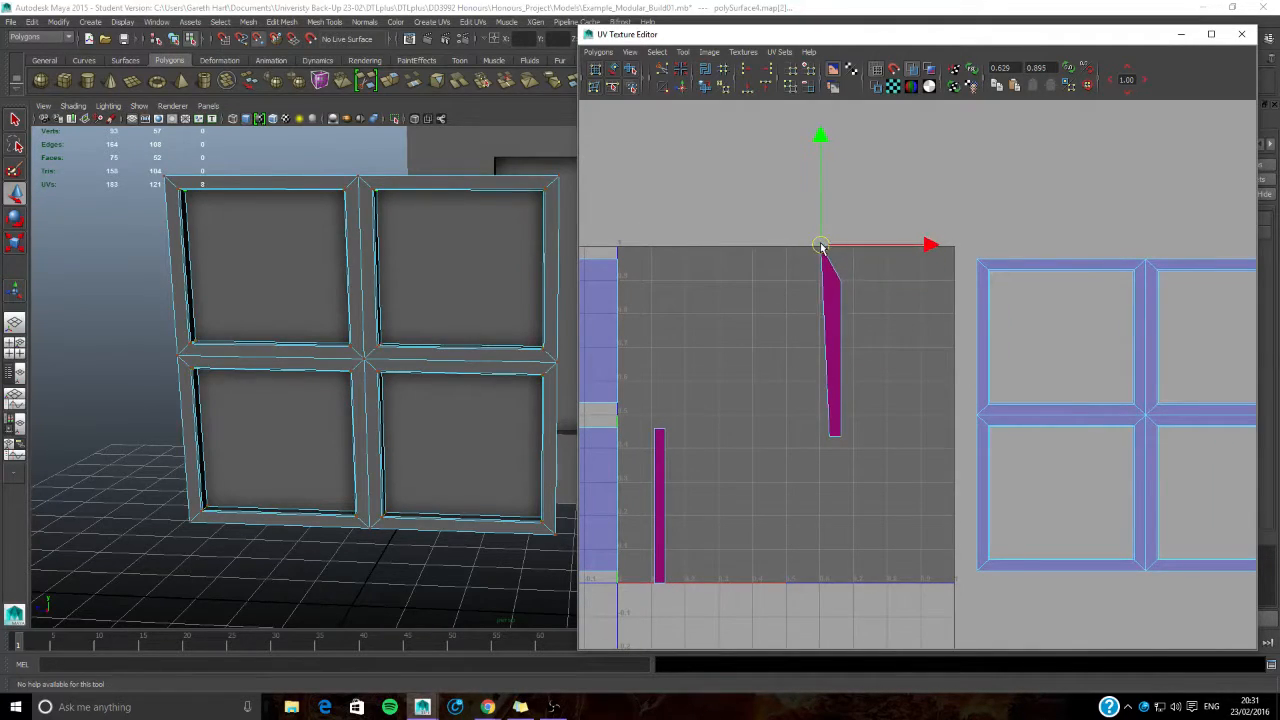
pyautogui.hotkey('ctrl', 'z')
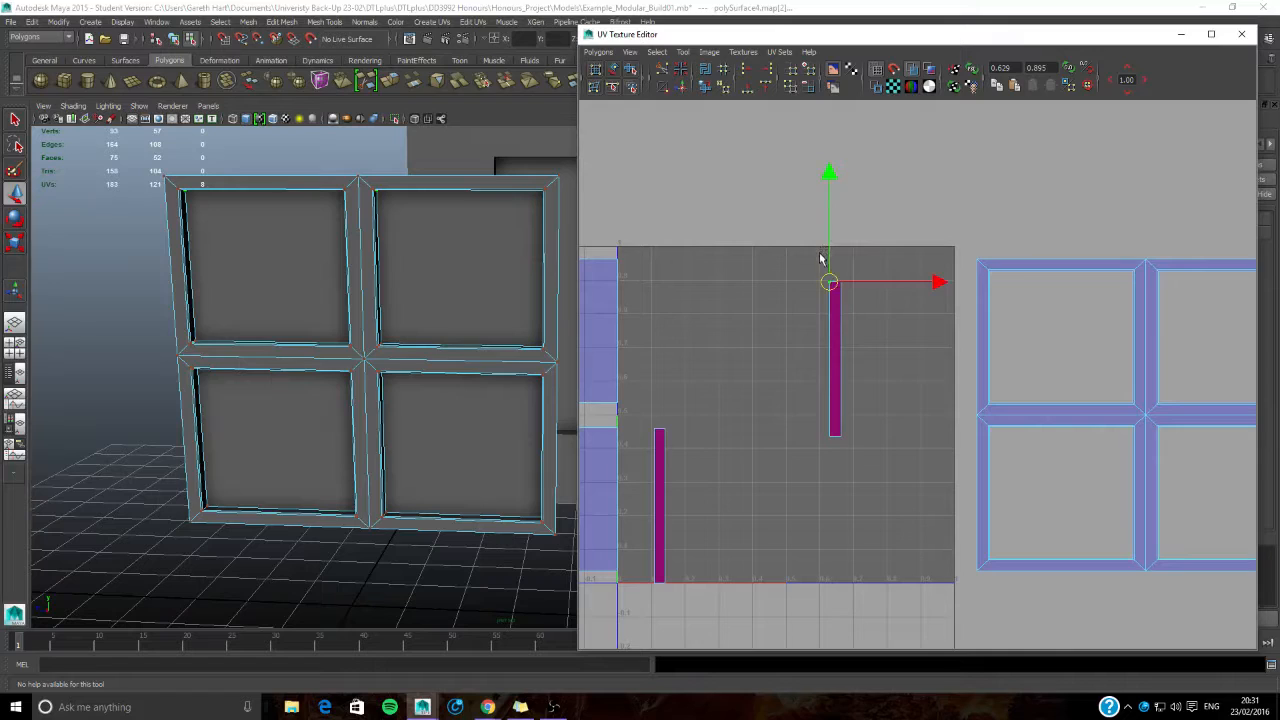
# - Snap the right strip's corner UVs to the grid so it spans the tile's full height, from U 0.6 to 0.7
pyautogui.moveTo(834, 293); pyautogui.dragTo(853, 247)
pyautogui.click(840, 283)
pyautogui.click(834, 432)
pyautogui.moveTo(834, 434); pyautogui.dragTo(853, 582)
pyautogui.click(830, 432)
pyautogui.moveTo(829, 434); pyautogui.dragTo(820, 583)
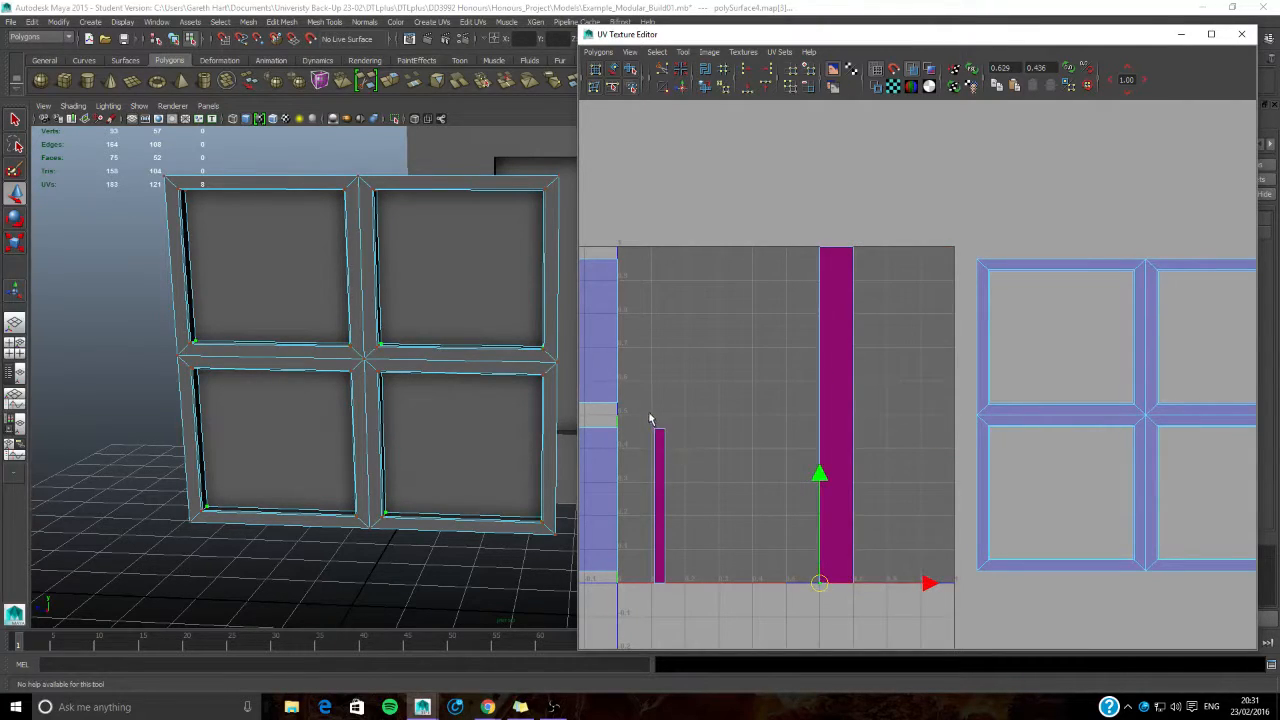
# - Move the remaining strip toward the tile's middle and snap its corners to full tile height, from U 0.3 to 0.4
pyautogui.click(663, 508)
pyautogui.moveTo(663, 508); pyautogui.dragTo(730, 401)
pyautogui.click(692, 322)
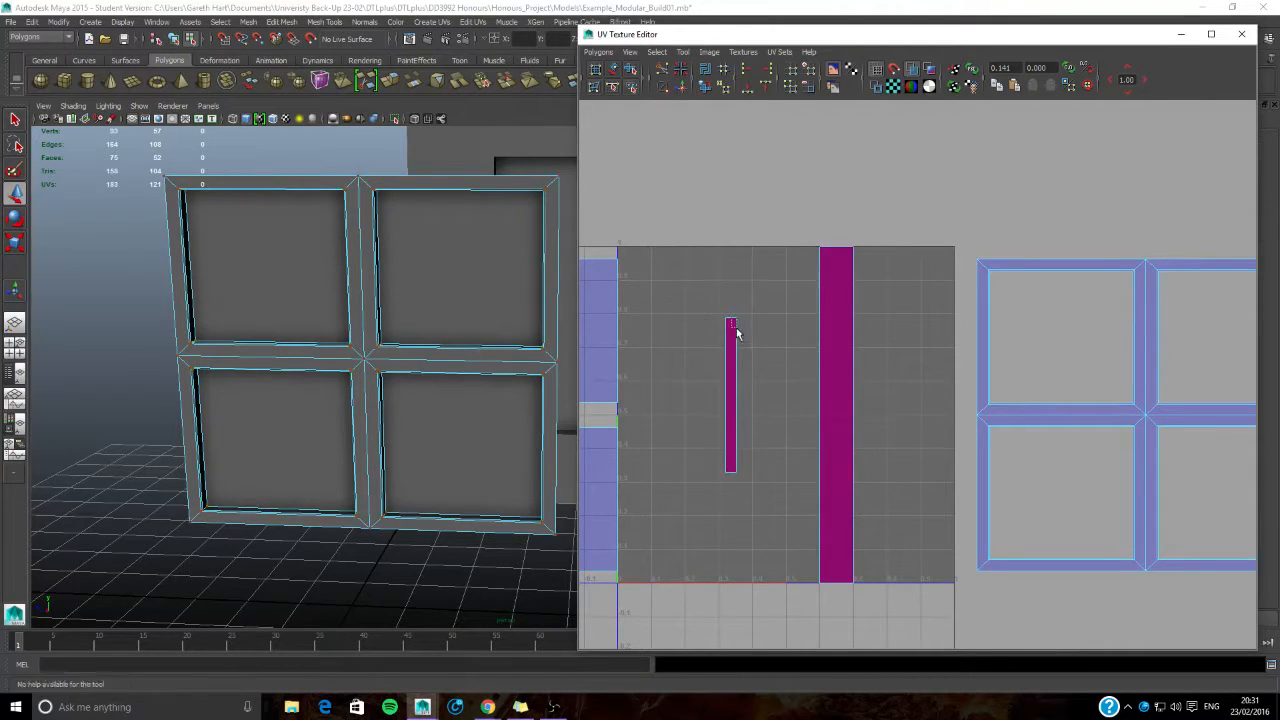
pyautogui.click(734, 324)
pyautogui.moveTo(734, 324); pyautogui.dragTo(751, 250)
pyautogui.click(725, 318)
pyautogui.moveTo(727, 318); pyautogui.dragTo(719, 247)
pyautogui.click(732, 467)
pyautogui.moveTo(740, 477); pyautogui.dragTo(752, 584)
pyautogui.moveTo(730, 438); pyautogui.dragTo(721, 582)
pyautogui.click(723, 367)
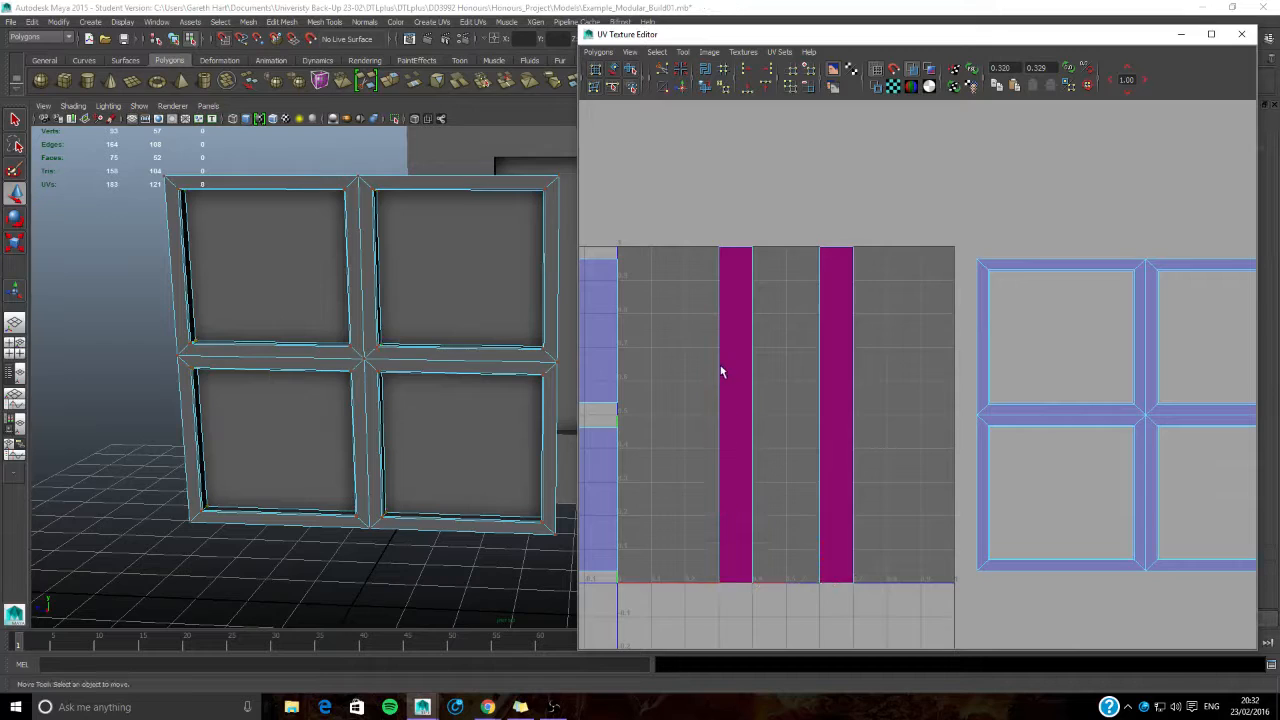
pyautogui.keyDown('alt'); pyautogui.moveTo(821, 358); pyautogui.dragTo(985, 301, button='middle'); pyautogui.keyUp('alt')
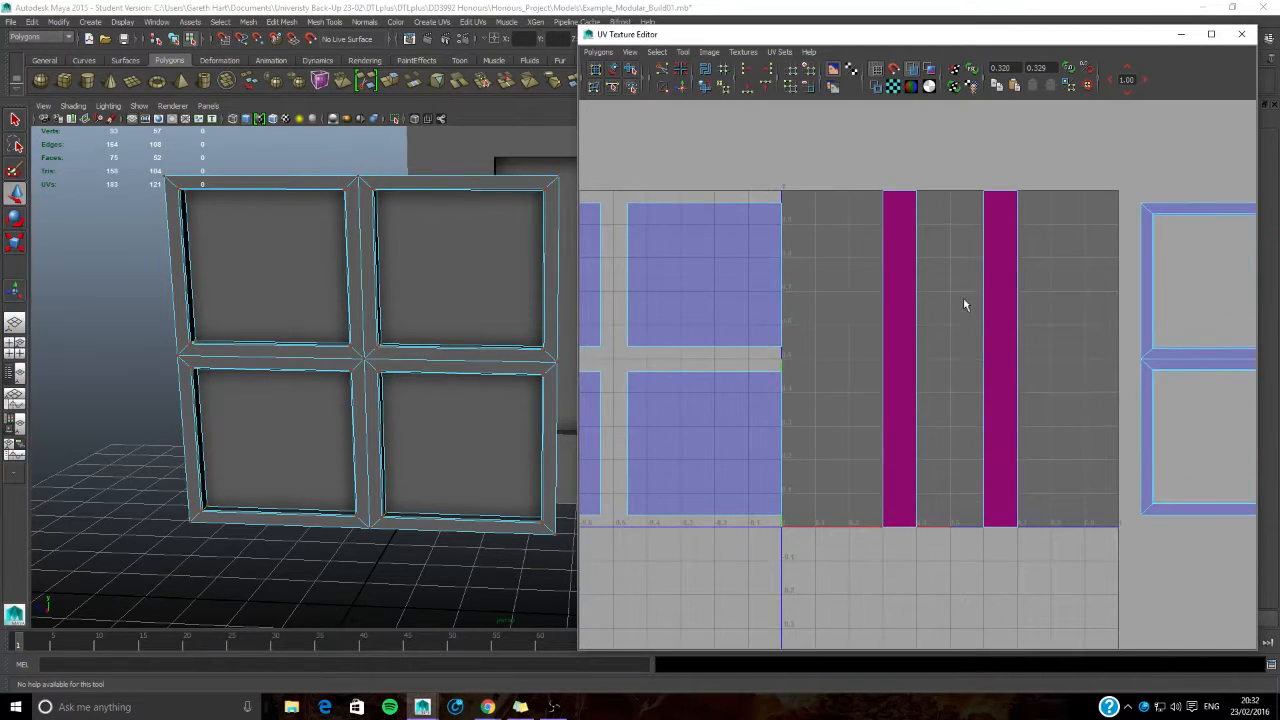
# - Select the UVs of both full-height strips and examine which faces of the window frame they cover
pyautogui.scroll(-3, 963, 303)
pyautogui.keyDown('alt'); pyautogui.moveTo(995, 388); pyautogui.dragTo(950, 351, button='middle'); pyautogui.keyUp('alt')
pyautogui.keyDown('alt'); pyautogui.moveTo(309, 434); pyautogui.dragTo(375, 441); pyautogui.keyUp('alt')
pyautogui.keyDown('alt'); pyautogui.moveTo(771, 335); pyautogui.dragTo(823, 348, button='middle'); pyautogui.keyUp('alt')
pyautogui.moveTo(877, 317); pyautogui.dragTo(927, 316, button='right')
pyautogui.moveTo(888, 212); pyautogui.dragTo(993, 471)
pyautogui.press('w')
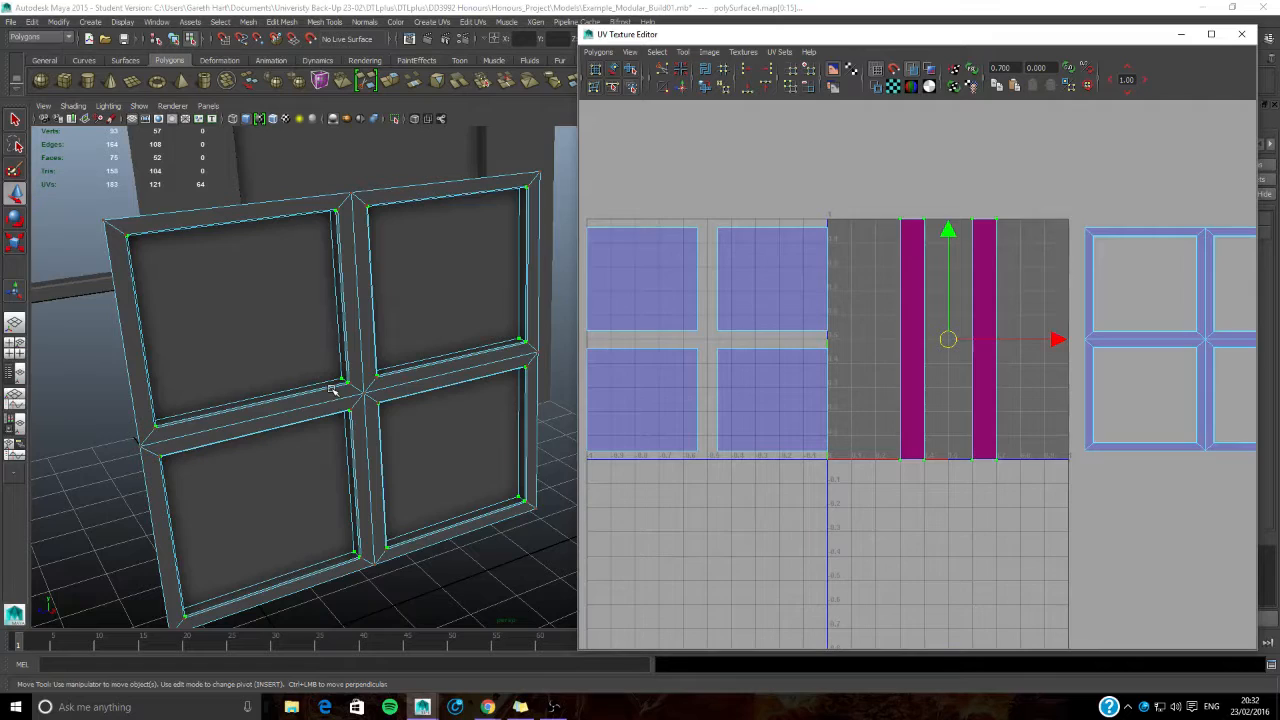
pyautogui.keyDown('alt'); pyautogui.moveTo(836, 352); pyautogui.dragTo(779, 340, button='middle'); pyautogui.keyUp('alt')
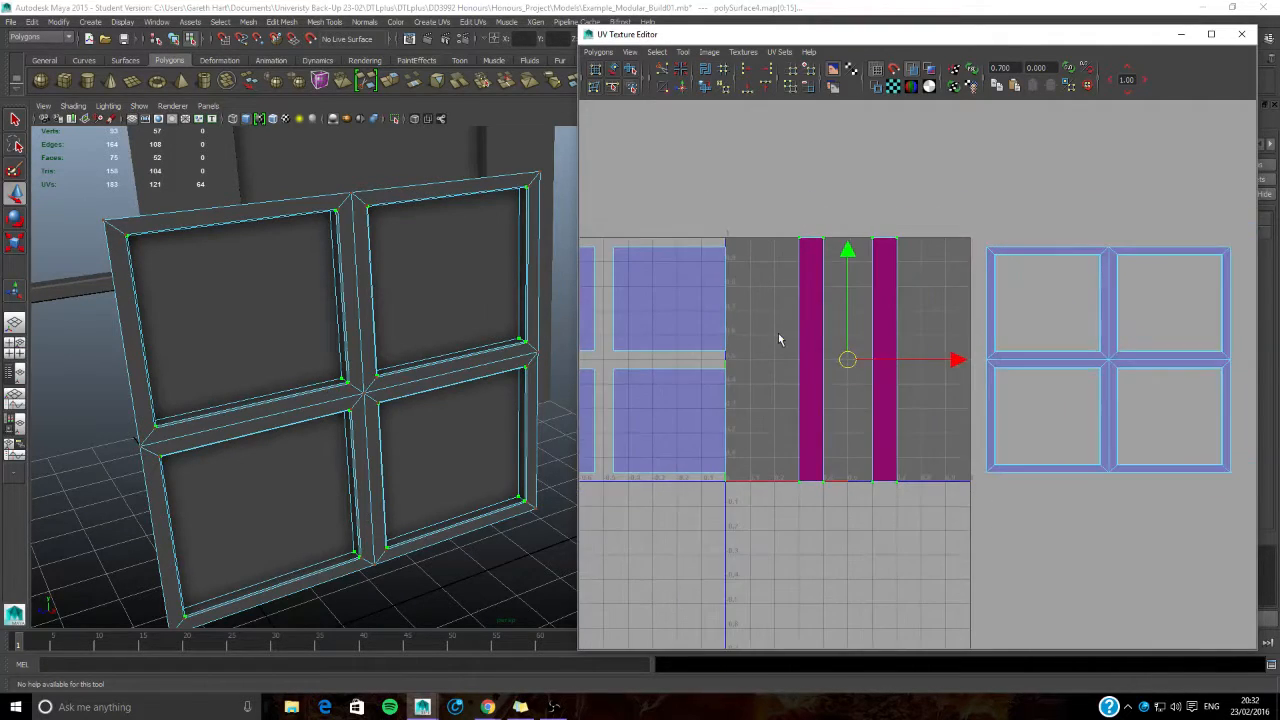
pyautogui.click(693, 221)
# - Select the faces of the window's four glass panes and assign a new Lambert material to them
pyautogui.keyDown('alt'); pyautogui.moveTo(292, 381); pyautogui.dragTo(373, 370, button='middle'); pyautogui.keyUp('alt')
pyautogui.moveTo(367, 291); pyautogui.dragTo(366, 322, button='right')
pyautogui.click(352, 309)
pyautogui.keyDown('shift'); pyautogui.click(495, 263); pyautogui.keyUp('shift')
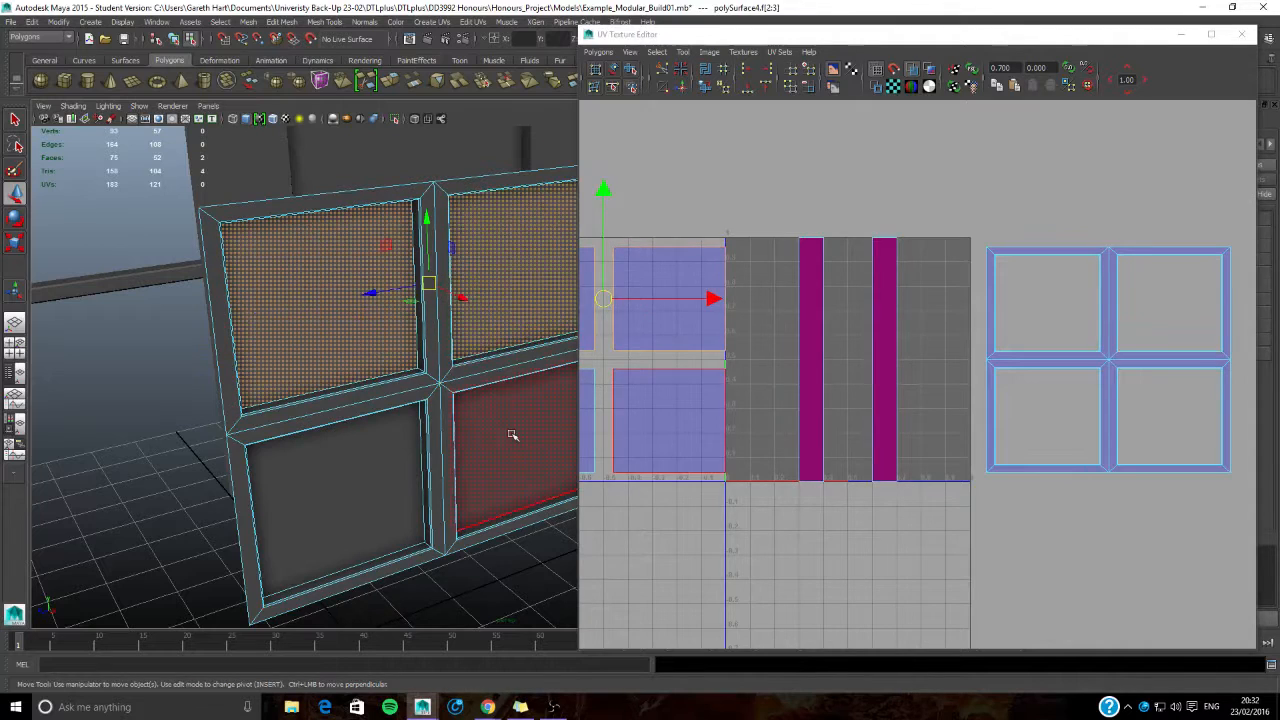
pyautogui.keyDown('shift'); pyautogui.click(514, 437); pyautogui.keyUp('shift')
pyautogui.keyDown('shift'); pyautogui.click(361, 474); pyautogui.keyUp('shift')
pyautogui.keyDown('shift'); pyautogui.click(280, 318); pyautogui.keyUp('shift')
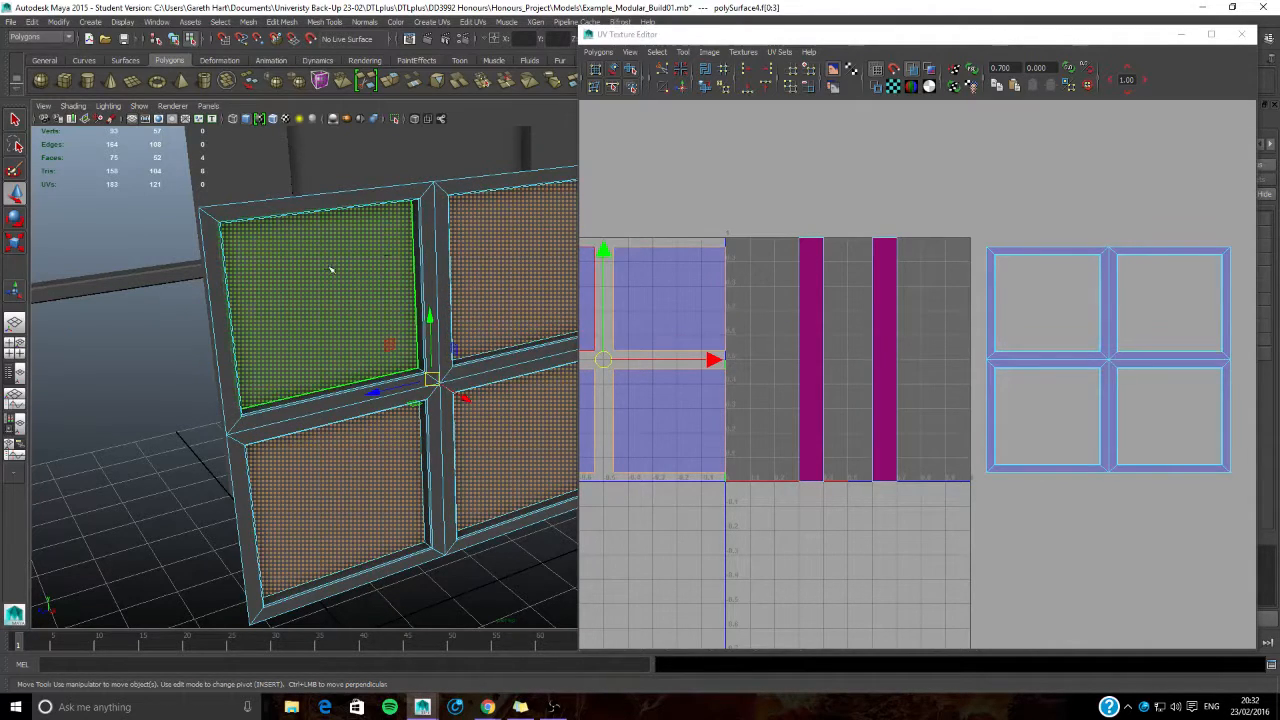
pyautogui.keyDown('shift'); pyautogui.moveTo(331, 268); pyautogui.dragTo(355, 538, button='right'); pyautogui.keyUp('shift')
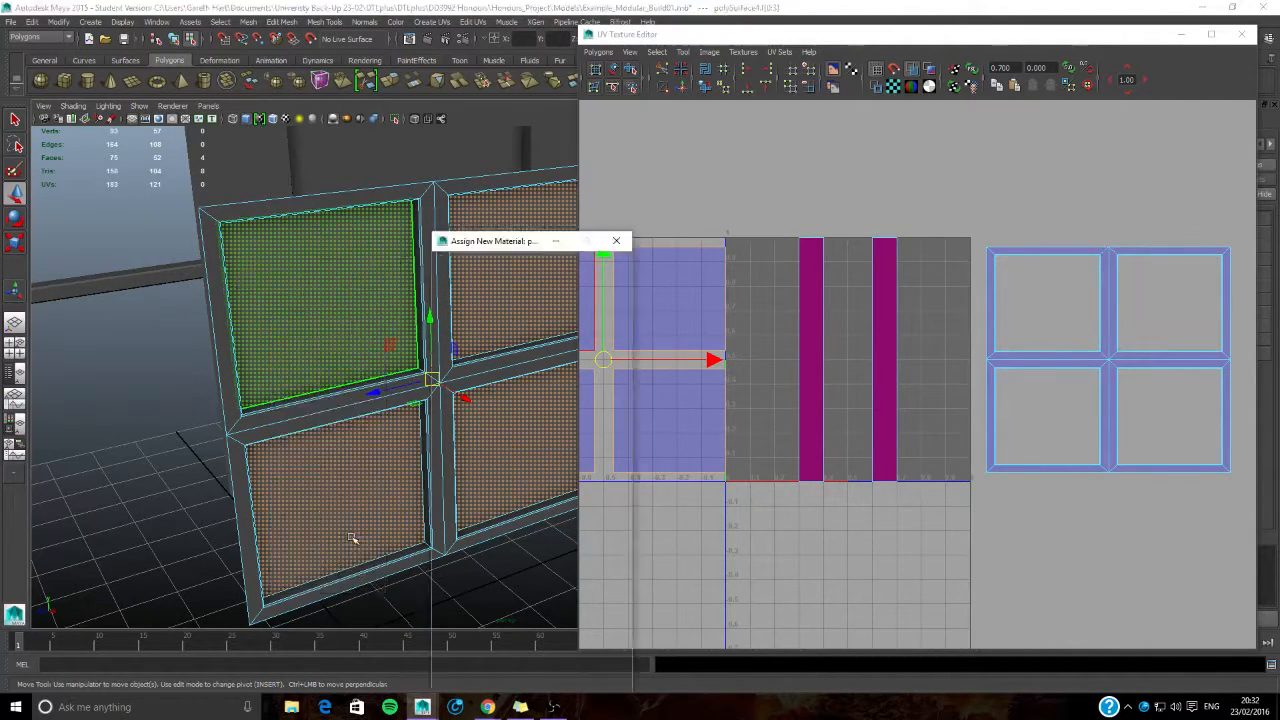
pyautogui.click(532, 380)
# - Move the UV Texture Editor window aside and switch the window frame to face selection
pyautogui.moveTo(1075, 42)
pyautogui.mouseDown()
pyautogui.moveTo(785, 88)
pyautogui.moveTo(708, 82)
pyautogui.moveTo(745, 65)
pyautogui.moveTo(1015, 43)
pyautogui.moveTo(1065, 53)
pyautogui.mouseUp()
pyautogui.moveTo(431, 207); pyautogui.dragTo(430, 464, button='right')
pyautogui.moveTo(1070, 46); pyautogui.dragTo(1024, 68)
pyautogui.moveTo(433, 207); pyautogui.dragTo(433, 230, button='right')
pyautogui.press('f')
pyautogui.keyDown('alt'); pyautogui.moveTo(449, 327); pyautogui.dragTo(371, 206, button='middle'); pyautogui.keyUp('alt')
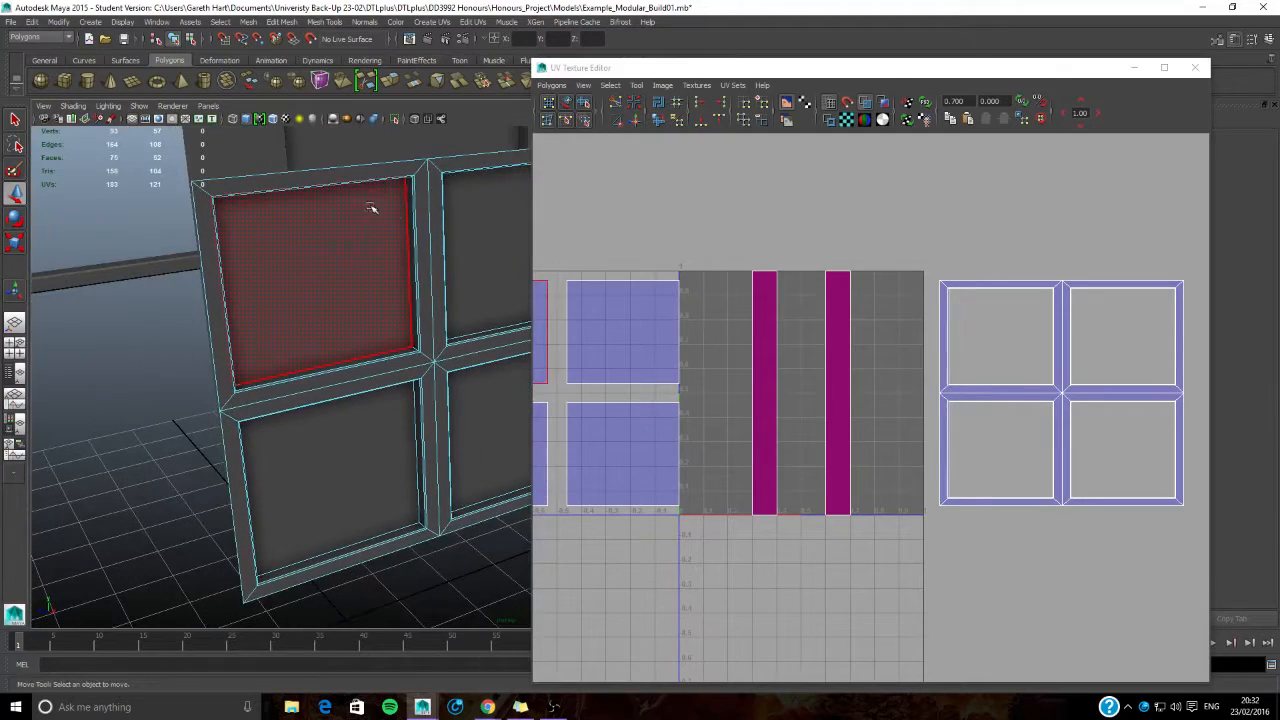
pyautogui.click(422, 206)
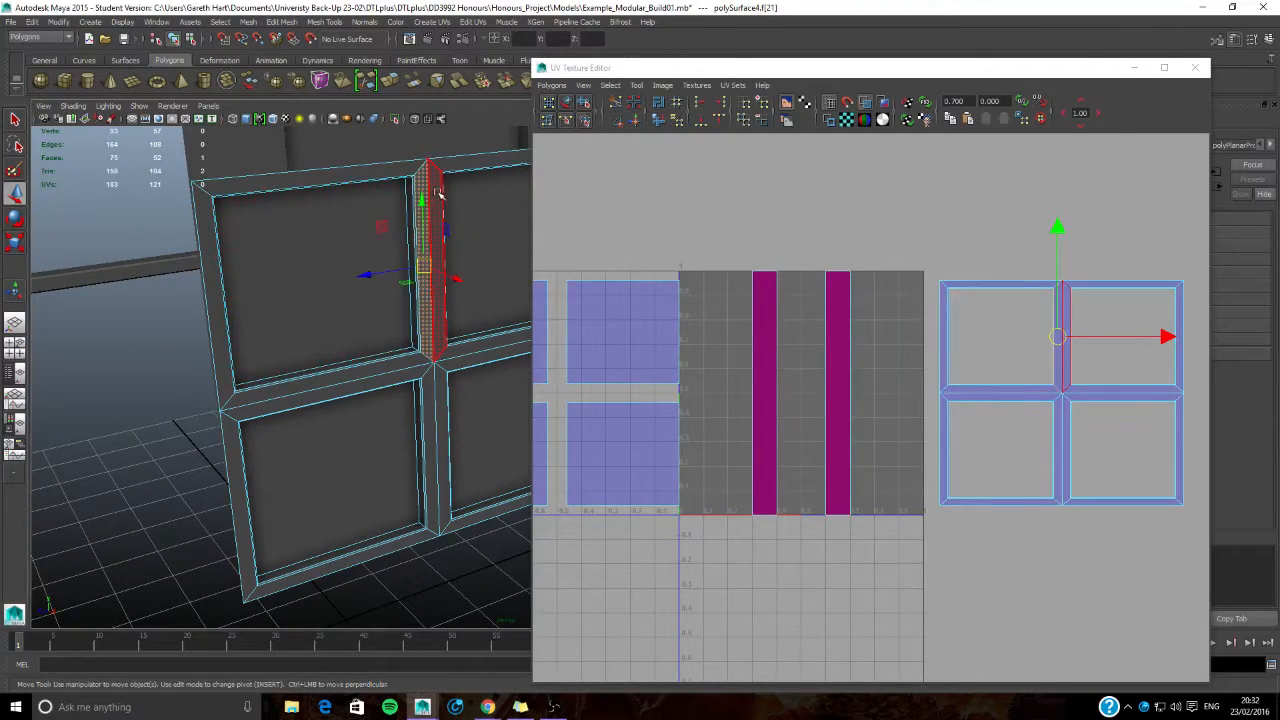
pyautogui.keyDown('shift'); pyautogui.click(372, 177); pyautogui.keyUp('shift')
pyautogui.keyDown('alt'); pyautogui.moveTo(415, 207); pyautogui.dragTo(421, 382); pyautogui.keyUp('alt')
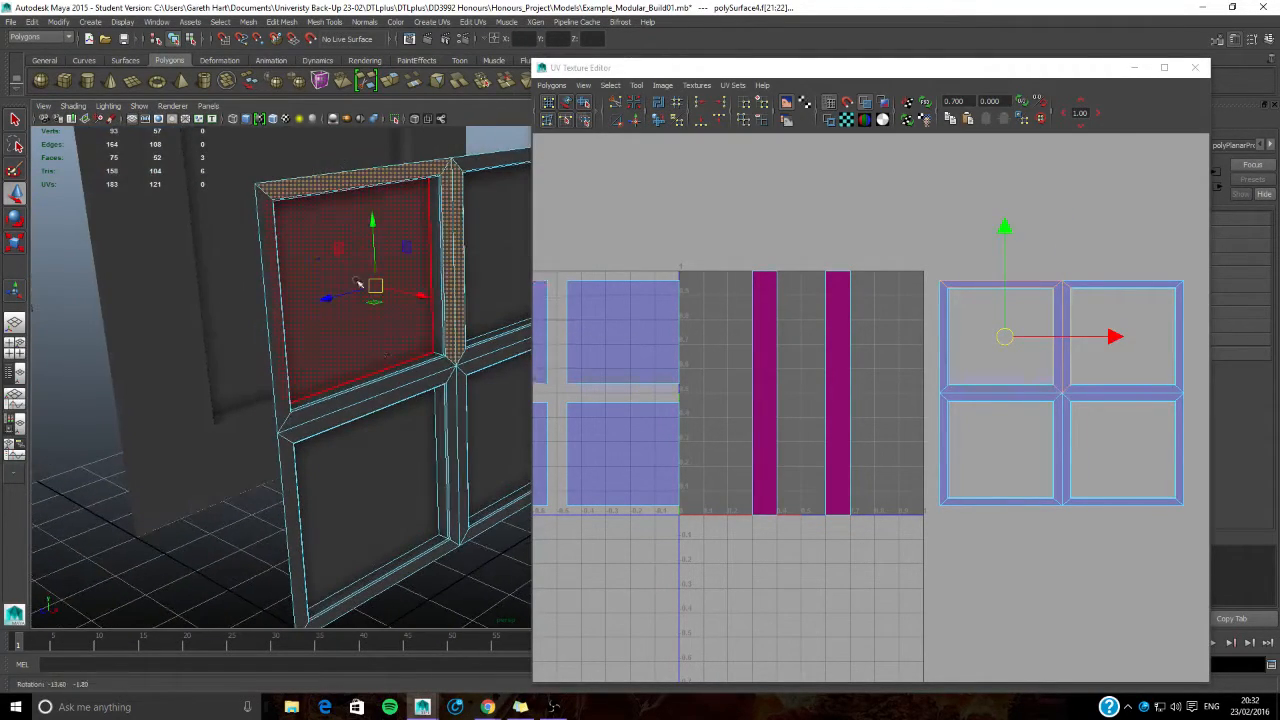
pyautogui.keyDown('shift'); pyautogui.click(421, 382); pyautogui.keyUp('shift')
pyautogui.keyDown('shift'); pyautogui.click(457, 405); pyautogui.keyUp('shift')
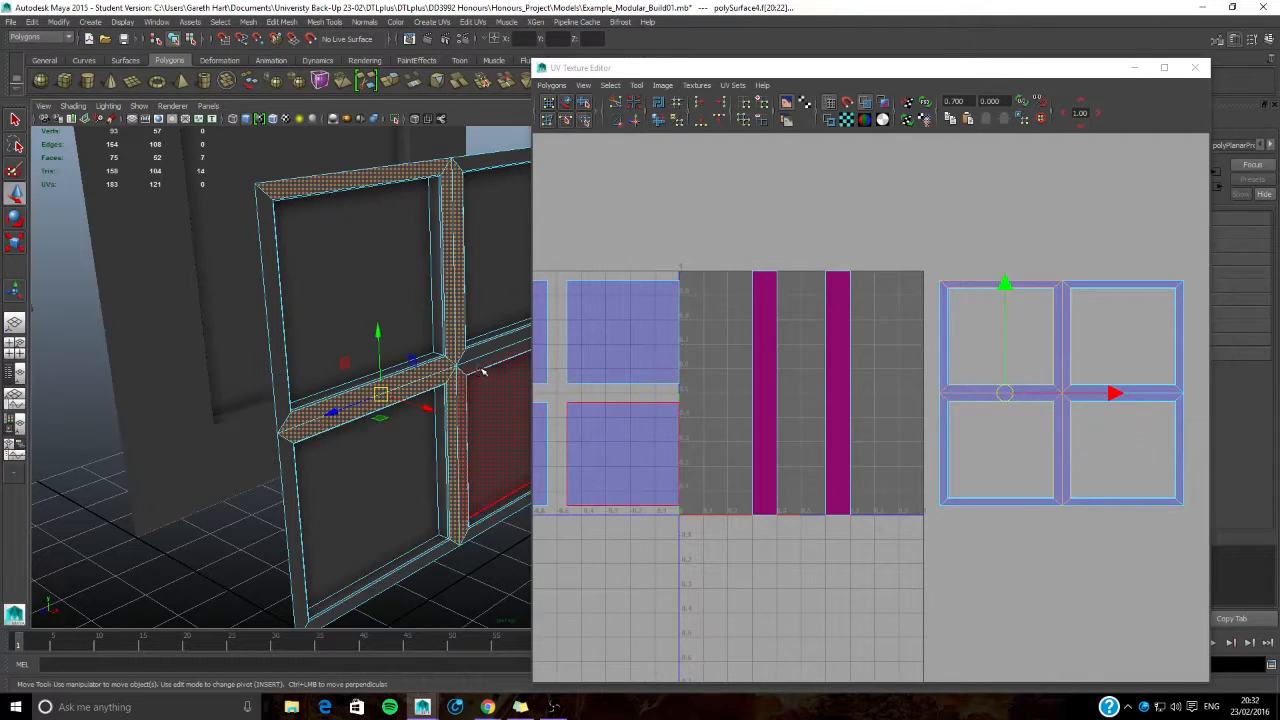
pyautogui.keyDown('shift'); pyautogui.click(481, 355); pyautogui.keyUp('shift')
pyautogui.keyDown('alt'); pyautogui.moveTo(474, 332); pyautogui.dragTo(410, 248); pyautogui.keyUp('alt')
pyautogui.keyDown('shift'); pyautogui.click(450, 159); pyautogui.keyUp('shift')
pyautogui.keyDown('alt'); pyautogui.moveTo(446, 200); pyautogui.dragTo(351, 239); pyautogui.keyUp('alt')
# - Select all faces of the window model except the four glass panes
pyautogui.scroll(-5, 223, 283)
pyautogui.keyDown('alt'); pyautogui.moveTo(207, 245); pyautogui.dragTo(318, 212); pyautogui.keyUp('alt')
pyautogui.keyDown('shift'); pyautogui.moveTo(325, 185); pyautogui.dragTo(494, 493); pyautogui.keyUp('shift')
pyautogui.keyDown('alt'); pyautogui.moveTo(467, 348); pyautogui.dragTo(364, 272); pyautogui.keyUp('alt')
pyautogui.keyDown('shift'); pyautogui.click(374, 263); pyautogui.keyUp('shift')
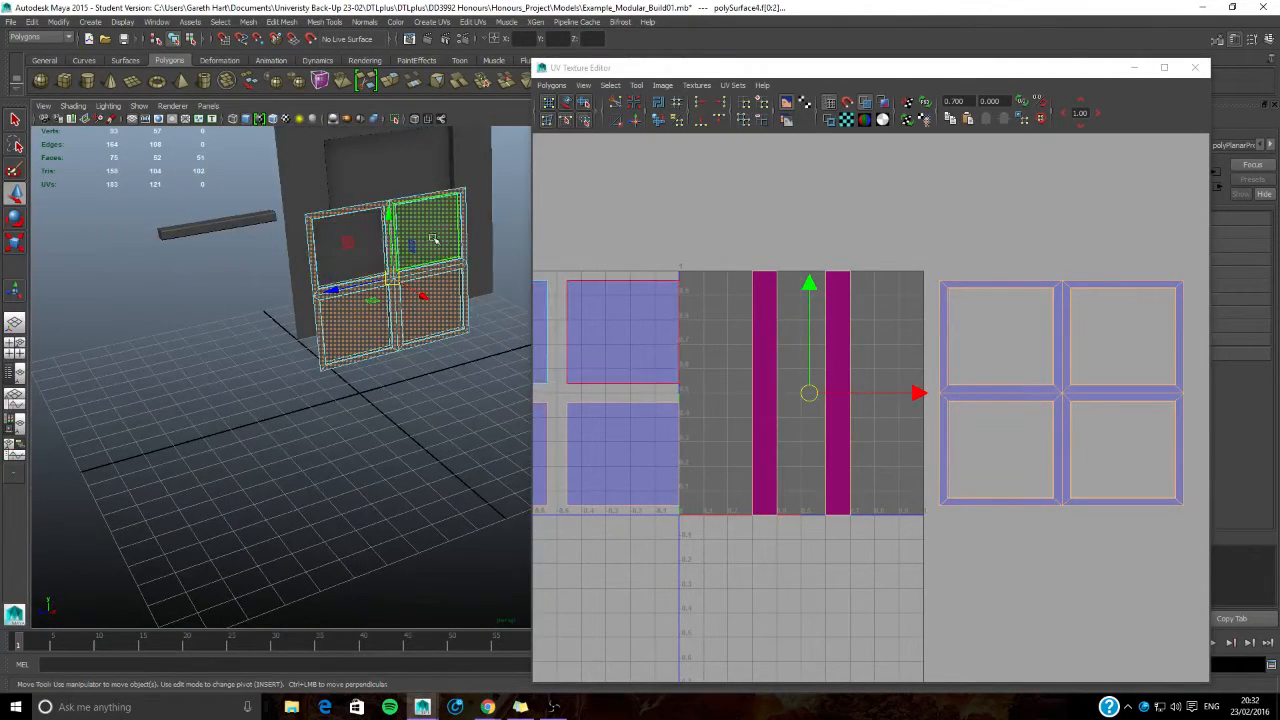
pyautogui.keyDown('shift'); pyautogui.click(424, 246); pyautogui.keyUp('shift')
pyautogui.keyDown('shift'); pyautogui.click(452, 312); pyautogui.keyUp('shift')
pyautogui.keyDown('shift'); pyautogui.click(371, 331); pyautogui.keyUp('shift')
# - Assign a new Lambert material to the selected frame faces
pyautogui.keyDown('alt'); pyautogui.moveTo(348, 258); pyautogui.dragTo(251, 369, button='middle'); pyautogui.keyUp('alt')
pyautogui.scroll(4, 251, 369)
pyautogui.keyDown('alt'); pyautogui.moveTo(251, 369); pyautogui.dragTo(298, 350); pyautogui.keyUp('alt')
pyautogui.keyDown('alt'); pyautogui.moveTo(298, 350); pyautogui.dragTo(397, 357, button='middle'); pyautogui.keyUp('alt')
pyautogui.keyDown('alt'); pyautogui.moveTo(397, 357); pyautogui.dragTo(411, 354); pyautogui.keyUp('alt')
pyautogui.moveTo(432, 284); pyautogui.dragTo(430, 554, button='right')
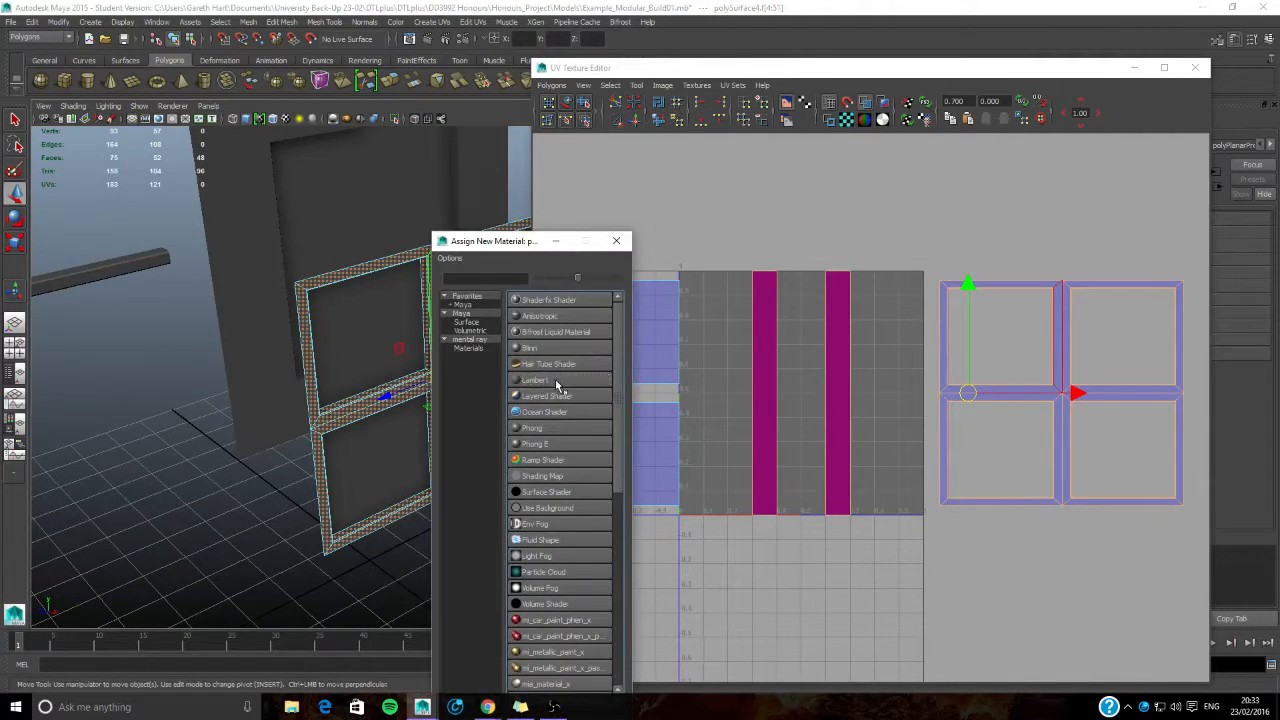
pyautogui.click(560, 385)
# - Minimize the UV Texture Editor and rename the frame's new material as Window_Frame
pyautogui.click(1131, 68)
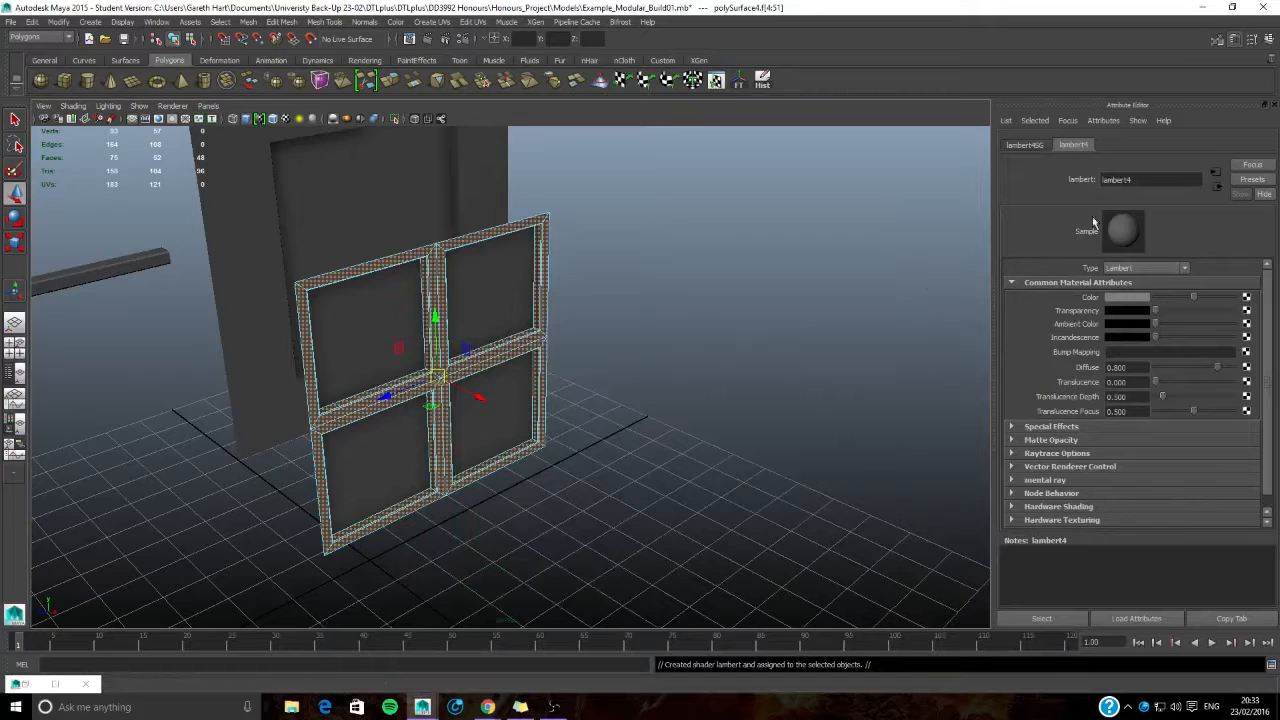
pyautogui.doubleClick(1149, 180)
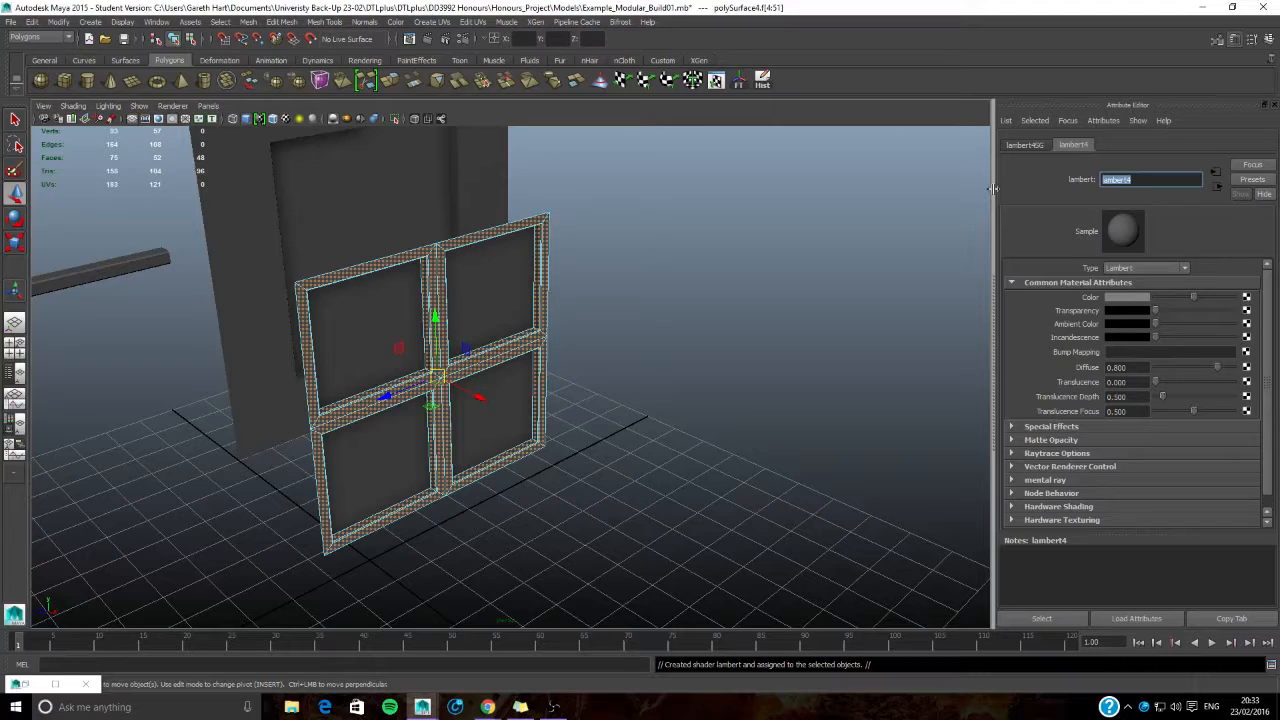
pyautogui.press('BackSpace')
pyautogui.write('Wind')
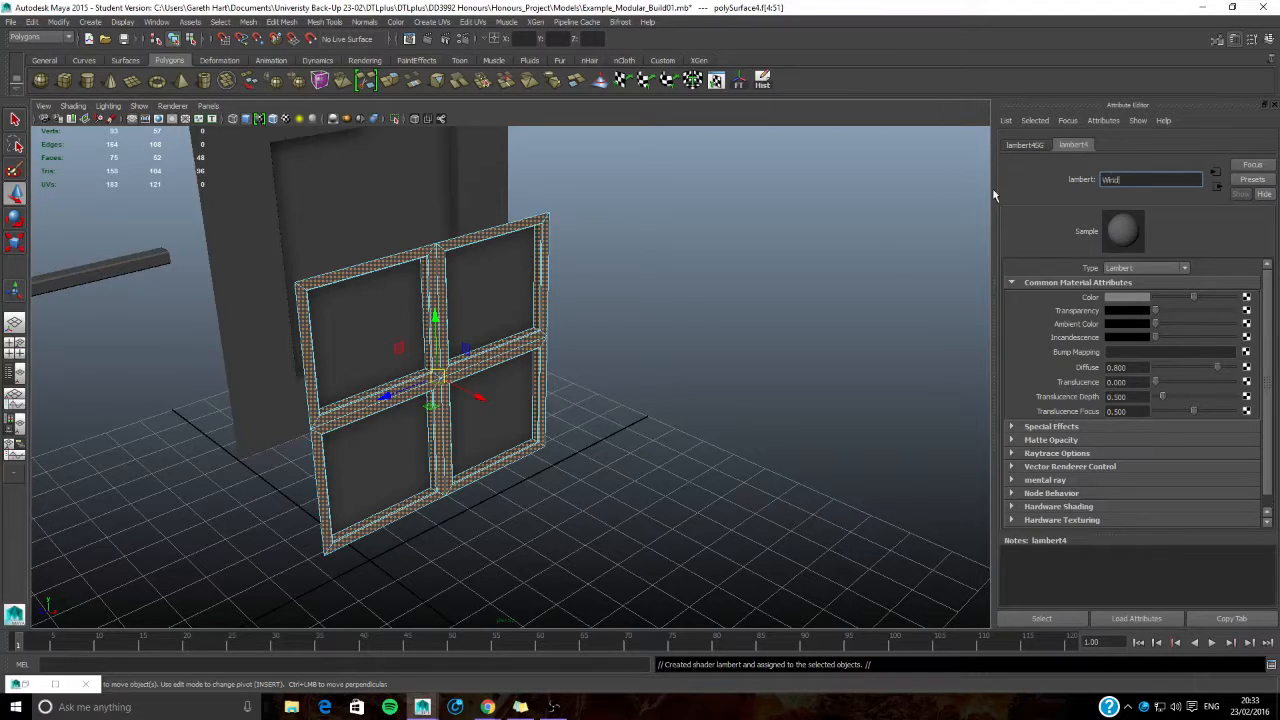
pyautogui.write('ow_Frame')
pyautogui.press('Return')
# - Select the four glass pane faces and rename their Lambert material, beginning the name with Glass_Pa
pyautogui.moveTo(480, 292); pyautogui.dragTo(500, 542, button='right')
pyautogui.click(479, 303)
pyautogui.keyDown('shift'); pyautogui.click(503, 421); pyautogui.keyUp('shift')
pyautogui.keyDown('shift'); pyautogui.click(411, 440); pyautogui.keyUp('shift')
pyautogui.keyDown('shift'); pyautogui.click(386, 347); pyautogui.keyUp('shift')
pyautogui.doubleClick(1116, 179)
pyautogui.write('G')
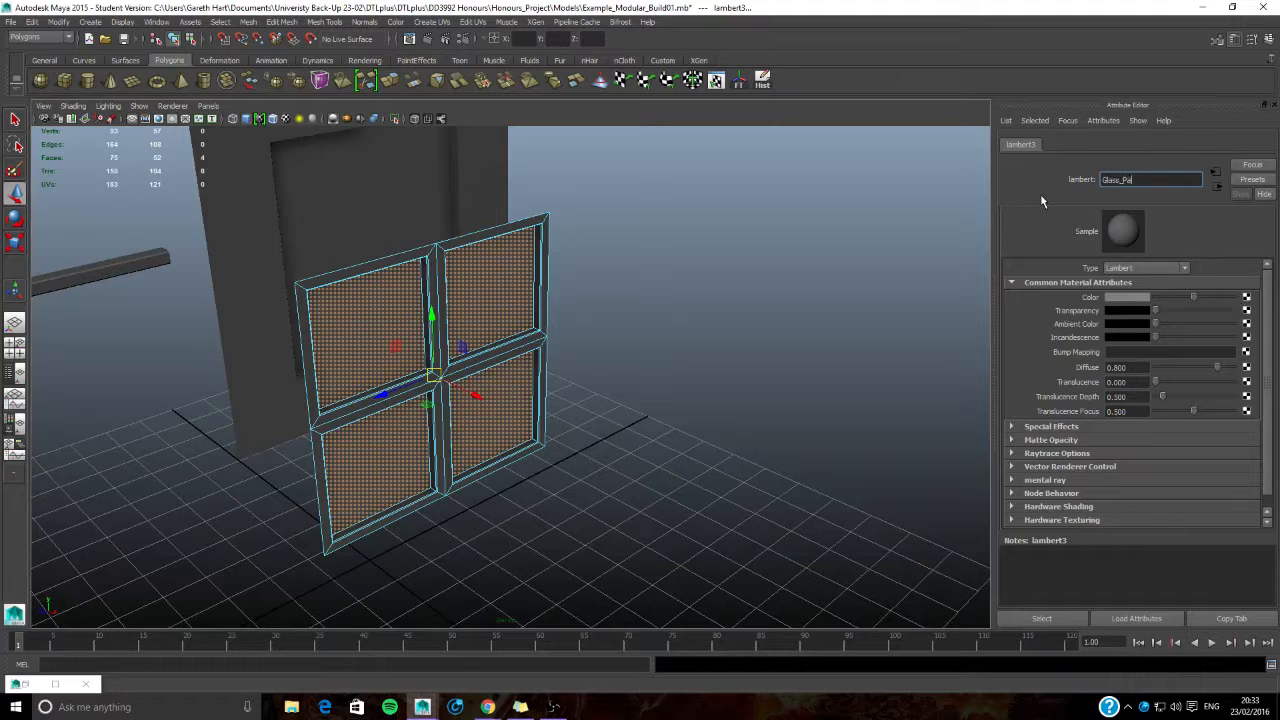
pyautogui.press('Return')
# - Select the recessed centre face of the wall panel and rename its material as Living_Room
pyautogui.click(600, 214)
pyautogui.keyDown('alt'); pyautogui.moveTo(538, 218); pyautogui.dragTo(592, 304, button='middle'); pyautogui.keyUp('alt')
pyautogui.click(445, 241)
pyautogui.moveTo(445, 241); pyautogui.dragTo(503, 491, button='right')
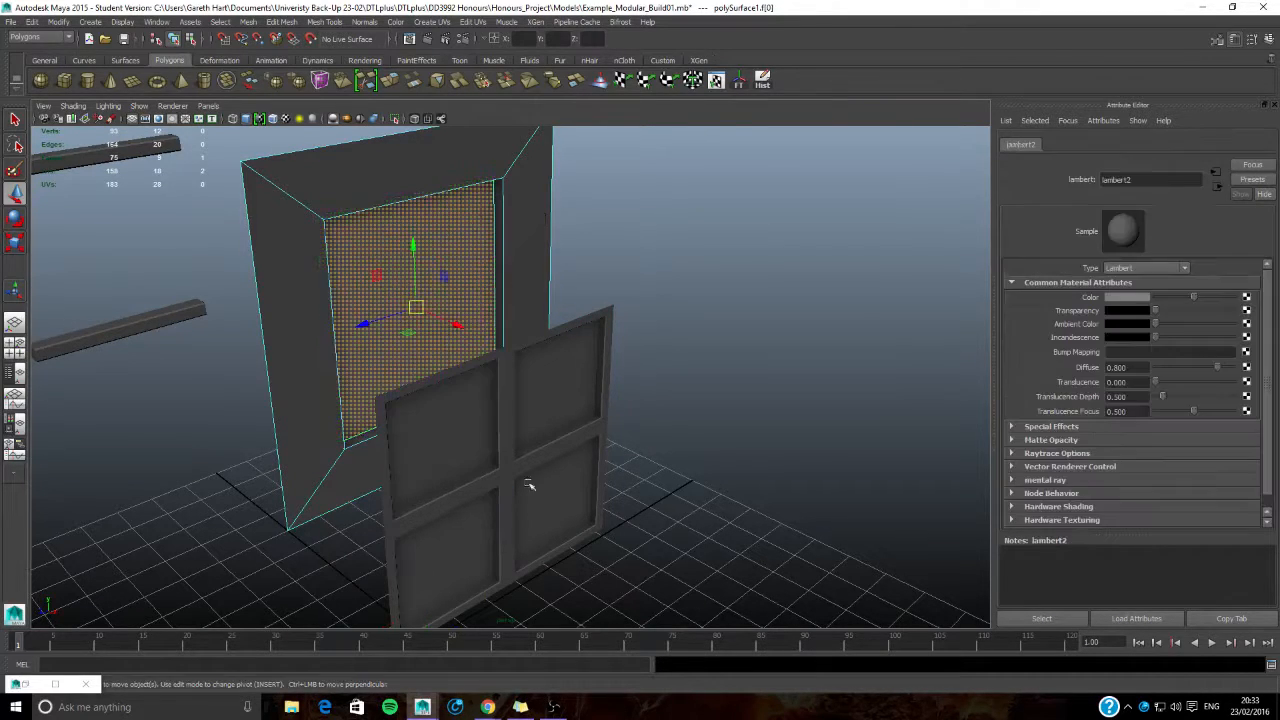
pyautogui.doubleClick(1138, 181)
pyautogui.press('BackSpace')
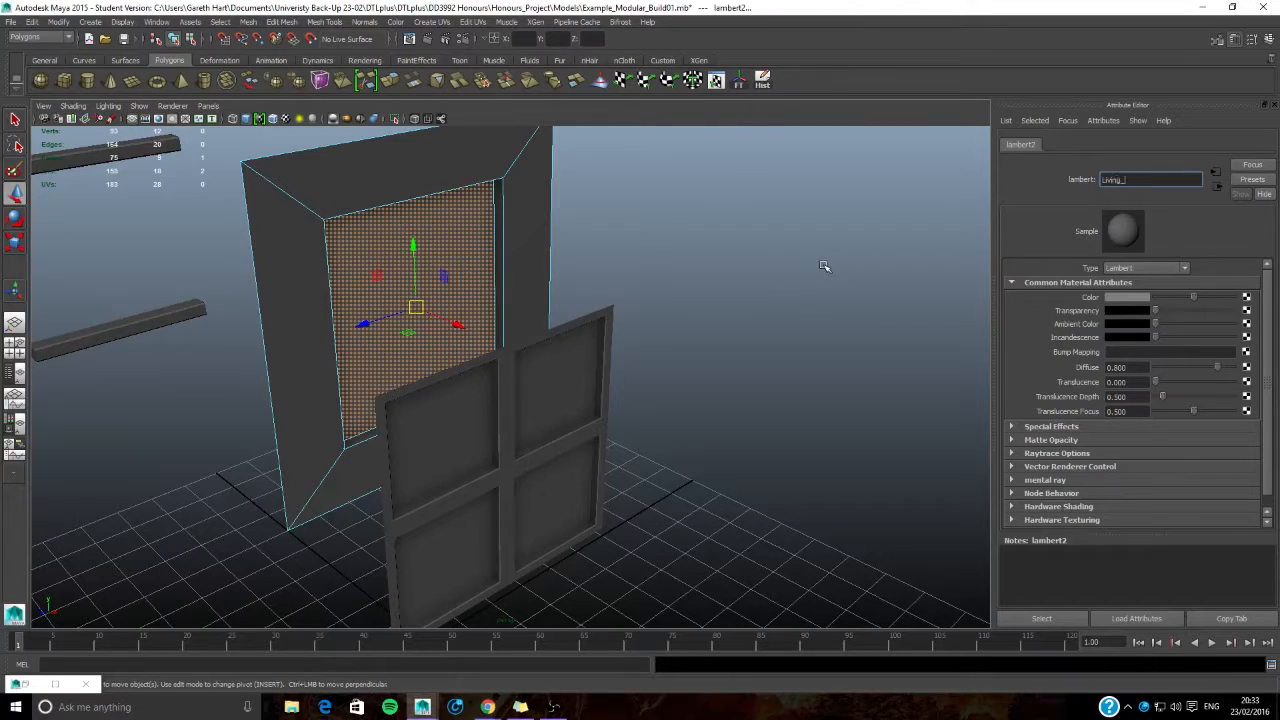
pyautogui.press('Return')
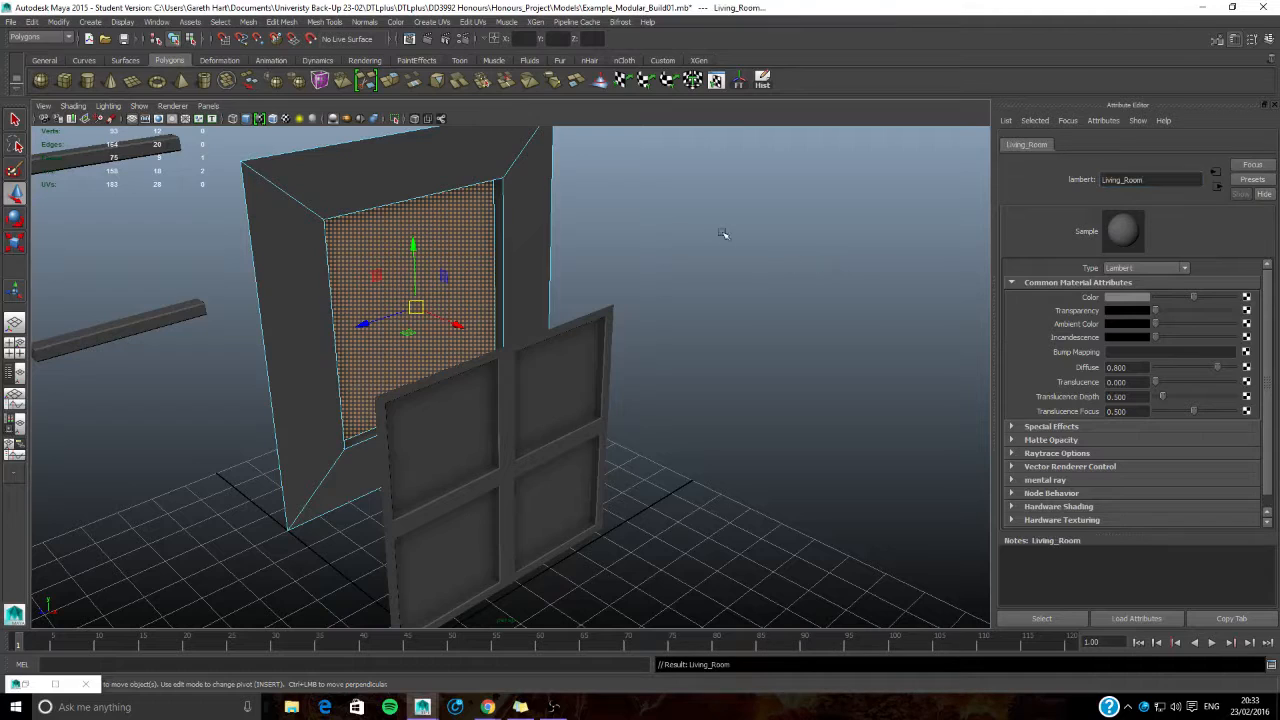
# - Try to rename the default lambert1 material on the wall panel
pyautogui.moveTo(474, 171); pyautogui.dragTo(500, 418, button='right')
pyautogui.click(481, 158)
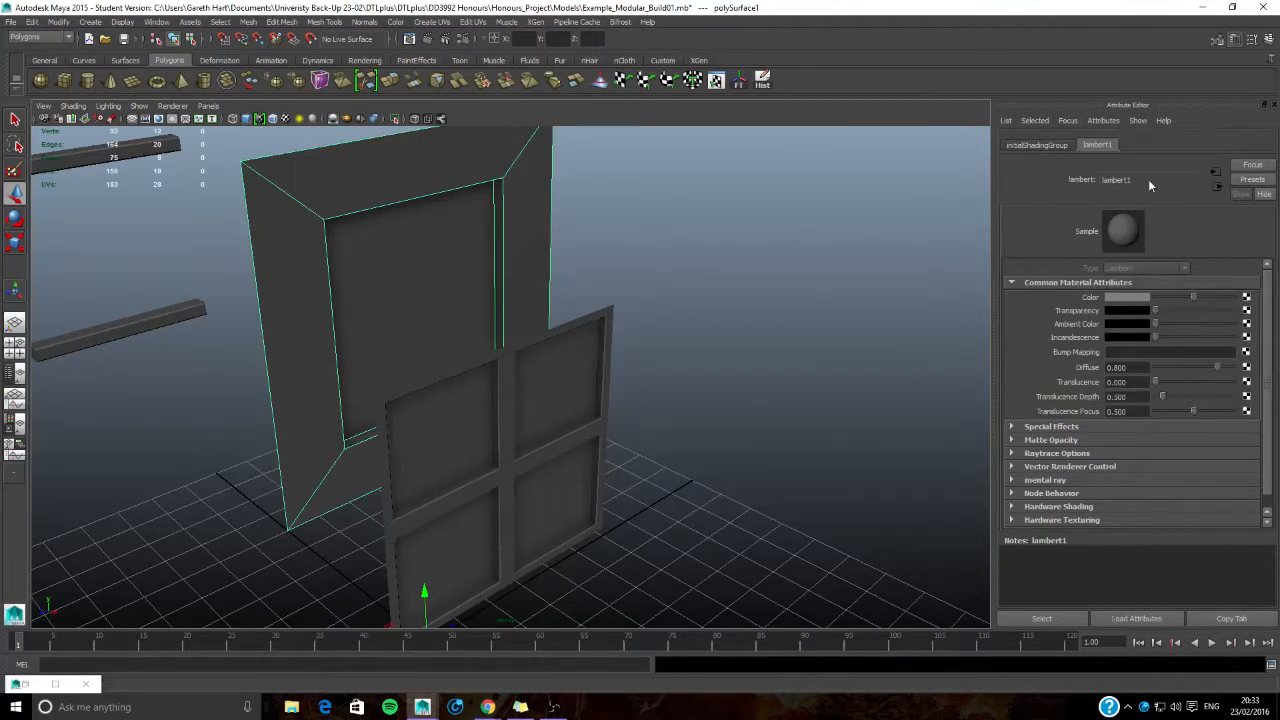
pyautogui.click(1140, 180)
pyautogui.doubleClick(1117, 180)
pyautogui.click(1058, 145)
pyautogui.click(1097, 145)
pyautogui.click(840, 245)
# - Select the four-pane window and move its pivot point to the frame's lower corner
pyautogui.click(338, 284)
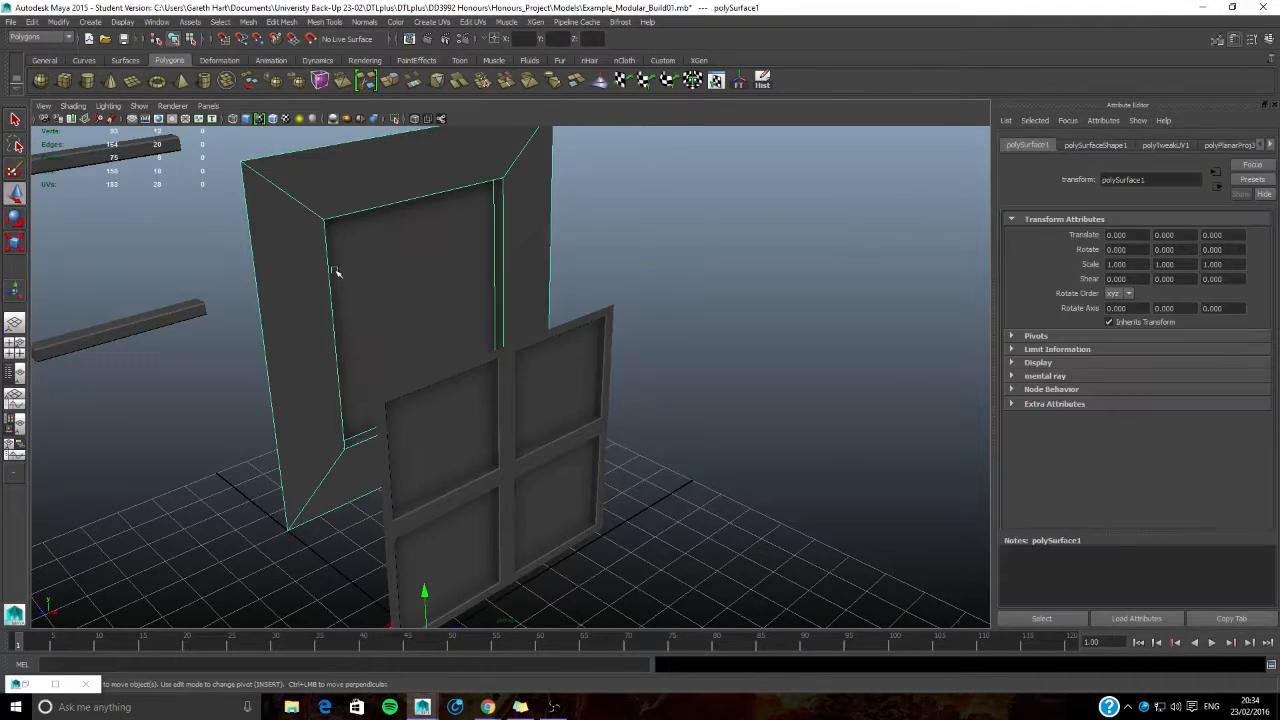
pyautogui.keyDown('alt'); pyautogui.moveTo(334, 271); pyautogui.dragTo(437, 313); pyautogui.keyUp('alt')
pyautogui.scroll(-3, 388, 335)
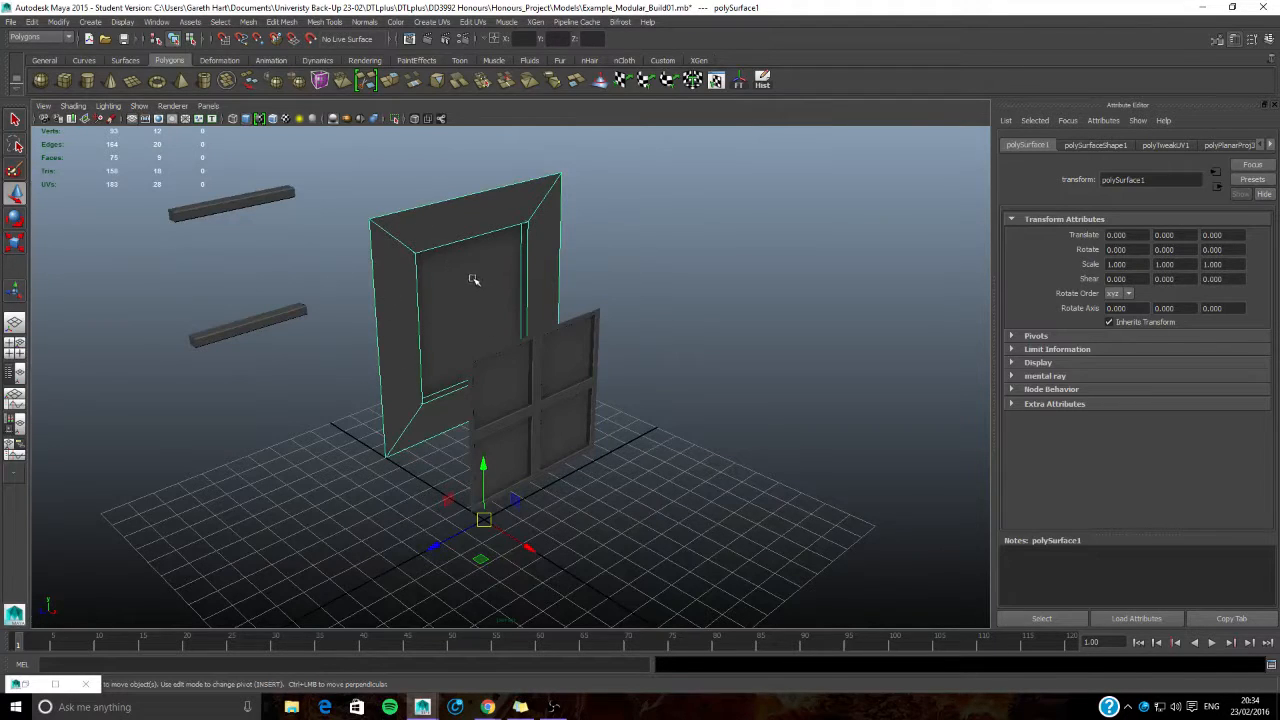
pyautogui.click(518, 377)
pyautogui.keyDown('alt'); pyautogui.moveTo(557, 480); pyautogui.dragTo(577, 449, button='middle'); pyautogui.keyUp('alt')
pyautogui.scroll(3, 577, 449)
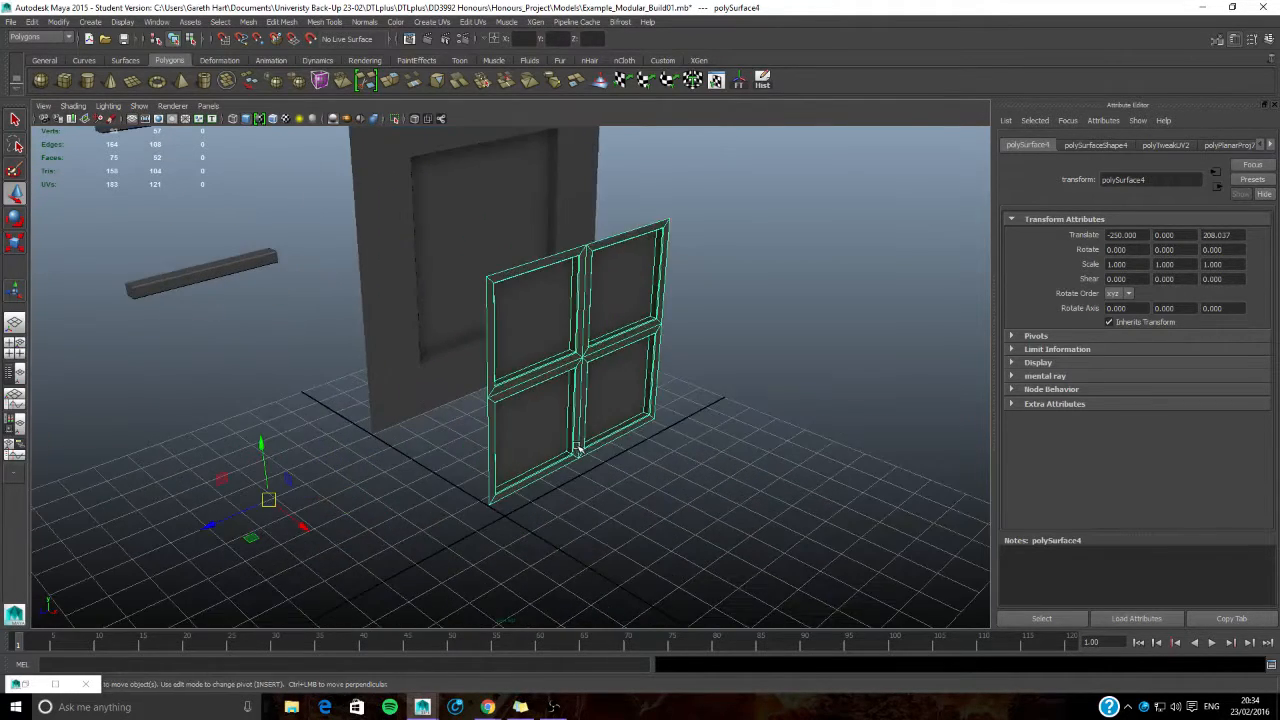
pyautogui.keyDown('alt'); pyautogui.moveTo(604, 356); pyautogui.dragTo(577, 347); pyautogui.keyUp('alt')
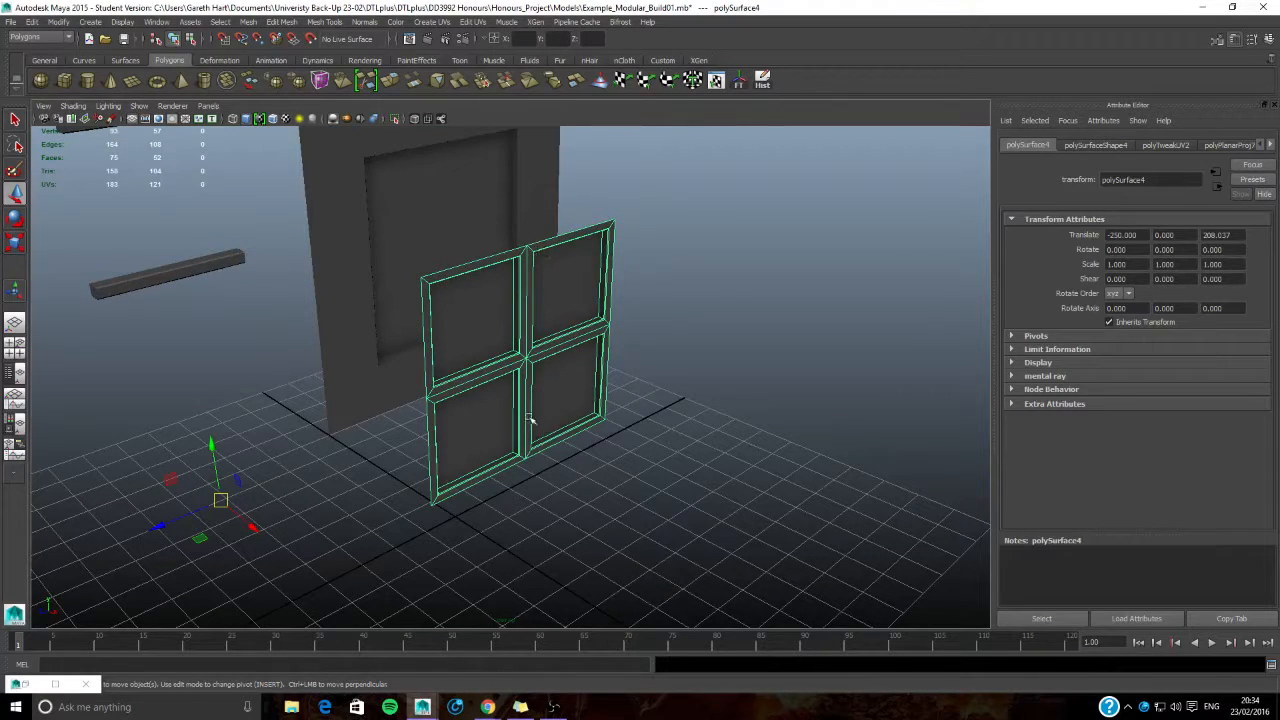
pyautogui.keyDown('alt'); pyautogui.moveTo(486, 353); pyautogui.dragTo(507, 367, button='middle'); pyautogui.keyUp('alt')
pyautogui.keyDown('alt'); pyautogui.moveTo(508, 418); pyautogui.dragTo(488, 386, button='middle'); pyautogui.keyUp('alt')
pyautogui.press('Insert')
pyautogui.scroll(3, 480, 388)
pyautogui.moveTo(127, 518); pyautogui.dragTo(540, 451)
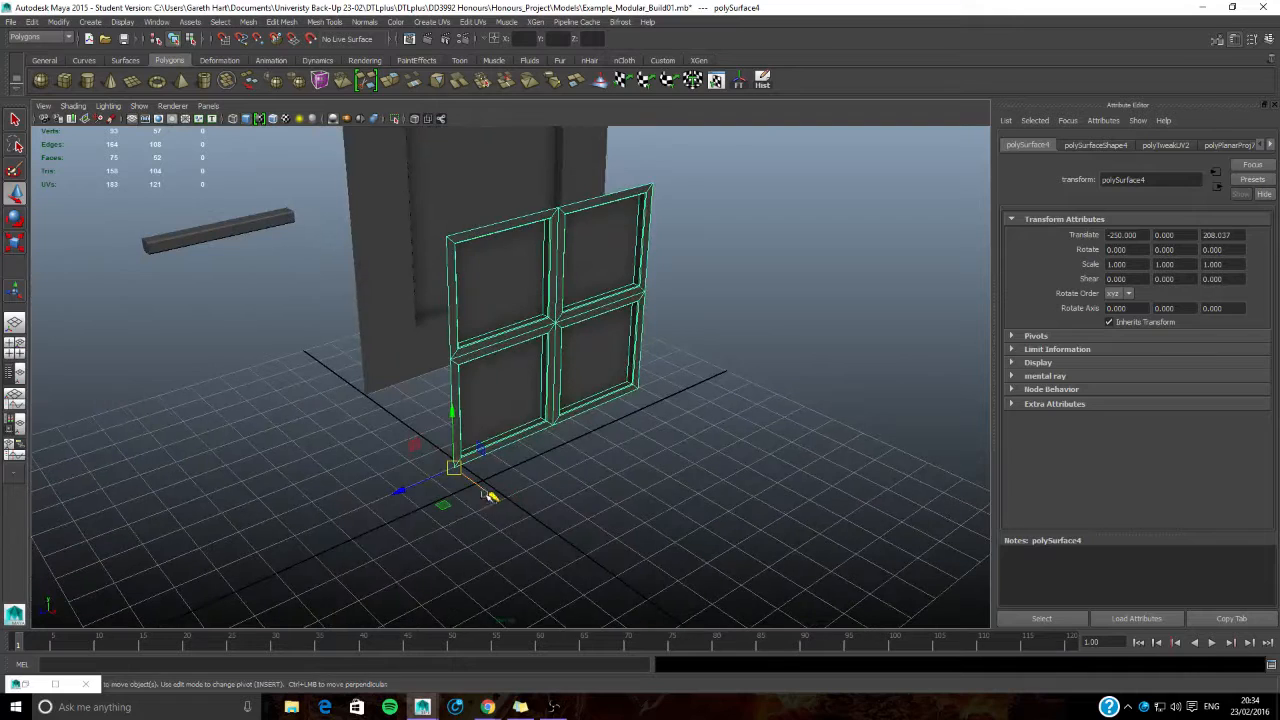
# - Move the window into the wall's opening, to about X -639.2, Y 0.2, Z 0
pyautogui.keyDown('alt'); pyautogui.moveTo(392, 392); pyautogui.dragTo(377, 424, button='middle'); pyautogui.keyUp('alt')
pyautogui.moveTo(440, 500); pyautogui.dragTo(436, 381)
pyautogui.keyDown('alt'); pyautogui.moveTo(481, 282); pyautogui.dragTo(480, 309, button='middle'); pyautogui.keyUp('alt')
pyautogui.moveTo(402, 325); pyautogui.dragTo(404, 308)
pyautogui.click(396, 437)
pyautogui.keyDown('alt'); pyautogui.moveTo(477, 343); pyautogui.dragTo(398, 313); pyautogui.keyUp('alt')
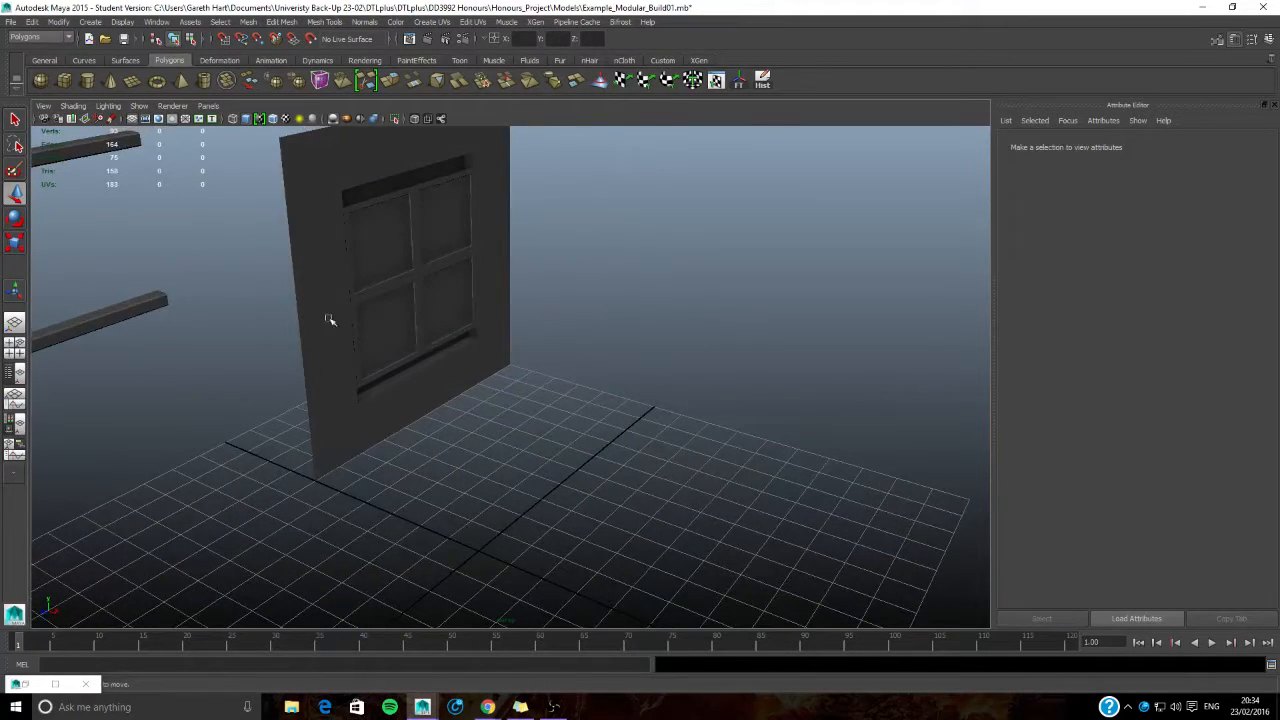
# - Reopen the UV Texture Editor for the window and move the frame's grid-shaped UV shell horizontally into the 0–1 tile
pyautogui.click(408, 281)
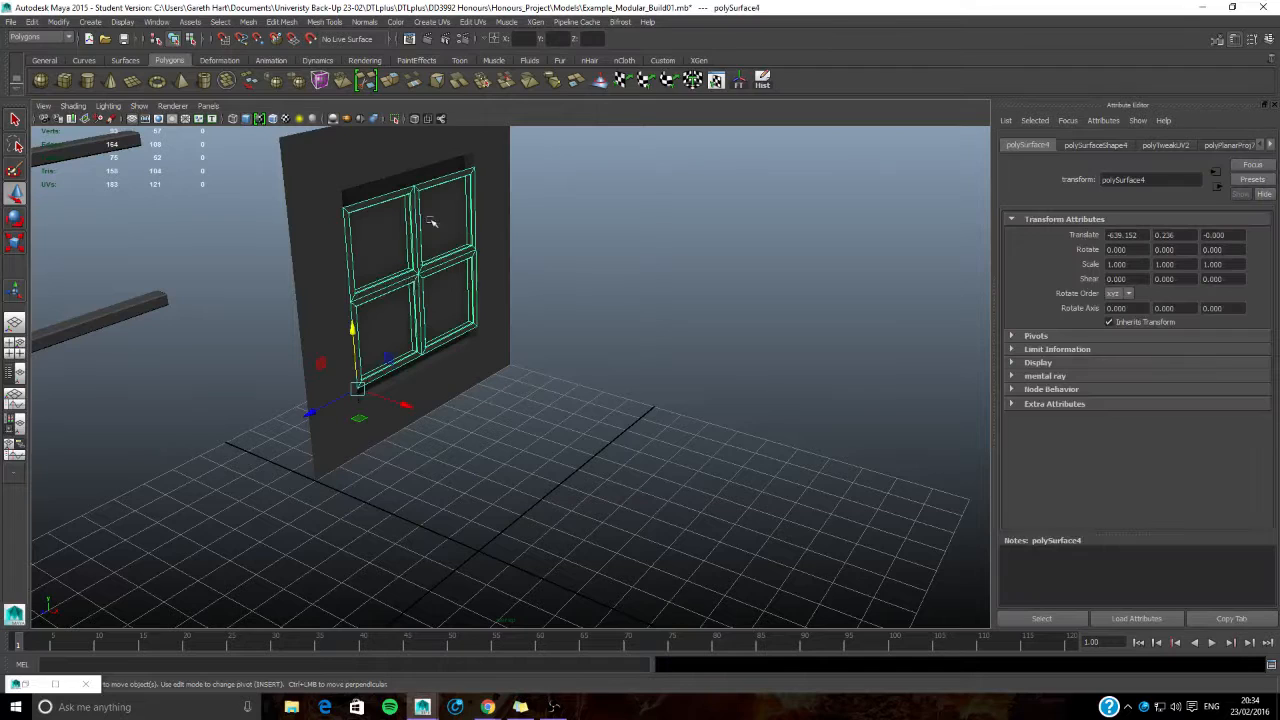
pyautogui.click(34, 685)
pyautogui.keyDown('alt'); pyautogui.moveTo(743, 366); pyautogui.dragTo(792, 367, button='middle'); pyautogui.keyUp('alt')
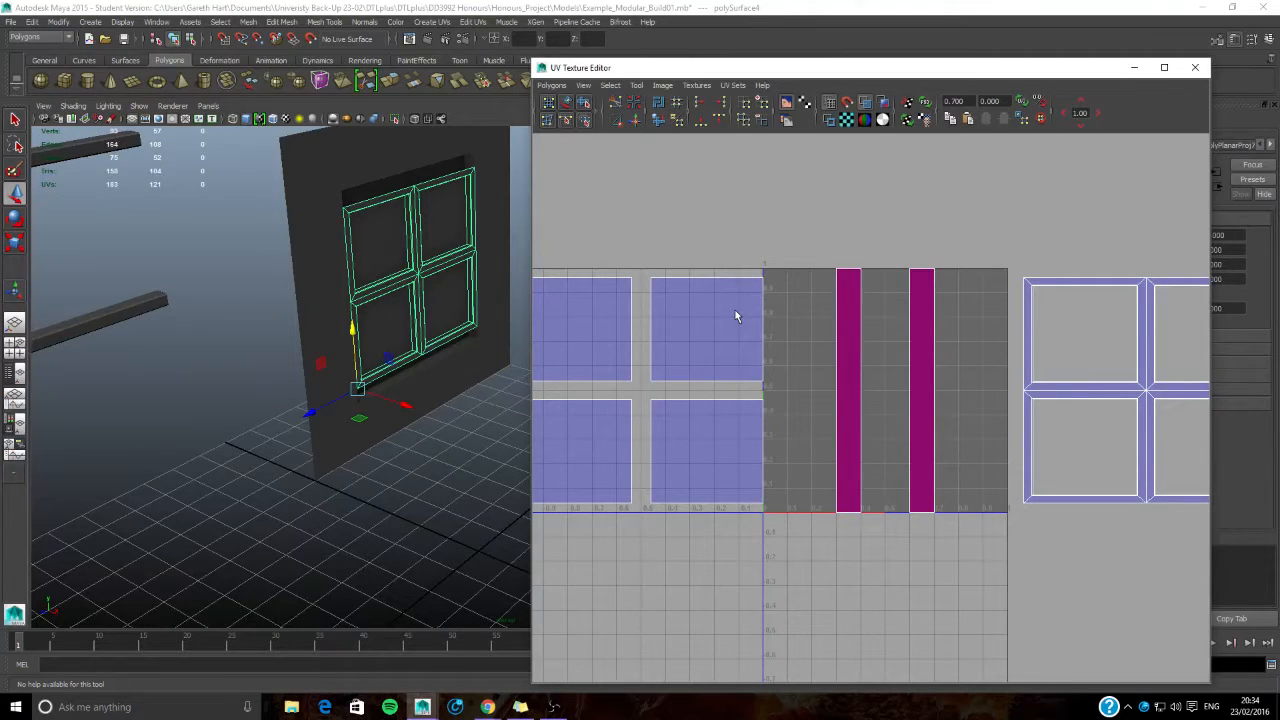
pyautogui.keyDown('alt'); pyautogui.moveTo(1015, 363); pyautogui.dragTo(808, 356, button='middle'); pyautogui.keyUp('alt')
pyautogui.moveTo(930, 315); pyautogui.dragTo(998, 306, button='right')
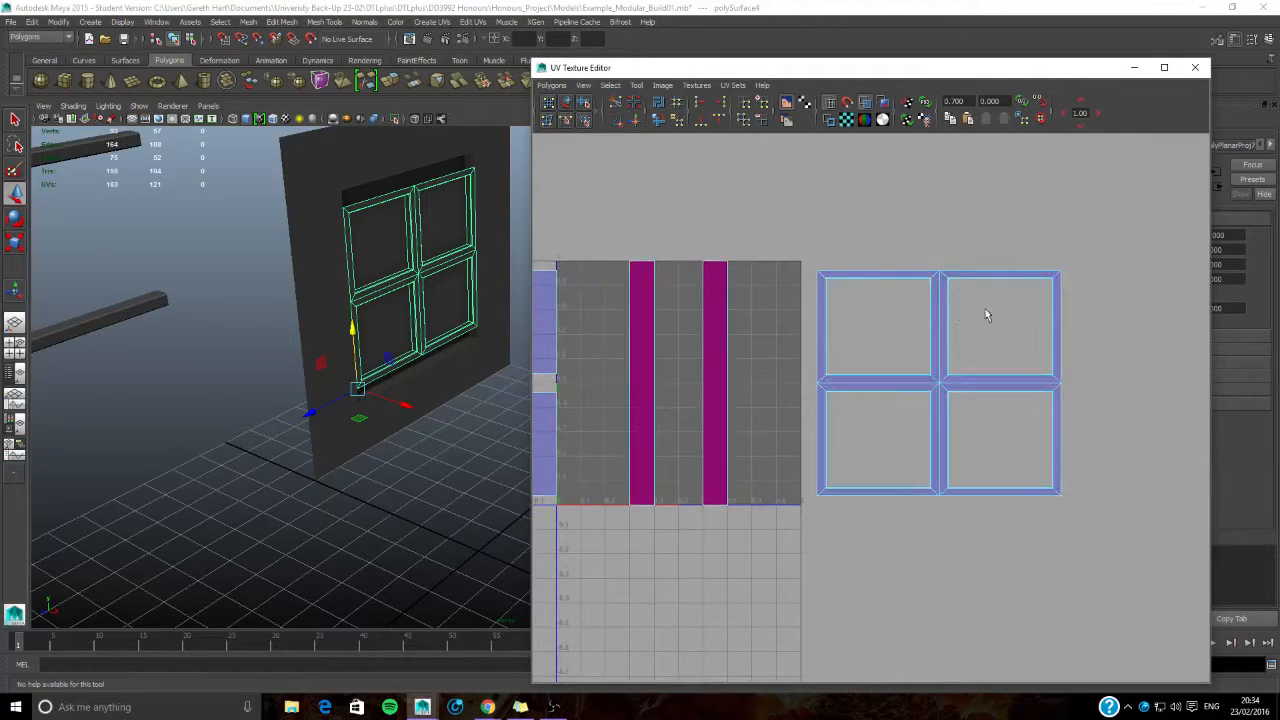
pyautogui.moveTo(804, 248); pyautogui.dragTo(1113, 562)
pyautogui.press('w')
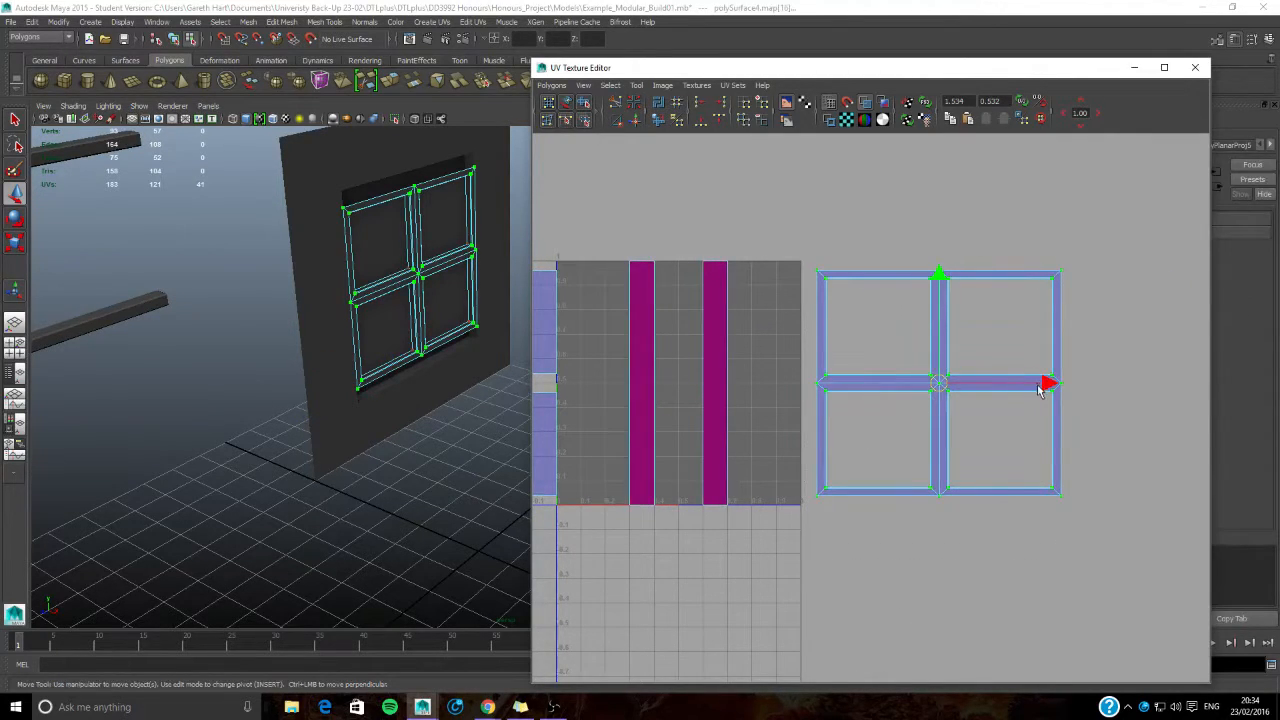
pyautogui.moveTo(1041, 390); pyautogui.dragTo(788, 383)
pyautogui.keyDown('alt'); pyautogui.moveTo(586, 356); pyautogui.dragTo(696, 380, button='middle'); pyautogui.keyUp('alt')
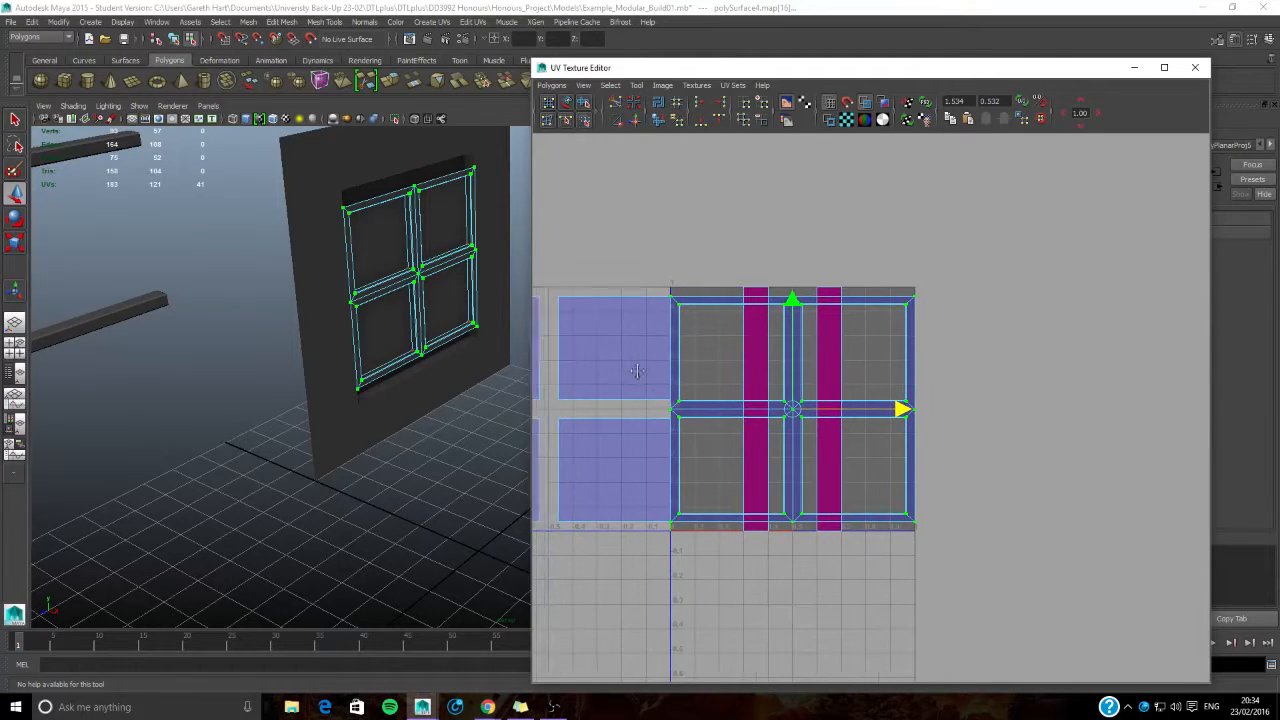
# - Nudge the frame's UV shell slightly upward within the tile
pyautogui.keyDown('alt'); pyautogui.moveTo(630, 375); pyautogui.dragTo(663, 380, button='right'); pyautogui.keyUp('alt')
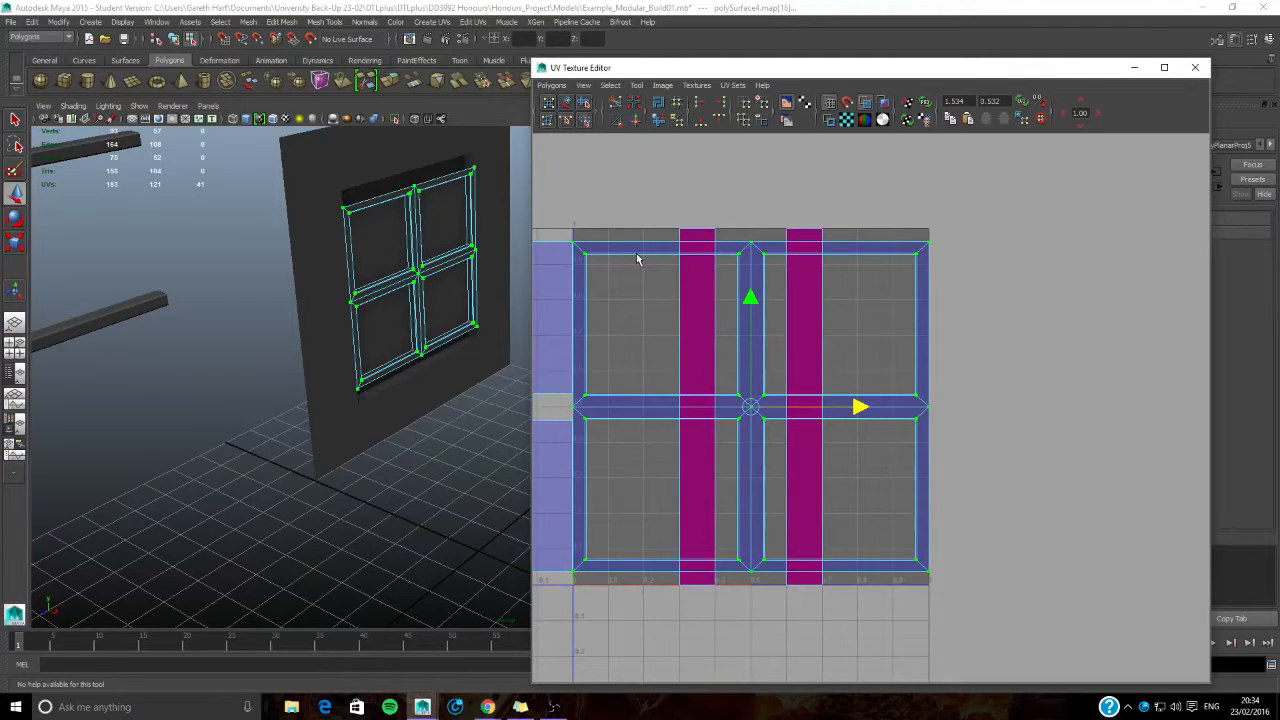
pyautogui.moveTo(752, 302)
pyautogui.mouseDown()
pyautogui.moveTo(755, 318)
pyautogui.moveTo(749, 290)
pyautogui.moveTo(749, 303)
pyautogui.mouseUp()
pyautogui.press('r')
pyautogui.press('w')
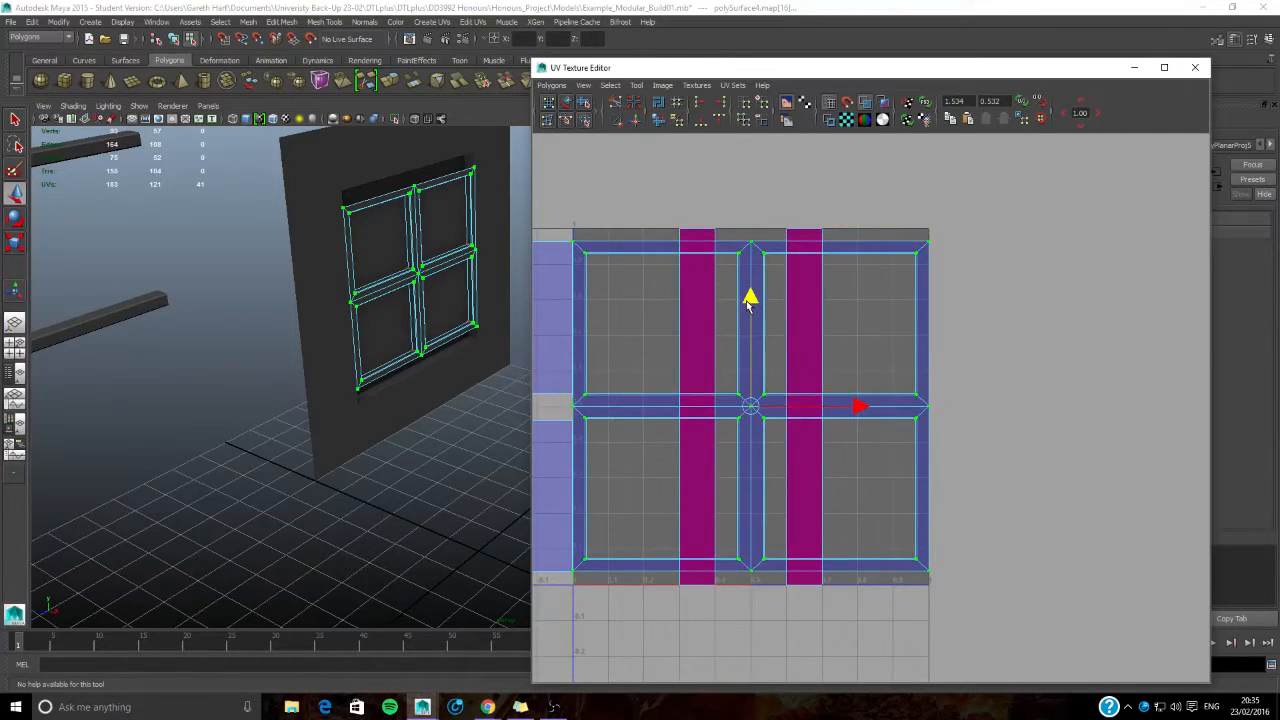
# - Select the UVs of the four window panes beside the tile, including the missed lower corner point
pyautogui.keyDown('alt'); pyautogui.moveTo(725, 390); pyautogui.dragTo(818, 386, button='middle'); pyautogui.keyUp('alt')
pyautogui.keyDown('alt'); pyautogui.moveTo(594, 411); pyautogui.dragTo(920, 438, button='middle'); pyautogui.keyUp('alt')
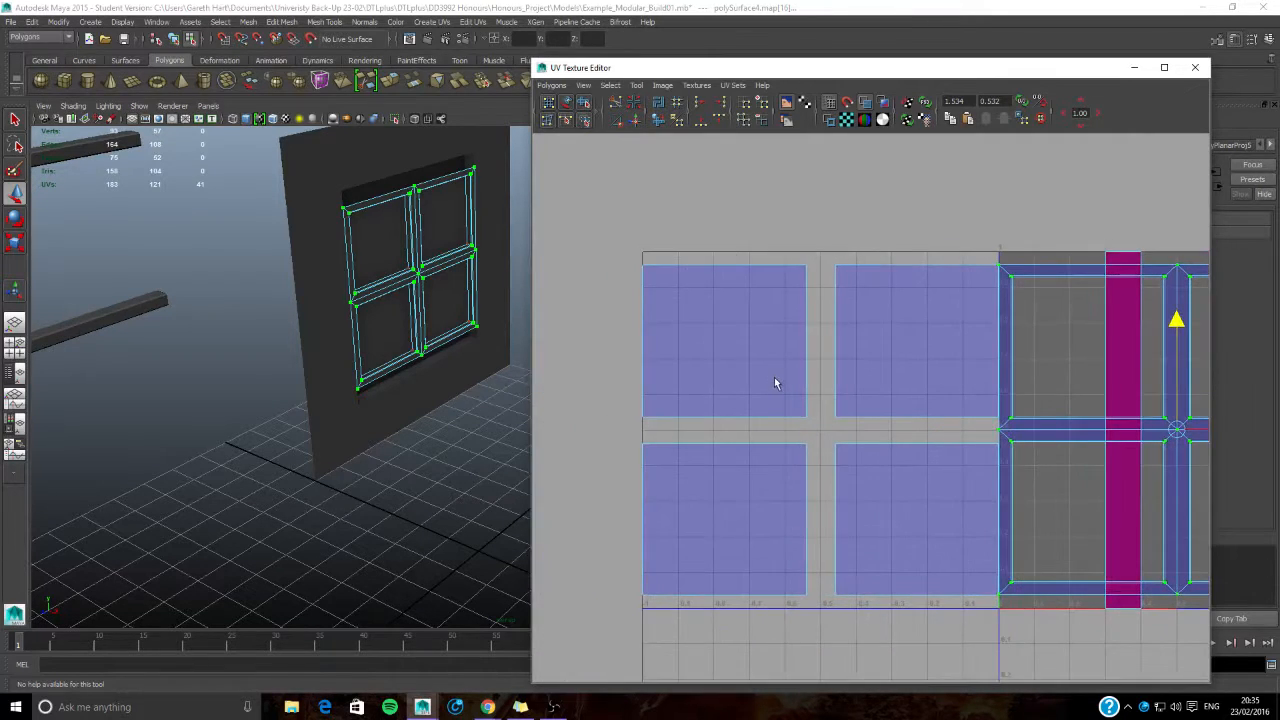
pyautogui.moveTo(576, 230); pyautogui.dragTo(998, 638)
pyautogui.keyDown('alt'); pyautogui.moveTo(991, 512); pyautogui.dragTo(817, 492, button='middle'); pyautogui.keyUp('alt')
pyautogui.moveTo(676, 413)
pyautogui.mouseDown()
pyautogui.moveTo(657, 413)
pyautogui.moveTo(676, 412)
pyautogui.mouseUp()
pyautogui.scroll(5, 781, 442)
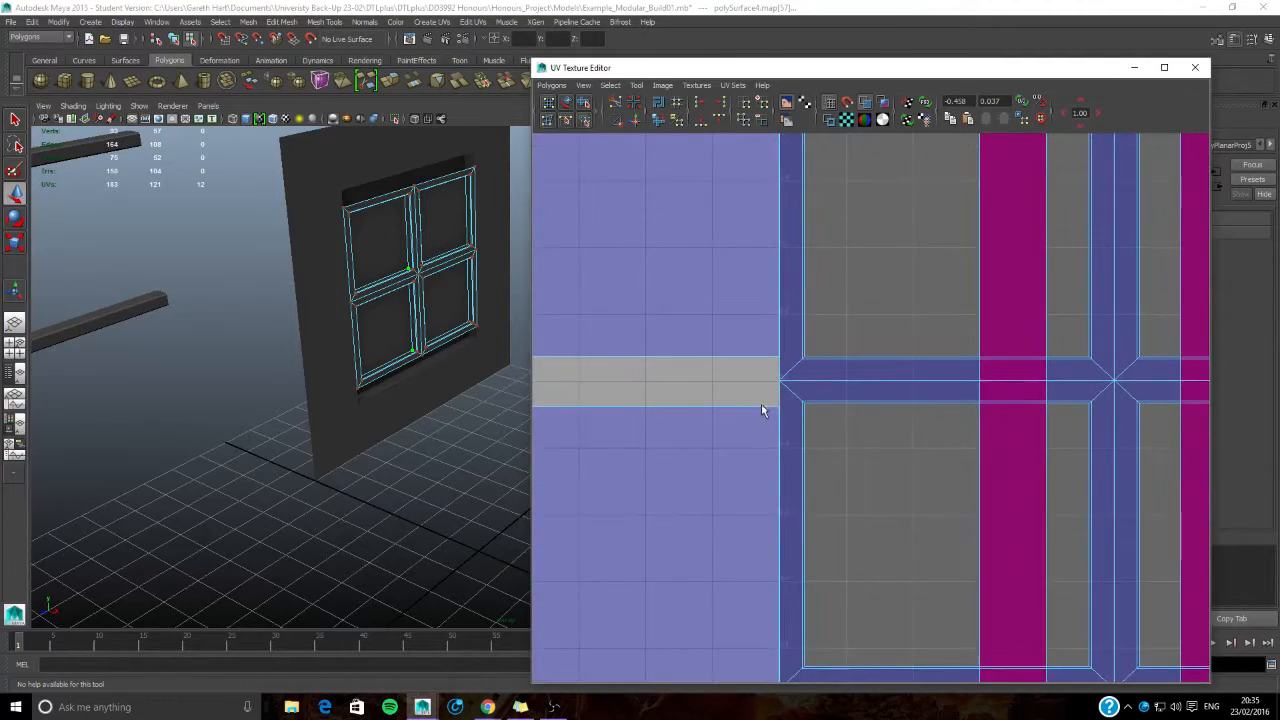
pyautogui.keyDown('alt'); pyautogui.moveTo(788, 425); pyautogui.dragTo(731, 315, button='middle'); pyautogui.keyUp('alt')
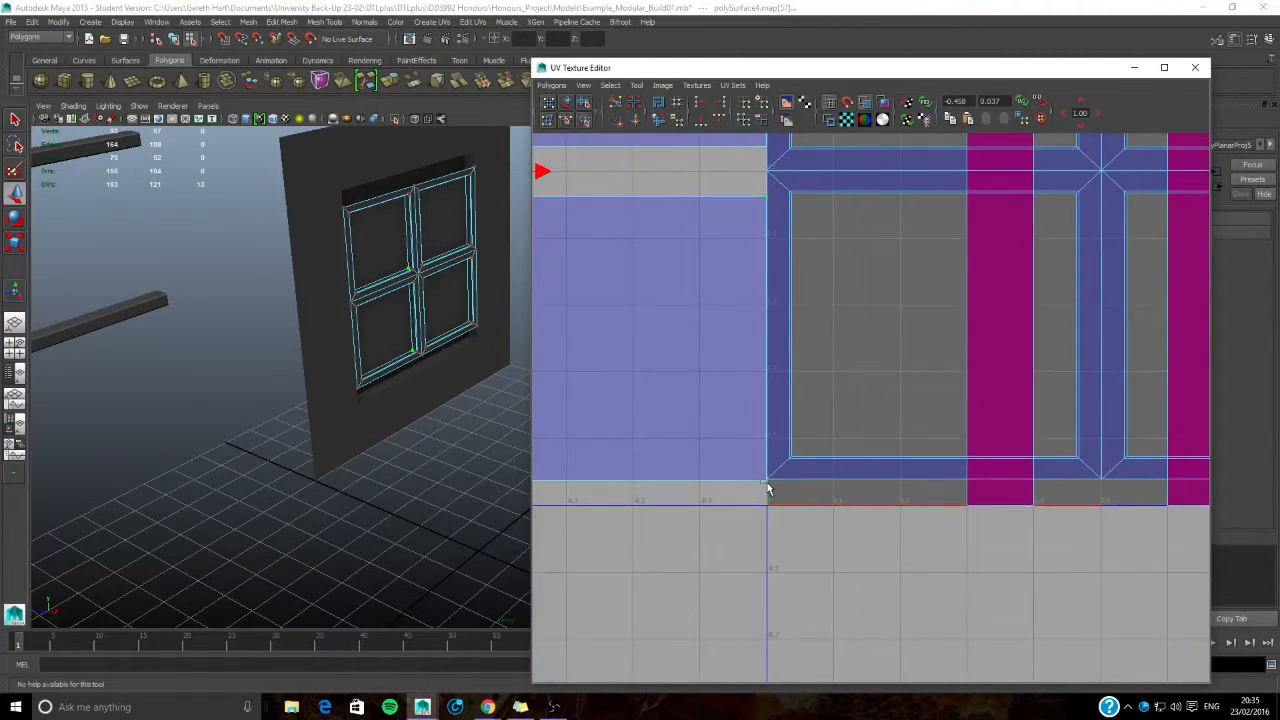
pyautogui.scroll(4, 766, 491)
pyautogui.keyDown('ctrl'); pyautogui.click(621, 583); pyautogui.keyUp('ctrl')
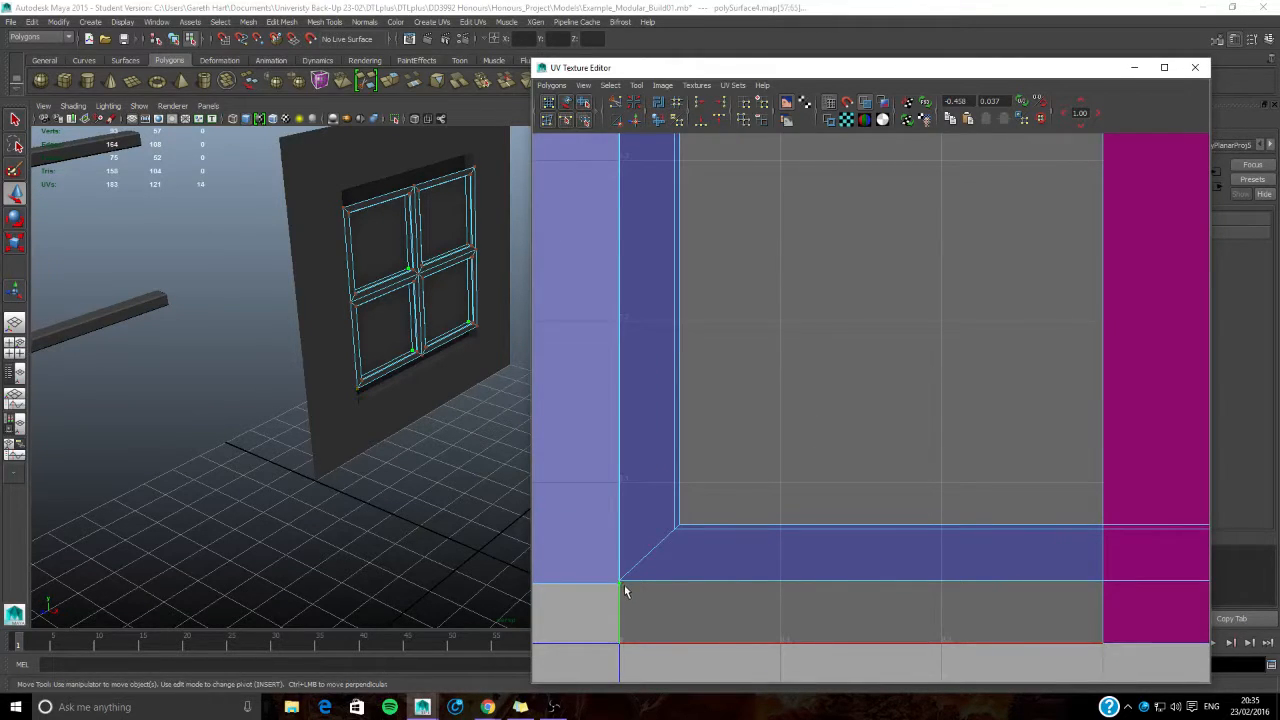
# - Add the panes' missed upper corner and middle corner UVs to the current selection
pyautogui.scroll(-7, 663, 477)
pyautogui.keyDown('alt'); pyautogui.moveTo(740, 362); pyautogui.dragTo(807, 485, button='middle'); pyautogui.keyUp('alt')
pyautogui.scroll(4, 782, 385)
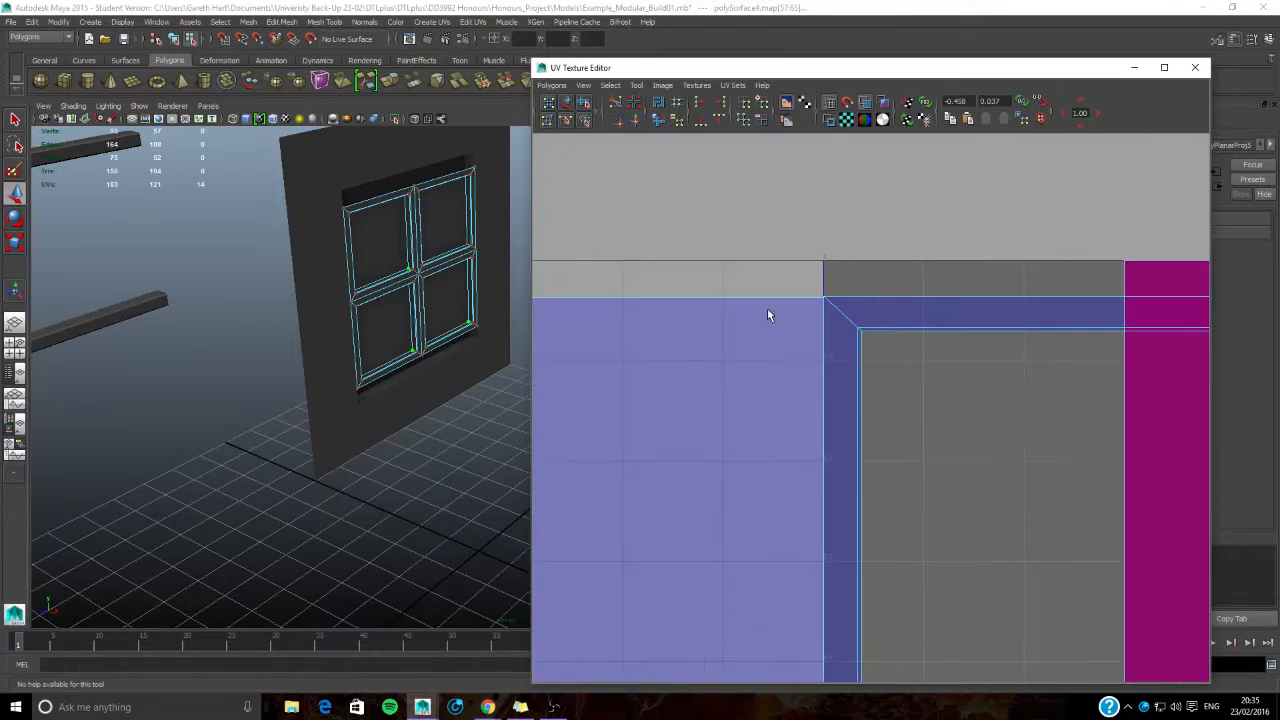
pyautogui.scroll(2, 767, 315)
pyautogui.keyDown('shift'); pyautogui.click(772, 289); pyautogui.keyUp('shift')
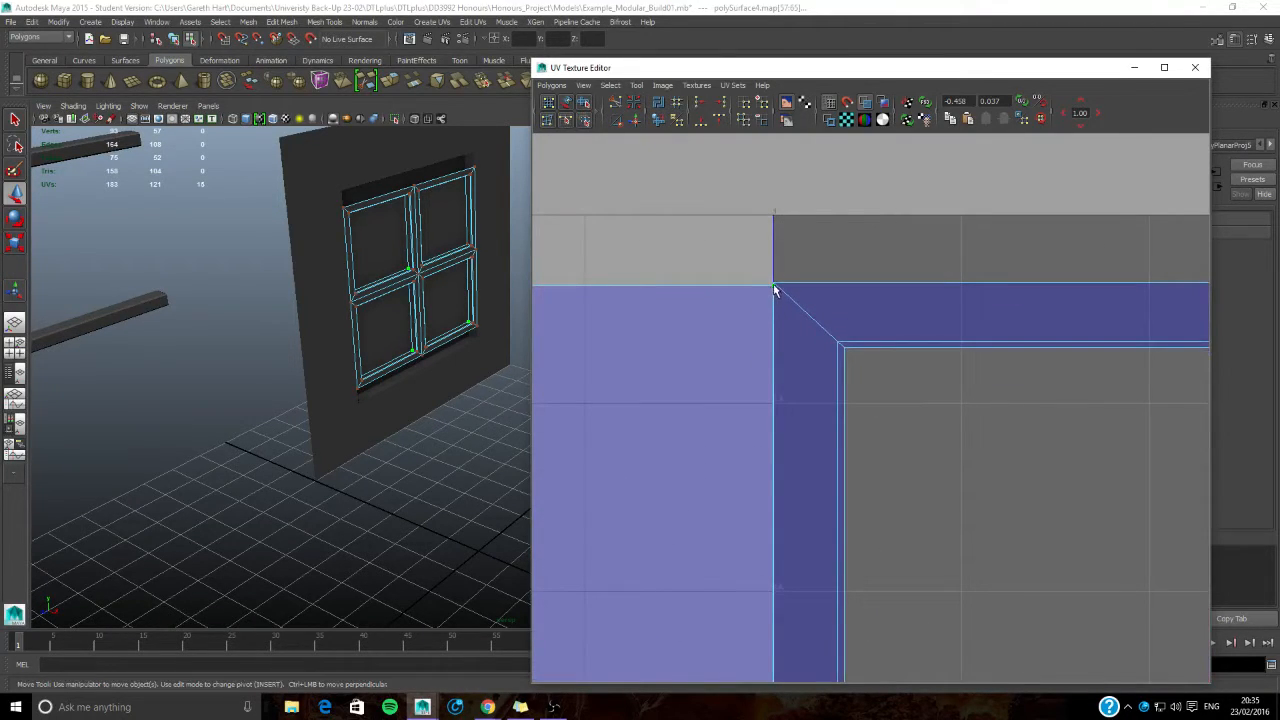
pyautogui.scroll(-3, 800, 480)
pyautogui.scroll(-2, 814, 466)
pyautogui.scroll(2, 693, 542)
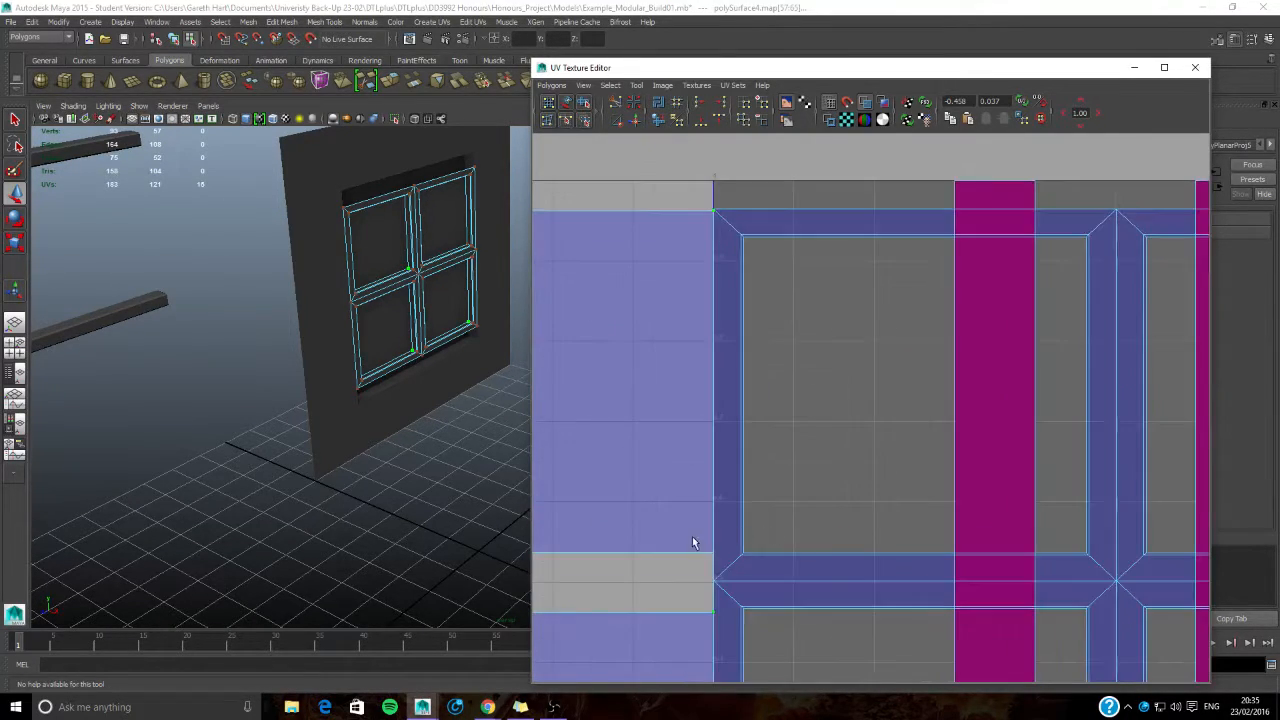
pyautogui.scroll(-2, 718, 560)
pyautogui.scroll(-2, 710, 504)
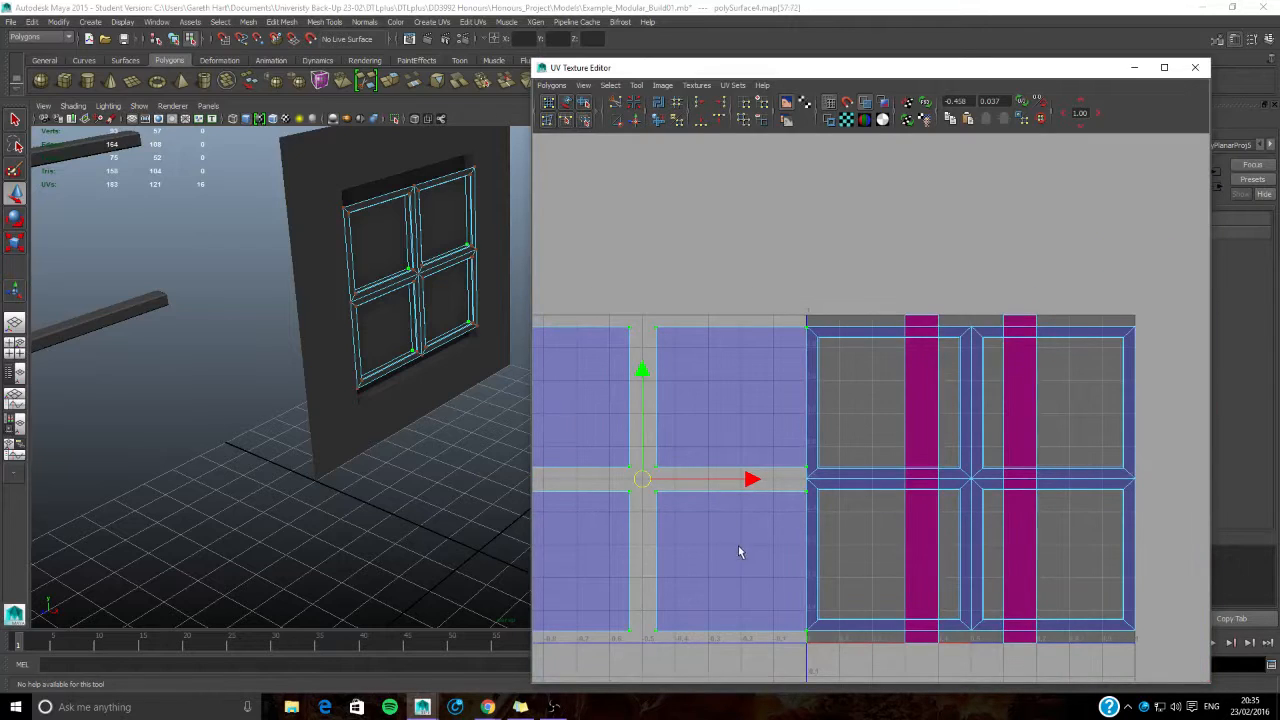
# - Move the pane UVs horizontally into the 0–1 tile so they sit inside the frame's grid-shaped shell
pyautogui.scroll(-2, 804, 477)
pyautogui.moveTo(815, 462); pyautogui.dragTo(1051, 458)
pyautogui.click(1077, 400)
pyautogui.keyDown('alt'); pyautogui.moveTo(1077, 400); pyautogui.dragTo(892, 380, button='middle'); pyautogui.keyUp('alt')
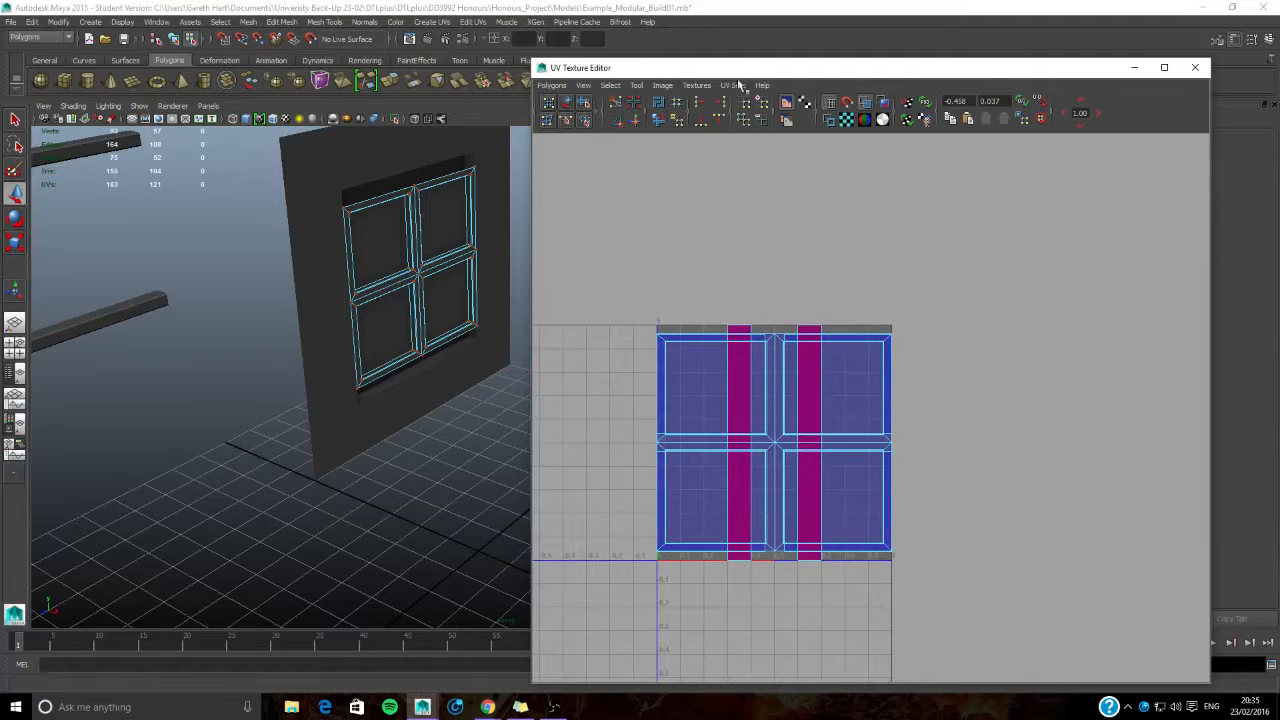
# - Close the UV Texture Editor and move the lower ledge beam along X to -50, in front of the wall
pyautogui.click(1195, 67)
pyautogui.keyDown('alt'); pyautogui.moveTo(424, 247); pyautogui.dragTo(495, 286, button='middle'); pyautogui.keyUp('alt')
pyautogui.moveTo(495, 288); pyautogui.dragTo(511, 275, button='right')
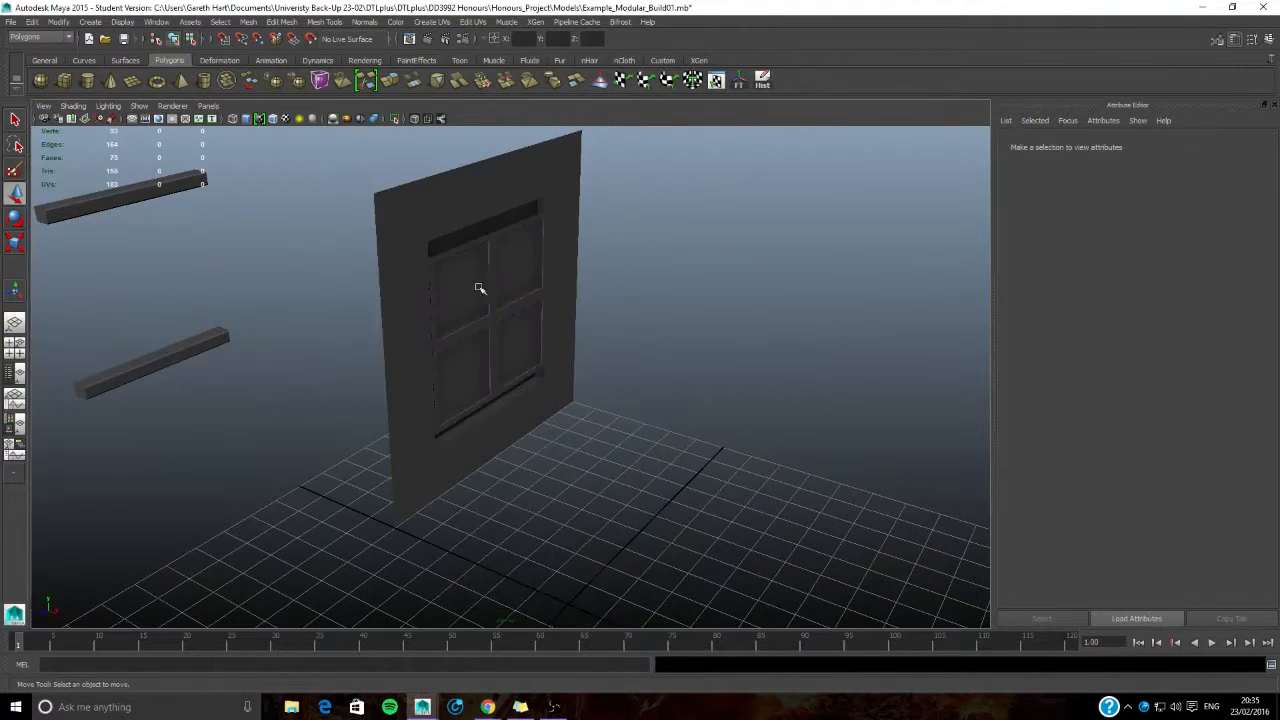
pyautogui.keyDown('alt'); pyautogui.moveTo(300, 284); pyautogui.dragTo(402, 276, button='middle'); pyautogui.keyUp('alt')
pyautogui.click(280, 343)
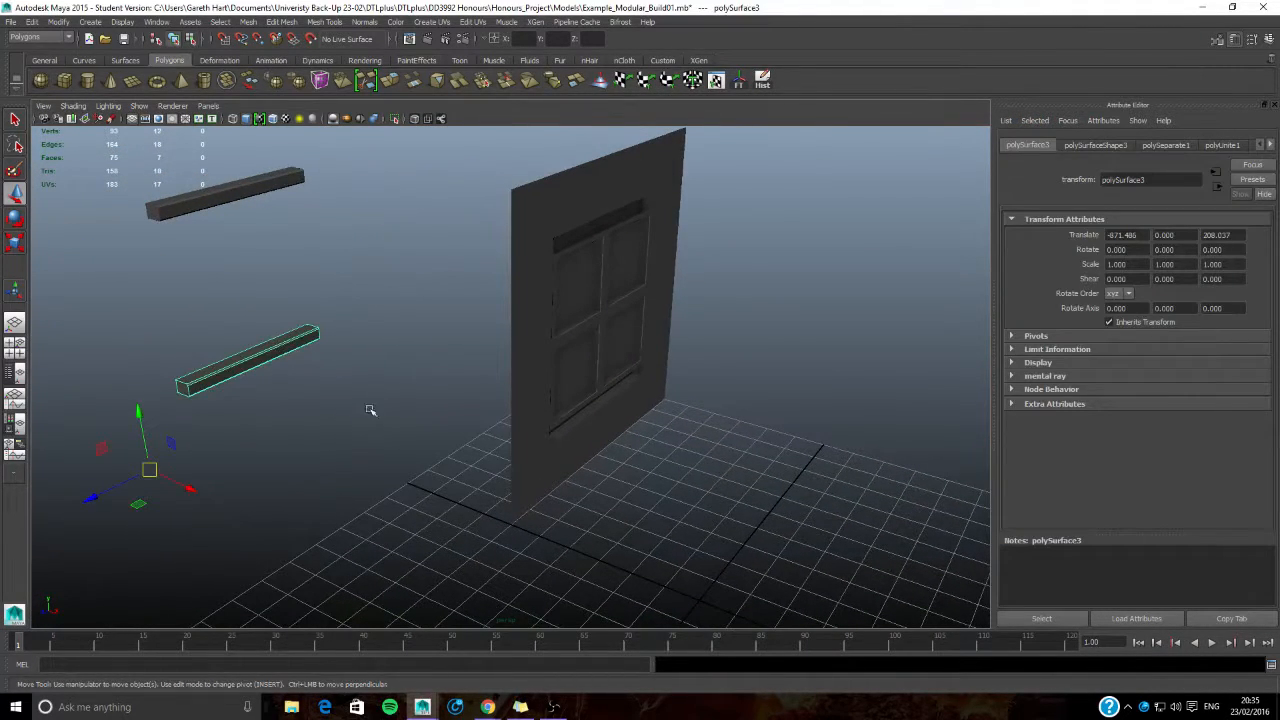
pyautogui.keyDown('alt'); pyautogui.moveTo(374, 409); pyautogui.dragTo(462, 388, button='middle'); pyautogui.keyUp('alt')
pyautogui.moveTo(245, 468); pyautogui.dragTo(734, 537)
pyautogui.keyDown('alt'); pyautogui.moveTo(734, 537); pyautogui.dragTo(508, 365, button='middle'); pyautogui.keyUp('alt')
pyautogui.keyDown('alt'); pyautogui.moveTo(364, 275); pyautogui.dragTo(549, 426, button='middle'); pyautogui.keyUp('alt')
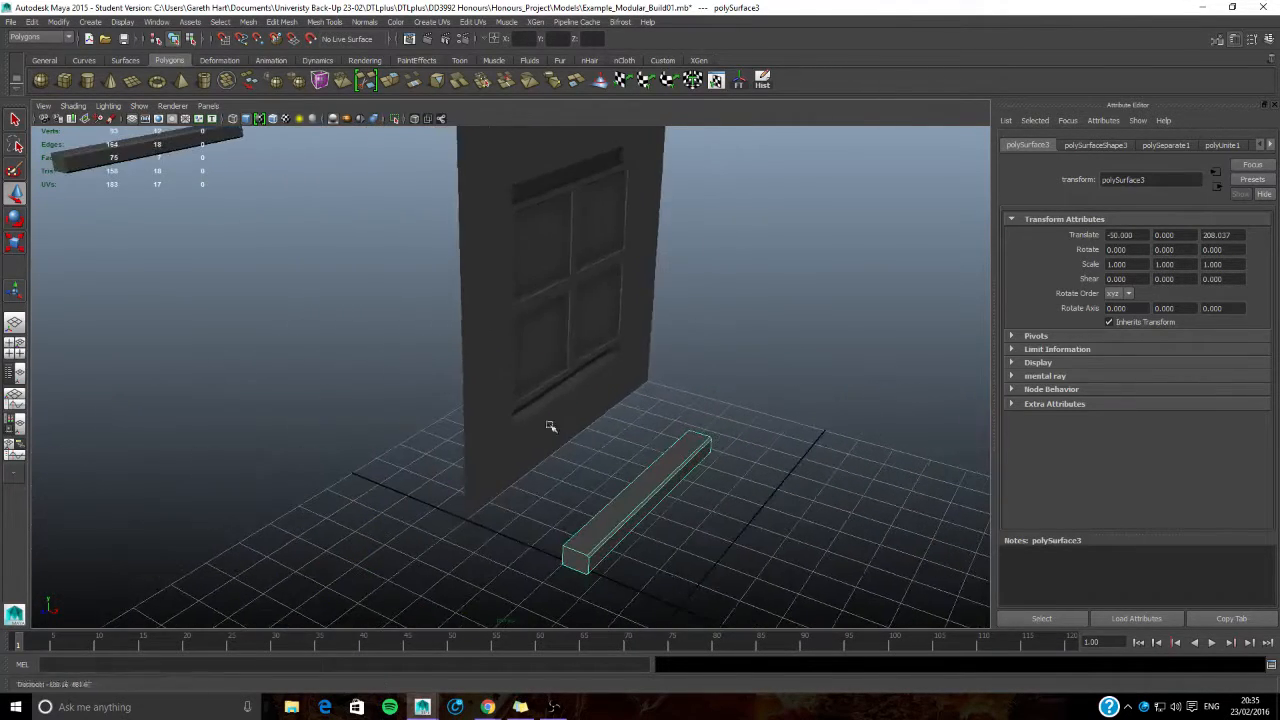
# - Delete the upper spare beam and move the remaining ledge beam's pivot to its lower end corner
pyautogui.click(132, 157)
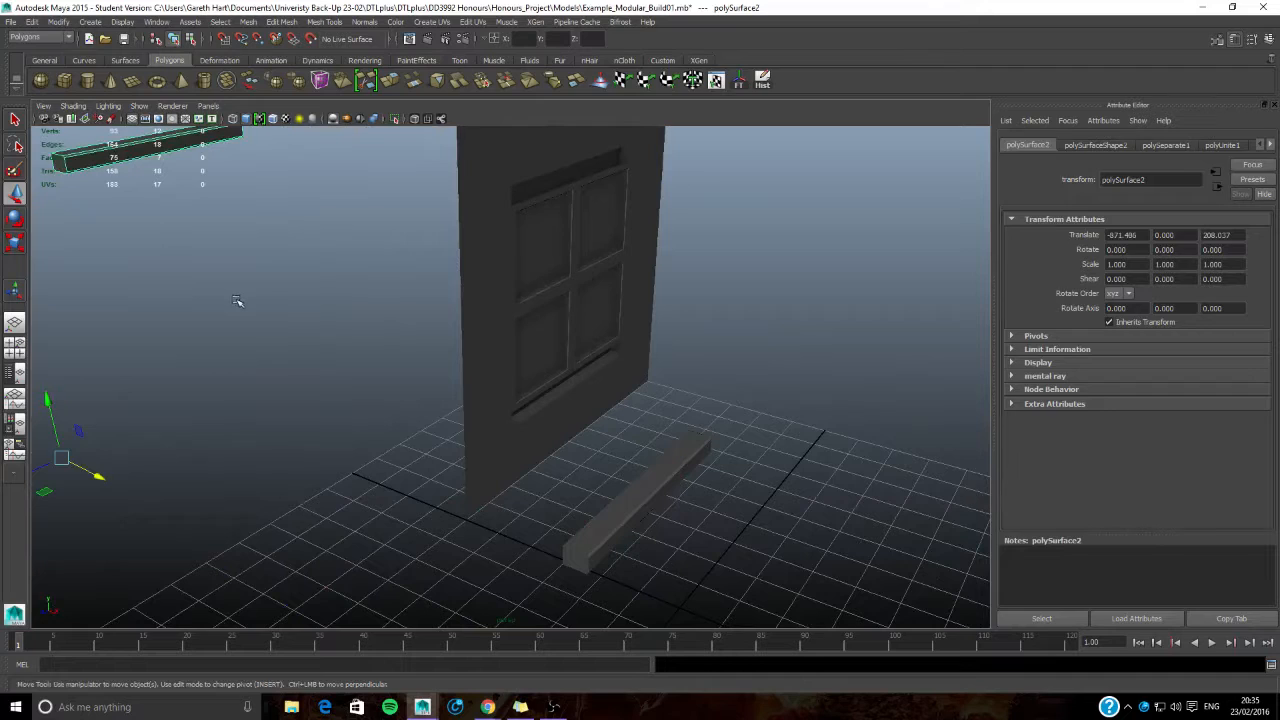
pyautogui.press('Delete')
pyautogui.click(592, 533)
pyautogui.keyDown('alt'); pyautogui.moveTo(660, 550); pyautogui.dragTo(583, 451, button='middle'); pyautogui.keyUp('alt')
pyautogui.keyDown('alt'); pyautogui.moveTo(583, 451); pyautogui.dragTo(561, 463); pyautogui.keyUp('alt')
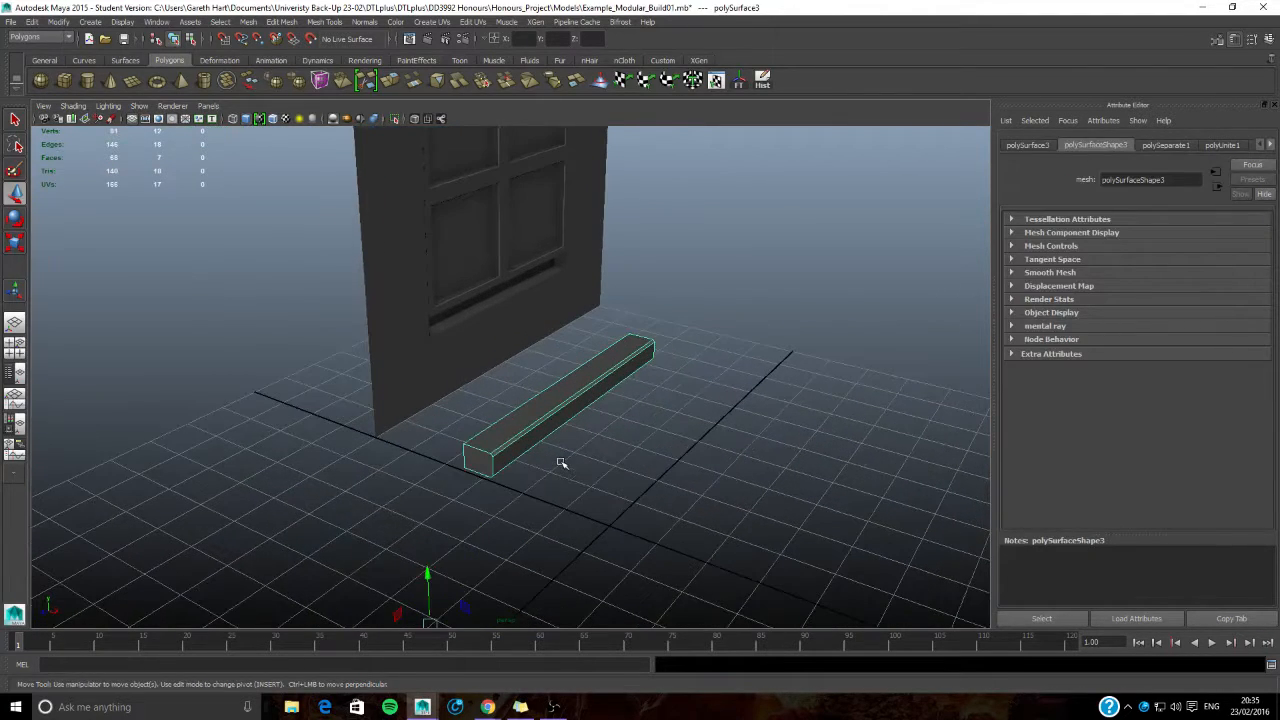
pyautogui.press('Insert')
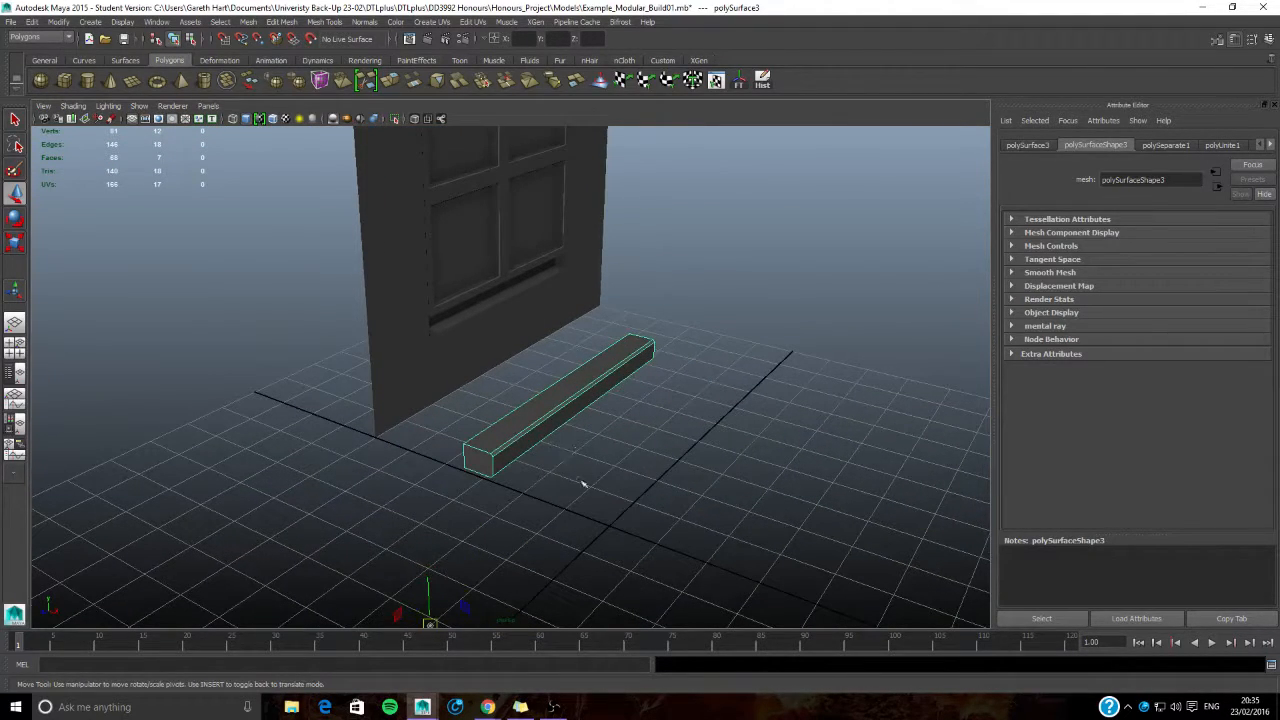
pyautogui.moveTo(430, 621); pyautogui.dragTo(459, 504)
pyautogui.press('Insert')
# - Assign a new Lambert material to the ledge beam and name it Ledge_Brick
pyautogui.keyDown('alt'); pyautogui.moveTo(649, 466); pyautogui.dragTo(509, 437); pyautogui.keyUp('alt')
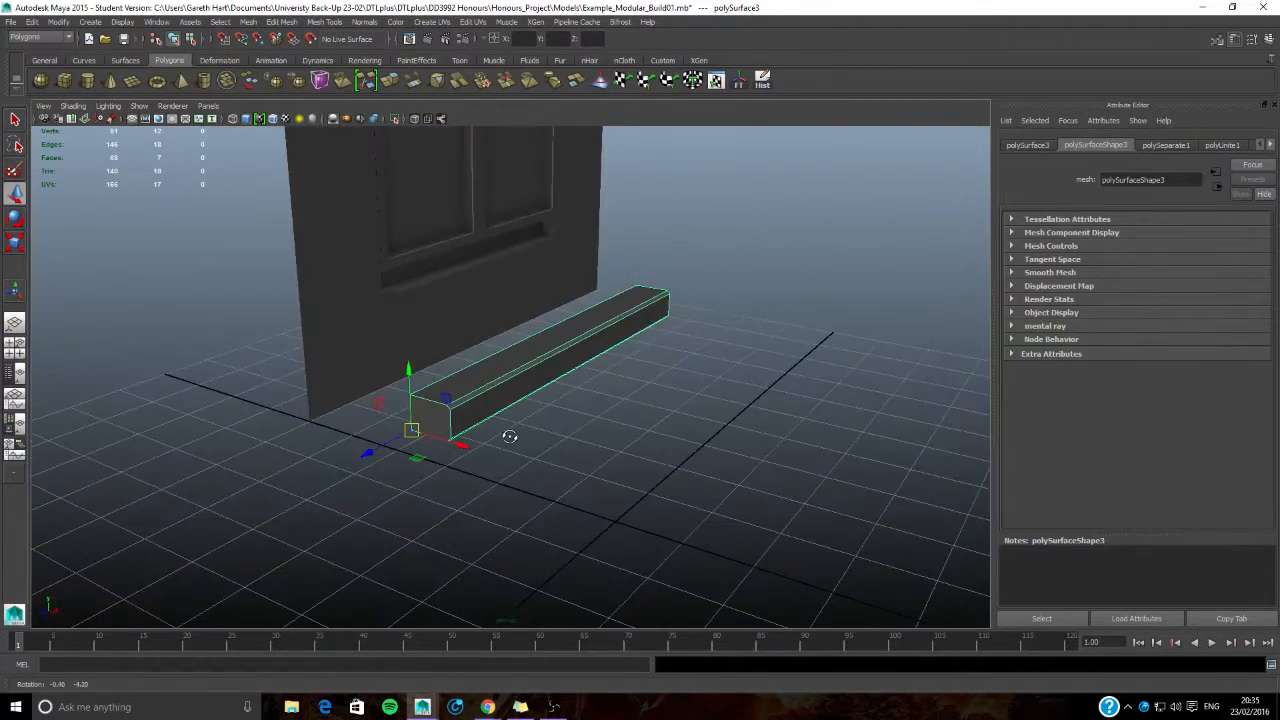
pyautogui.rightClick(517, 369)
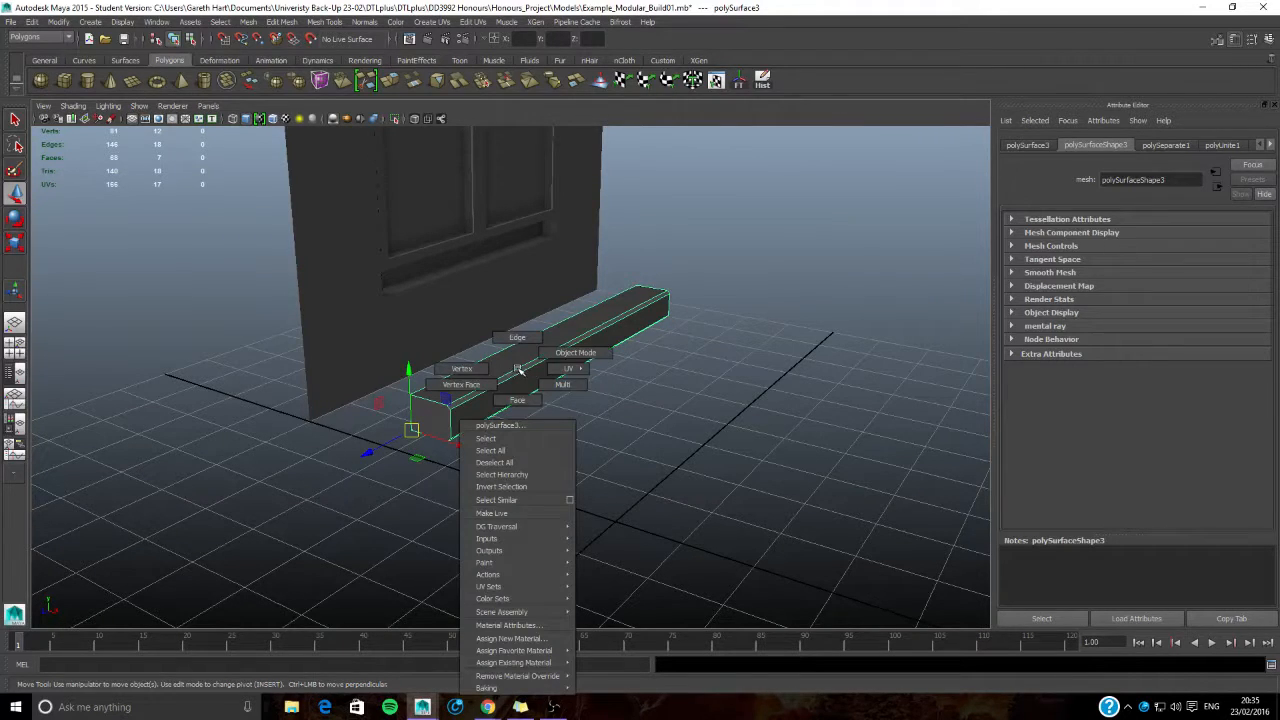
pyautogui.click(519, 638)
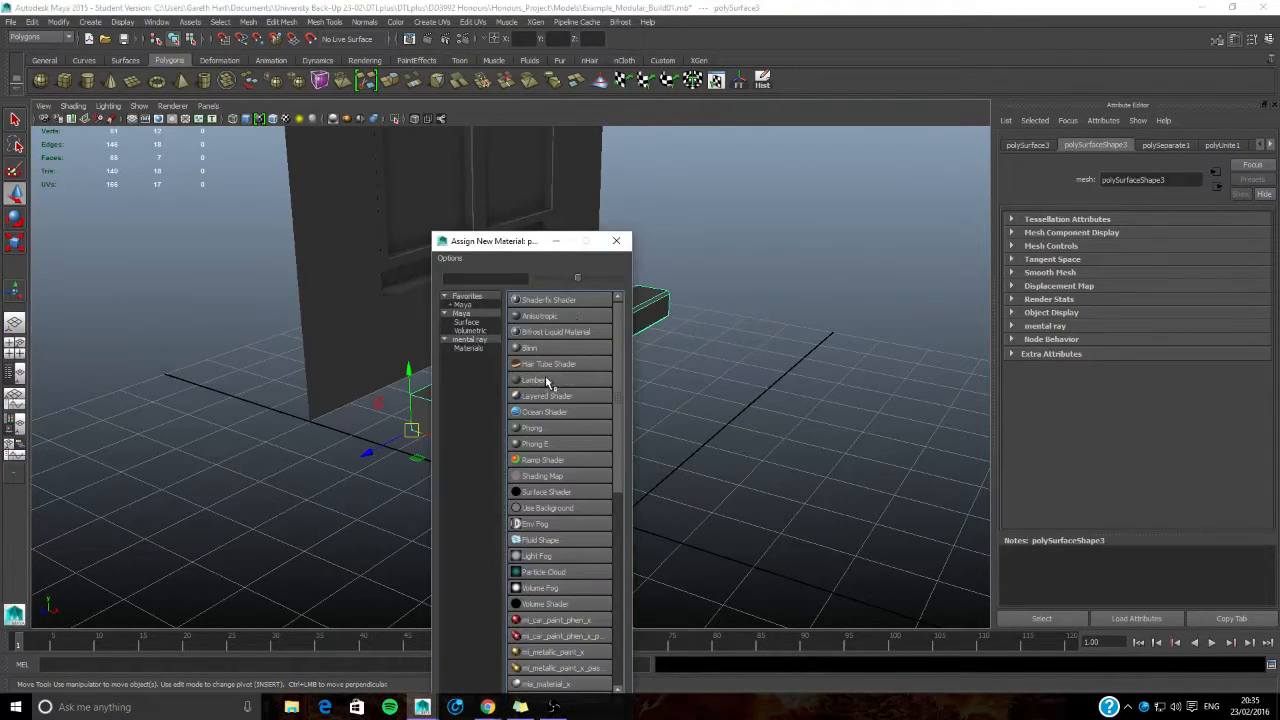
pyautogui.click(571, 335)
pyautogui.press('BackSpace')
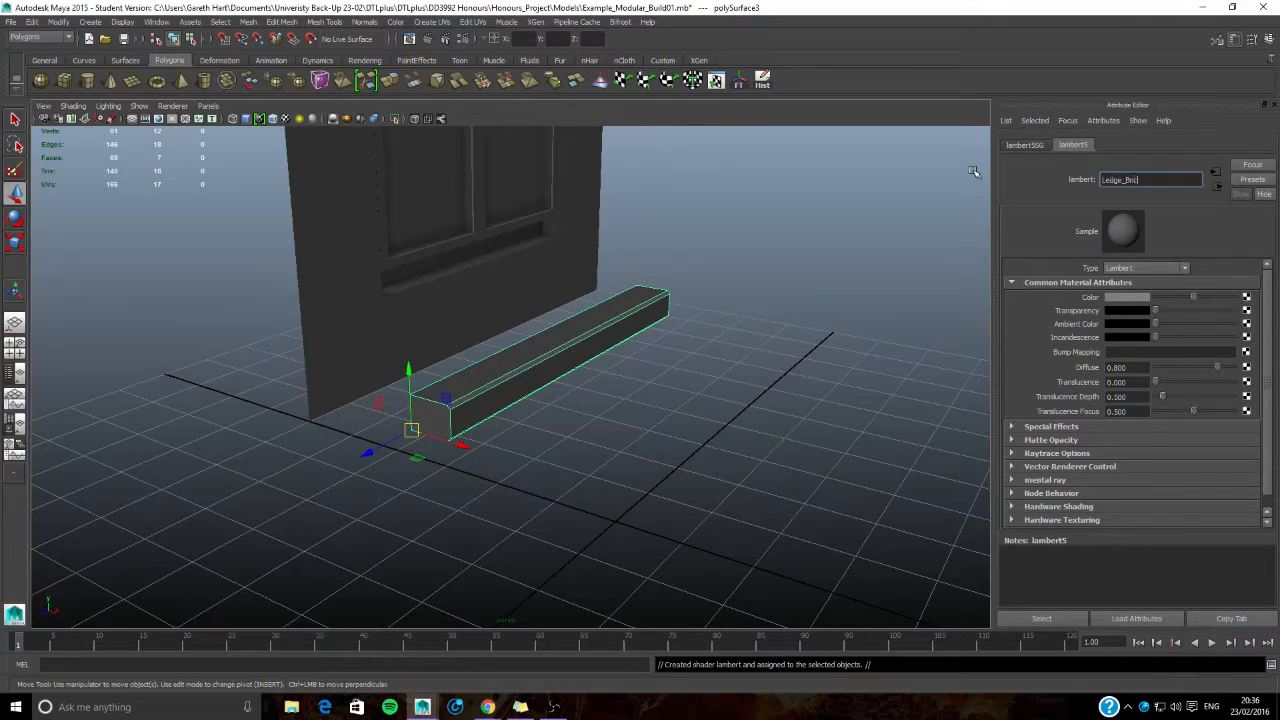
pyautogui.write('Ledge_Brick')
pyautogui.press('Return')
# - Open the UV Texture Editor for the ledge beam and select its long front face with the adjoining bevel faces
pyautogui.moveTo(483, 397)
pyautogui.keyDown('alt'); pyautogui.mouseDown()
pyautogui.moveTo(471, 414)
pyautogui.moveTo(434, 414)
pyautogui.moveTo(506, 403)
pyautogui.mouseUp(); pyautogui.keyUp('alt')
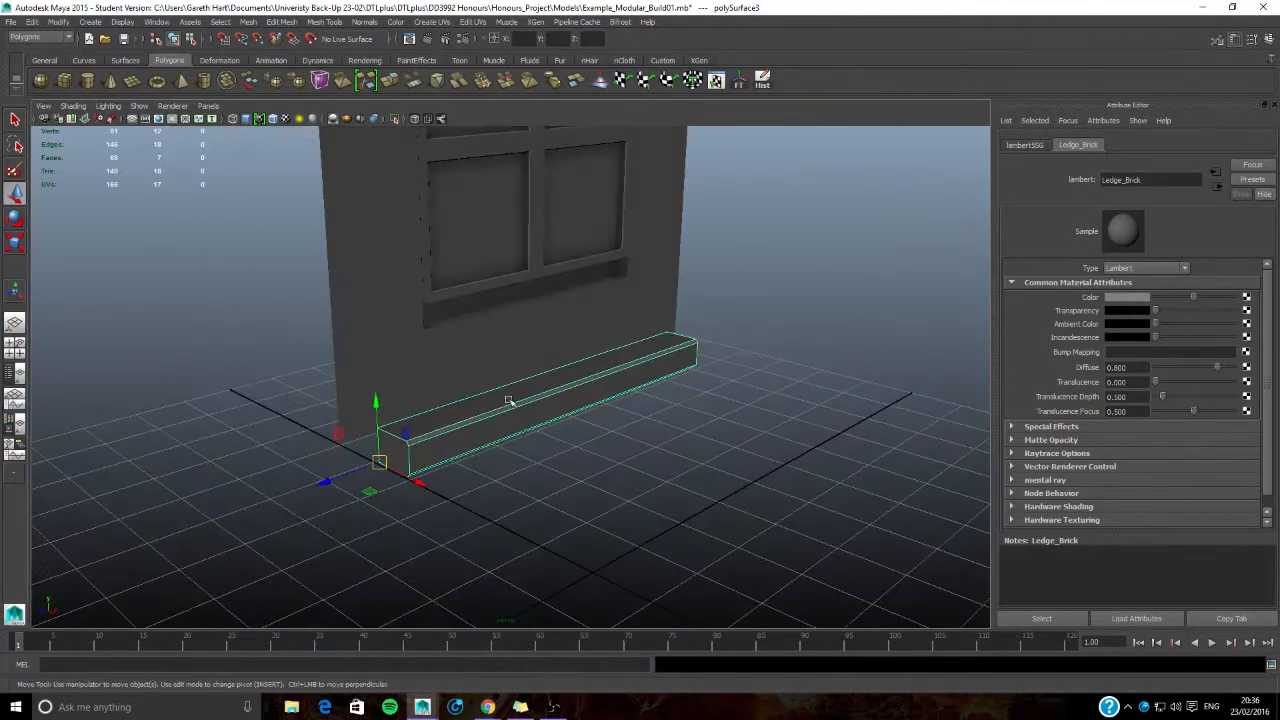
pyautogui.click(477, 24)
pyautogui.click(505, 289)
pyautogui.moveTo(308, 440); pyautogui.dragTo(318, 400, button='right')
pyautogui.click(322, 426)
pyautogui.click(309, 452)
pyautogui.keyDown('alt'); pyautogui.moveTo(303, 493); pyautogui.dragTo(352, 450); pyautogui.keyUp('alt')
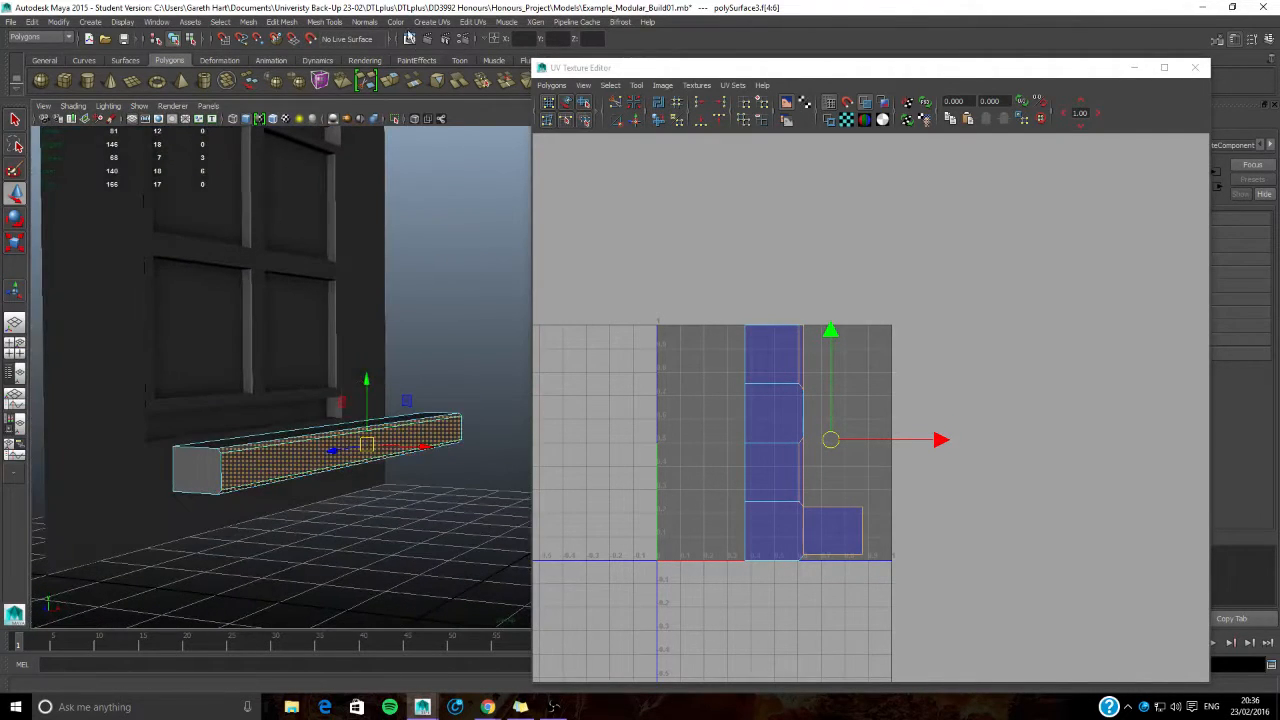
# - Planar map the selected front faces from the X axis and move their UV strip above the 0–1 tile
pyautogui.click(430, 22)
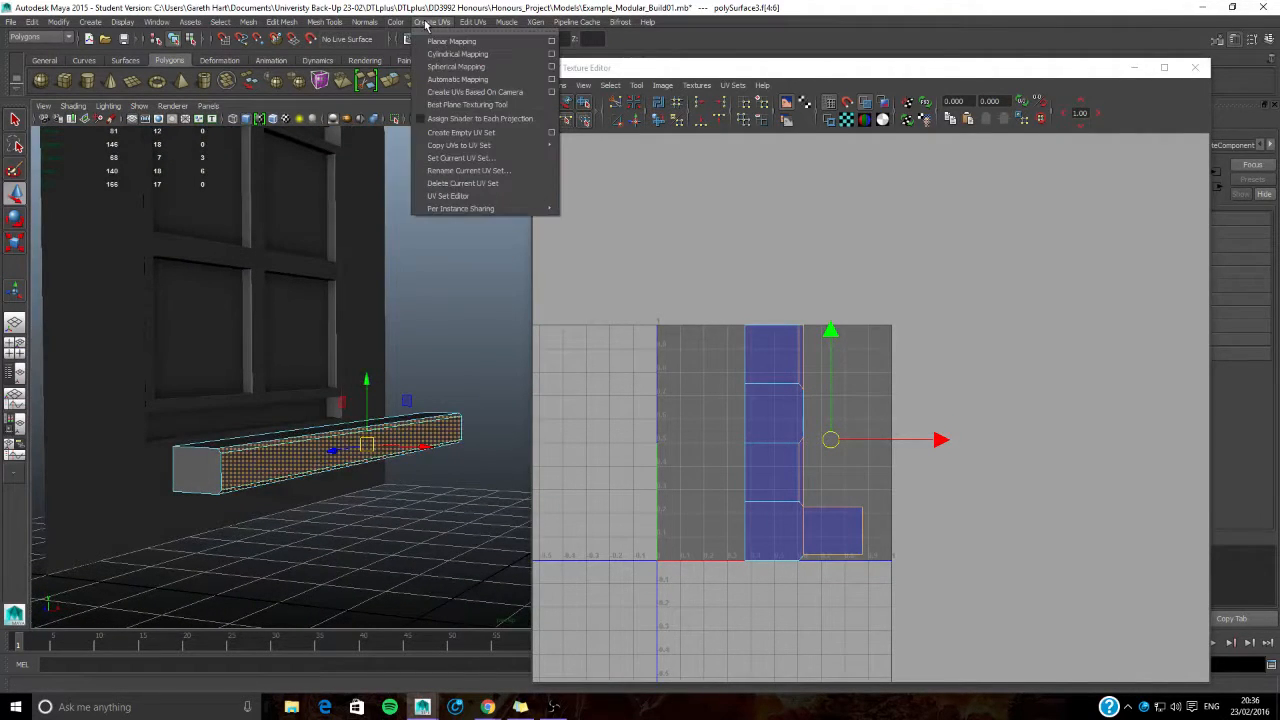
pyautogui.click(553, 42)
pyautogui.keyDown('alt'); pyautogui.moveTo(266, 494); pyautogui.dragTo(292, 500); pyautogui.keyUp('alt')
pyautogui.click(922, 173)
pyautogui.click(973, 327)
pyautogui.click(1074, 323)
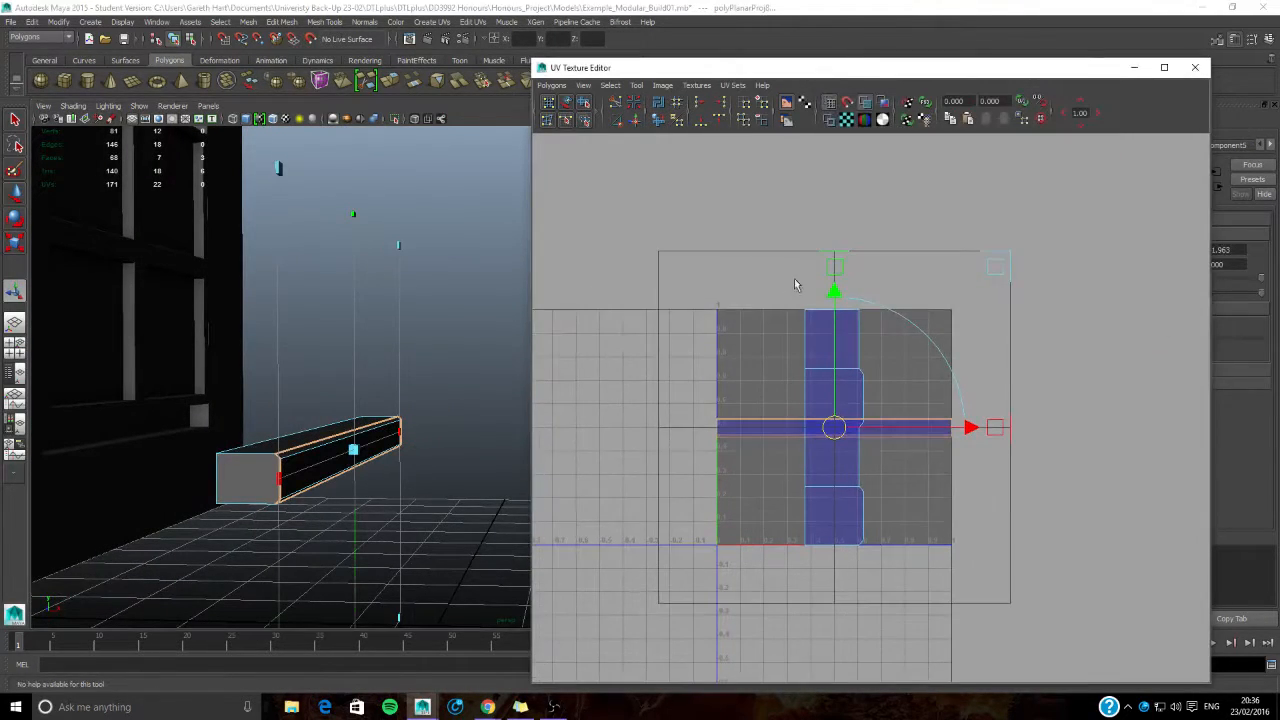
pyautogui.moveTo(834, 294); pyautogui.dragTo(836, 141)
# - Select the ledge's underside face and planar map it from the Y axis, fitted to the bounding box
pyautogui.keyDown('alt'); pyautogui.moveTo(362, 585); pyautogui.dragTo(366, 470); pyautogui.keyUp('alt')
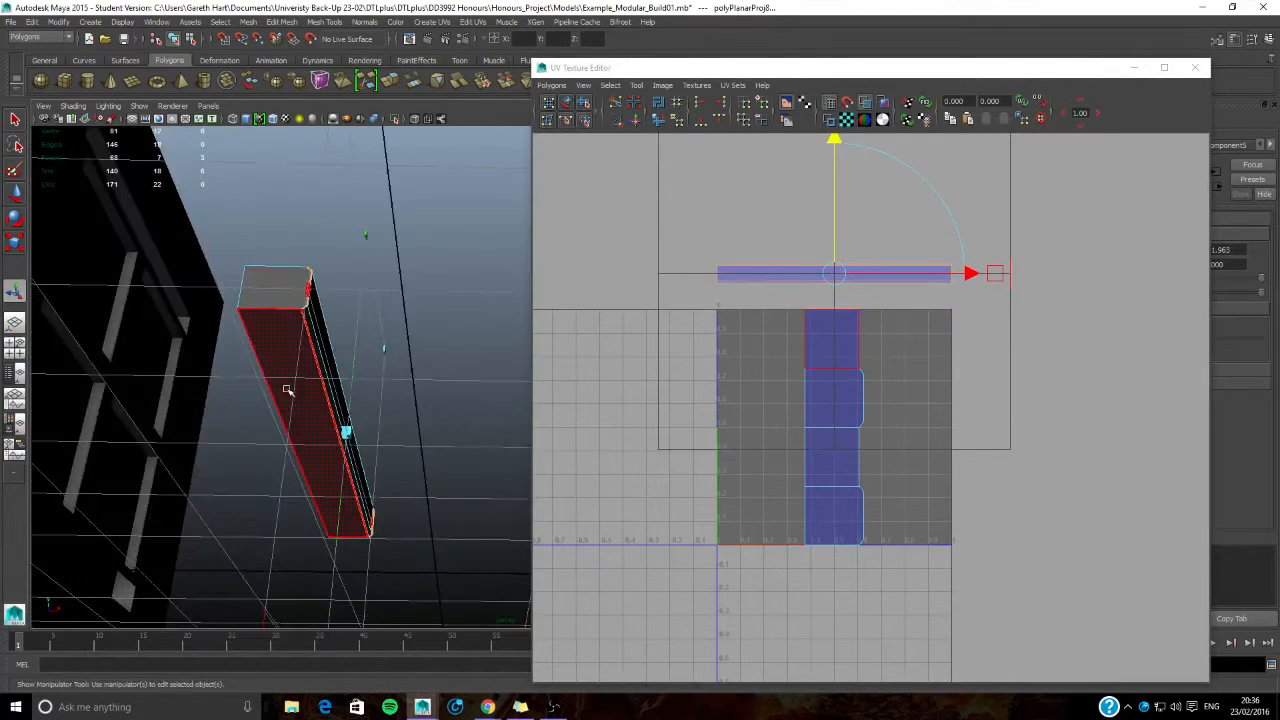
pyautogui.click(289, 389)
pyautogui.click(433, 26)
pyautogui.click(553, 42)
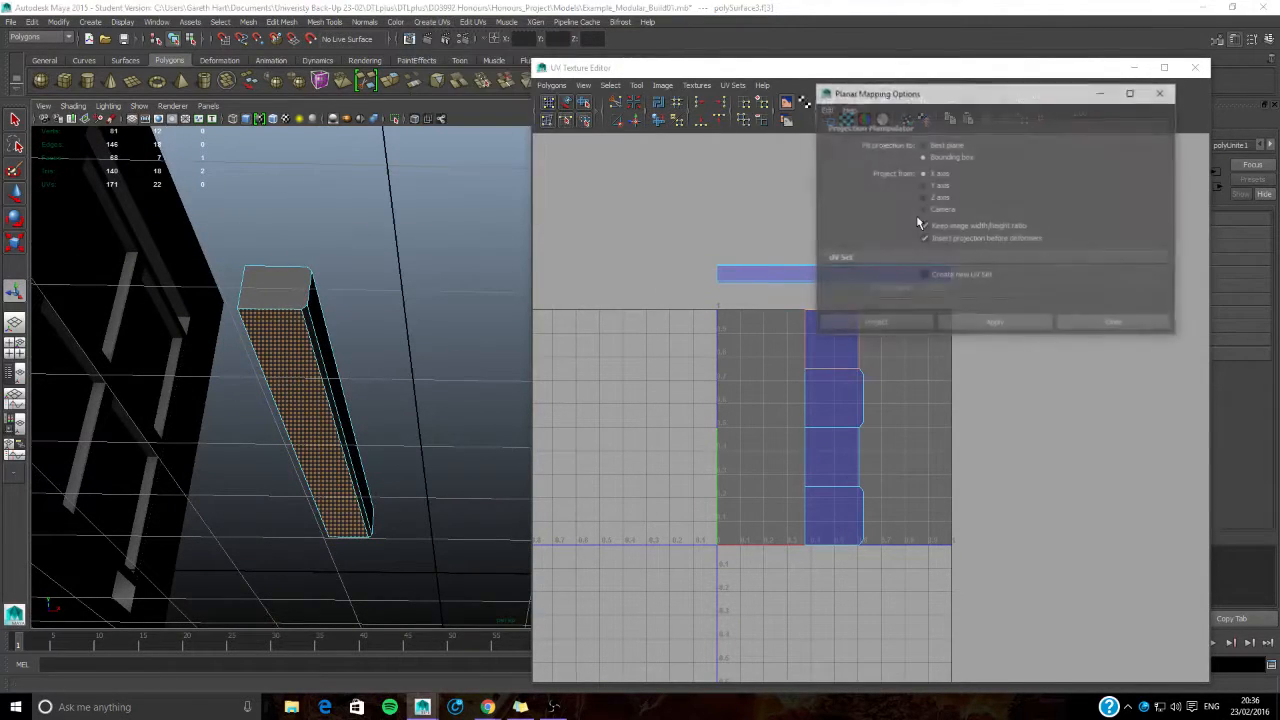
pyautogui.click(947, 183)
pyautogui.click(994, 323)
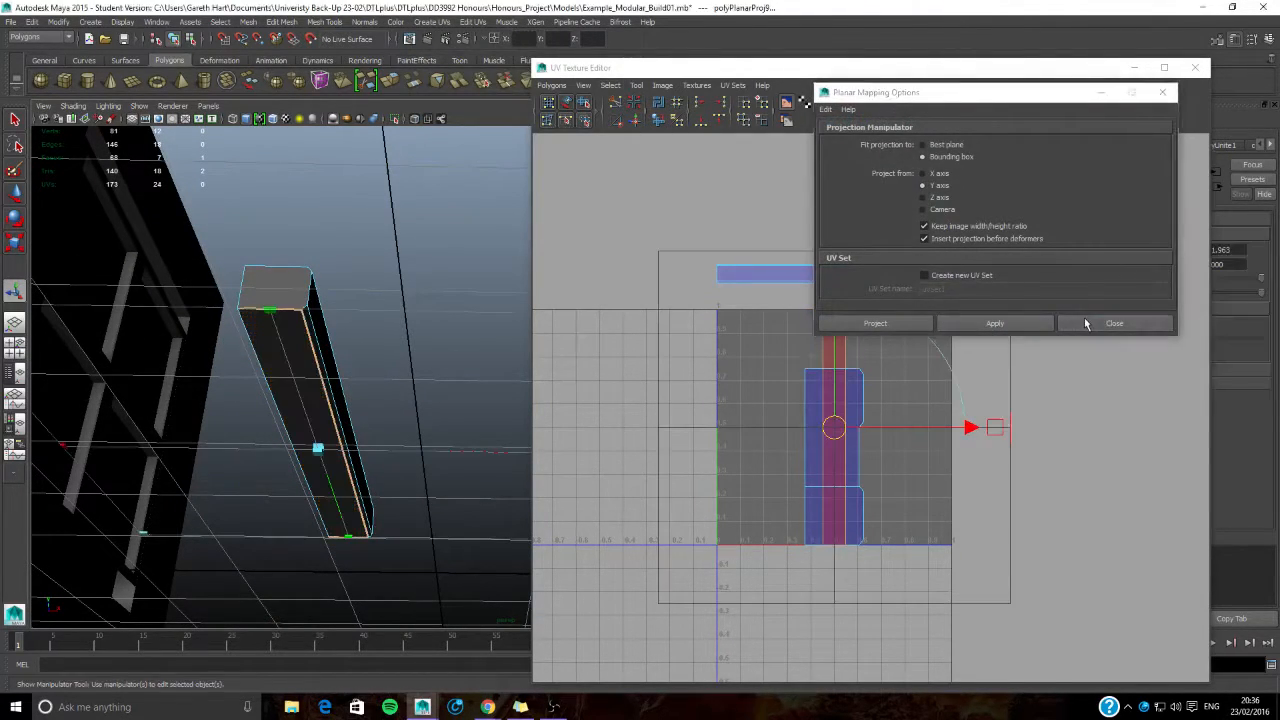
pyautogui.click(1074, 323)
# - Rotate the underside's UV strip to horizontal and move it above the tile, just beneath the front strip
pyautogui.moveTo(829, 329); pyautogui.dragTo(694, 436)
pyautogui.press('r')
pyautogui.moveTo(832, 324); pyautogui.dragTo(833, 510)
pyautogui.press('w')
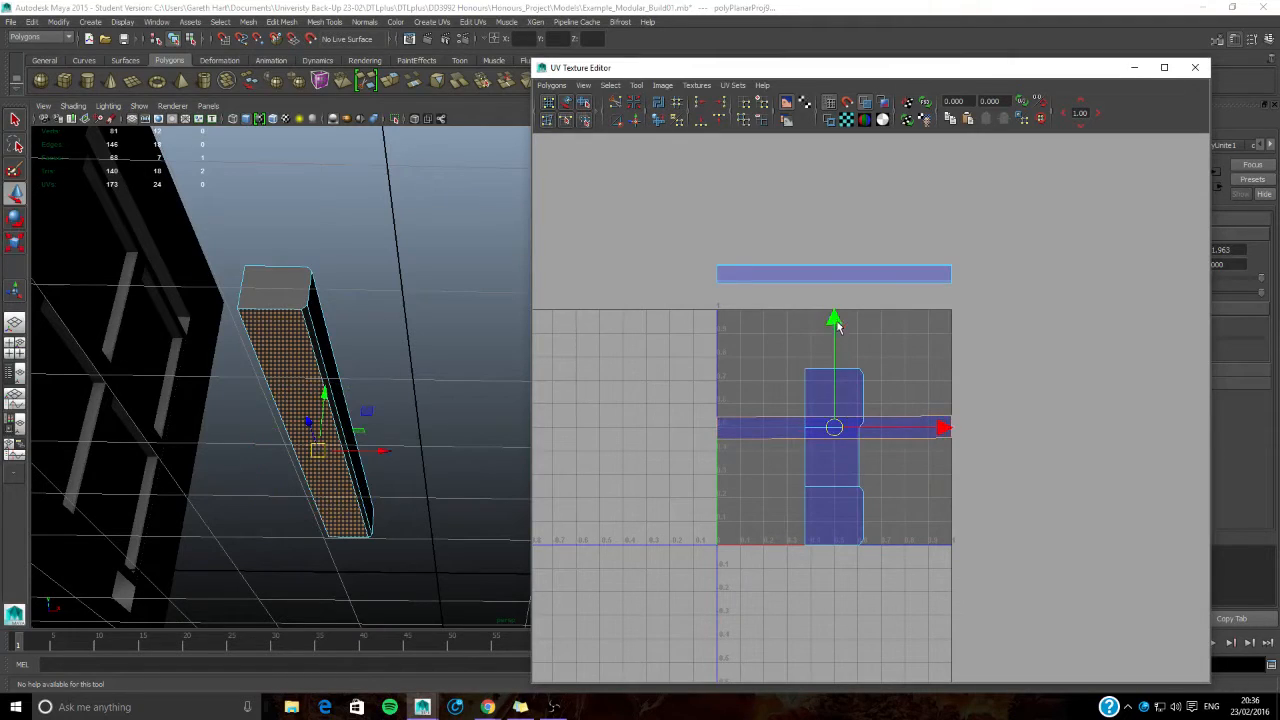
pyautogui.moveTo(834, 325); pyautogui.dragTo(834, 190)
# - Select the ledge's long top face and planar map it from the Y axis
pyautogui.keyDown('alt'); pyautogui.moveTo(337, 443); pyautogui.dragTo(315, 525); pyautogui.keyUp('alt')
pyautogui.click(308, 447)
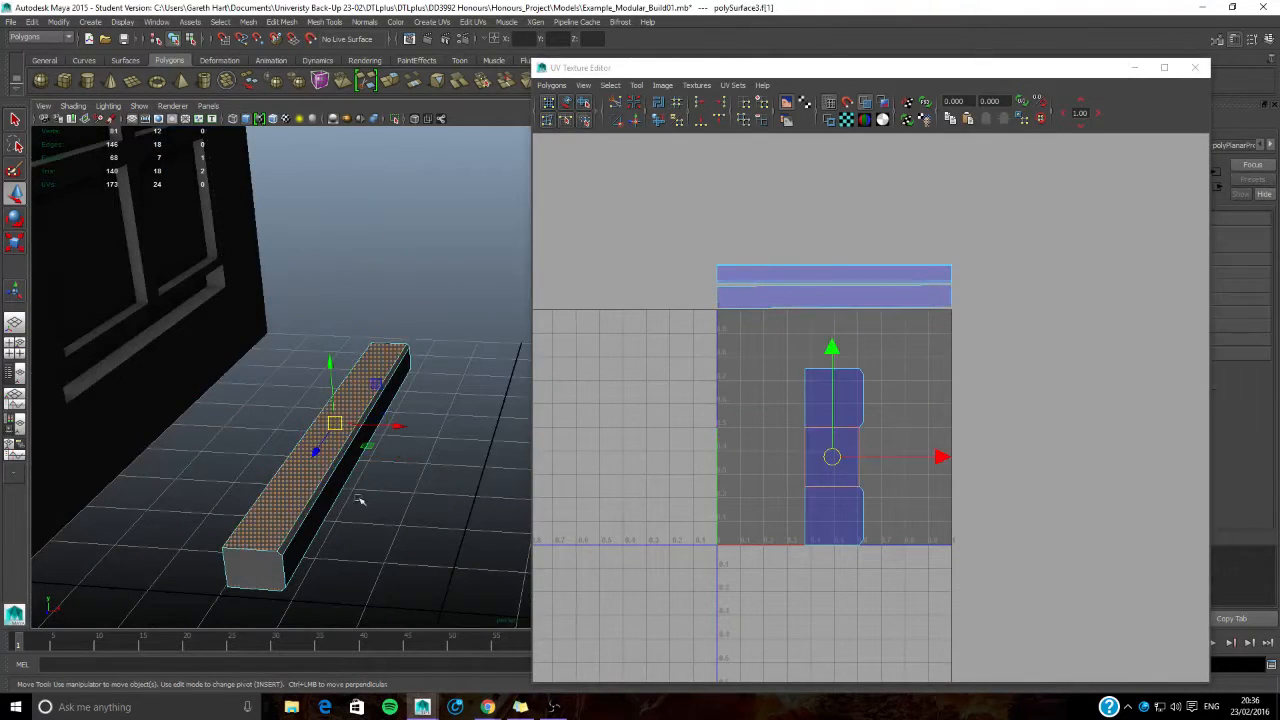
pyautogui.click(432, 22)
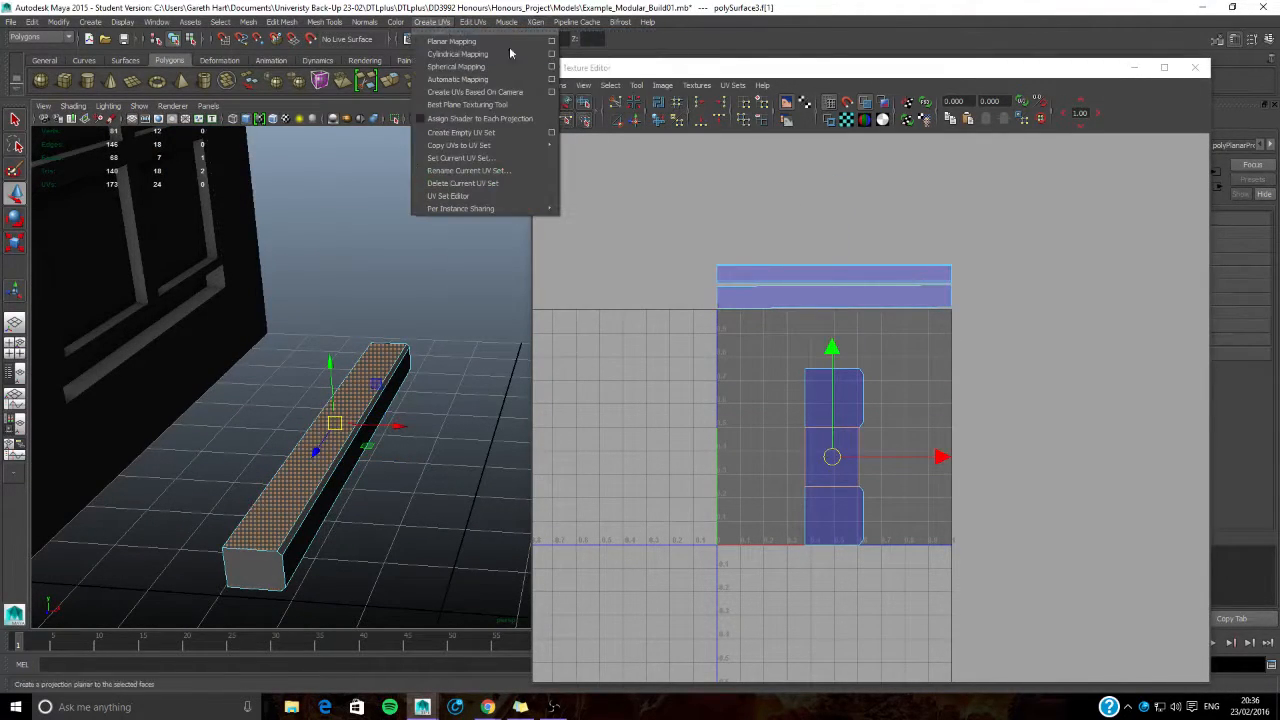
pyautogui.click(551, 41)
pyautogui.click(978, 325)
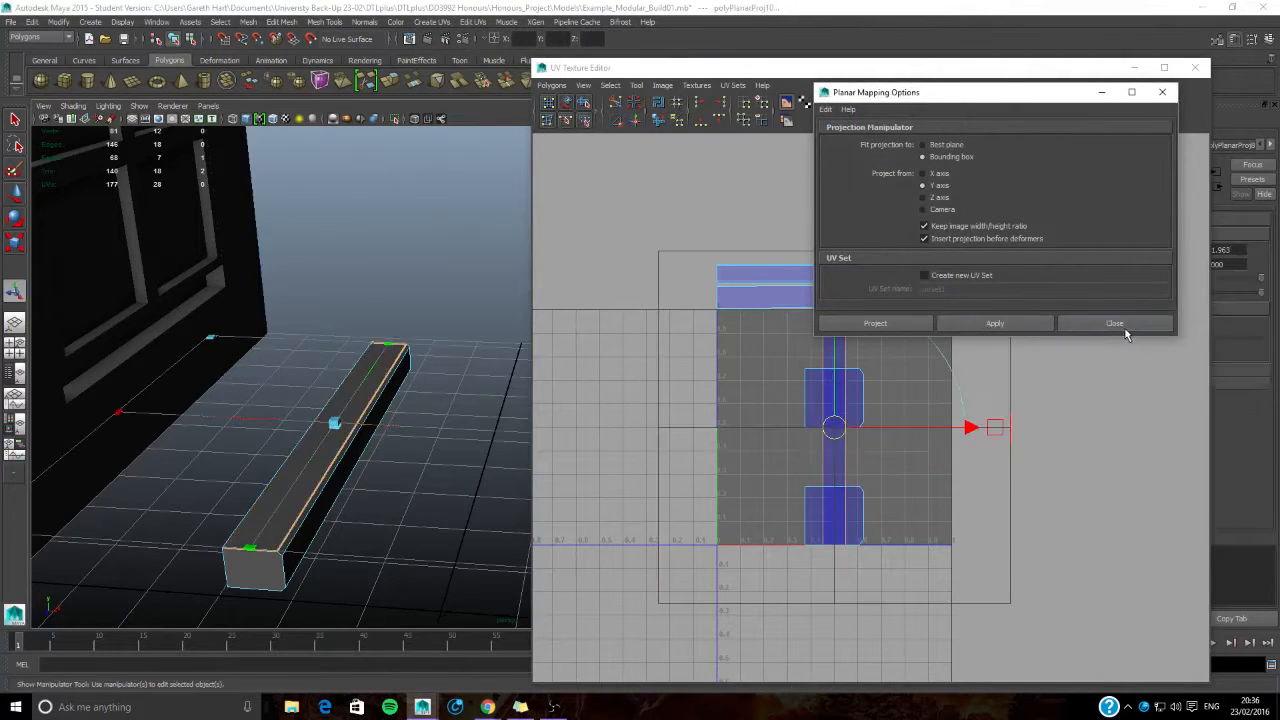
pyautogui.click(1120, 325)
# - Rotate the top face's UV strip to horizontal and move it above the tile, on top of the other strips
pyautogui.press('e')
pyautogui.moveTo(797, 337); pyautogui.dragTo(699, 477)
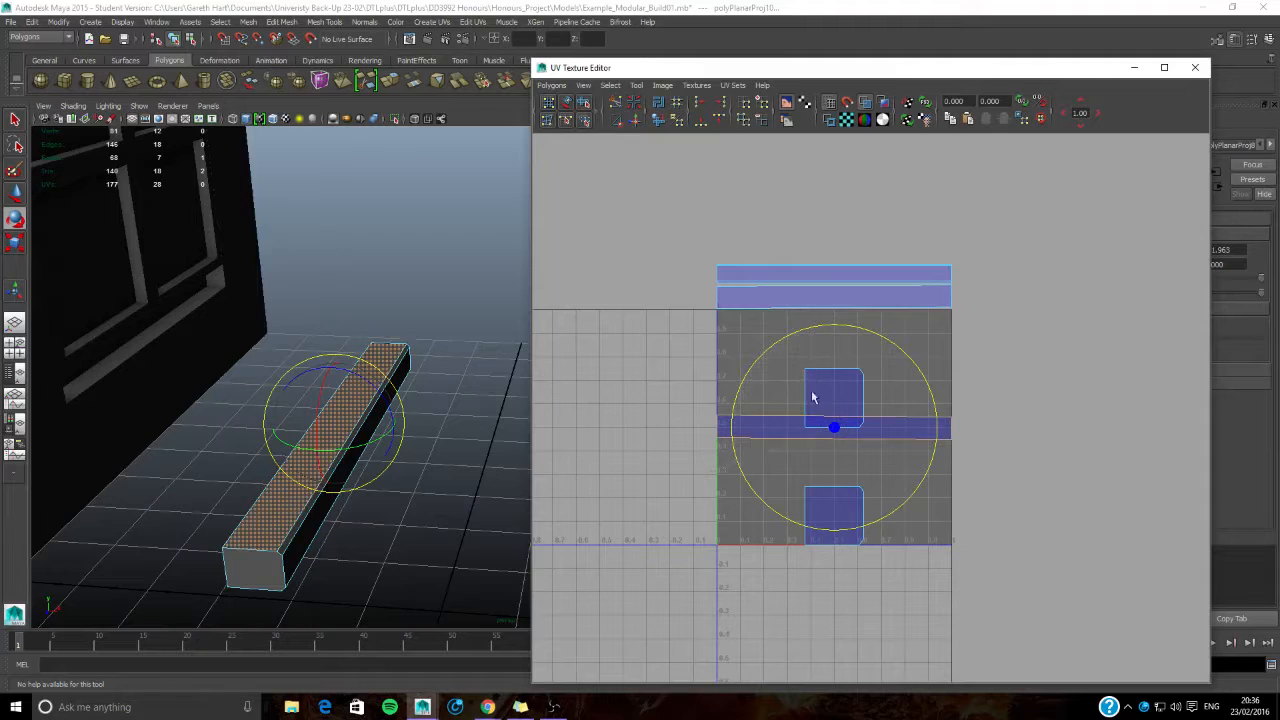
pyautogui.press('w')
pyautogui.moveTo(837, 371); pyautogui.dragTo(846, 185)
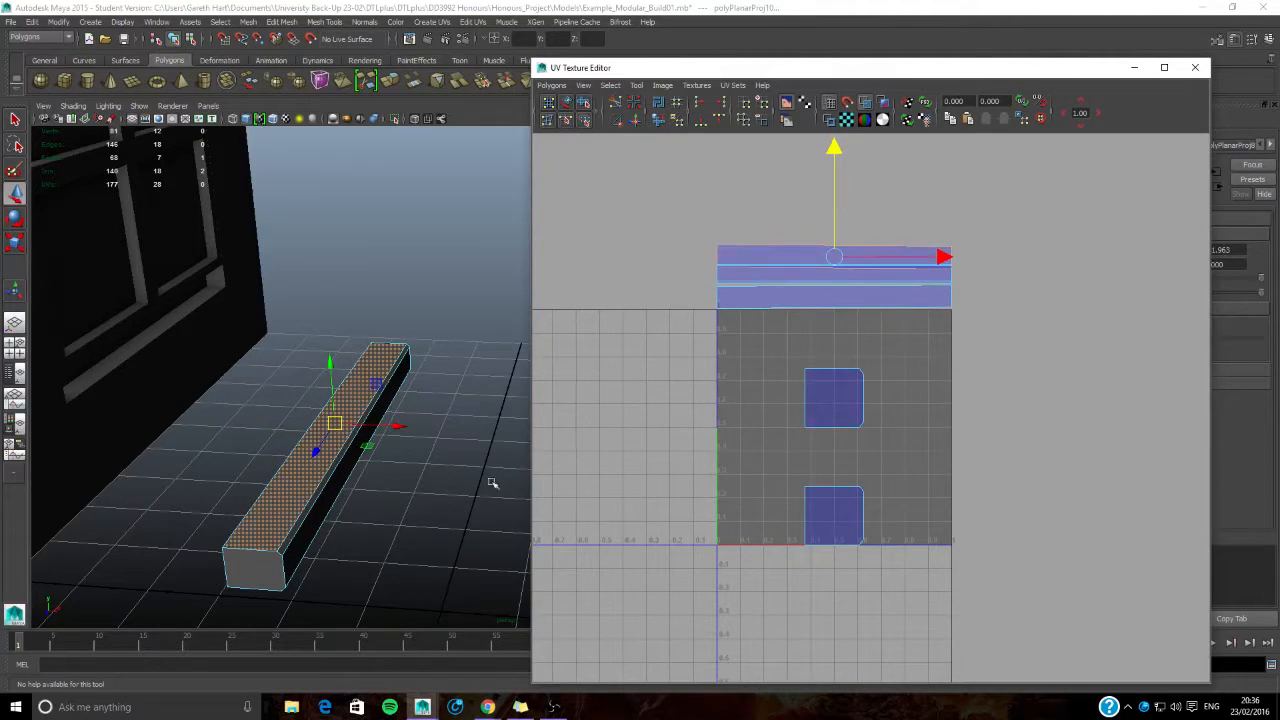
# - Select the UVs of the two square end caps and move them horizontally out of the tile
pyautogui.moveTo(804, 404); pyautogui.dragTo(817, 375, button='right')
pyautogui.moveTo(817, 375); pyautogui.dragTo(938, 622)
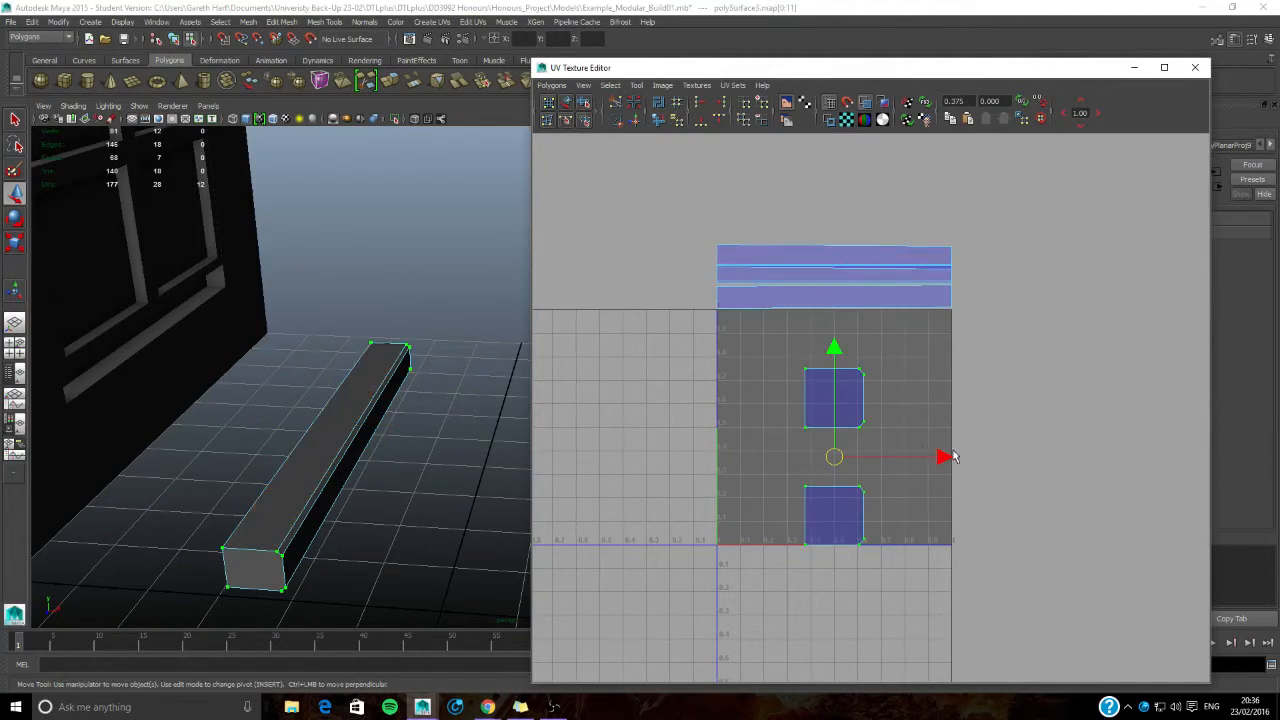
pyautogui.moveTo(938, 458); pyautogui.dragTo(741, 458)
pyautogui.click(755, 308)
# - Move the top face's UV strip up clear of the others and place the lowest strip along the tile's upper edge
pyautogui.scroll(3, 752, 410)
pyautogui.keyDown('alt'); pyautogui.moveTo(755, 302); pyautogui.dragTo(728, 389, button='middle'); pyautogui.keyUp('alt')
pyautogui.keyDown('alt'); pyautogui.moveTo(670, 356); pyautogui.dragTo(697, 354, button='middle'); pyautogui.keyUp('alt')
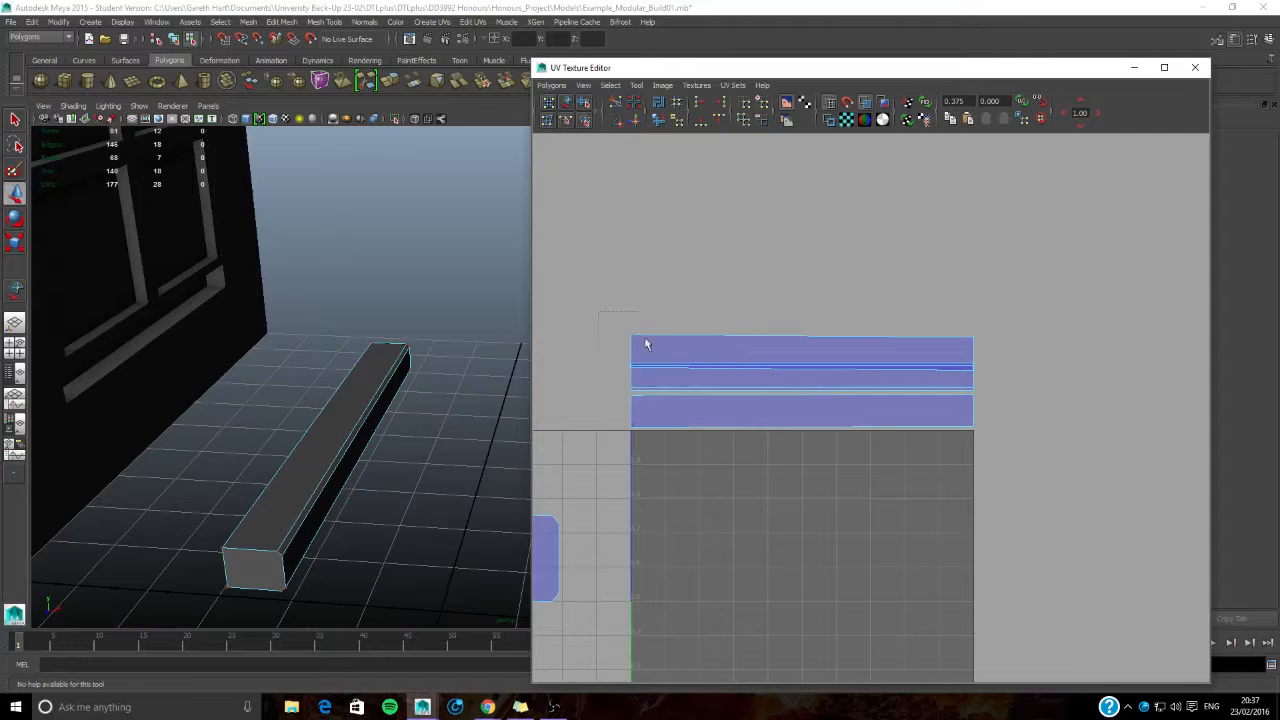
pyautogui.moveTo(617, 323); pyautogui.dragTo(686, 349)
pyautogui.press('w')
pyautogui.click(566, 104)
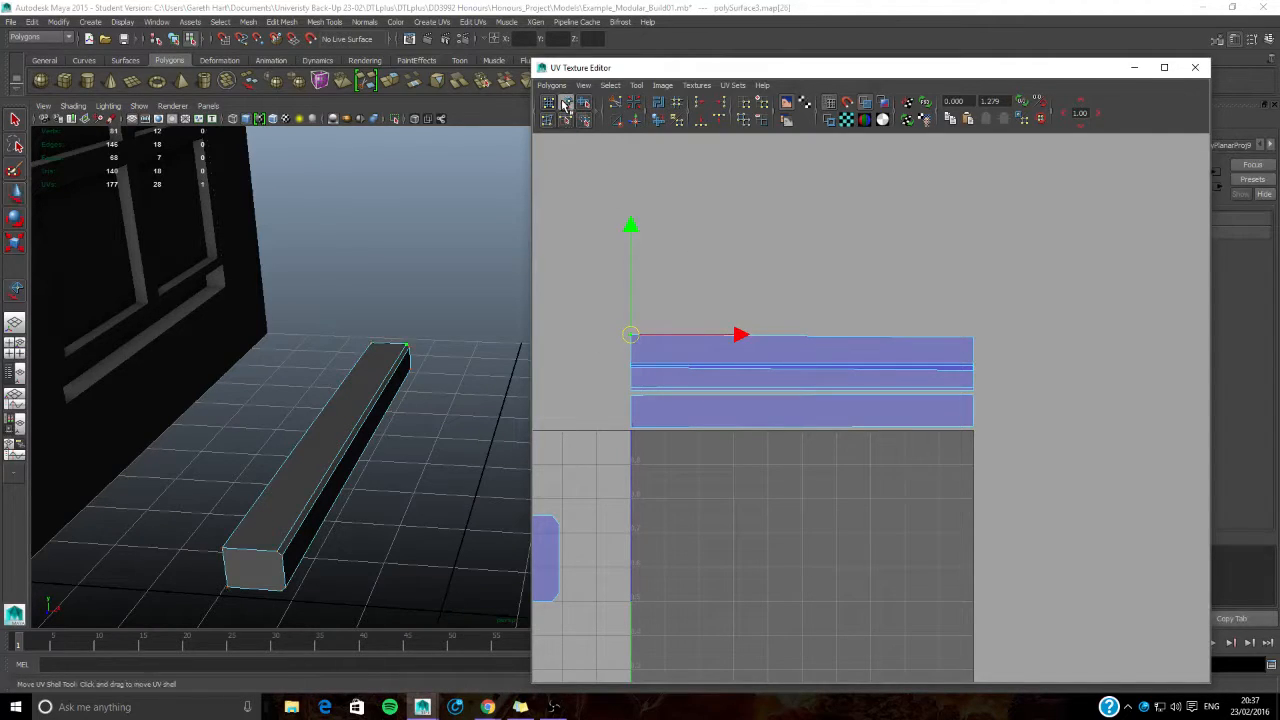
pyautogui.click(648, 342)
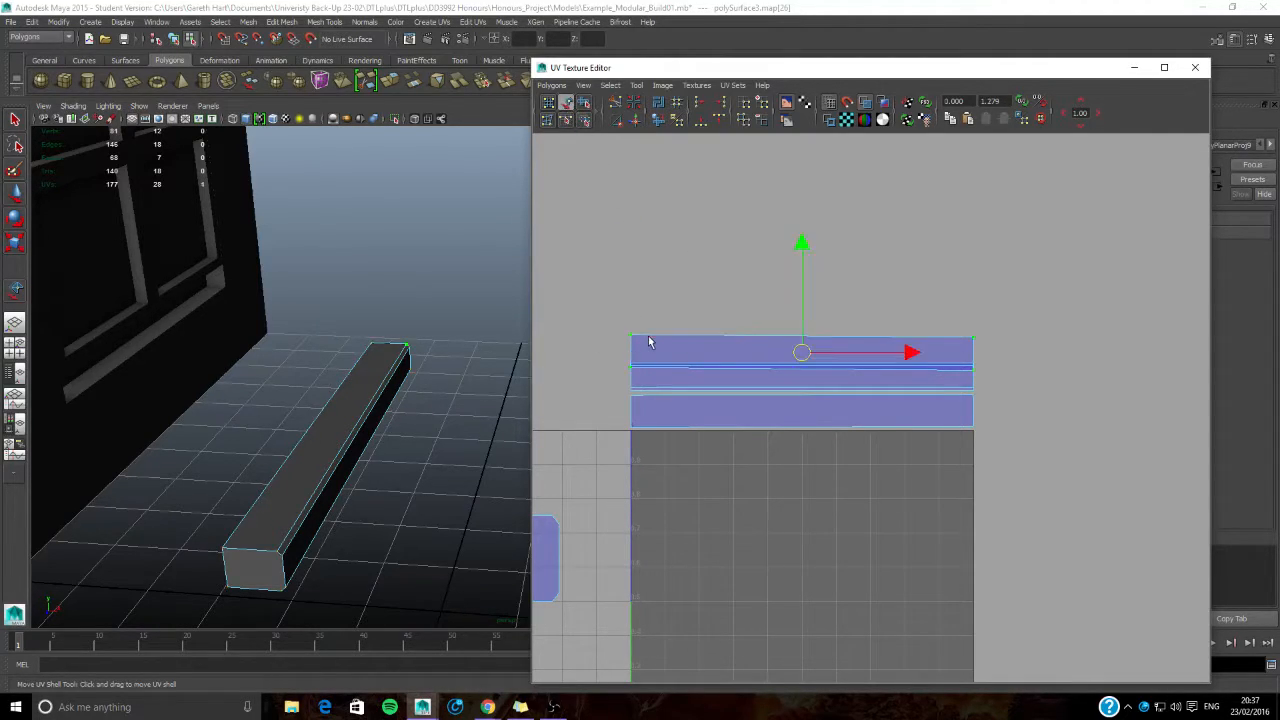
pyautogui.moveTo(803, 258); pyautogui.dragTo(803, 225)
pyautogui.click(631, 421)
pyautogui.moveTo(798, 306); pyautogui.dragTo(798, 310)
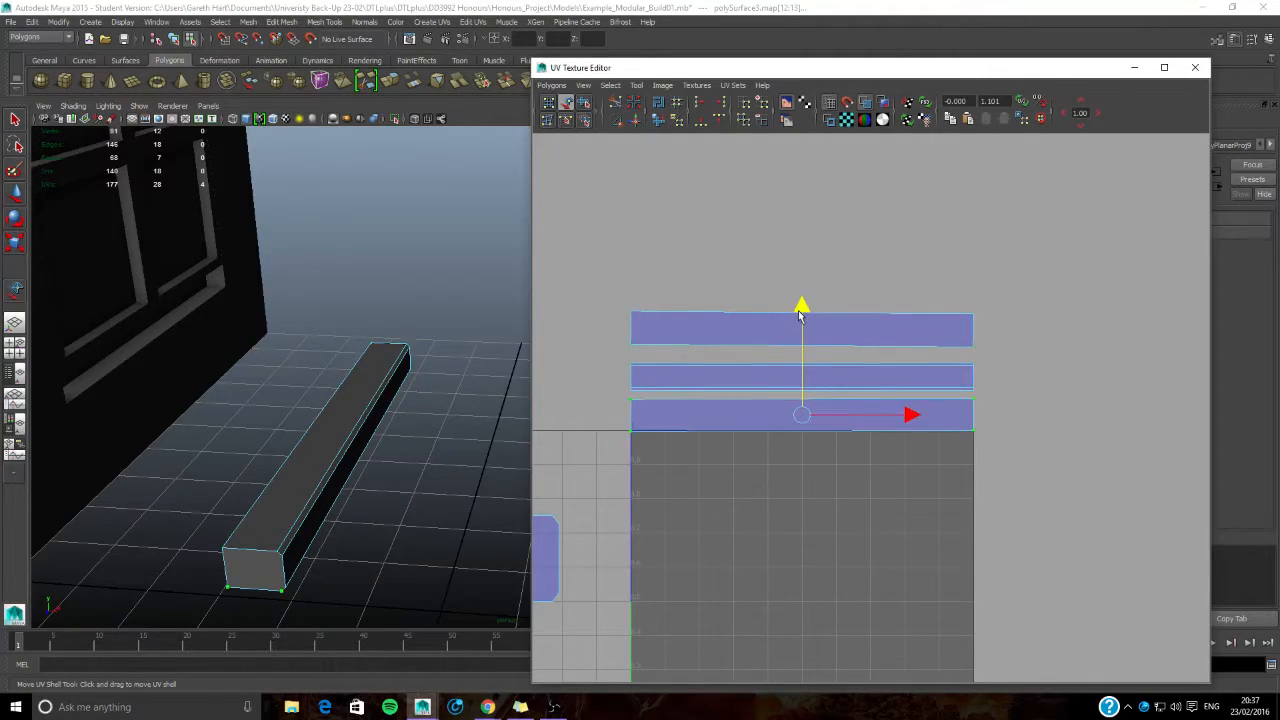
# - Select the lowest strip's UVs and rotate the strip slightly until its long edges are level
pyautogui.scroll(3, 715, 383)
pyautogui.keyDown('alt'); pyautogui.moveTo(705, 341); pyautogui.dragTo(818, 356, button='middle'); pyautogui.keyUp('alt')
pyautogui.press('q')
pyautogui.moveTo(742, 317); pyautogui.dragTo(744, 274, button='right')
pyautogui.click(746, 338)
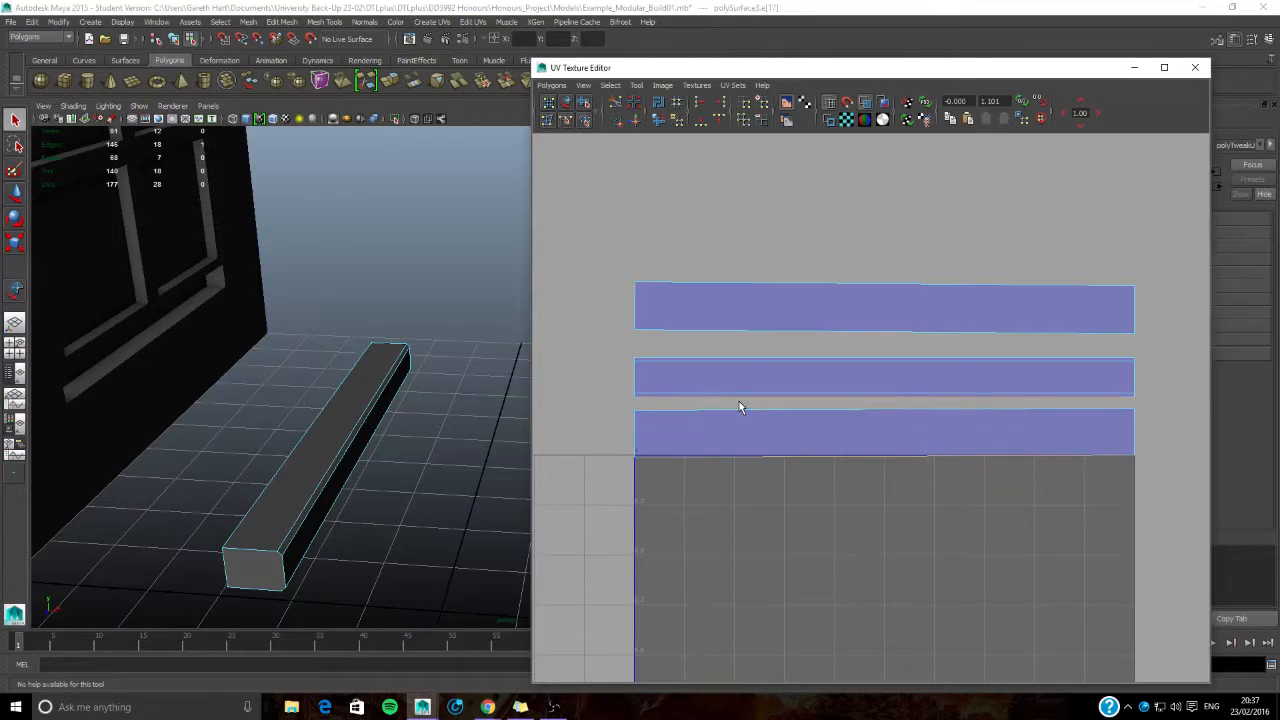
pyautogui.moveTo(753, 433); pyautogui.dragTo(646, 400, button='right')
pyautogui.moveTo(613, 406); pyautogui.dragTo(1150, 500)
pyautogui.press('e')
pyautogui.moveTo(950, 358); pyautogui.dragTo(793, 546)
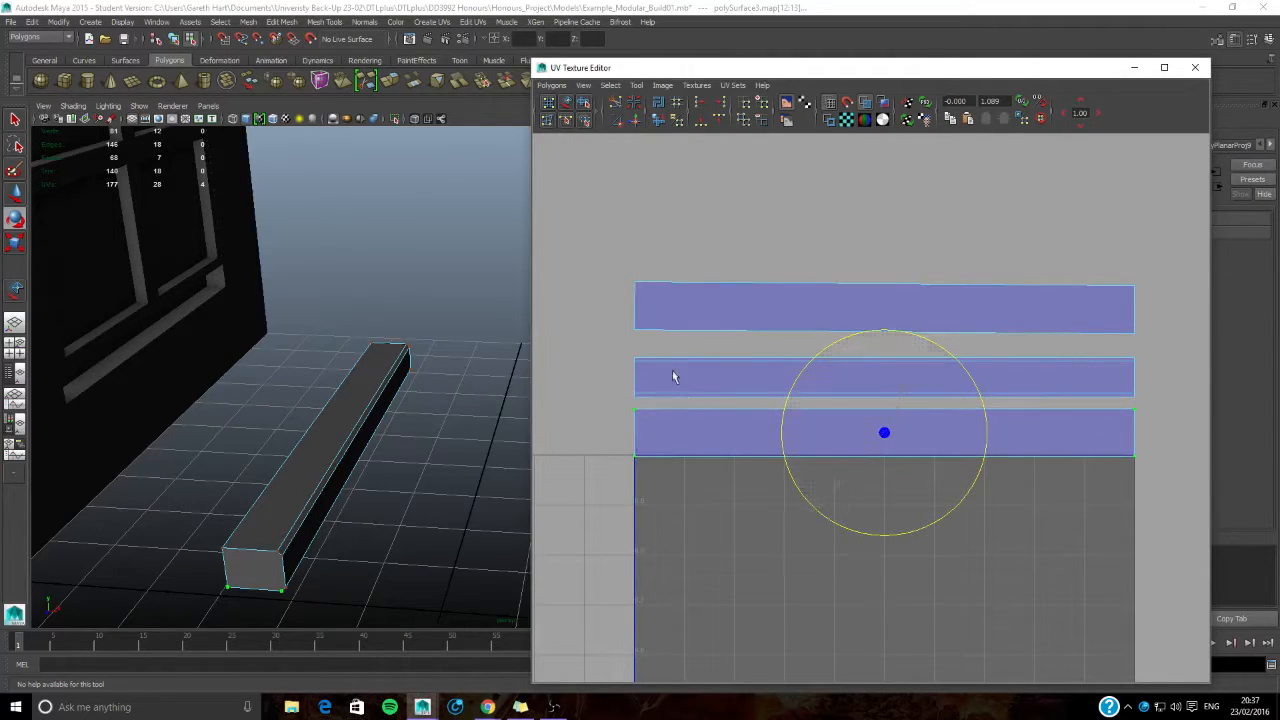
# - Rotate the uppermost UV strip slightly to level it and move it down closer to the middle strip
pyautogui.moveTo(676, 379); pyautogui.dragTo(696, 332, button='right')
pyautogui.moveTo(697, 303); pyautogui.dragTo(699, 345)
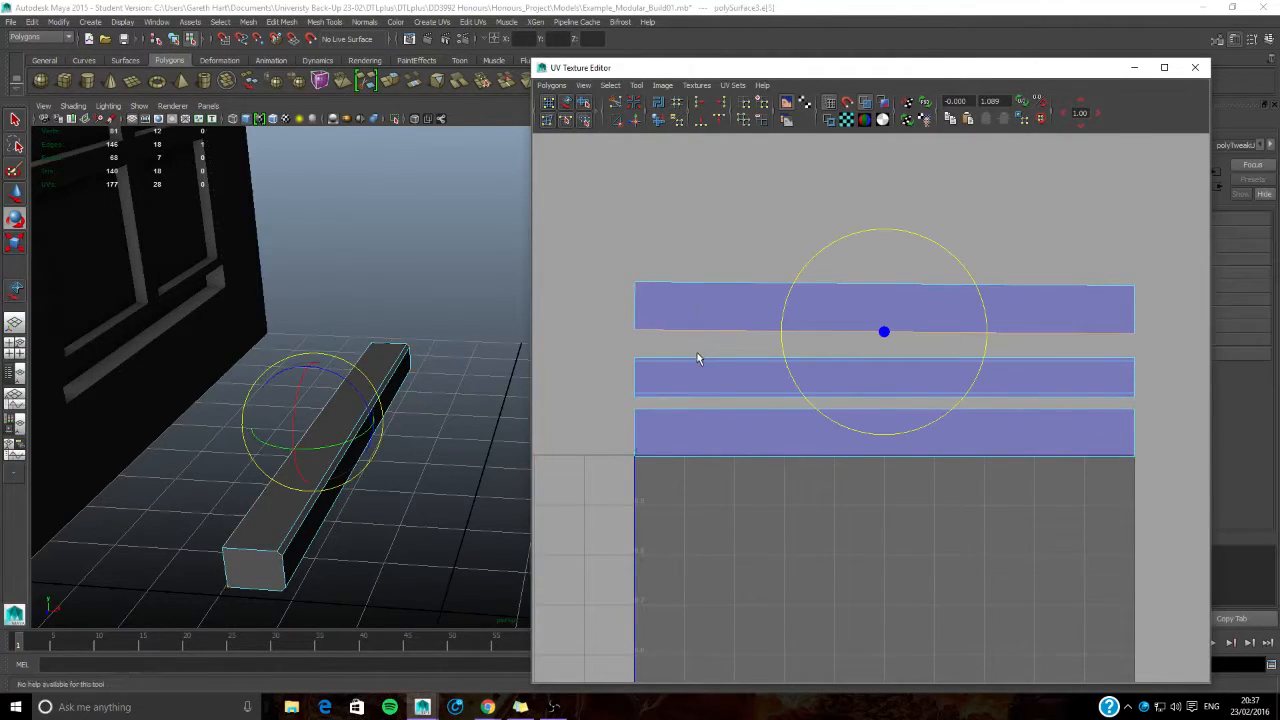
pyautogui.click(669, 313)
pyautogui.moveTo(600, 263); pyautogui.dragTo(1117, 340)
pyautogui.moveTo(931, 217); pyautogui.dragTo(826, 423)
pyautogui.press('w')
pyautogui.moveTo(889, 210); pyautogui.dragTo(884, 347)
# - Flatten the uppermost strip's two long edges by scaling their UVs vertically
pyautogui.press('r')
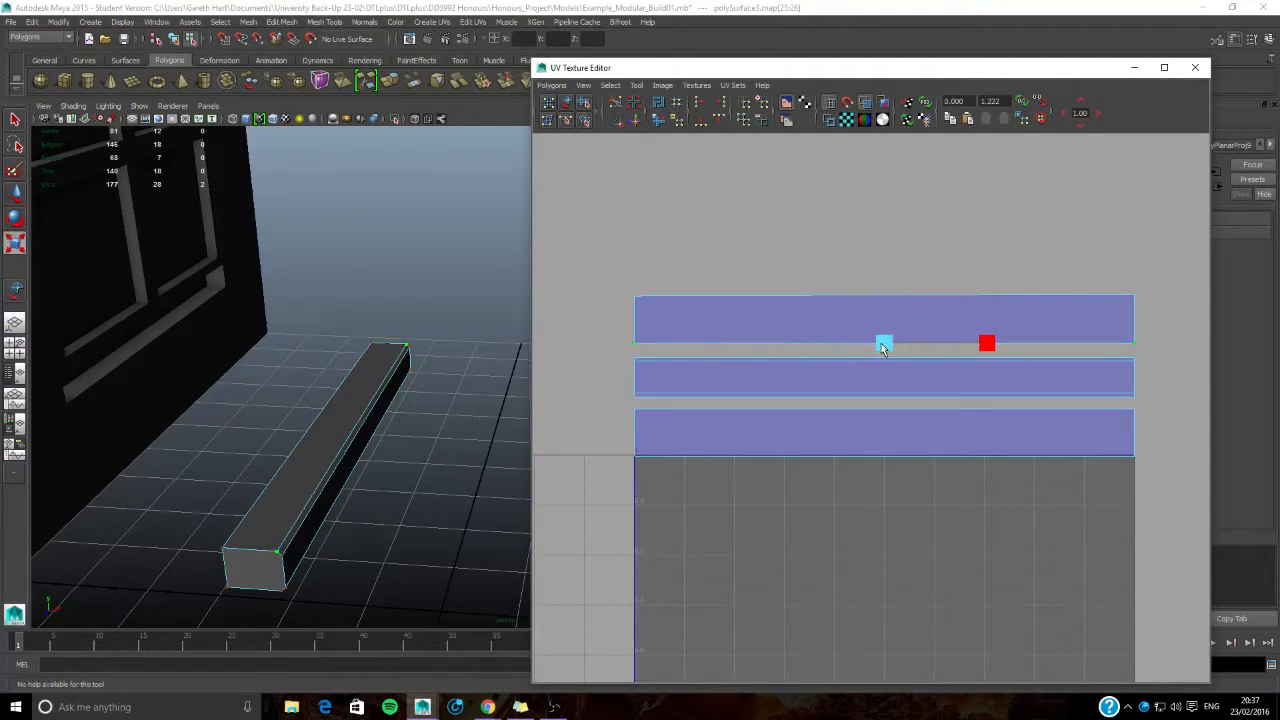
pyautogui.moveTo(605, 283); pyautogui.dragTo(1155, 314)
pyautogui.moveTo(884, 198); pyautogui.dragTo(885, 290)
pyautogui.click(783, 248)
pyautogui.moveTo(864, 323)
pyautogui.keyDown('alt'); pyautogui.mouseDown(button='middle')
pyautogui.moveTo(845, 289)
pyautogui.moveTo(882, 312)
pyautogui.mouseUp(button='middle'); pyautogui.keyUp('alt')
# - Move the uppermost strip down and the lowest strip up until both sit against the middle strip
pyautogui.scroll(2, 846, 292)
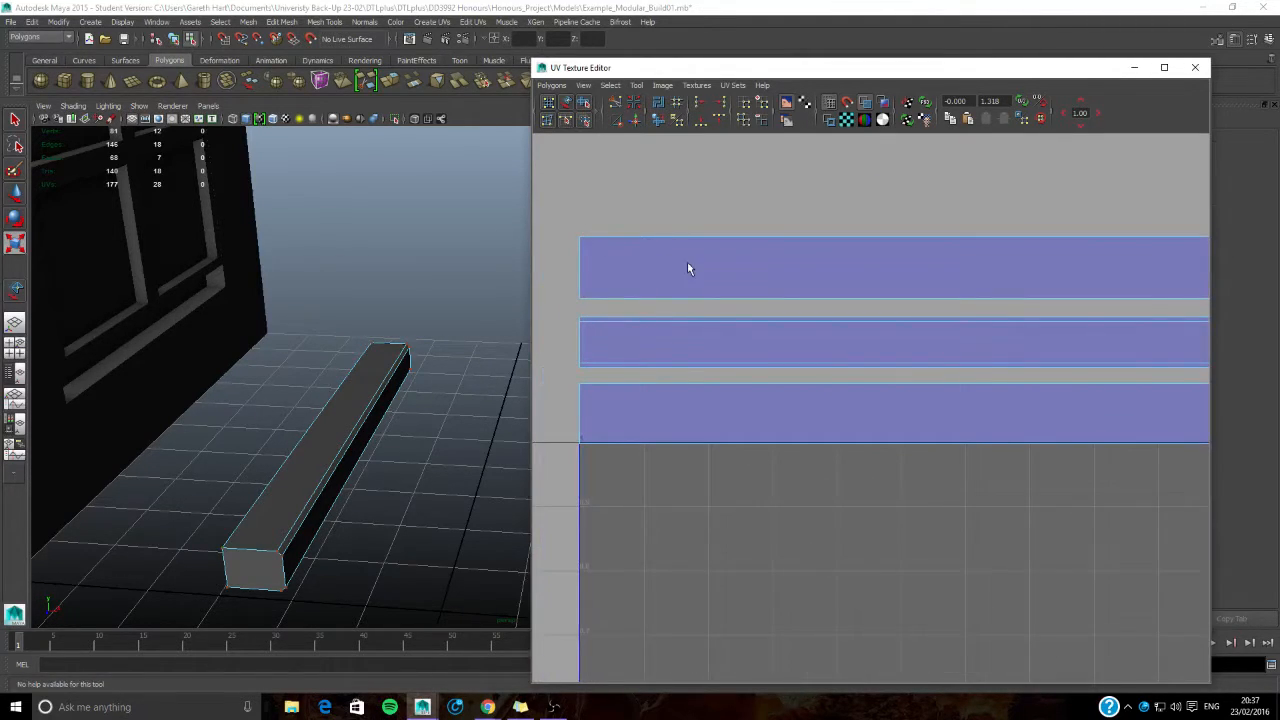
pyautogui.scroll(-1, 752, 290)
pyautogui.moveTo(551, 246); pyautogui.dragTo(1131, 320)
pyautogui.press('w')
pyautogui.moveTo(833, 190); pyautogui.dragTo(836, 205)
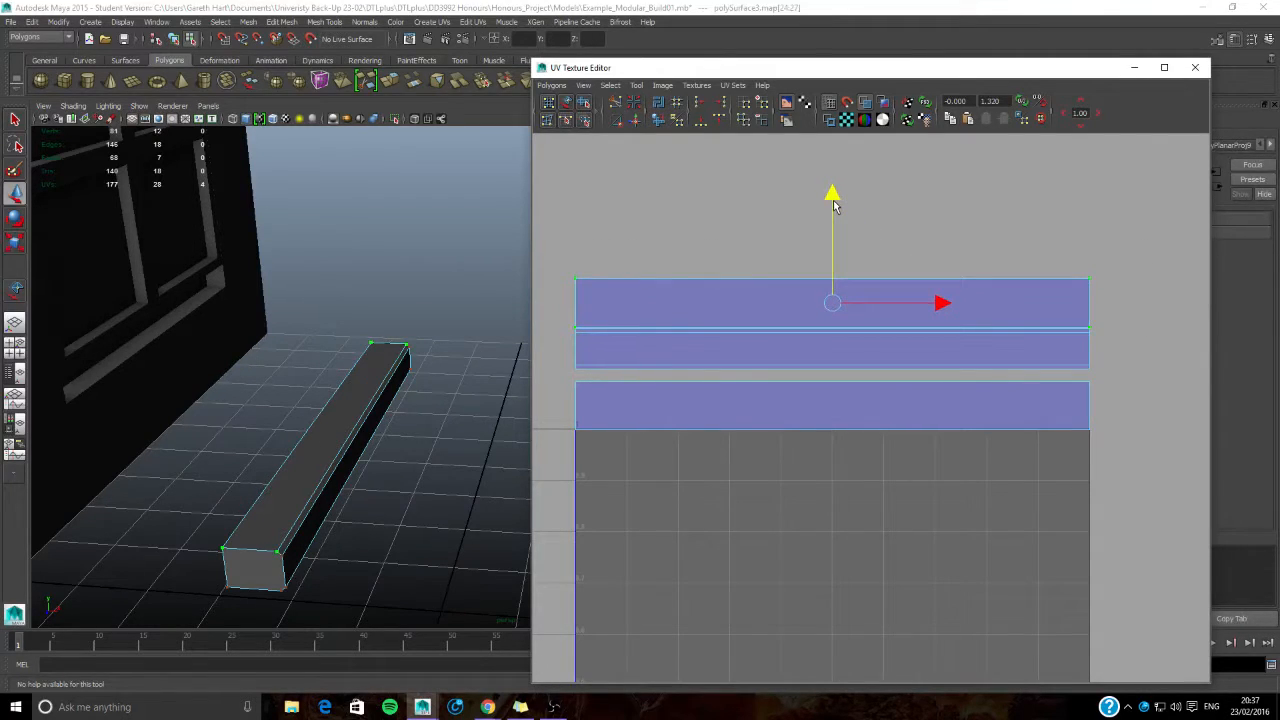
pyautogui.moveTo(567, 375); pyautogui.dragTo(1013, 463)
pyautogui.moveTo(834, 300); pyautogui.dragTo(830, 286)
pyautogui.scroll(3, 826, 314)
# - Sew the middle strip to the upper and lower strips along their adjoining long edges
pyautogui.keyDown('alt'); pyautogui.moveTo(704, 348); pyautogui.dragTo(975, 413, button='middle'); pyautogui.keyUp('alt')
pyautogui.moveTo(688, 342); pyautogui.dragTo(678, 338, button='right')
pyautogui.click(683, 343)
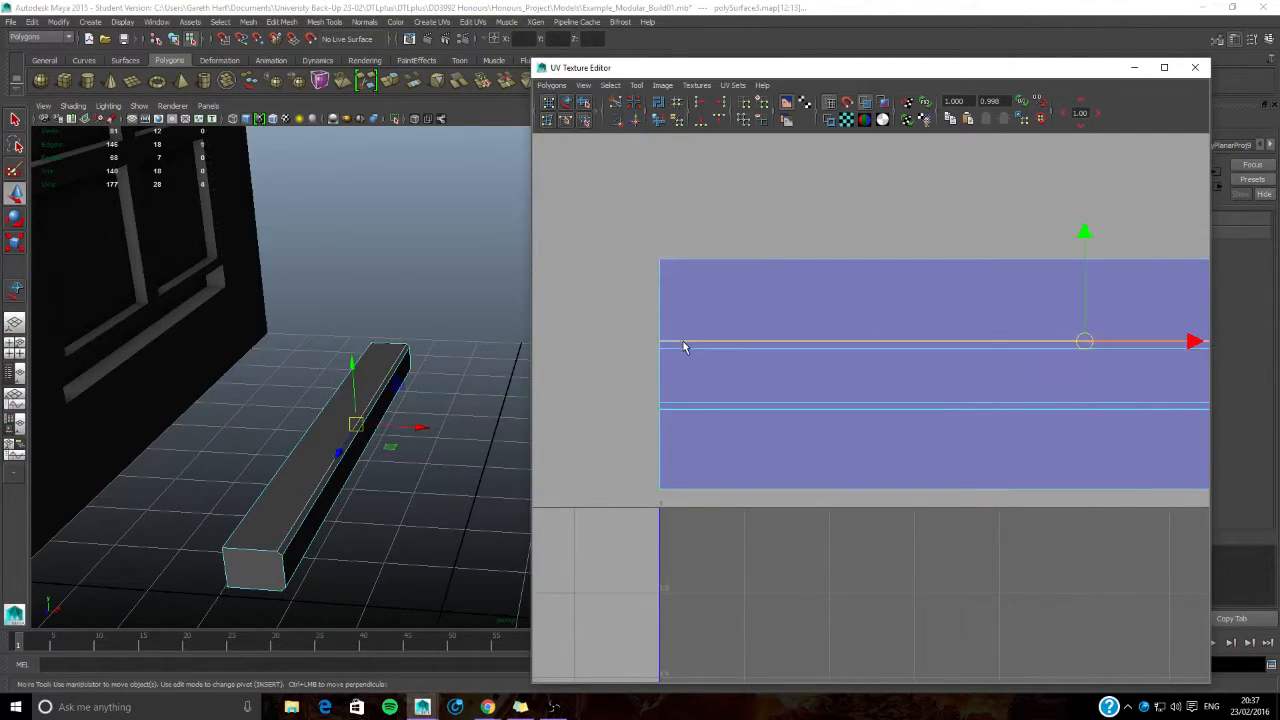
pyautogui.click(617, 121)
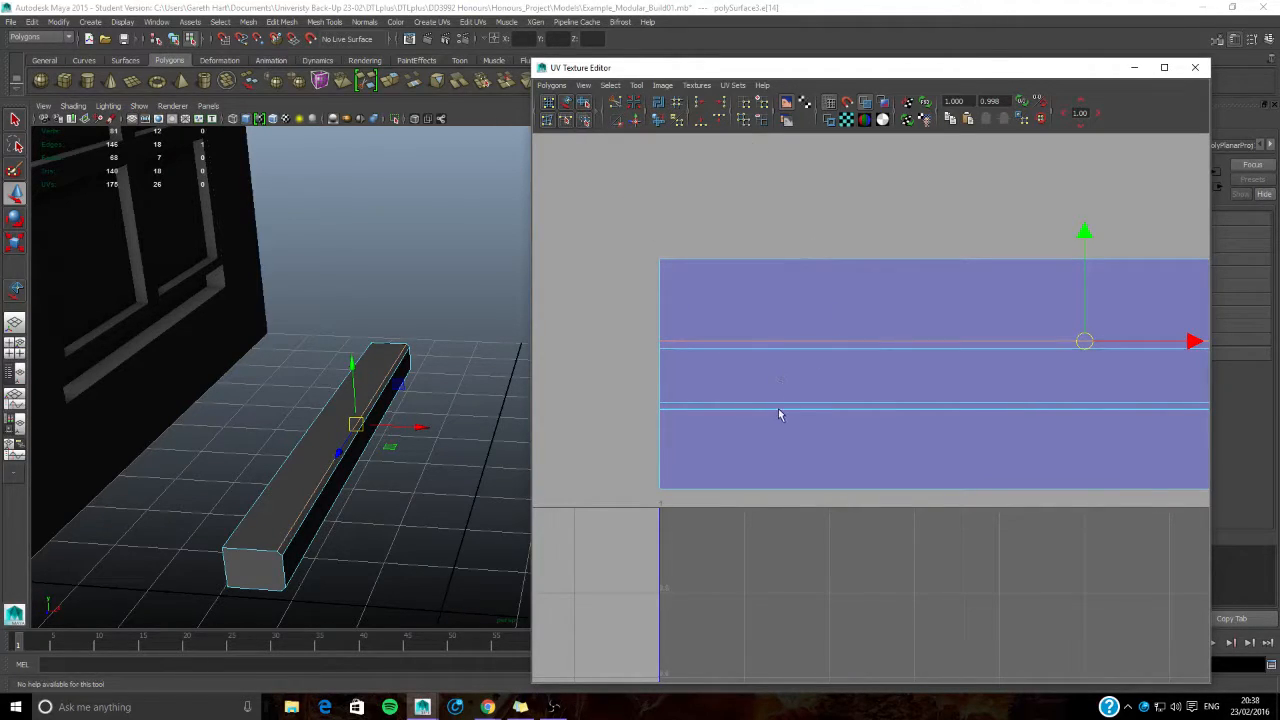
pyautogui.click(780, 414)
pyautogui.click(762, 408)
pyautogui.click(617, 121)
pyautogui.keyDown('alt'); pyautogui.moveTo(905, 430); pyautogui.dragTo(794, 391, button='middle'); pyautogui.keyUp('alt')
# - Select all UVs of the joined strips and move them down into the middle of the tile
pyautogui.scroll(-3, 796, 396)
pyautogui.keyDown('alt'); pyautogui.moveTo(940, 408); pyautogui.dragTo(741, 347, button='middle'); pyautogui.keyUp('alt')
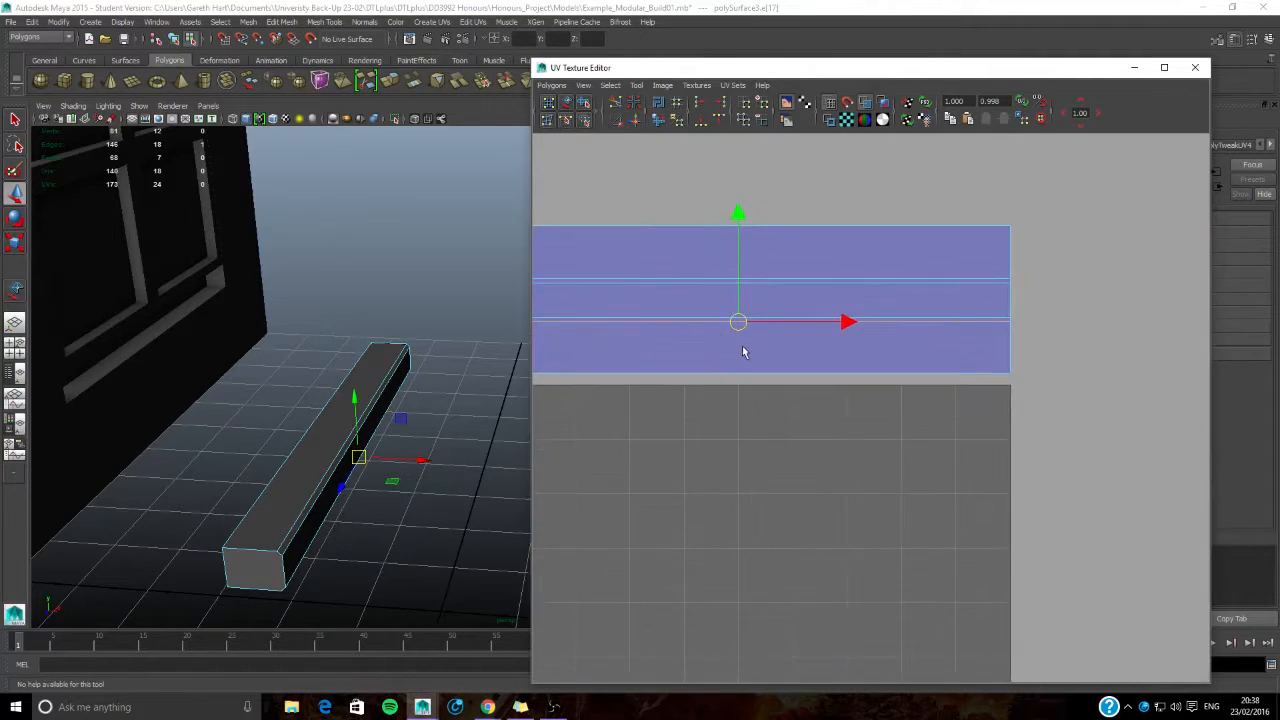
pyautogui.scroll(-1, 742, 351)
pyautogui.moveTo(677, 381); pyautogui.dragTo(728, 380, button='right')
pyautogui.moveTo(562, 242); pyautogui.dragTo(1075, 485)
pyautogui.scroll(-2, 891, 352)
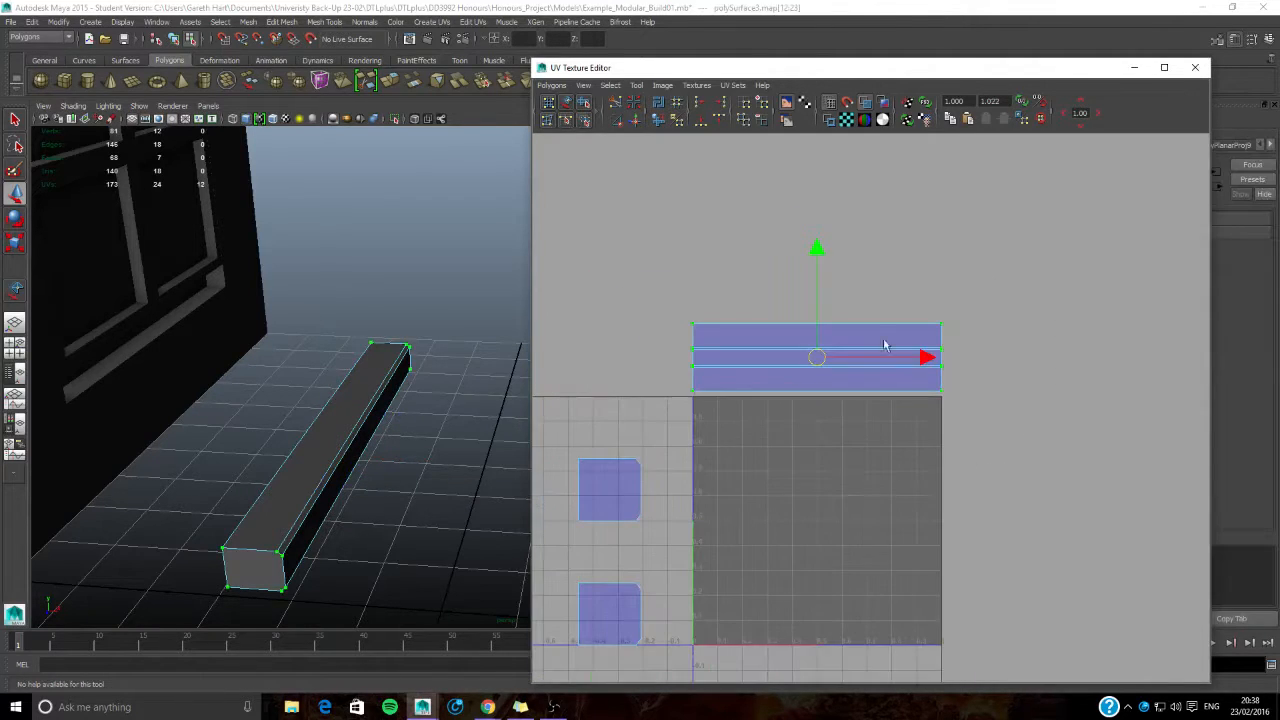
pyautogui.moveTo(817, 249); pyautogui.dragTo(843, 411)
pyautogui.press('e')
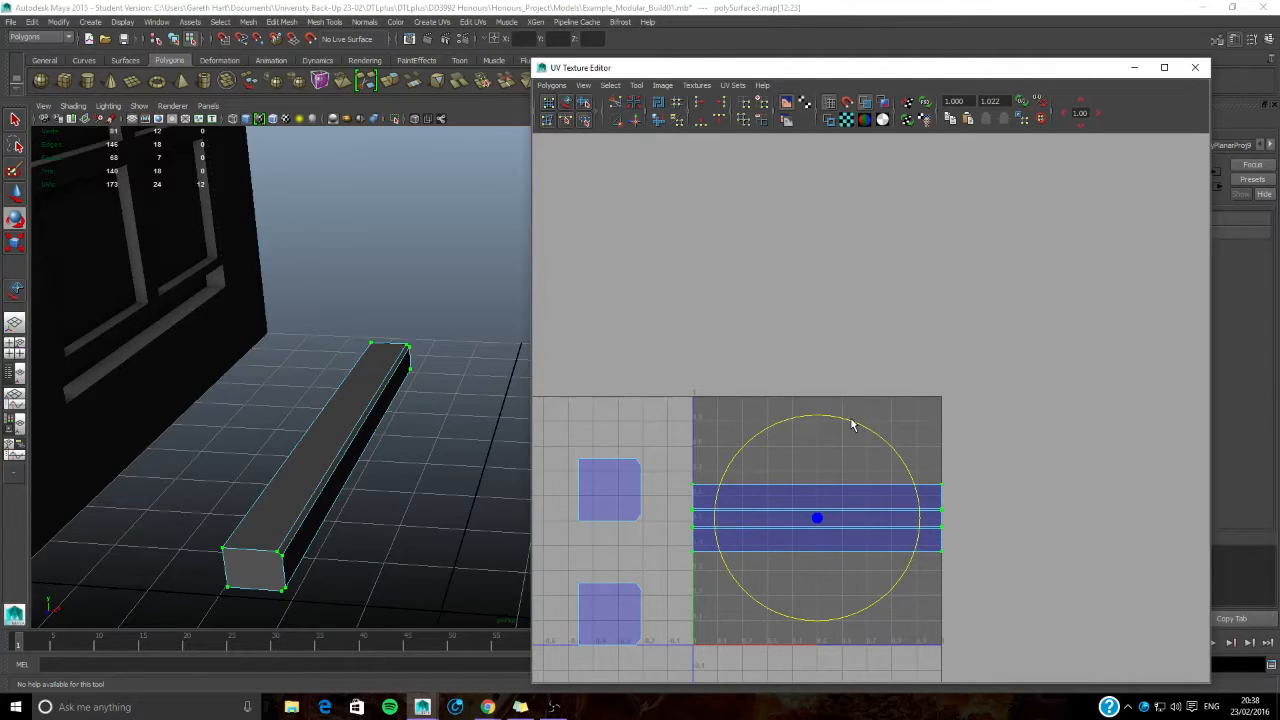
pyautogui.moveTo(858, 426); pyautogui.dragTo(939, 569)
pyautogui.keyDown('alt'); pyautogui.moveTo(908, 600); pyautogui.dragTo(891, 503, button='middle'); pyautogui.keyUp('alt')
pyautogui.scroll(5, 891, 503)
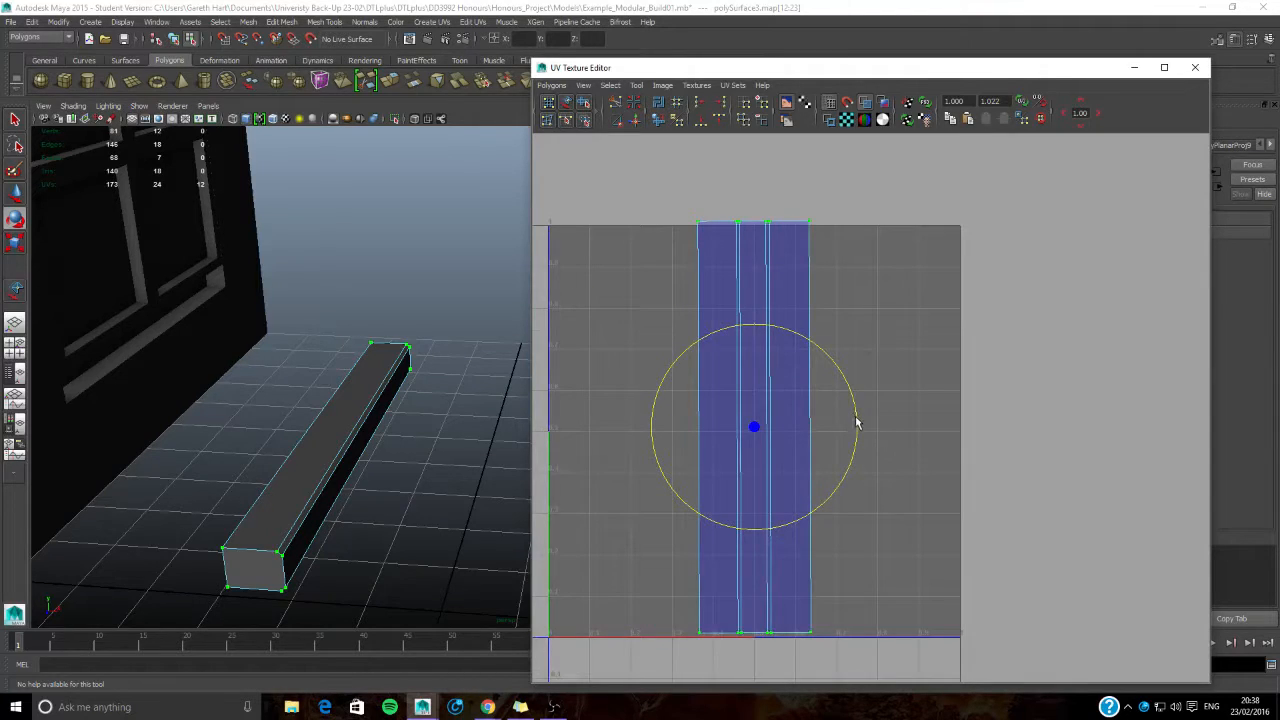
pyautogui.hotkey('ctrl', 'z')
# - Stretch the joined shell vertically to about 0.9 of the tile's height and move it down to the tile's lower edge
pyautogui.keyDown('alt'); pyautogui.moveTo(793, 444); pyautogui.dragTo(862, 417, button='middle'); pyautogui.keyUp('alt')
pyautogui.press('w')
pyautogui.moveTo(825, 295); pyautogui.dragTo(817, 37)
pyautogui.press('r')
pyautogui.press('w')
pyautogui.moveTo(824, 263); pyautogui.dragTo(825, 311)
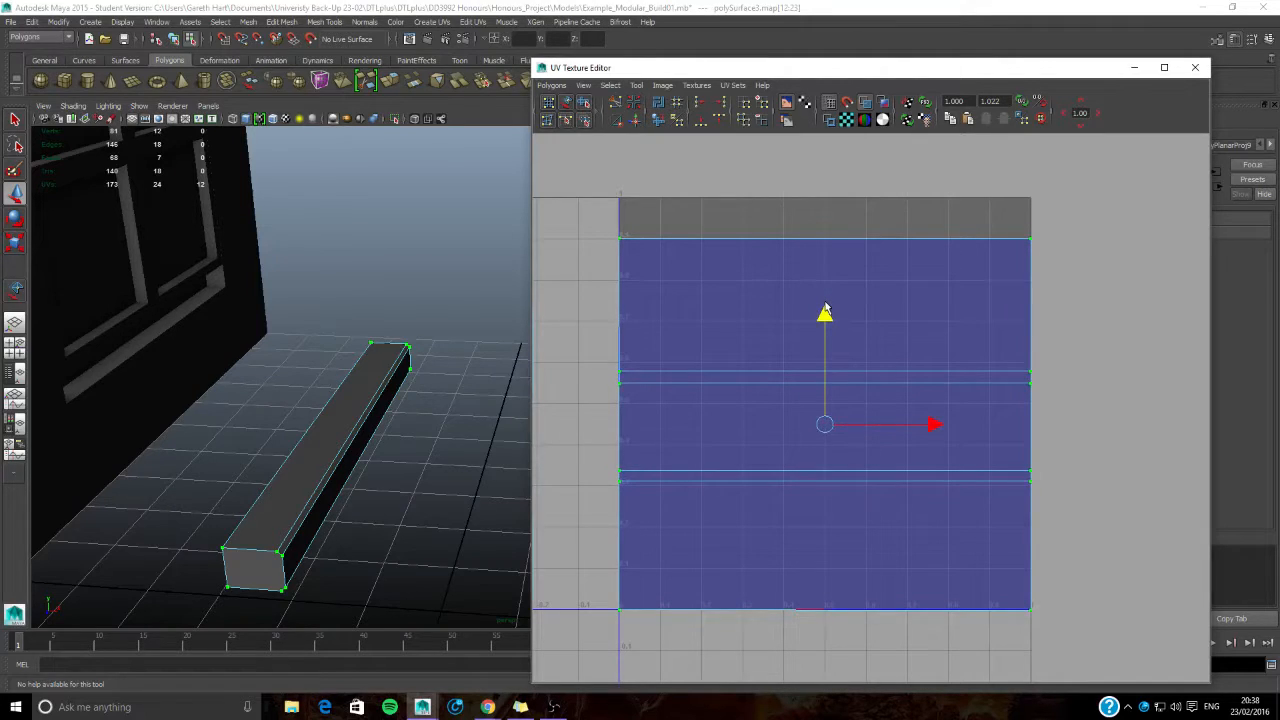
# - Reselect the whole joined shell and scale it vertically to about 0.6 of the tile's height, seated on the lower edge
pyautogui.moveTo(585, 217); pyautogui.dragTo(685, 229)
pyautogui.moveTo(585, 213); pyautogui.dragTo(984, 626)
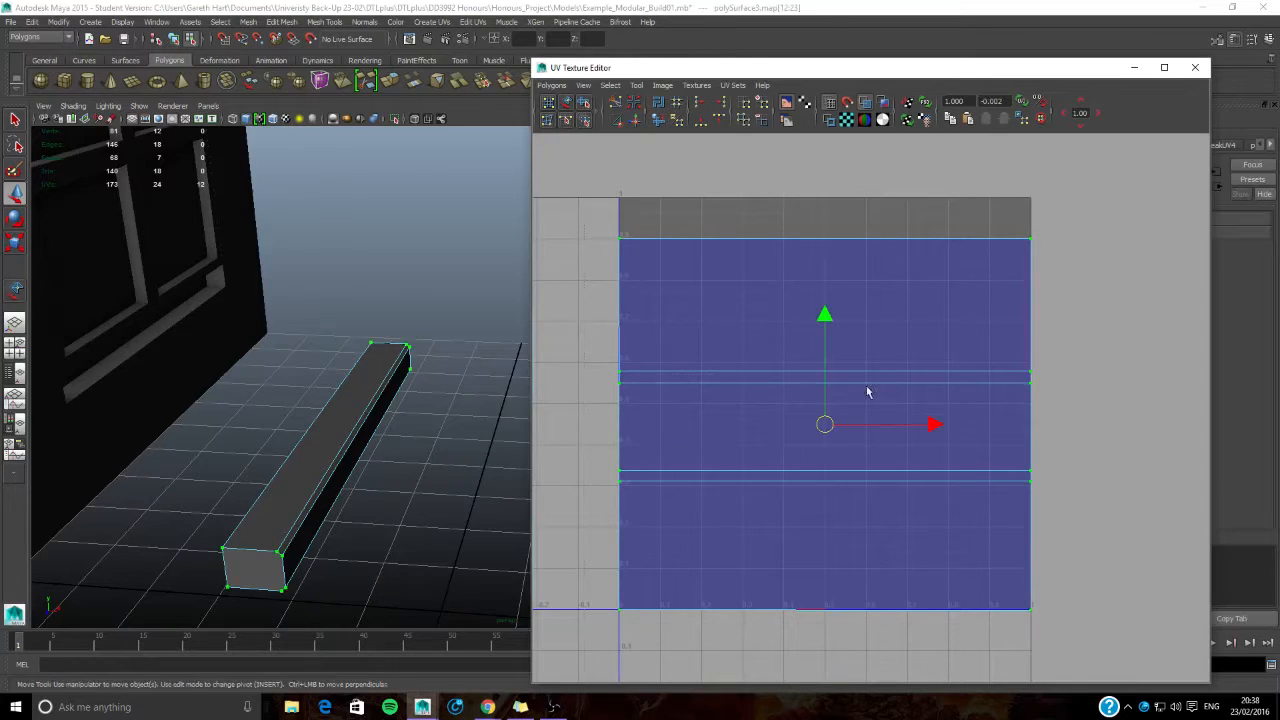
pyautogui.press('r')
pyautogui.moveTo(823, 320); pyautogui.dragTo(824, 382)
pyautogui.press('w')
pyautogui.press('r')
pyautogui.press('w')
pyautogui.press('r')
# - Snap the joined shell's upper edge to the 0.6 grid line and its lower edge to the tile's base
pyautogui.moveTo(610, 350); pyautogui.dragTo(1140, 378)
pyautogui.press('w')
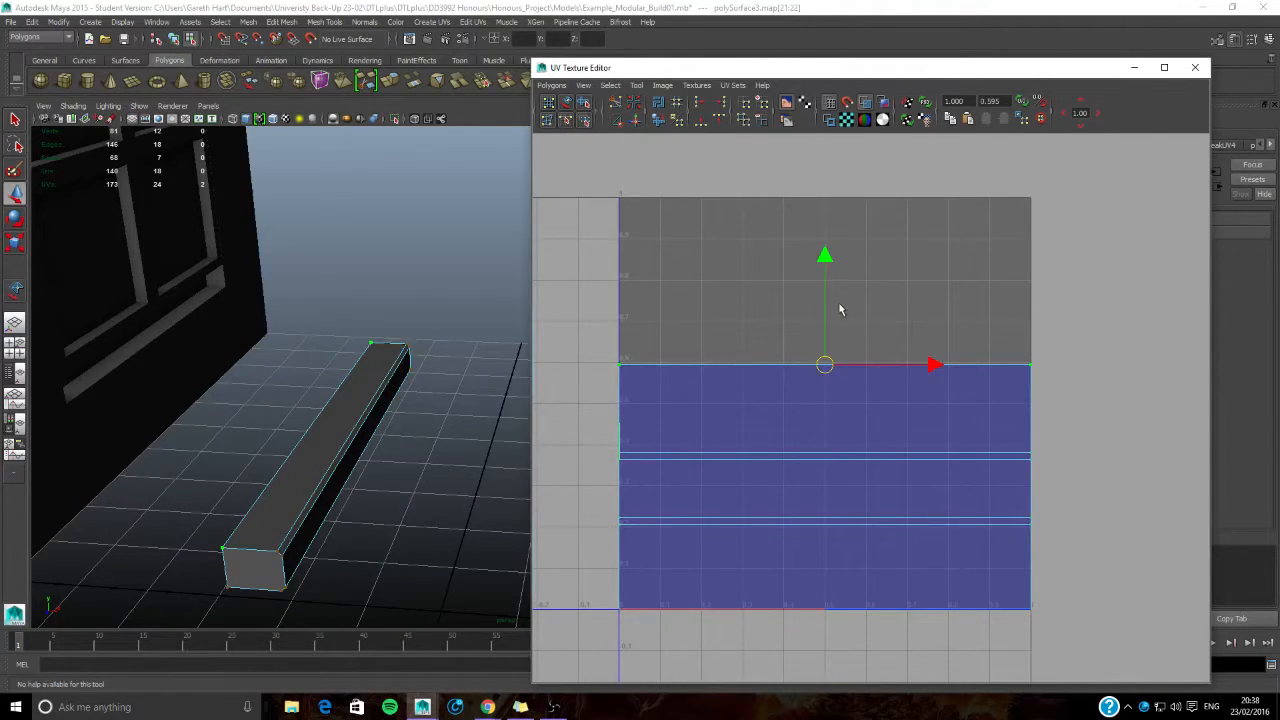
pyautogui.moveTo(826, 273); pyautogui.dragTo(826, 270)
pyautogui.moveTo(1045, 607); pyautogui.dragTo(1089, 620)
pyautogui.moveTo(825, 524); pyautogui.dragTo(824, 524)
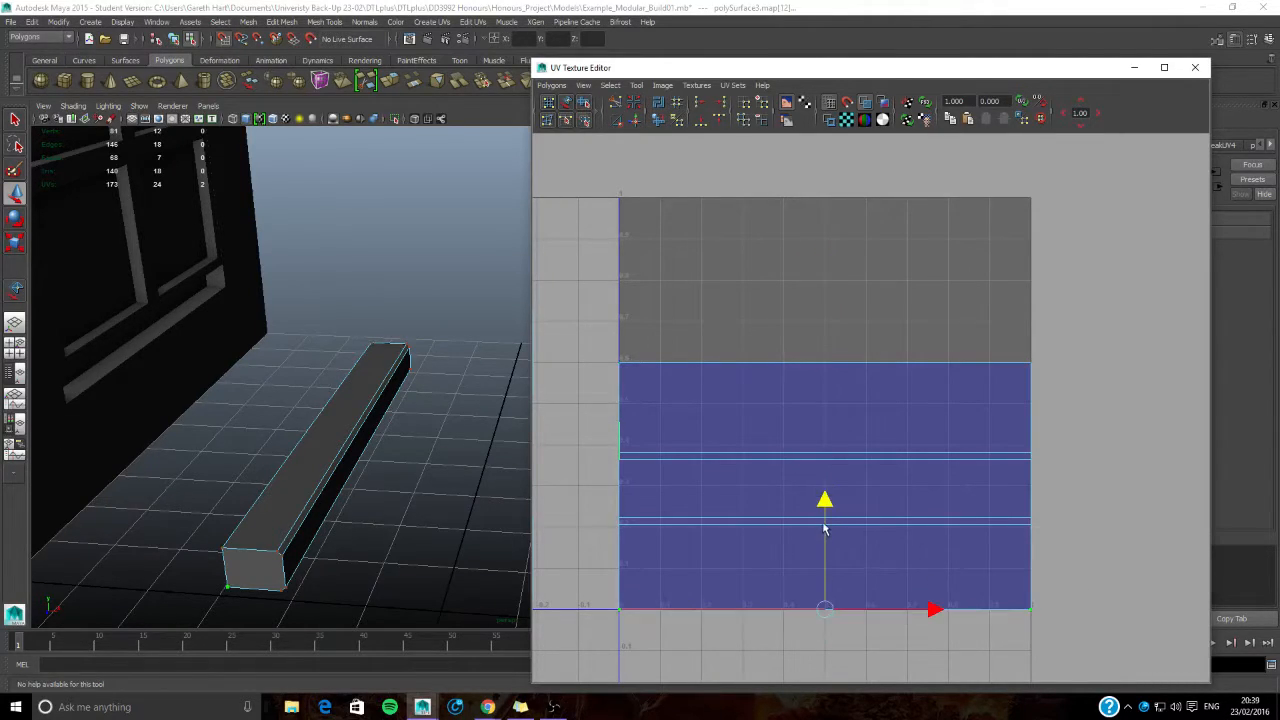
# - Snap the joined shell's two short ends to the vertical borders of the tile
pyautogui.keyDown('alt'); pyautogui.moveTo(600, 396); pyautogui.dragTo(656, 389, button='middle'); pyautogui.keyUp('alt')
pyautogui.moveTo(650, 347); pyautogui.dragTo(757, 690)
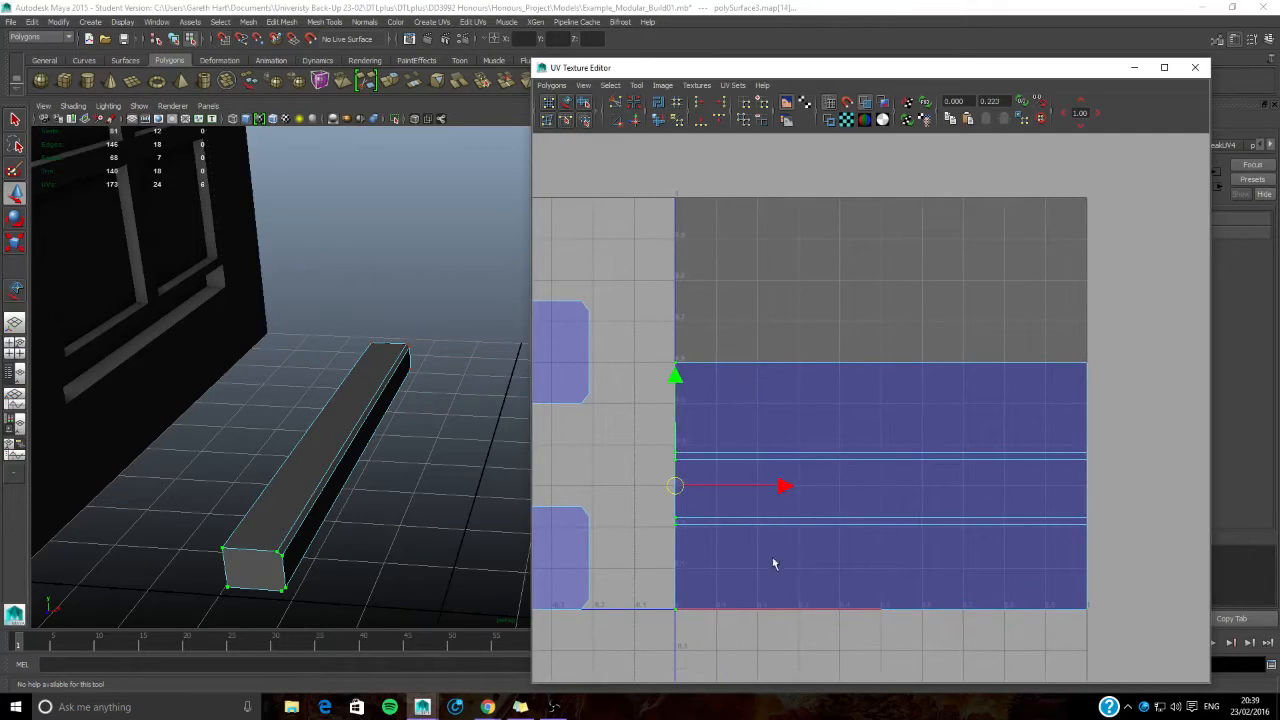
pyautogui.moveTo(780, 486); pyautogui.dragTo(780, 486)
pyautogui.moveTo(1118, 628); pyautogui.dragTo(1118, 628)
pyautogui.moveTo(1196, 486); pyautogui.dragTo(1196, 486)
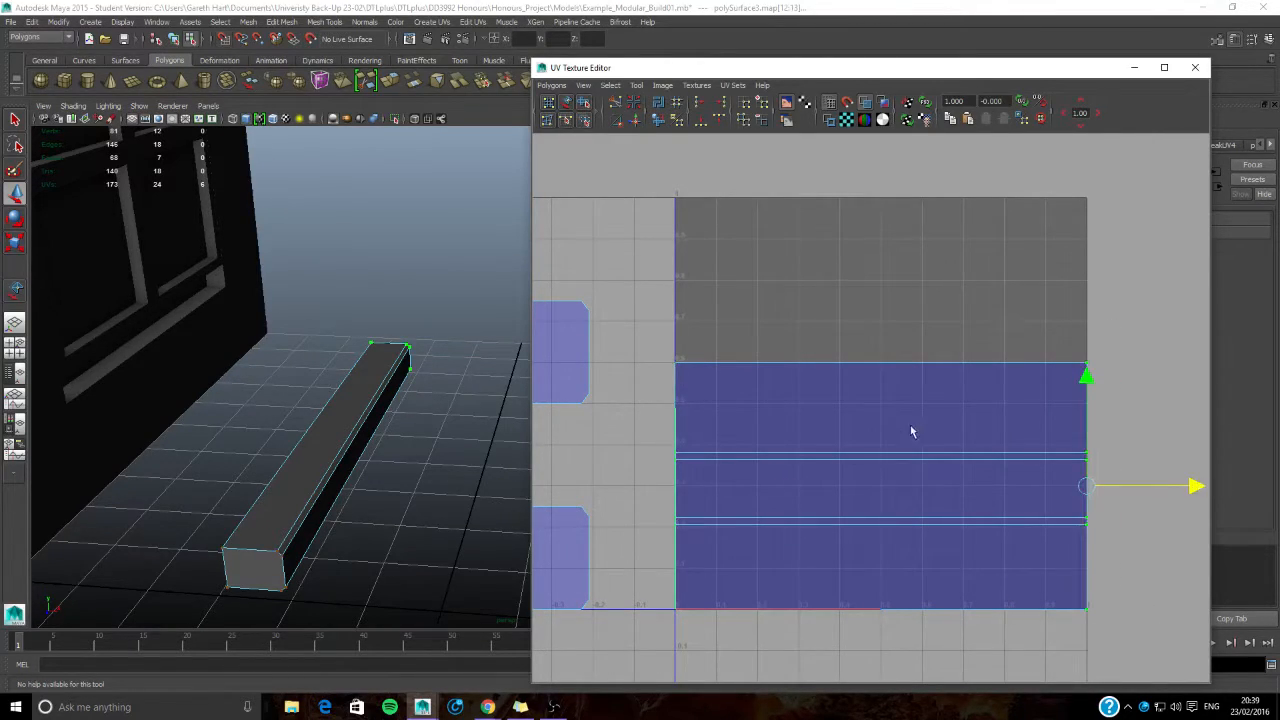
# - Stack the two square end caps' UVs on each other and move them into the empty space above the joined shell
pyautogui.keyDown('alt'); pyautogui.moveTo(911, 426); pyautogui.dragTo(942, 391, button='middle'); pyautogui.keyUp('alt')
pyautogui.click(671, 292)
pyautogui.keyDown('alt'); pyautogui.moveTo(660, 286); pyautogui.dragTo(811, 308, button='middle'); pyautogui.keyUp('alt')
pyautogui.moveTo(611, 269); pyautogui.dragTo(839, 424)
pyautogui.moveTo(727, 253); pyautogui.dragTo(720, 440)
pyautogui.moveTo(607, 467); pyautogui.dragTo(802, 622)
pyautogui.moveTo(720, 543); pyautogui.dragTo(928, 259)
pyautogui.keyDown('alt'); pyautogui.moveTo(928, 259); pyautogui.dragTo(780, 297, button='middle'); pyautogui.keyUp('alt')
pyautogui.scroll(1, 780, 297)
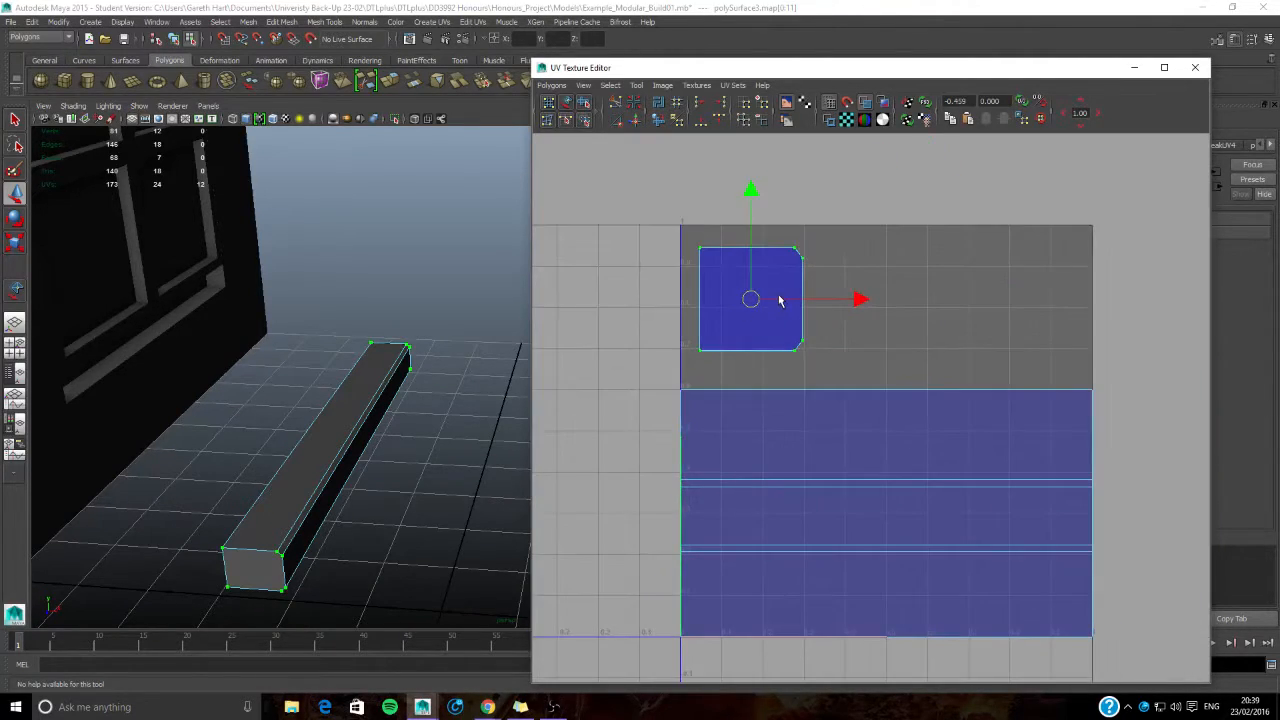
# - Enlarge the stacked end caps and move them into the upper corner of the tile at U 0
pyautogui.press('r')
pyautogui.press('w')
pyautogui.moveTo(754, 297); pyautogui.dragTo(742, 287)
pyautogui.moveTo(658, 211); pyautogui.dragTo(794, 362)
pyautogui.click(786, 285)
pyautogui.click(736, 285)
# - Snap the end caps' outer edges to the 0.3 grid line and the tile's upper border, and close the UV editor
pyautogui.moveTo(796, 232); pyautogui.dragTo(831, 344)
pyautogui.moveTo(850, 285); pyautogui.dragTo(855, 285)
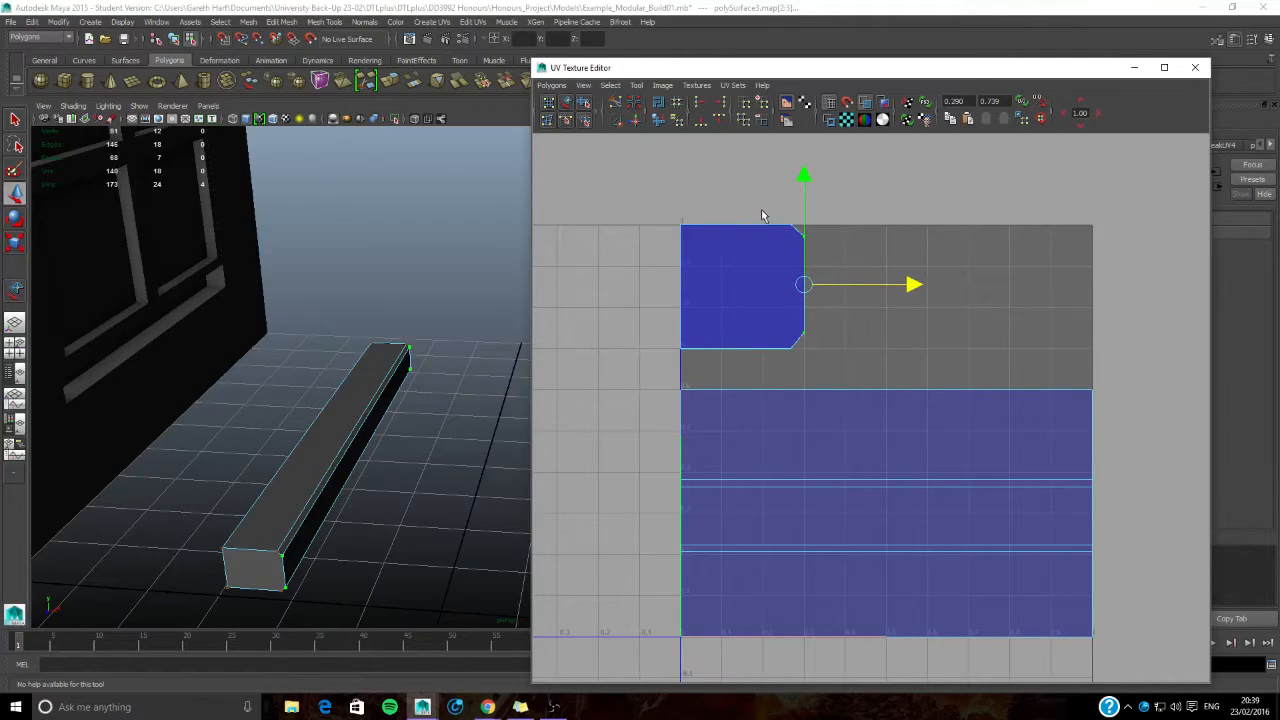
pyautogui.moveTo(641, 211); pyautogui.dragTo(806, 245)
pyautogui.click(737, 180)
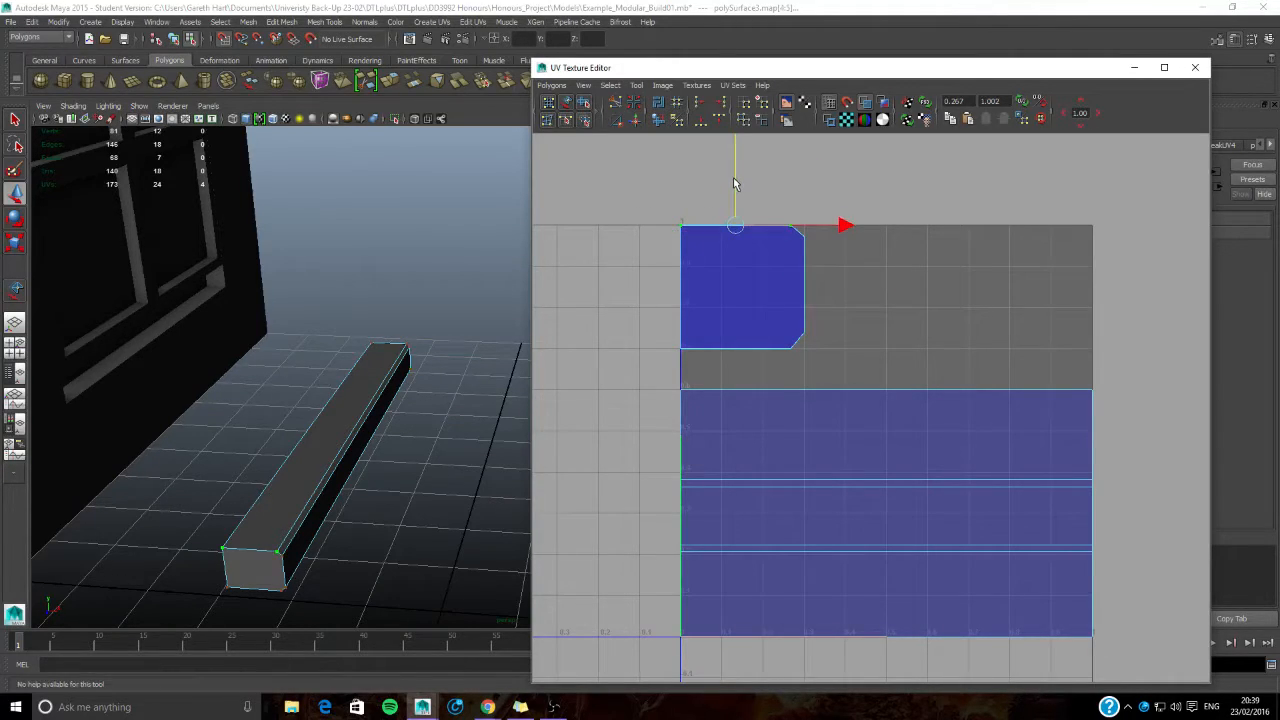
pyautogui.click(608, 253)
pyautogui.scroll(-3, 740, 354)
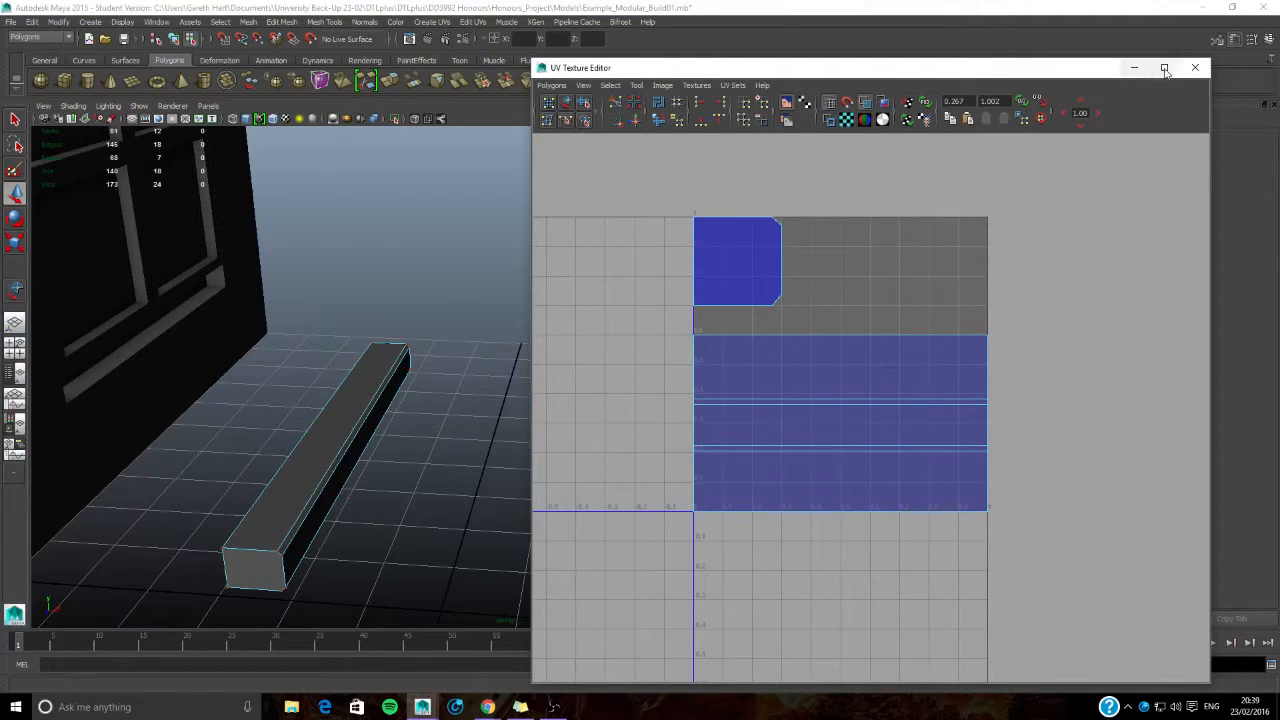
pyautogui.click(1195, 67)
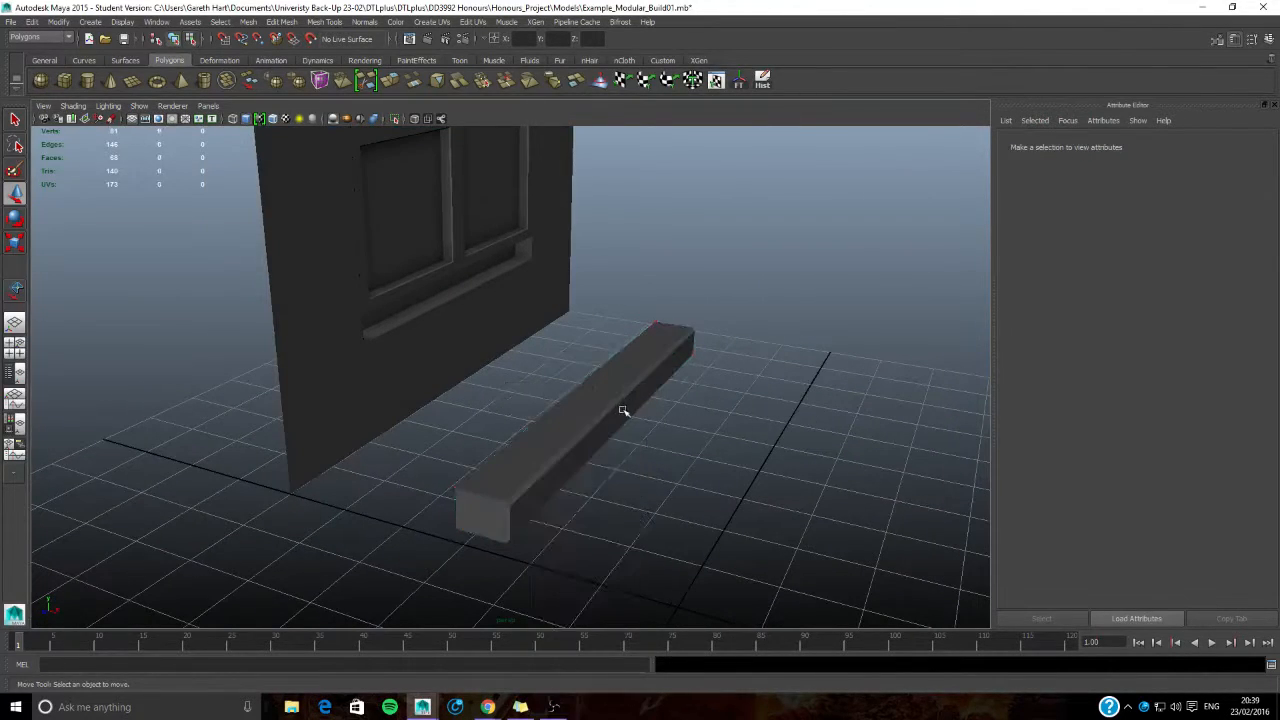
# - Select the brick ledge and move it from the floor into the recess beneath the window
pyautogui.click(626, 414)
pyautogui.keyDown('alt'); pyautogui.moveTo(734, 437); pyautogui.dragTo(717, 423, button='middle'); pyautogui.keyUp('alt')
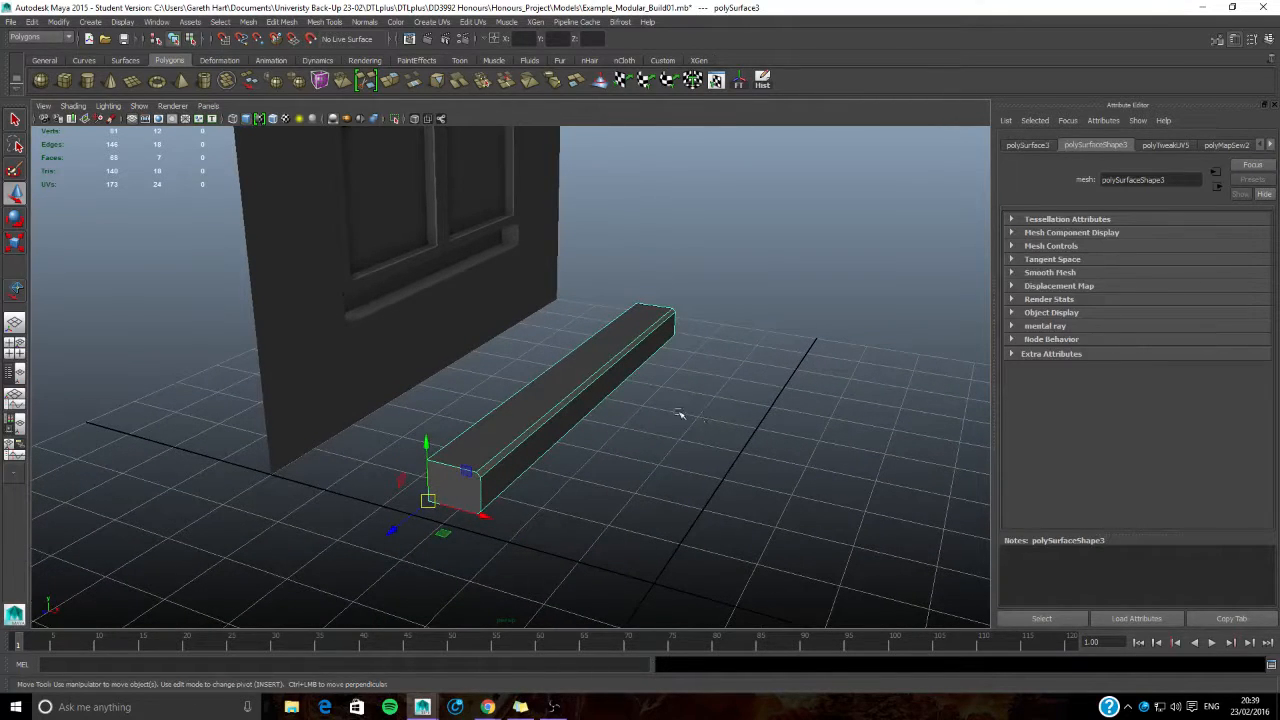
pyautogui.moveTo(563, 444)
pyautogui.keyDown('alt'); pyautogui.mouseDown()
pyautogui.moveTo(589, 420)
pyautogui.moveTo(611, 460)
pyautogui.moveTo(556, 458)
pyautogui.mouseUp(); pyautogui.keyUp('alt')
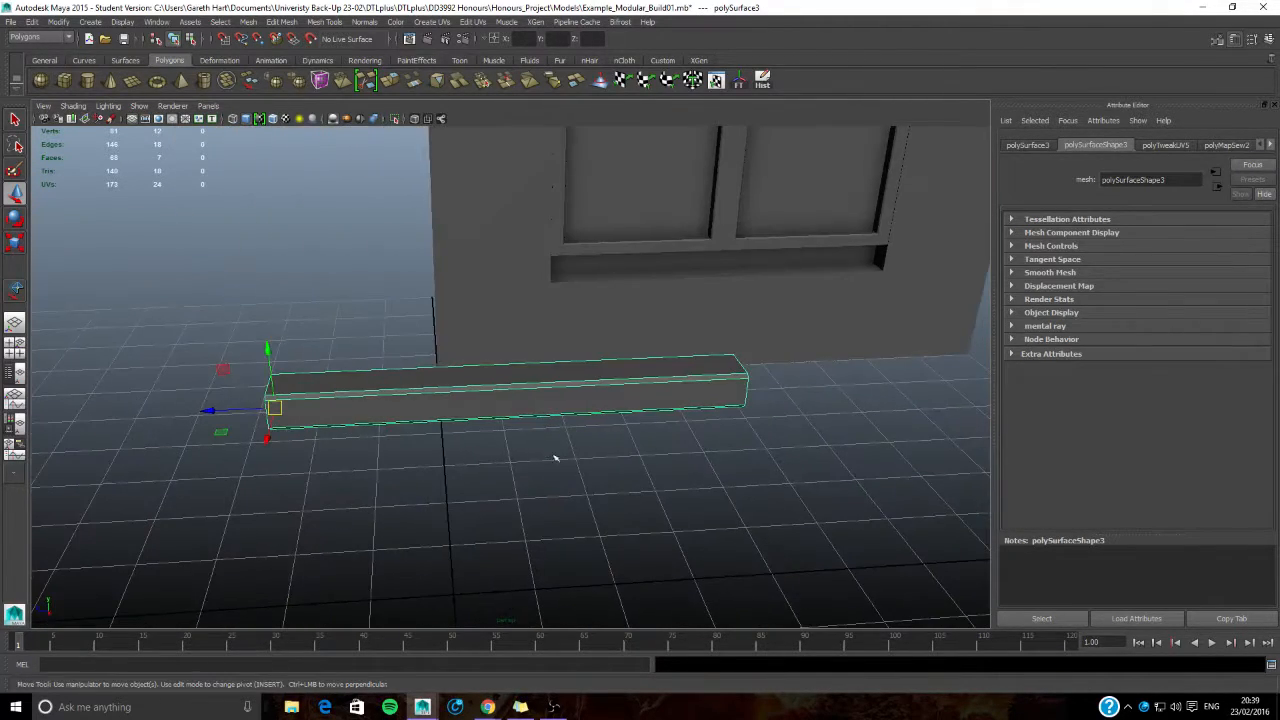
pyautogui.moveTo(277, 409); pyautogui.dragTo(557, 270)
pyautogui.keyDown('alt'); pyautogui.moveTo(449, 340); pyautogui.dragTo(526, 377); pyautogui.keyUp('alt')
pyautogui.click(526, 377)
pyautogui.keyDown('alt'); pyautogui.moveTo(343, 428); pyautogui.dragTo(528, 528); pyautogui.keyUp('alt')
pyautogui.click(528, 528)
# - Duplicate the brick ledge and move the copy up to the top of the window
pyautogui.scroll(5, 563, 449)
pyautogui.hotkey('ctrl', 'd')
pyautogui.keyDown('alt'); pyautogui.moveTo(532, 403); pyautogui.dragTo(430, 342); pyautogui.keyUp('alt')
# - Shift the copied ledge's pivot to its upper back corner and raise the ledge to the top edge of the window opening
pyautogui.press('Insert')
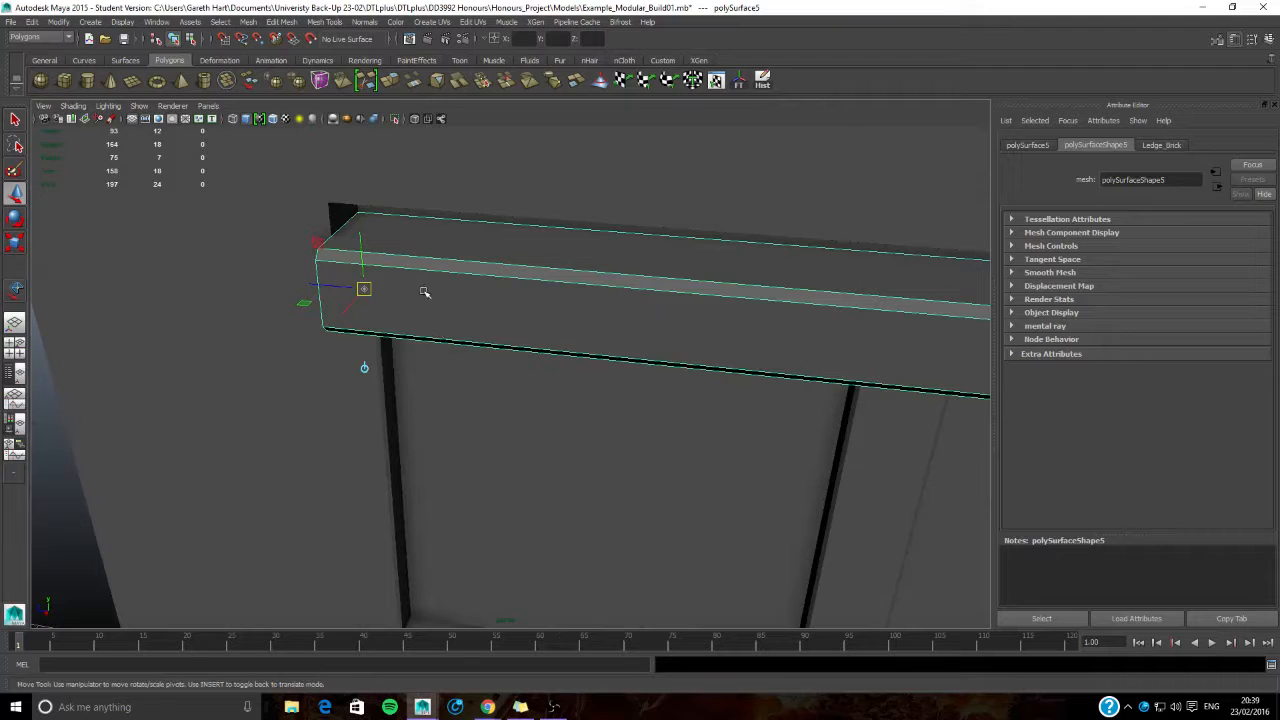
pyautogui.moveTo(365, 289); pyautogui.dragTo(360, 216)
pyautogui.press('Insert')
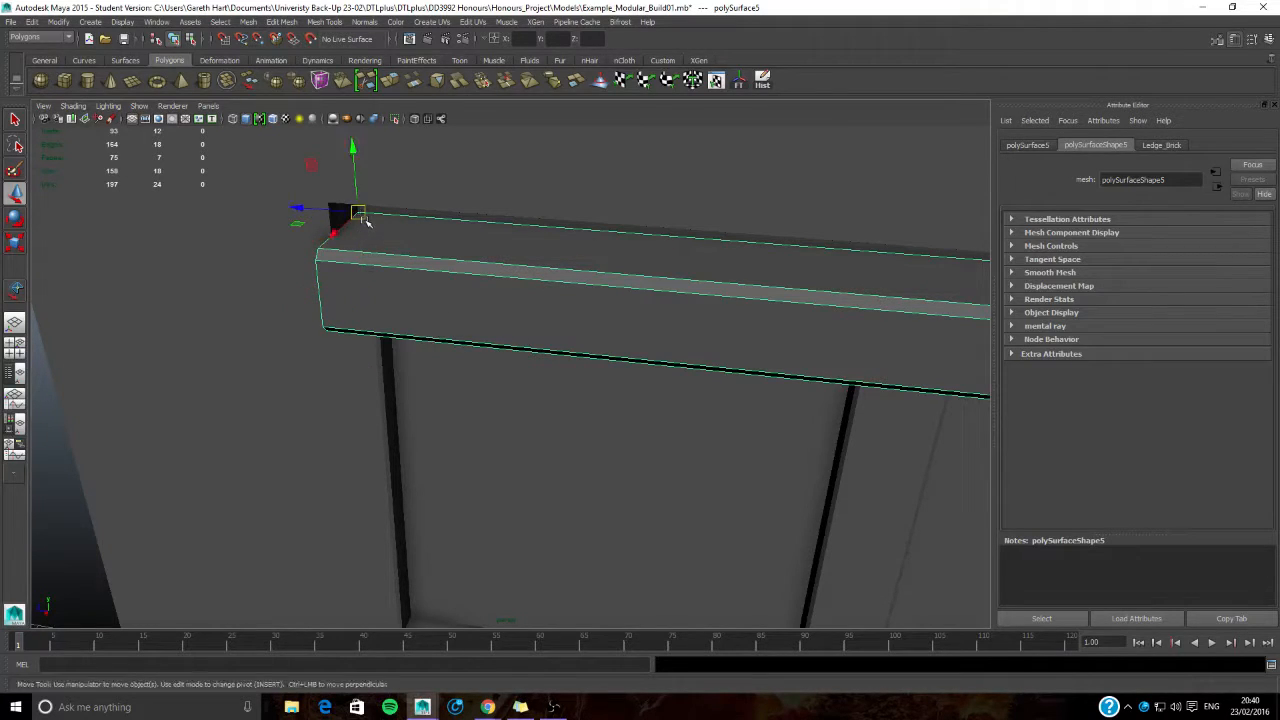
pyautogui.keyDown('alt'); pyautogui.moveTo(406, 311); pyautogui.dragTo(448, 200); pyautogui.keyUp('alt')
pyautogui.keyDown('alt'); pyautogui.moveTo(448, 200); pyautogui.dragTo(400, 315, button='middle'); pyautogui.keyUp('alt')
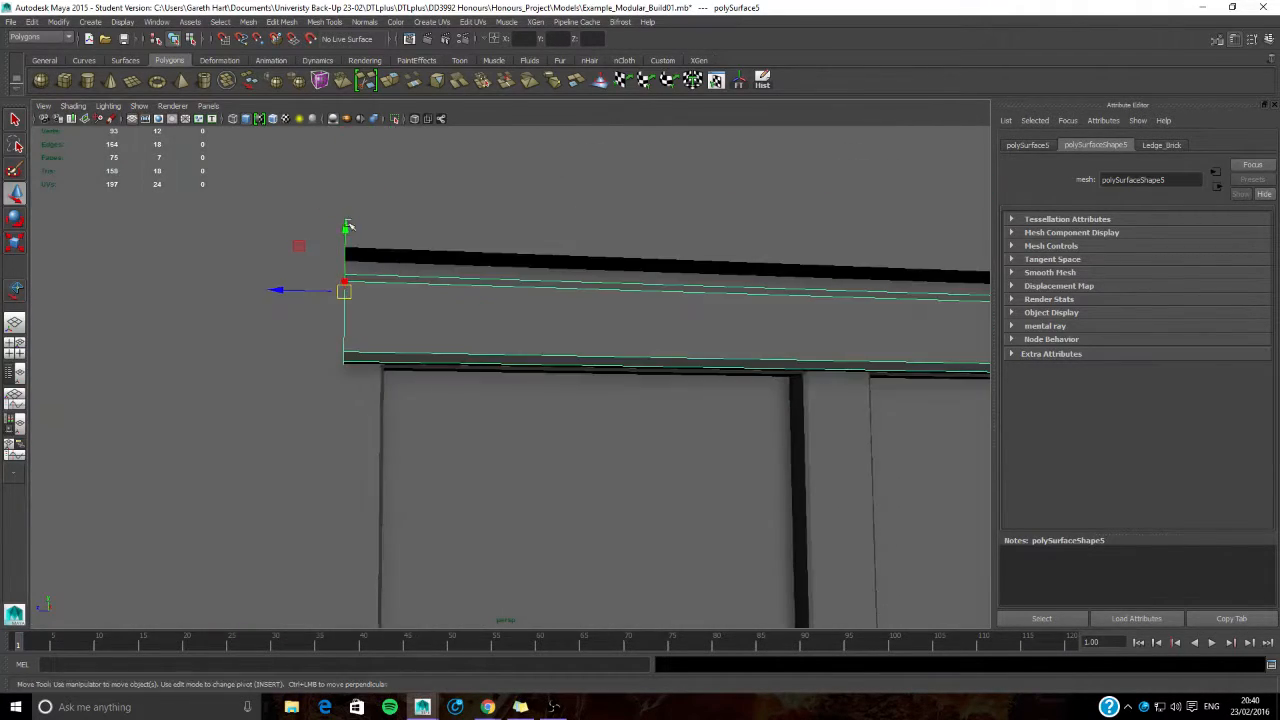
pyautogui.moveTo(349, 236); pyautogui.dragTo(355, 215)
# - Deselect the ledge and open the wall panel's UVs in the UV Texture Editor to examine their layout
pyautogui.scroll(-3, 446, 400)
pyautogui.keyDown('alt'); pyautogui.moveTo(590, 455); pyautogui.dragTo(522, 383, button='middle'); pyautogui.keyUp('alt')
pyautogui.click(893, 441)
pyautogui.keyDown('alt'); pyautogui.moveTo(893, 441); pyautogui.dragTo(537, 462); pyautogui.keyUp('alt')
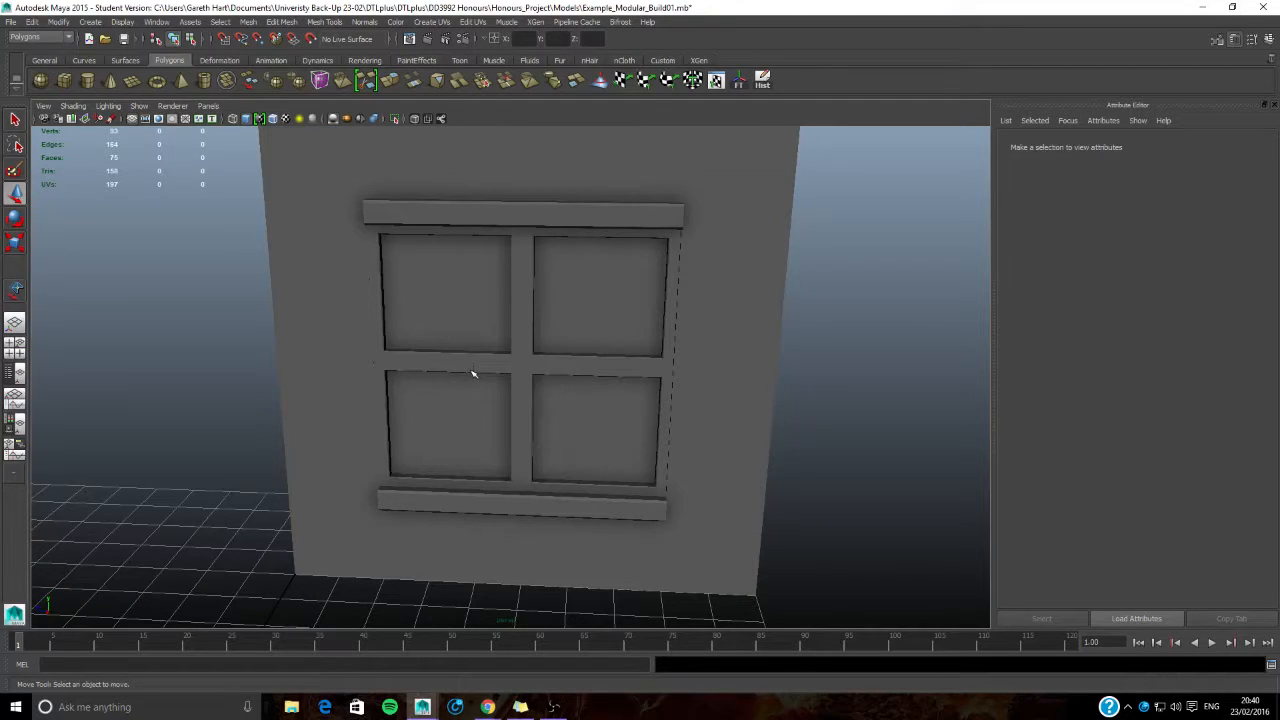
pyautogui.keyDown('alt'); pyautogui.moveTo(300, 323); pyautogui.dragTo(334, 357); pyautogui.keyUp('alt')
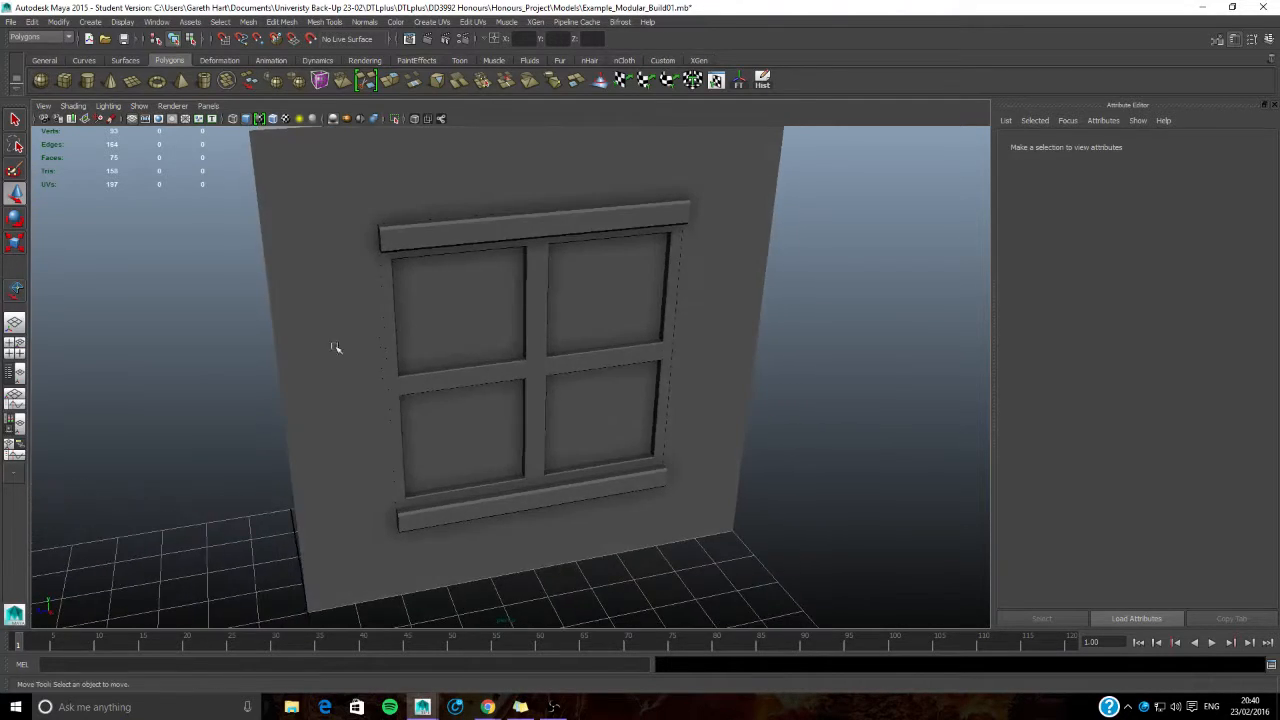
pyautogui.click(298, 262)
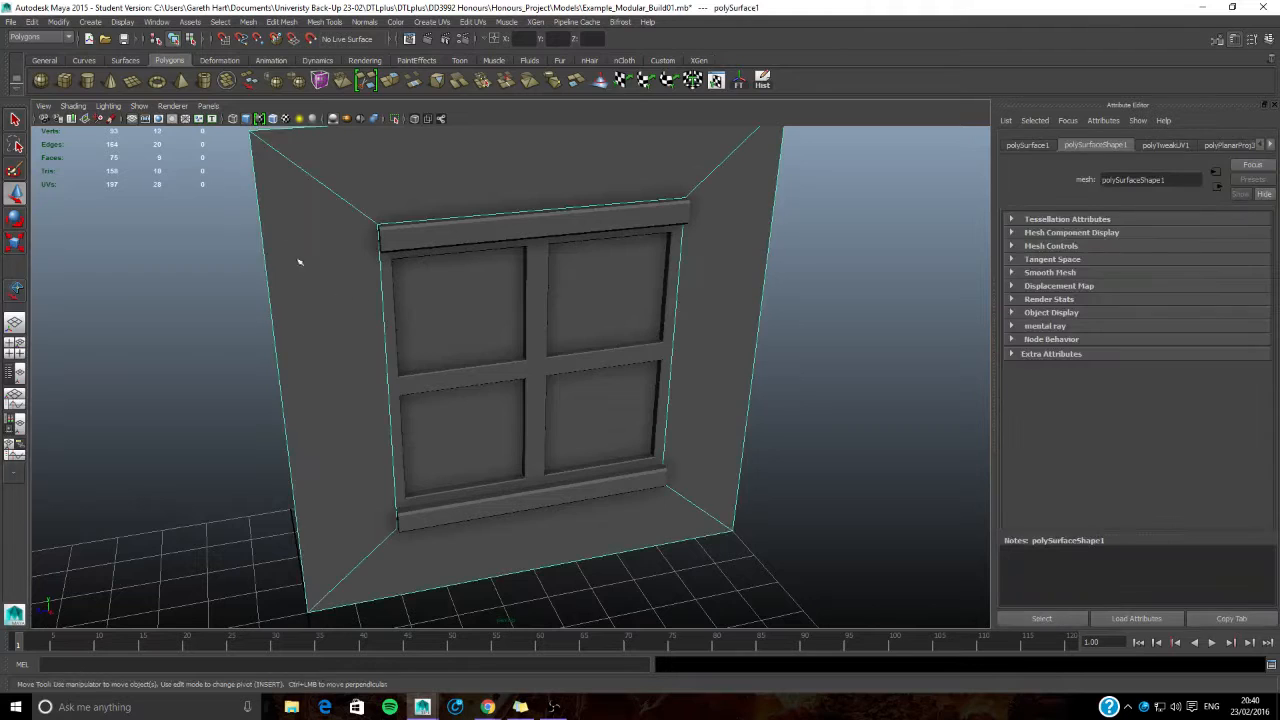
pyautogui.click(473, 21)
pyautogui.click(518, 288)
pyautogui.moveTo(913, 68); pyautogui.dragTo(968, 28)
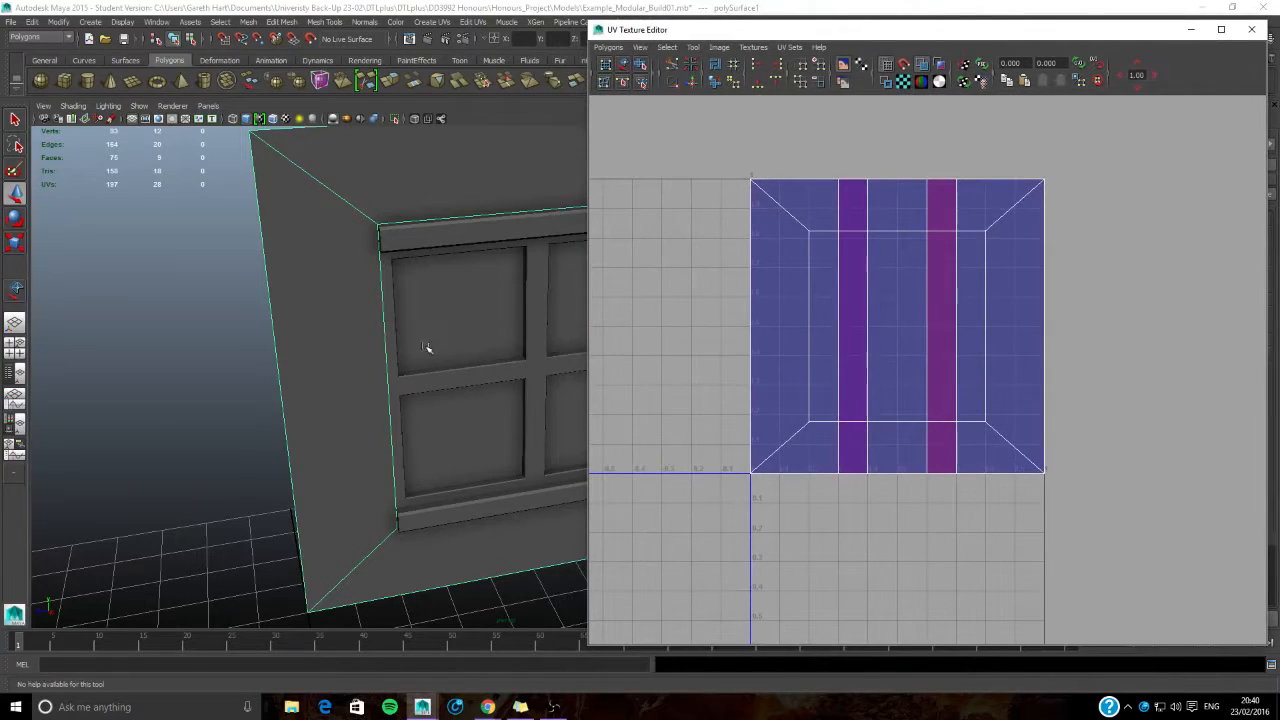
# - Check the UV layouts of the upper ledge, window frame and lower ledge, and close the UV editor
pyautogui.click(403, 244)
pyautogui.press('w')
pyautogui.click(447, 365)
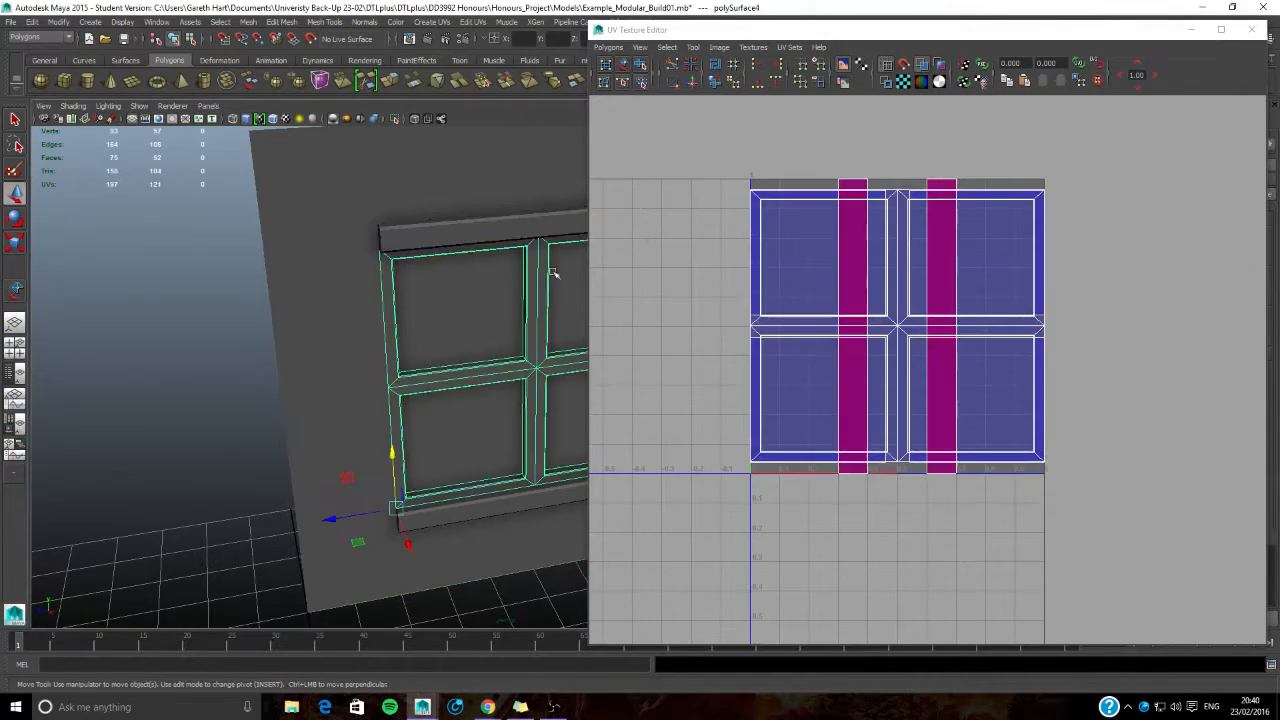
pyautogui.click(480, 519)
pyautogui.click(239, 508)
pyautogui.keyDown('alt'); pyautogui.moveTo(371, 391); pyautogui.dragTo(194, 437, button='middle'); pyautogui.keyUp('alt')
pyautogui.scroll(-3, 194, 437)
pyautogui.keyDown('alt'); pyautogui.moveTo(283, 410); pyautogui.dragTo(376, 384, button='middle'); pyautogui.keyUp('alt')
pyautogui.click(1252, 30)
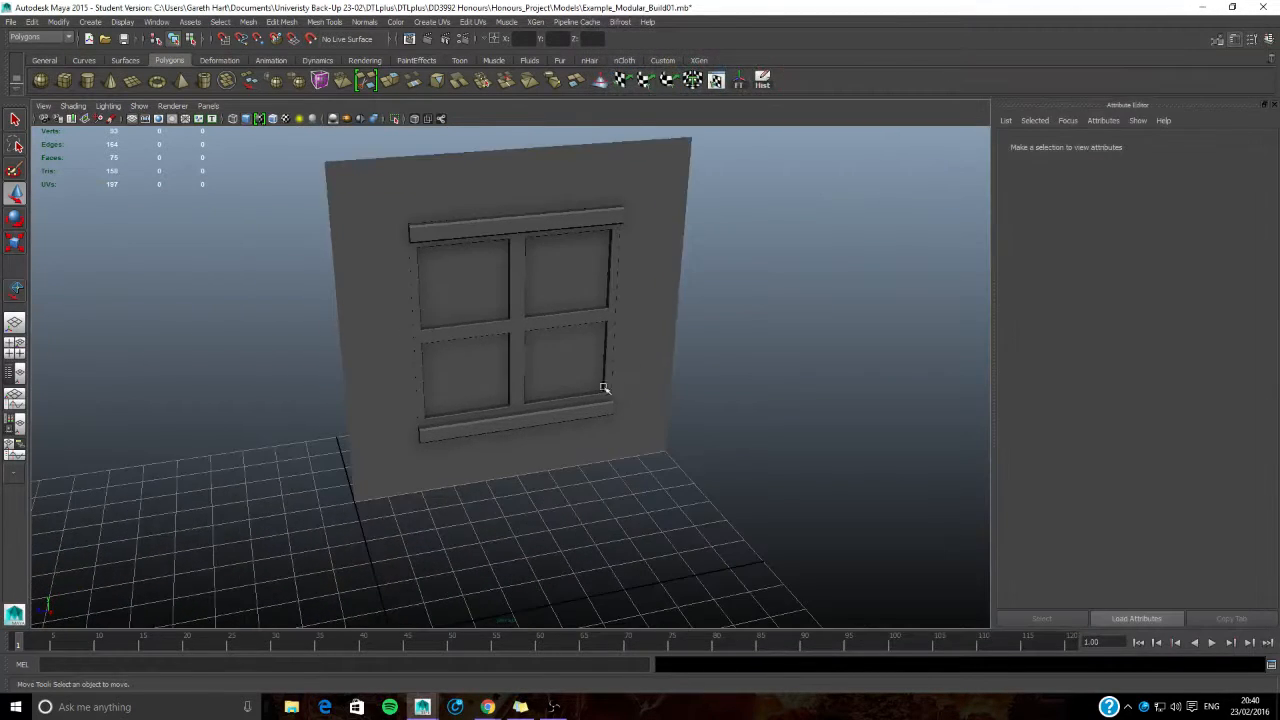
# - Select the wall, window frame and both ledges and combine them into a single mesh
pyautogui.scroll(-3, 609, 386)
pyautogui.moveTo(423, 234); pyautogui.dragTo(730, 524)
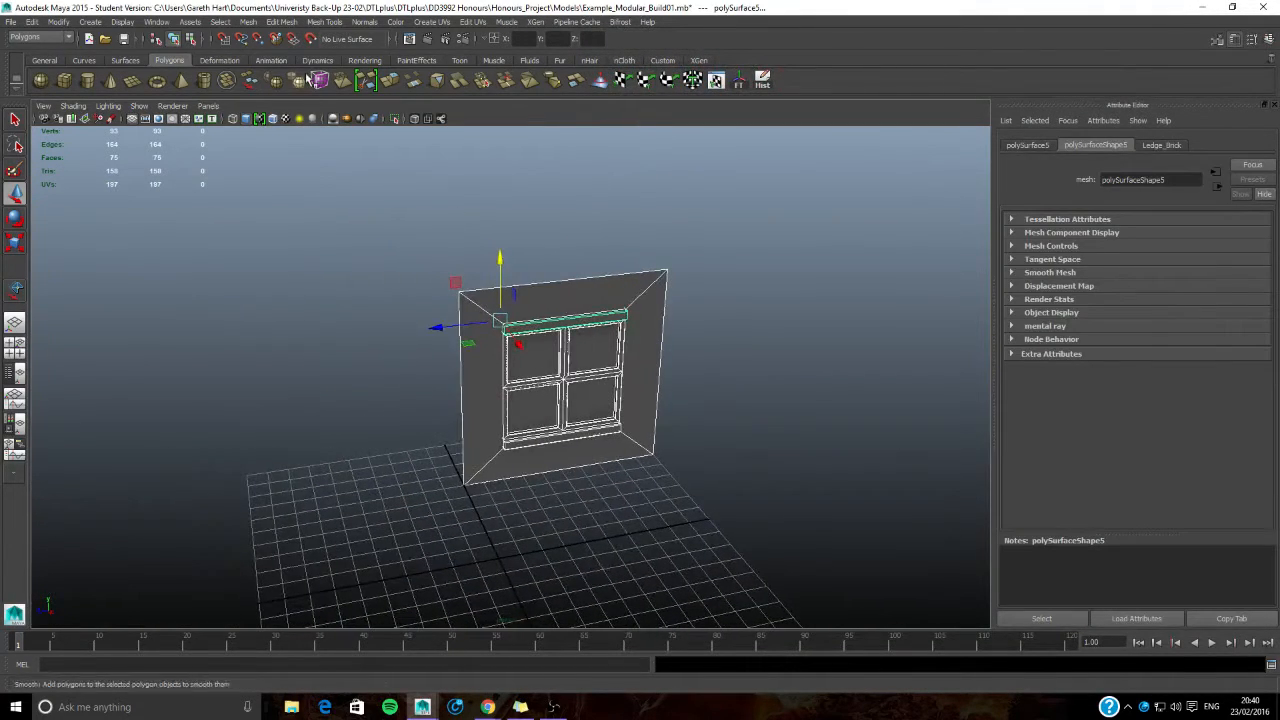
pyautogui.click(248, 22)
pyautogui.click(267, 63)
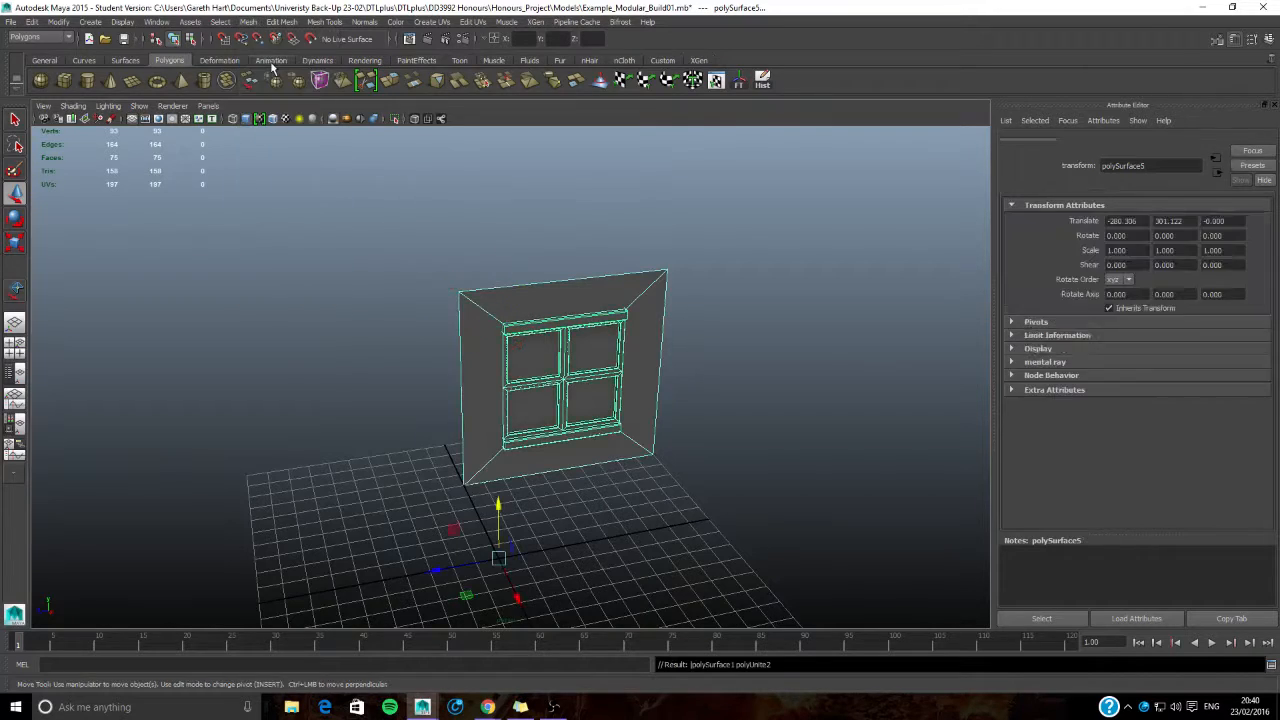
pyautogui.moveTo(403, 357)
pyautogui.keyDown('alt'); pyautogui.mouseDown()
pyautogui.moveTo(363, 356)
pyautogui.moveTo(388, 360)
pyautogui.mouseUp(); pyautogui.keyUp('alt')
pyautogui.press('f')
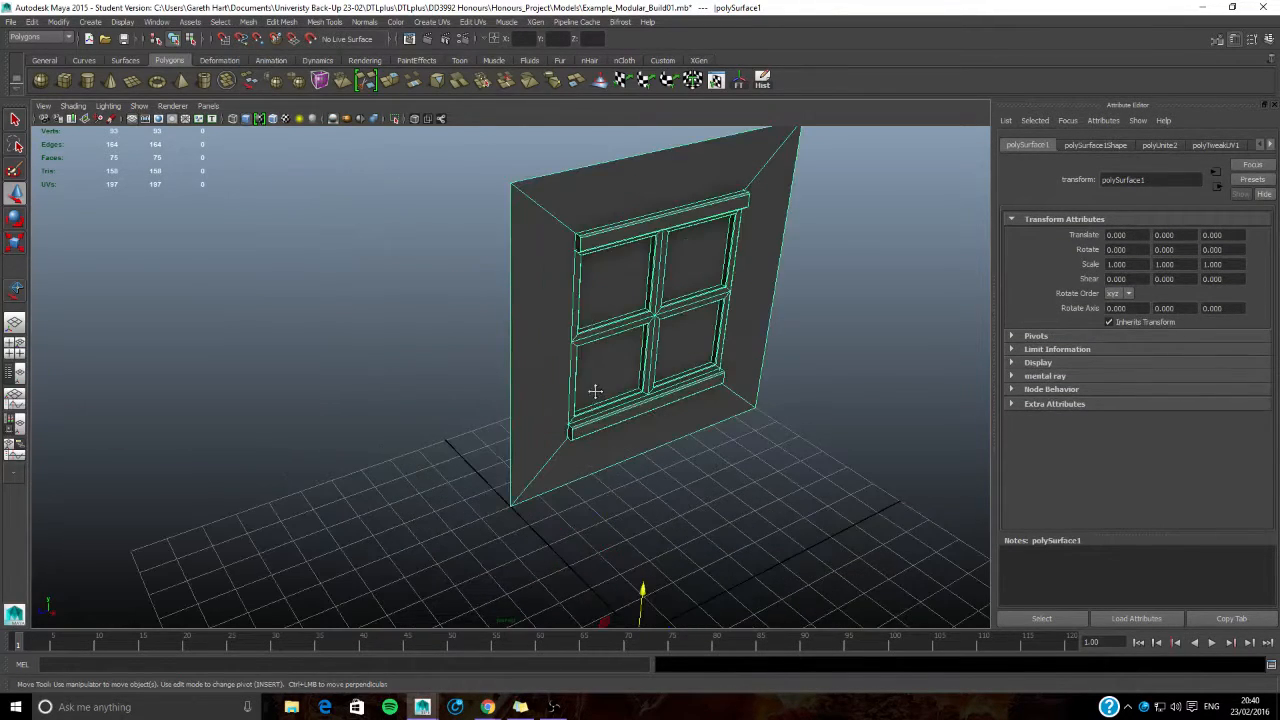
# - Snap the combined mesh's pivot to the vertex at the wall's lower corner on the floor grid
pyautogui.keyDown('alt'); pyautogui.moveTo(594, 380); pyautogui.dragTo(548, 403); pyautogui.keyUp('alt')
pyautogui.press('Insert')
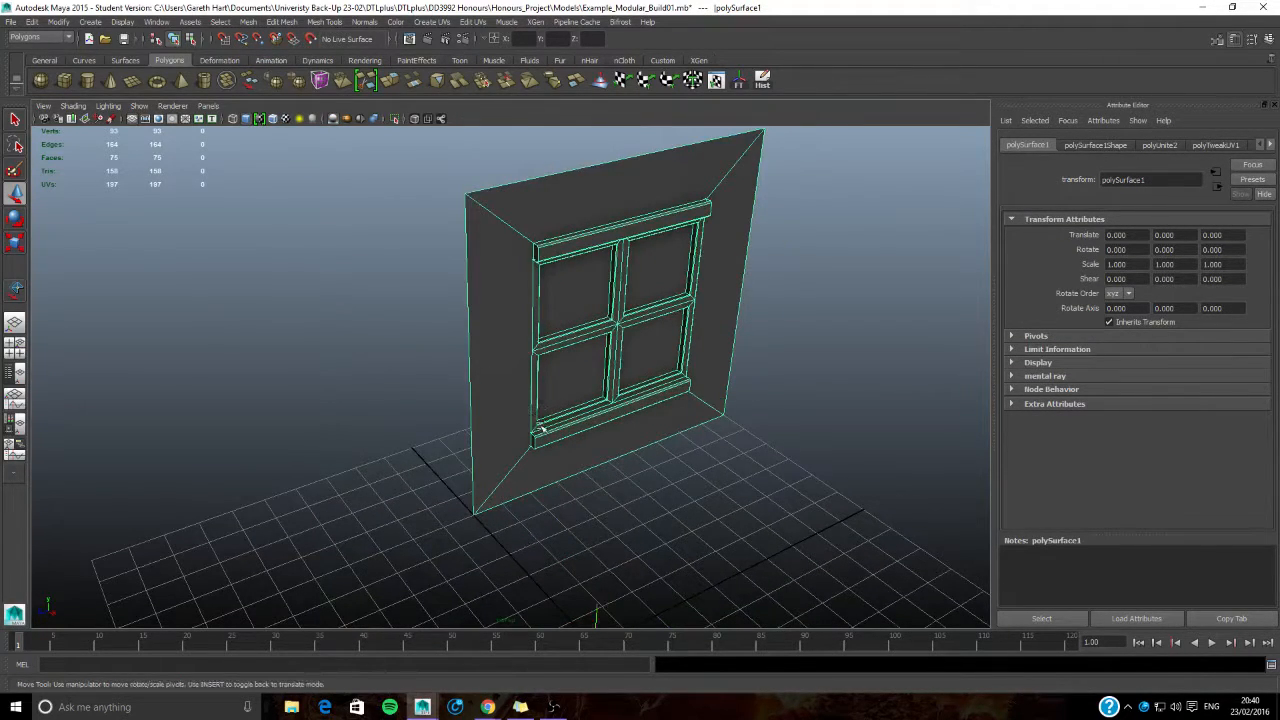
pyautogui.keyDown('alt'); pyautogui.moveTo(548, 443); pyautogui.dragTo(540, 400, button='middle'); pyautogui.keyUp('alt')
pyautogui.press('v')
pyautogui.moveTo(592, 595); pyautogui.dragTo(482, 491)
pyautogui.press('Insert')
# - Move the combined window wall to the origin by setting its absolute X, Y and Z position to 0
pyautogui.scroll(-5, 526, 469)
pyautogui.keyDown('alt'); pyautogui.moveTo(580, 475); pyautogui.dragTo(540, 463, button='middle'); pyautogui.keyUp('alt')
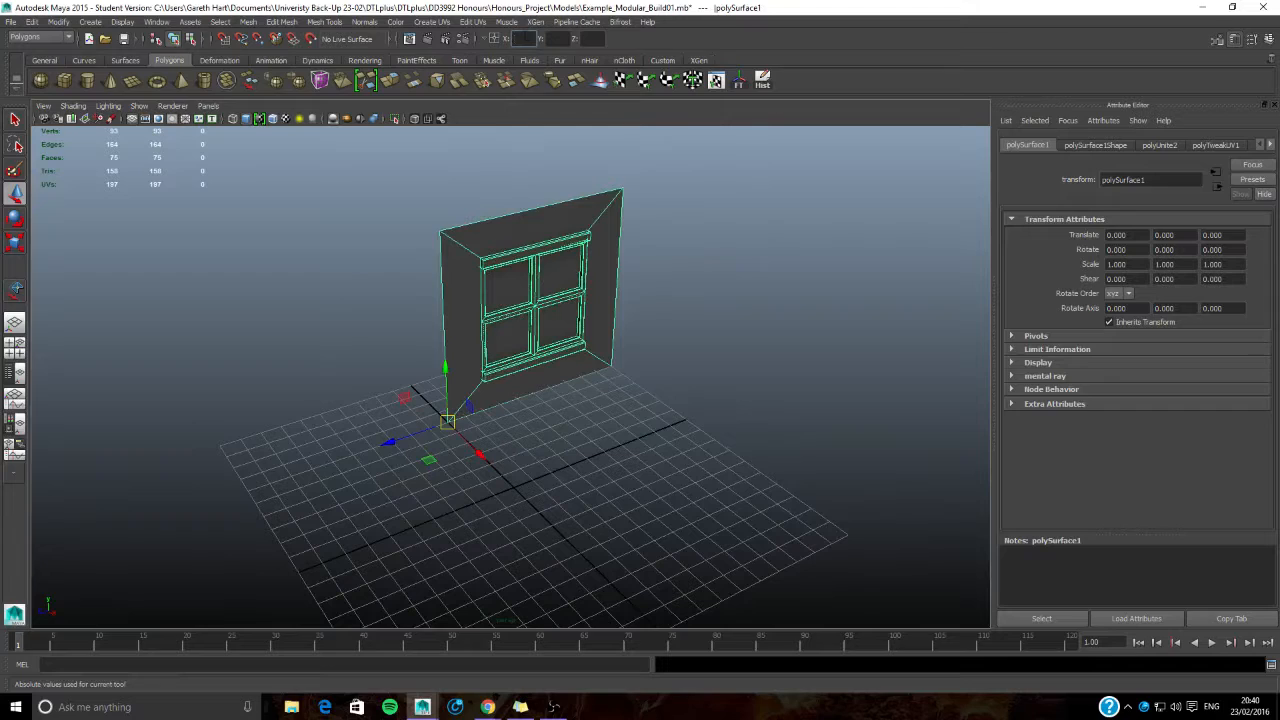
pyautogui.write('000')
pyautogui.press('capslock')
pyautogui.press('BackSpace')
pyautogui.press('Tab')
pyautogui.write('0')
pyautogui.press('Tab')
pyautogui.write('0')
pyautogui.press('Return')
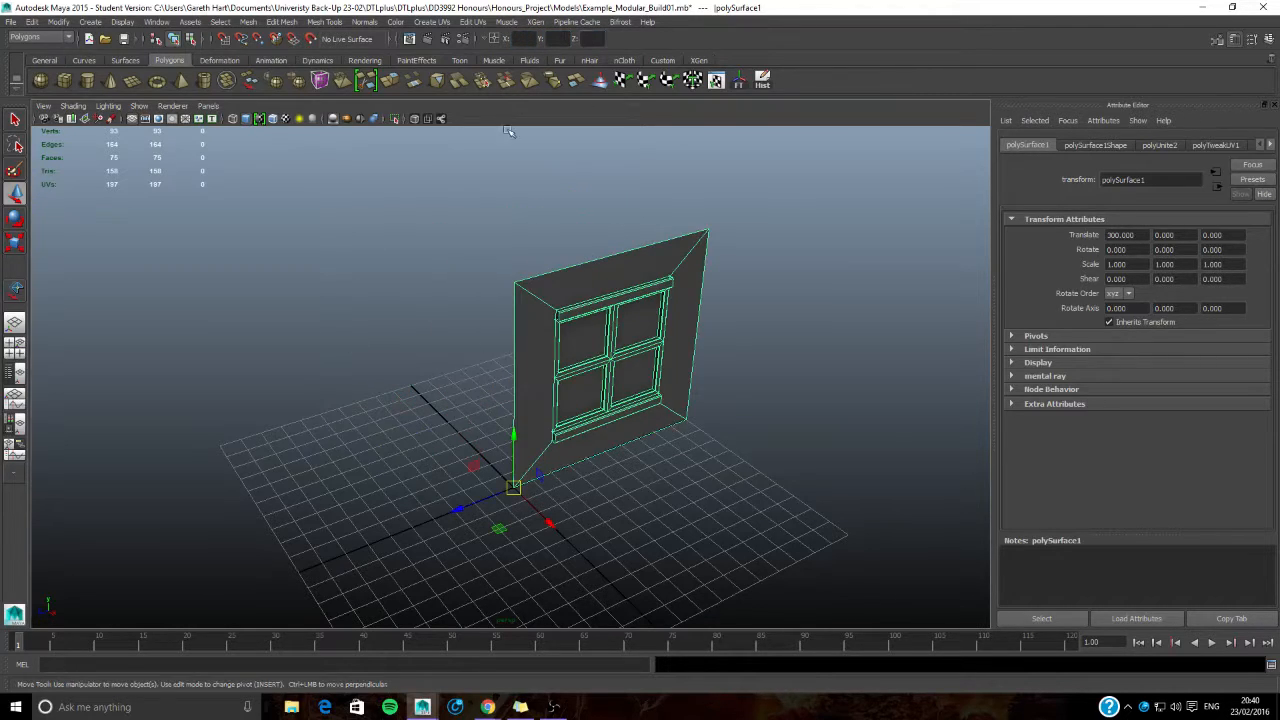
pyautogui.keyDown('alt'); pyautogui.moveTo(646, 402); pyautogui.dragTo(710, 457); pyautogui.keyUp('alt')
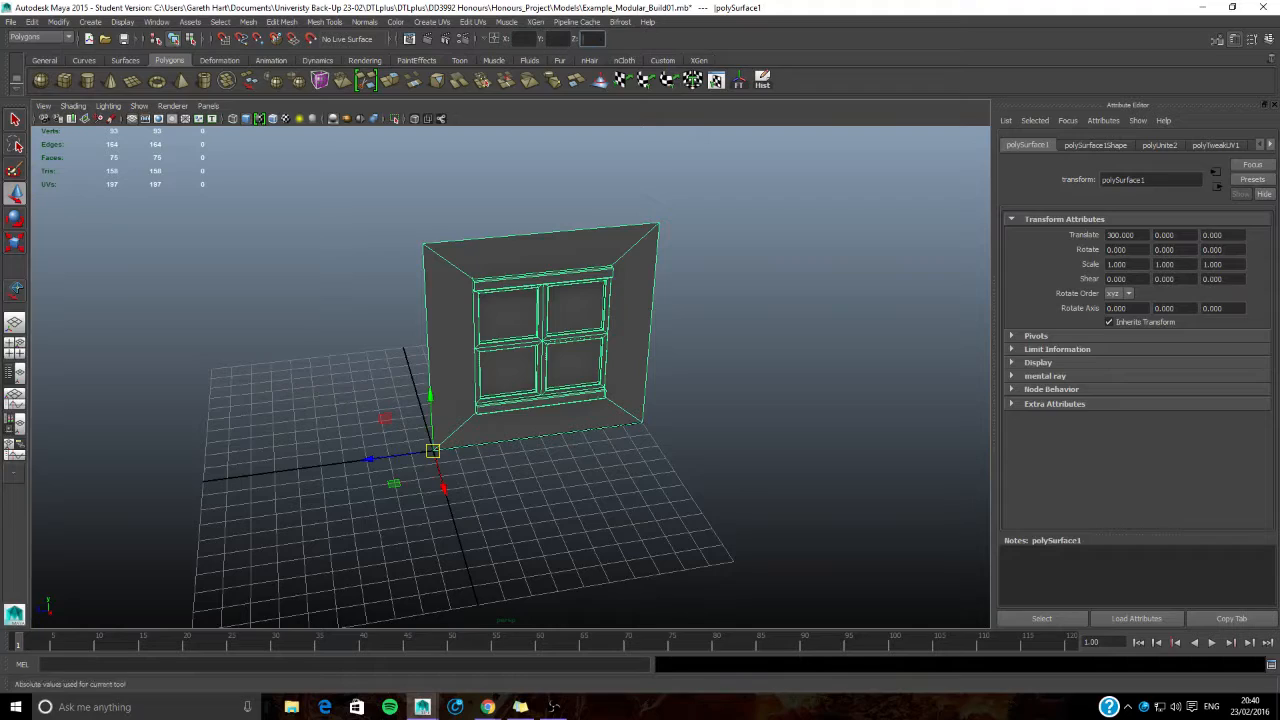
pyautogui.press('Tab')
pyautogui.write('0')
pyautogui.press('Tab')
pyautogui.press('Return')
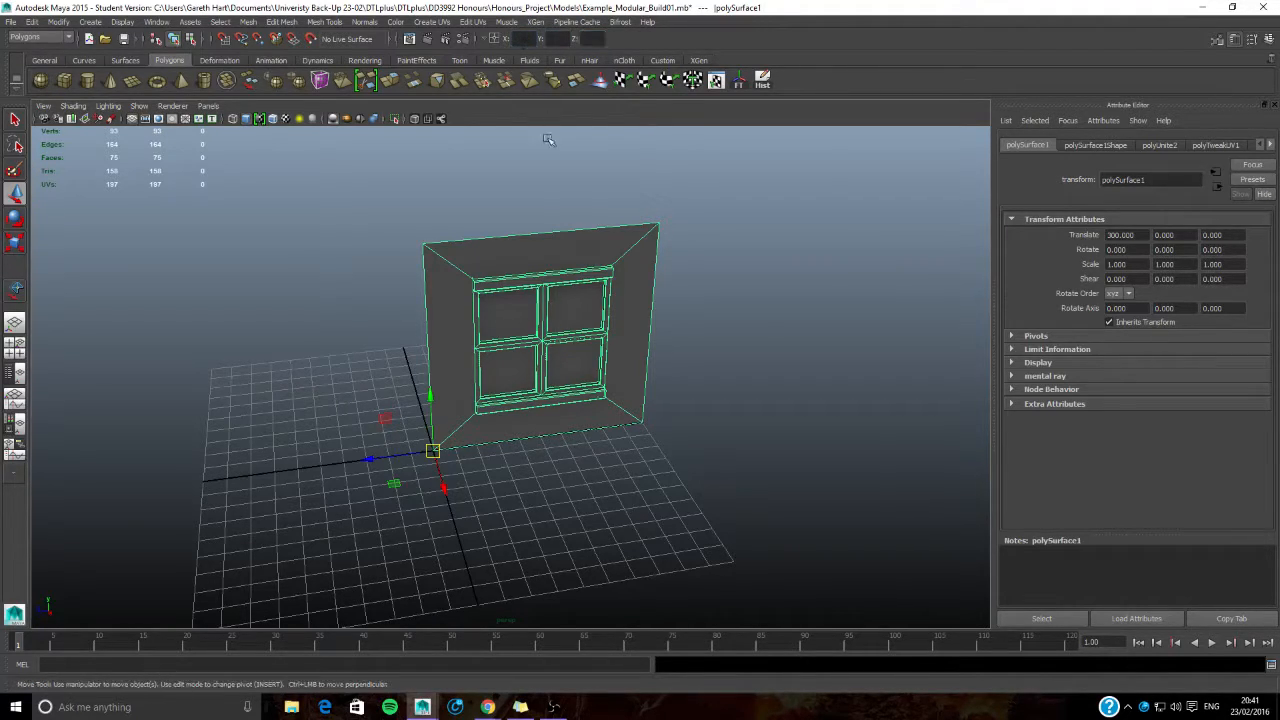
pyautogui.scroll(3, 549, 454)
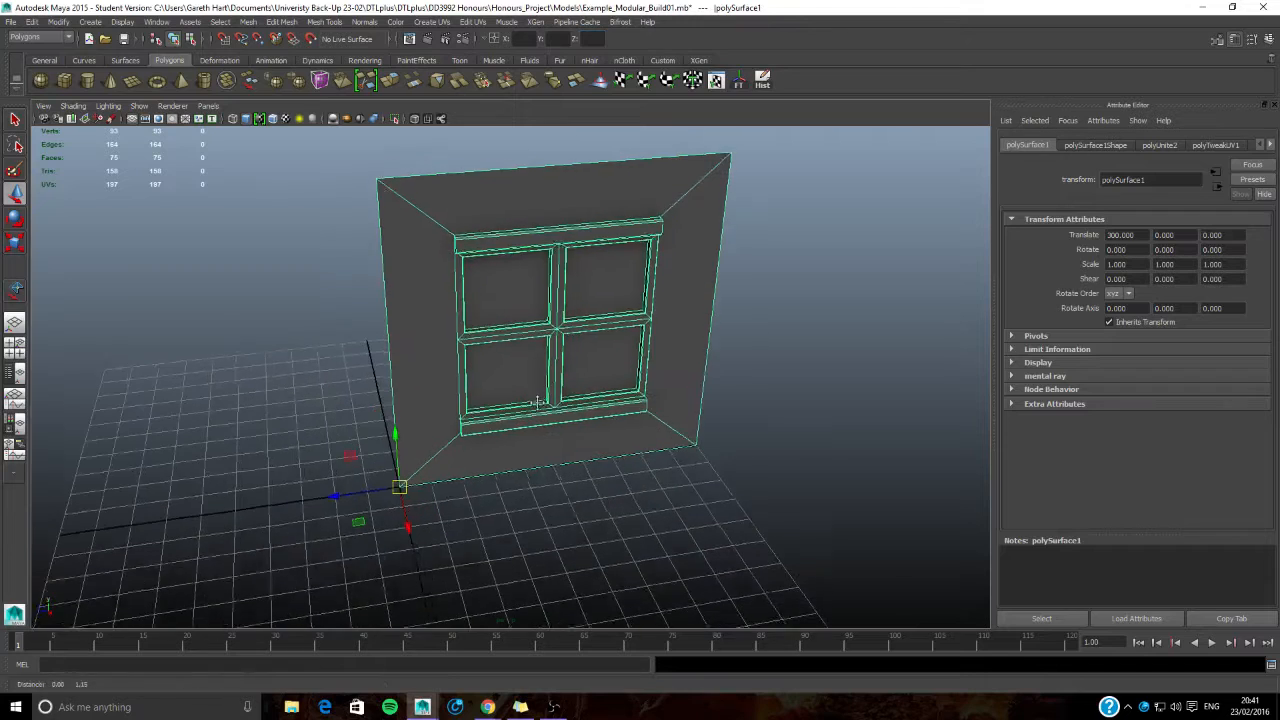
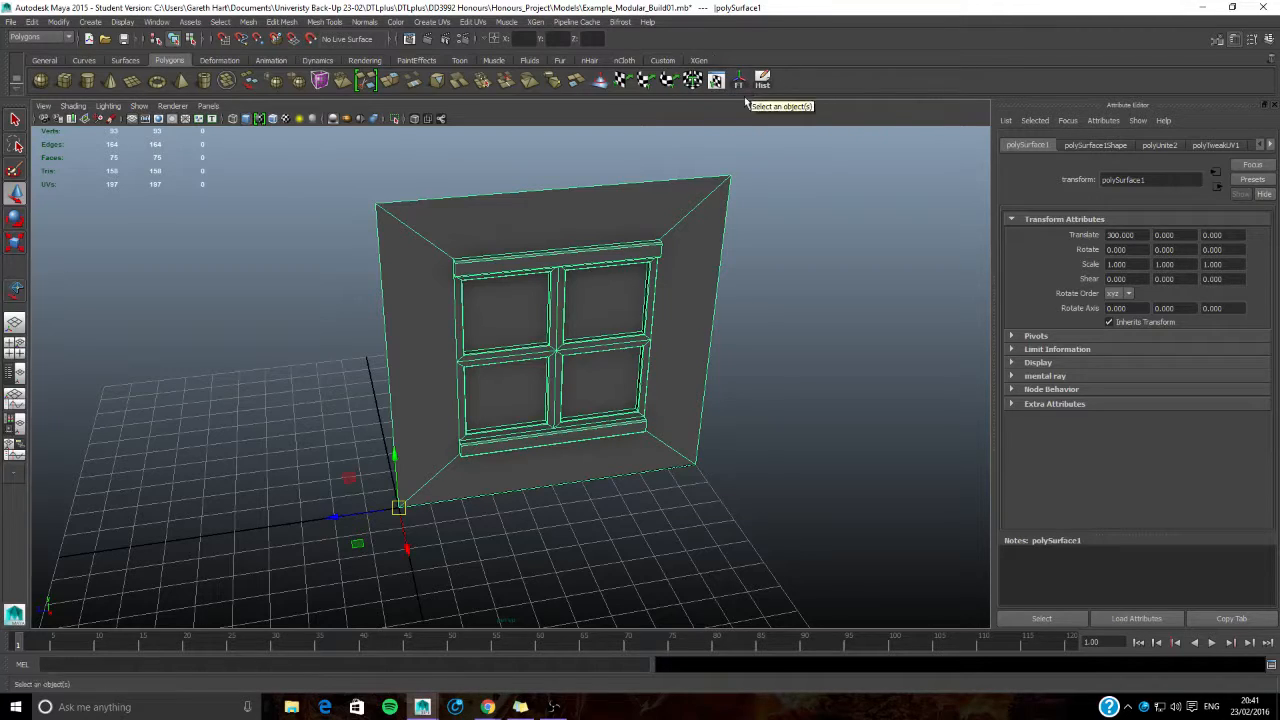
# - Delete the combined window wall's construction history and its non-deformer history
pyautogui.click(33, 21)
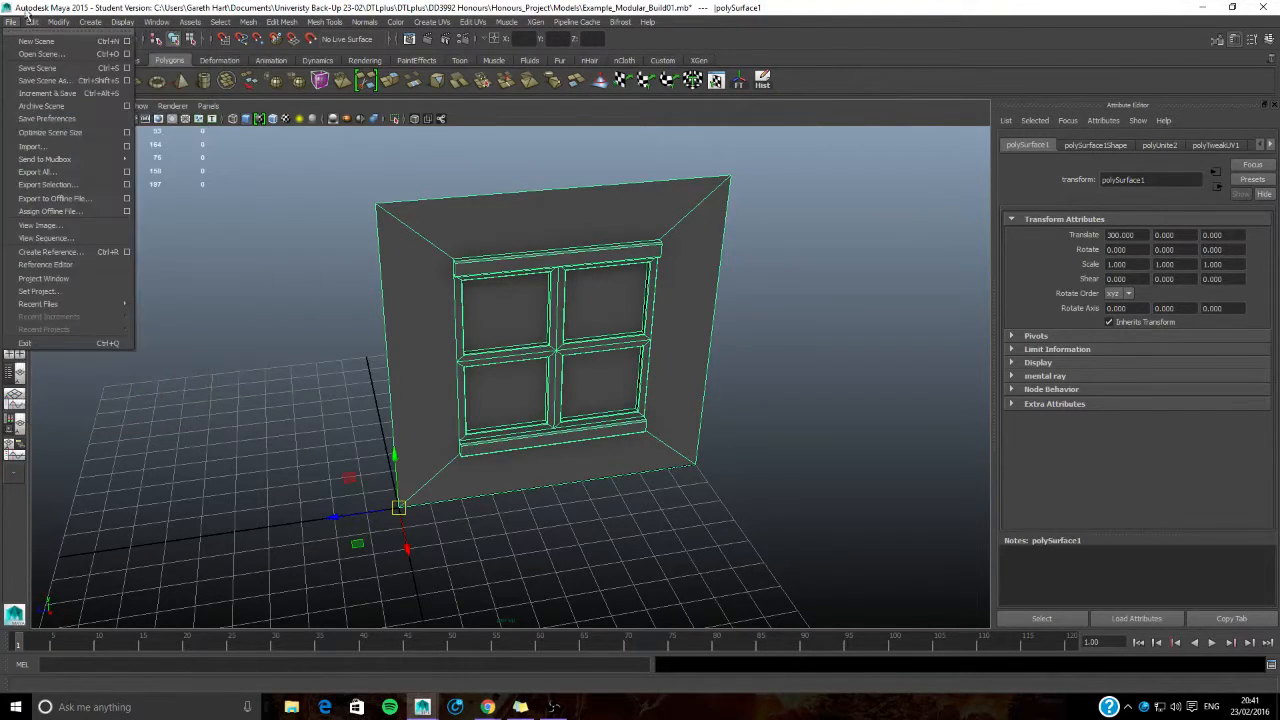
pyautogui.moveTo(90, 159)
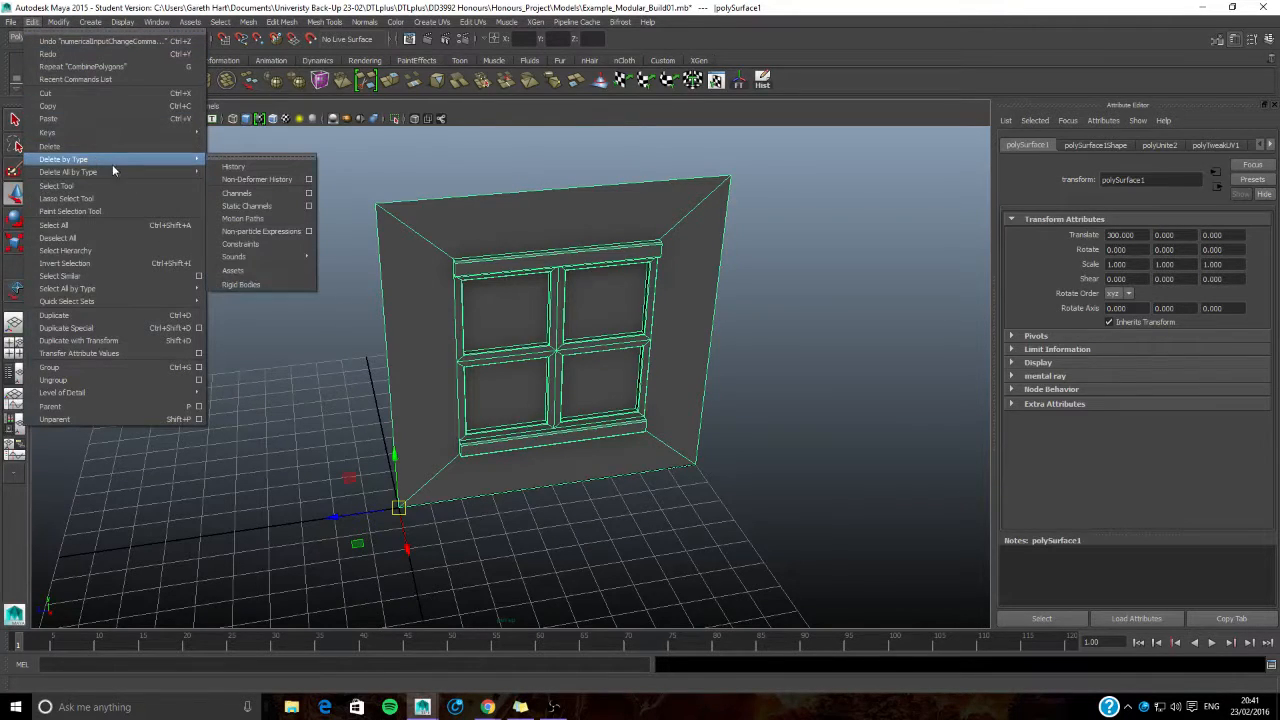
pyautogui.click(222, 167)
pyautogui.click(33, 21)
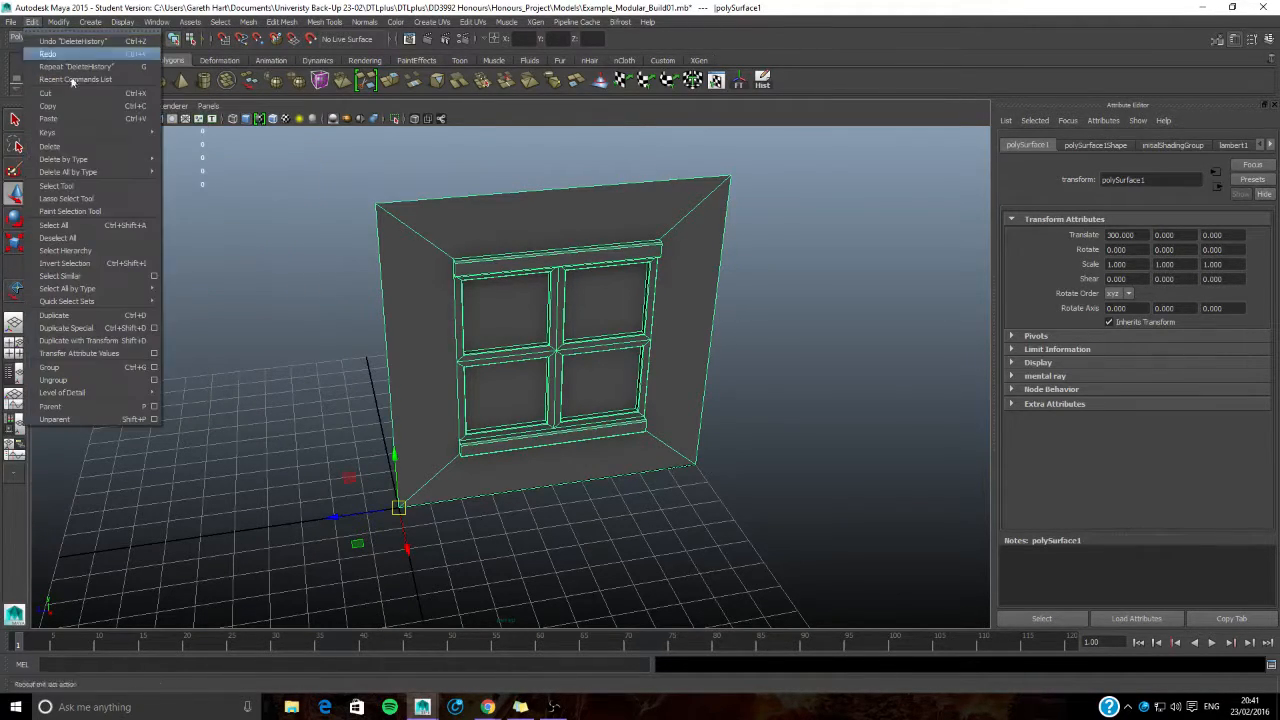
pyautogui.moveTo(123, 167)
pyautogui.click(212, 179)
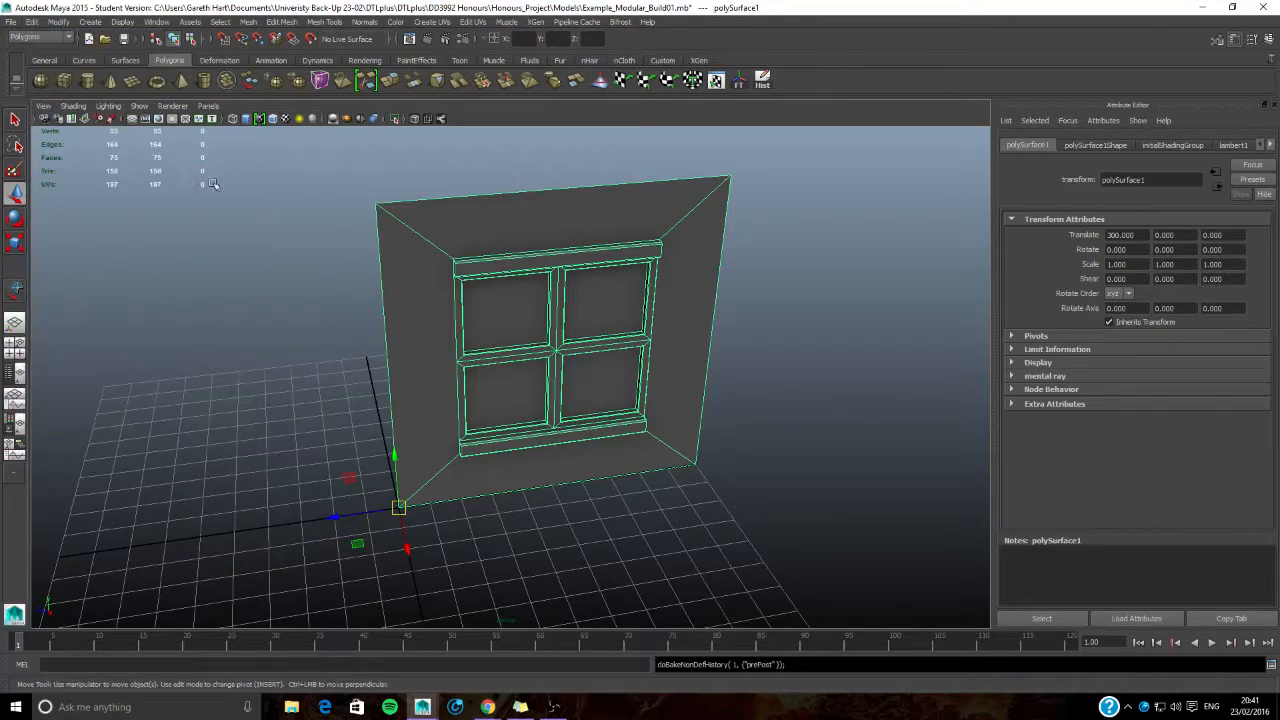
# - Freeze the window wall's transformations and save the scene, accepting the student version notice
pyautogui.click(739, 85)
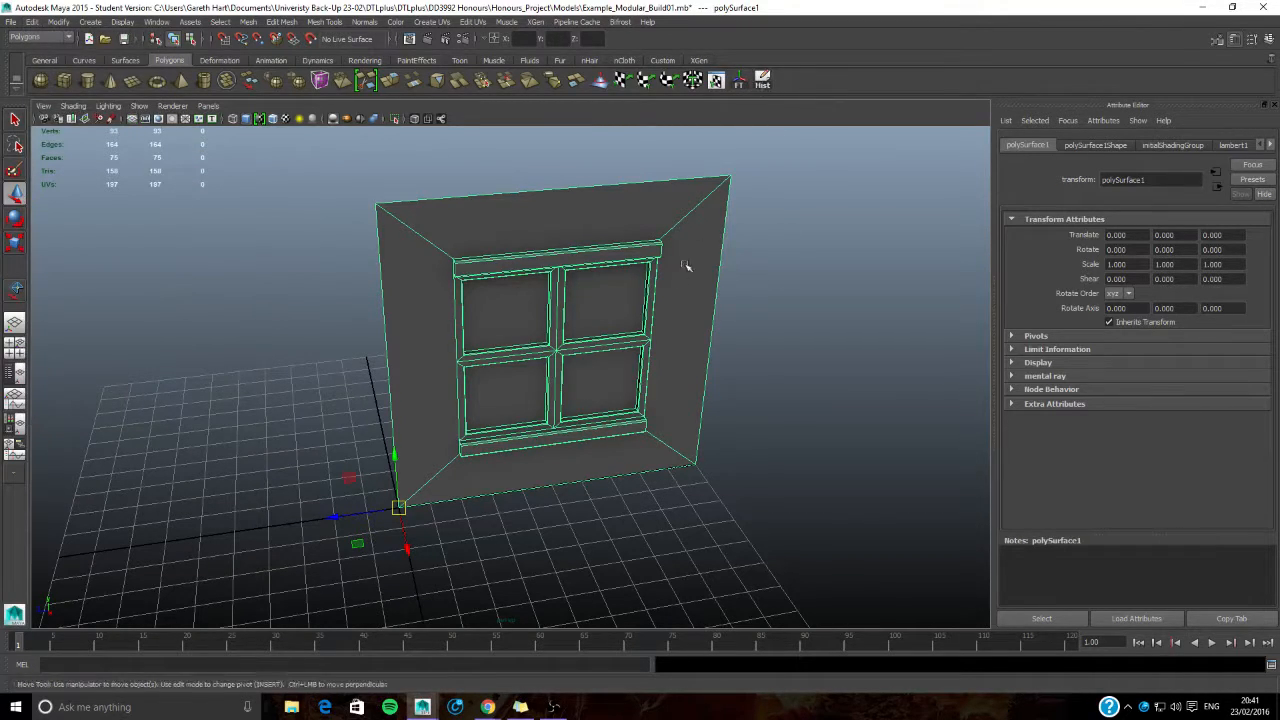
pyautogui.scroll(-4, 568, 350)
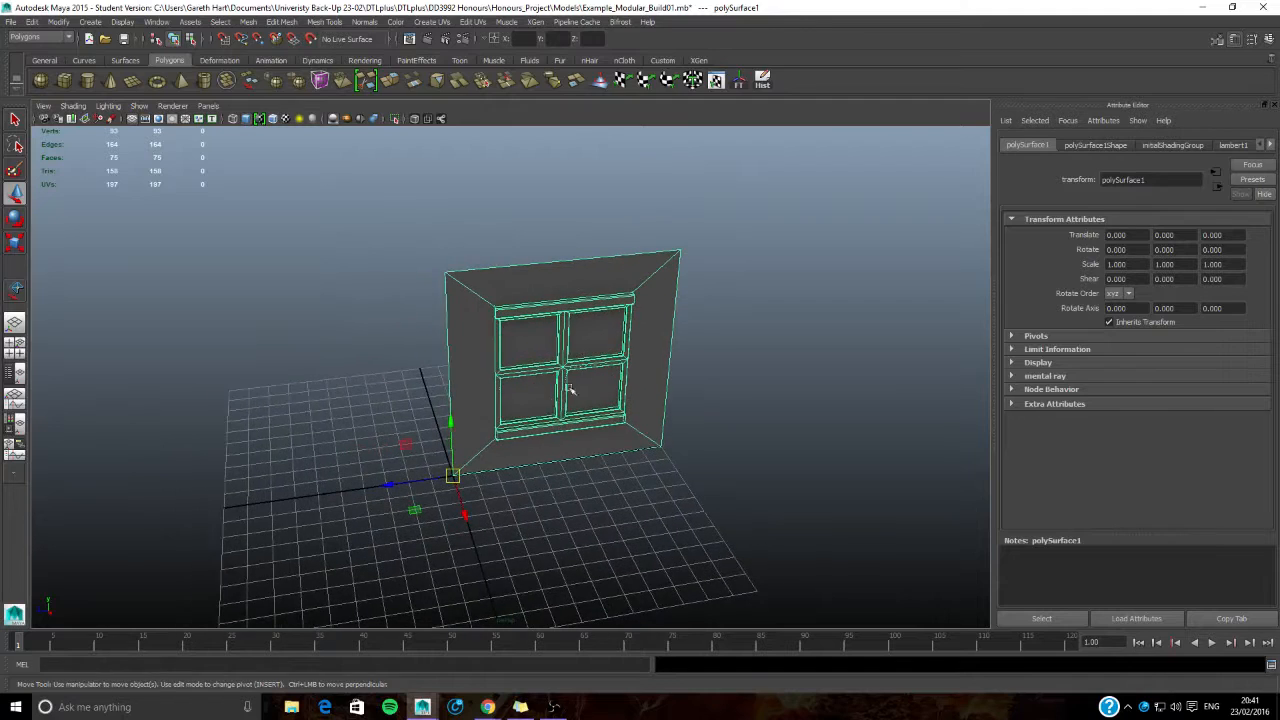
pyautogui.keyDown('alt'); pyautogui.moveTo(568, 390); pyautogui.dragTo(537, 415); pyautogui.keyUp('alt')
pyautogui.hotkey('ctrl', 's')
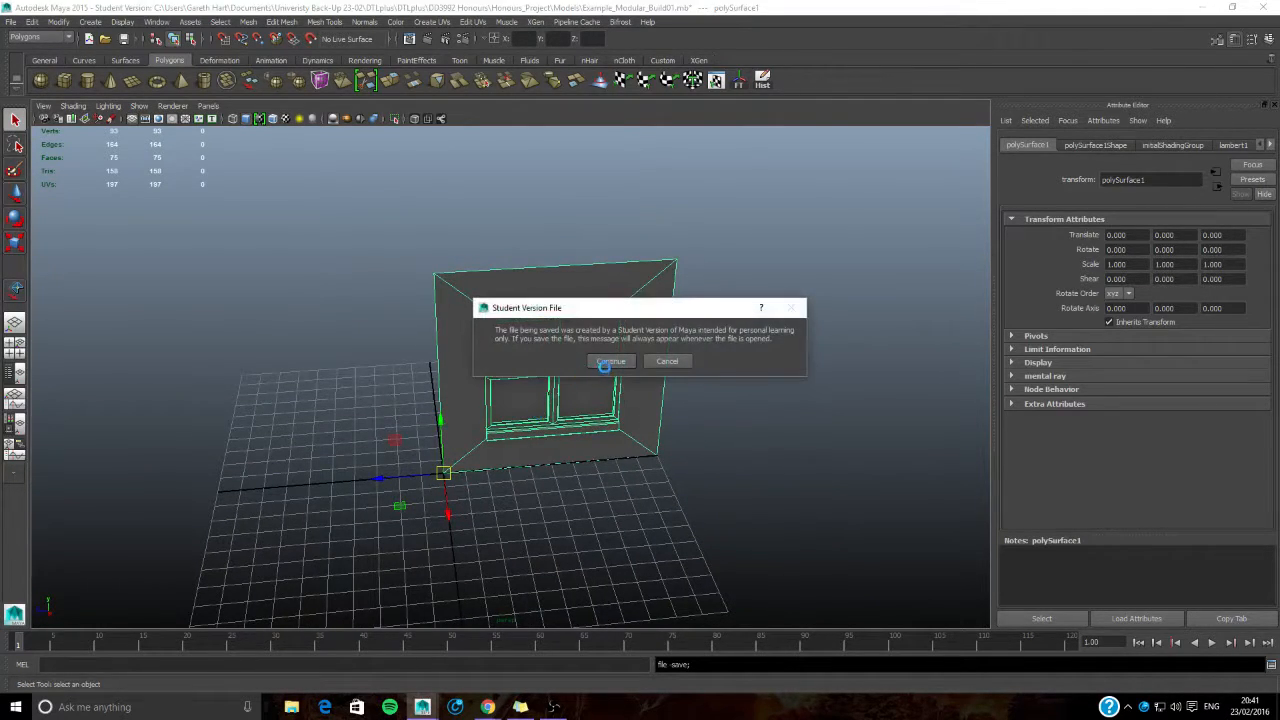
pyautogui.click(607, 365)
pyautogui.click(11, 22)
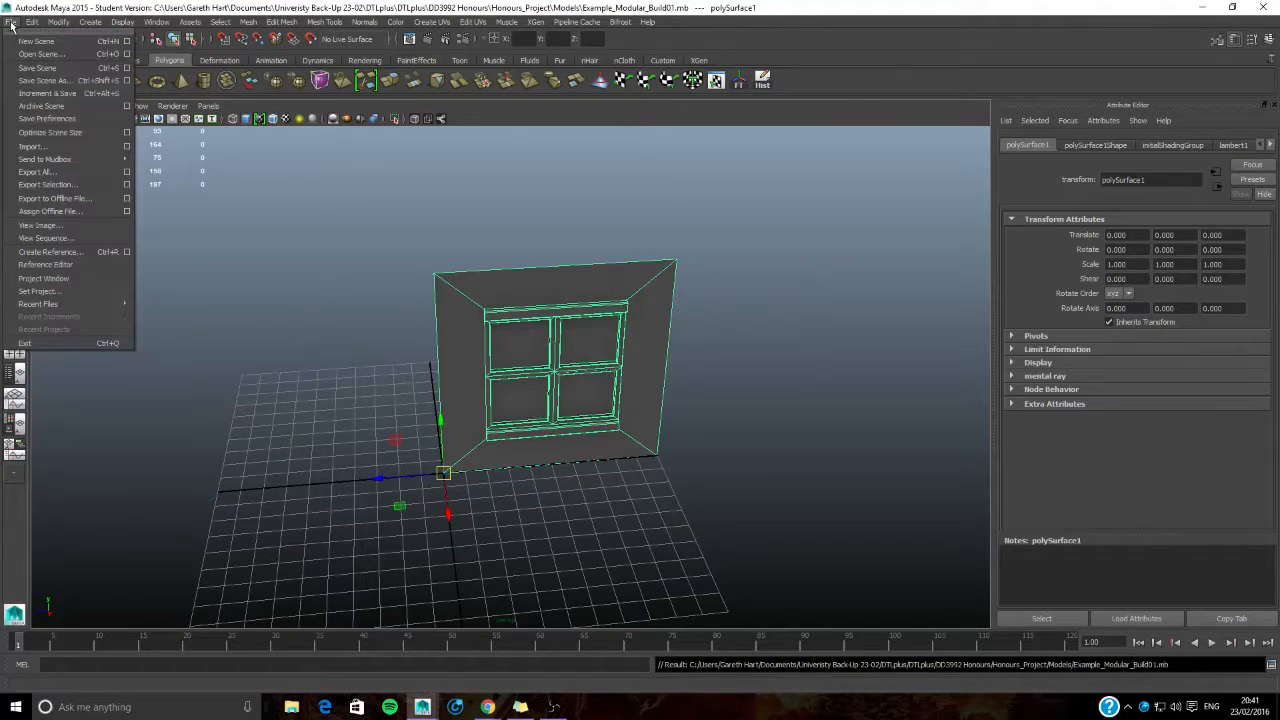
pyautogui.click(126, 185)
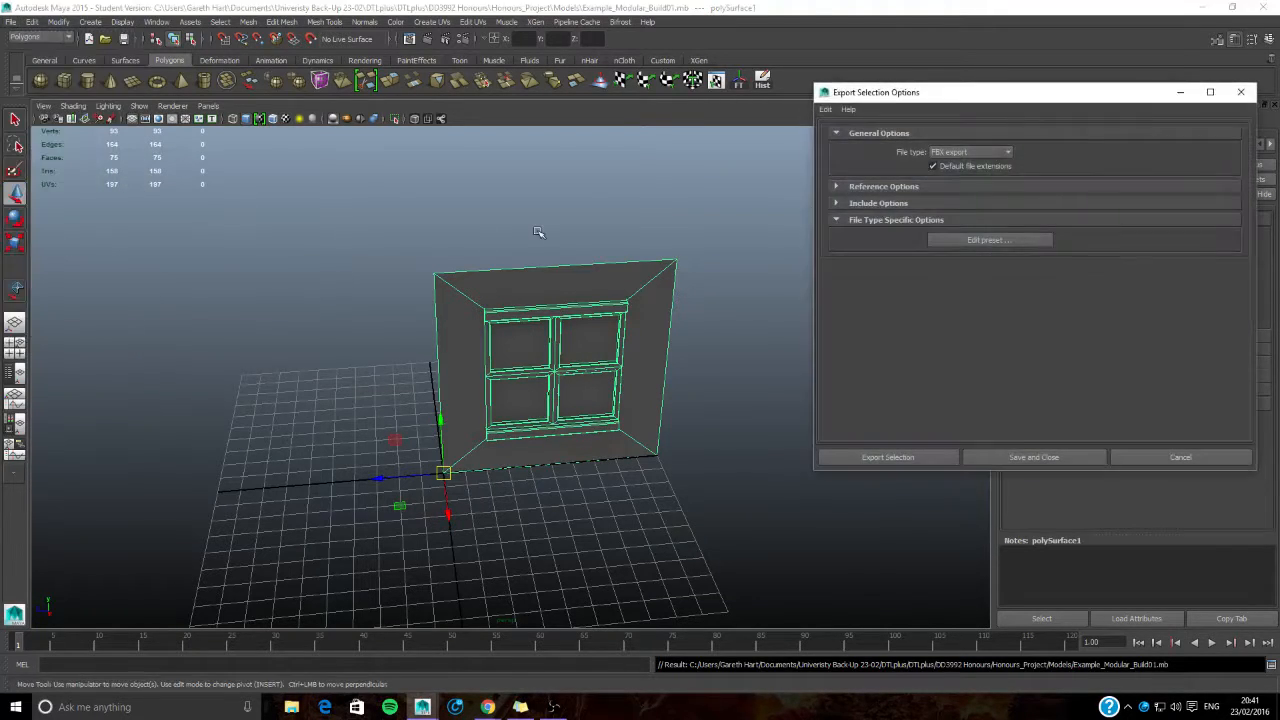
pyautogui.moveTo(926, 92); pyautogui.dragTo(780, 78)
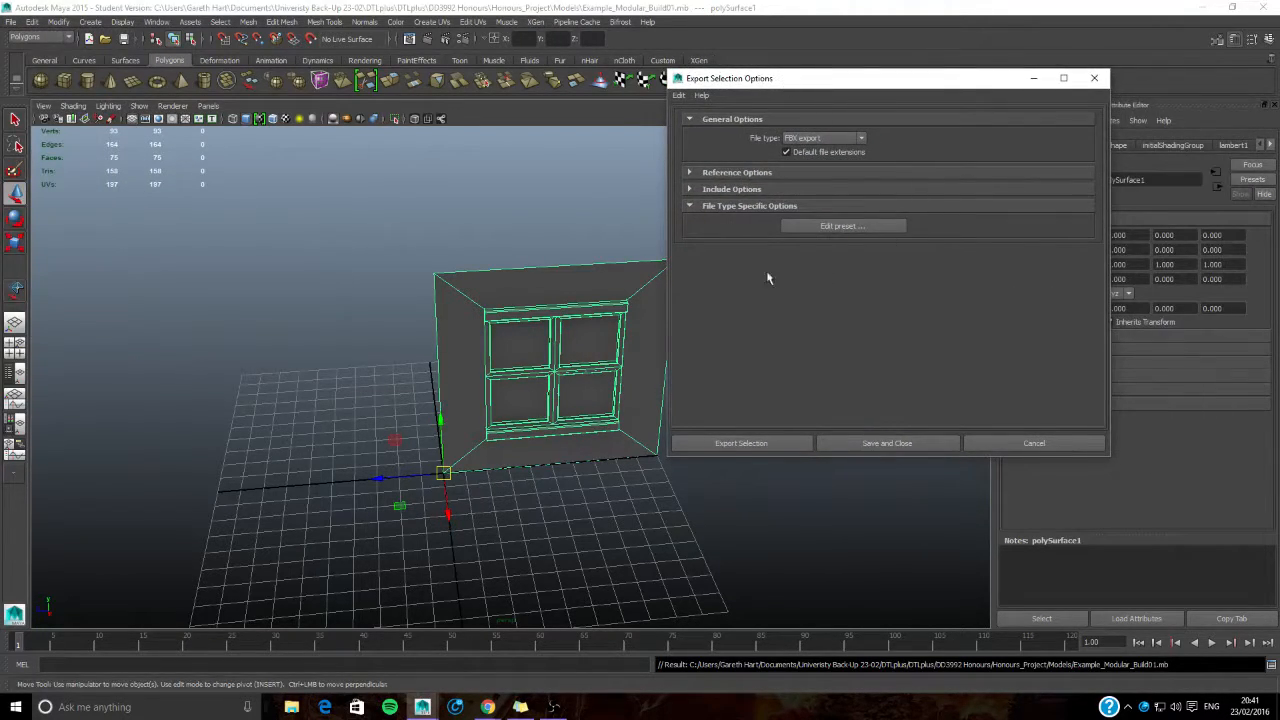
pyautogui.click(740, 443)
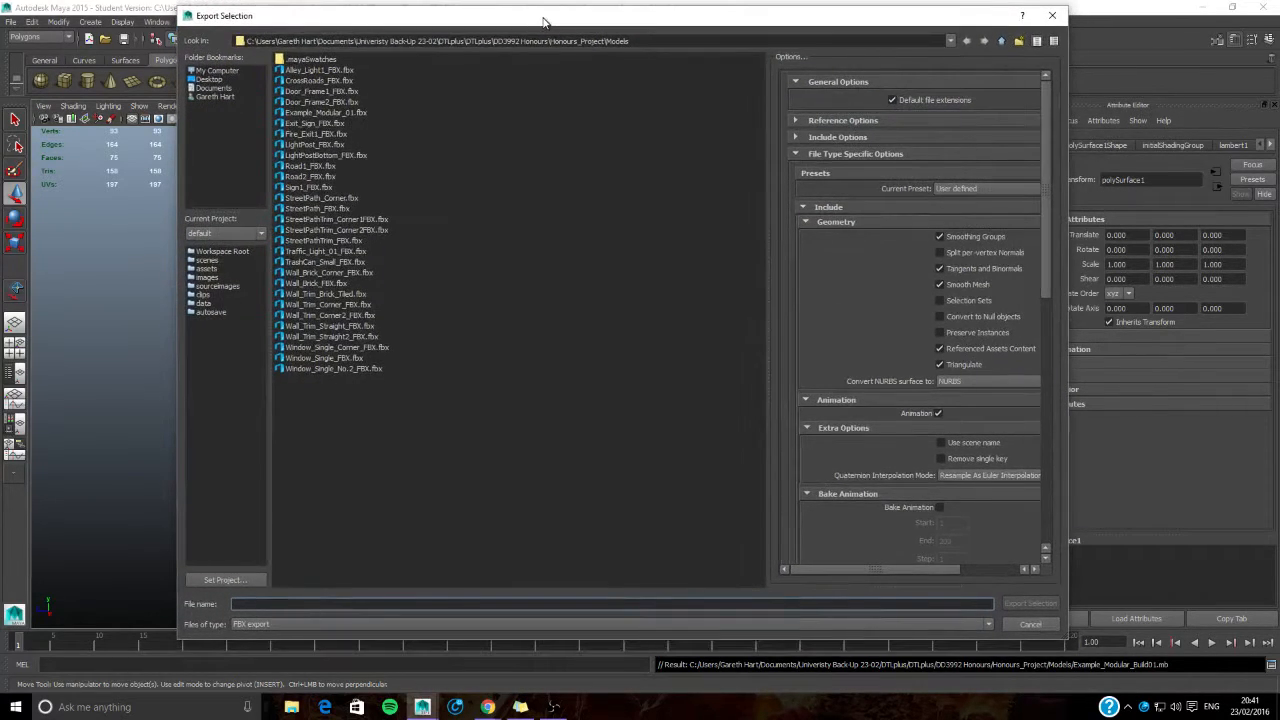
pyautogui.click(1030, 624)
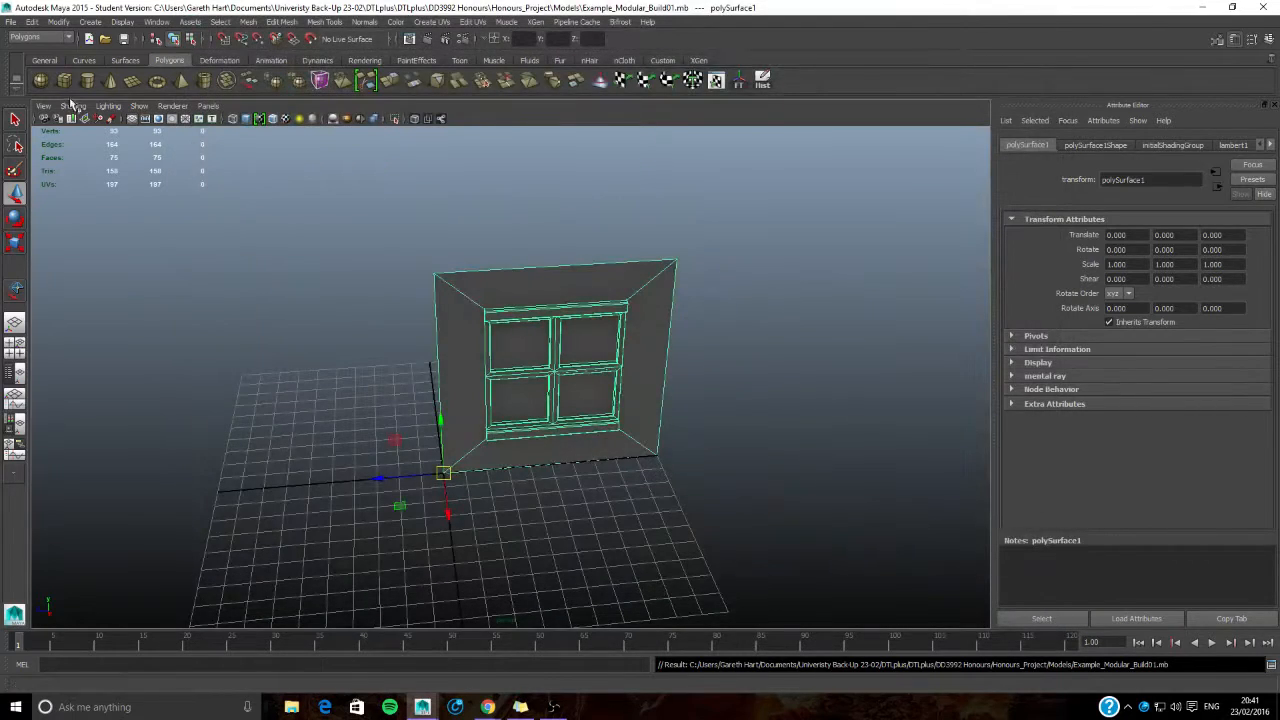
# - Set the selection export's file type to FBX export and continue to the export file dialog
pyautogui.click(9, 24)
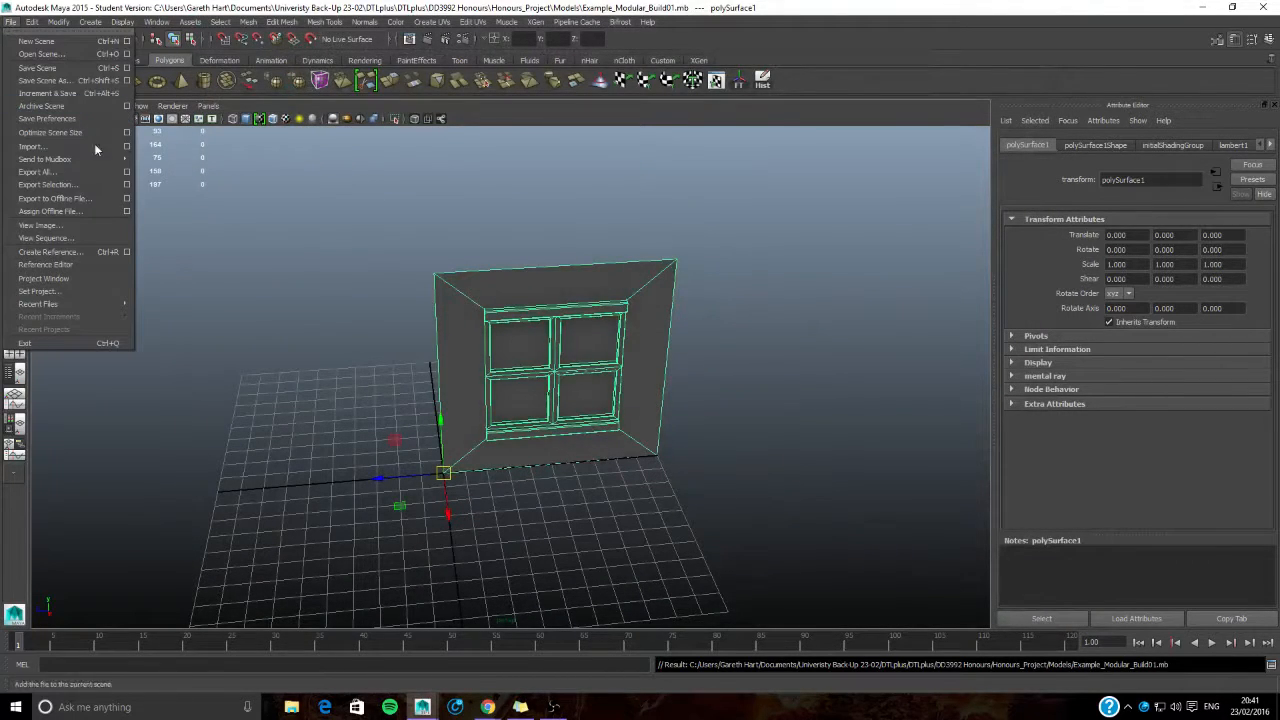
pyautogui.click(127, 186)
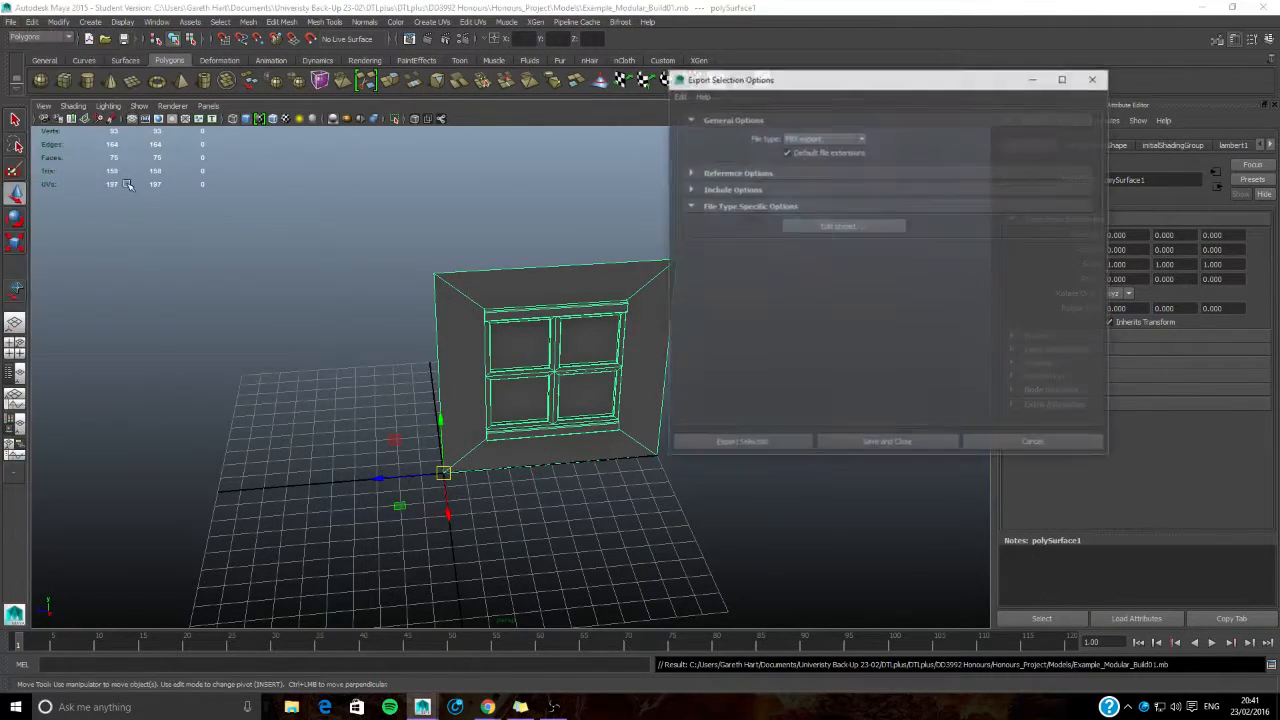
pyautogui.click(806, 139)
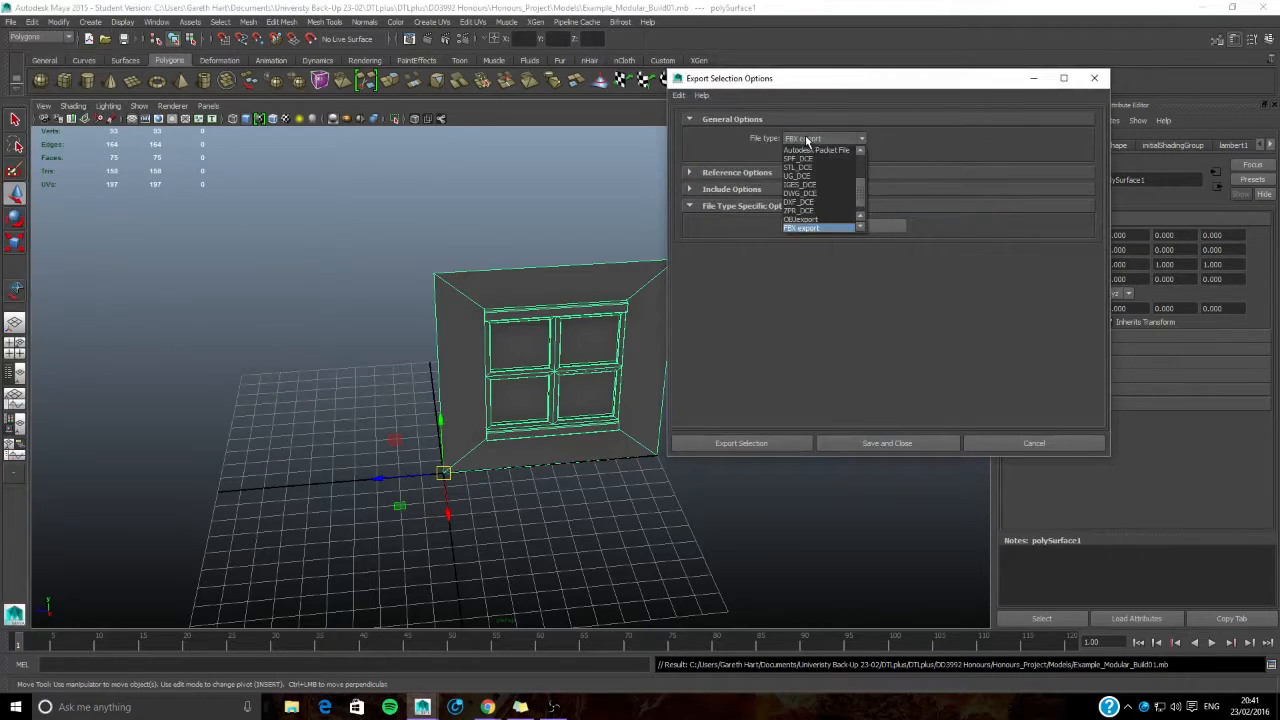
pyautogui.click(805, 228)
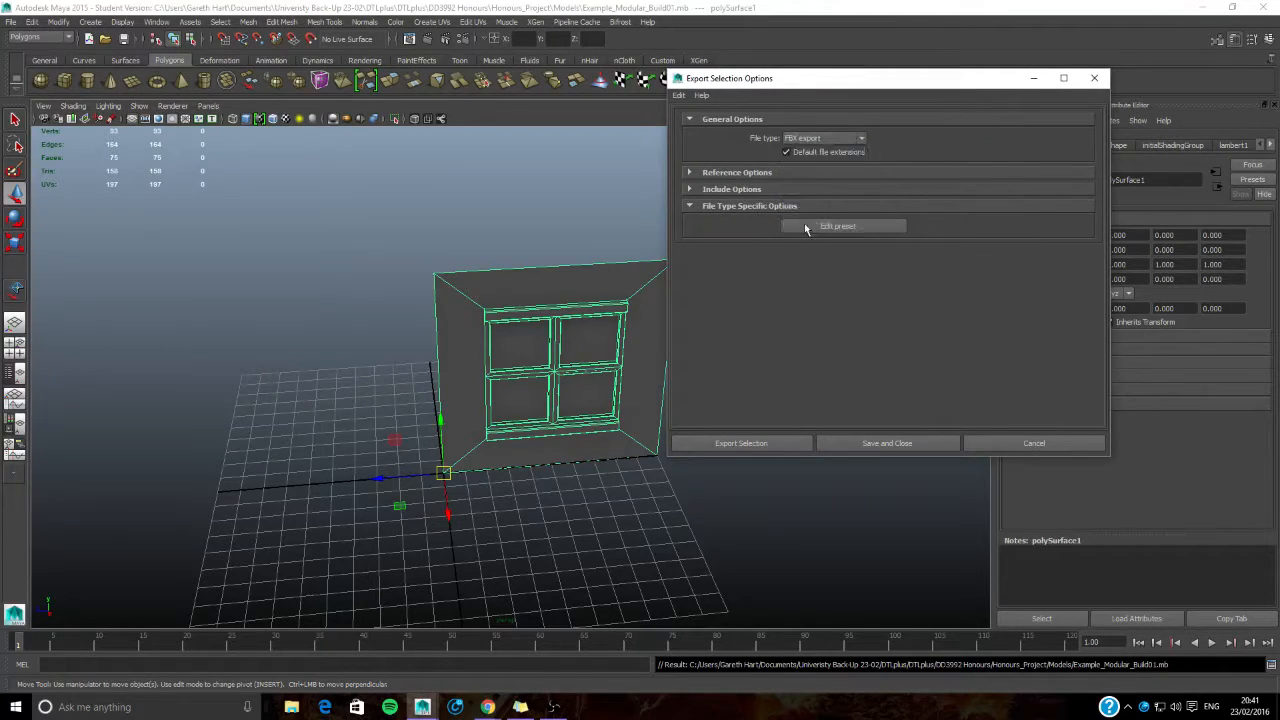
pyautogui.click(690, 173)
pyautogui.click(690, 173)
pyautogui.click(772, 446)
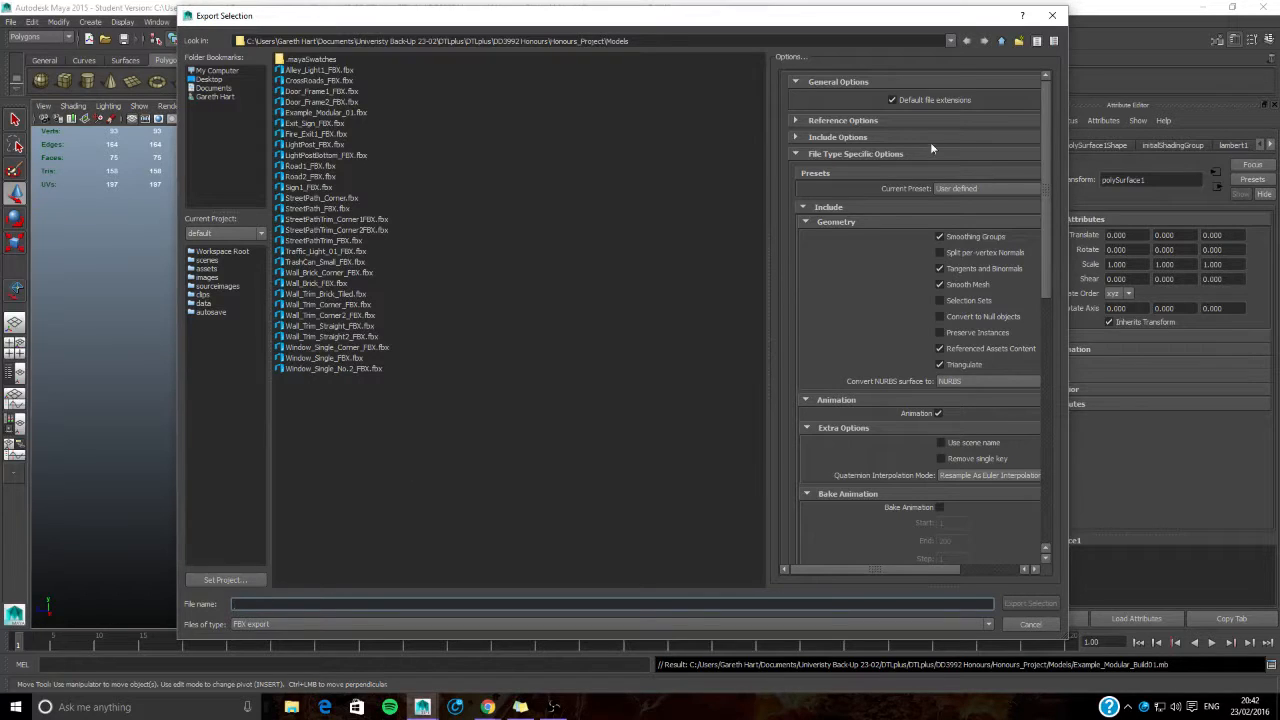
# - Browse the AO&Normal folder in Honours_Project and return to the Models folder
pyautogui.click(1001, 41)
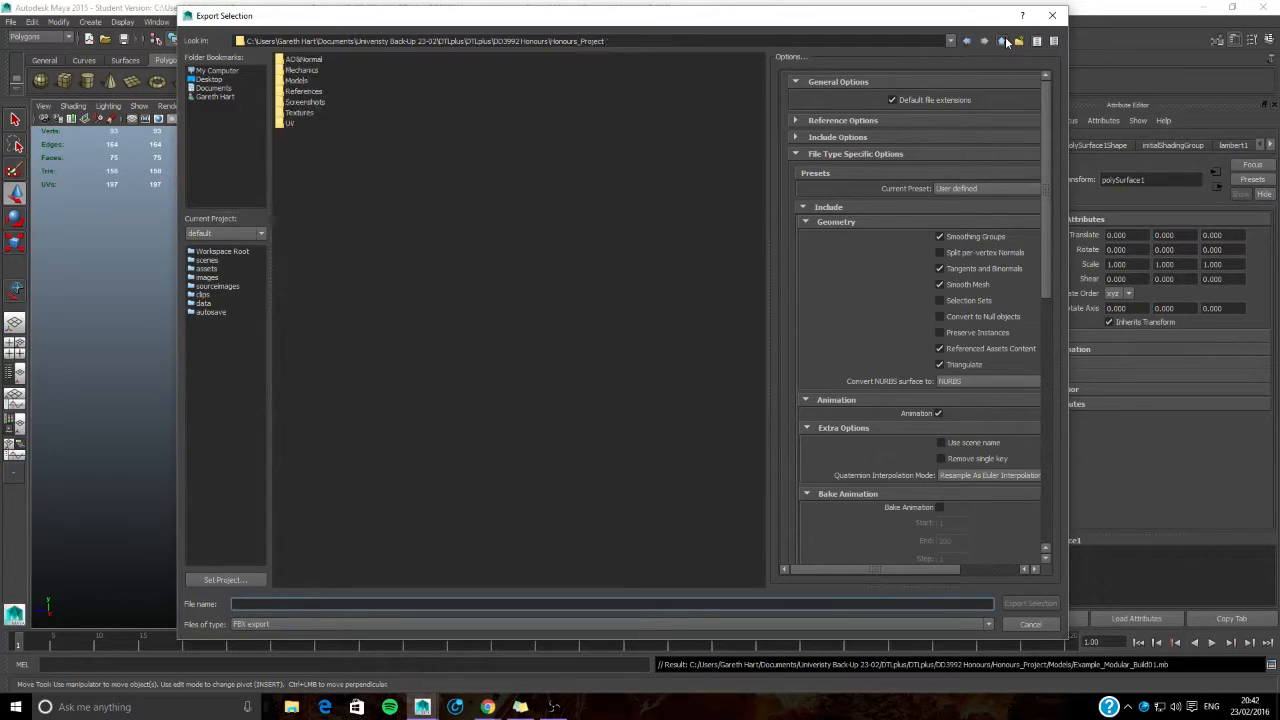
pyautogui.doubleClick(308, 62)
pyautogui.click(1000, 41)
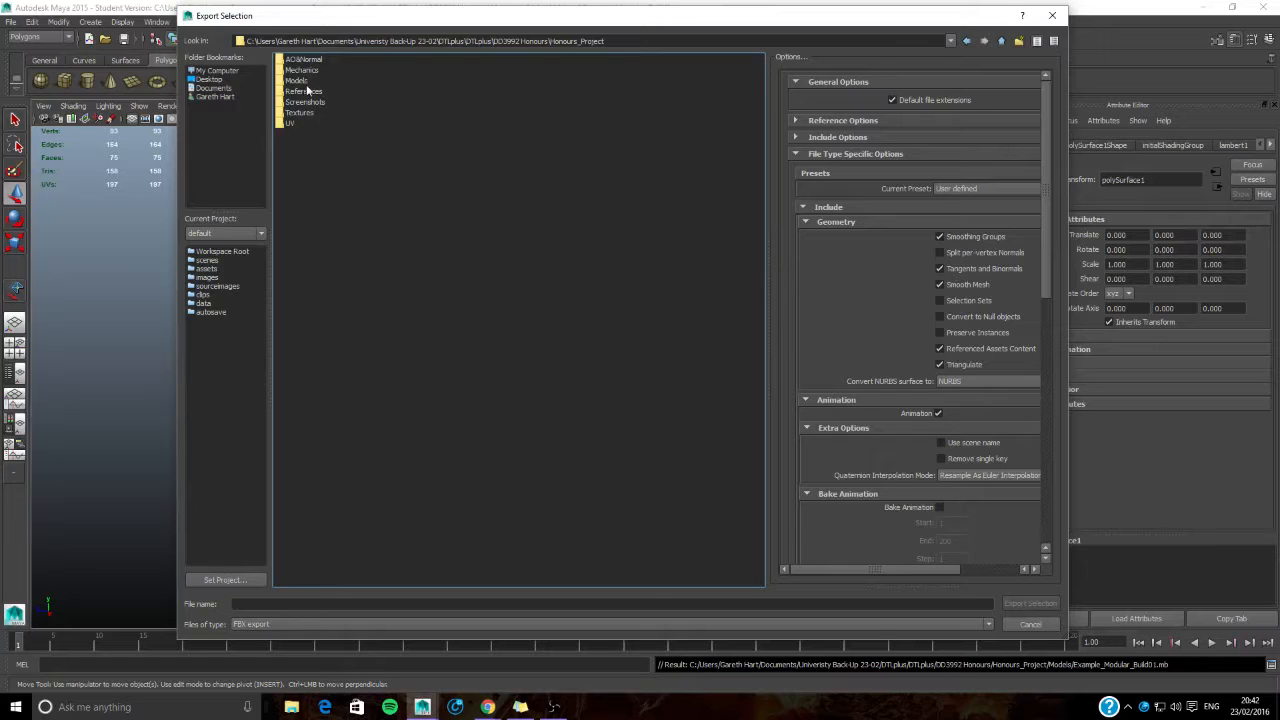
pyautogui.doubleClick(298, 81)
# - Name the export file Example_Modular_01.fbx in the Models folder
pyautogui.click(334, 605)
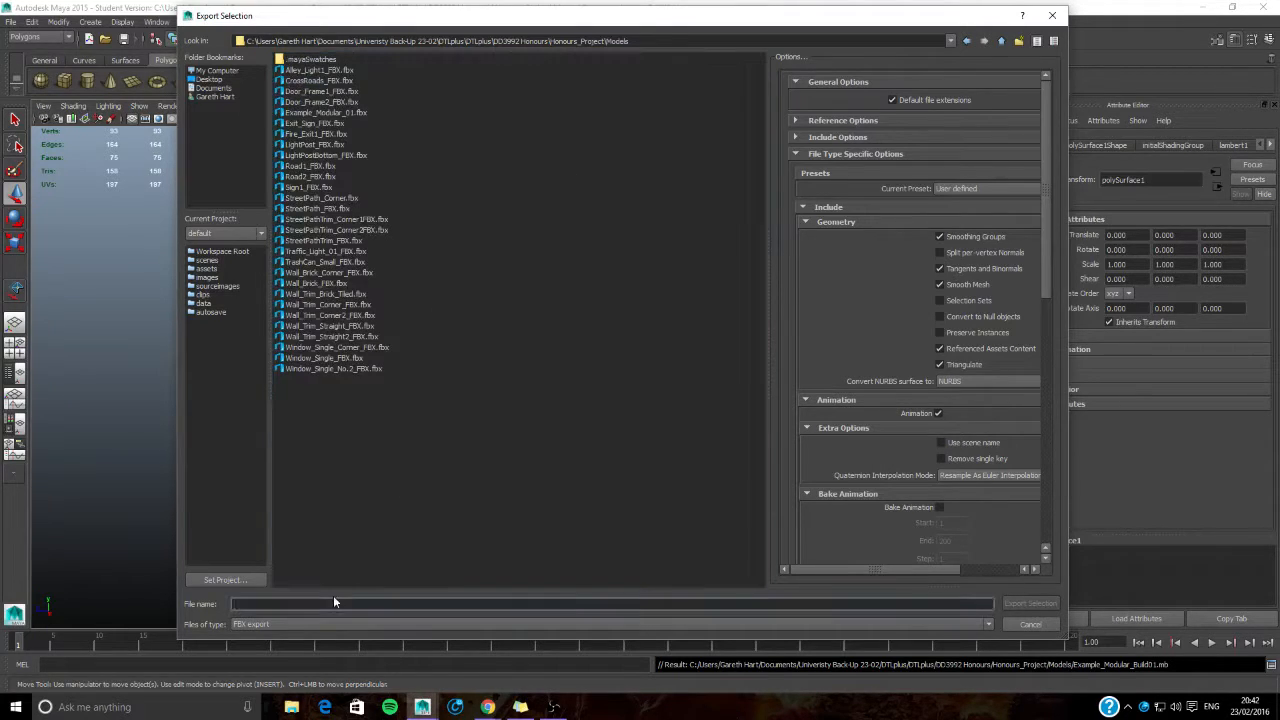
pyautogui.write('Example')
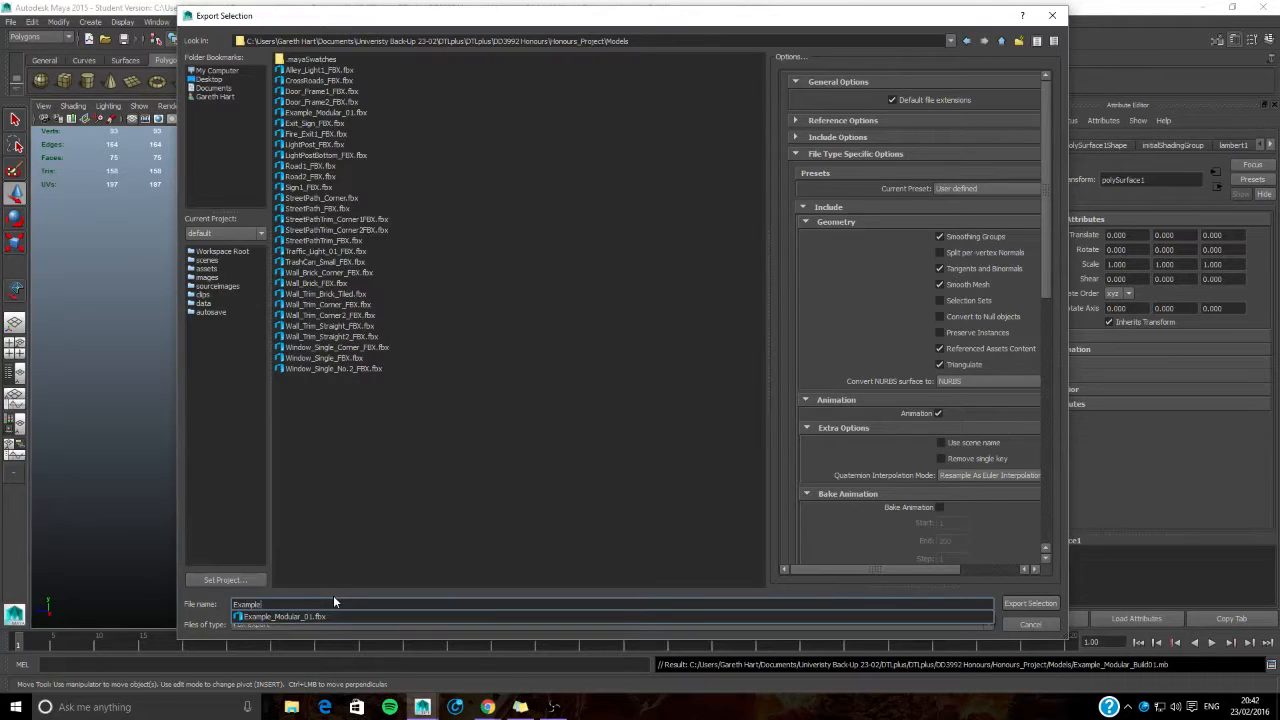
pyautogui.click(284, 617)
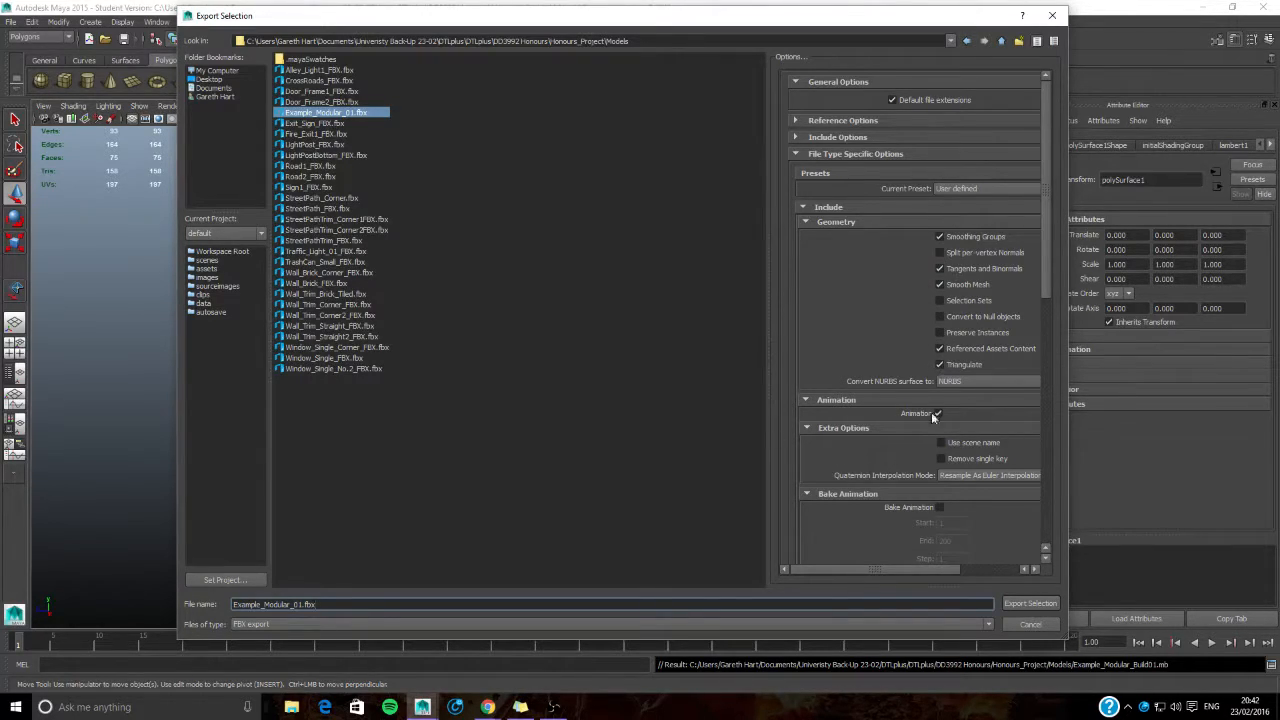
# - Review the FBX options, keeping NURBS conversion, and export the selection, replacing the existing Example_Modular_01.fbx
pyautogui.click(990, 382)
pyautogui.click(965, 393)
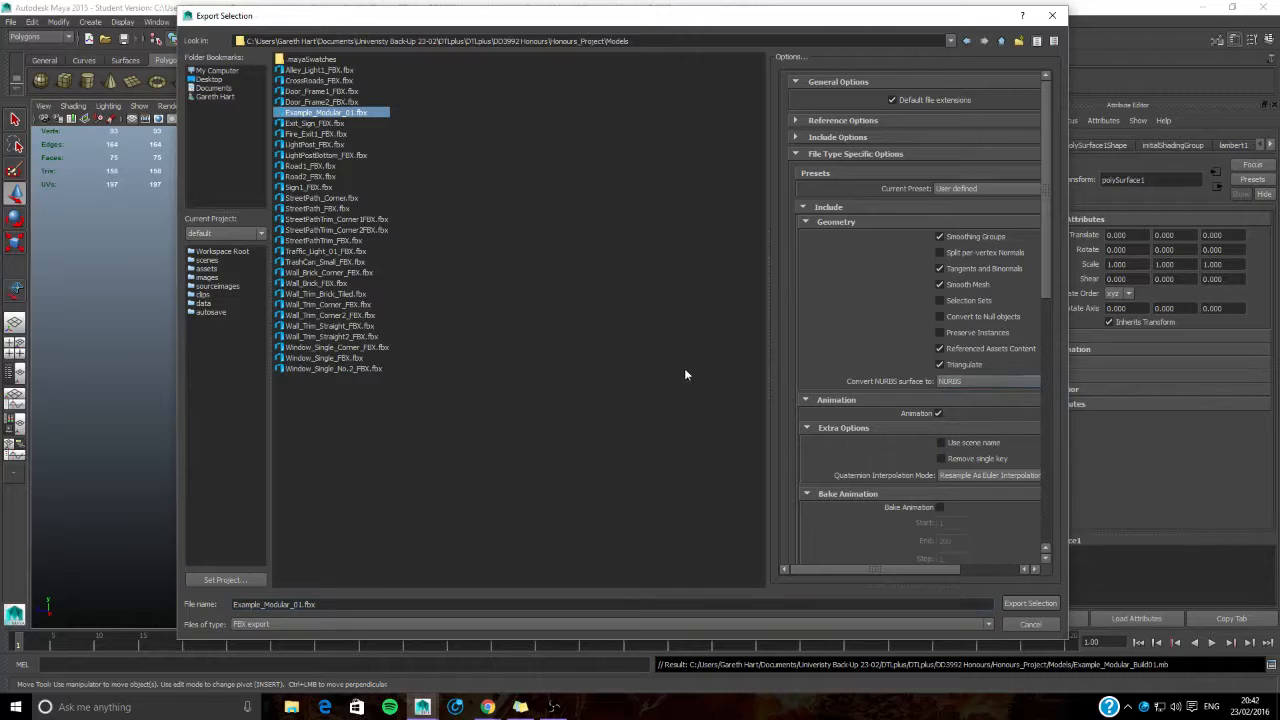
pyautogui.scroll(-10, 934, 449)
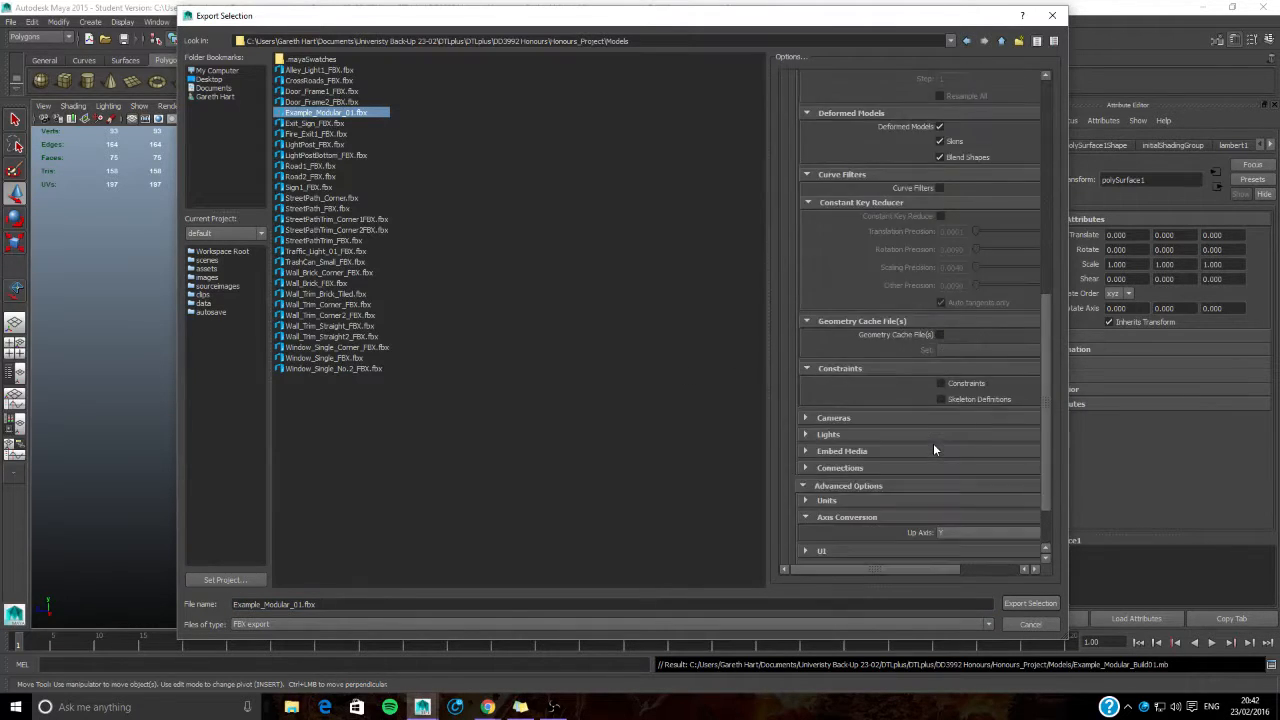
pyautogui.scroll(10, 934, 449)
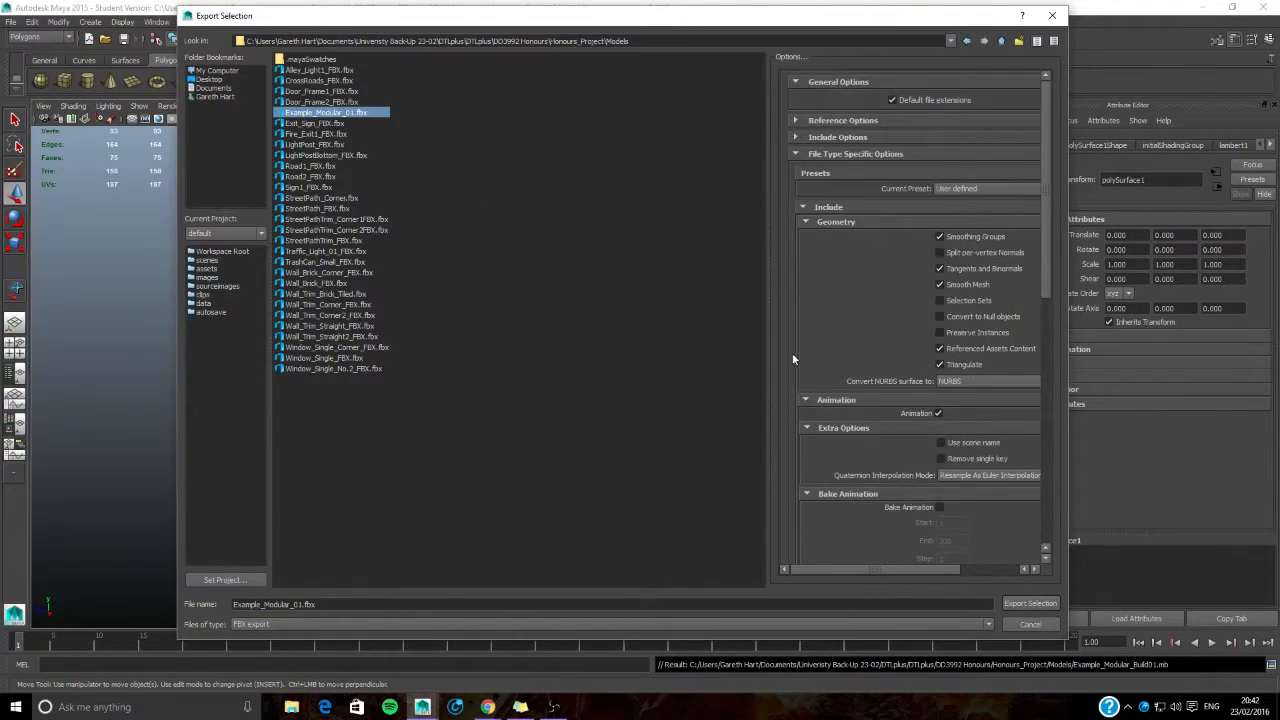
pyautogui.click(829, 632)
pyautogui.click(829, 632)
pyautogui.click(1013, 605)
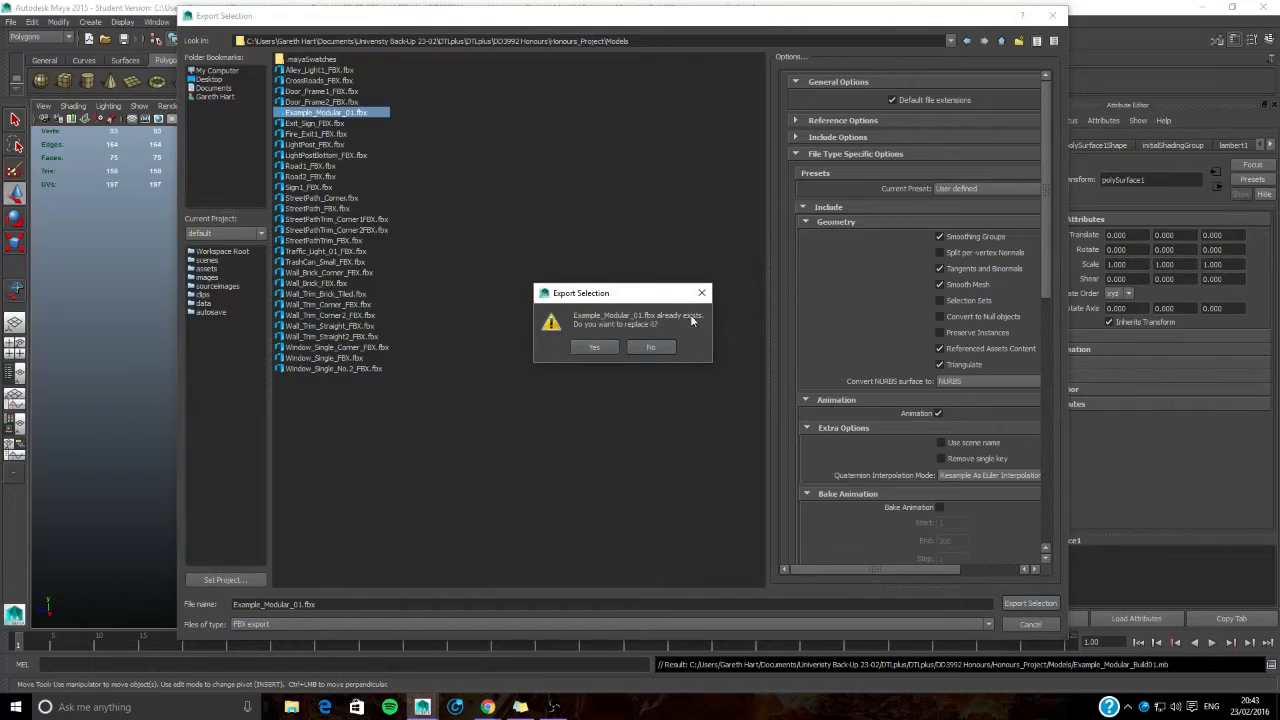
pyautogui.click(590, 347)
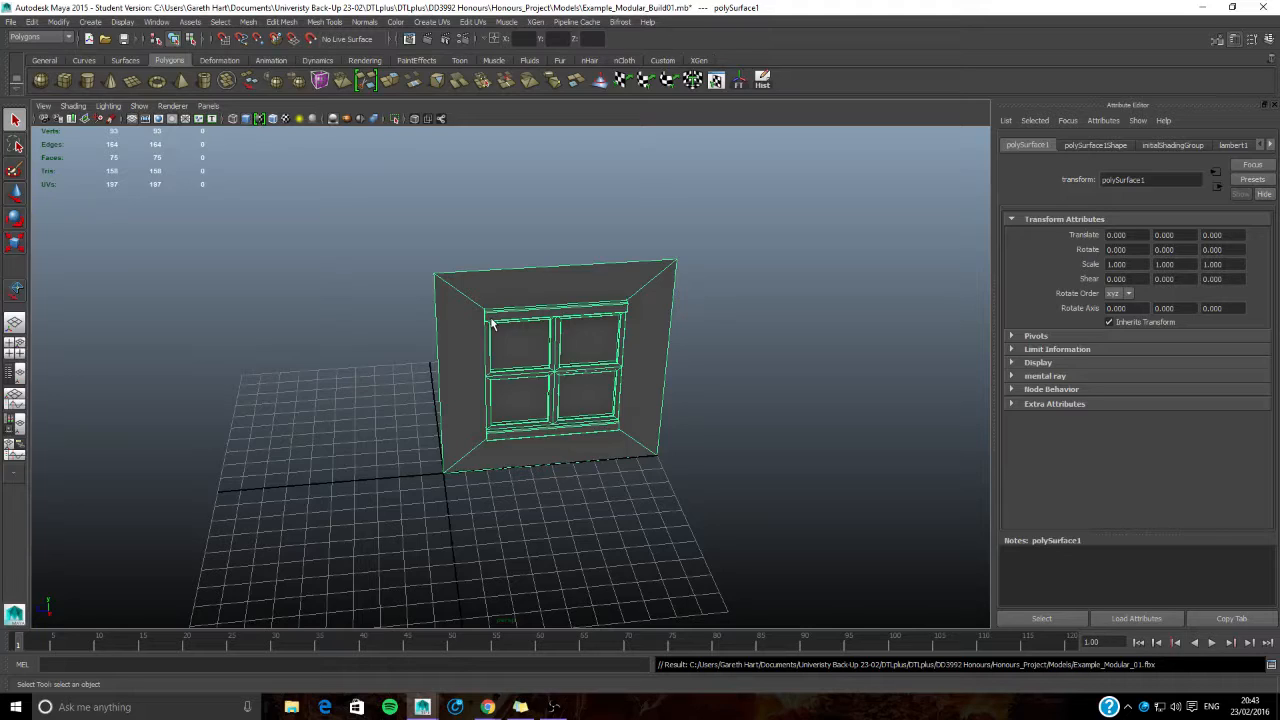
# - Minimise Maya and start the Epic Games Launcher from the desktop
pyautogui.click(1203, 7)
pyautogui.doubleClick(1240, 612)
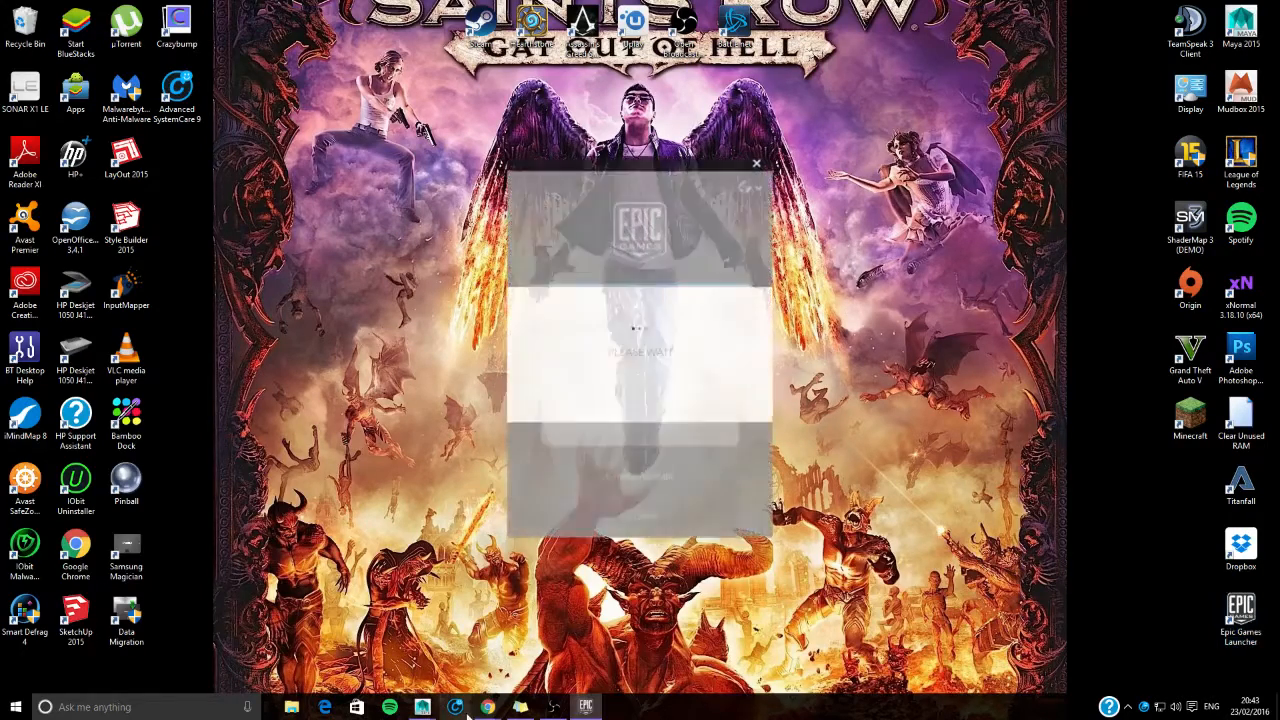
# - Switch to Chrome, search the web for "ue4" and open the official Unreal Engine site
pyautogui.moveTo(487, 707)
pyautogui.click(430, 648)
pyautogui.click(143, 9)
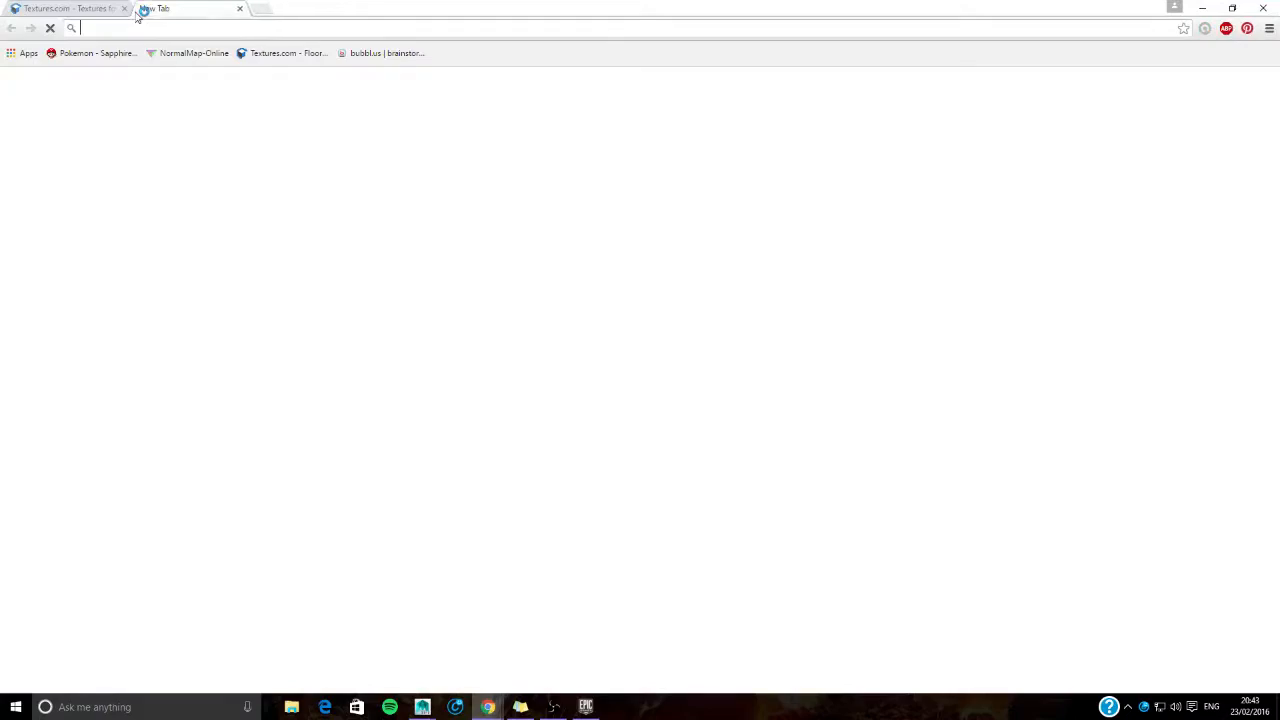
pyautogui.write('ue4')
pyautogui.press('Return')
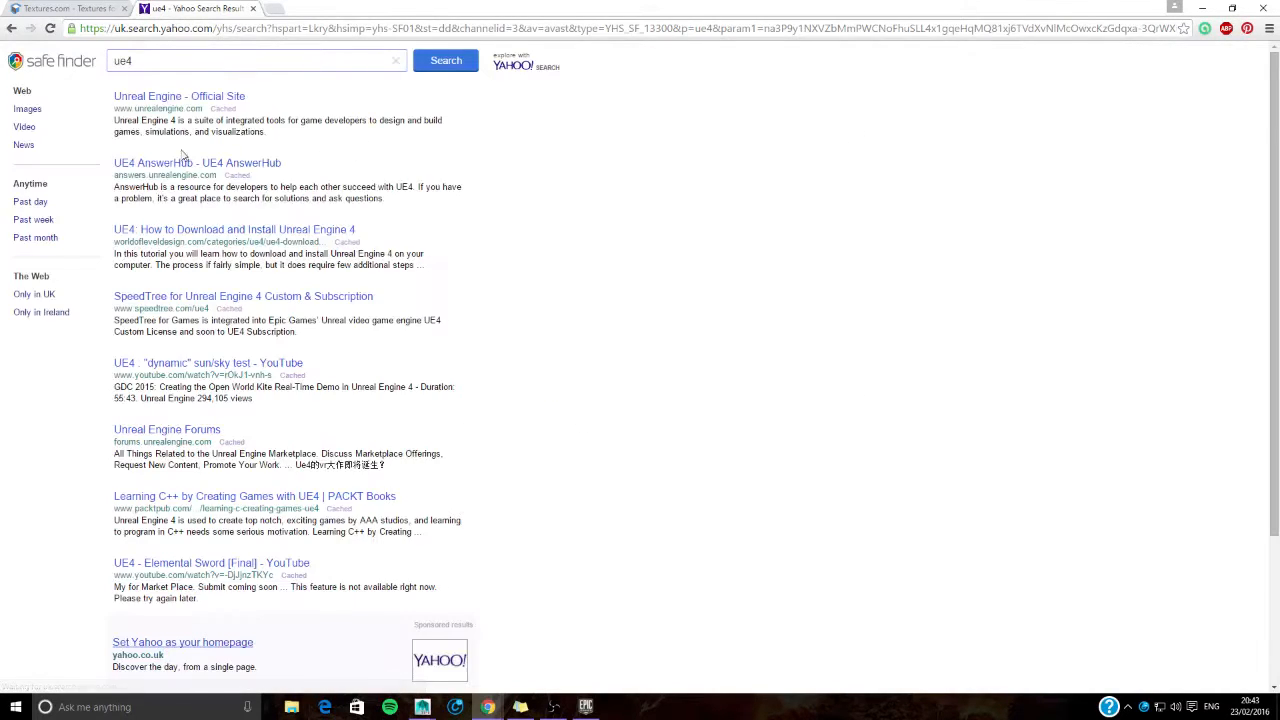
pyautogui.doubleClick(152, 101)
pyautogui.click(156, 97)
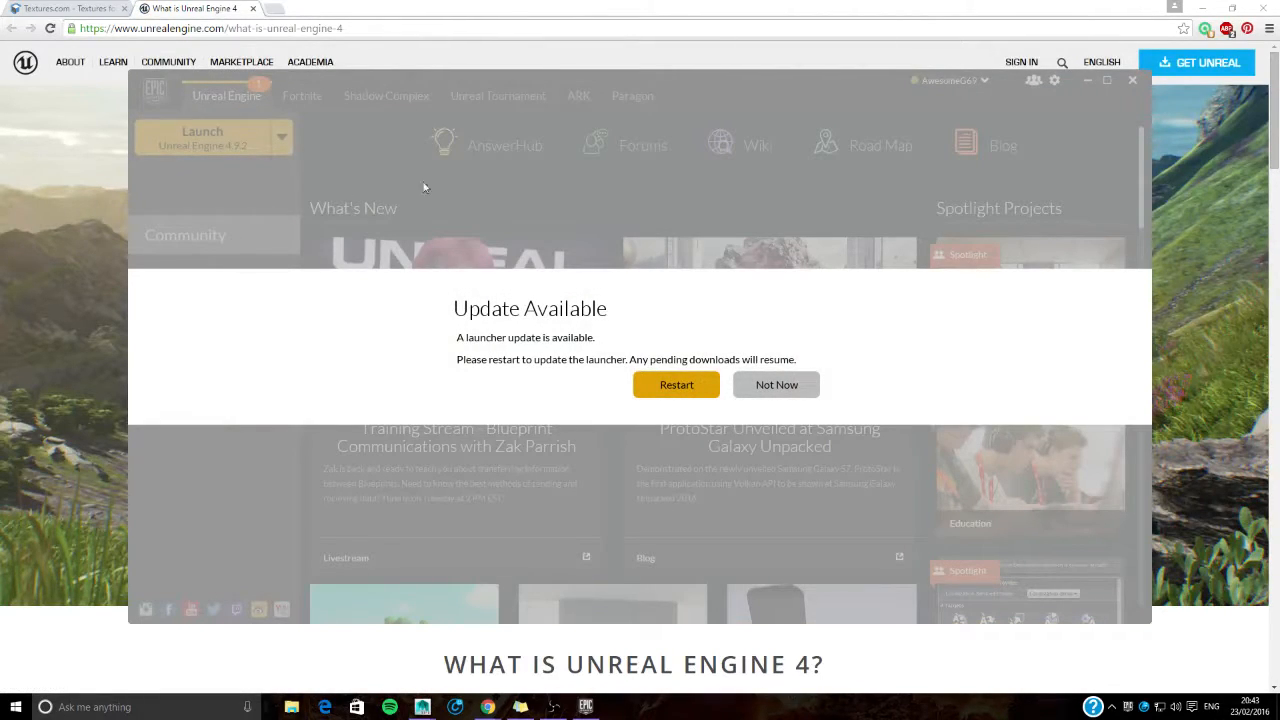
# - Restart the Epic Games Launcher to update it and launch Unreal Engine 4.9.2 from the library
pyautogui.click(674, 390)
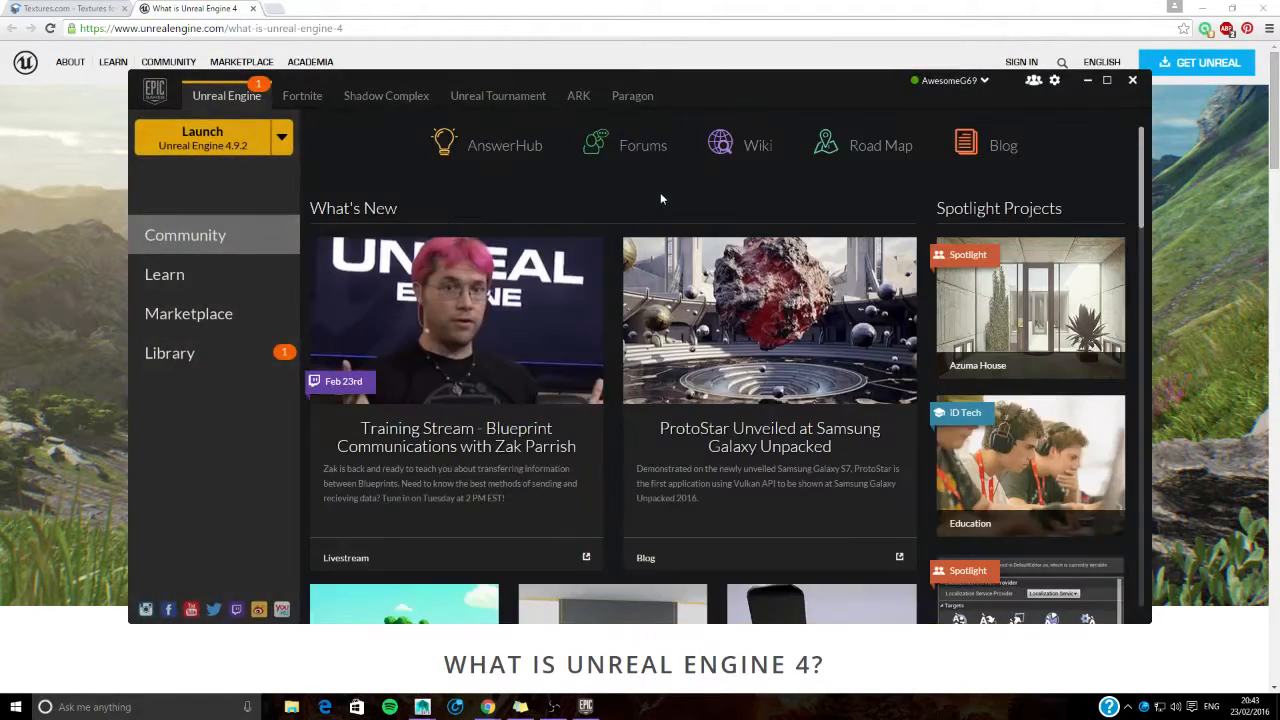
pyautogui.click(214, 360)
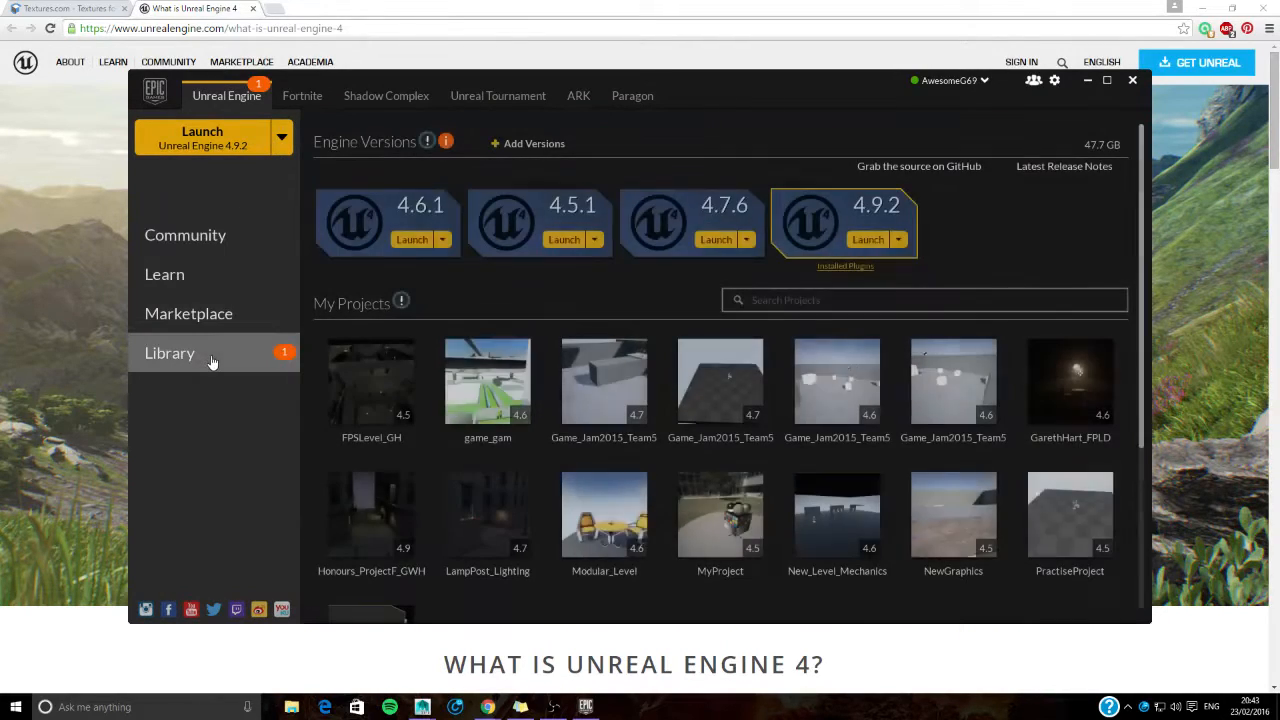
pyautogui.click(195, 143)
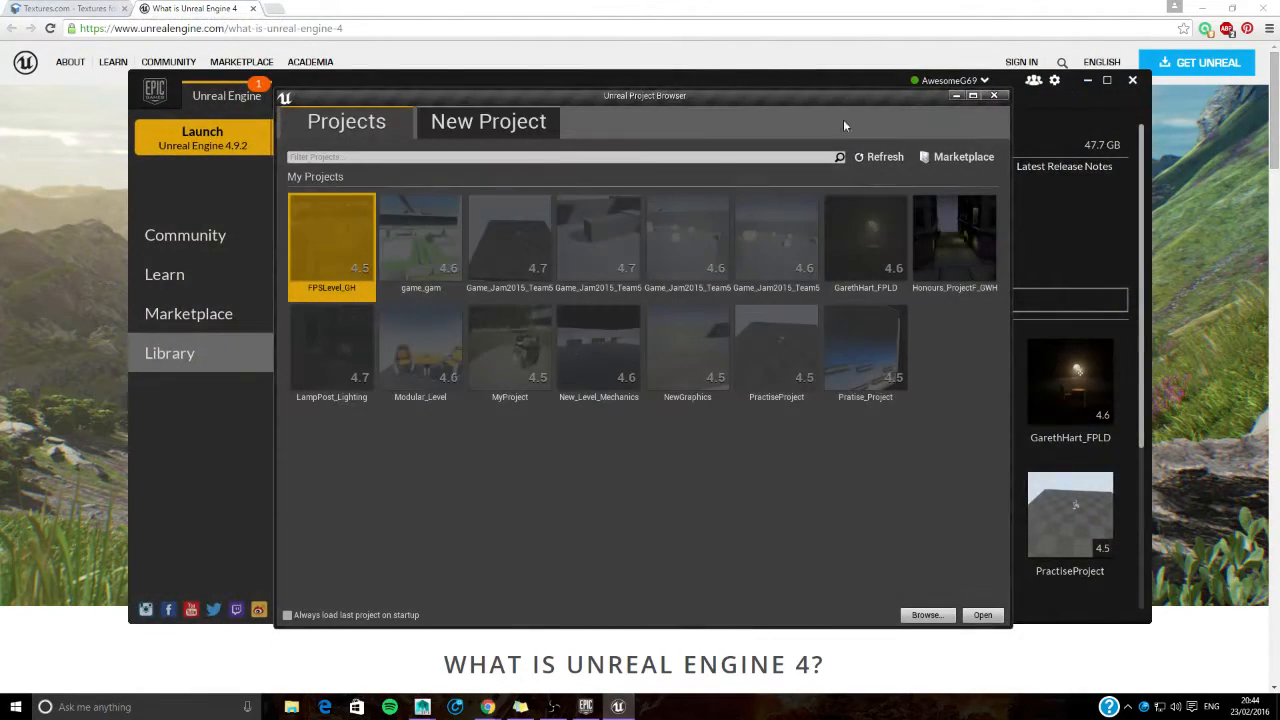
pyautogui.click(956, 96)
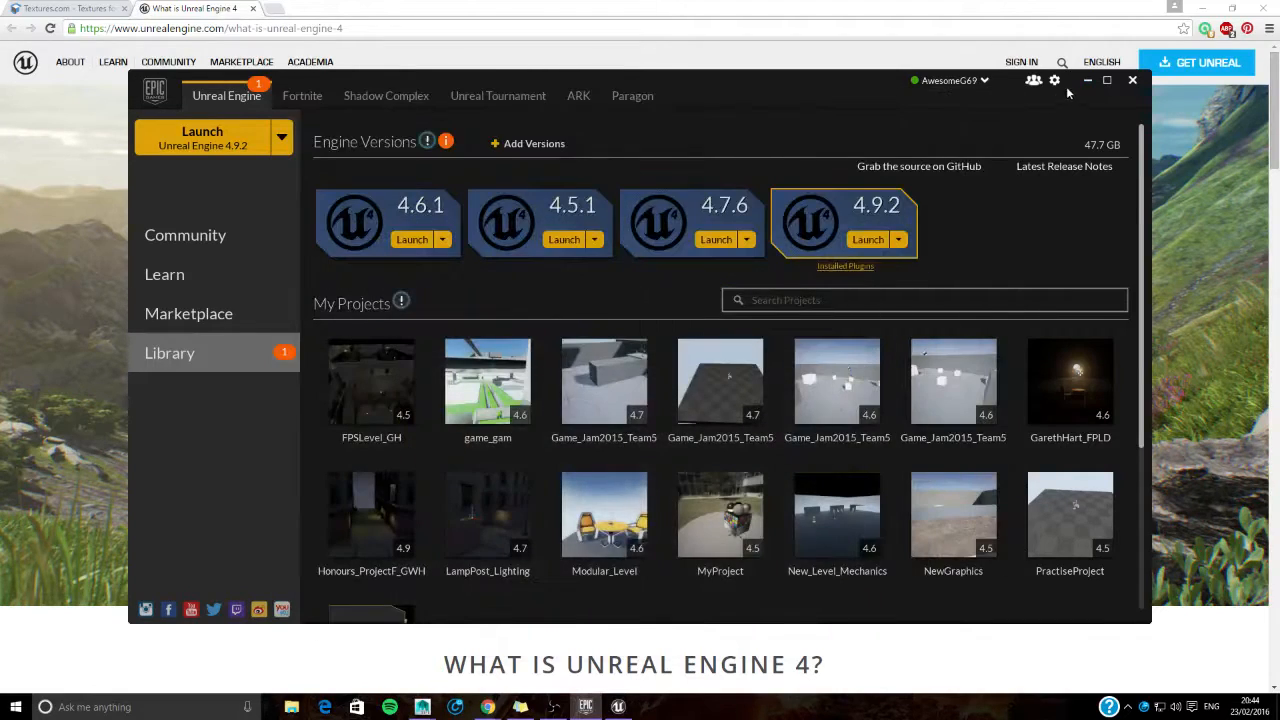
# - Switch to the Unreal Project Browser and review the new project templates and storage folder choices, cancelling the folder selection
pyautogui.click(618, 706)
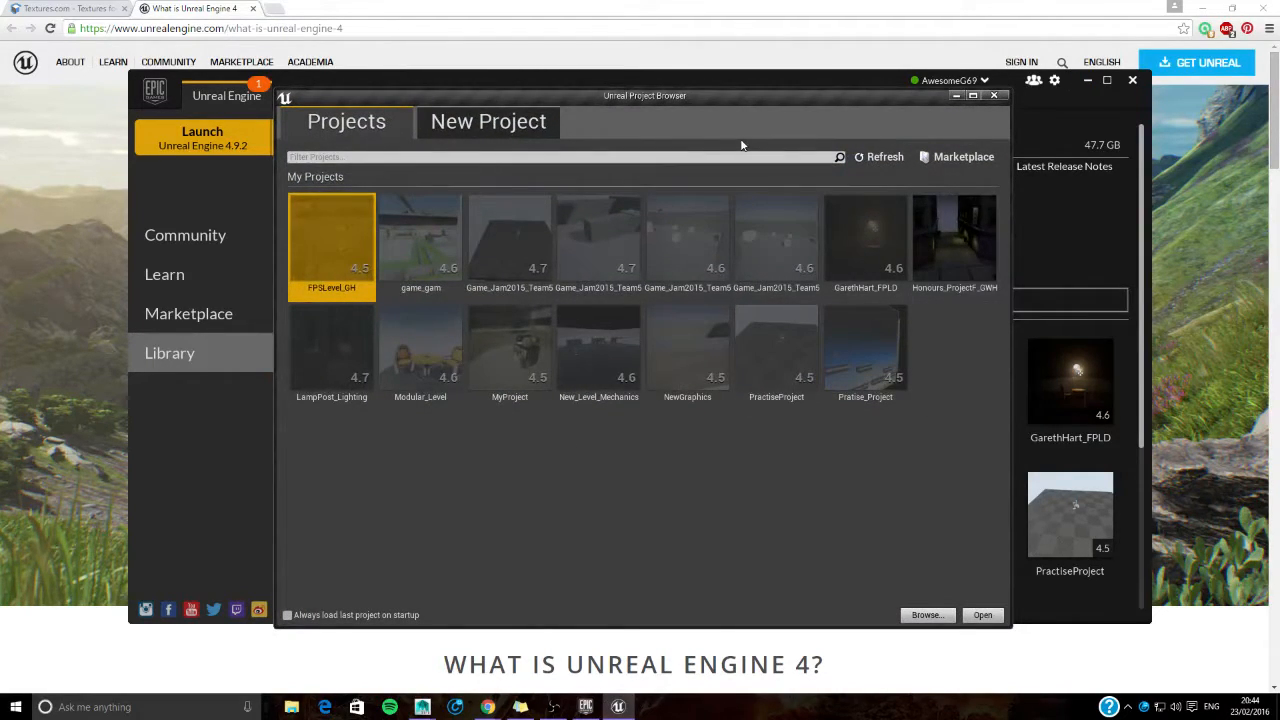
pyautogui.click(480, 126)
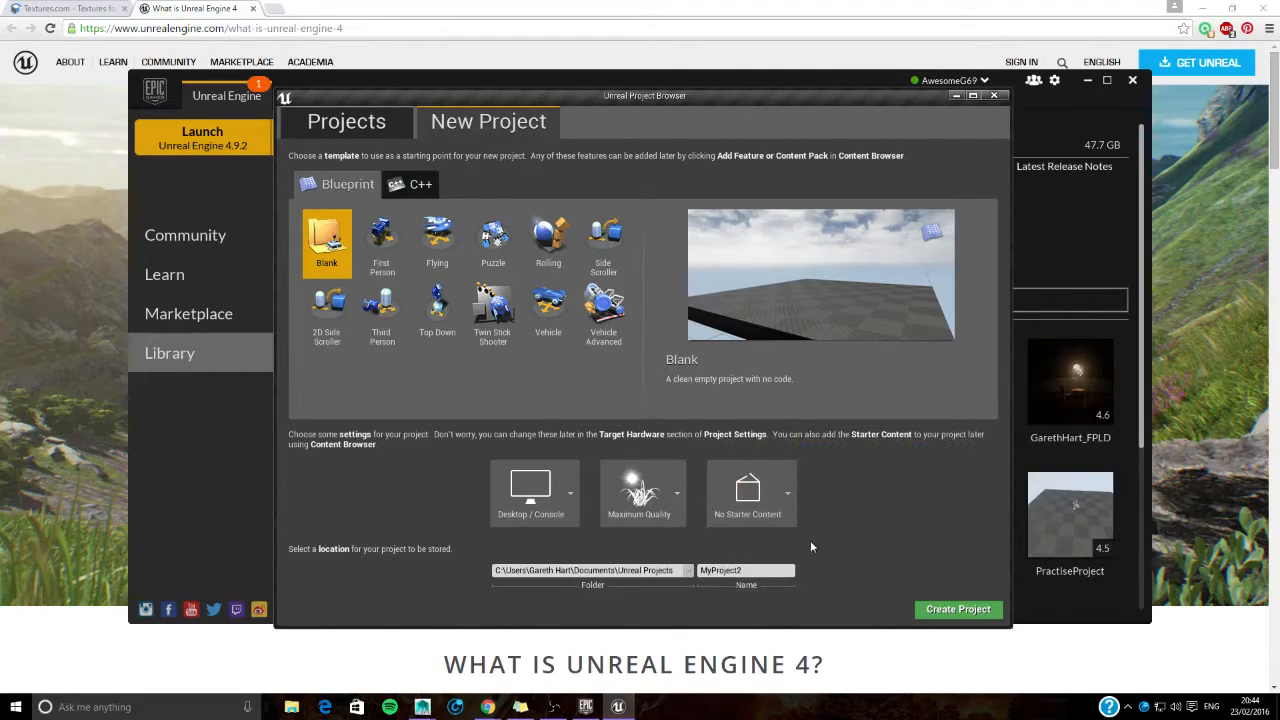
pyautogui.click(689, 570)
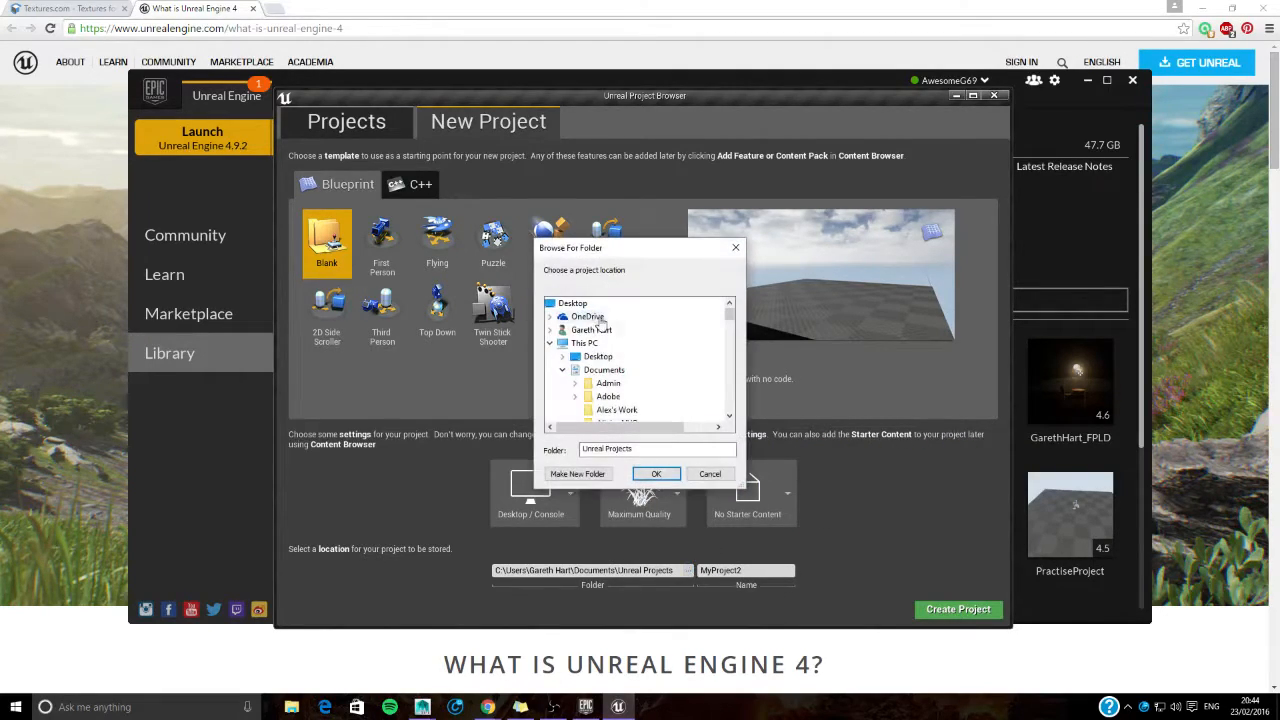
pyautogui.scroll(-3, 645, 388)
pyautogui.scroll(3, 670, 390)
pyautogui.scroll(-8, 650, 360)
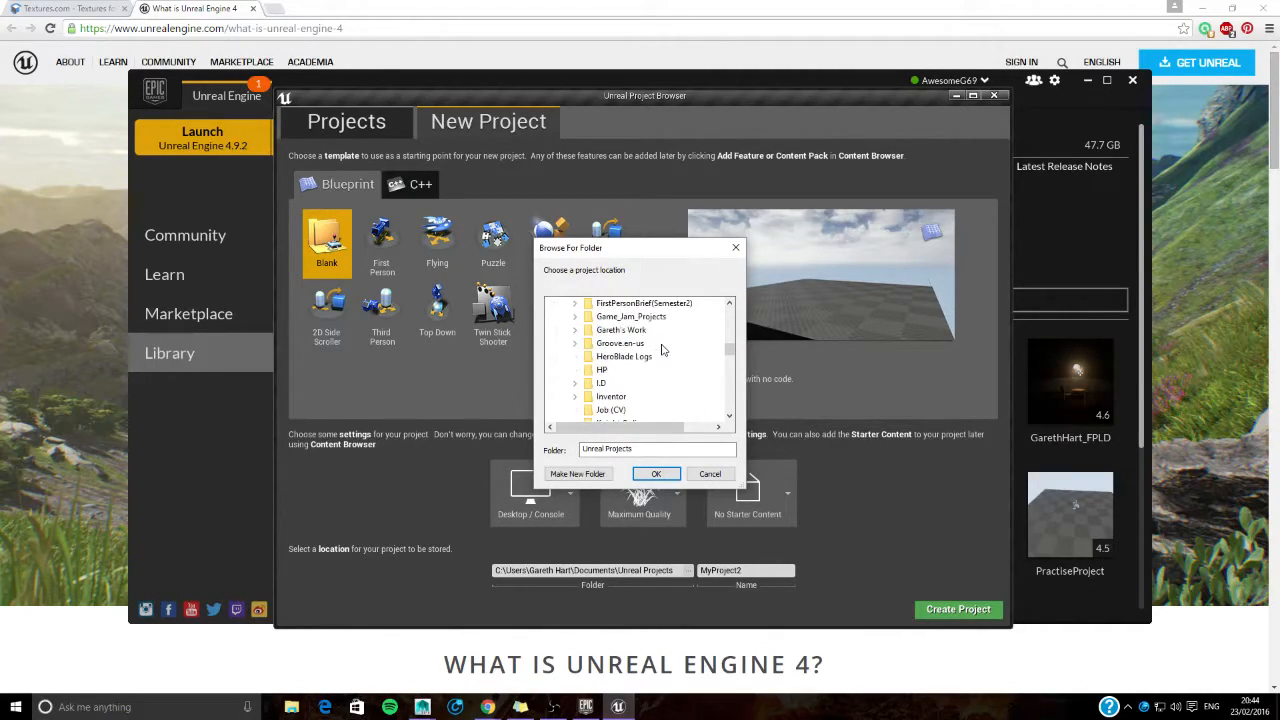
pyautogui.click(727, 479)
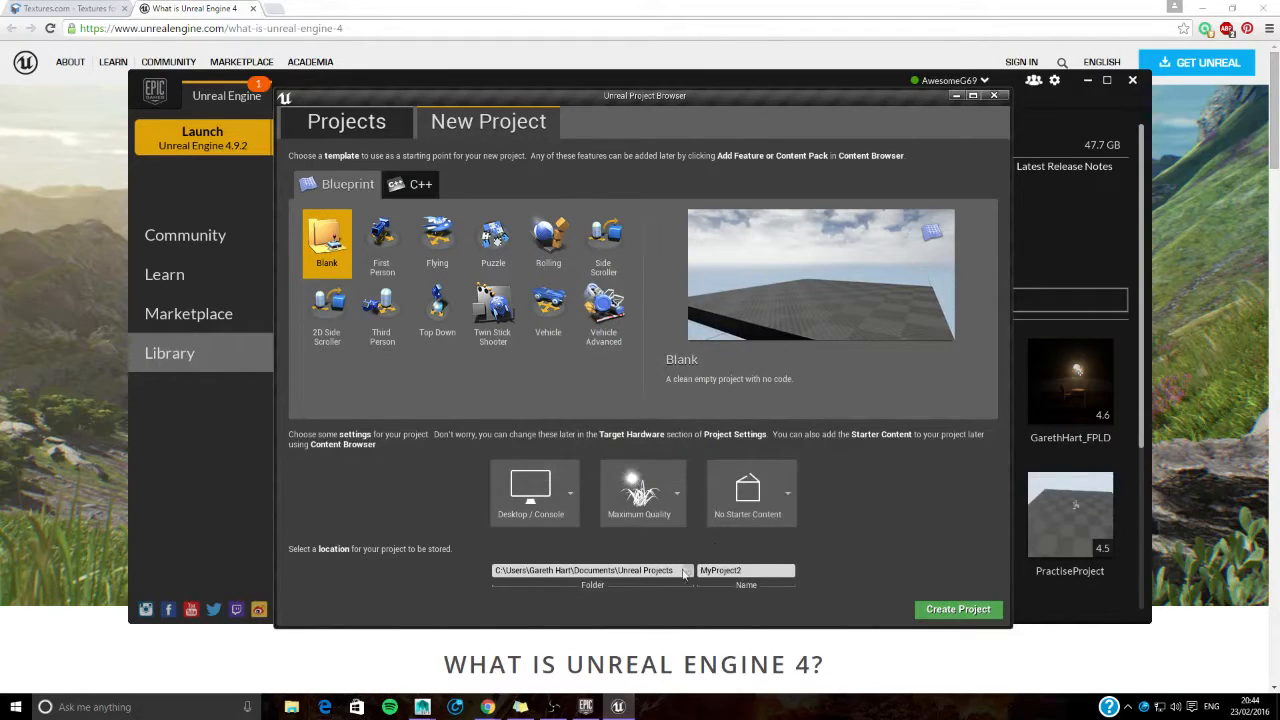
# - Return to the existing projects, select Honours_ProjectF_GWH and check the project file browser, cancelling it
pyautogui.click(347, 126)
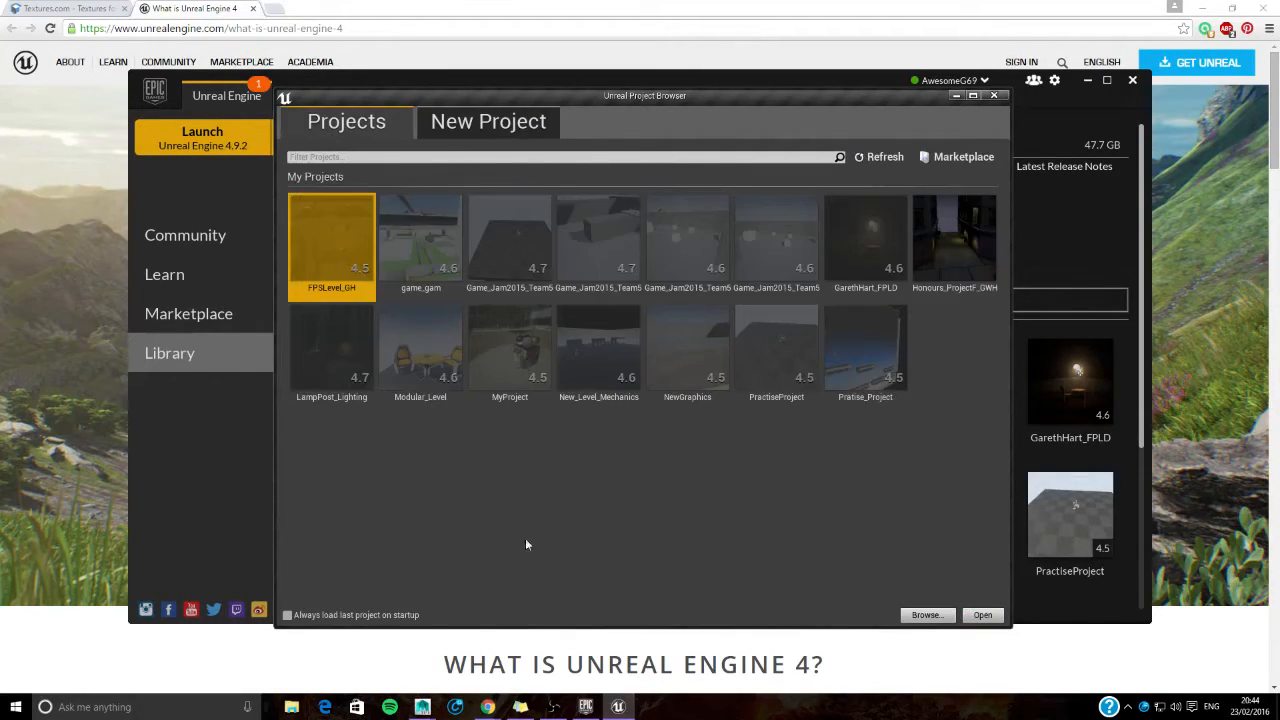
pyautogui.click(963, 265)
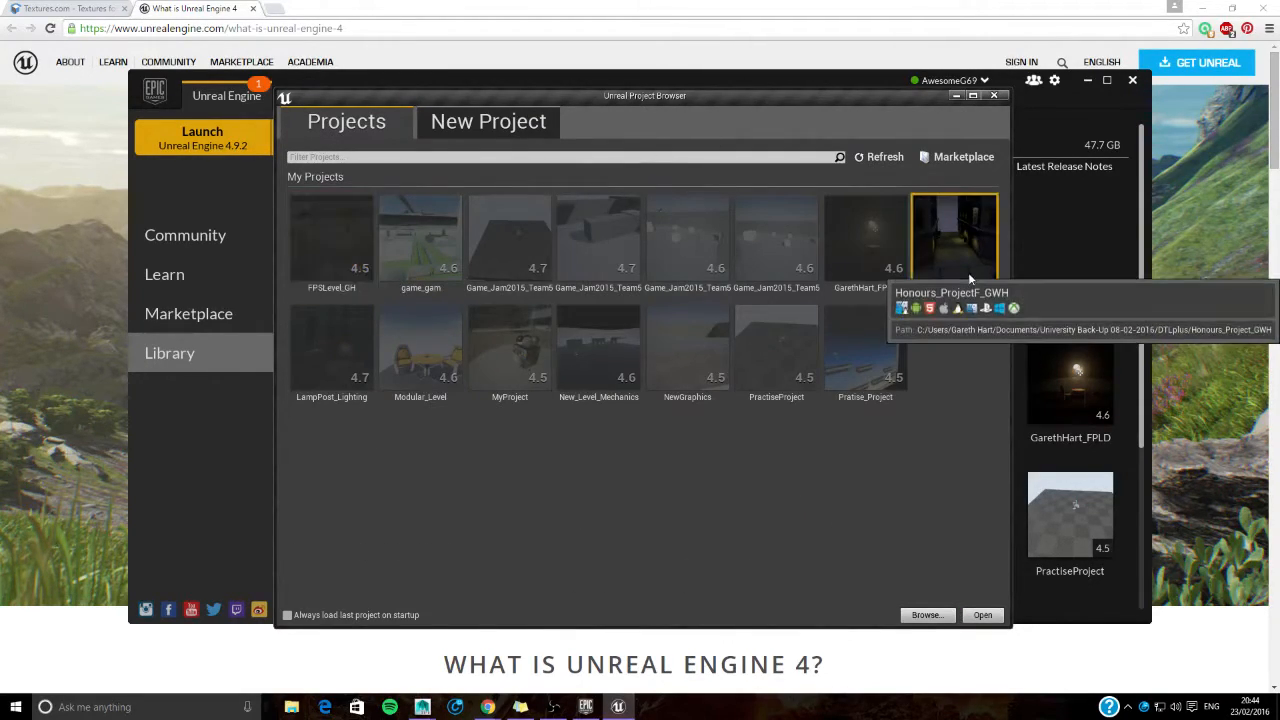
pyautogui.click(927, 615)
pyautogui.click(869, 425)
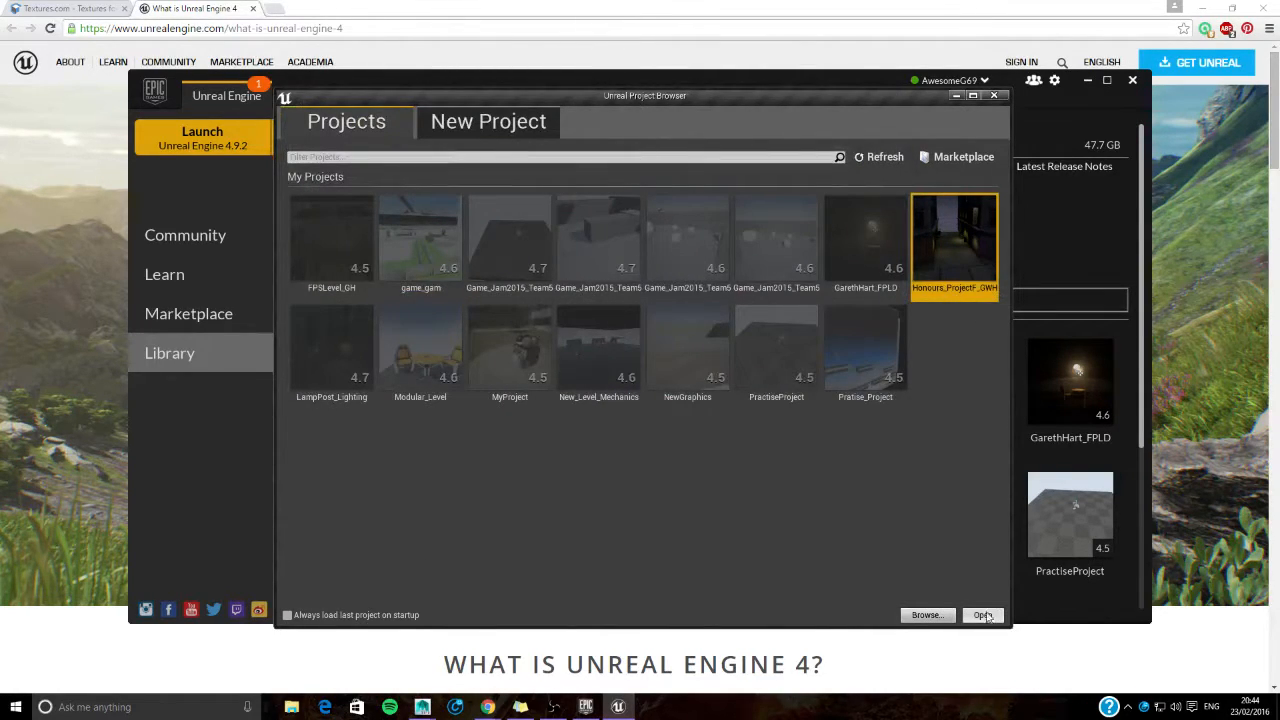
# - Browse for a project file, going from Documents into Univeristy Back-Up 23-02 and its nested DTLplus folders
pyautogui.click(927, 615)
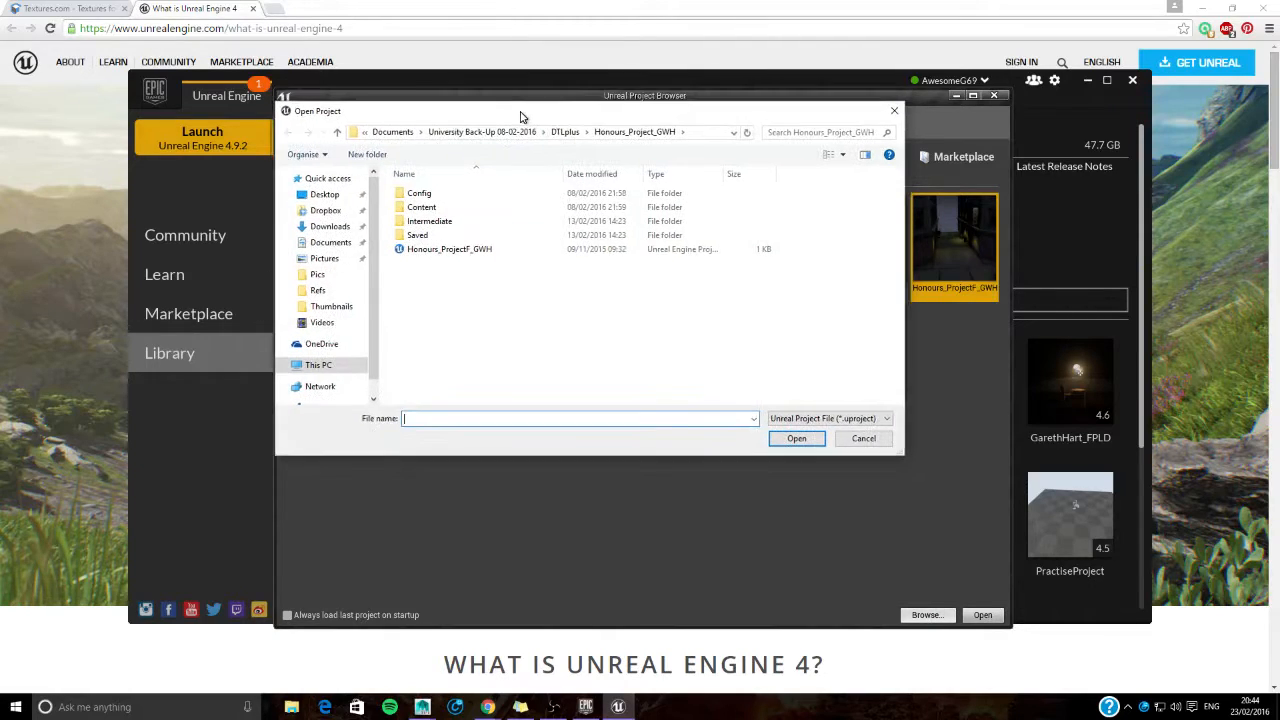
pyautogui.click(328, 226)
pyautogui.click(330, 242)
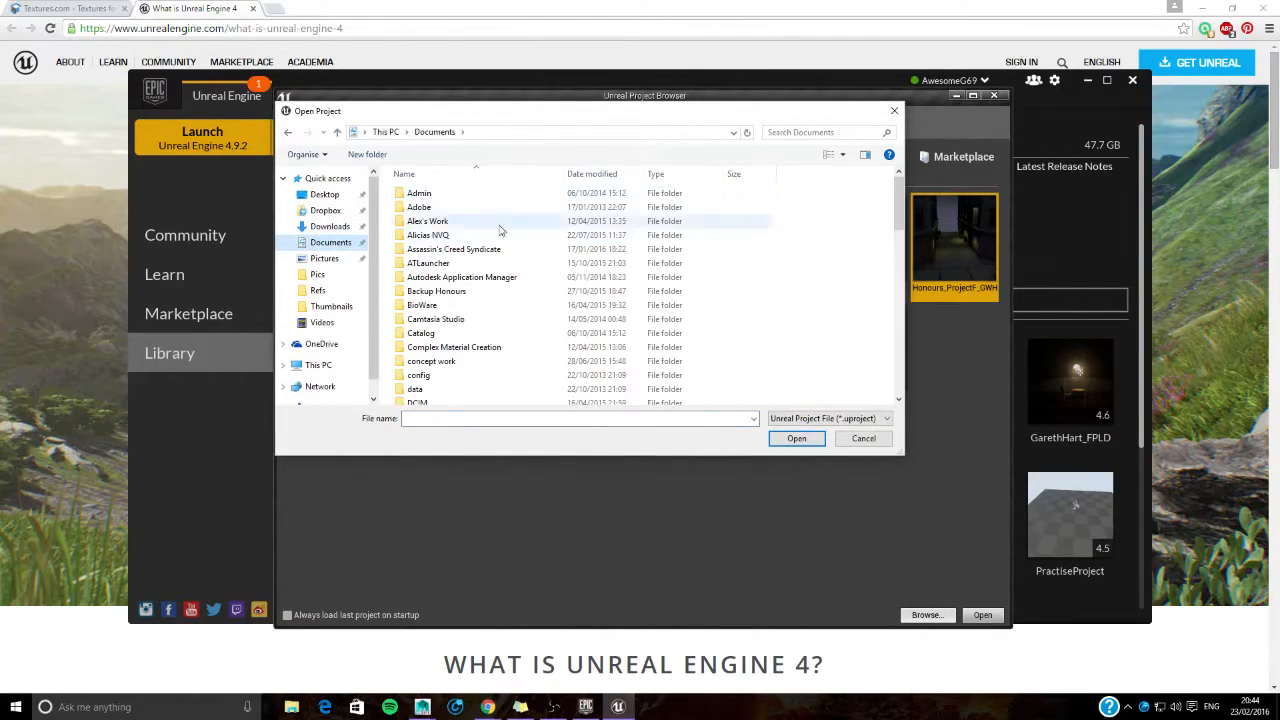
pyautogui.scroll(-3, 517, 350)
pyautogui.scroll(-10, 517, 350)
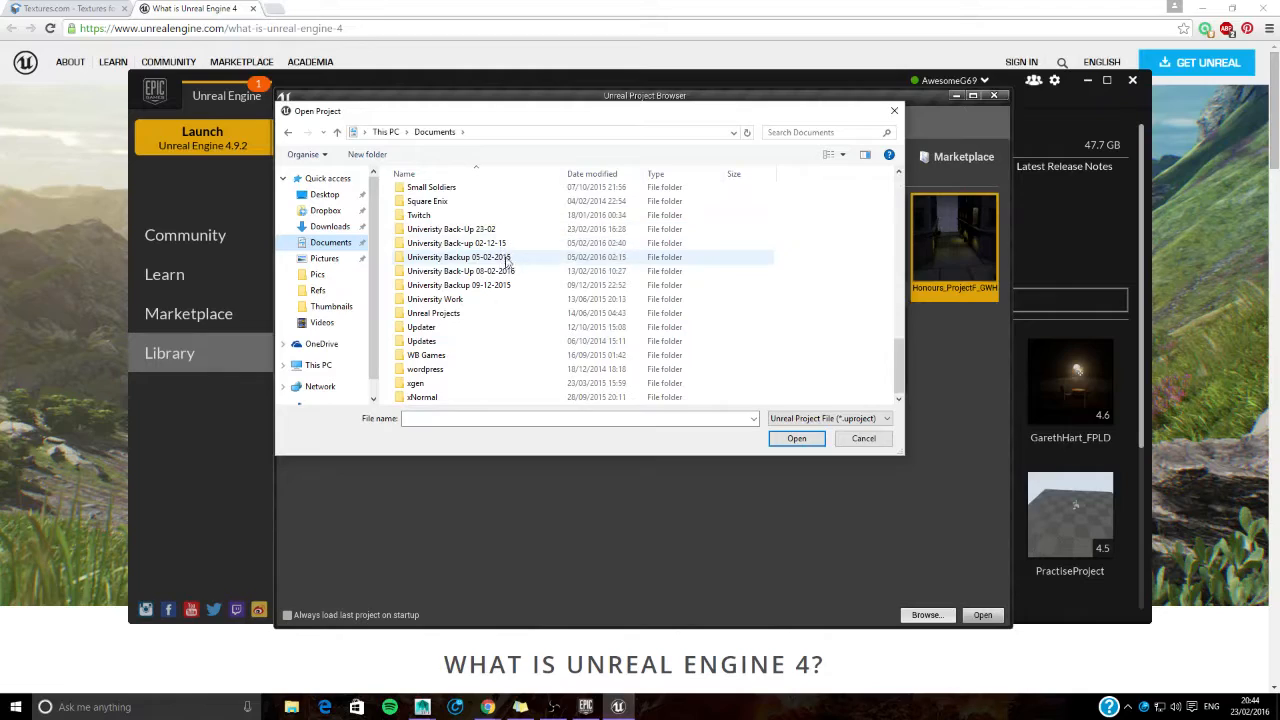
pyautogui.doubleClick(502, 231)
pyautogui.doubleClick(438, 195)
pyautogui.doubleClick(442, 195)
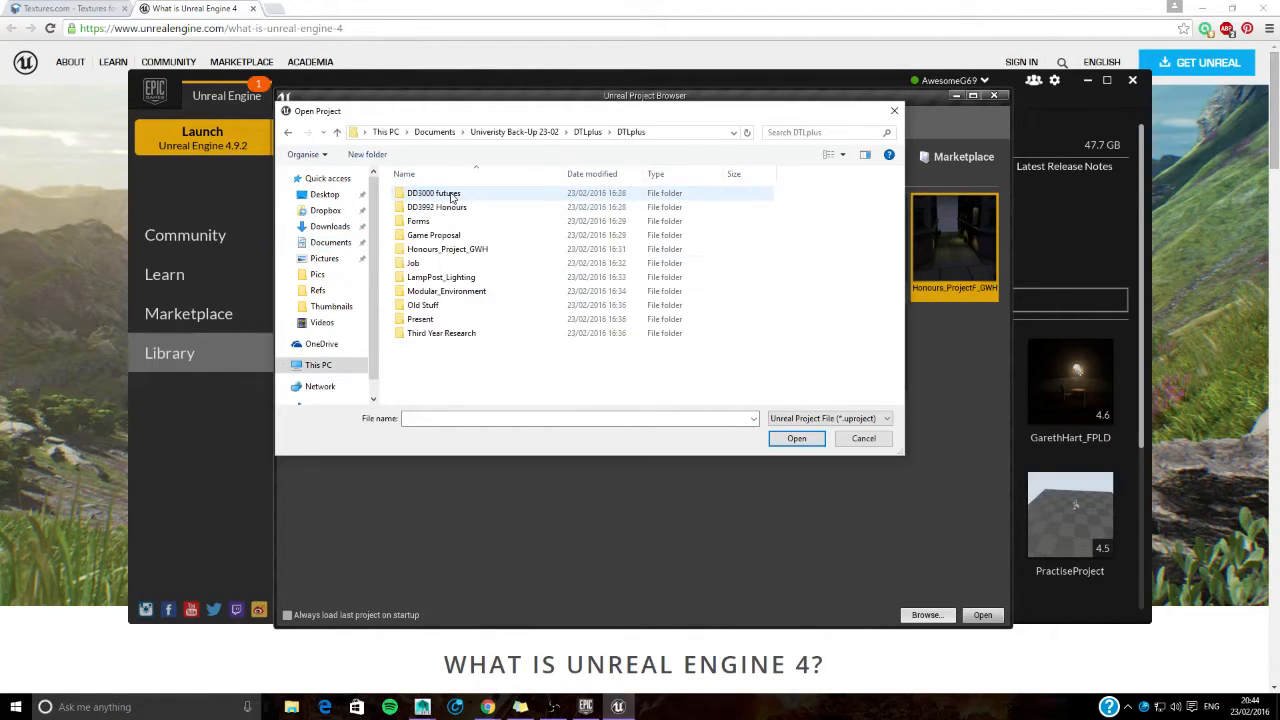
# - Check the DD3992 Honours project folder, return to DTLplus and open the Unreal project from Honours_Project_GWH
pyautogui.doubleClick(457, 207)
pyautogui.doubleClick(450, 195)
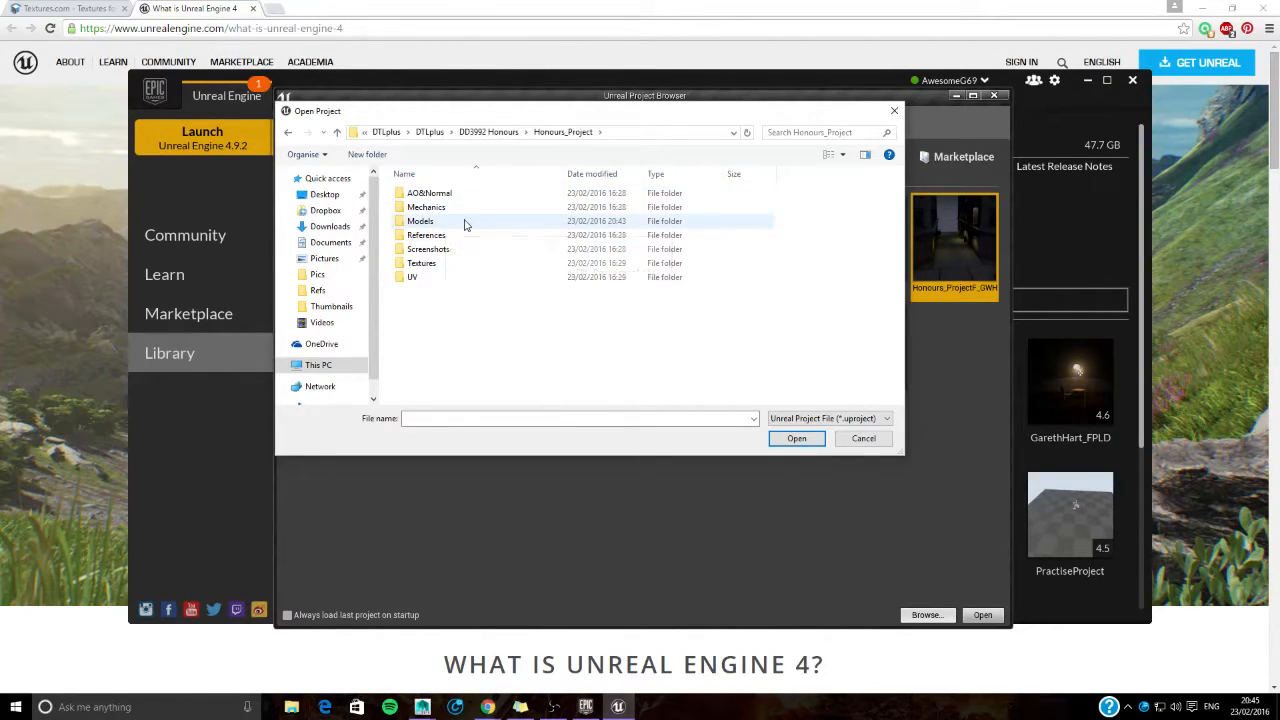
pyautogui.hotkey('alt', 'Up')
pyautogui.hotkey('alt', 'Up')
pyautogui.doubleClick(488, 249)
pyautogui.doubleClick(482, 249)
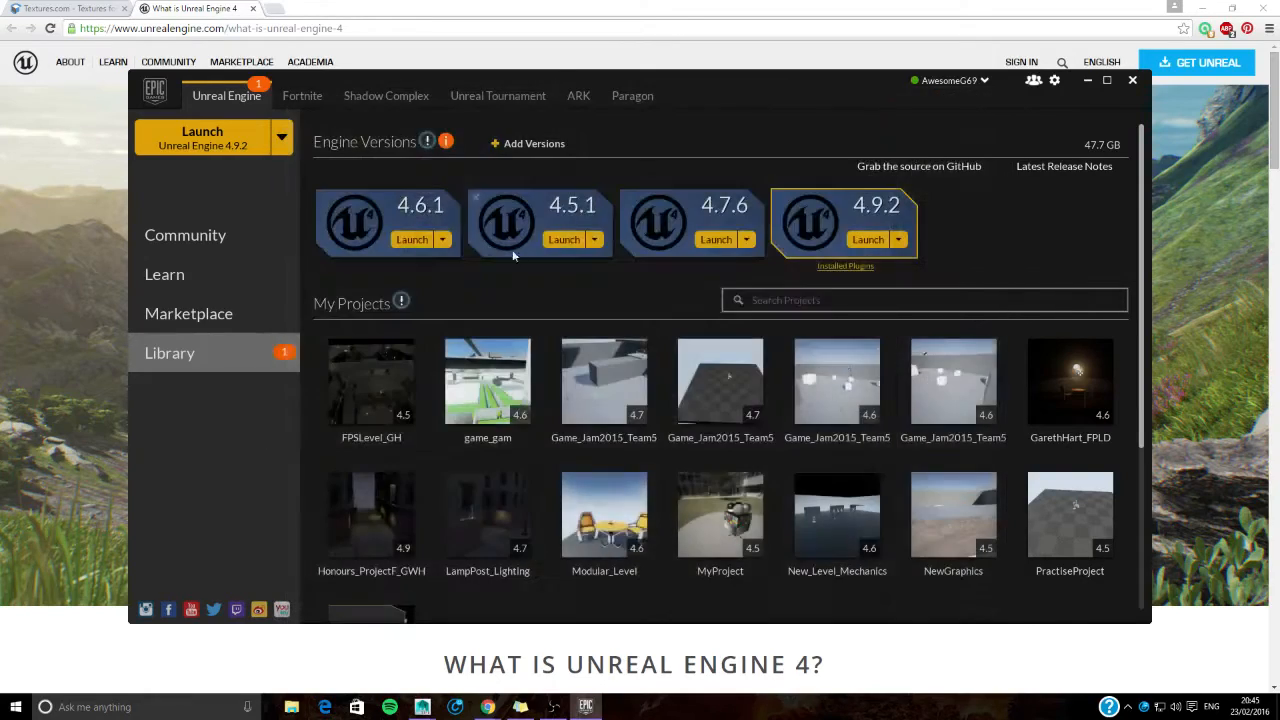
# - Minimise the launcher, switch to Textures.com in Chrome and download the small seamless BrickSmallBrown0478 image from New Bricks
pyautogui.click(1086, 81)
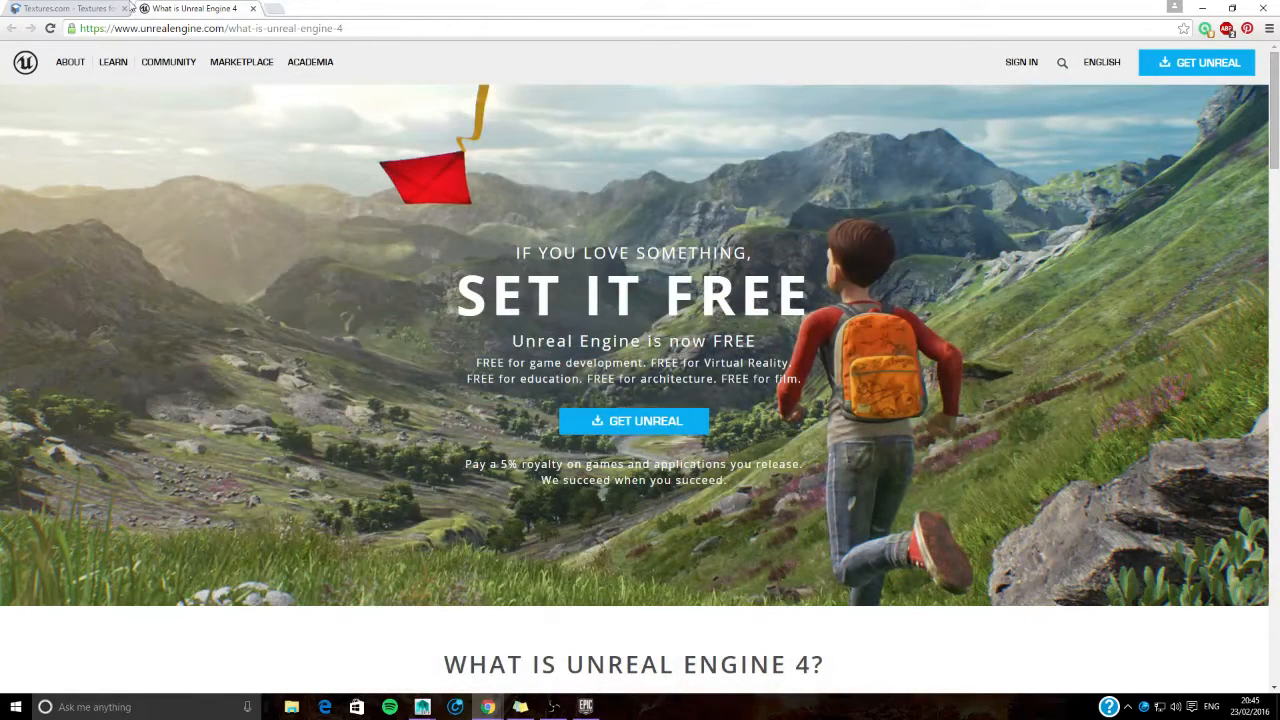
pyautogui.click(105, 8)
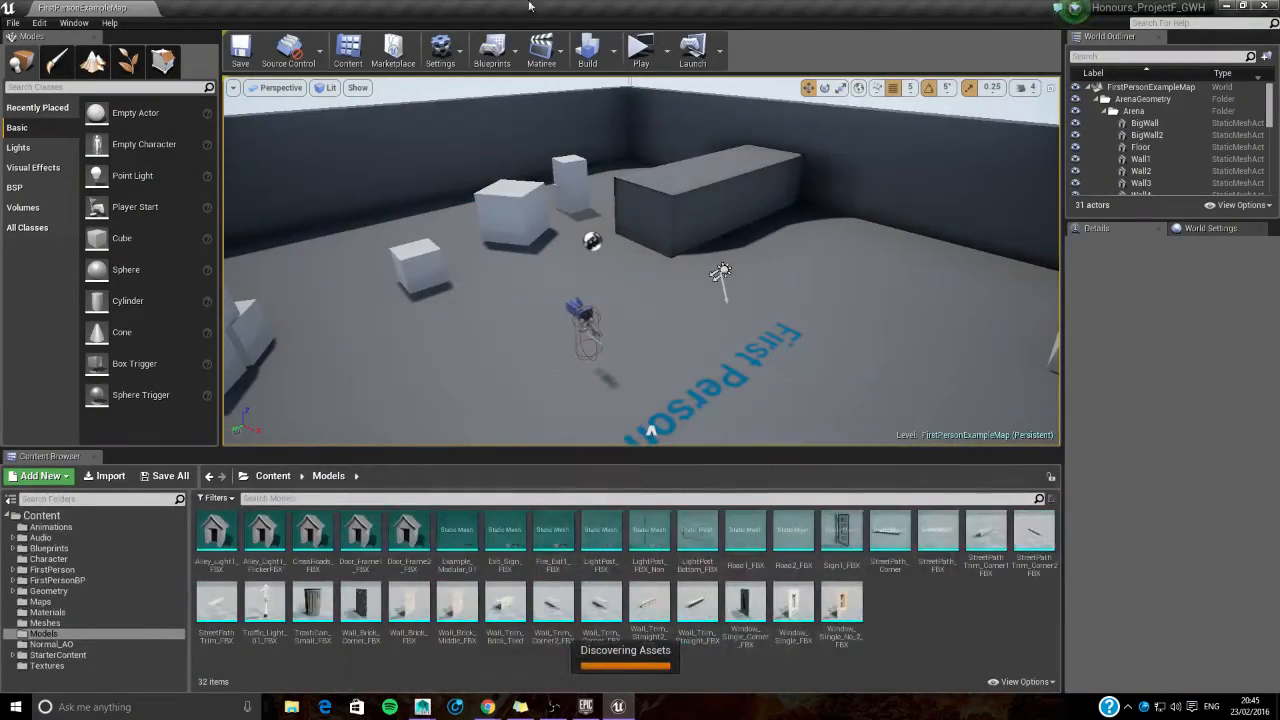
pyautogui.click(488, 707)
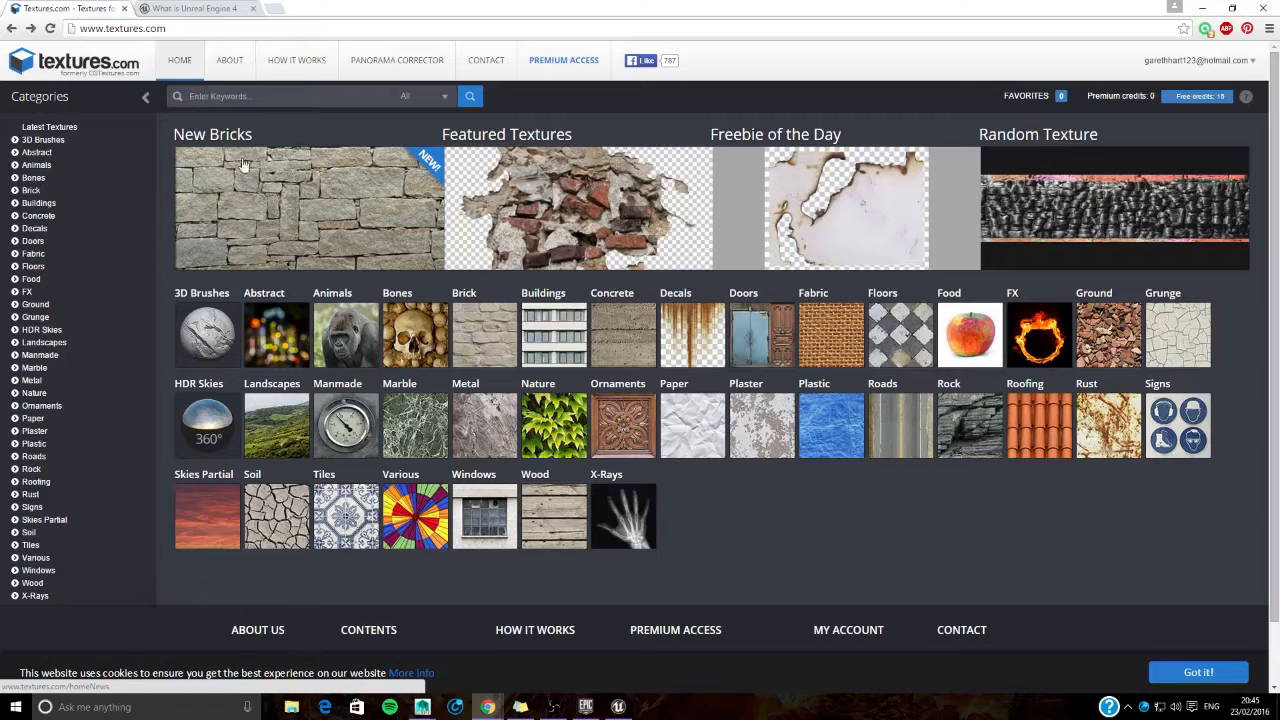
pyautogui.click(293, 179)
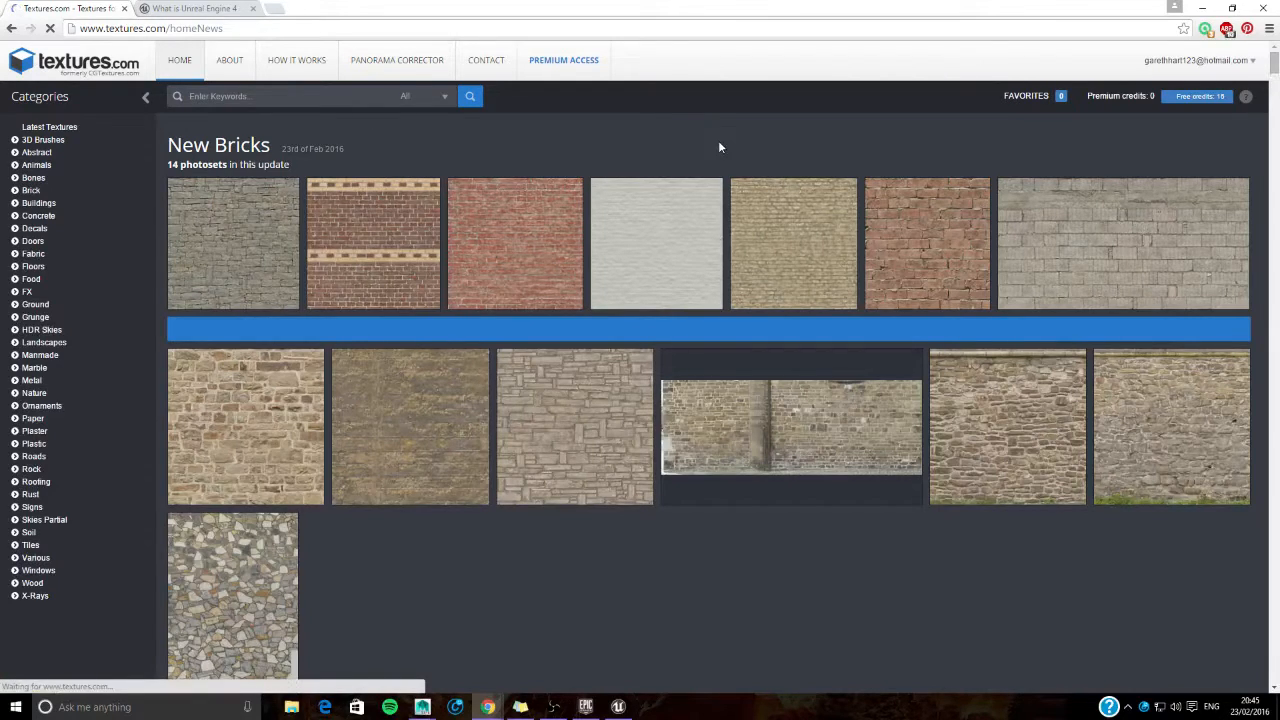
pyautogui.click(516, 235)
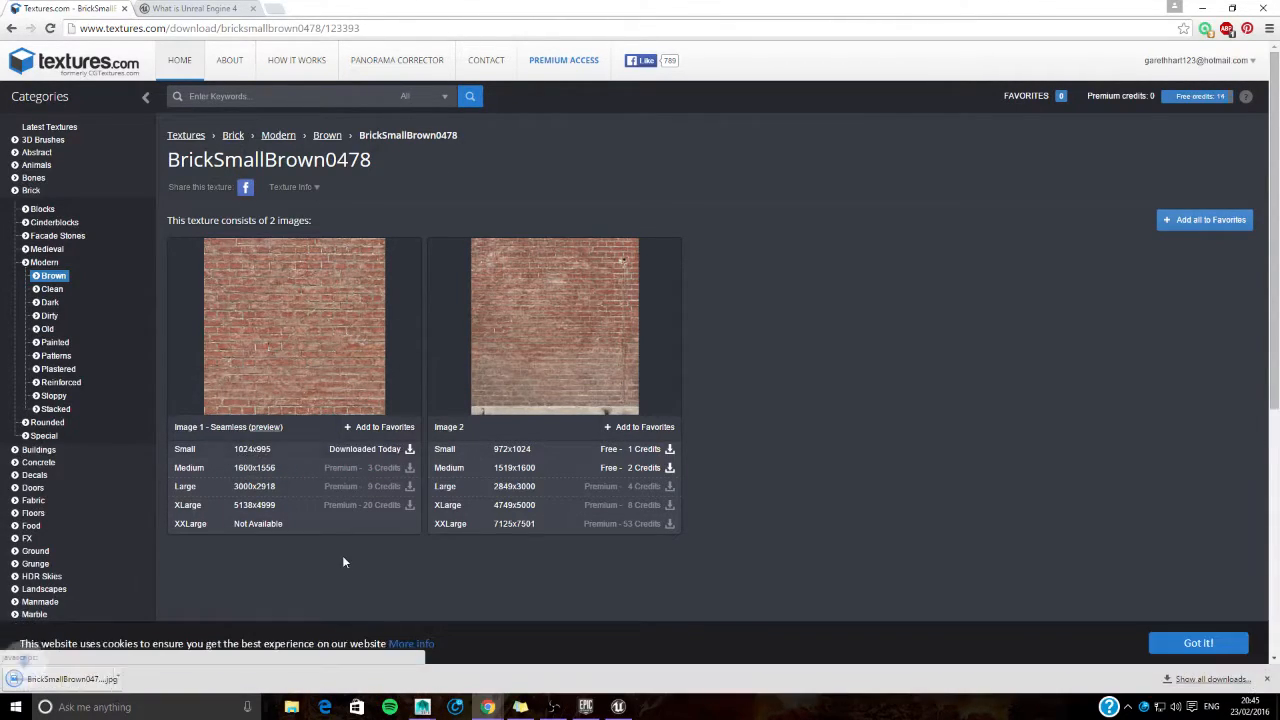
# - Show the downloaded brick texture in its folder and copy the BrickSmallBrown0478_2_S image
pyautogui.click(133, 679)
pyautogui.click(168, 637)
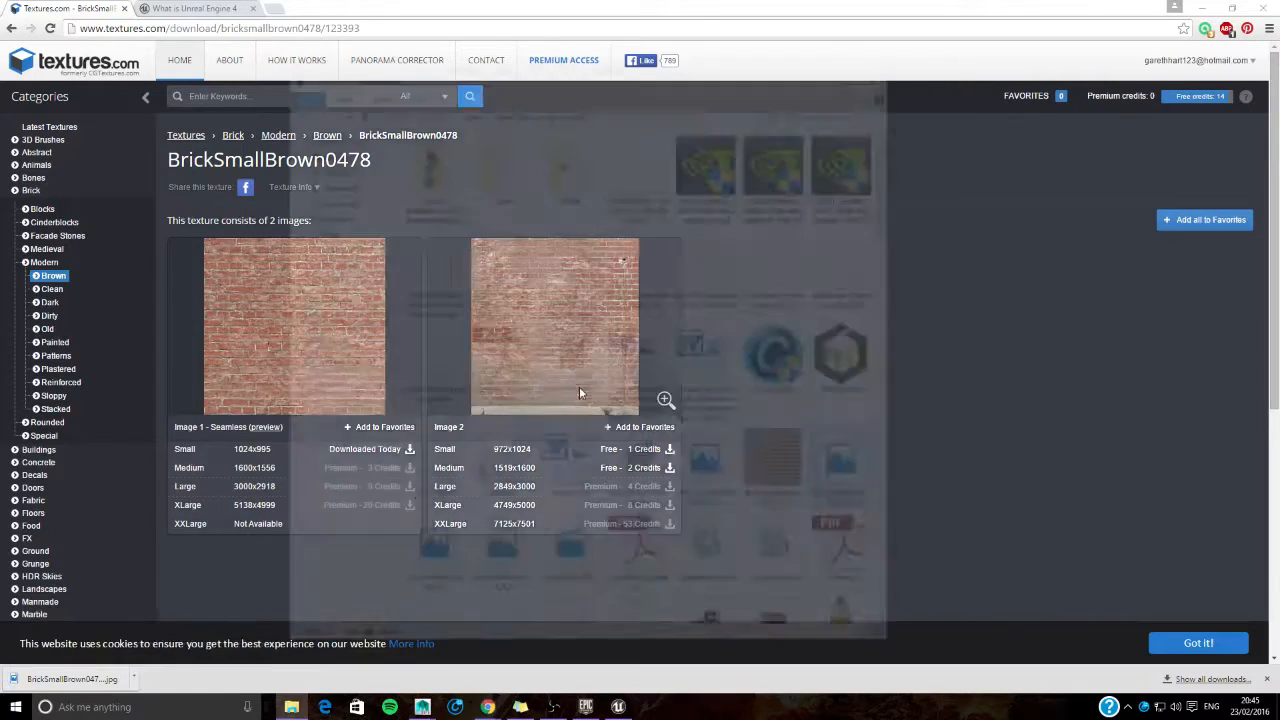
pyautogui.rightClick(868, 474)
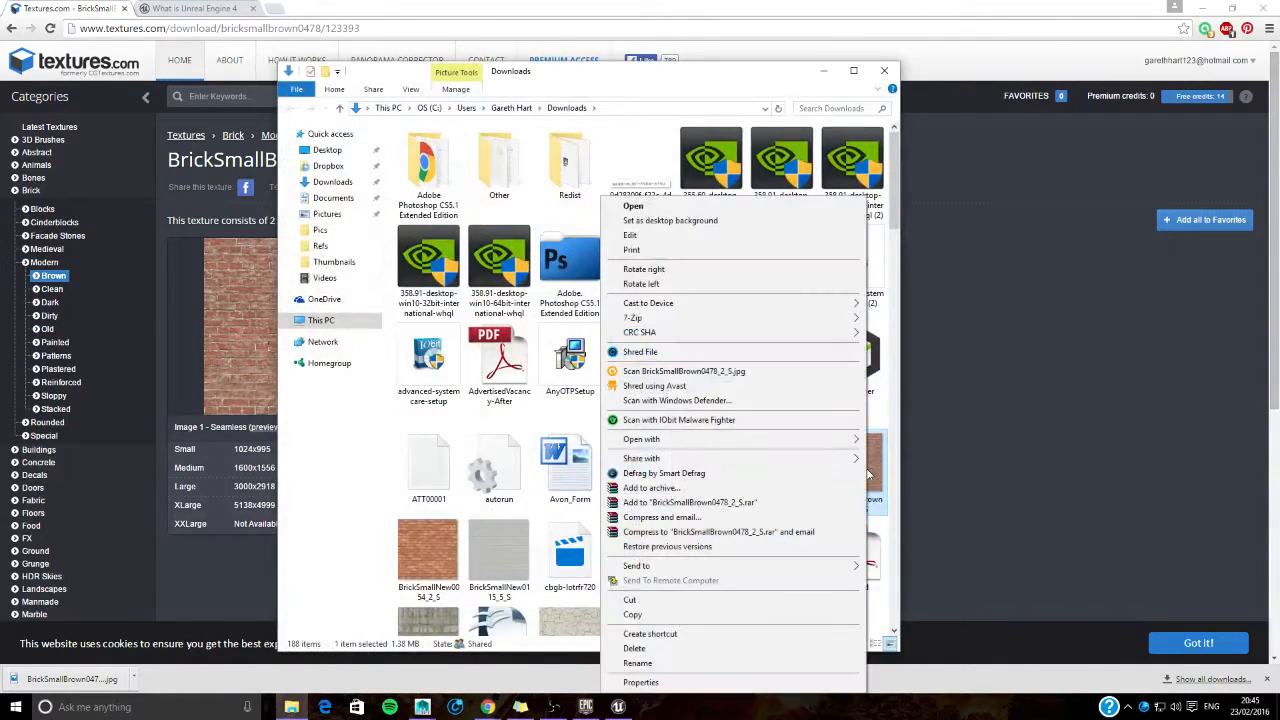
pyautogui.click(700, 612)
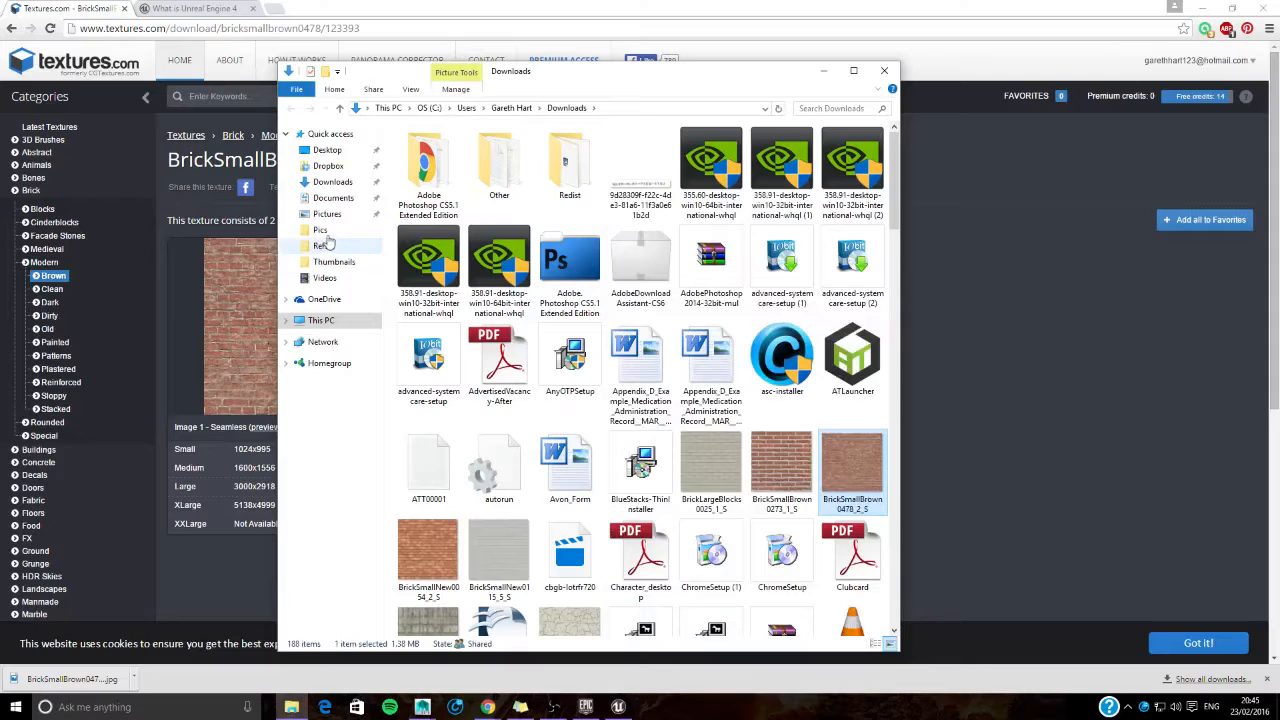
# - Paste the brick image into the Textures folder of Honours_Project within the Univeristy Back-Up 23-02 backup, and minimise the file window
pyautogui.click(336, 198)
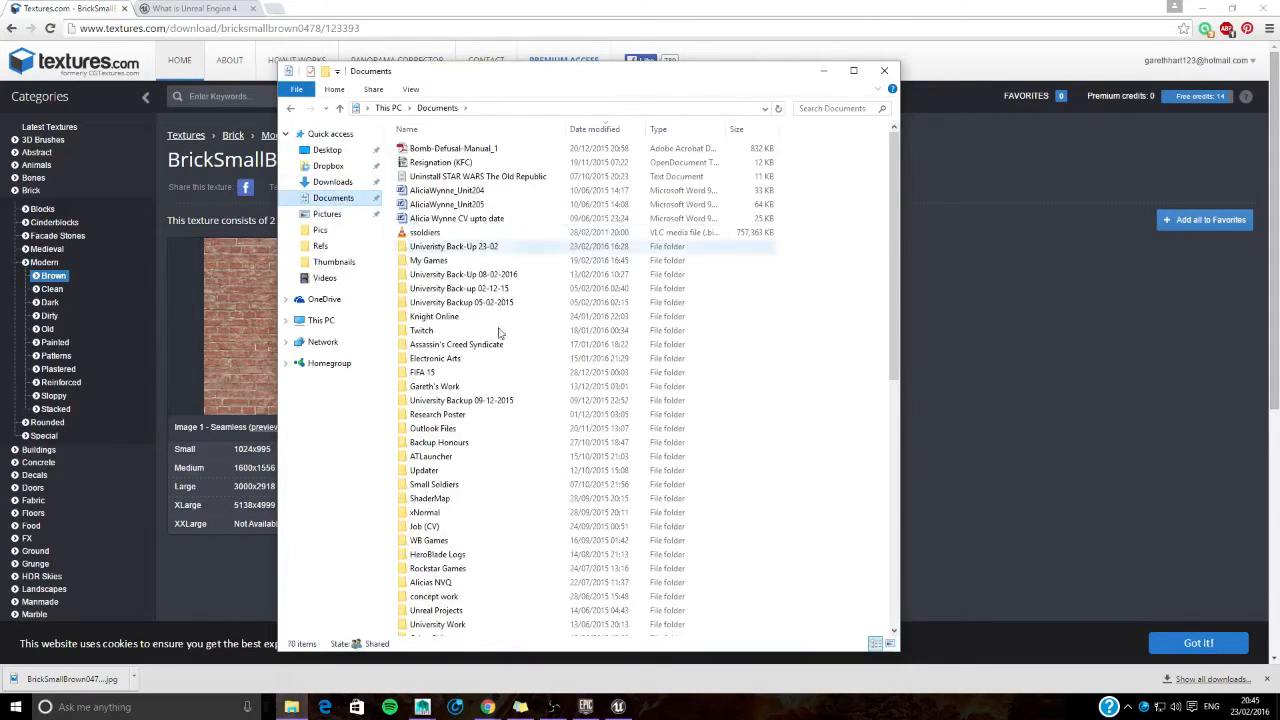
pyautogui.doubleClick(516, 248)
pyautogui.doubleClick(453, 148)
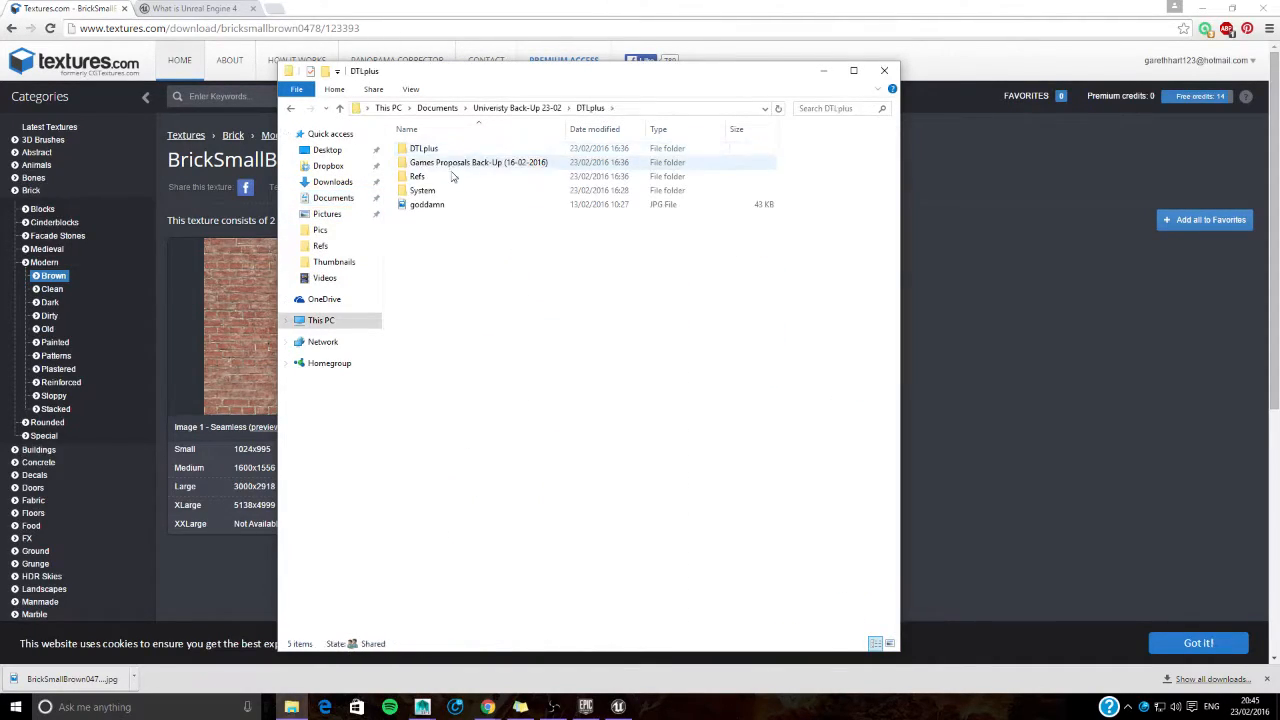
pyautogui.doubleClick(455, 150)
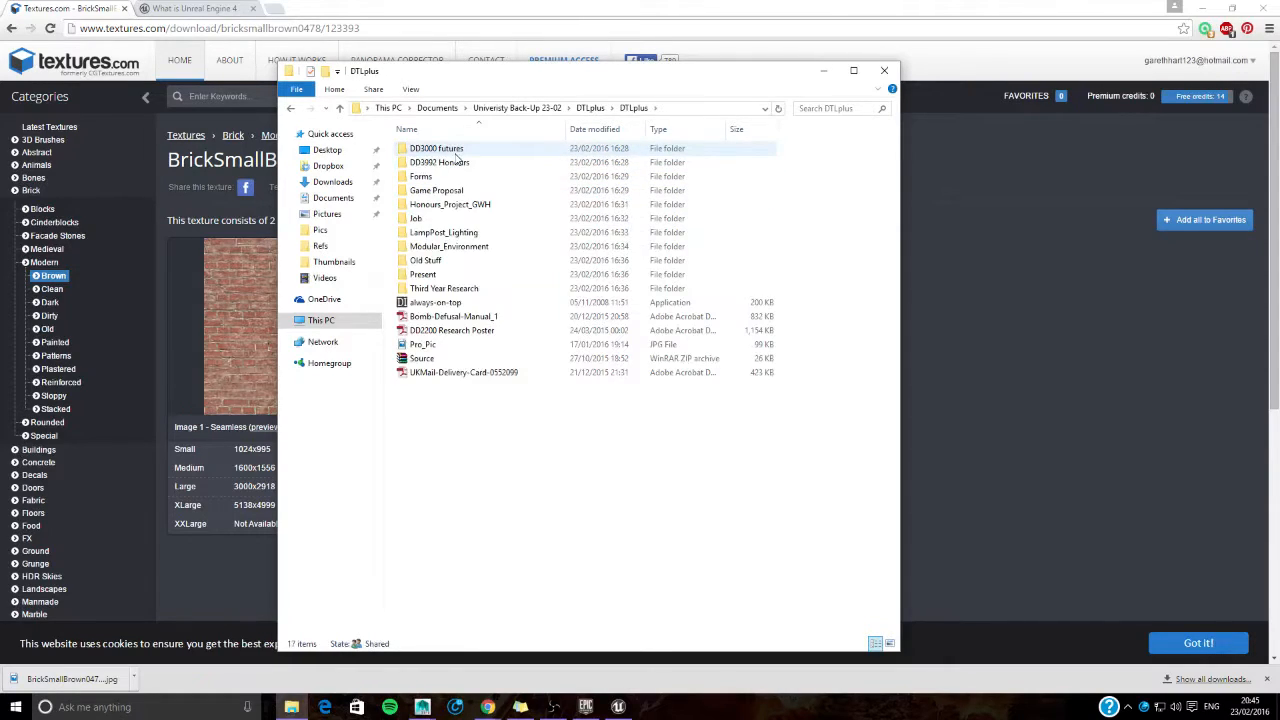
pyautogui.doubleClick(455, 162)
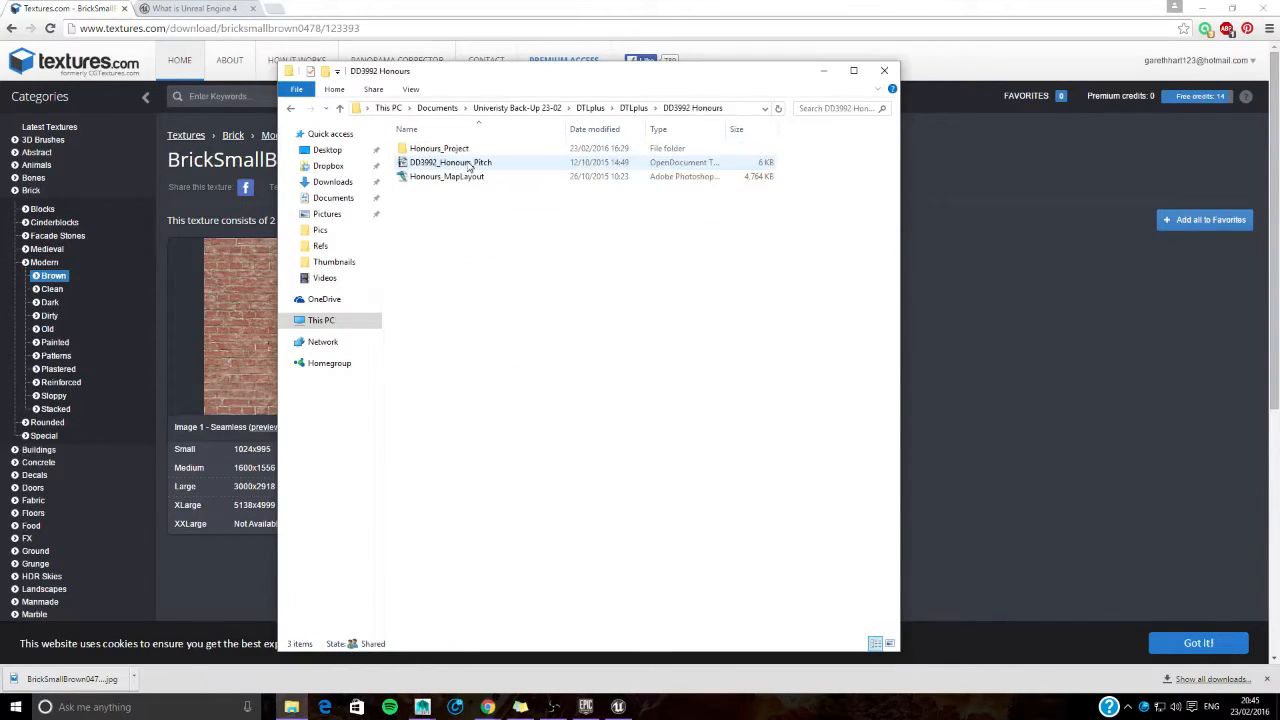
pyautogui.doubleClick(445, 148)
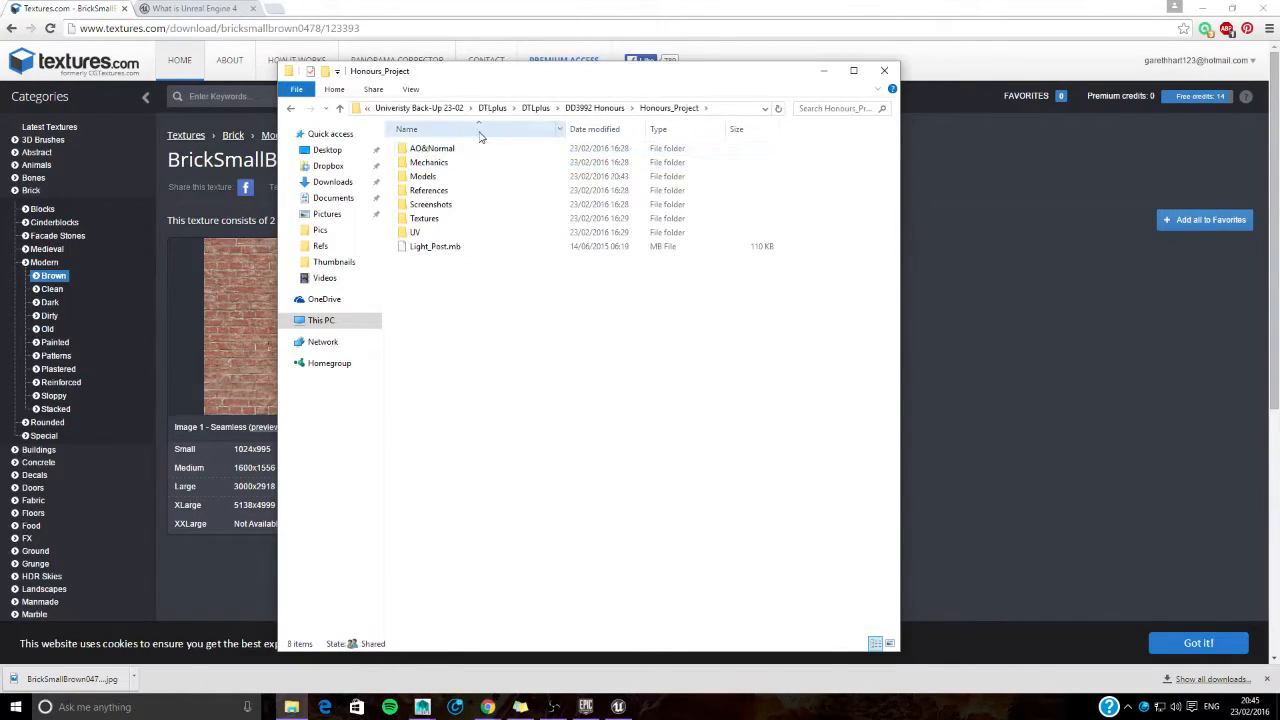
pyautogui.doubleClick(466, 218)
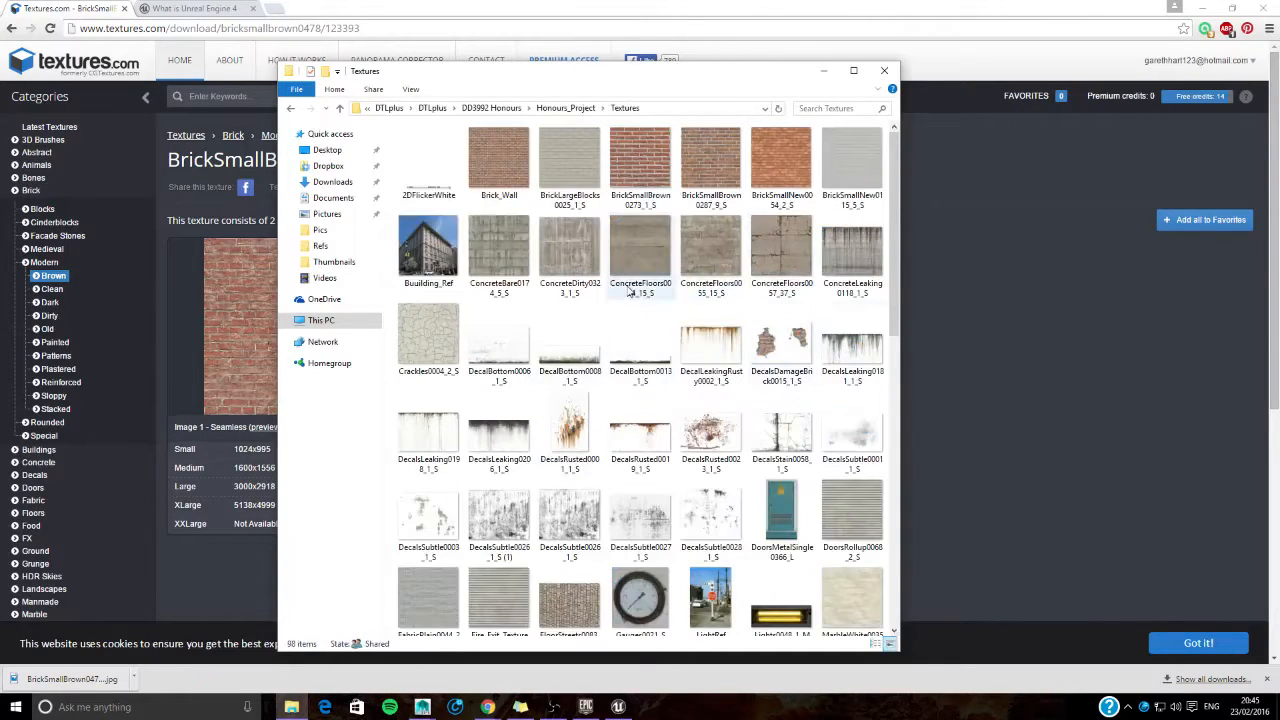
pyautogui.hotkey('ctrl', 'v')
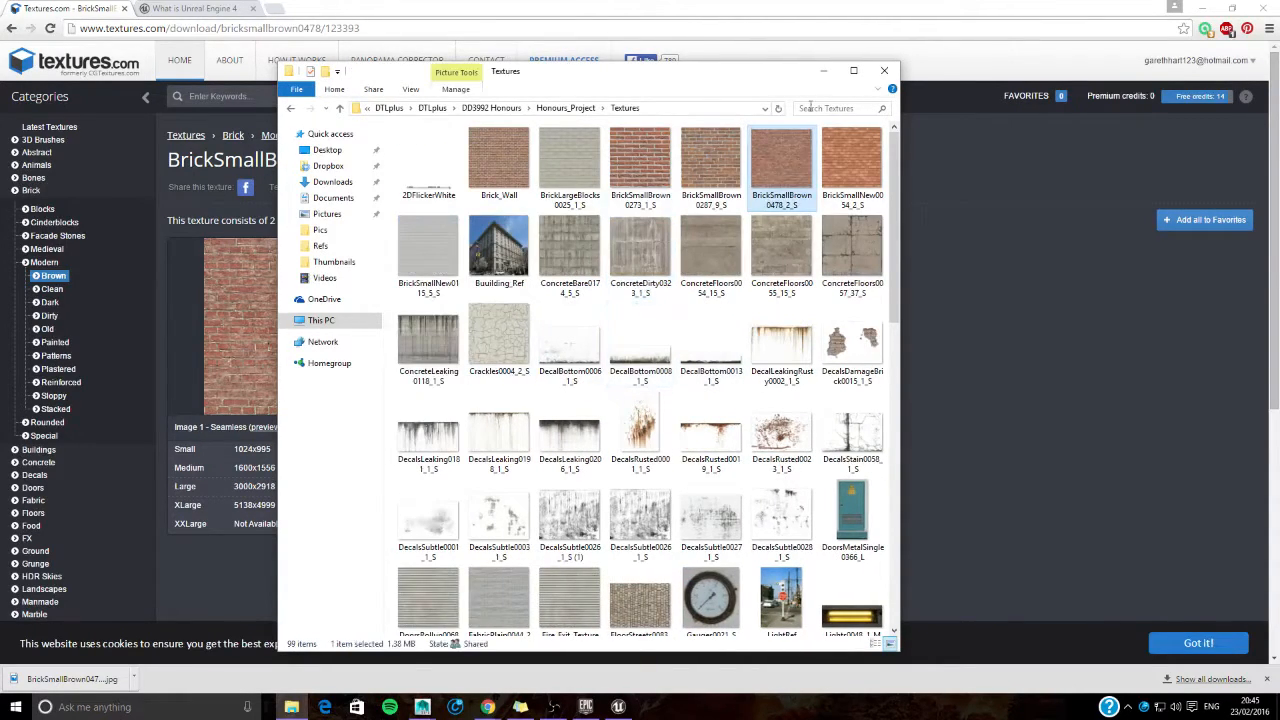
pyautogui.click(824, 75)
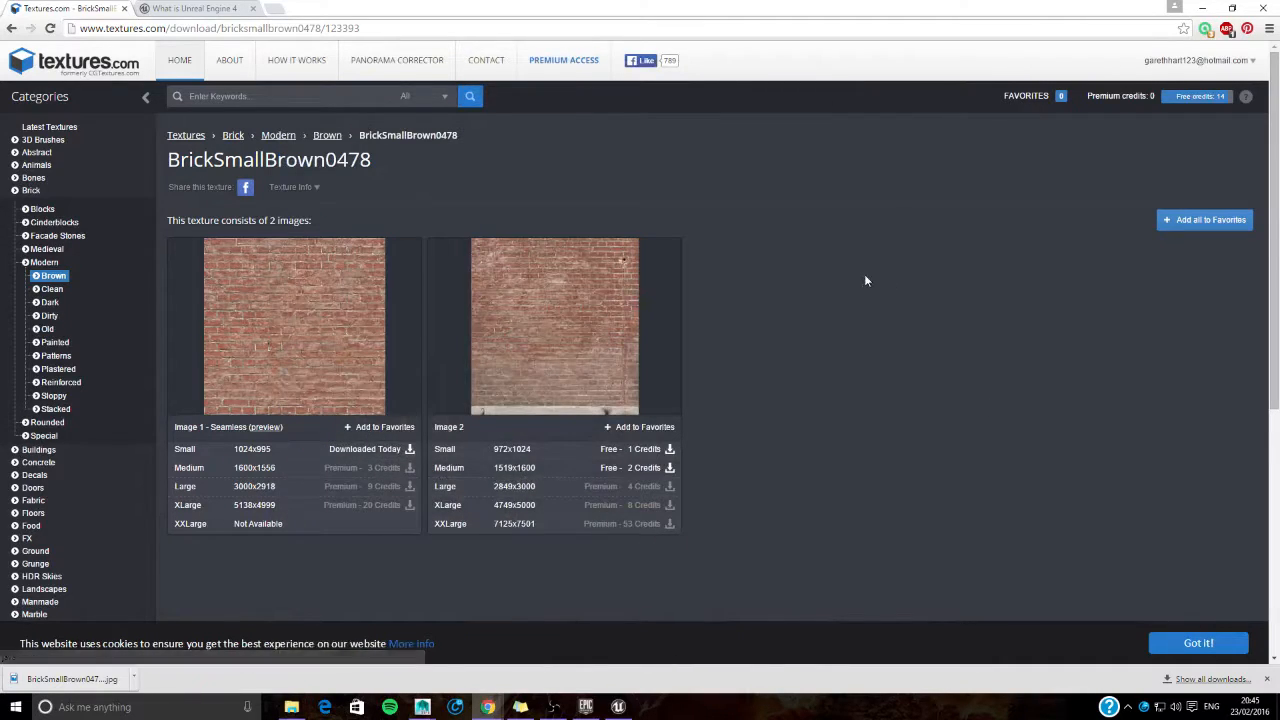
# - Return to the Textures.com home page and browse the Bunker Wall textures in the Concrete category
pyautogui.hotkey('alt', 'Left')
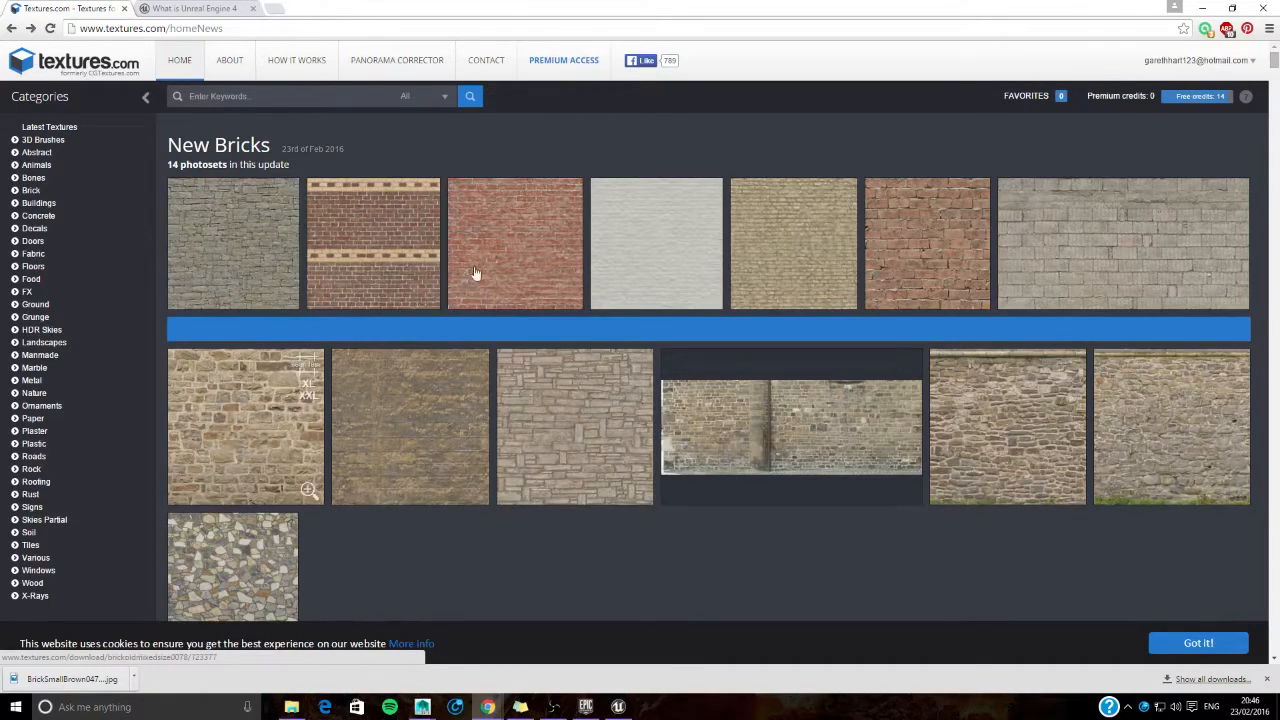
pyautogui.hotkey('alt', 'Left')
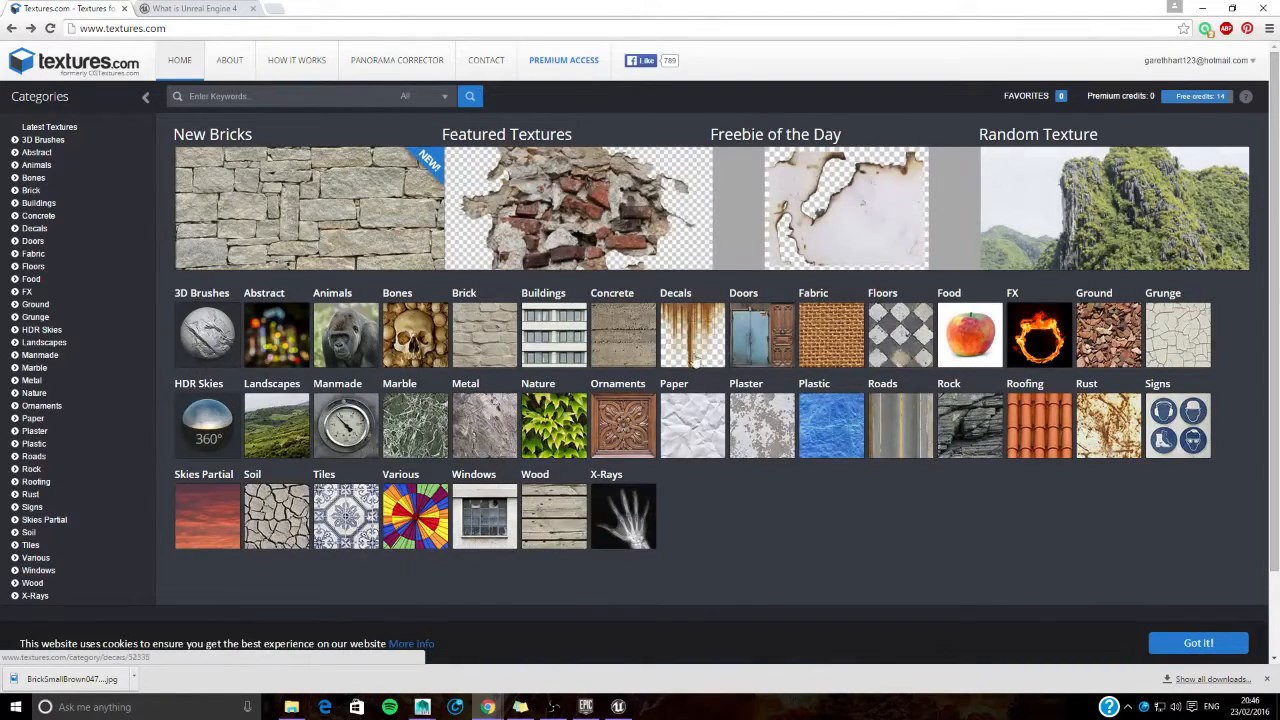
pyautogui.click(623, 330)
pyautogui.click(546, 270)
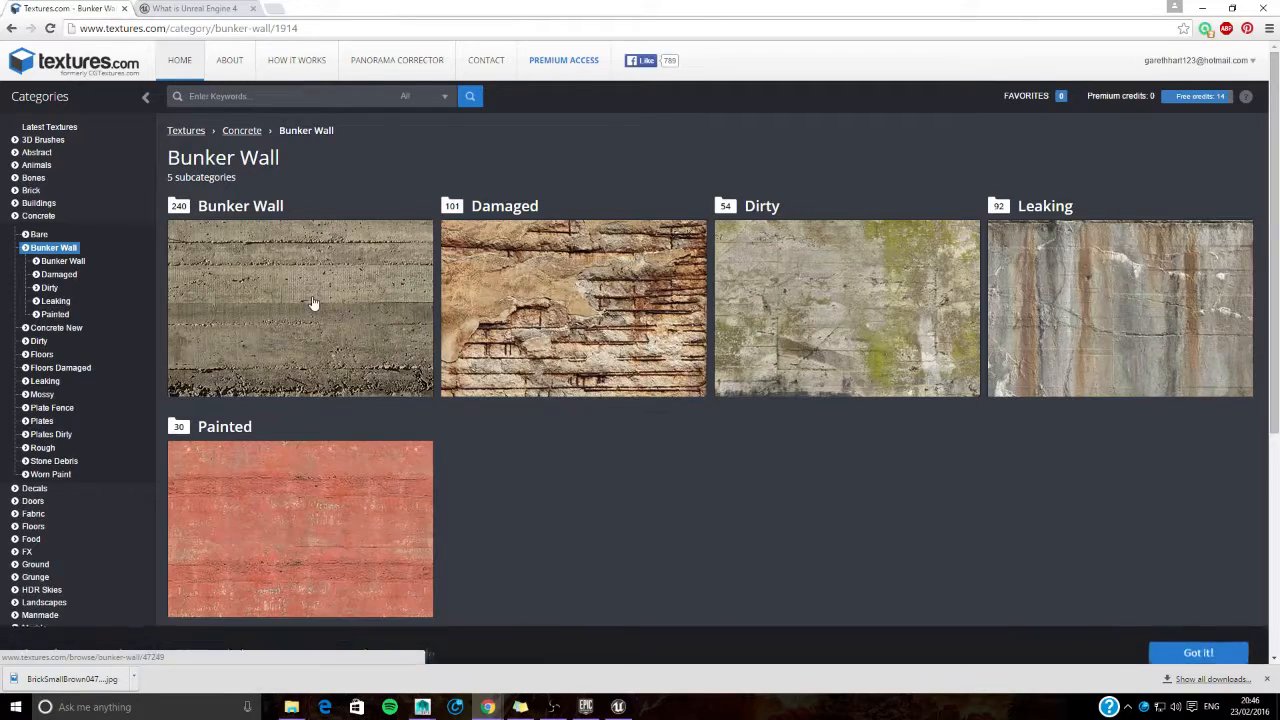
pyautogui.click(312, 300)
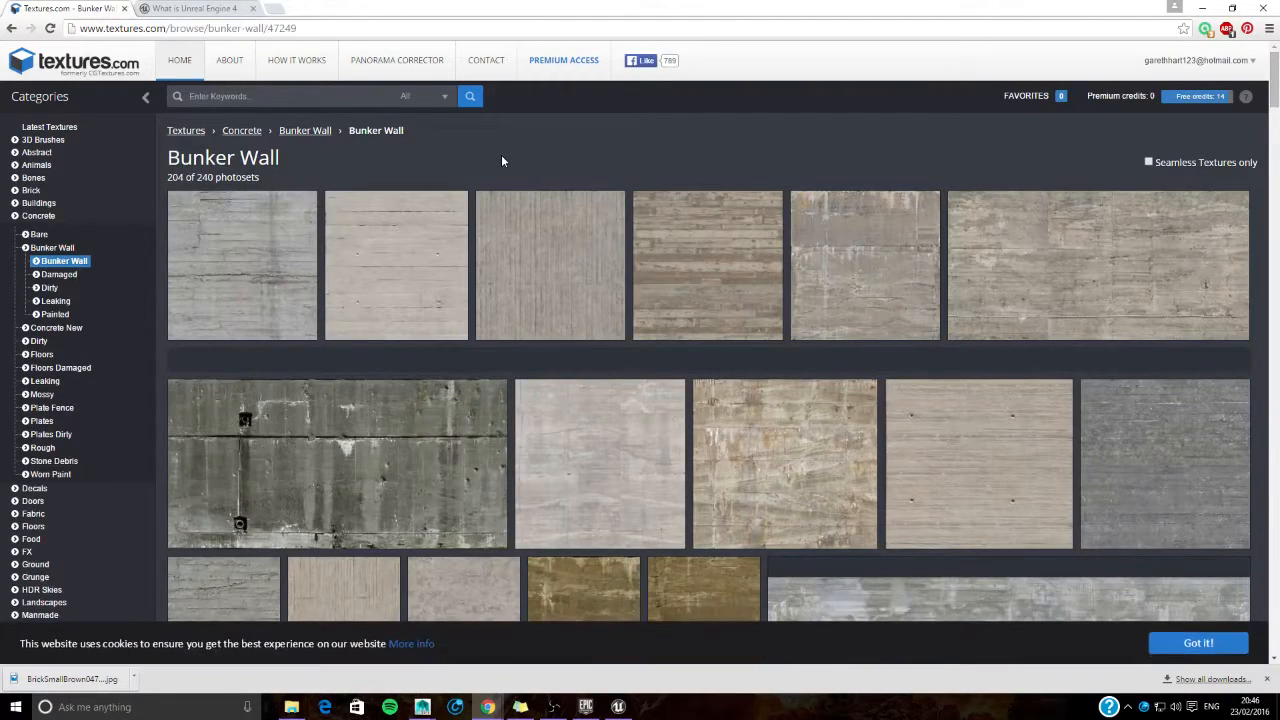
pyautogui.scroll(-2, 538, 357)
pyautogui.scroll(2, 538, 357)
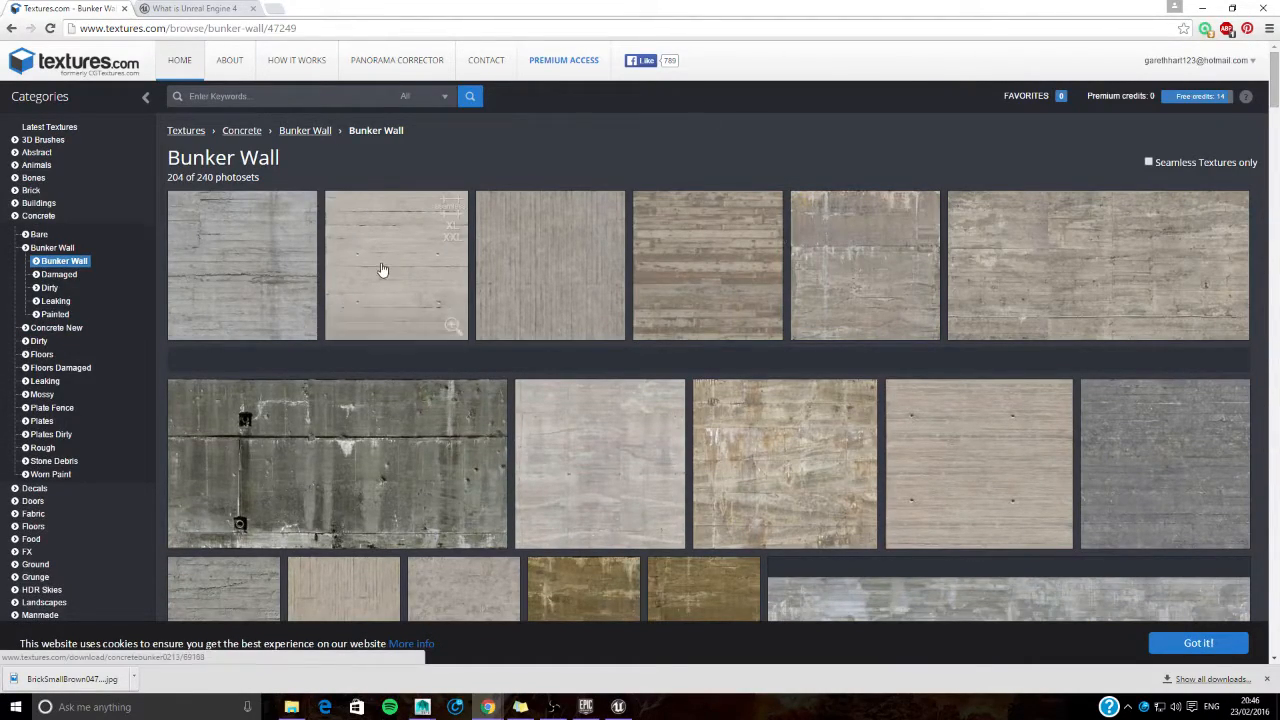
# - Download the small seamless image of the ConcreteBunker0212 texture and show the downloaded file in its folder
pyautogui.click(380, 270)
pyautogui.click(251, 449)
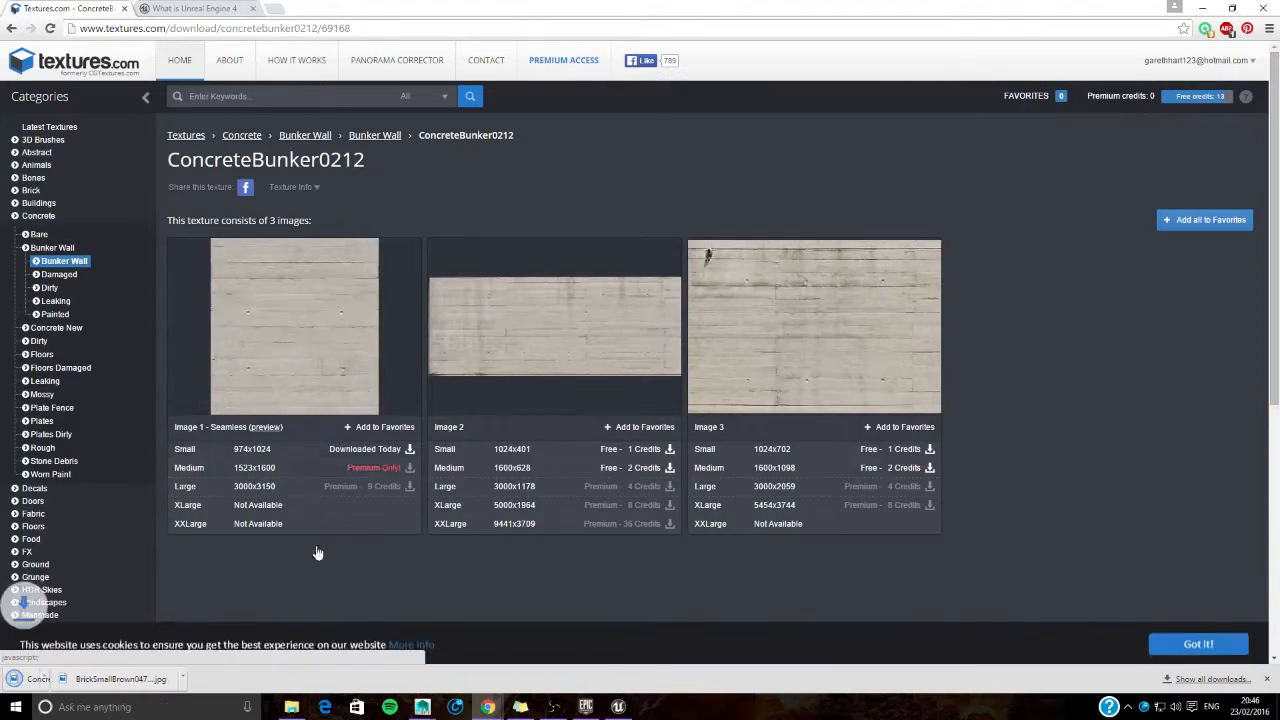
pyautogui.click(136, 679)
pyautogui.click(165, 634)
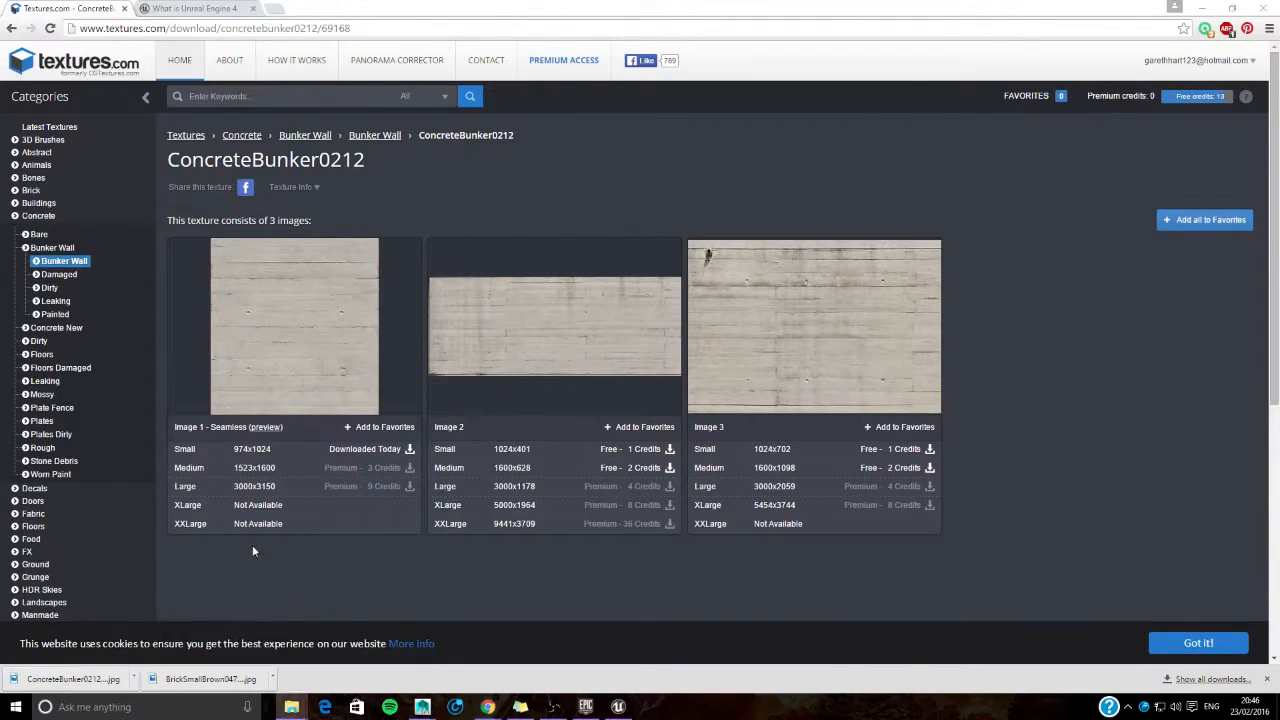
# - Copy the ConcreteBunker0212_1_S image into the already open Textures folder of Honours_Project, and close both file windows
pyautogui.rightClick(531, 607)
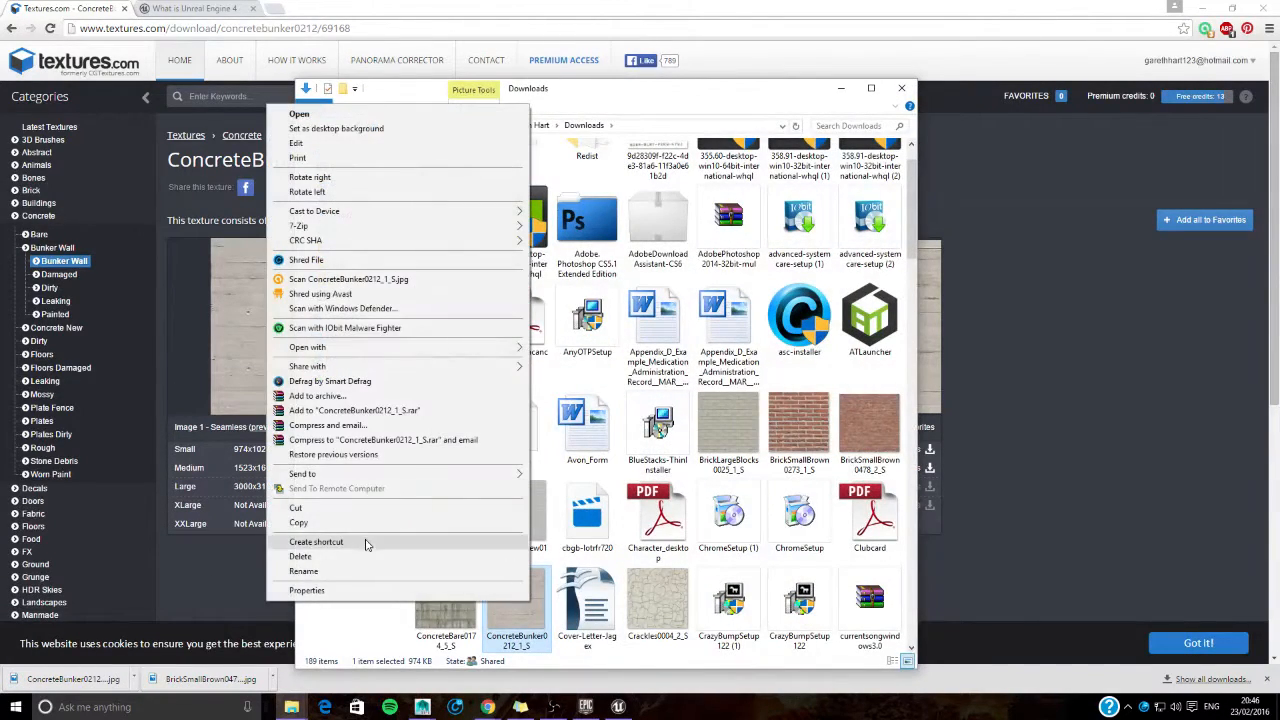
pyautogui.click(366, 514)
pyautogui.click(286, 711)
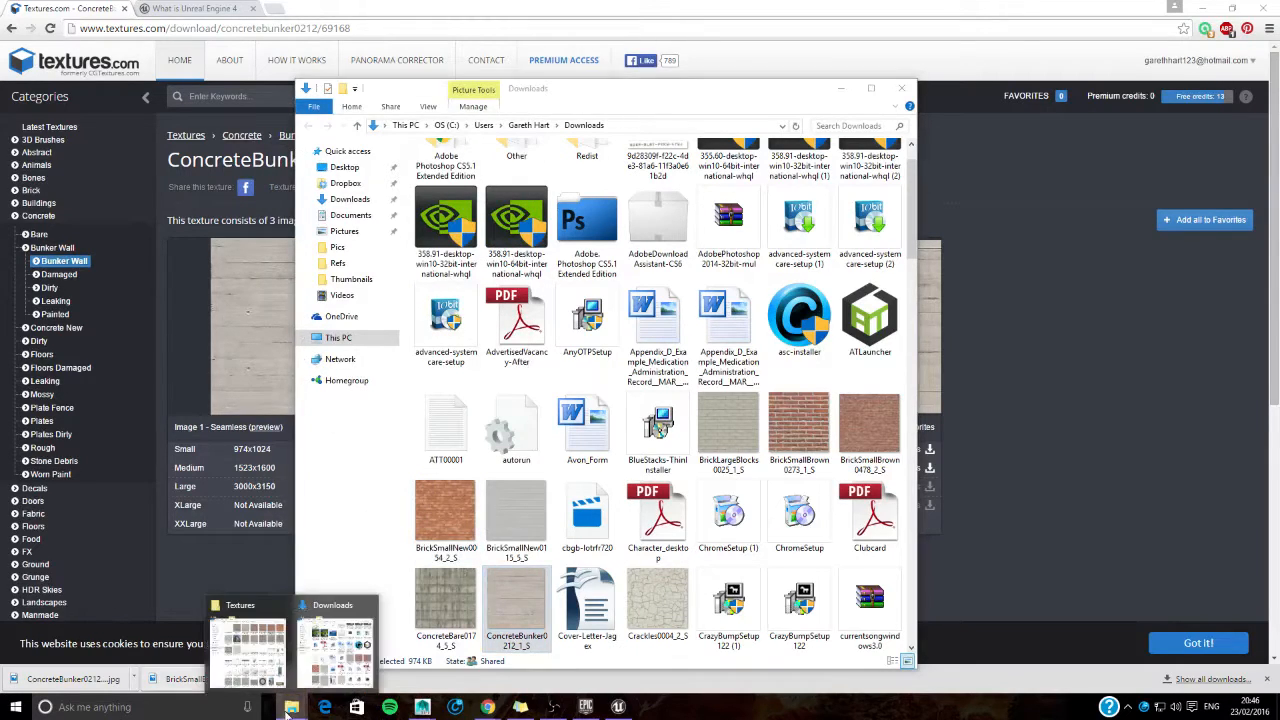
pyautogui.click(266, 632)
pyautogui.hotkey('ctrl', 'v')
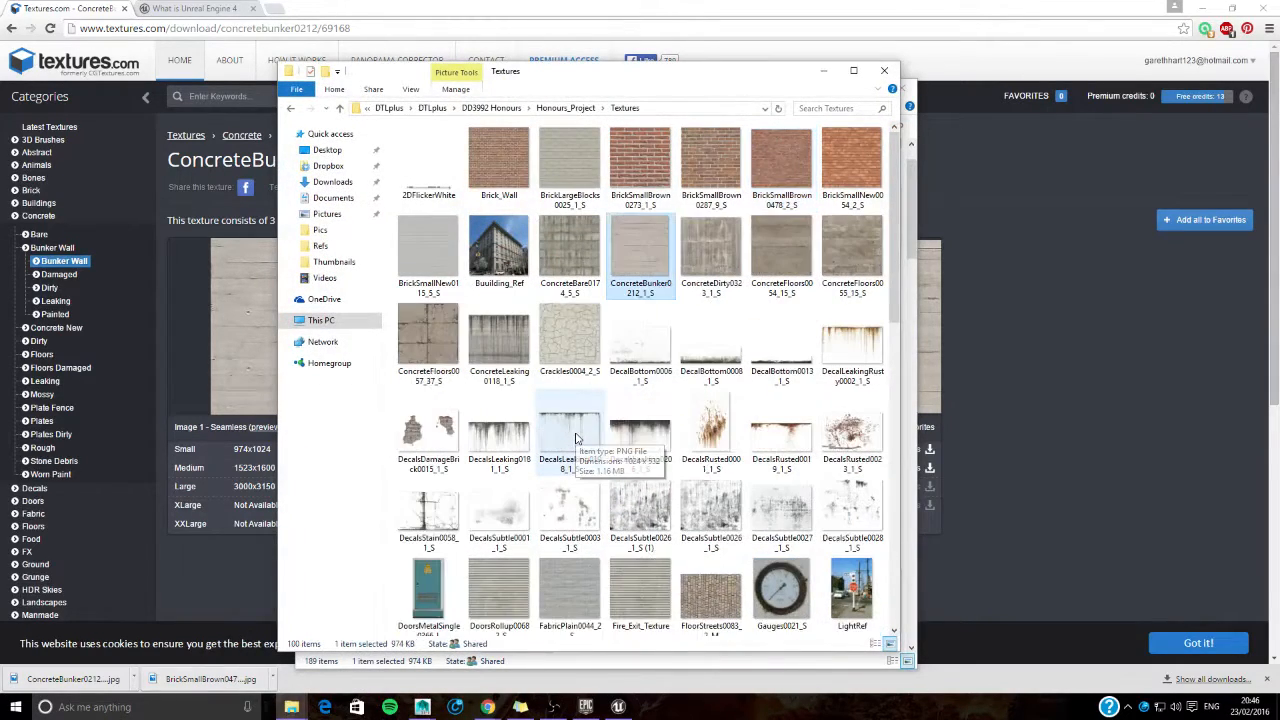
pyautogui.click(884, 70)
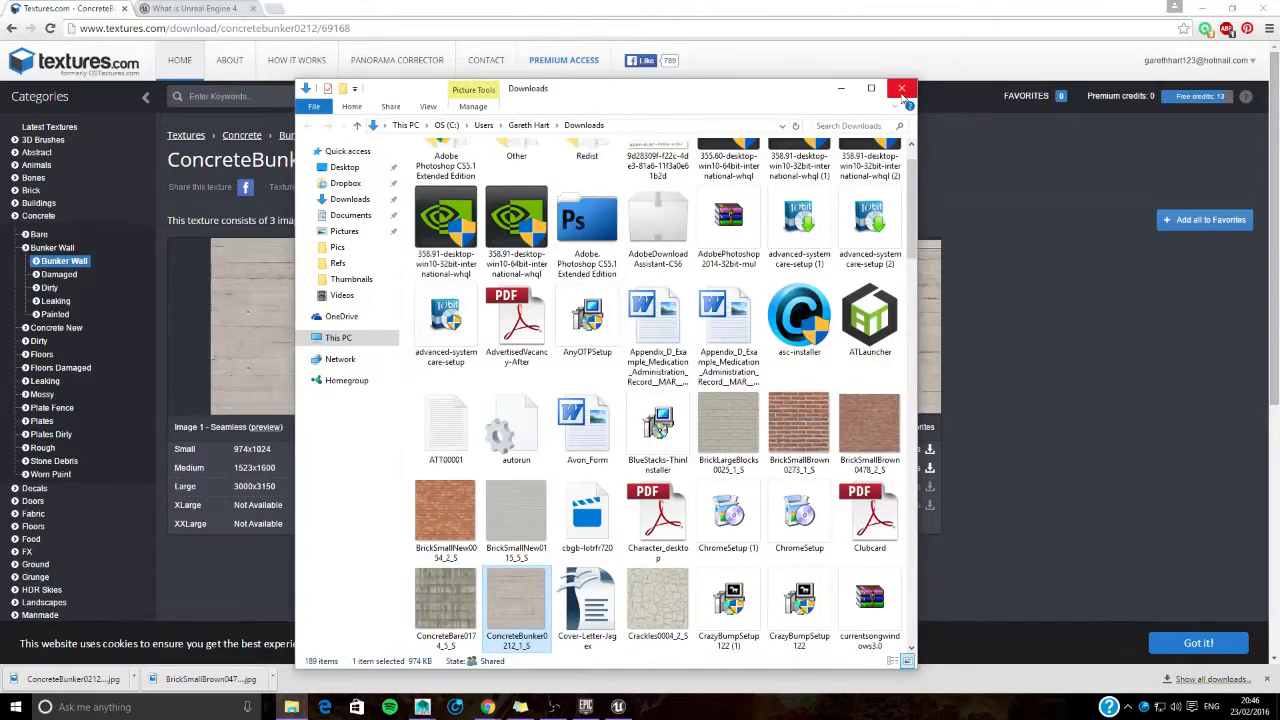
pyautogui.click(906, 77)
# - Leave the concrete texture for the Buildings category, and search all textures for "wood"
pyautogui.hotkey('alt', 'Left')
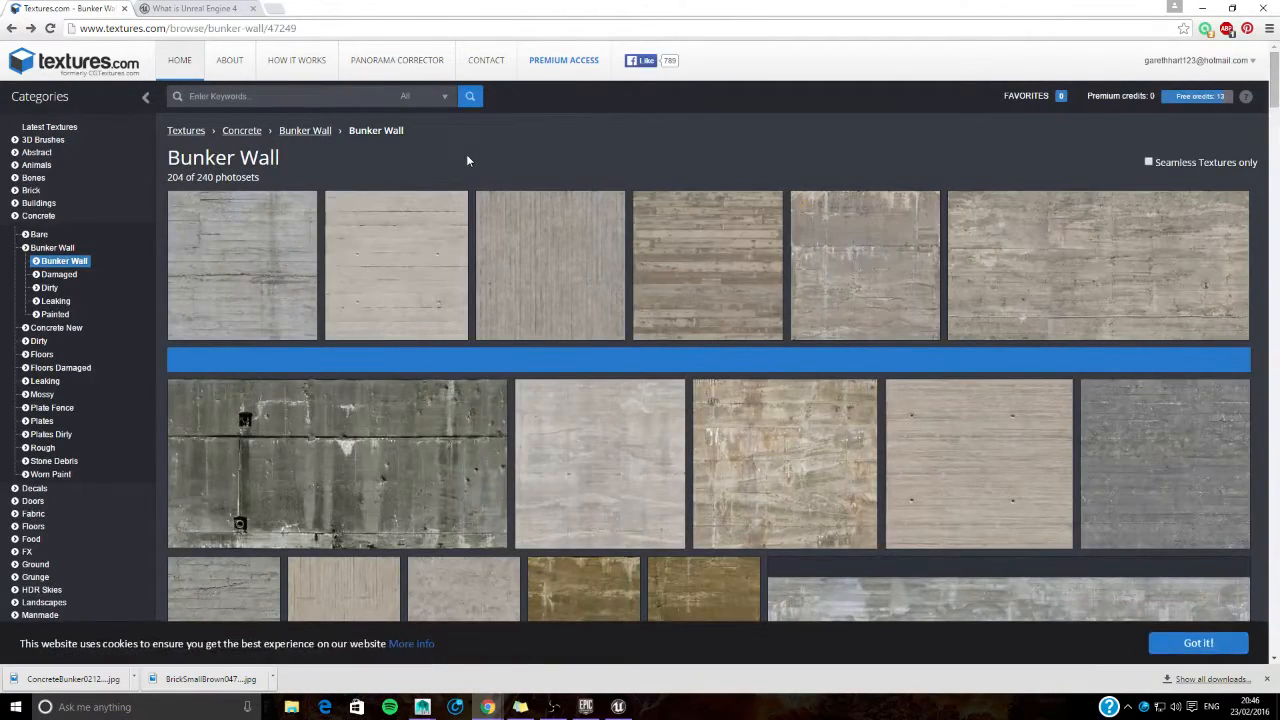
pyautogui.click(38, 203)
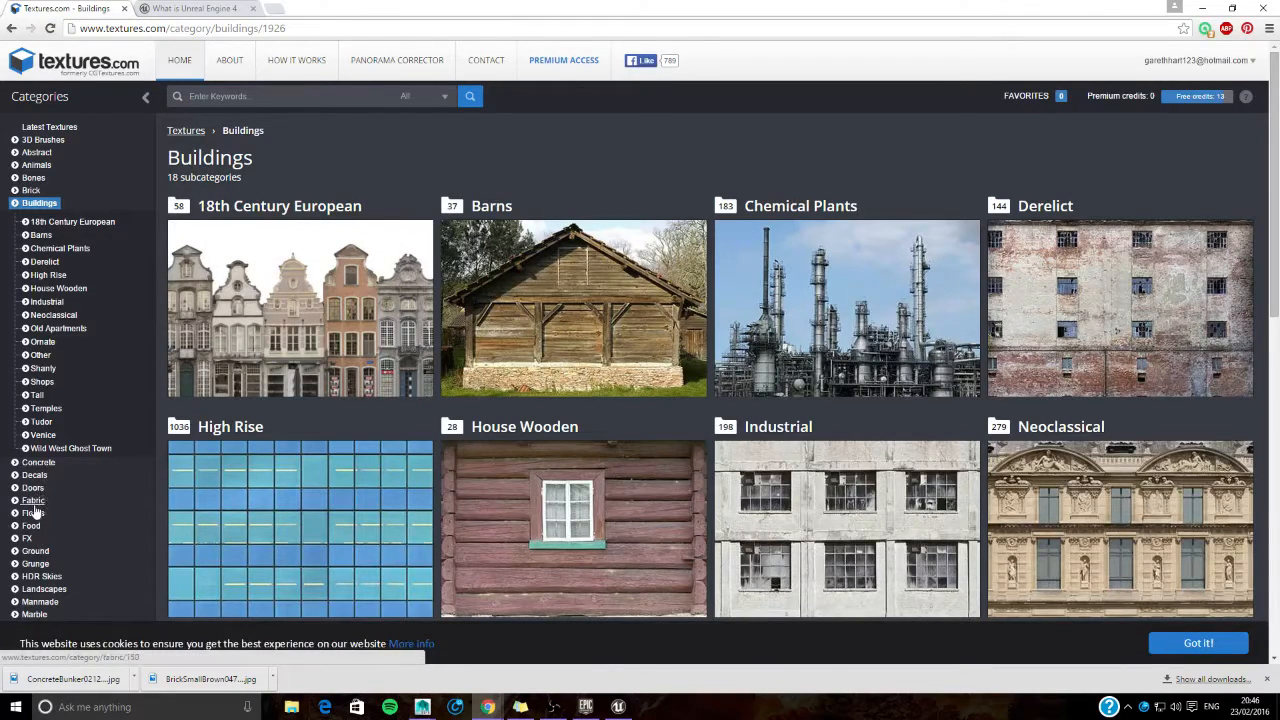
pyautogui.click(222, 100)
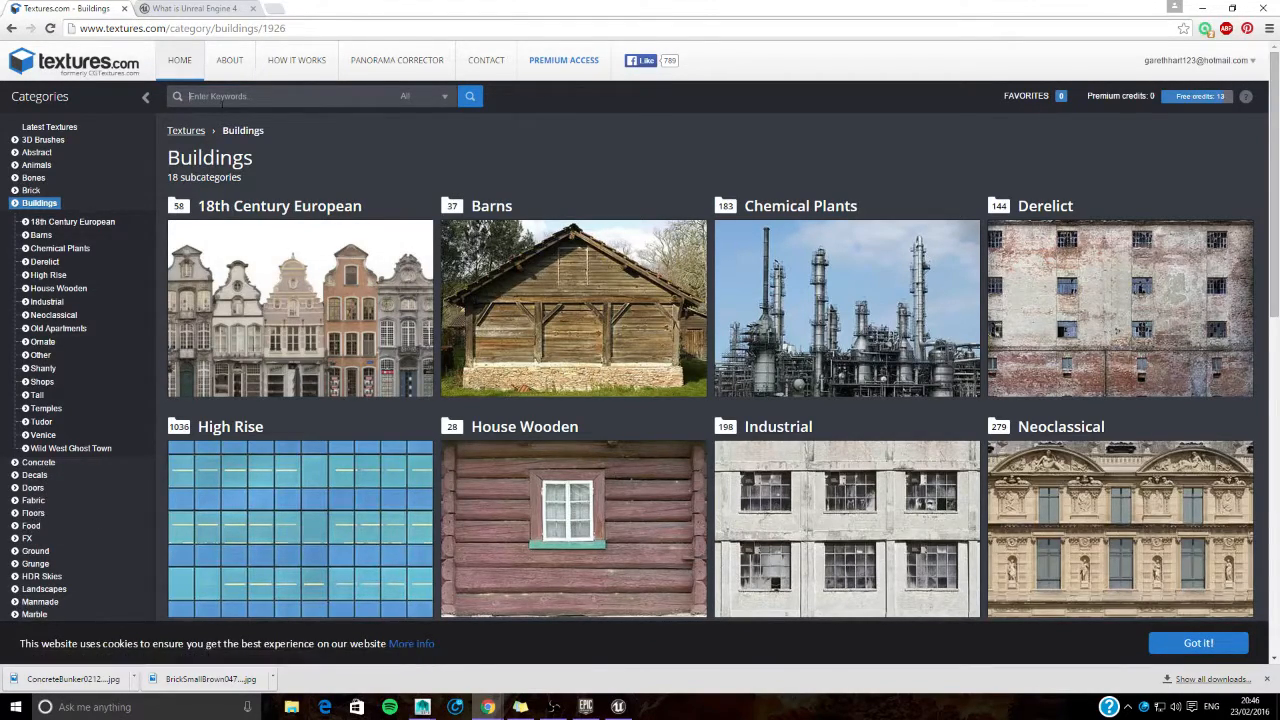
pyautogui.write('wood')
pyautogui.press('Return')
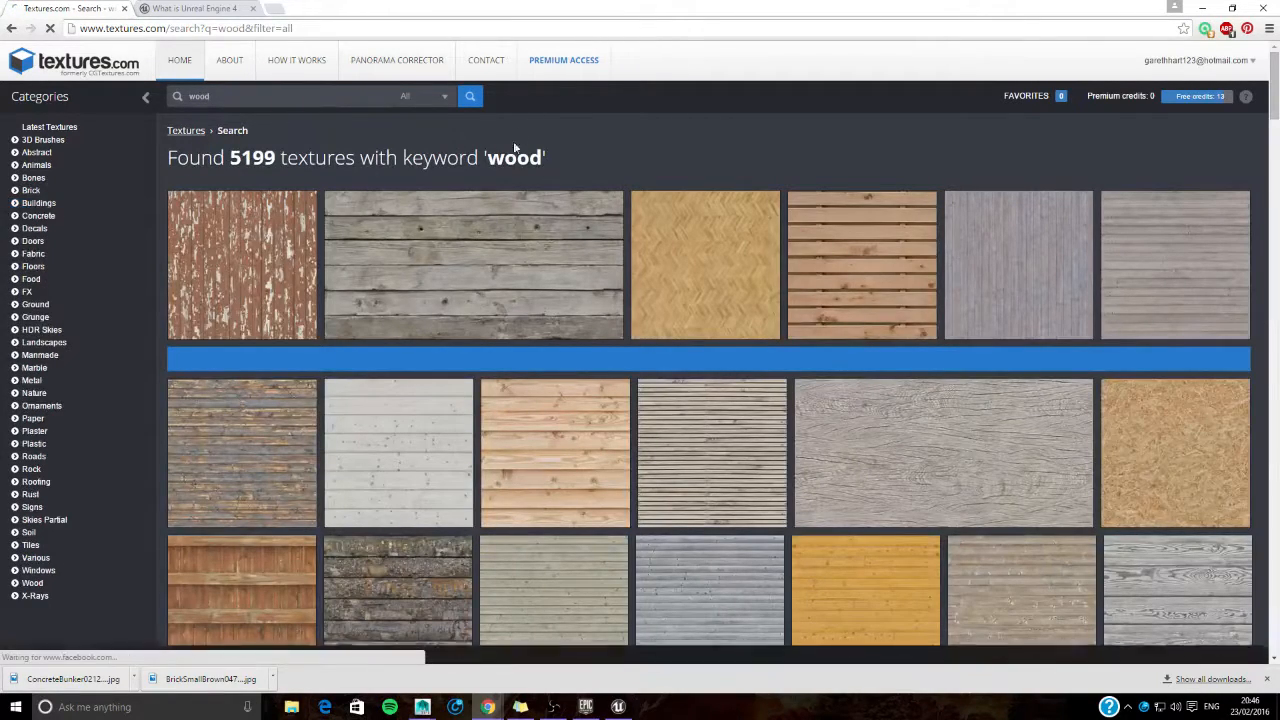
# - Open the brown WoodPlanksOld0151 texture from the wood results and download its small 1024x512 seamless image
pyautogui.scroll(-1, 588, 420)
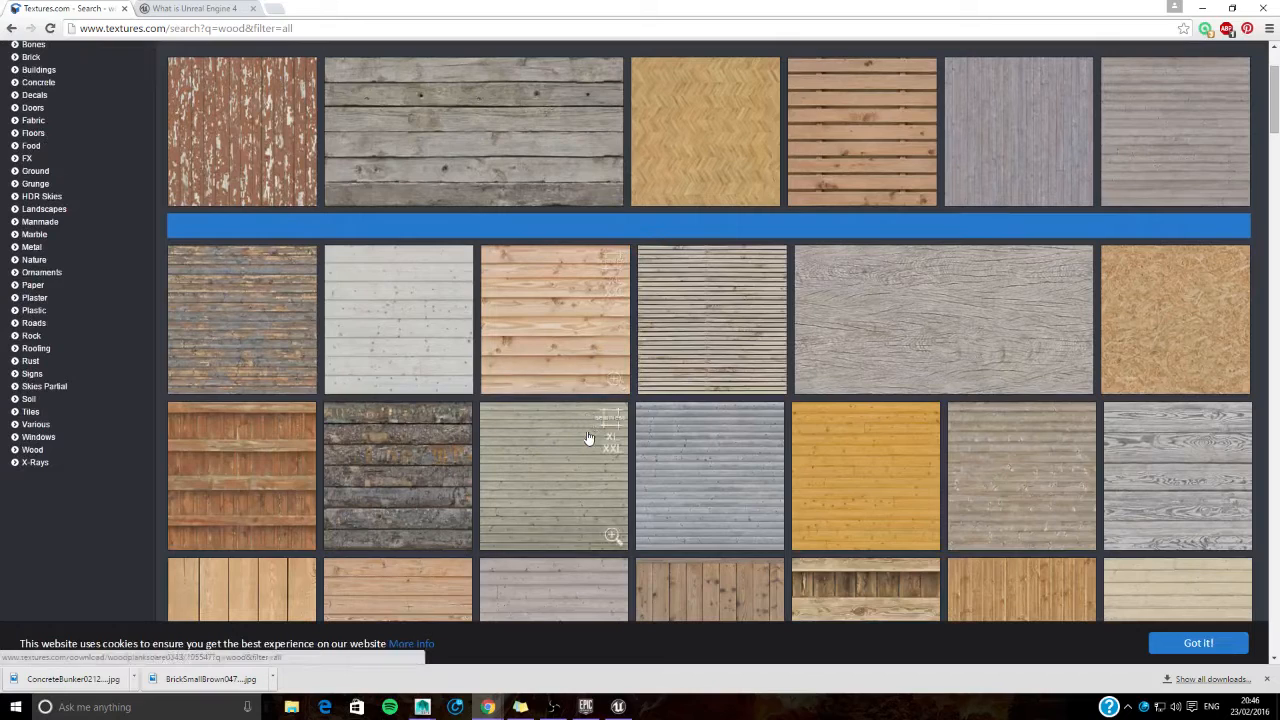
pyautogui.scroll(-5, 588, 437)
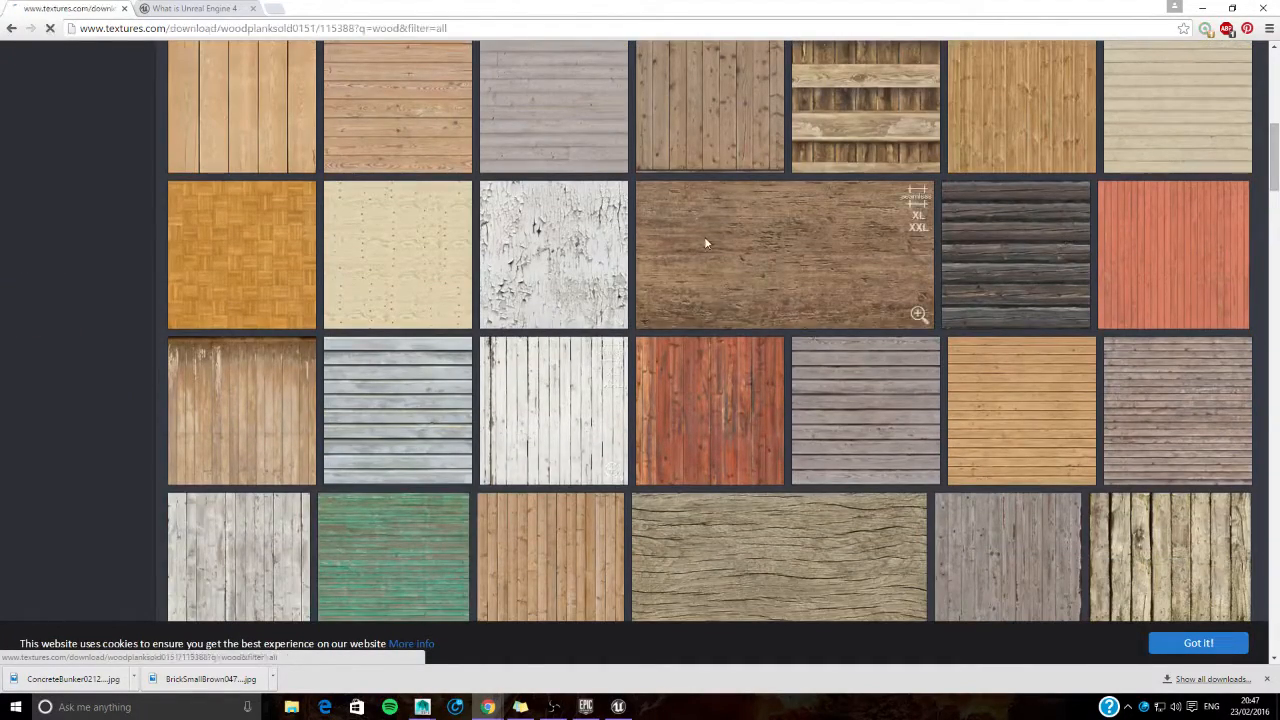
pyautogui.click(706, 243)
pyautogui.click(237, 449)
# - Show the downloaded wood texture in its folder and copy the WoodPlanksOld0151_18_S image
pyautogui.click(133, 679)
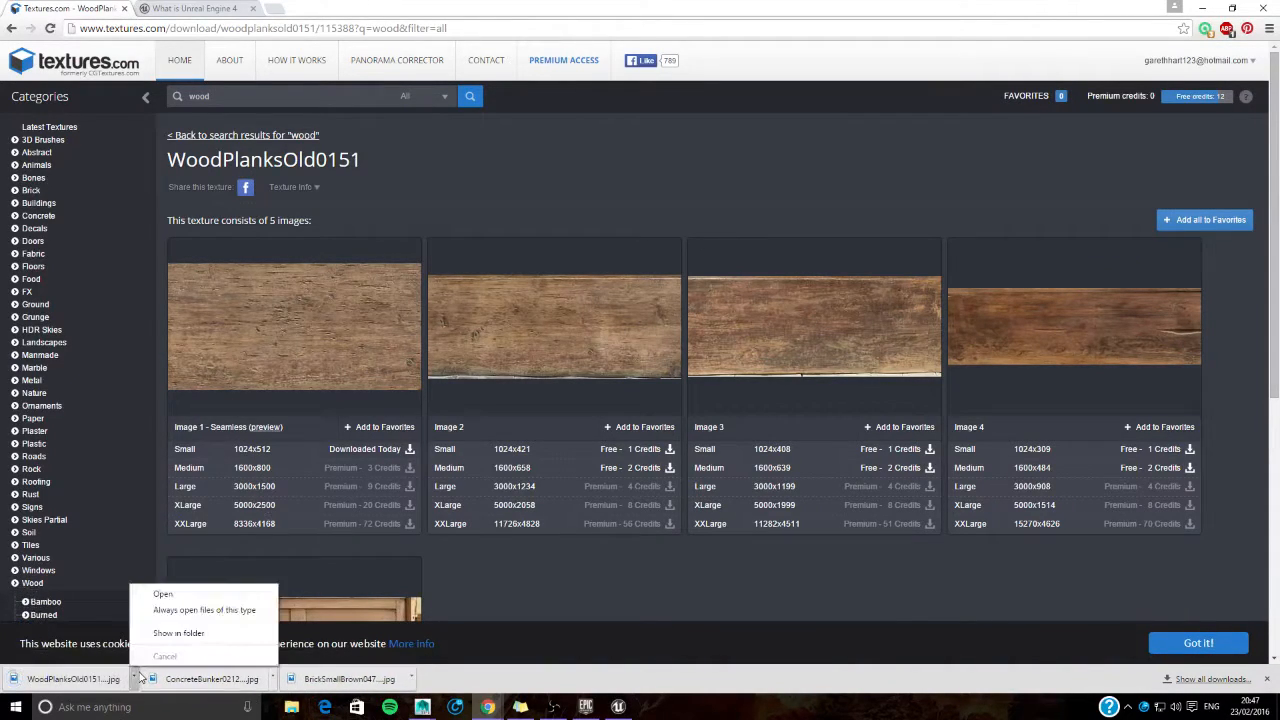
pyautogui.click(175, 636)
pyautogui.rightClick(564, 572)
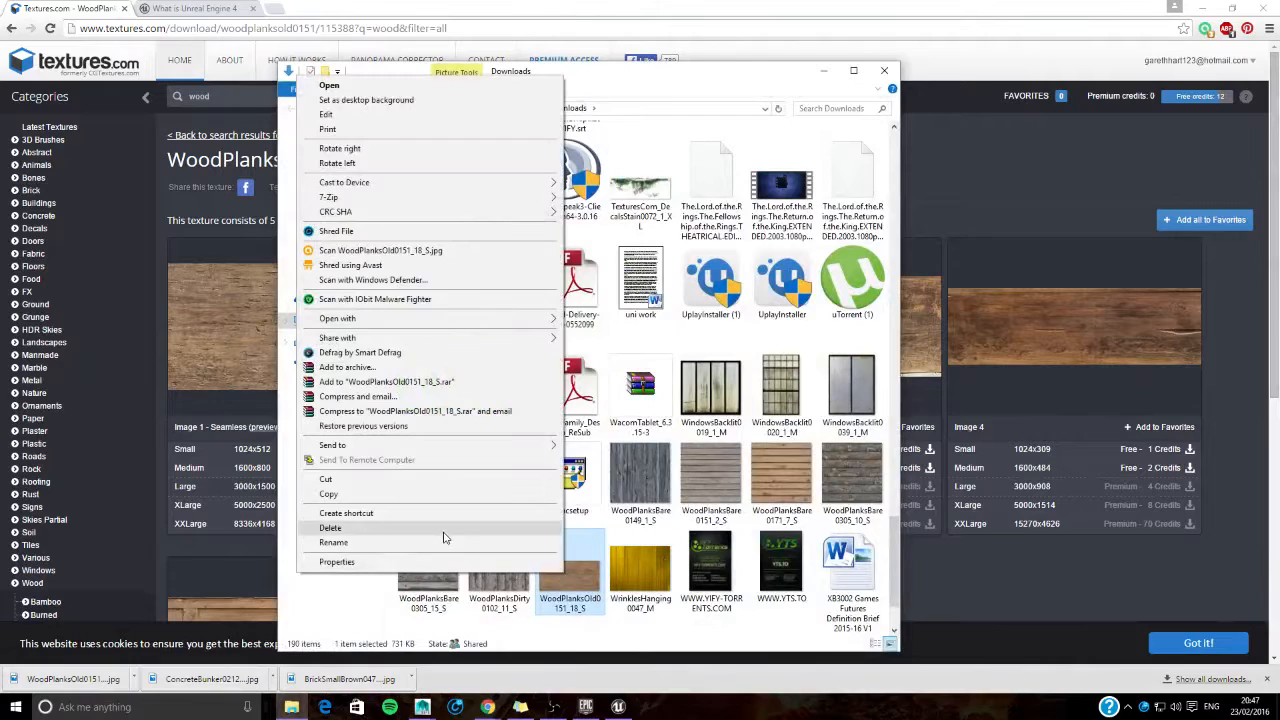
pyautogui.click(447, 494)
# - Paste the wood image into the Textures folder of Honours_Project within the Univeristy Back-Up 23-02 backup, and close the file window
pyautogui.click(333, 197)
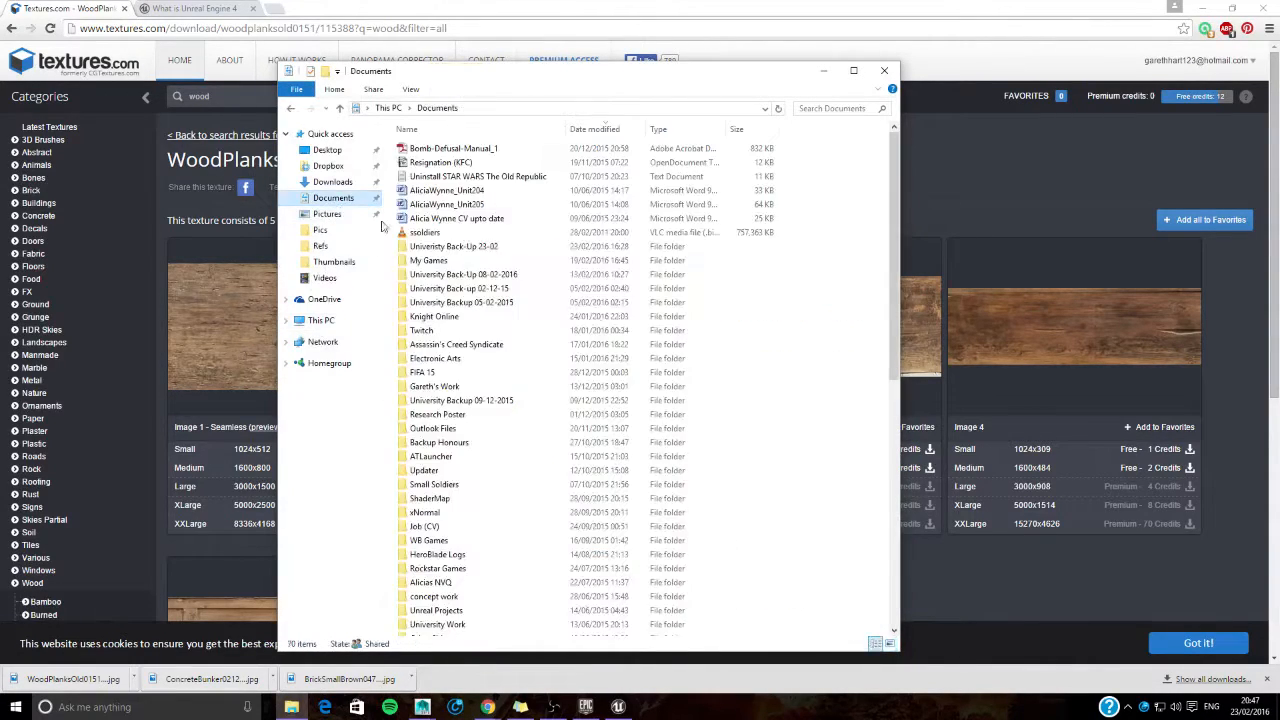
pyautogui.doubleClick(505, 249)
pyautogui.doubleClick(430, 149)
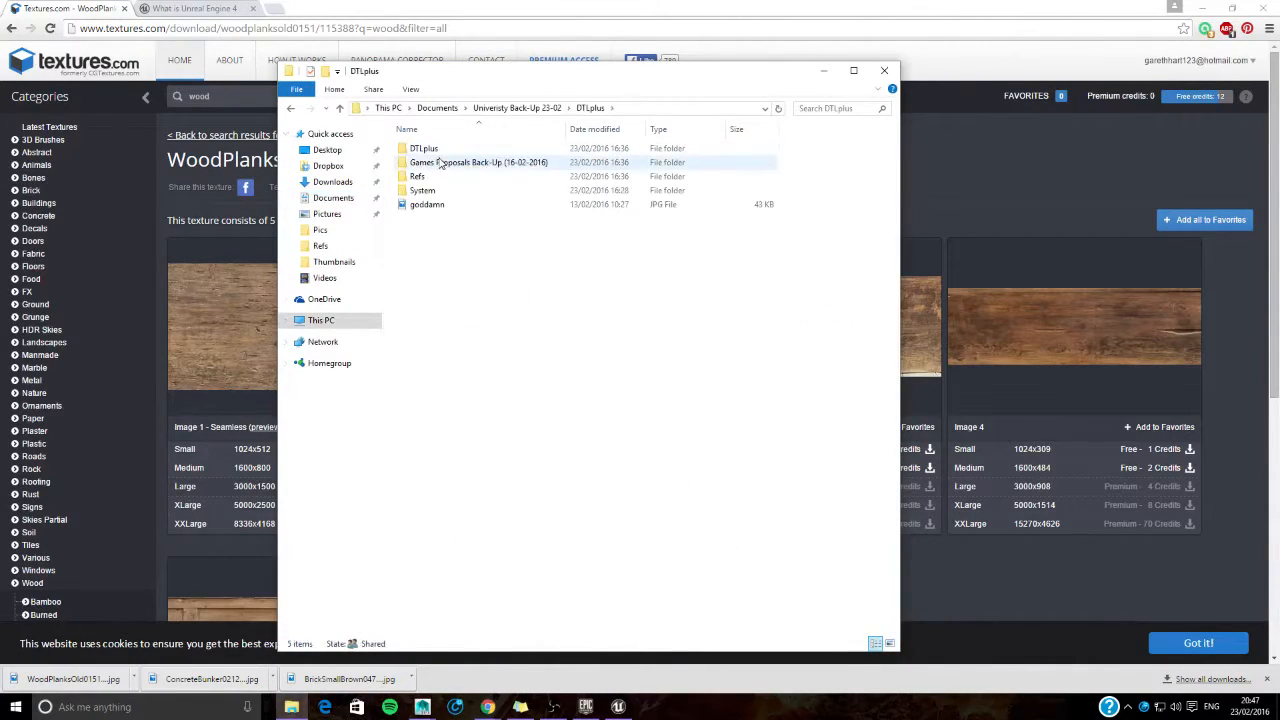
pyautogui.doubleClick(440, 149)
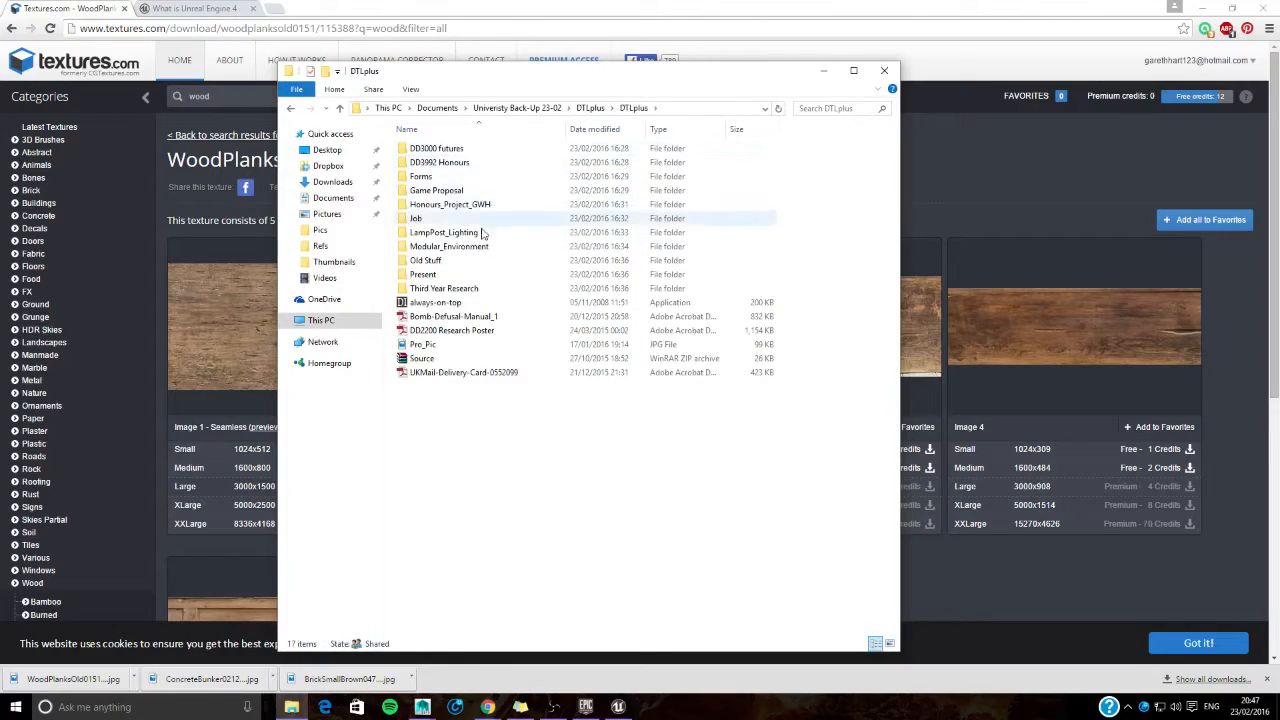
pyautogui.doubleClick(470, 162)
pyautogui.doubleClick(480, 149)
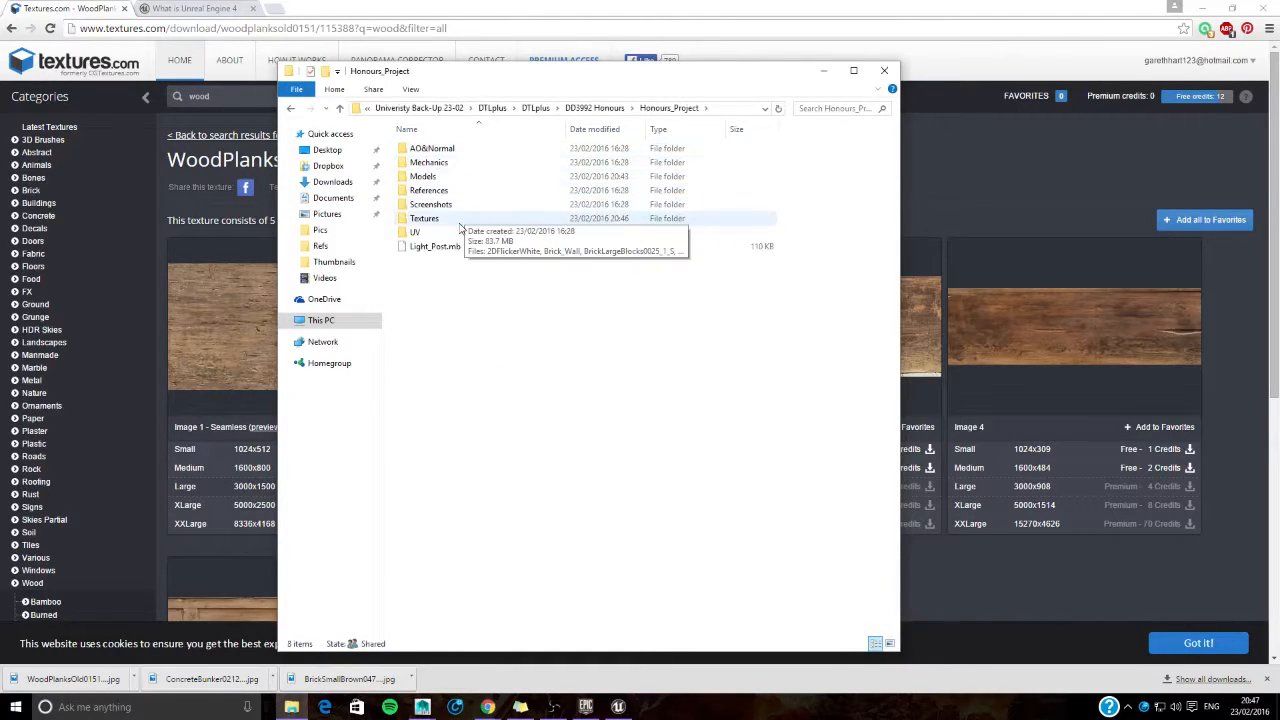
pyautogui.doubleClick(480, 218)
pyautogui.scroll(-10, 603, 333)
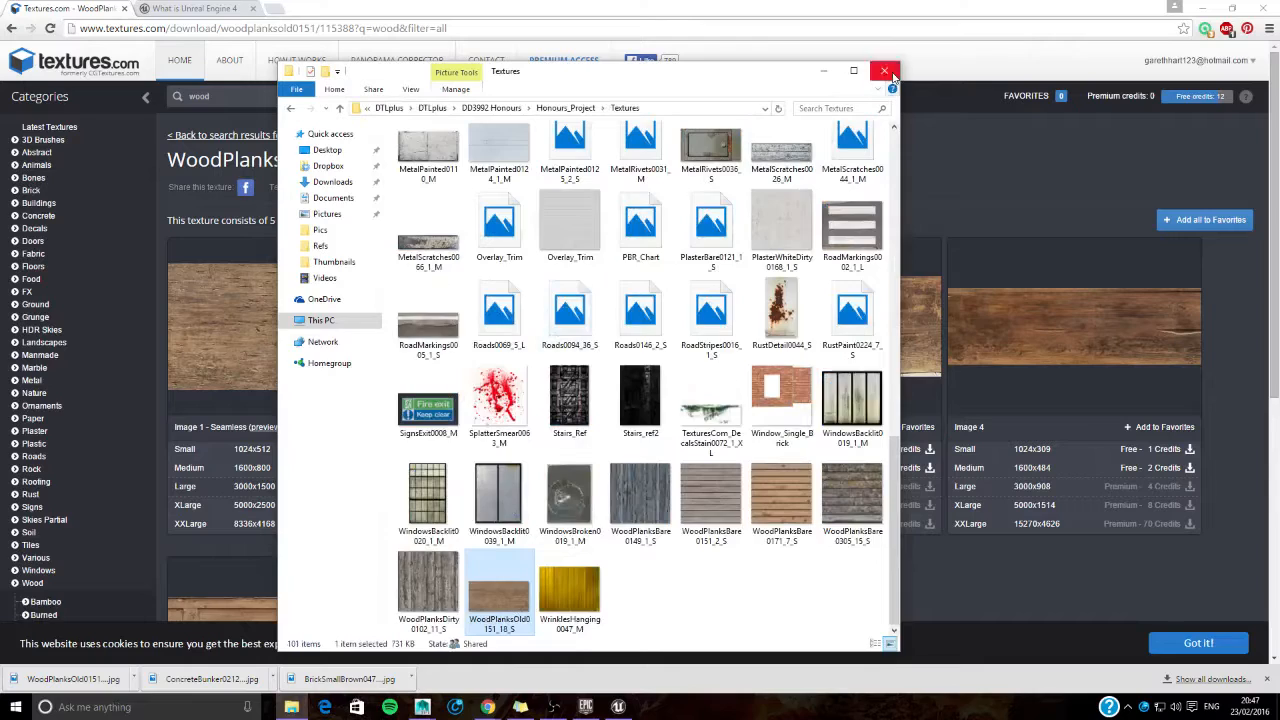
pyautogui.click(885, 71)
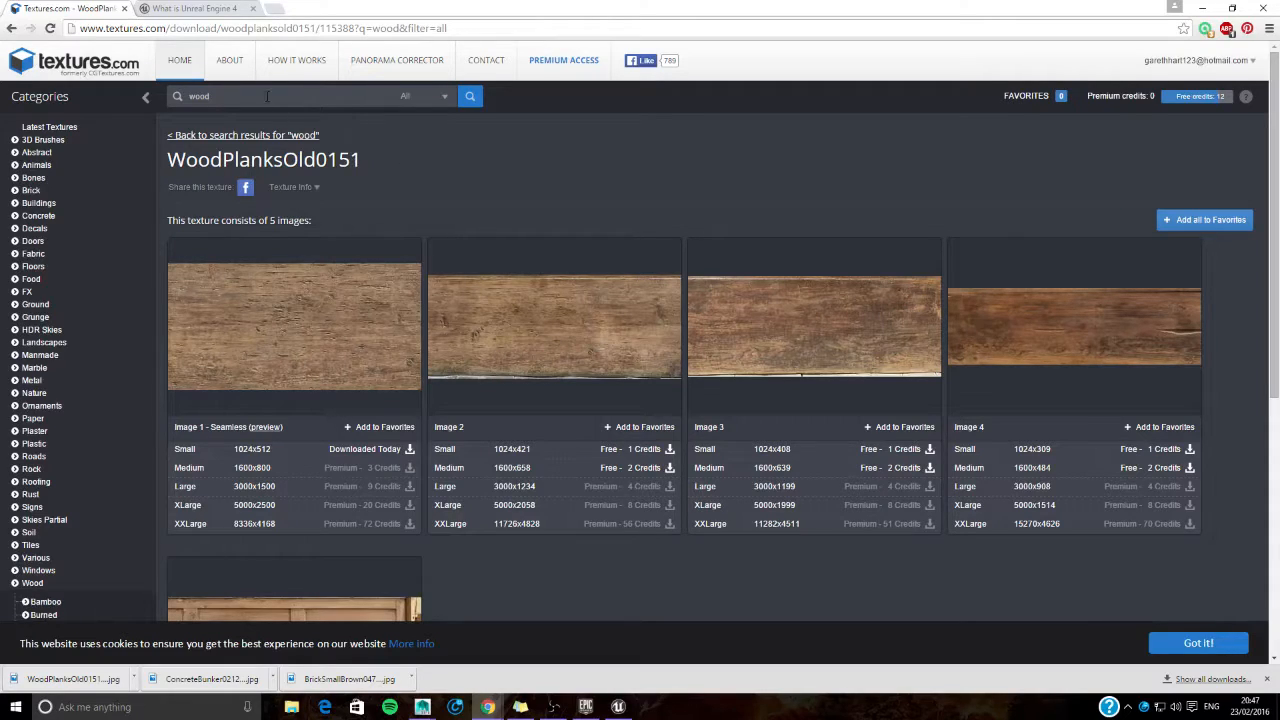
# - Search the textures for "glass" and download the medium 1600x1066 version of Image 1 from BrokenGlass0045
pyautogui.write('glass')
pyautogui.press('Return')
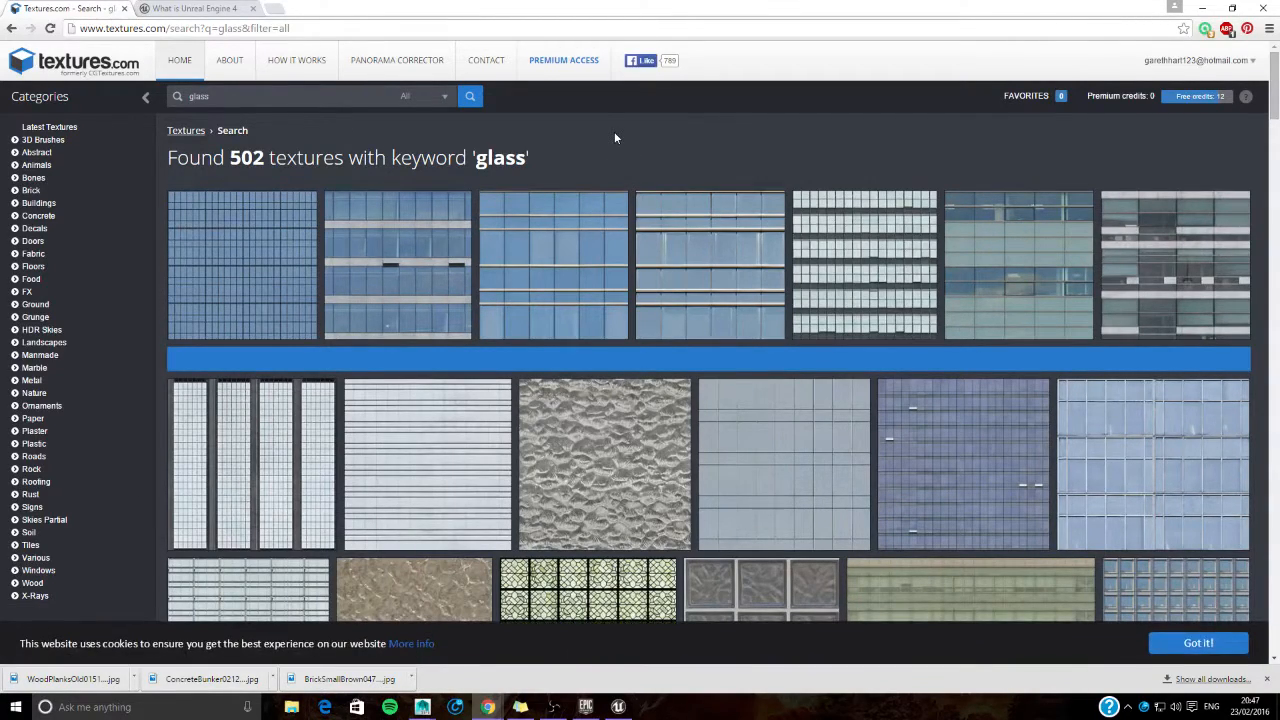
pyautogui.scroll(-2, 622, 440)
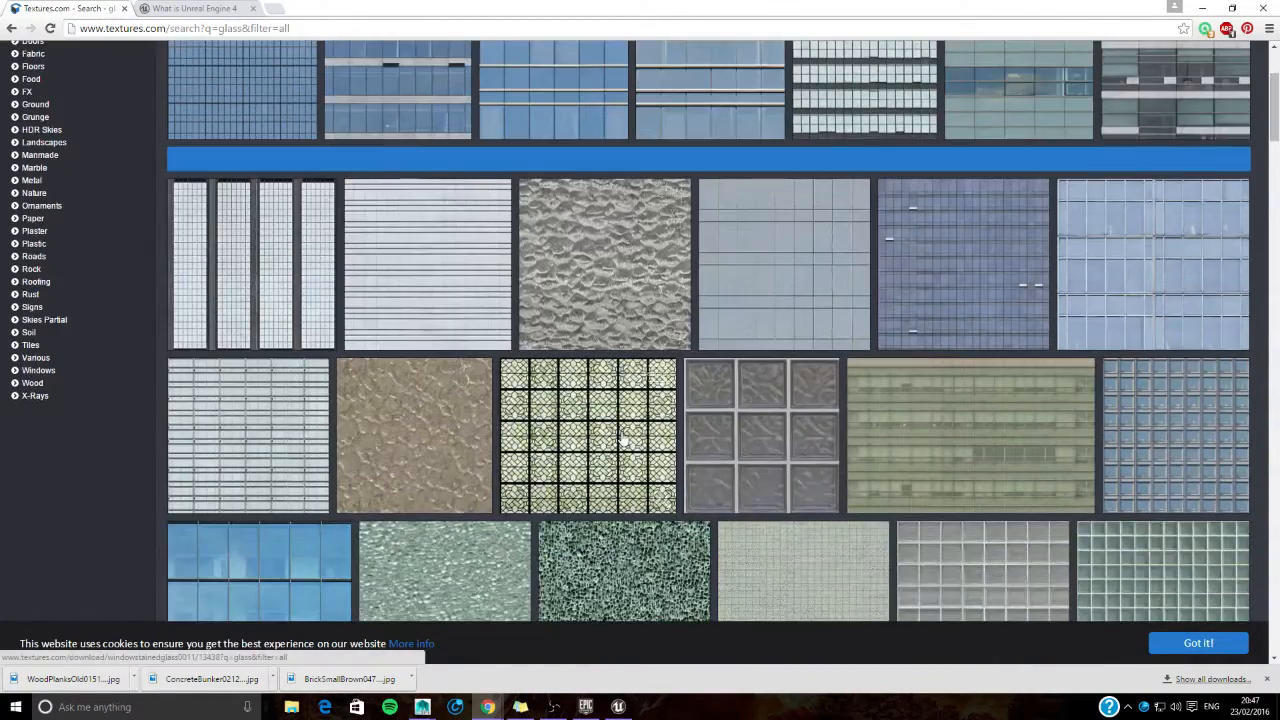
pyautogui.scroll(-1, 617, 283)
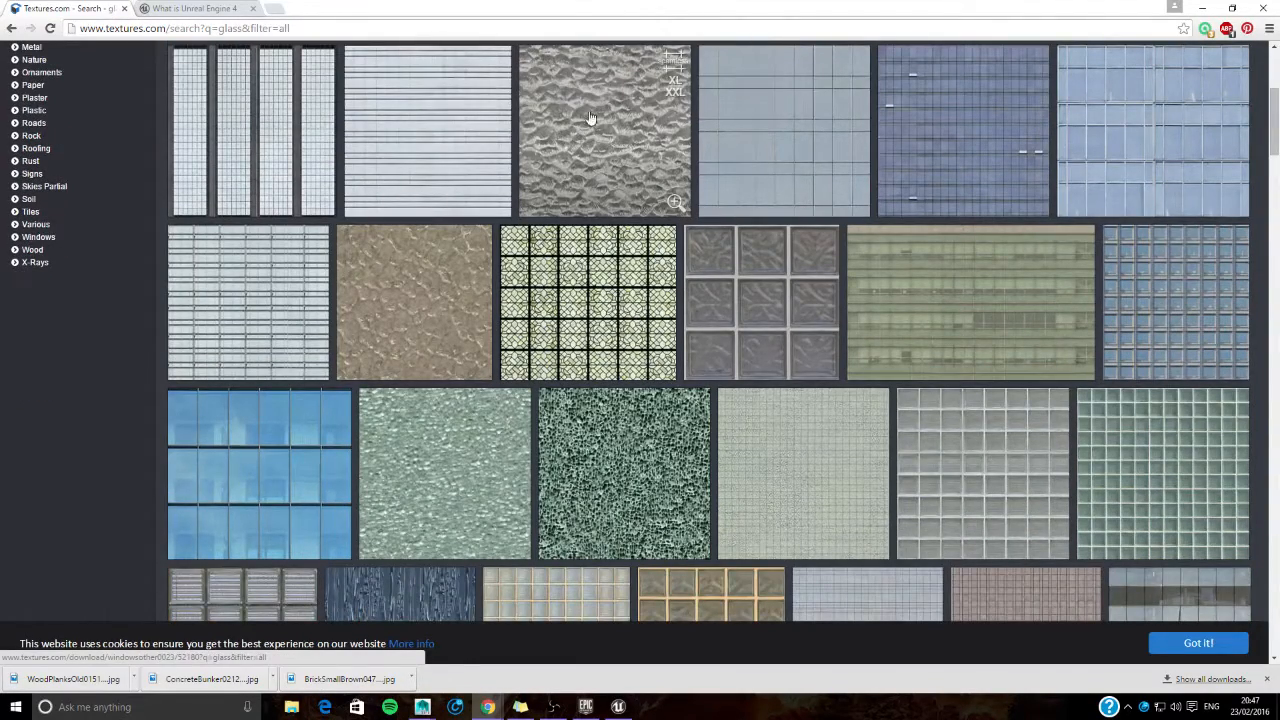
pyautogui.scroll(-3, 600, 300)
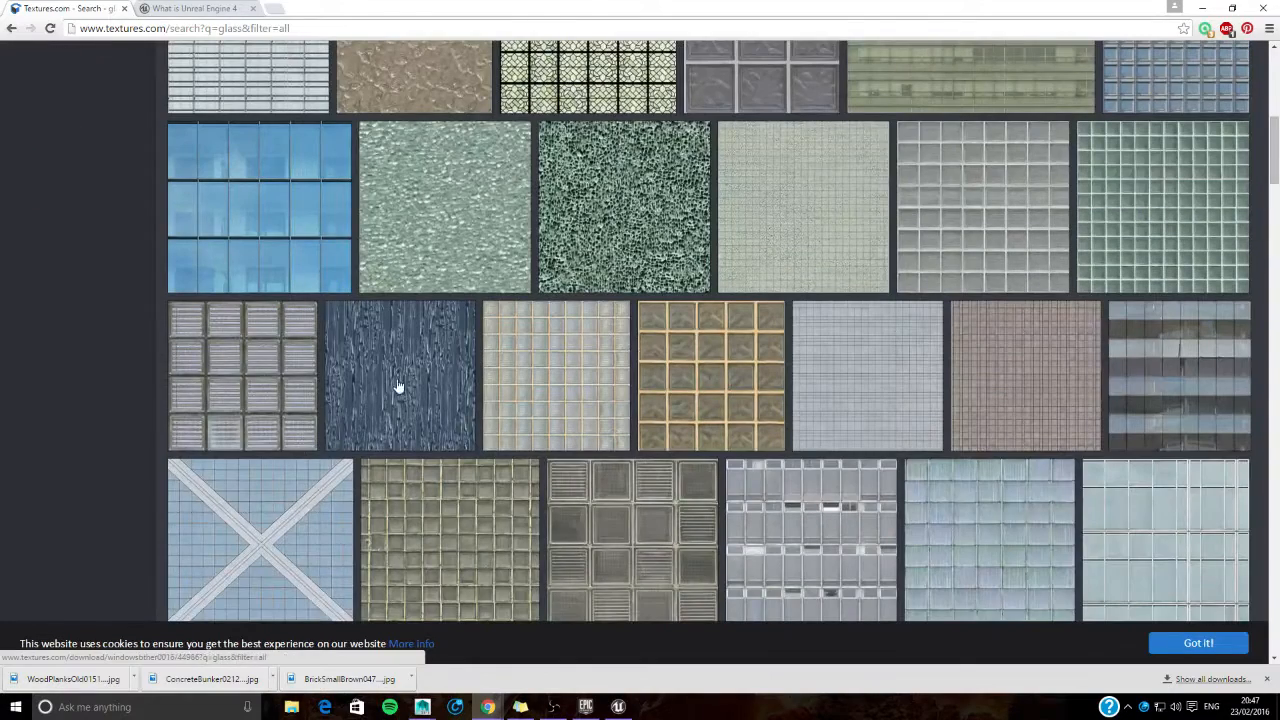
pyautogui.scroll(-2, 547, 374)
pyautogui.scroll(-3, 547, 374)
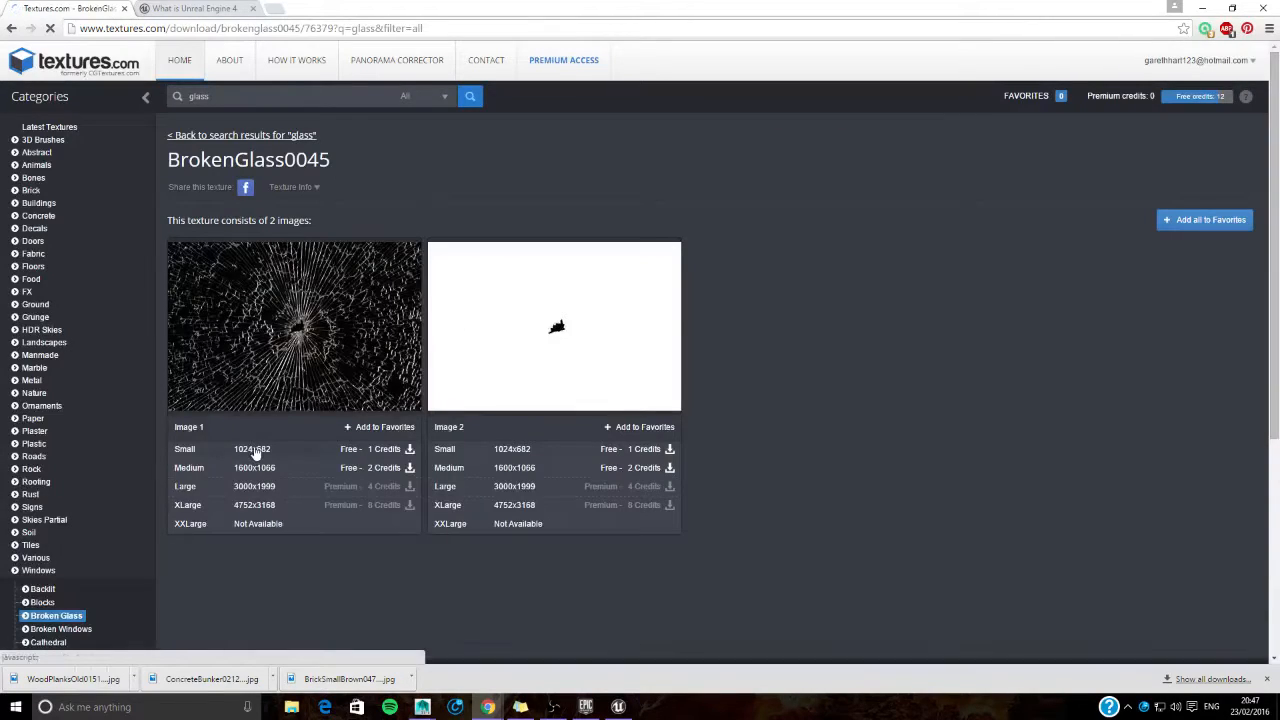
pyautogui.click(255, 468)
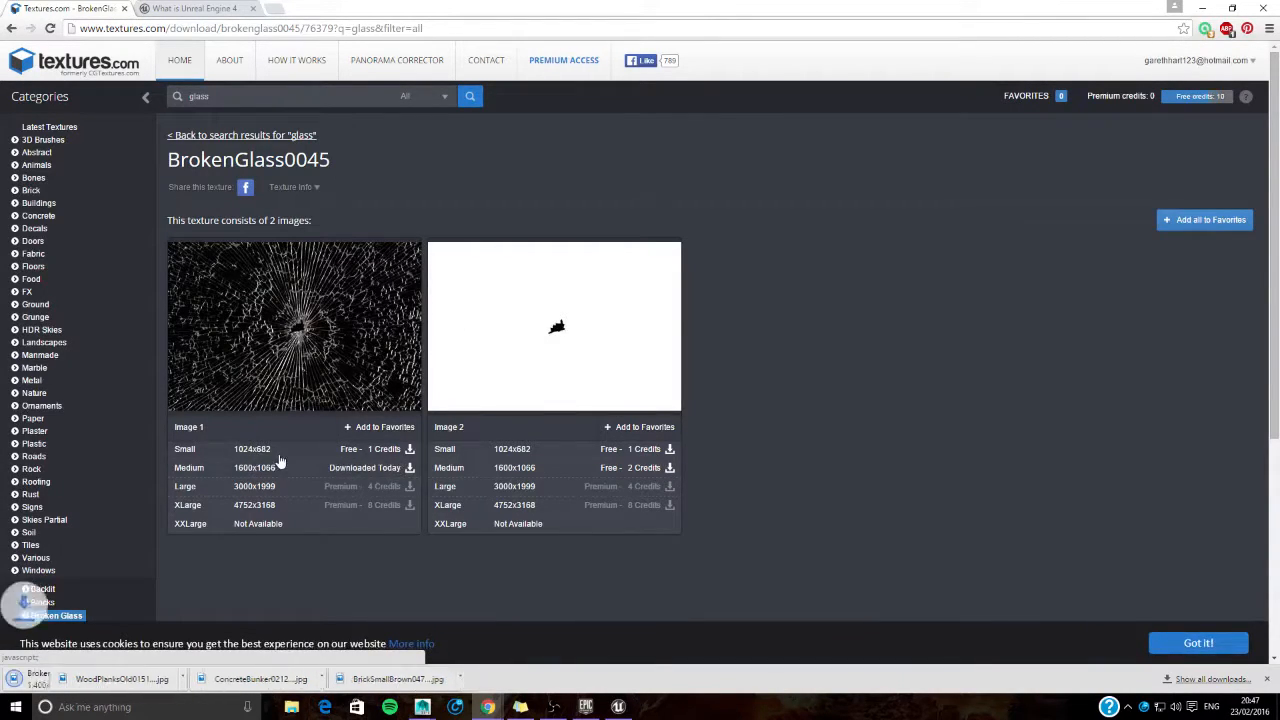
# - Show the downloaded broken glass texture in its folder and copy the BrokenGlass0045_1_M image
pyautogui.click(134, 679)
pyautogui.click(160, 634)
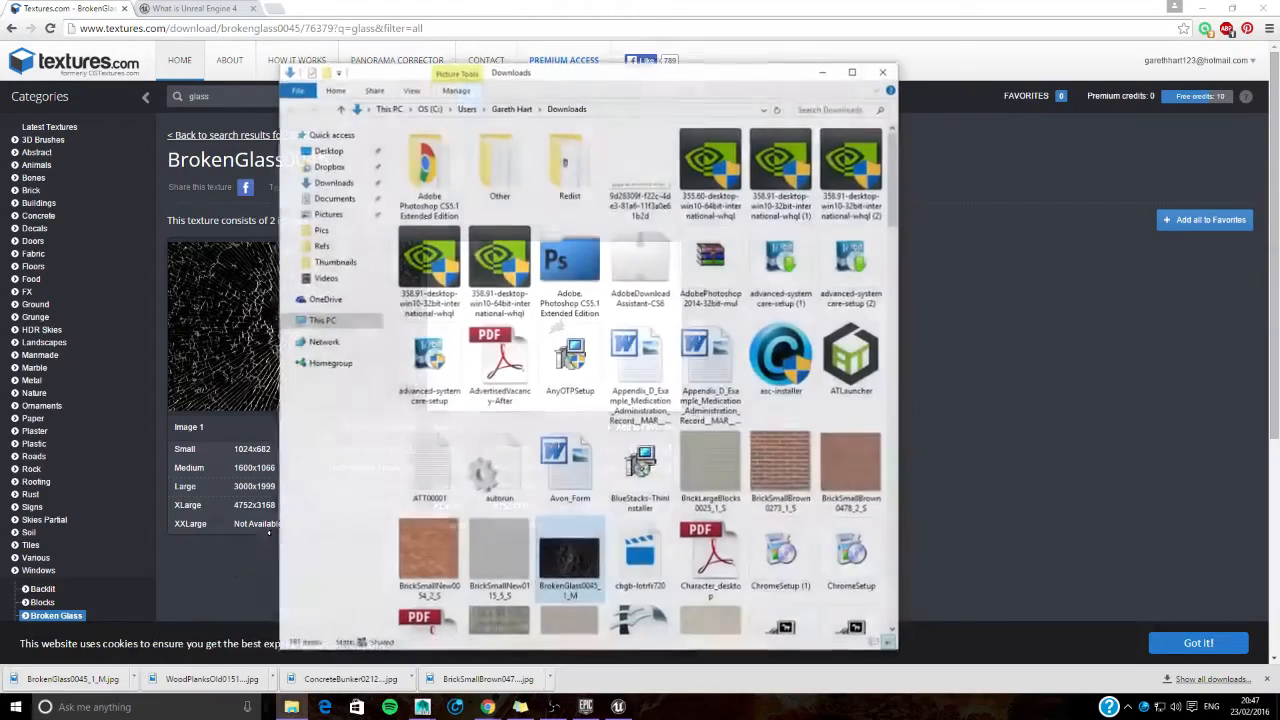
pyautogui.moveTo(568, 555); pyautogui.dragTo(576, 603, button='right')
pyautogui.rightClick(554, 552)
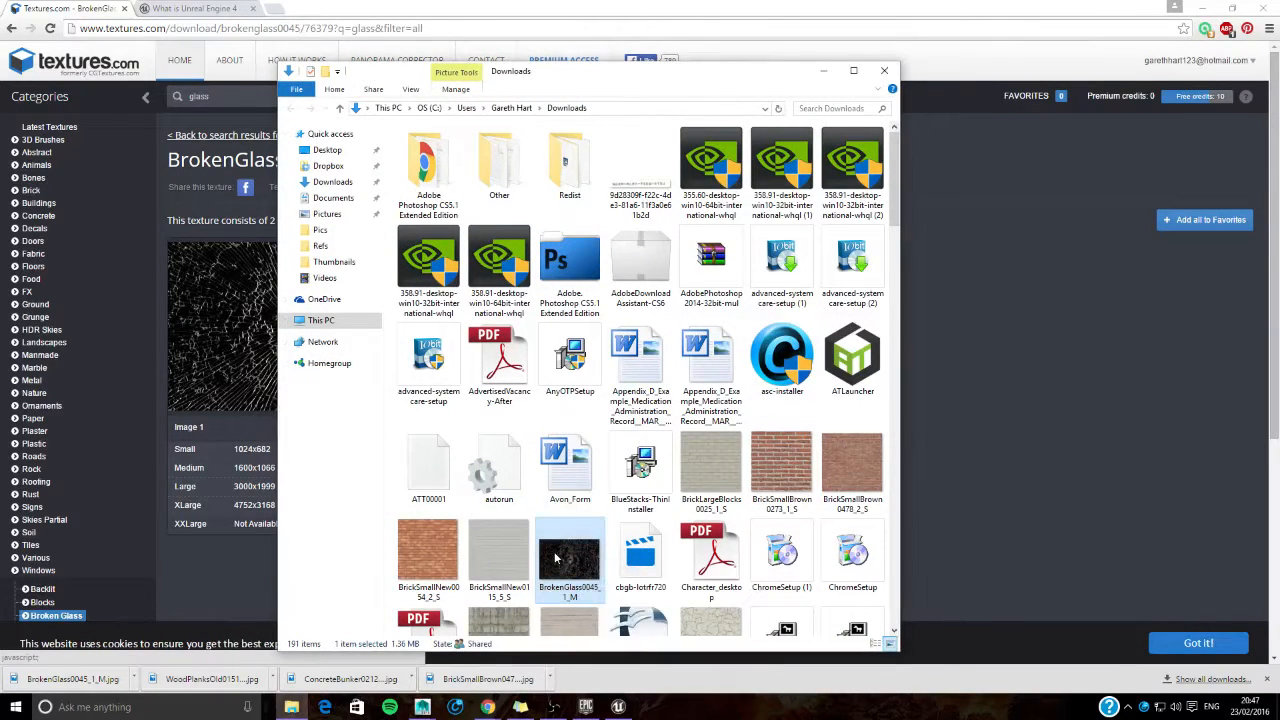
pyautogui.click(434, 477)
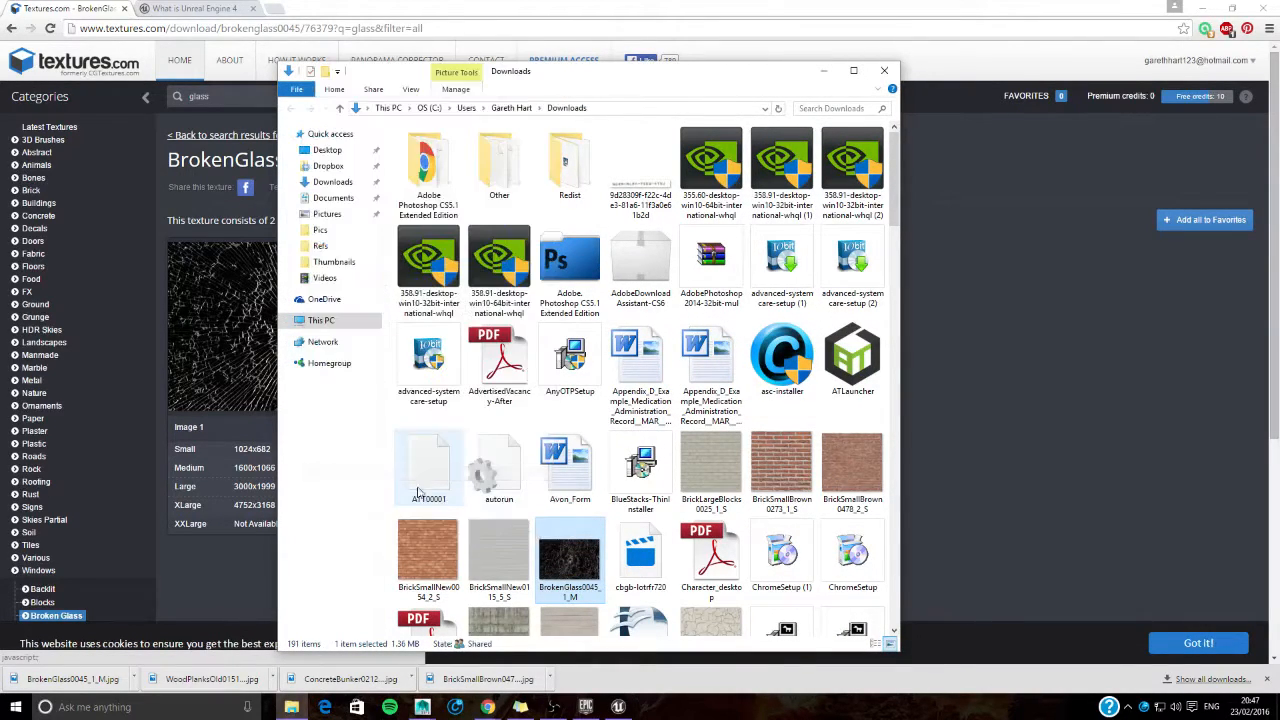
# - Paste the broken glass image into the Textures folder of Honours_Project under DD3992 Honours, and close the file window
pyautogui.click(333, 197)
pyautogui.doubleClick(506, 247)
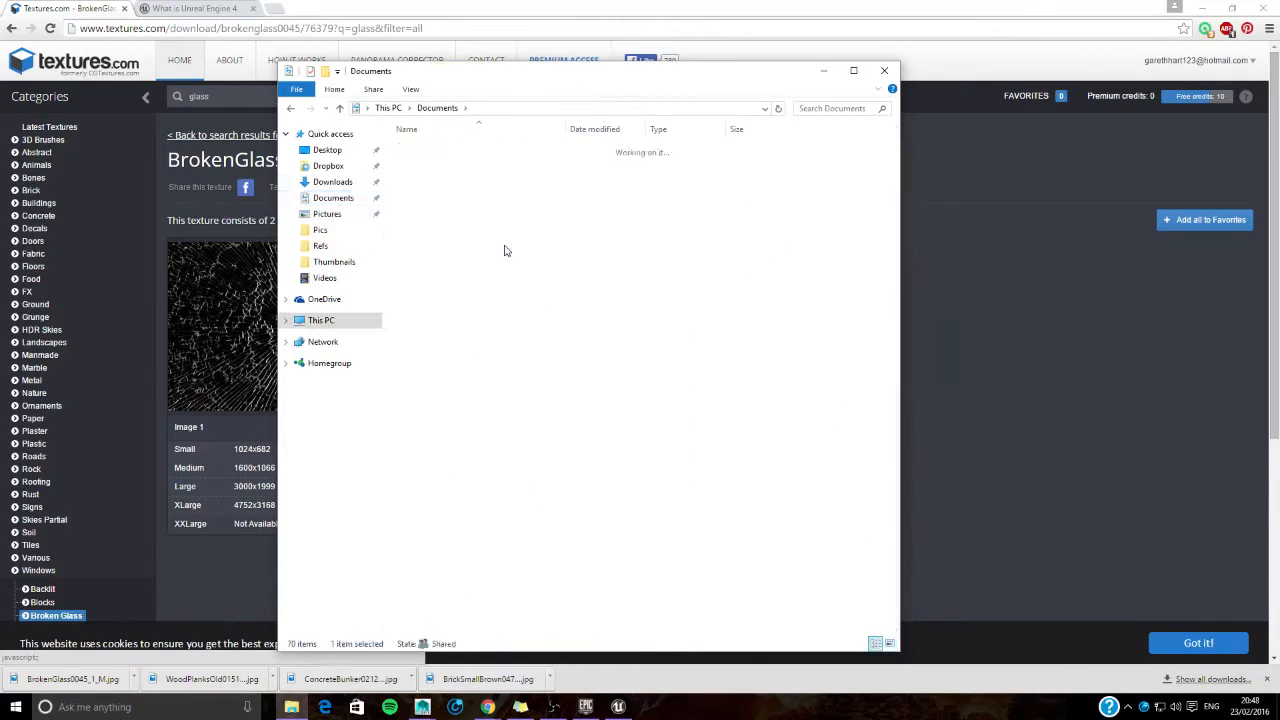
pyautogui.doubleClick(470, 150)
pyautogui.doubleClick(465, 150)
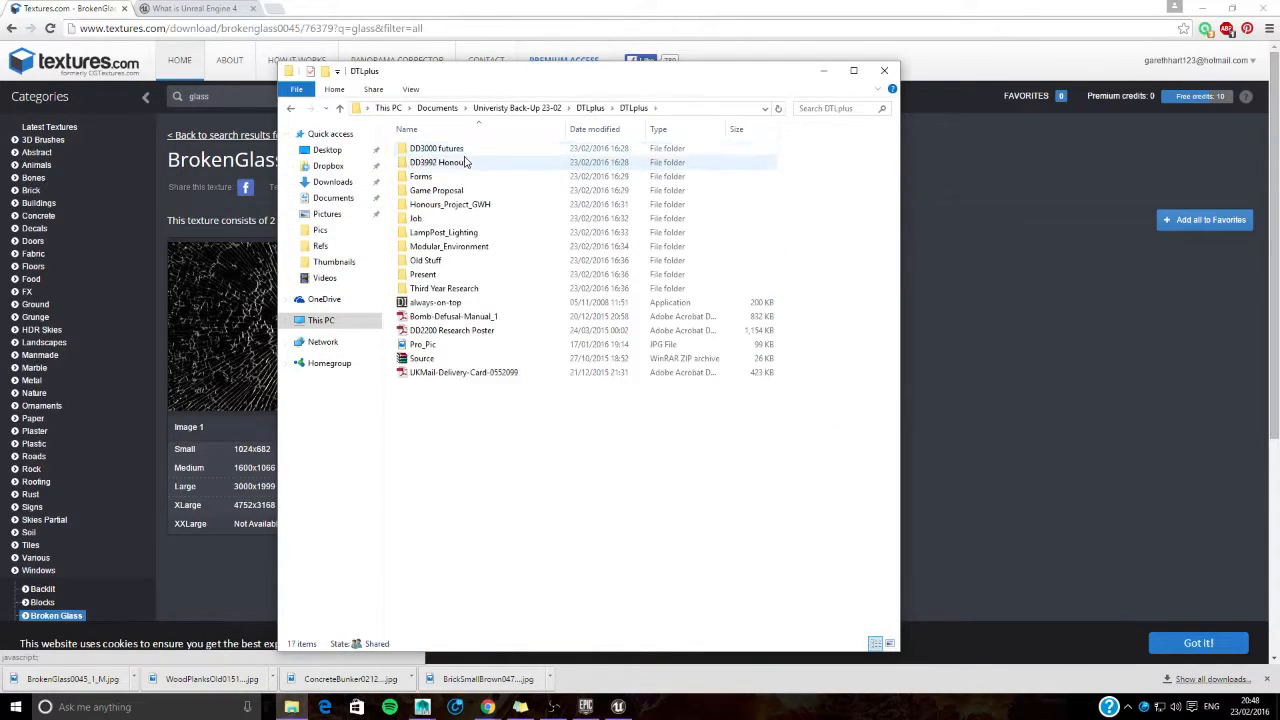
pyautogui.doubleClick(465, 165)
pyautogui.doubleClick(455, 148)
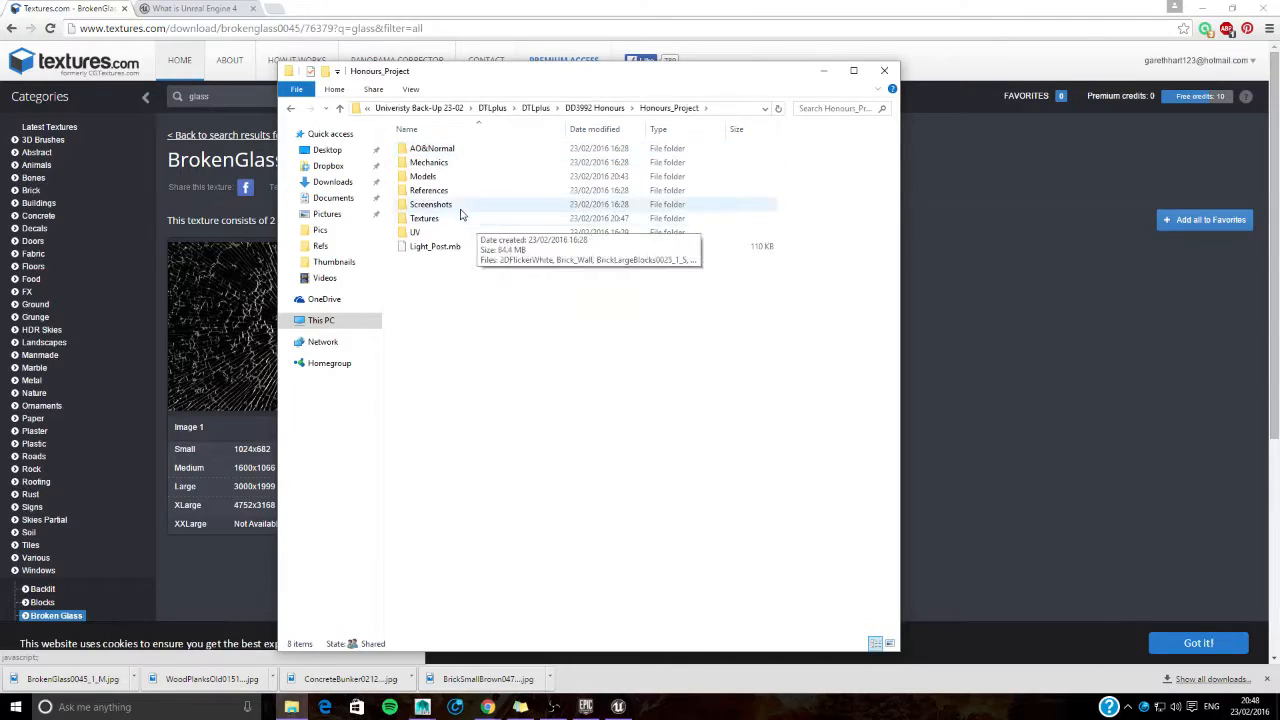
pyautogui.doubleClick(460, 218)
pyautogui.hotkey('ctrl', 'v')
pyautogui.moveTo(825, 68); pyautogui.dragTo(998, 57)
pyautogui.click(1054, 48)
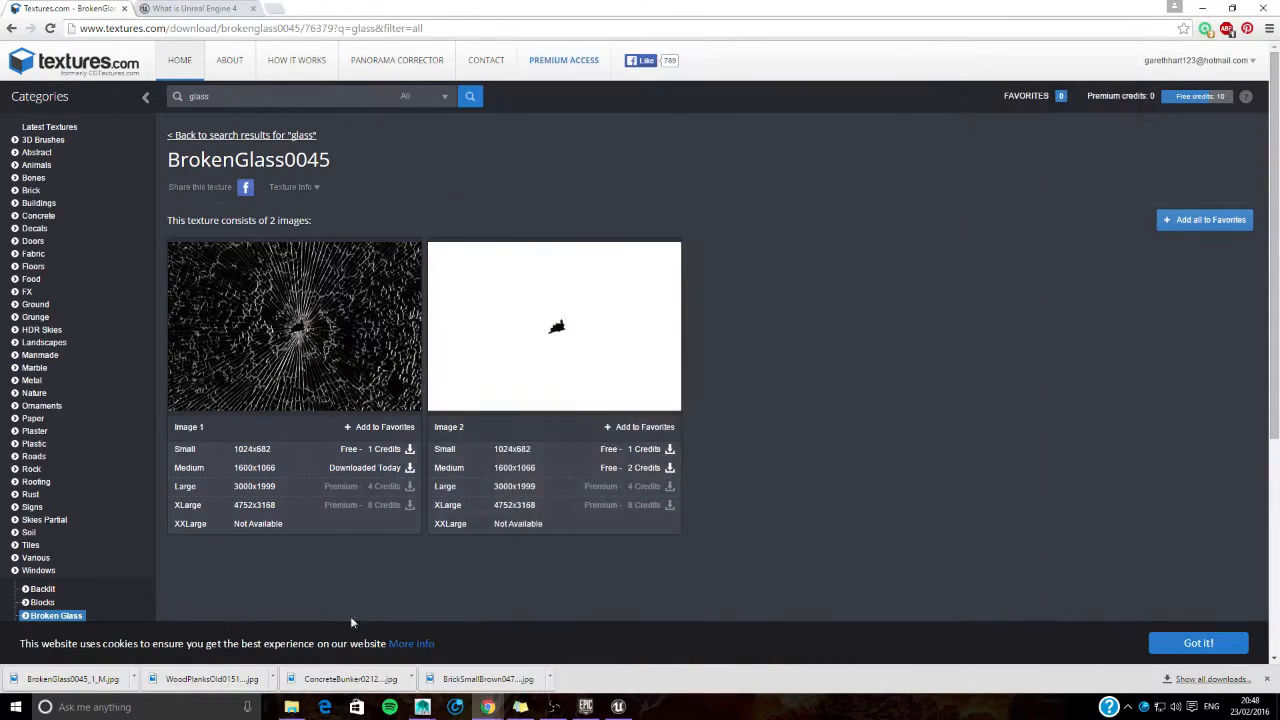
# - Search the textures for "curtains" and download the small 1024x669 version of Image 1 from WrinklesHanging0048
pyautogui.hotkey('alt', 'Left')
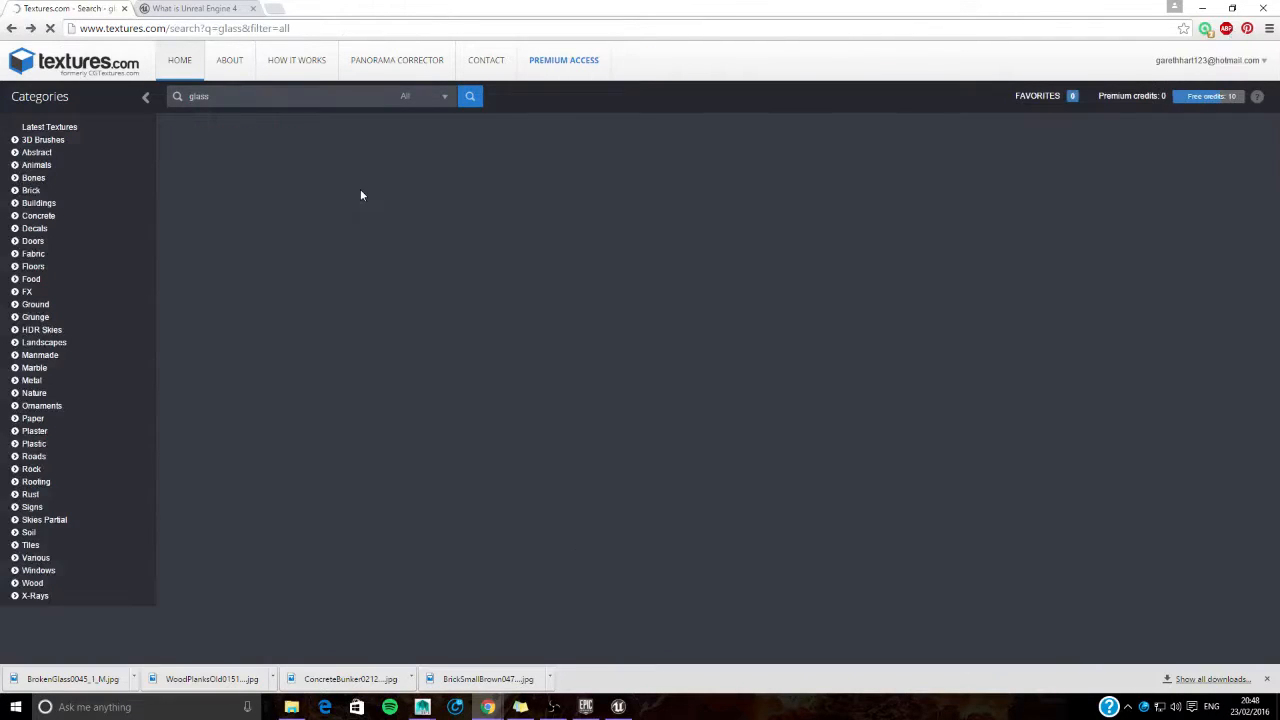
pyautogui.click(301, 102)
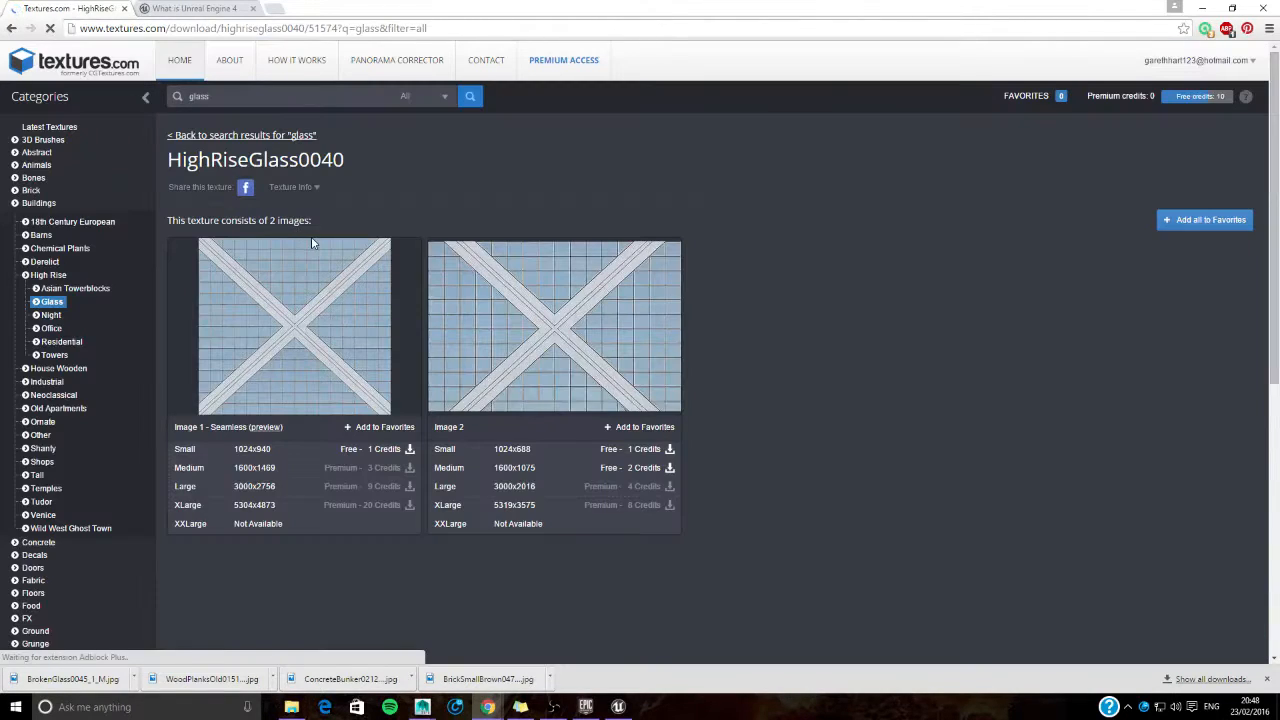
pyautogui.hotkey('alt', 'Left')
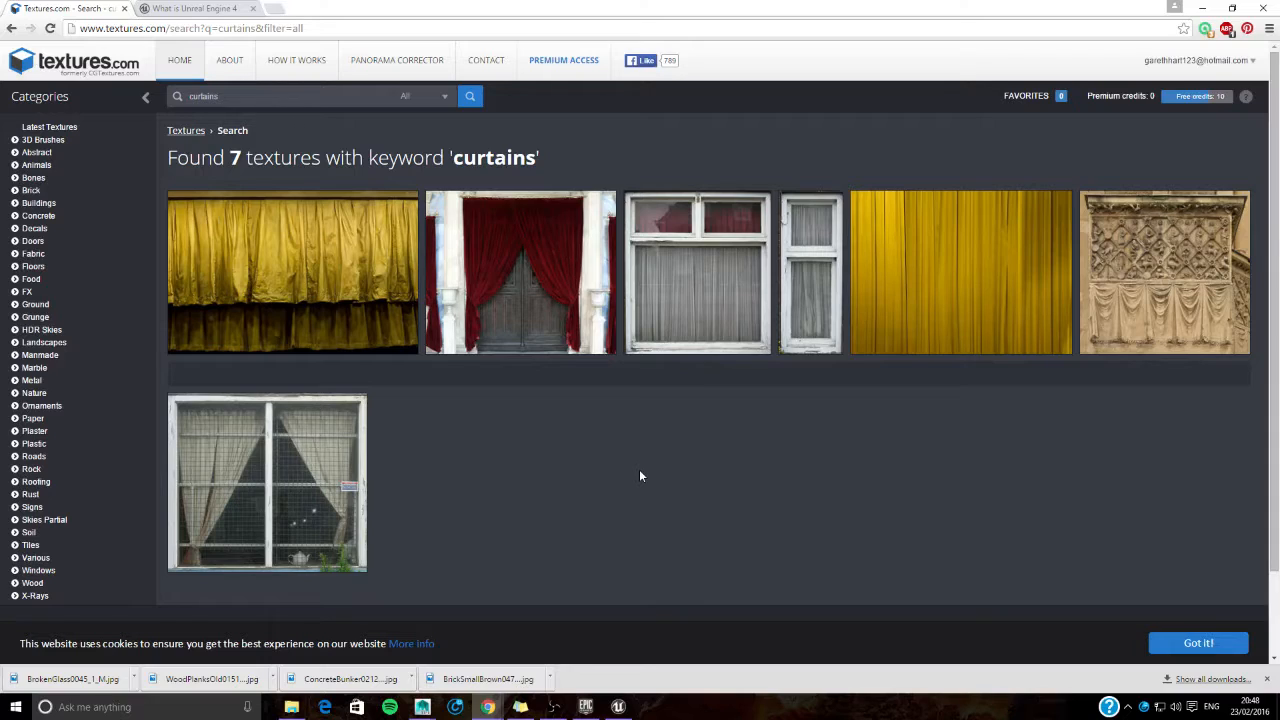
pyautogui.click(350, 296)
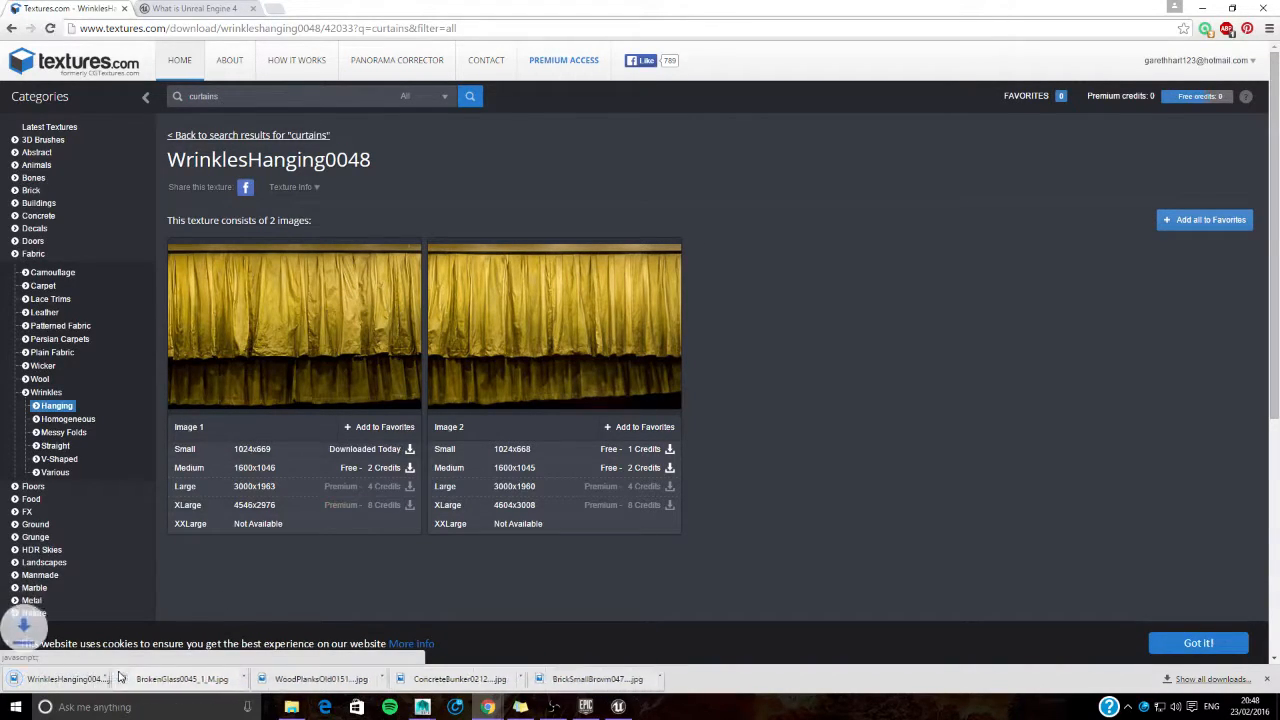
# - Move the downloaded WrinklesHanging0048_1_S image into the Textures folder of Honours_Project under DD3992 Honours, and close both file windows
pyautogui.click(134, 678)
pyautogui.click(172, 635)
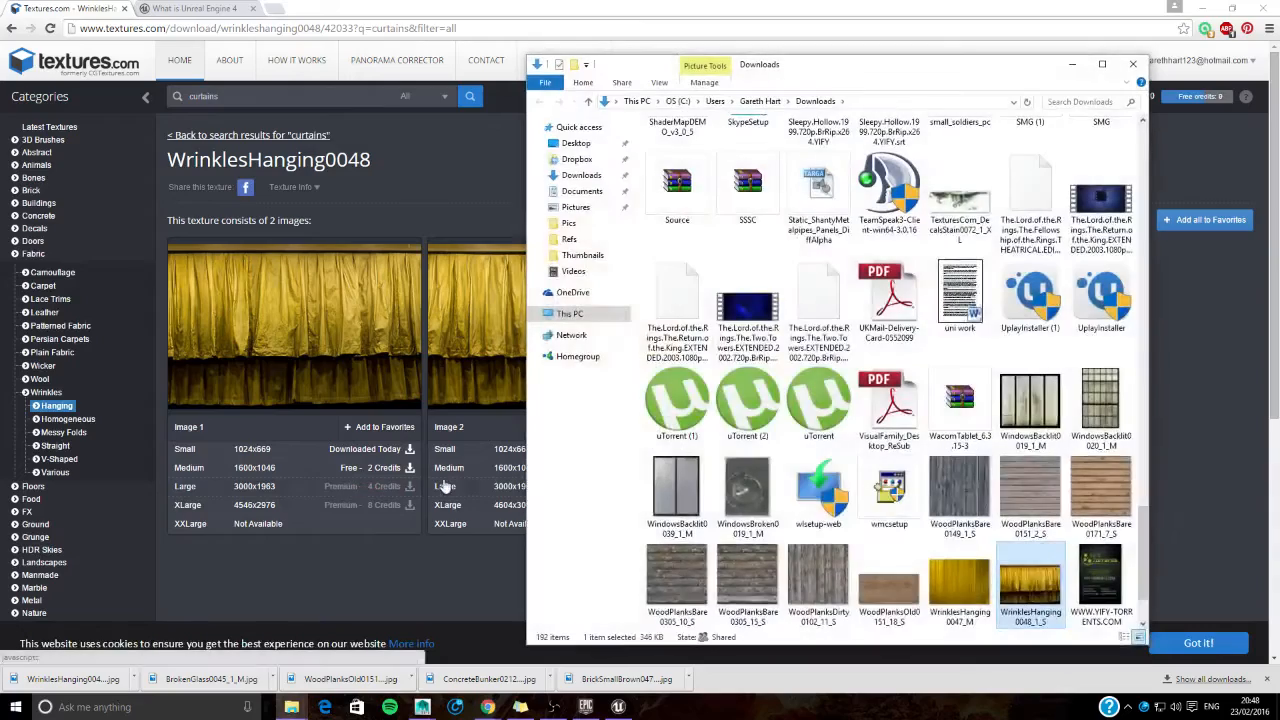
pyautogui.moveTo(291, 705)
pyautogui.click(250, 640)
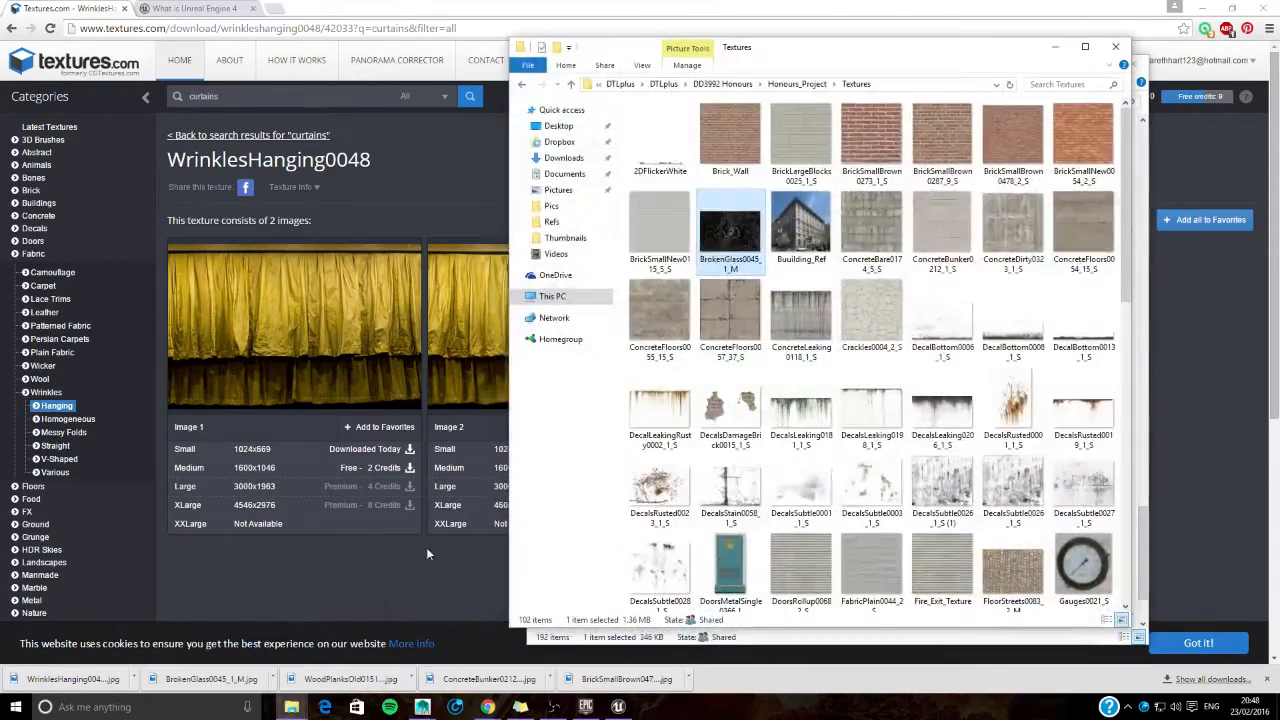
pyautogui.moveTo(735, 45); pyautogui.dragTo(230, 57)
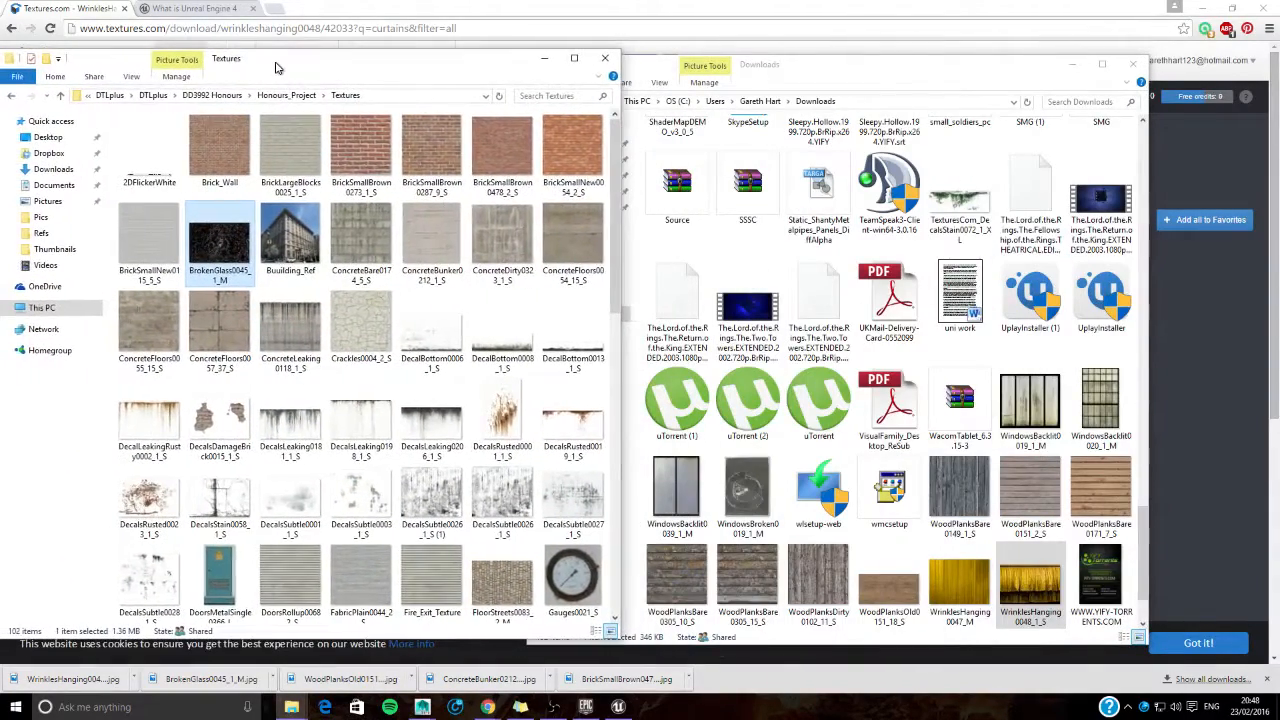
pyautogui.moveTo(1040, 598); pyautogui.dragTo(400, 400)
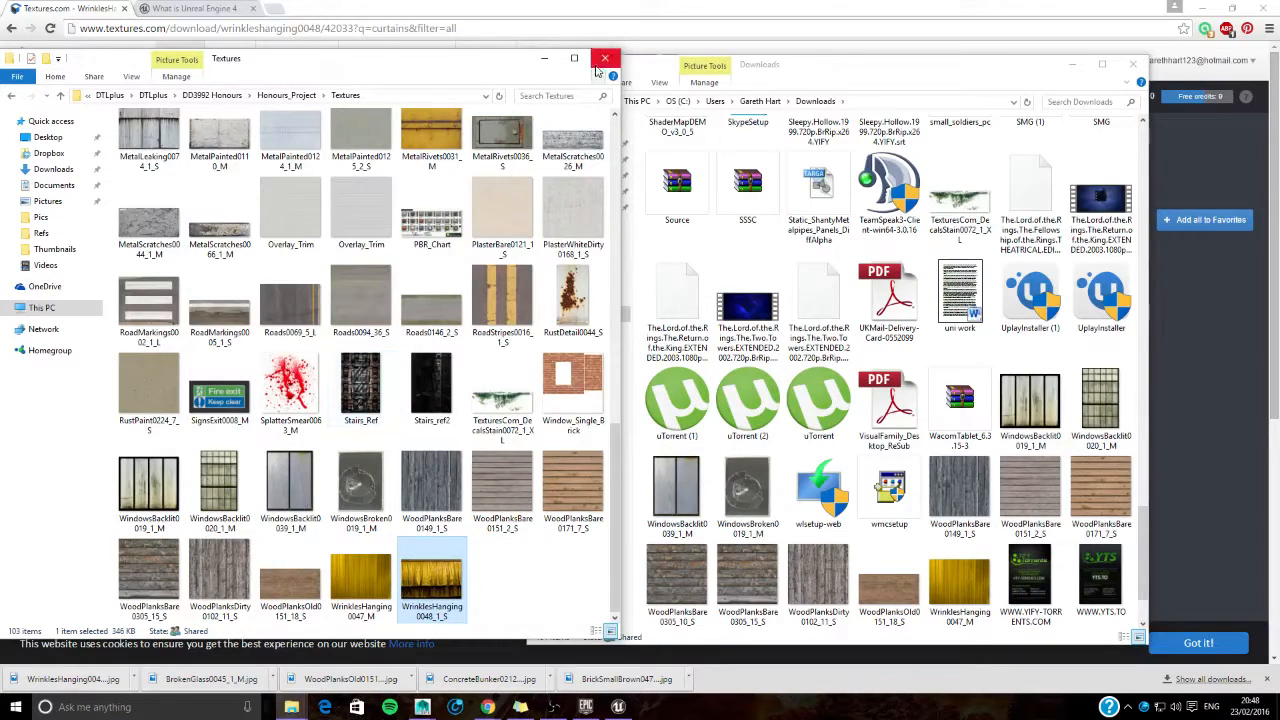
pyautogui.click(604, 57)
pyautogui.click(1133, 64)
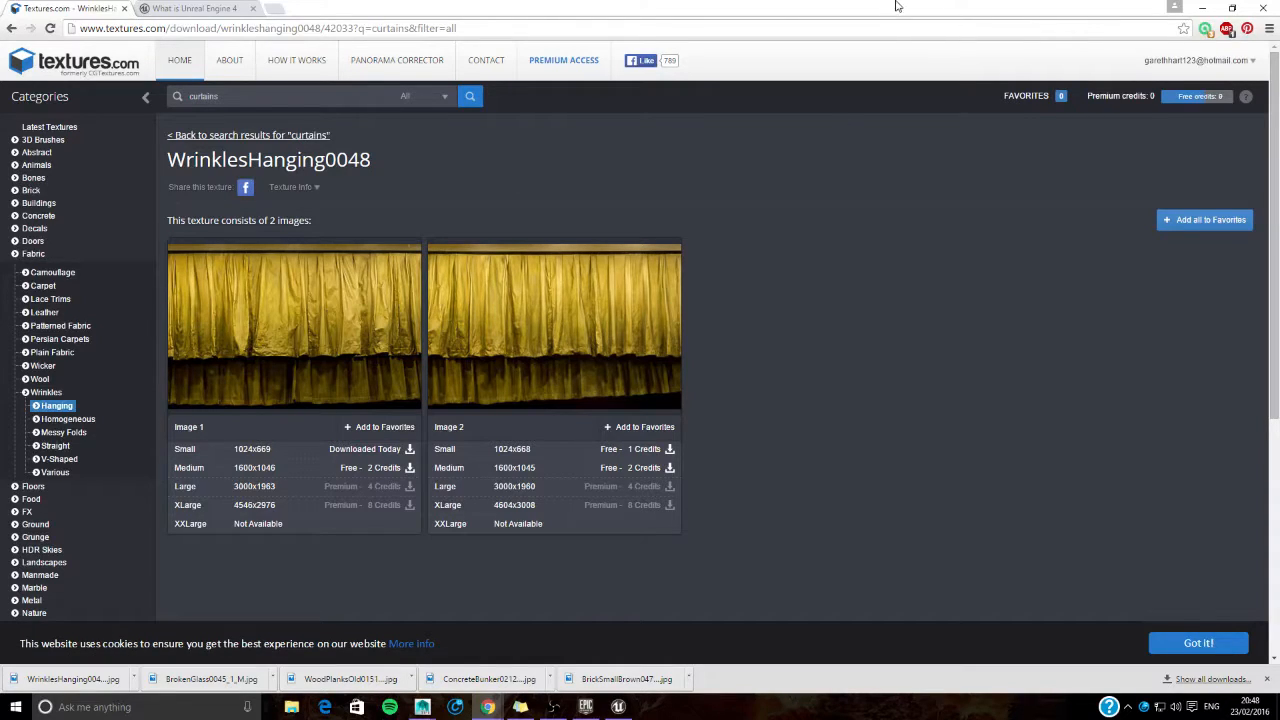
# - Switch to the Unreal Engine editor and open LightPost_Map from the project's Maps folder
pyautogui.click(1201, 7)
pyautogui.click(618, 706)
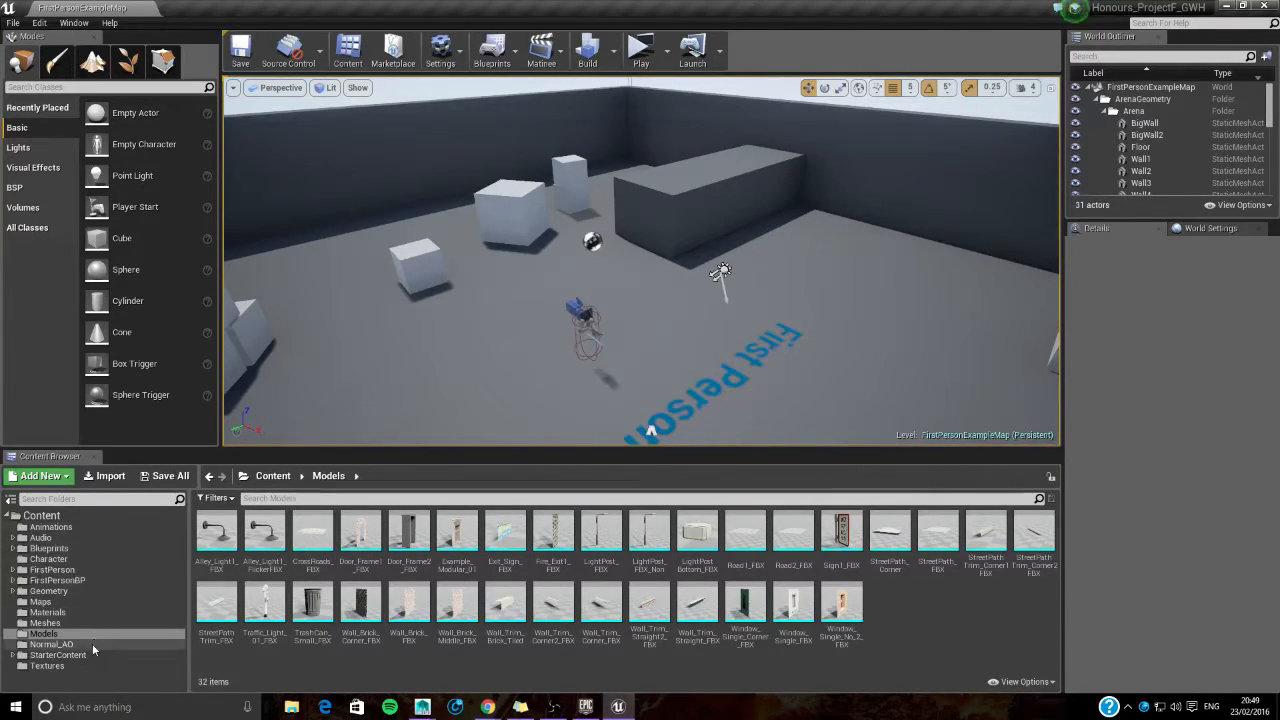
pyautogui.click(88, 611)
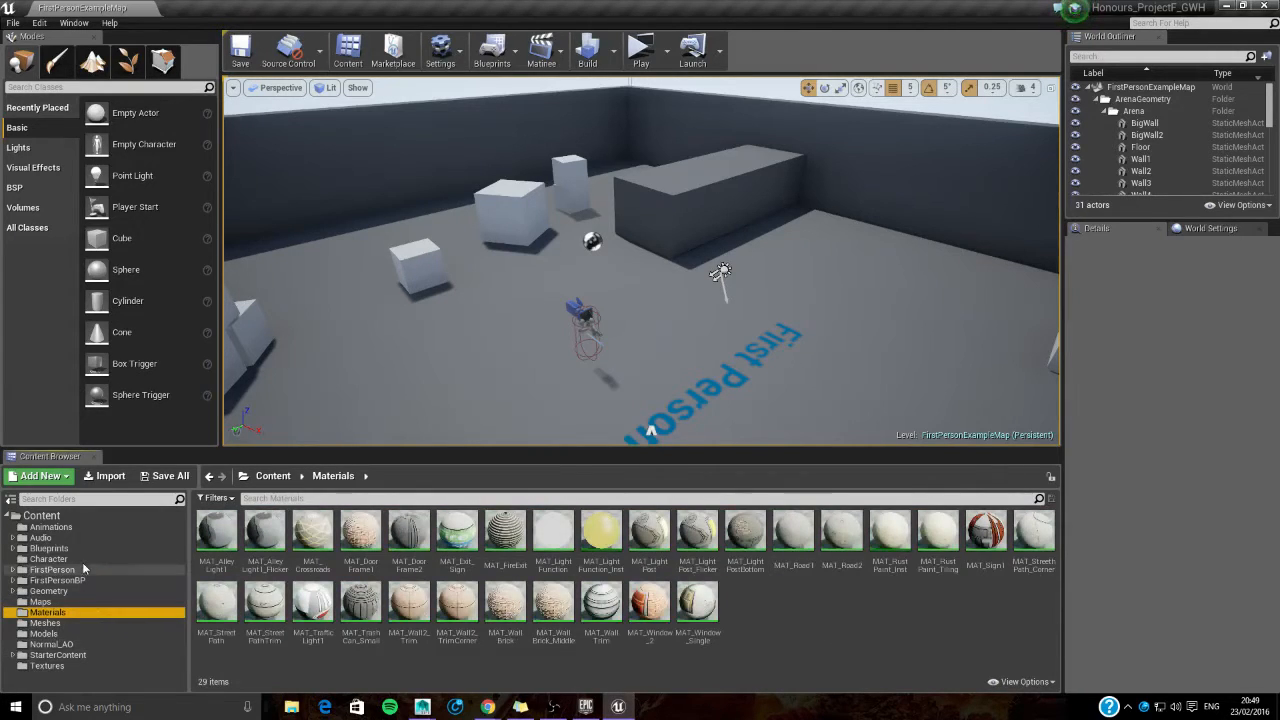
pyautogui.click(86, 603)
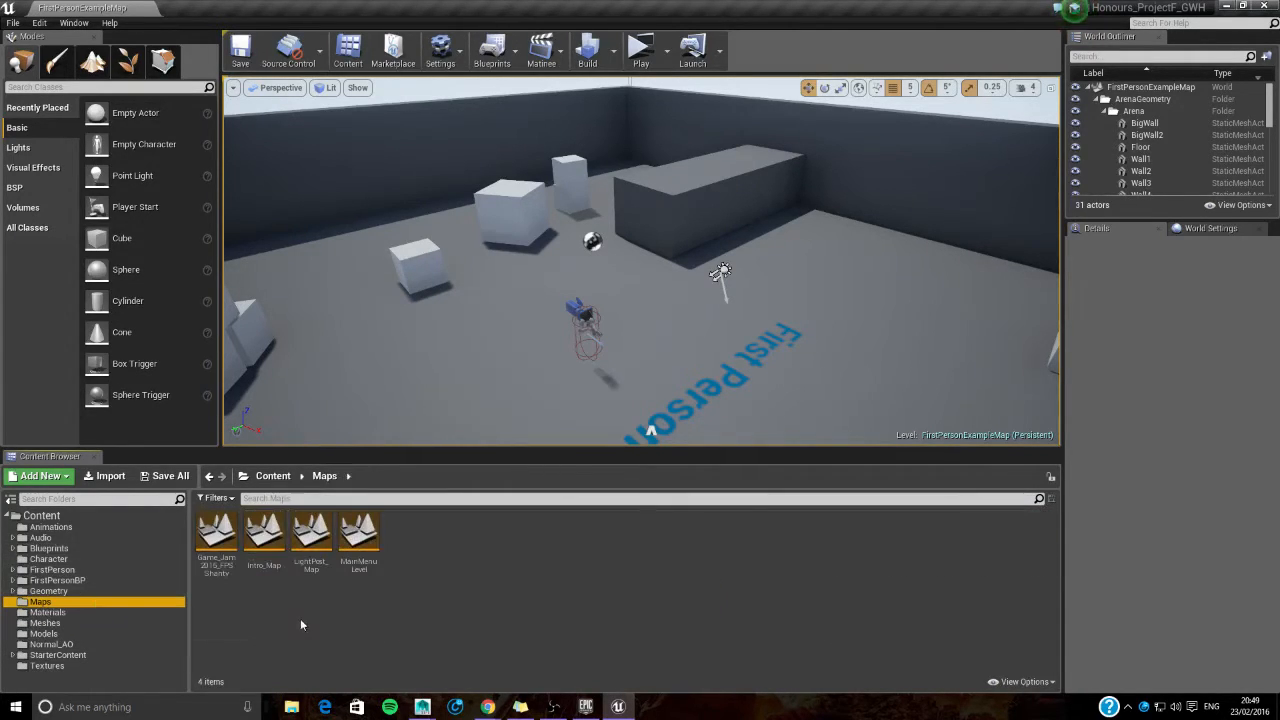
pyautogui.doubleClick(303, 535)
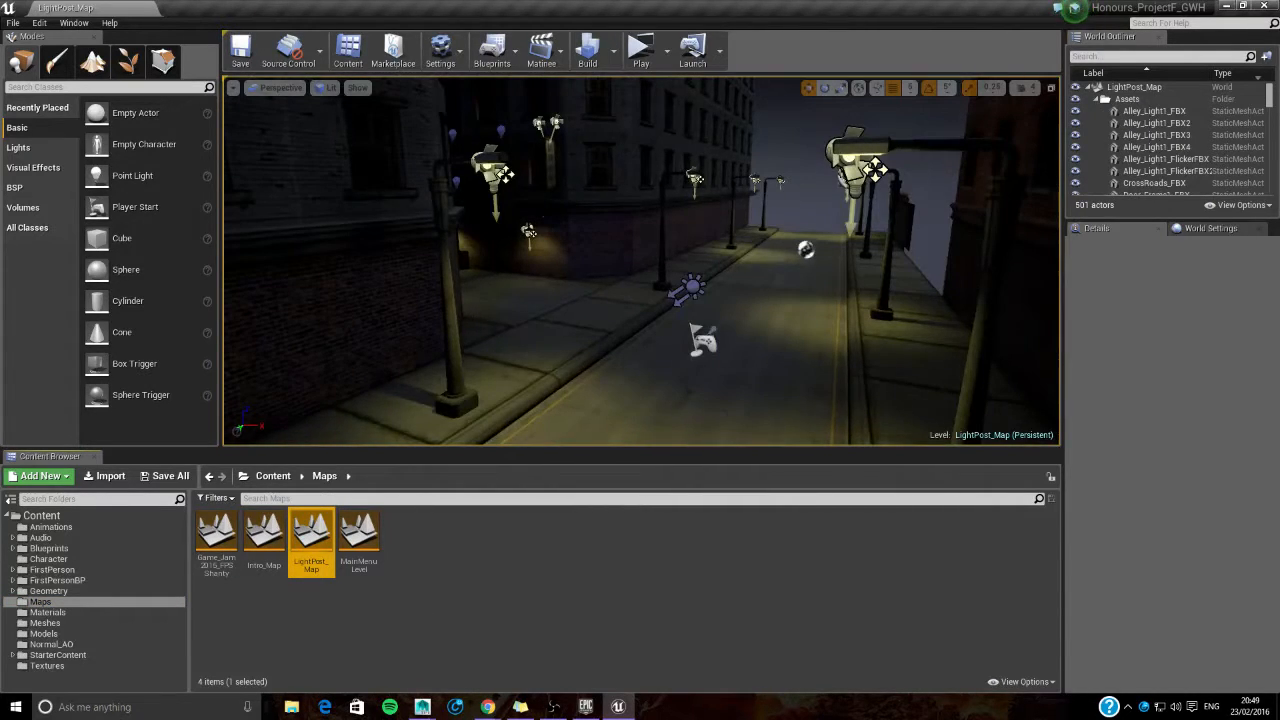
# - Turn on game view to hide the editor icons in the street scene, and enlarge the Content Browser area
pyautogui.moveTo(564, 306)
pyautogui.mouseDown(button='right')
pyautogui.moveTo(575, 362)
pyautogui.moveTo(584, 306)
pyautogui.mouseUp(button='right')
pyautogui.press('g')
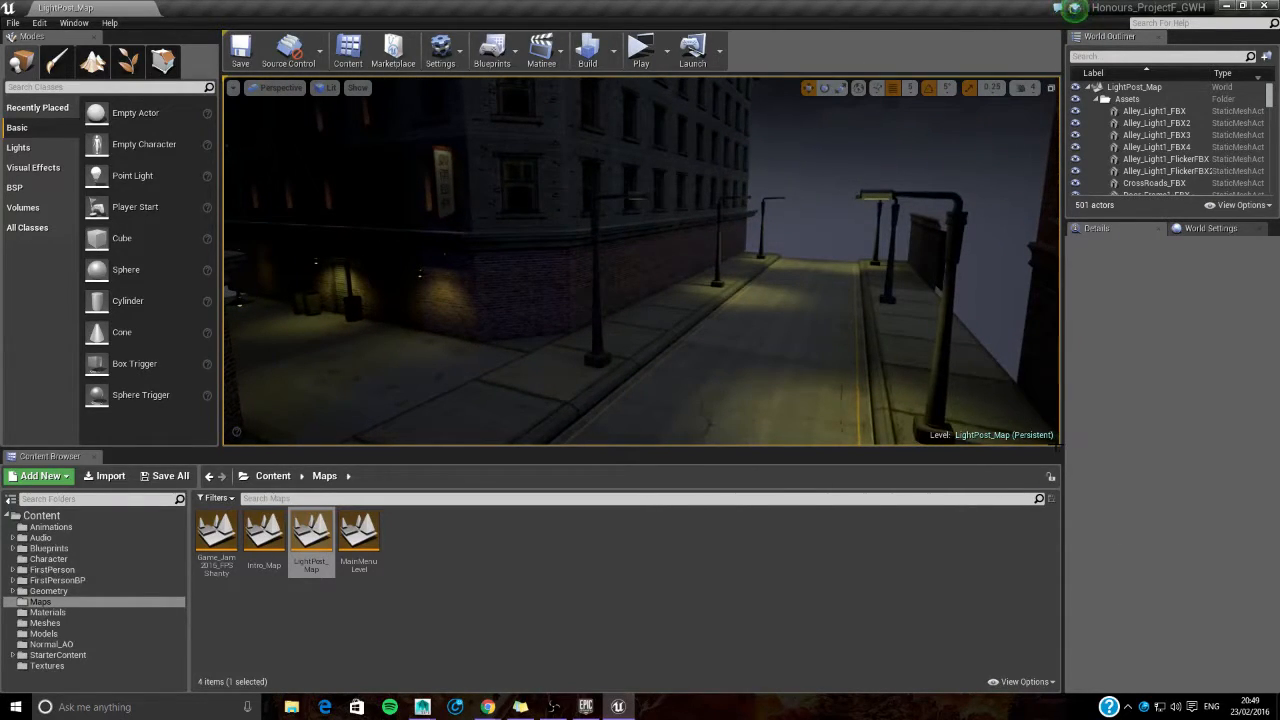
pyautogui.moveTo(1055, 450); pyautogui.dragTo(1016, 490)
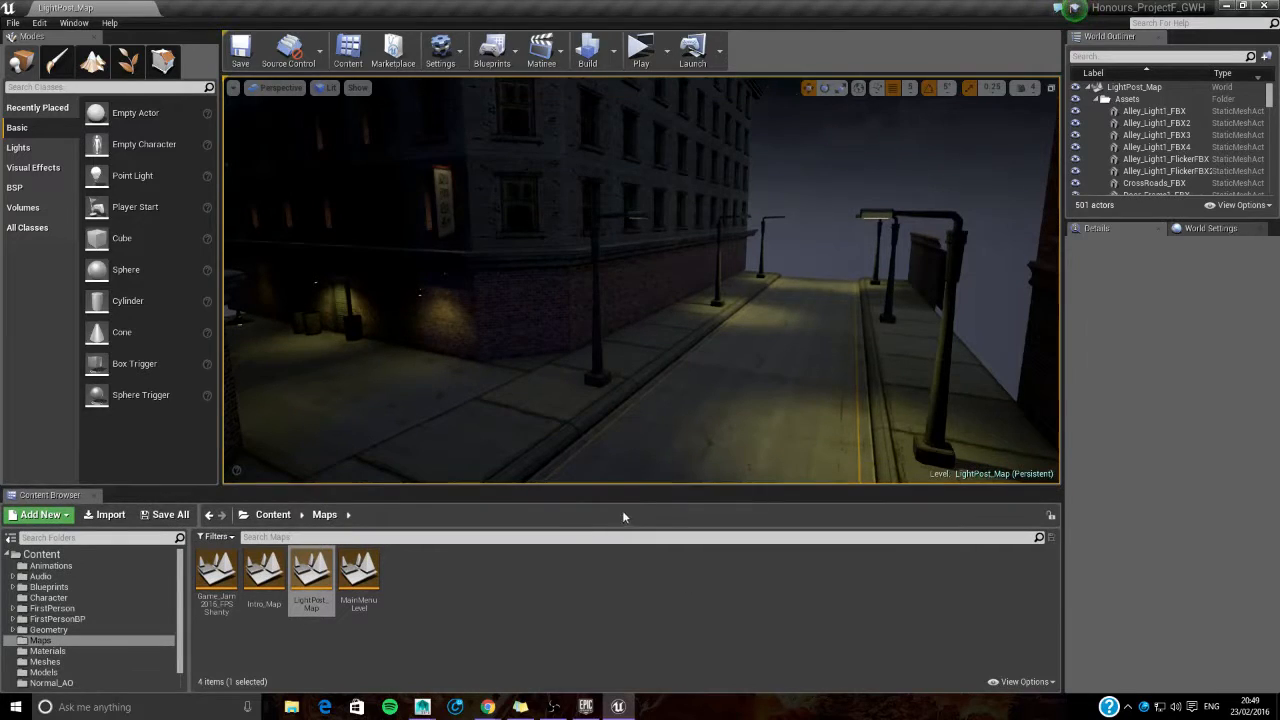
pyautogui.moveTo(642, 487); pyautogui.dragTo(560, 368)
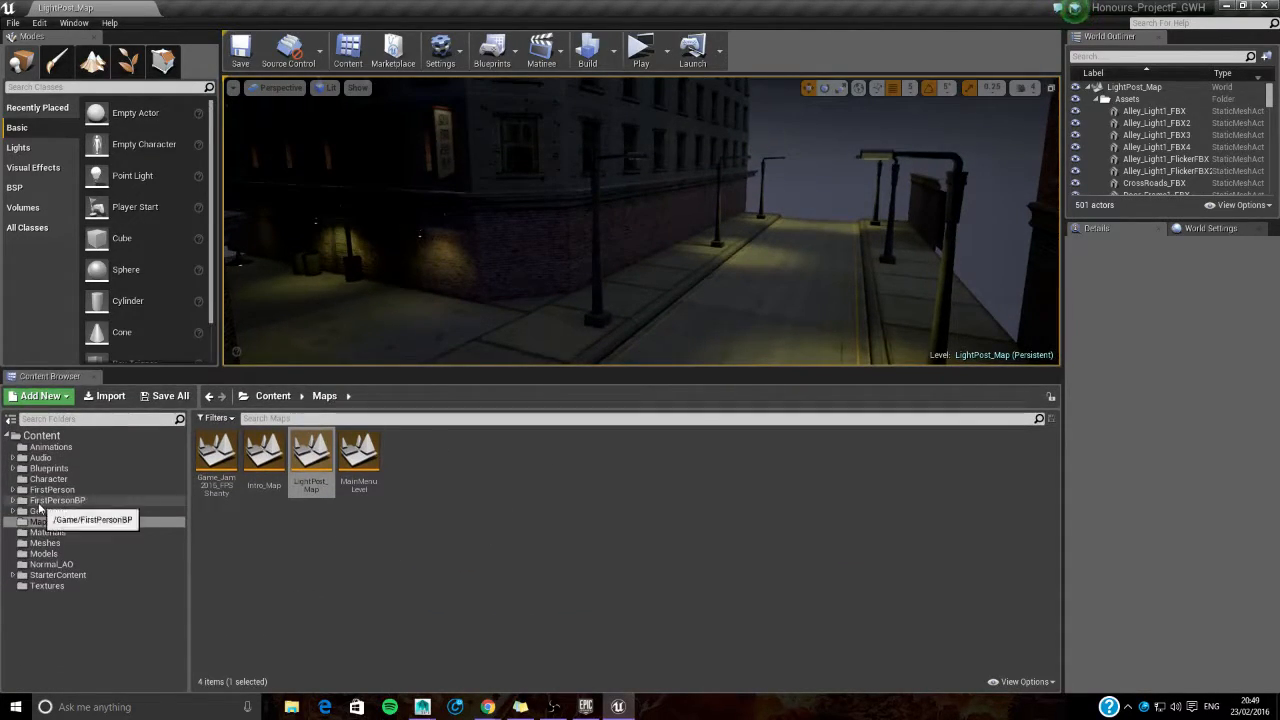
pyautogui.moveTo(580, 250); pyautogui.dragTo(540, 266, button='right')
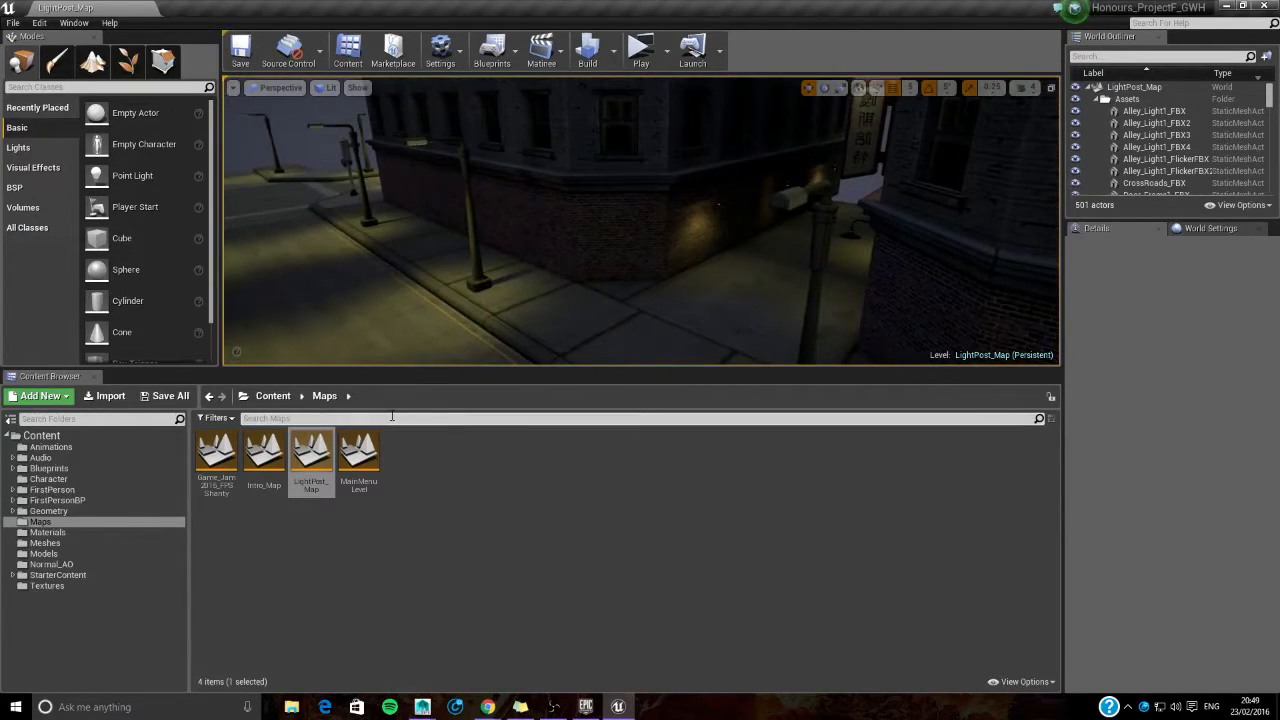
# - Start an import into the project's Models content folder and browse to the computer's Documents folder
pyautogui.click(58, 555)
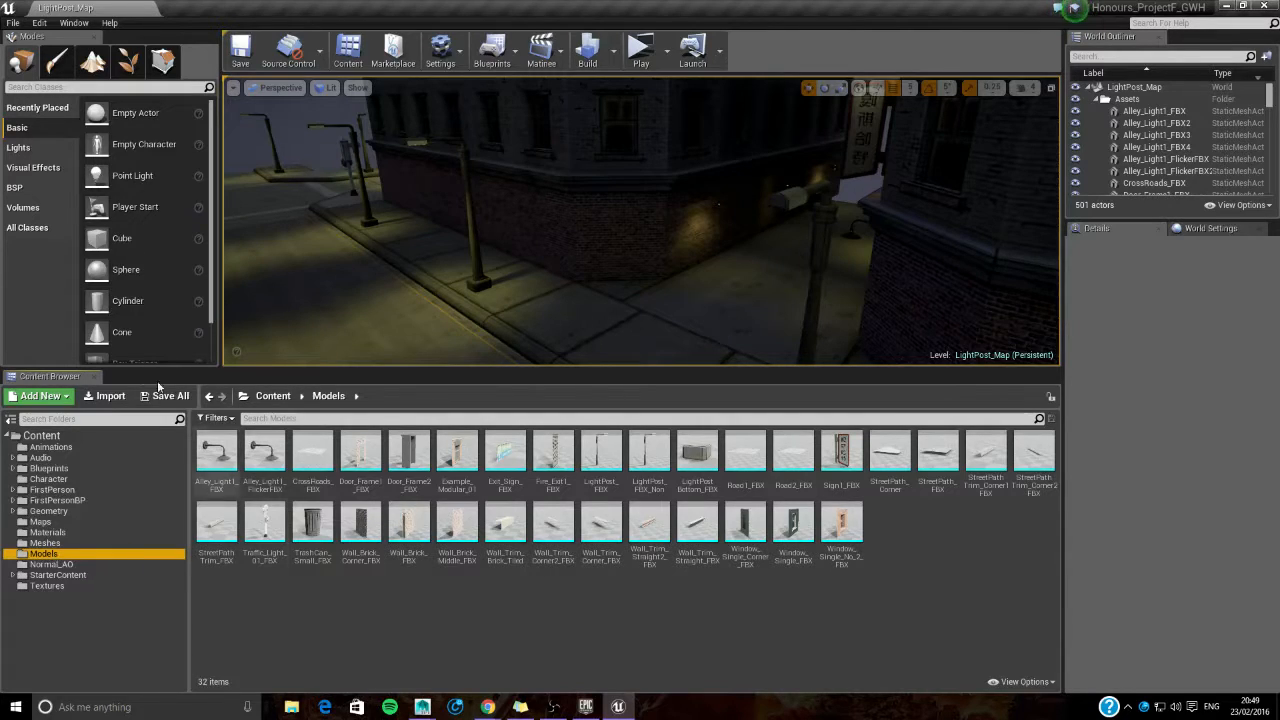
pyautogui.click(106, 396)
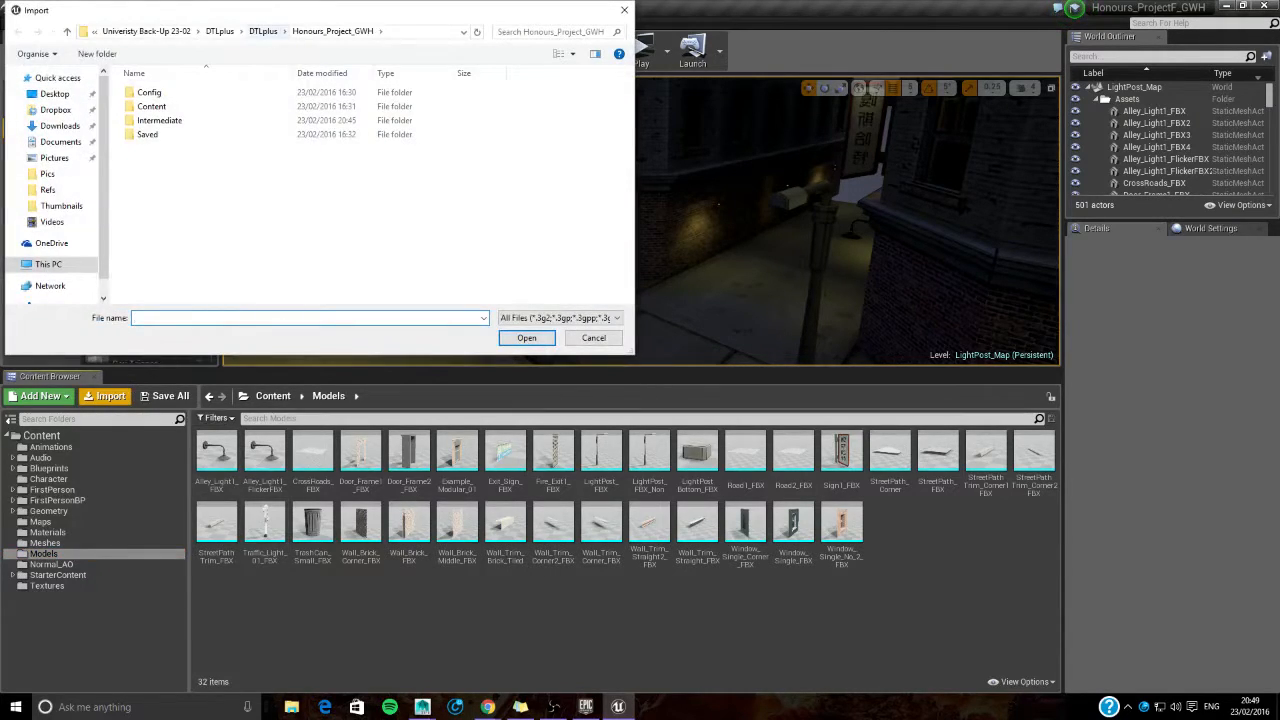
pyautogui.moveTo(273, 12); pyautogui.dragTo(423, 44)
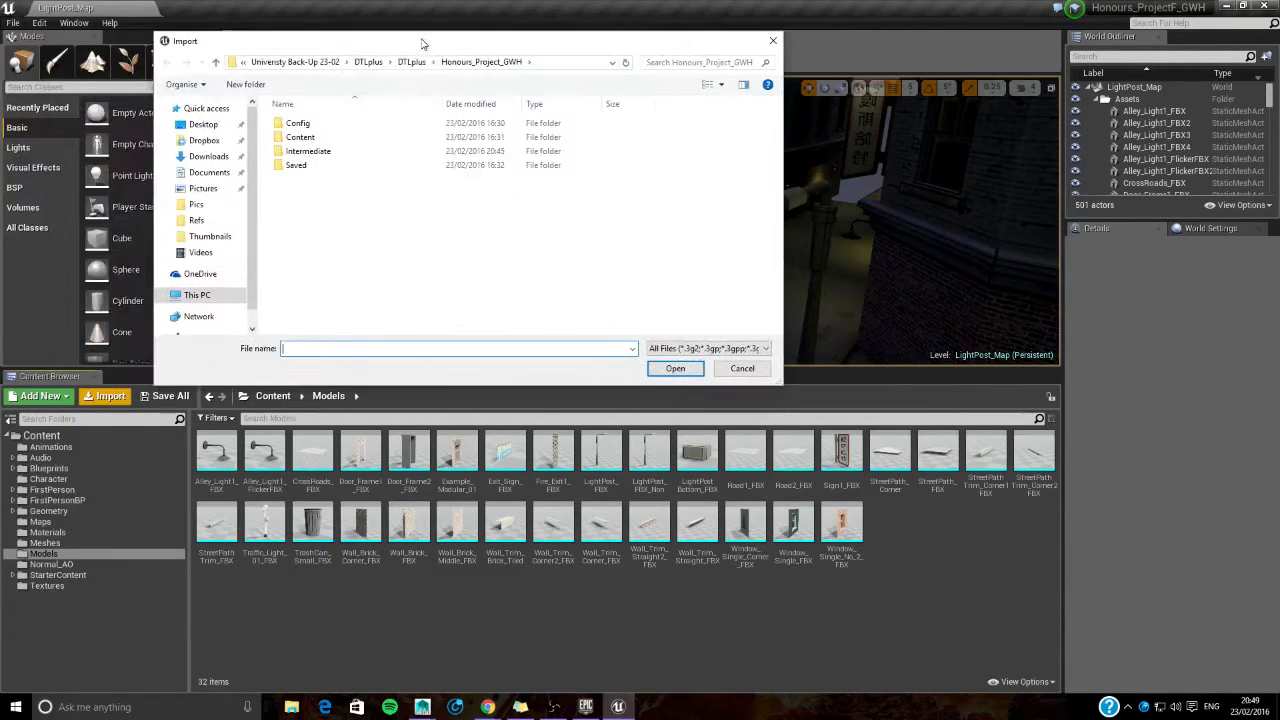
pyautogui.click(197, 295)
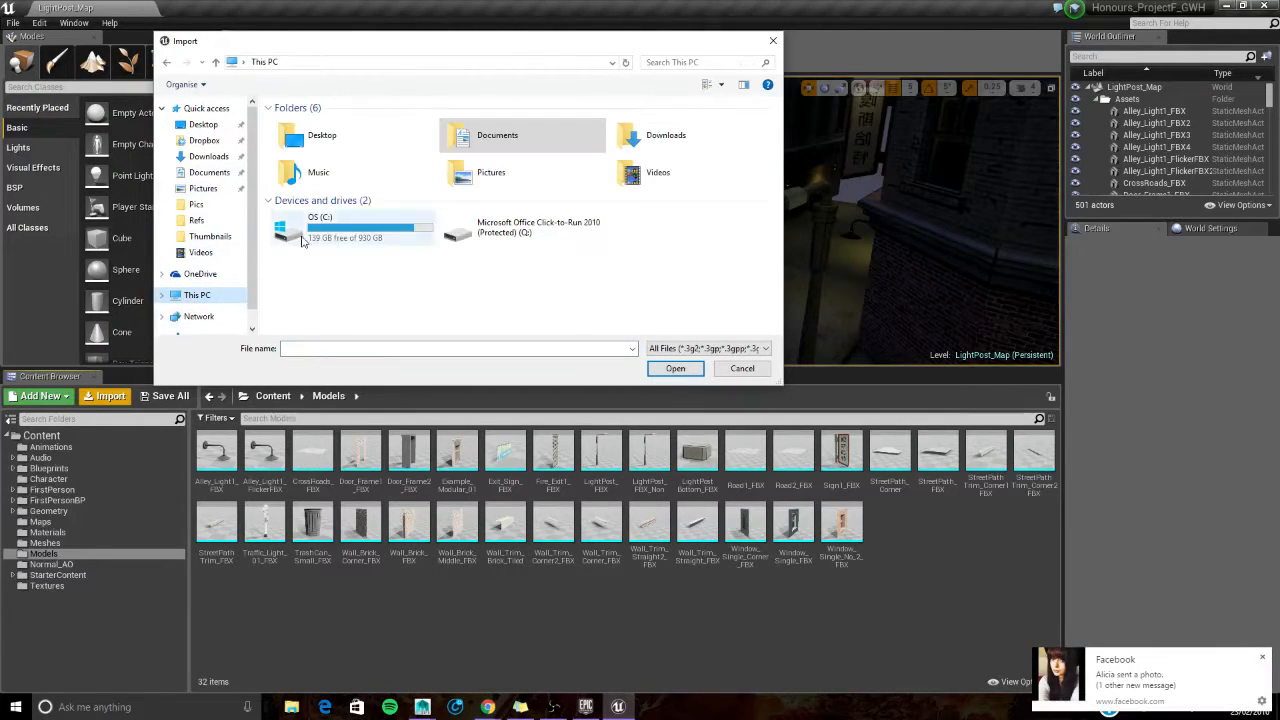
pyautogui.click(1263, 658)
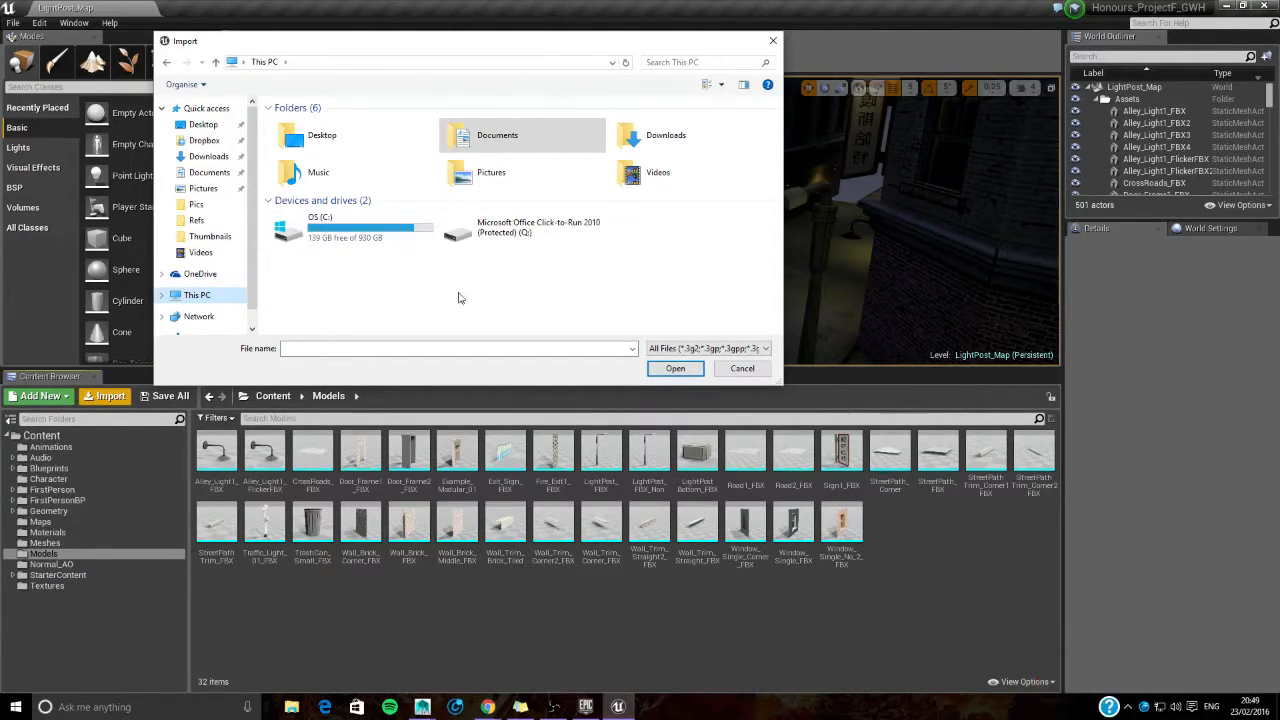
pyautogui.doubleClick(496, 131)
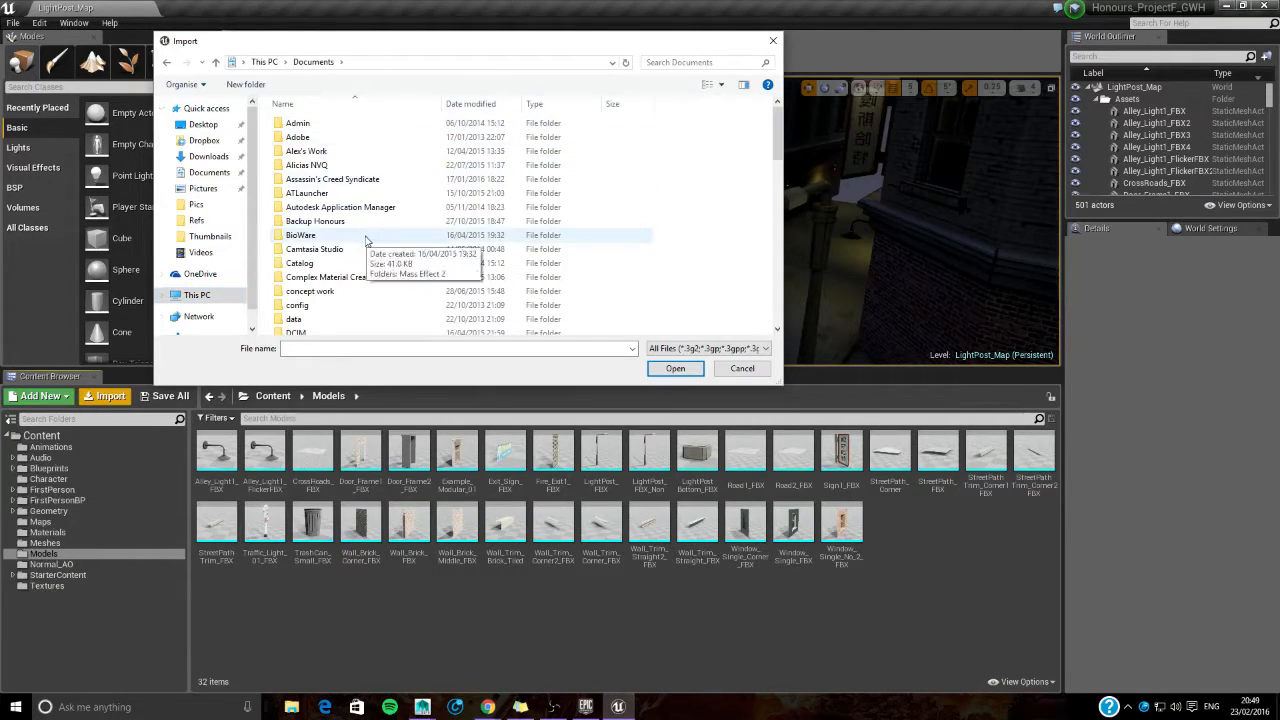
# - Browse through Univeristy Back-Up 23-02, DTLplus, DTLplus, DD3992 Honours and Honours_Project to the Models folder for the import
pyautogui.scroll(-10, 366, 242)
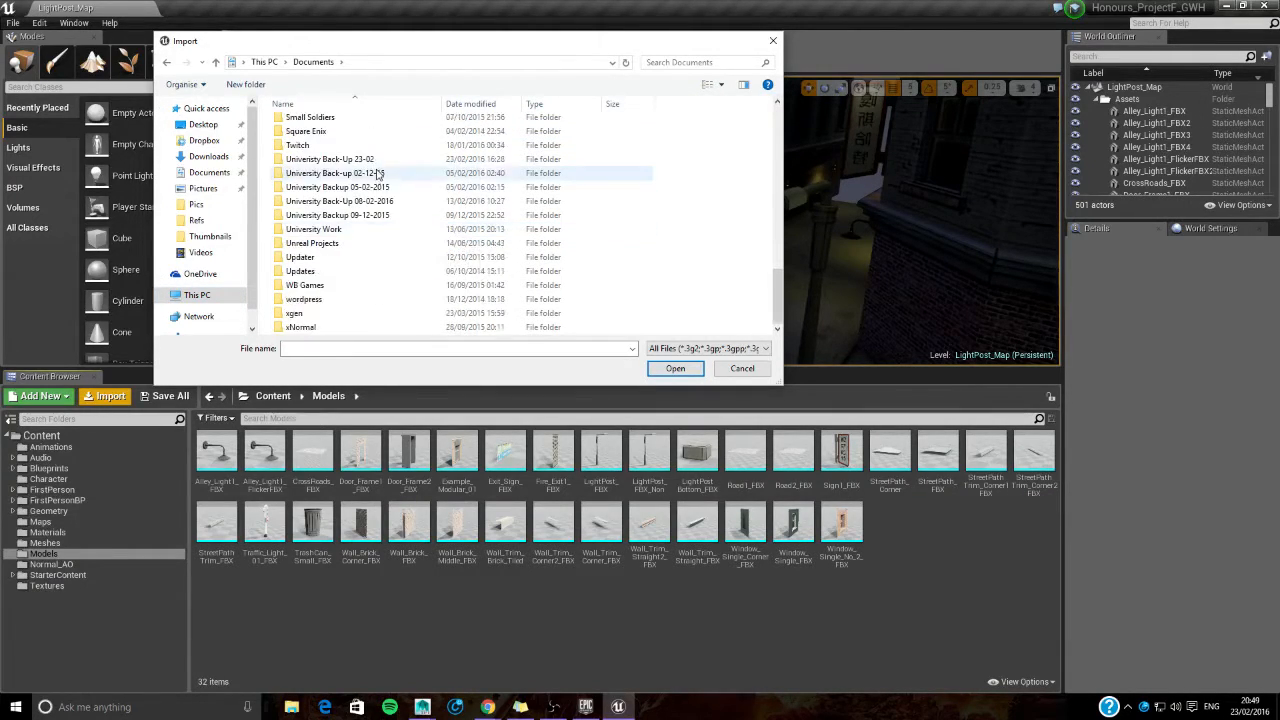
pyautogui.doubleClick(385, 172)
pyautogui.doubleClick(300, 123)
pyautogui.doubleClick(353, 127)
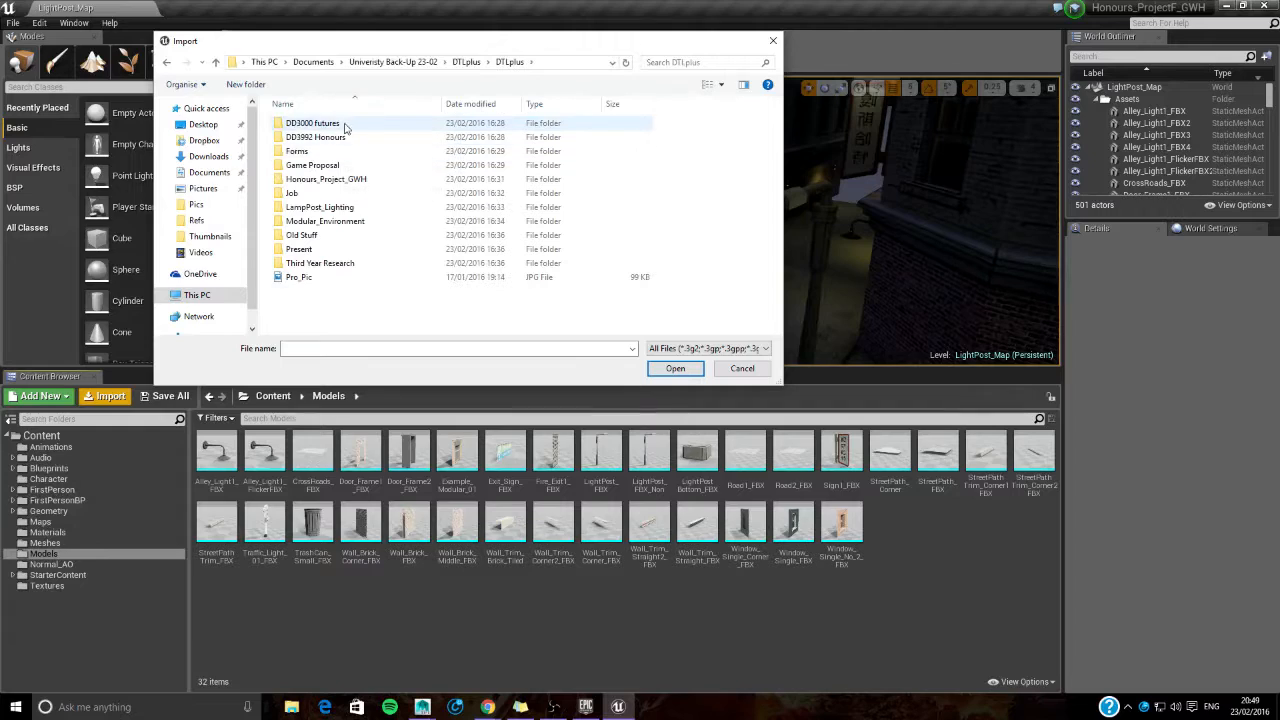
pyautogui.doubleClick(345, 123)
pyautogui.doubleClick(320, 145)
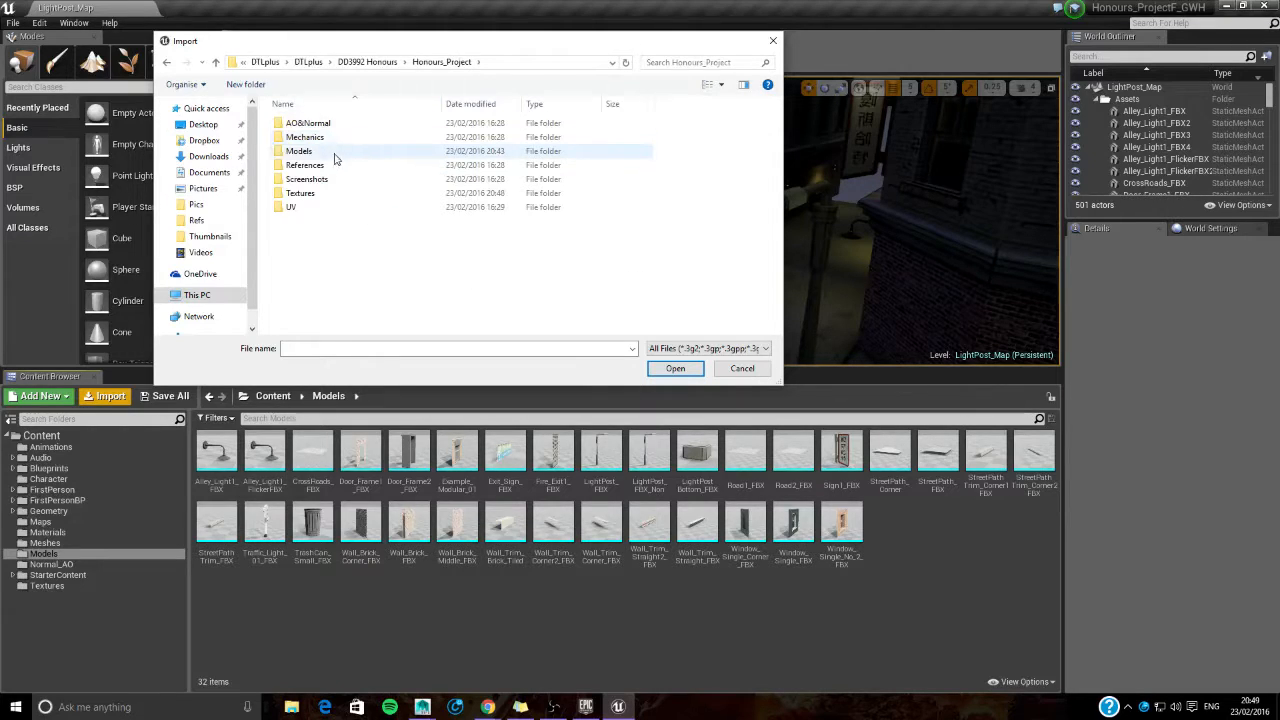
pyautogui.doubleClick(300, 151)
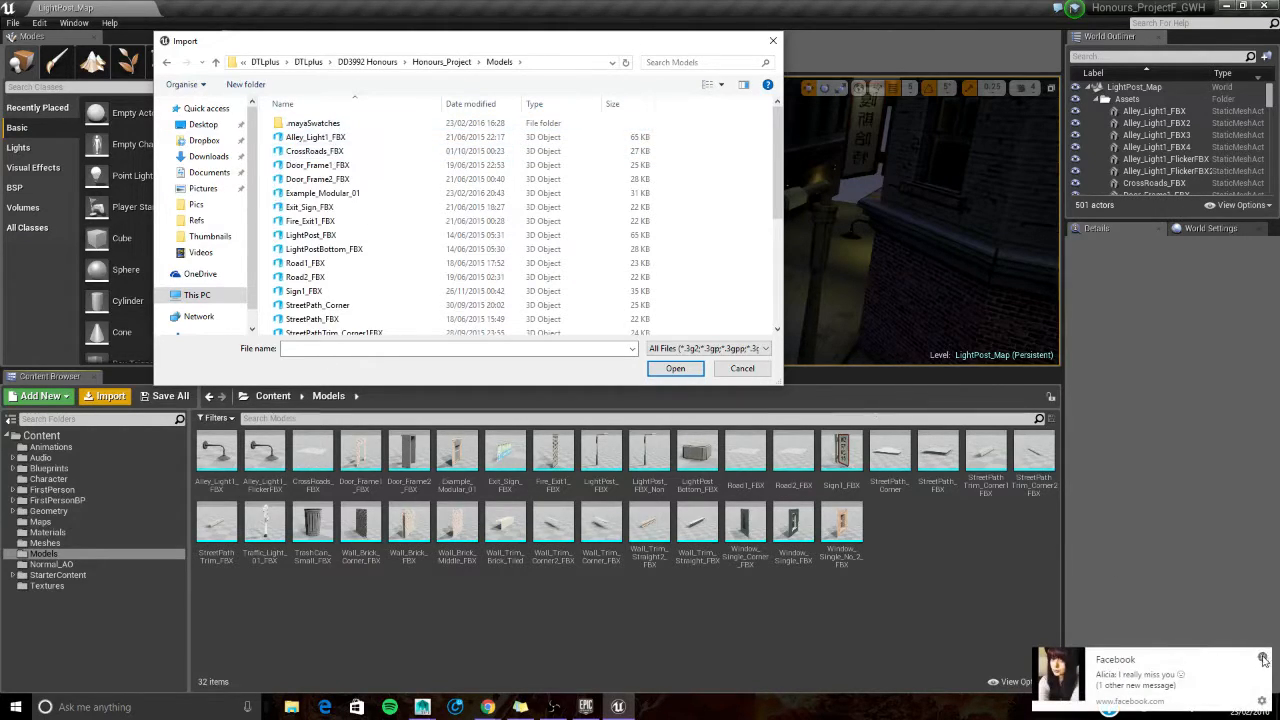
# - Import Example_Modular_01 over the existing asset, keeping the FBX options with Combine Meshes on and material and texture import off
pyautogui.scroll(-1, 386, 268)
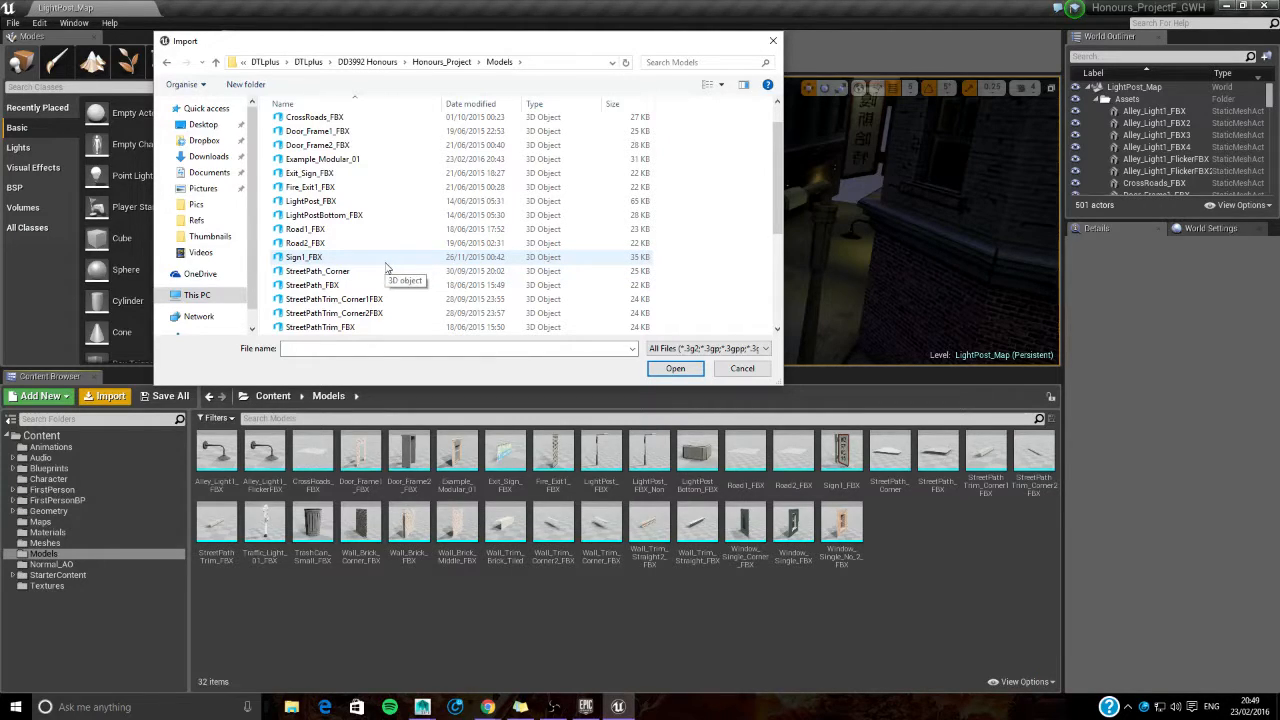
pyautogui.click(400, 160)
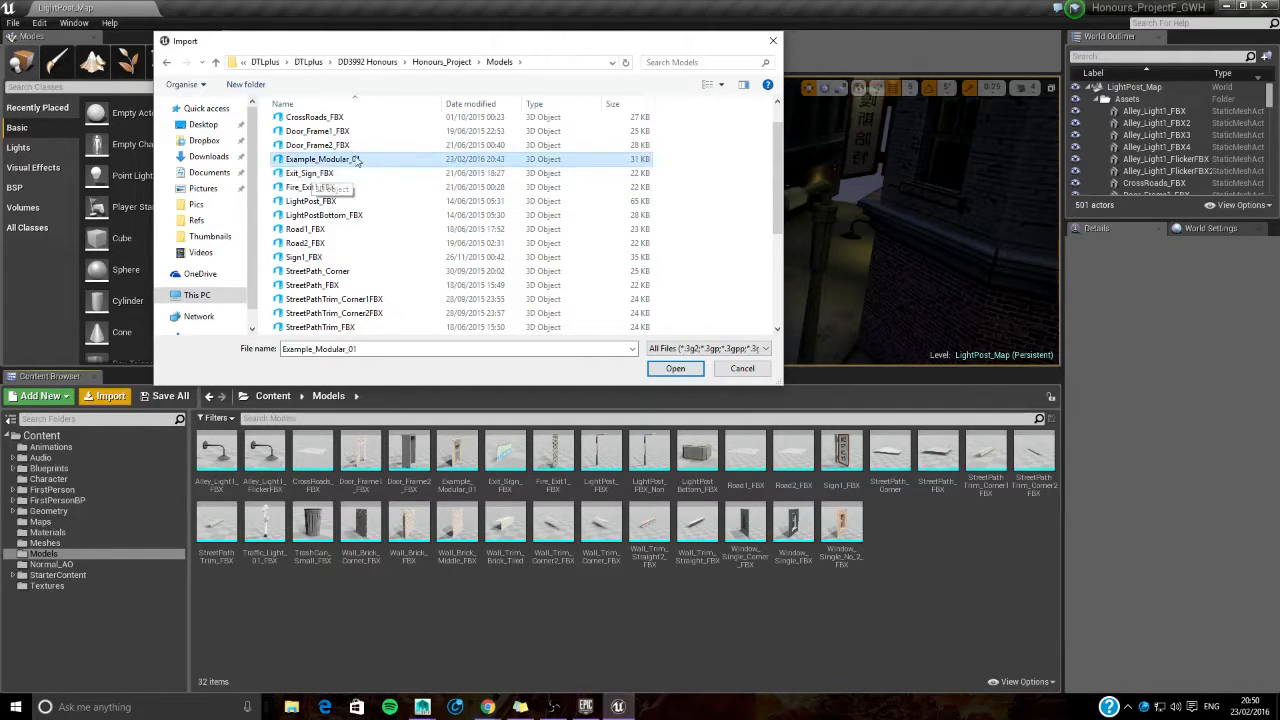
pyautogui.click(662, 369)
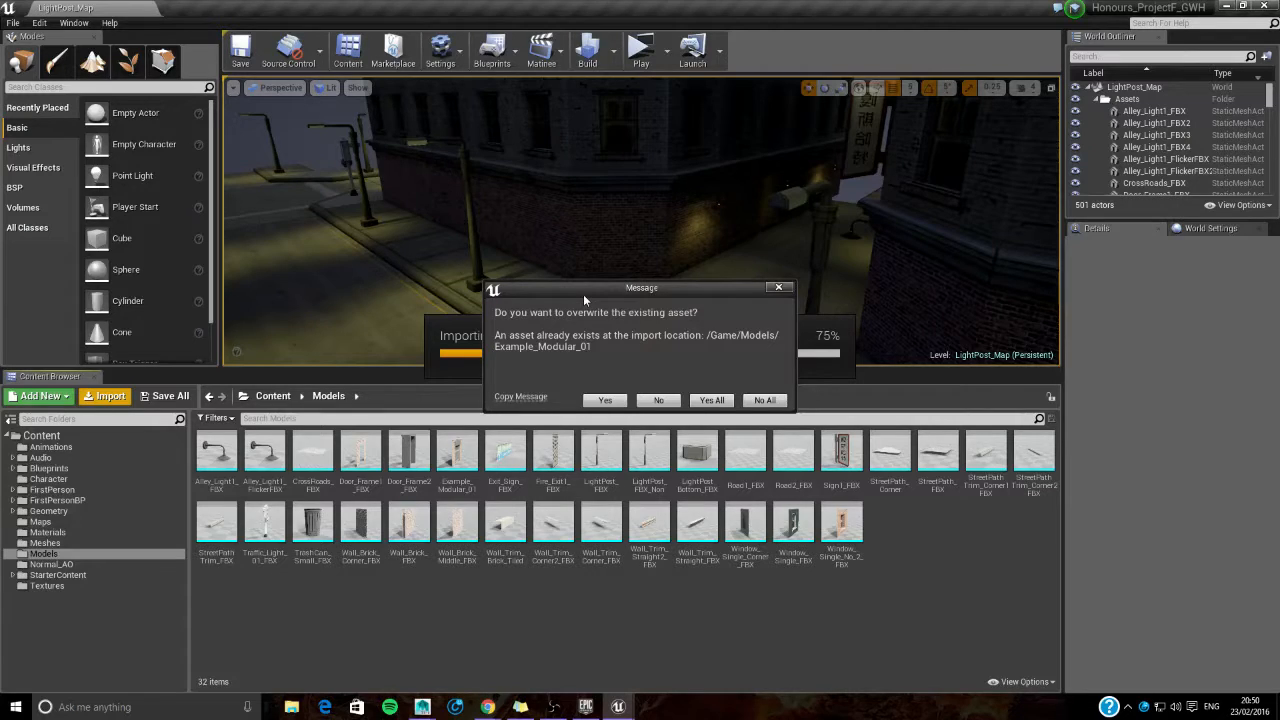
pyautogui.click(711, 400)
pyautogui.moveTo(653, 312); pyautogui.dragTo(649, 175)
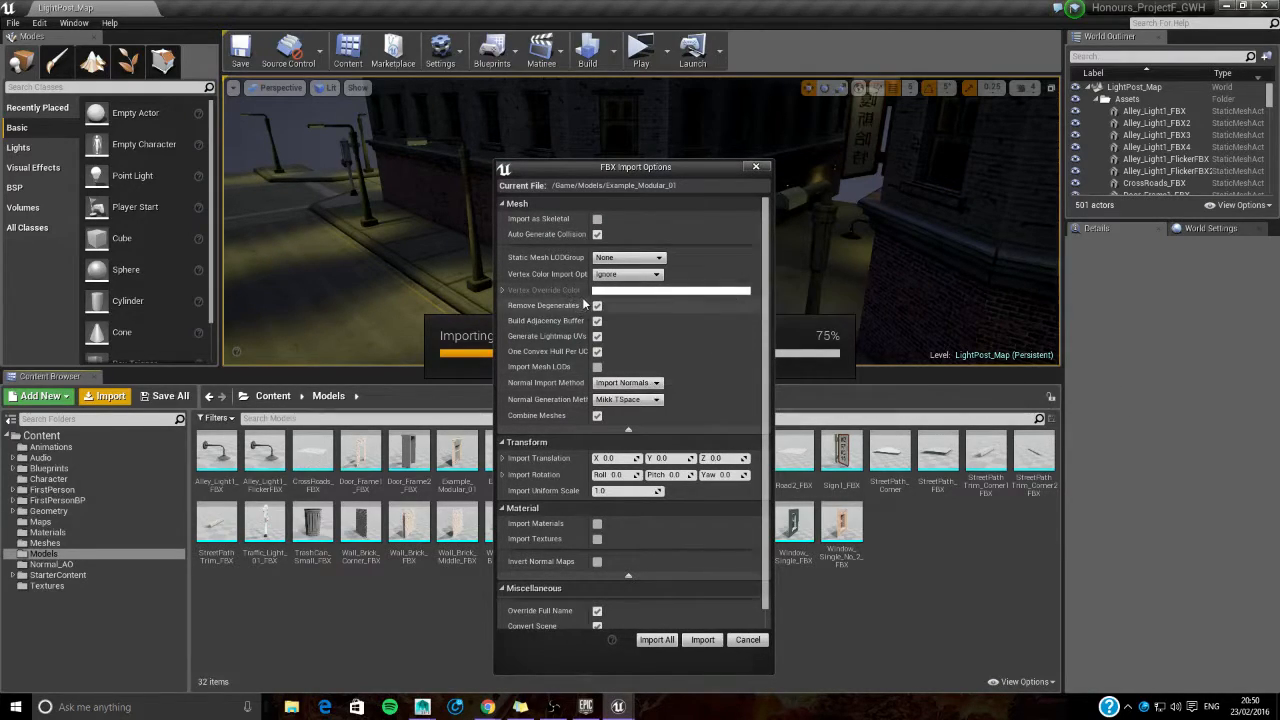
pyautogui.moveTo(595, 296); pyautogui.dragTo(610, 297)
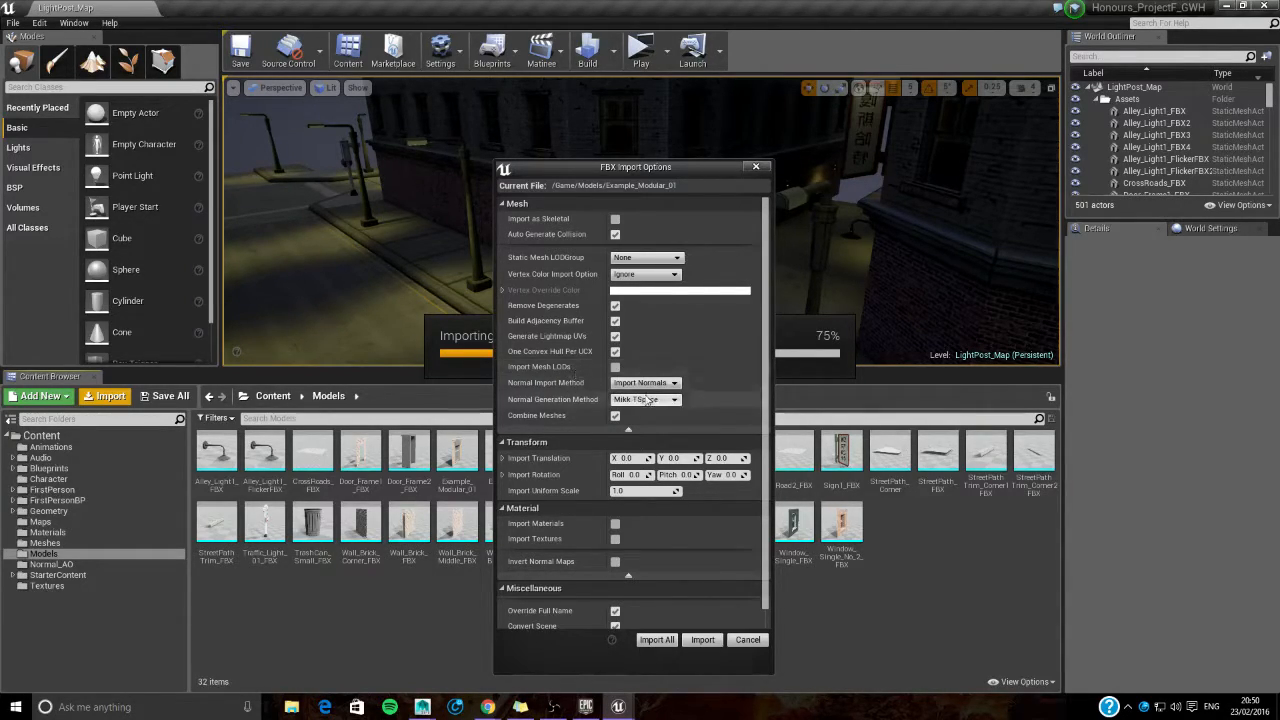
pyautogui.click(657, 641)
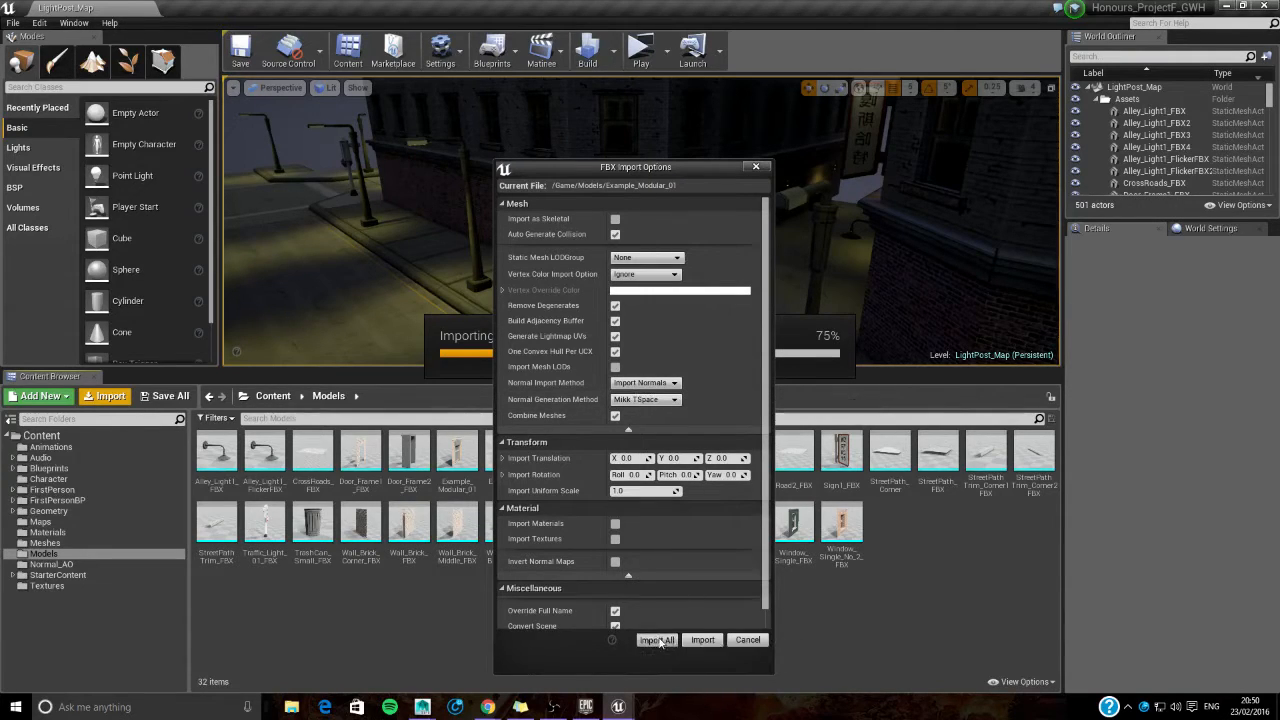
# - Open Example_Modular_01 in the static mesh editor, dock it beside the map, and inspect the window wall mesh up close
pyautogui.doubleClick(473, 458)
pyautogui.moveTo(341, 68); pyautogui.dragTo(255, 10)
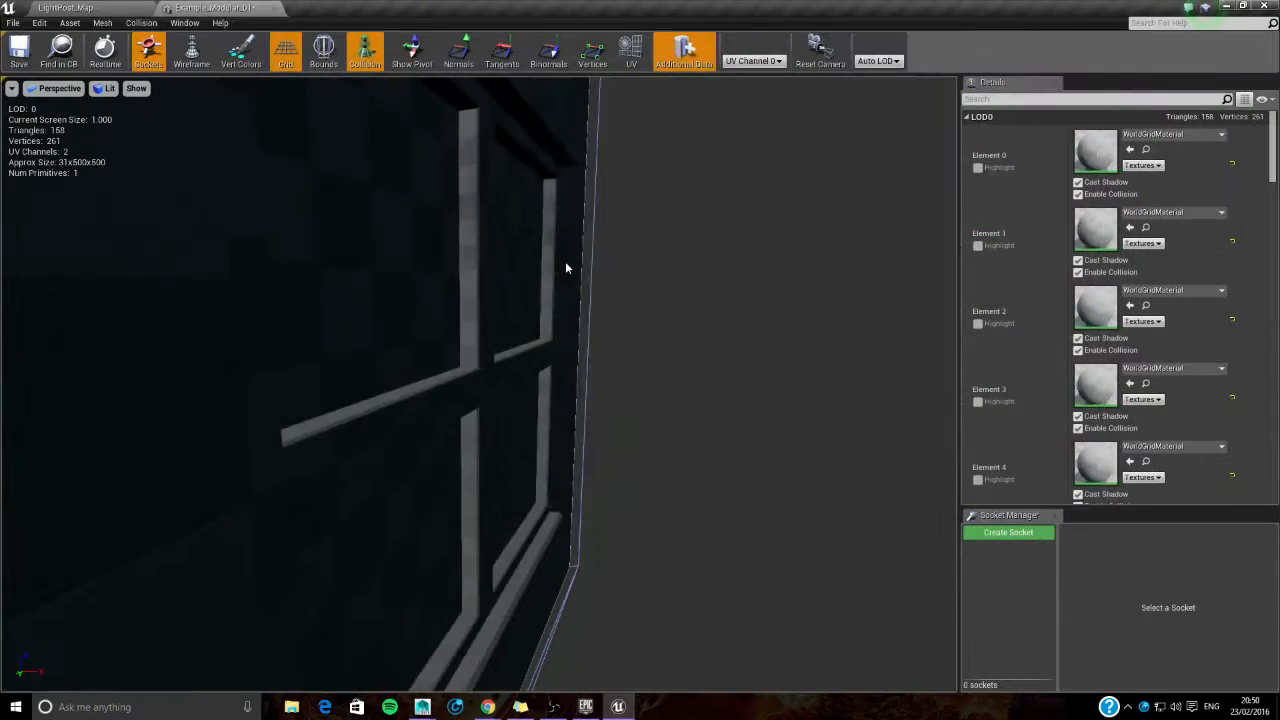
pyautogui.scroll(-5, 562, 265)
pyautogui.keyDown('alt'); pyautogui.moveTo(562, 265); pyautogui.dragTo(320, 270); pyautogui.keyUp('alt')
pyautogui.scroll(6, 400, 268)
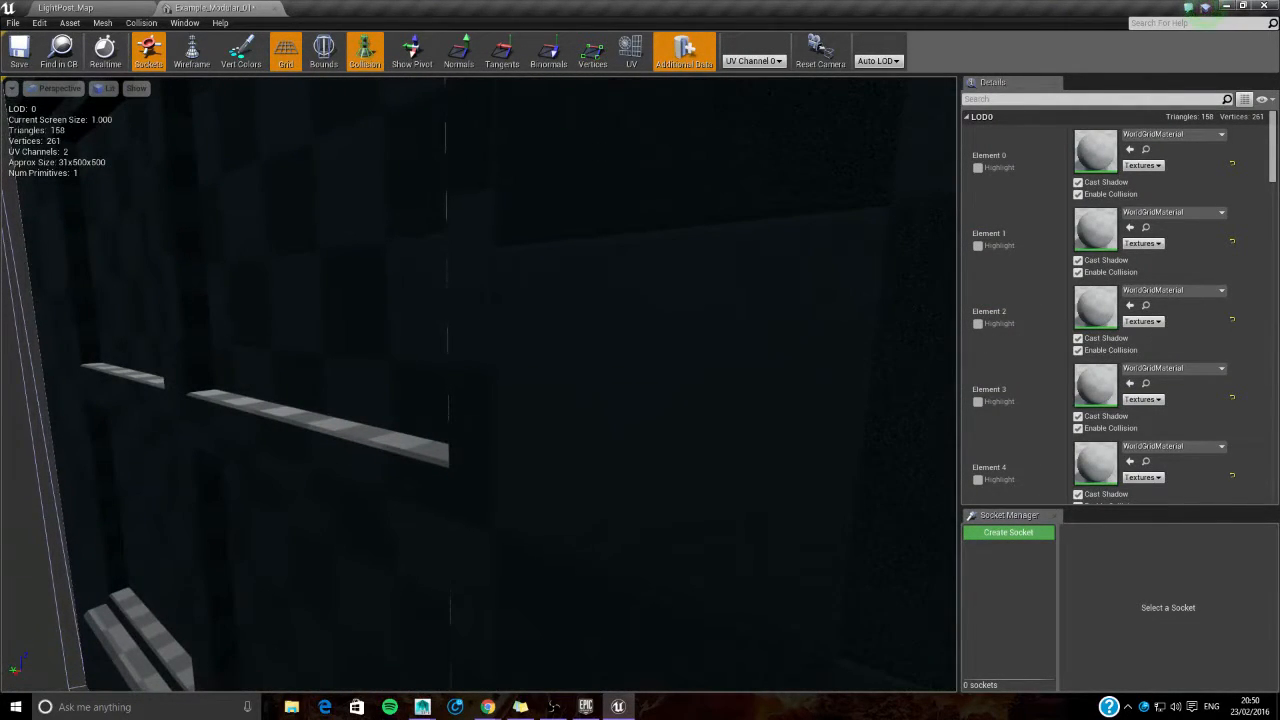
# - Examine the window wall mesh from the front in the static mesh editor and look through its material elements
pyautogui.scroll(-4, 320, 270)
pyautogui.keyDown('alt'); pyautogui.moveTo(320, 270); pyautogui.dragTo(570, 274); pyautogui.keyUp('alt')
pyautogui.keyDown('alt'); pyautogui.moveTo(570, 346); pyautogui.dragTo(542, 340); pyautogui.keyUp('alt')
pyautogui.scroll(-3, 538, 346)
pyautogui.scroll(3, 538, 346)
pyautogui.keyDown('alt'); pyautogui.moveTo(538, 346); pyautogui.dragTo(660, 346, button='middle'); pyautogui.keyUp('alt')
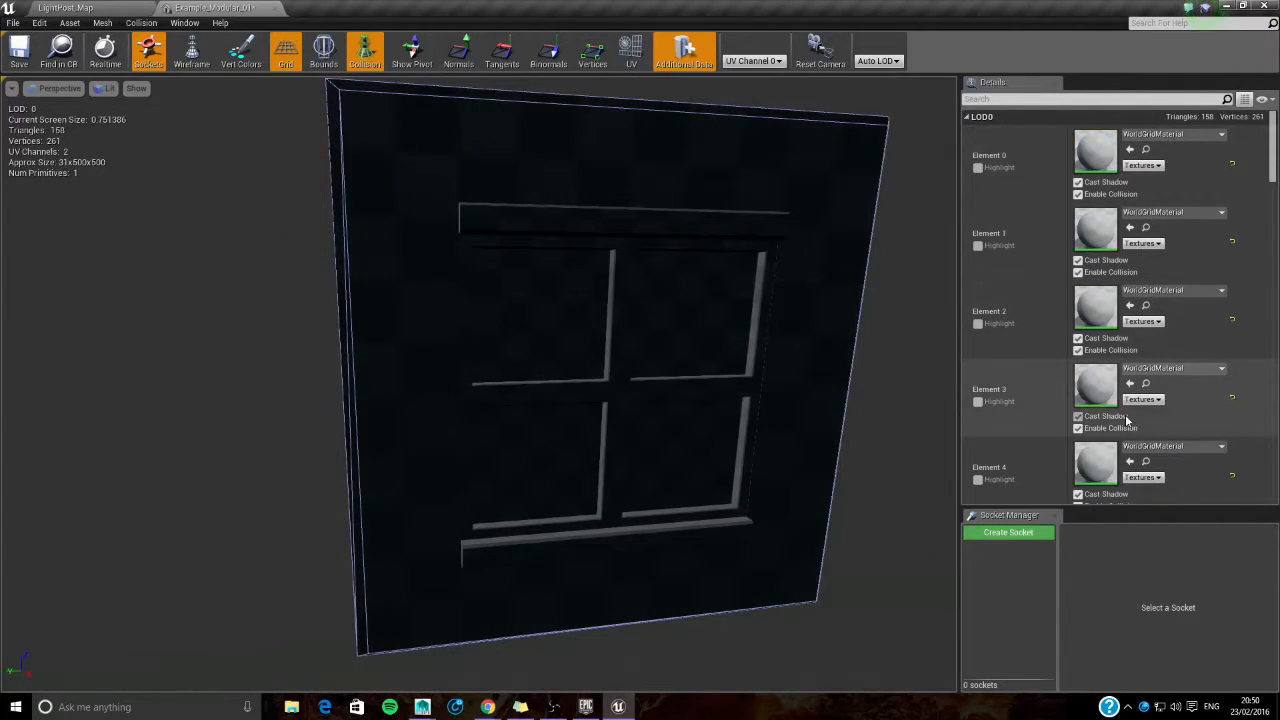
pyautogui.scroll(-5, 1128, 414)
pyautogui.scroll(5, 1087, 335)
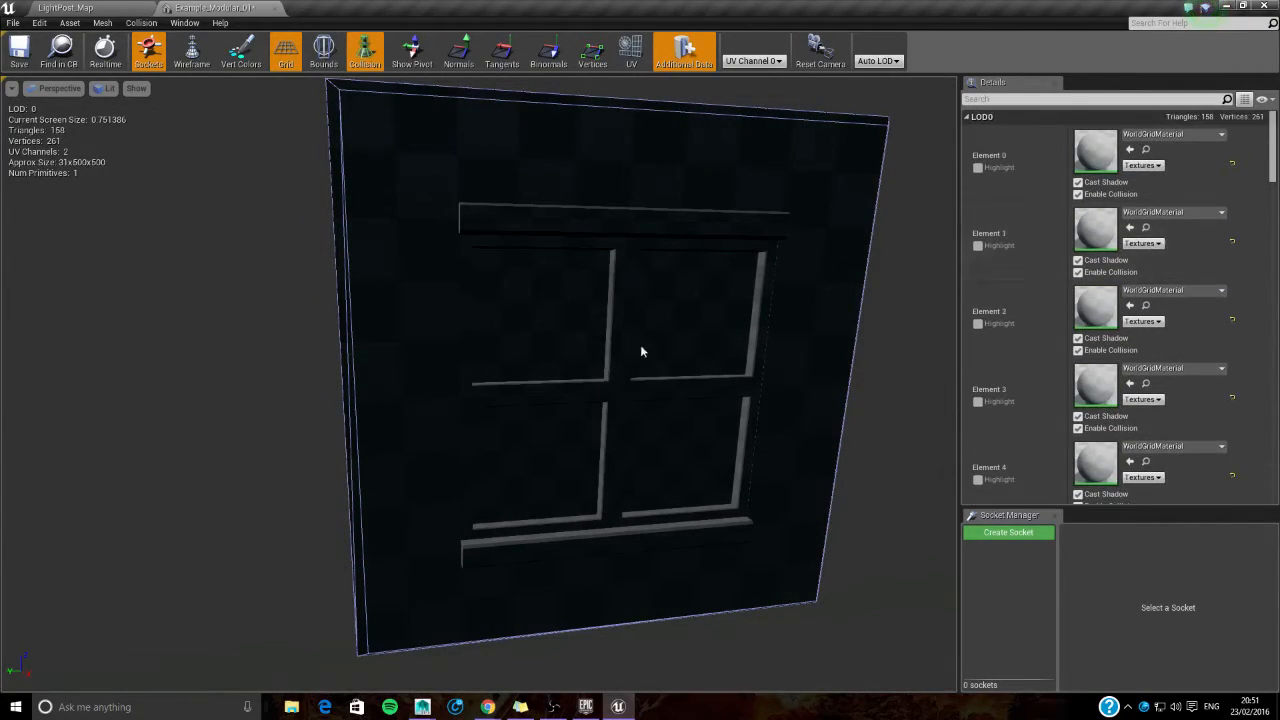
# - Rotate the preview light to illuminate the front of the window wall and view the mesh from several angles
pyautogui.moveTo(640, 370); pyautogui.dragTo(560, 374, button='right')
pyautogui.moveTo(689, 366)
pyautogui.mouseDown(button='right')
pyautogui.moveTo(640, 368)
pyautogui.moveTo(680, 368)
pyautogui.mouseUp(button='right')
pyautogui.press('l')
pyautogui.moveTo(667, 362); pyautogui.dragTo(740, 370)
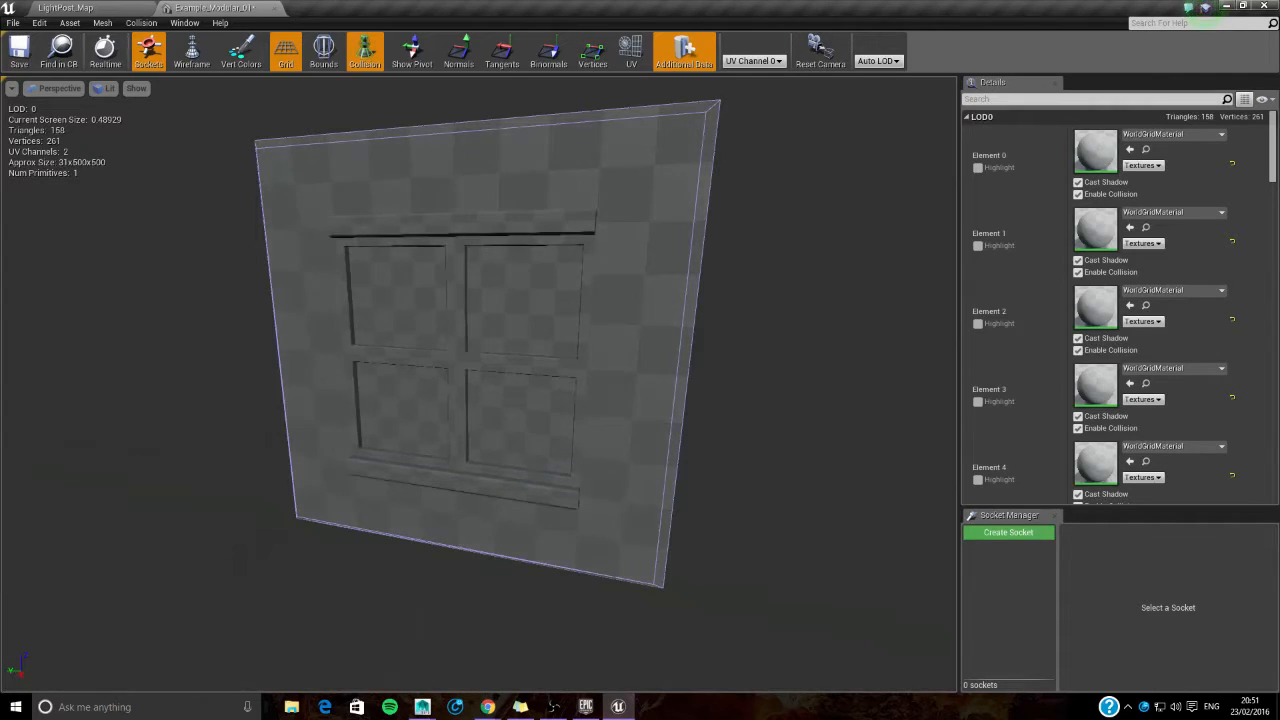
pyautogui.moveTo(472, 364); pyautogui.dragTo(560, 366)
pyautogui.moveTo(568, 248); pyautogui.dragTo(576, 300)
# - Return to LightPost_Map and open the project's Textures content folder to look through its existing textures
pyautogui.click(70, 8)
pyautogui.click(403, 634)
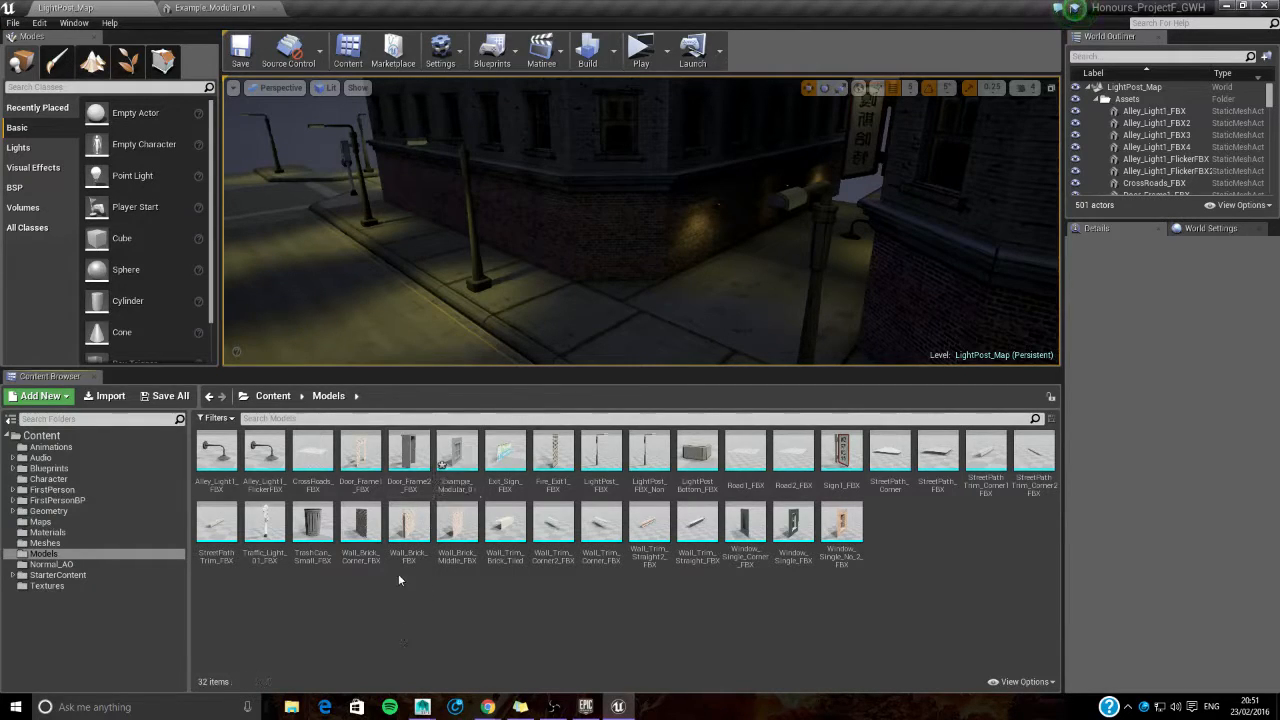
pyautogui.click(92, 585)
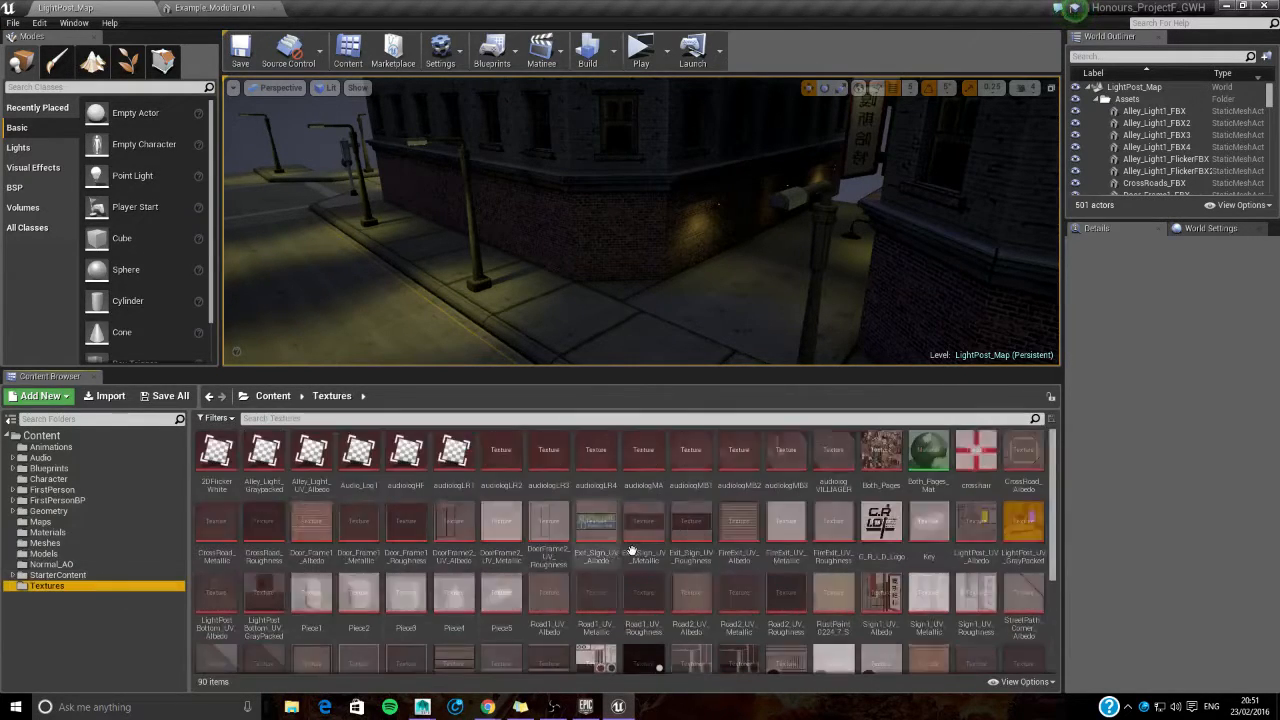
pyautogui.scroll(-3, 690, 517)
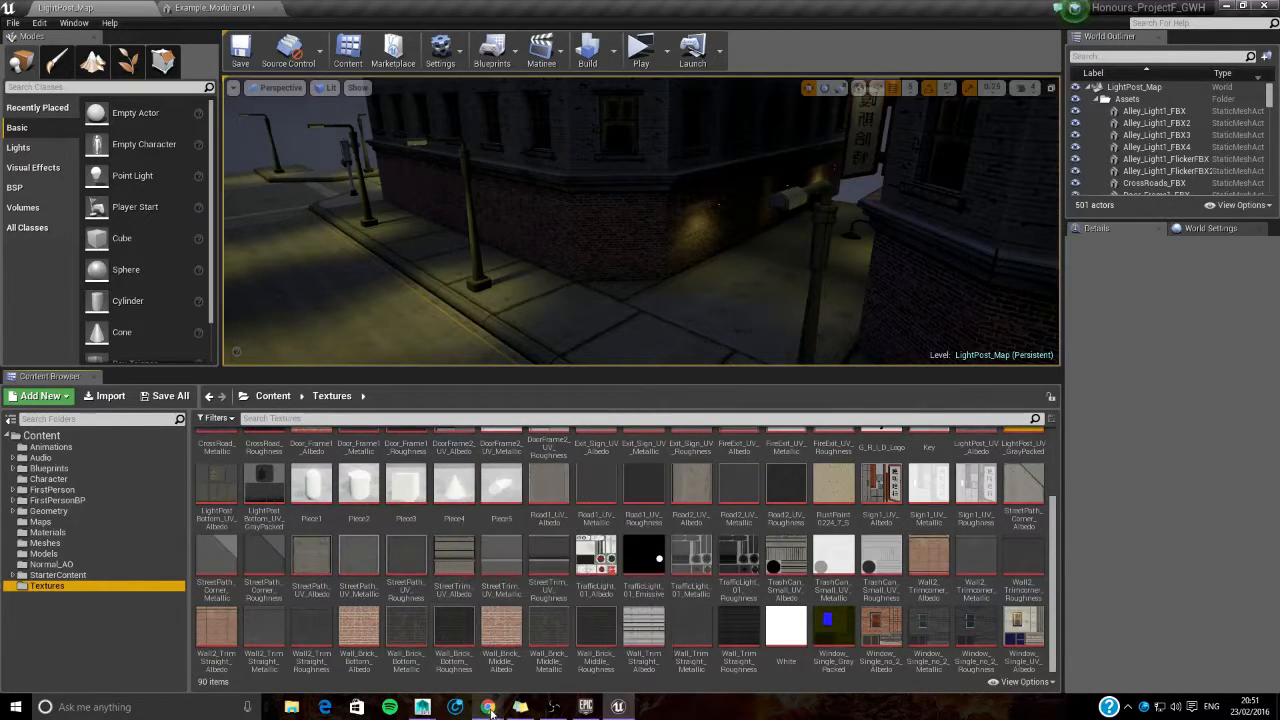
# - Switch to File Explorer and browse from Documents through Univeristy Back-Up 23-02, DTLplus, DTLplus, DD3992 Honours and Honours_Project to the Textures folder
pyautogui.click(300, 707)
pyautogui.moveTo(434, 32); pyautogui.dragTo(928, 55)
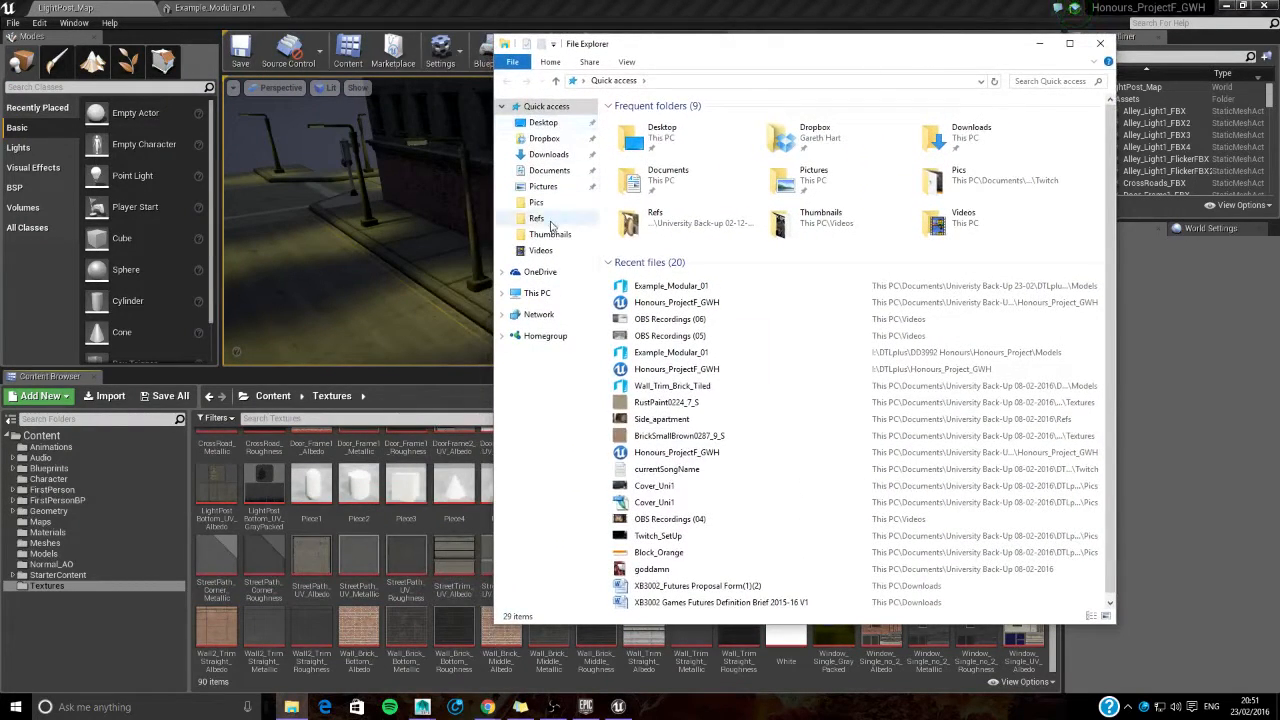
pyautogui.click(549, 170)
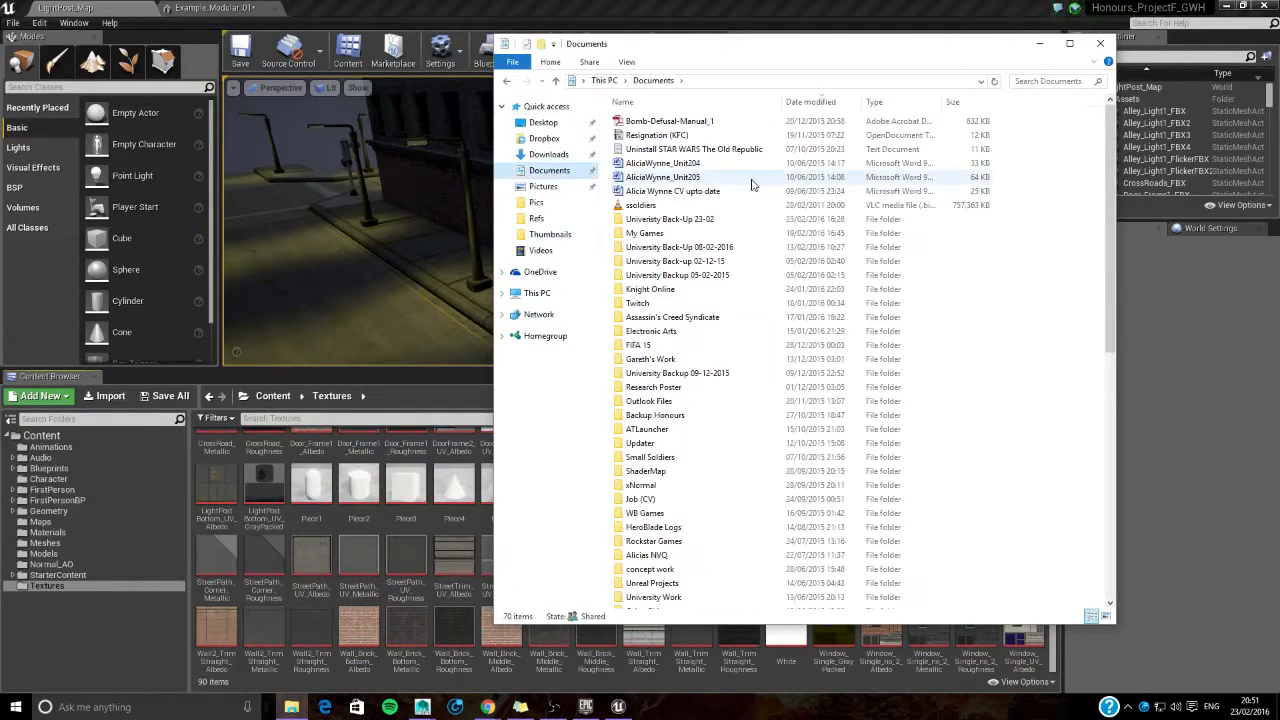
pyautogui.doubleClick(737, 220)
pyautogui.doubleClick(650, 124)
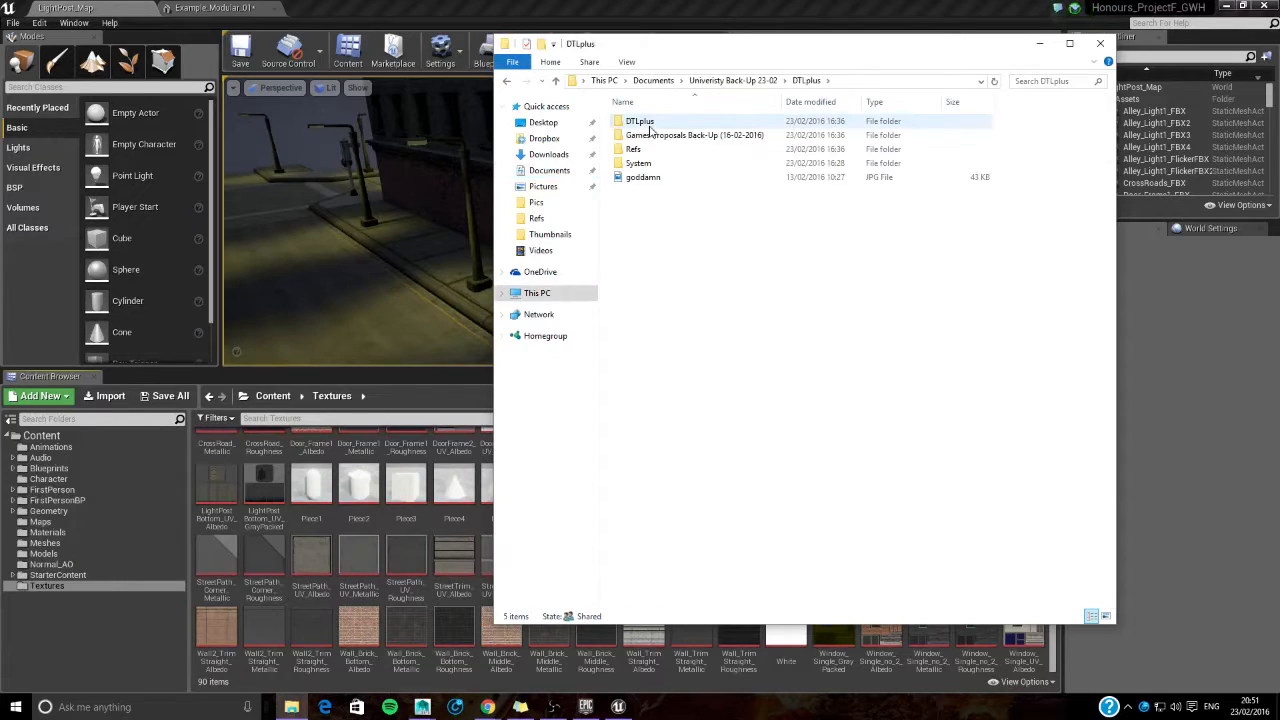
pyautogui.doubleClick(650, 124)
pyautogui.doubleClick(683, 135)
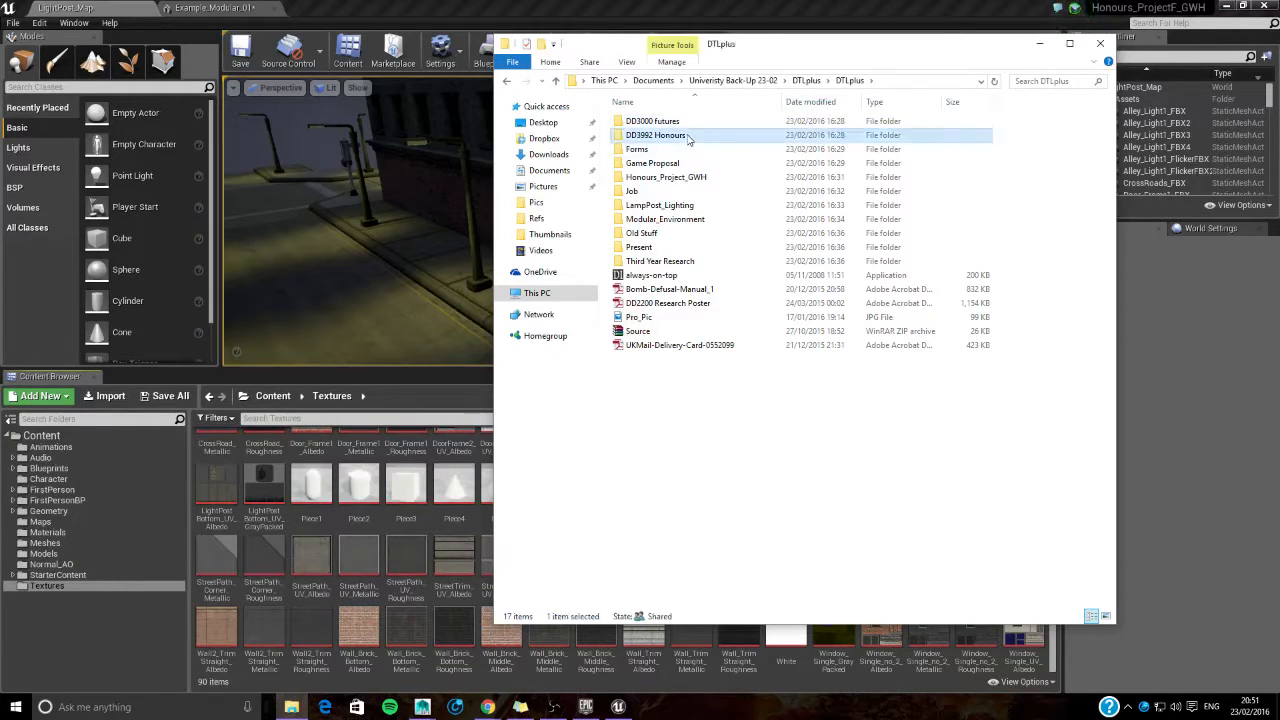
pyautogui.doubleClick(644, 135)
pyautogui.doubleClick(660, 198)
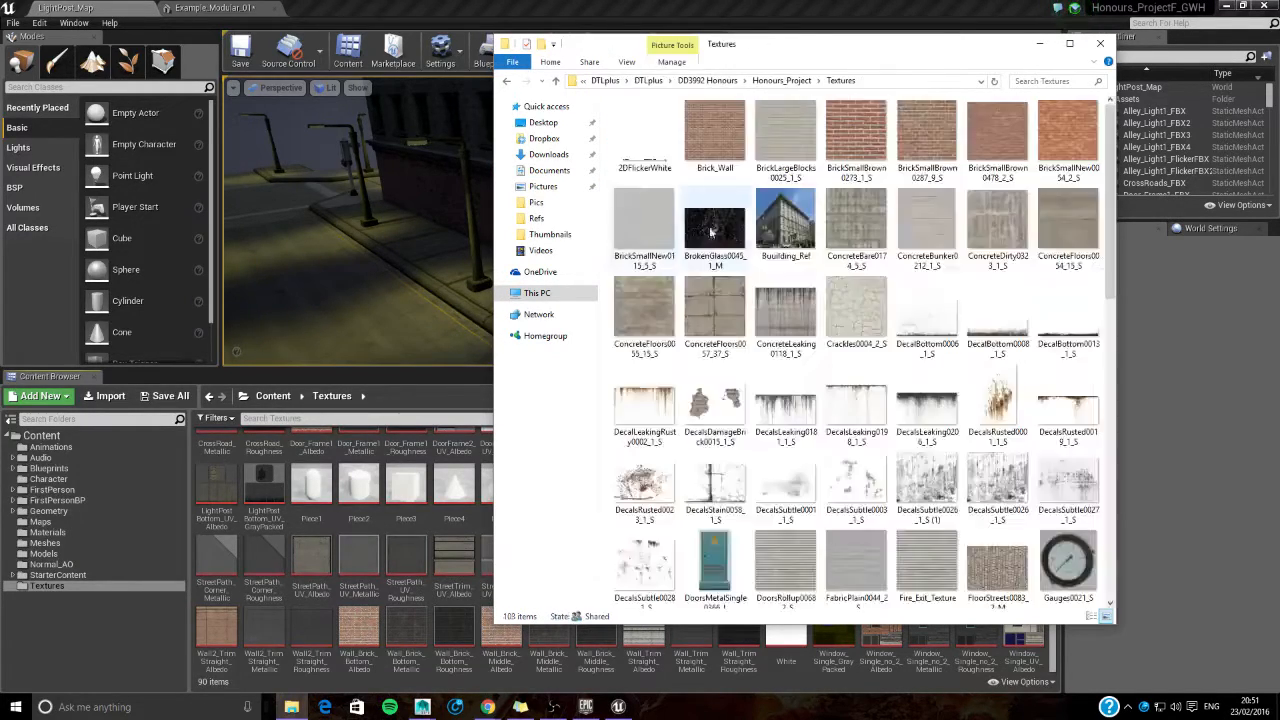
# - Sort the Honours_Project Textures folder by date and look through its image files
pyautogui.scroll(-10, 822, 414)
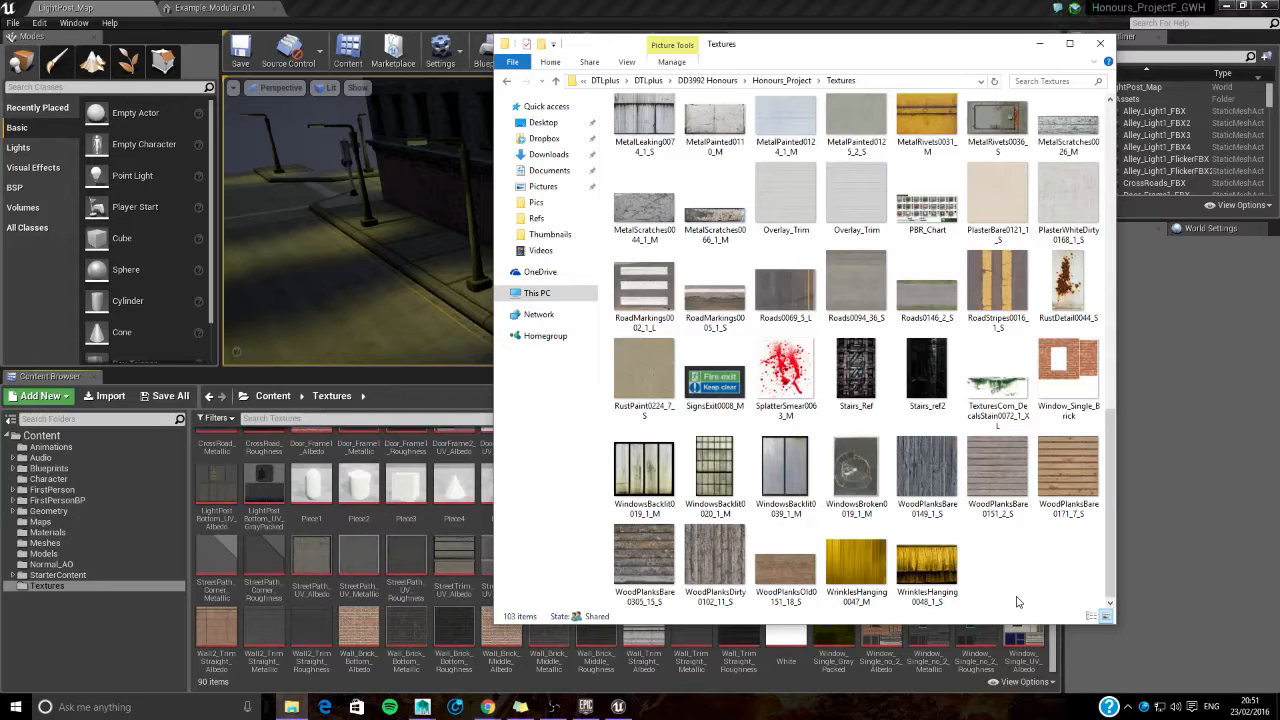
pyautogui.rightClick(1013, 563)
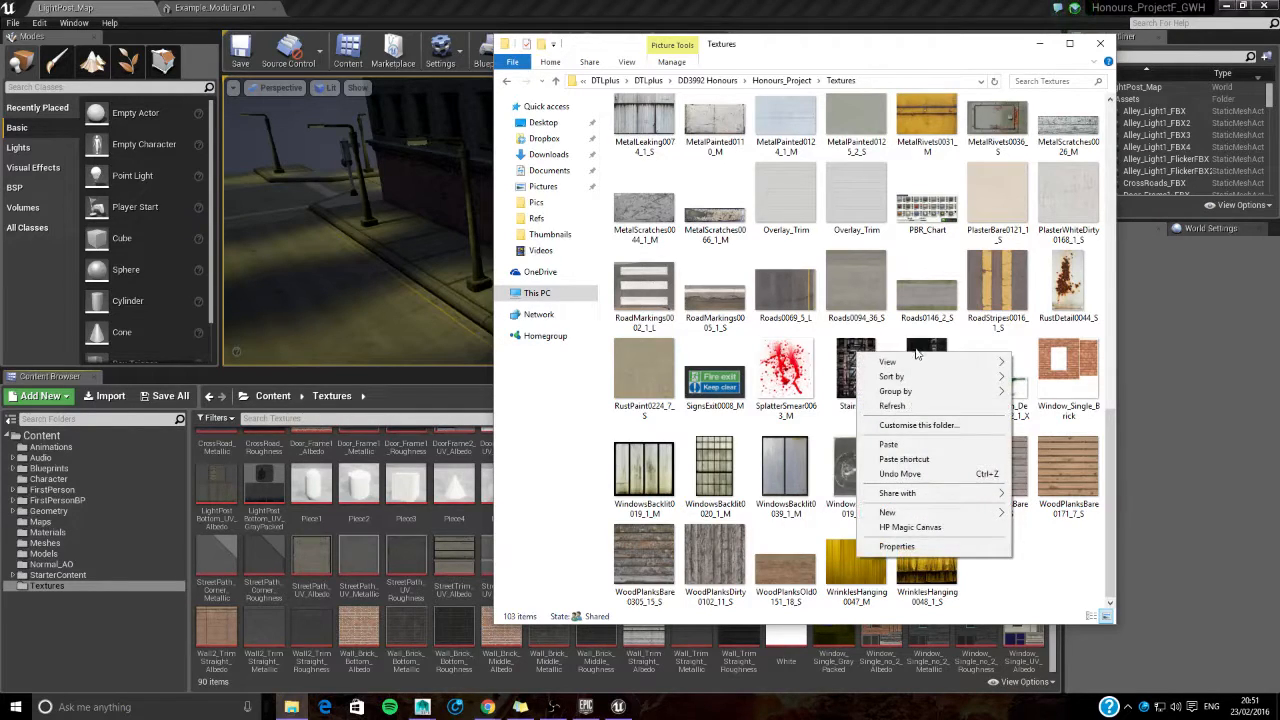
pyautogui.moveTo(916, 362)
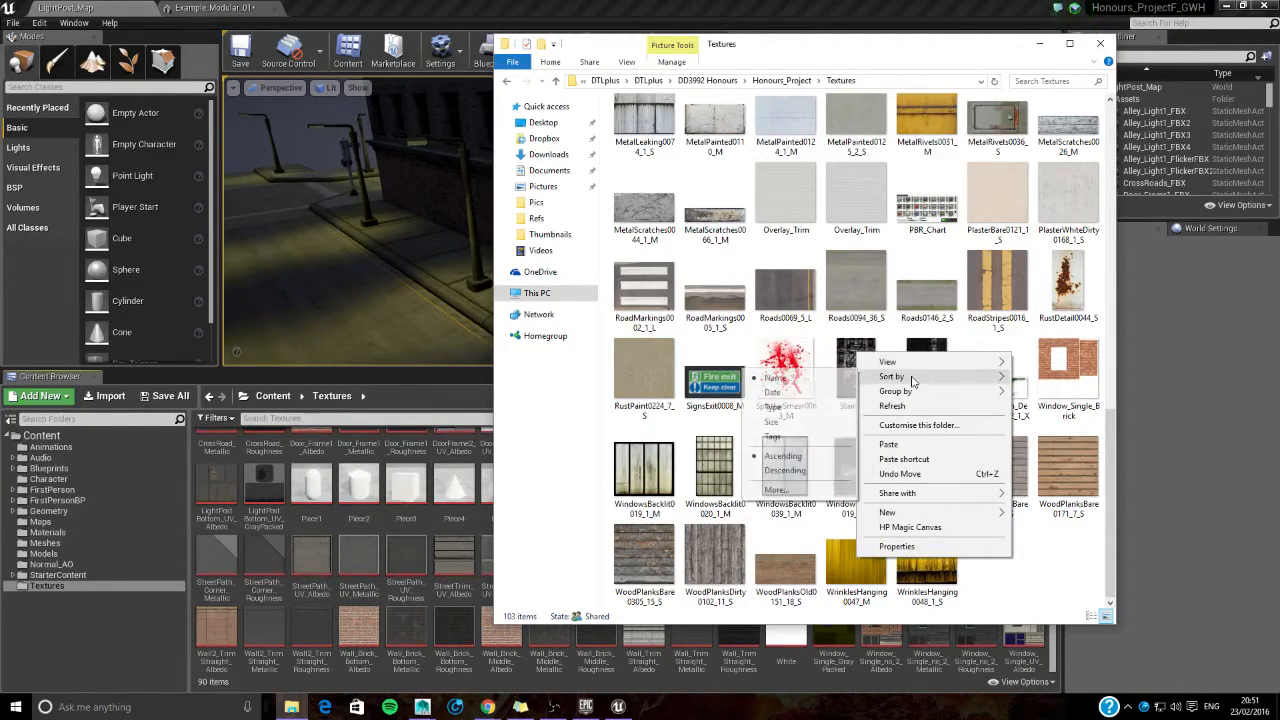
pyautogui.click(811, 392)
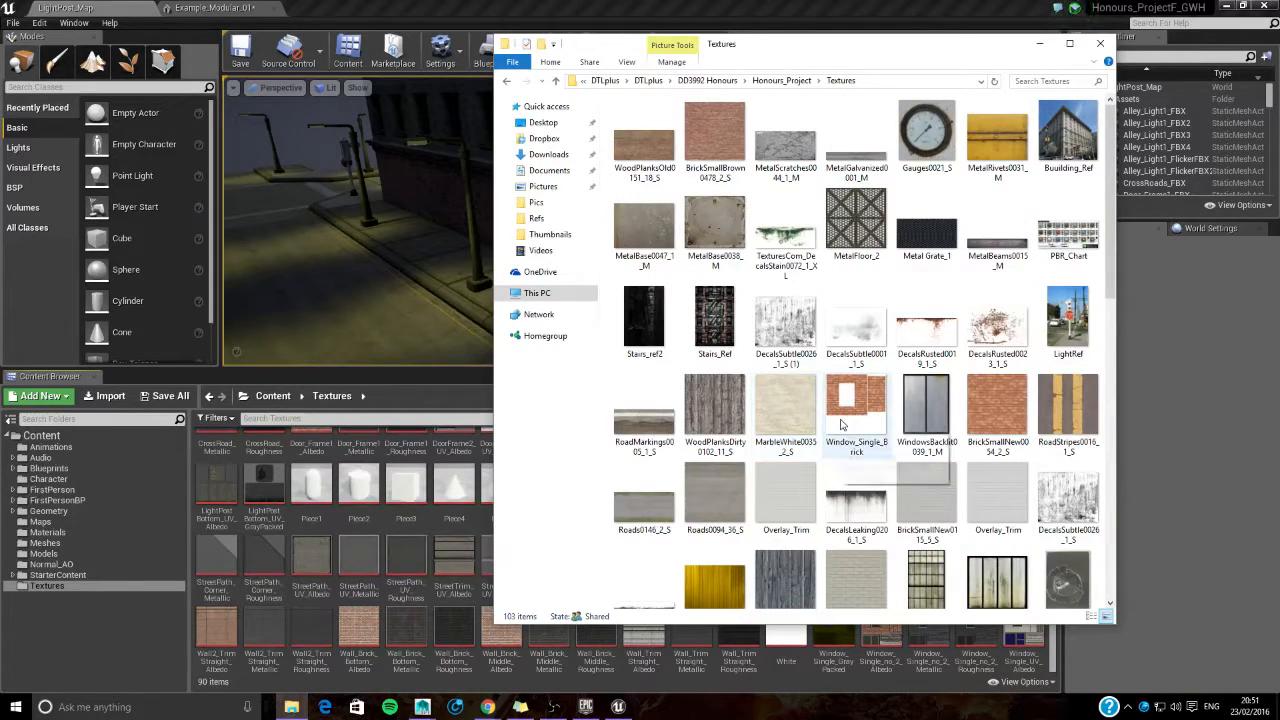
pyautogui.scroll(-8, 841, 425)
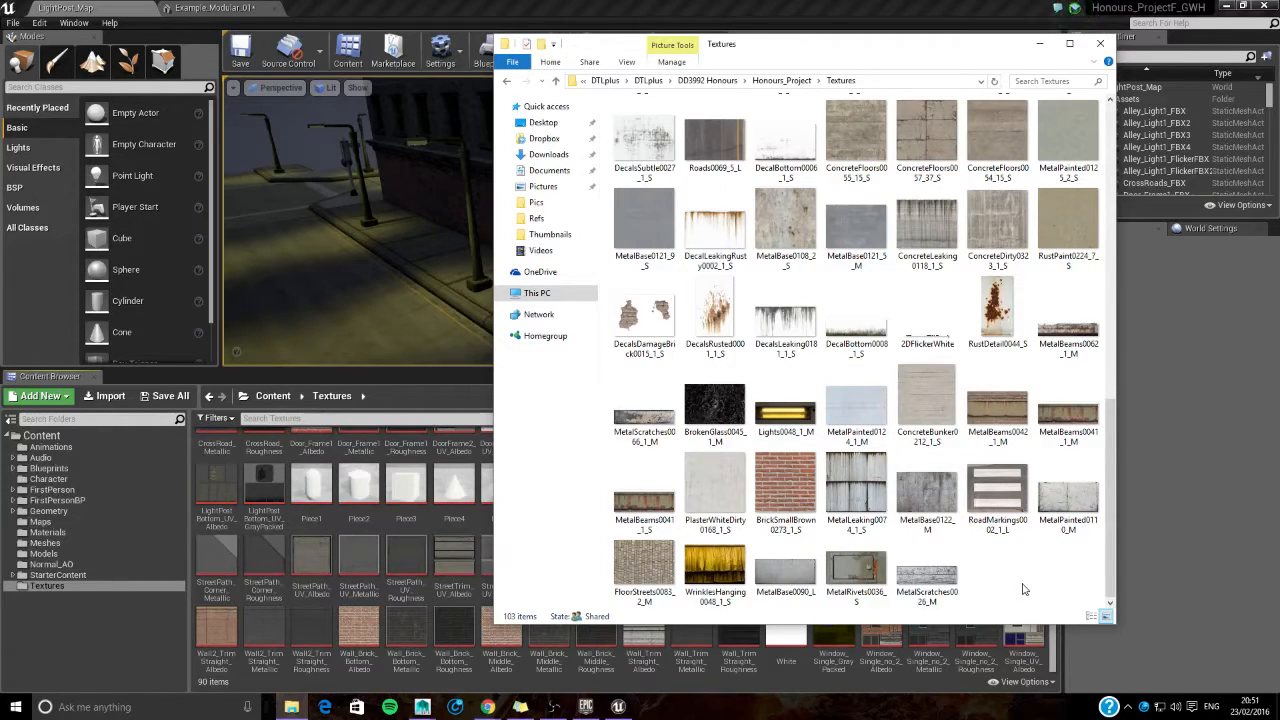
pyautogui.scroll(5, 1023, 589)
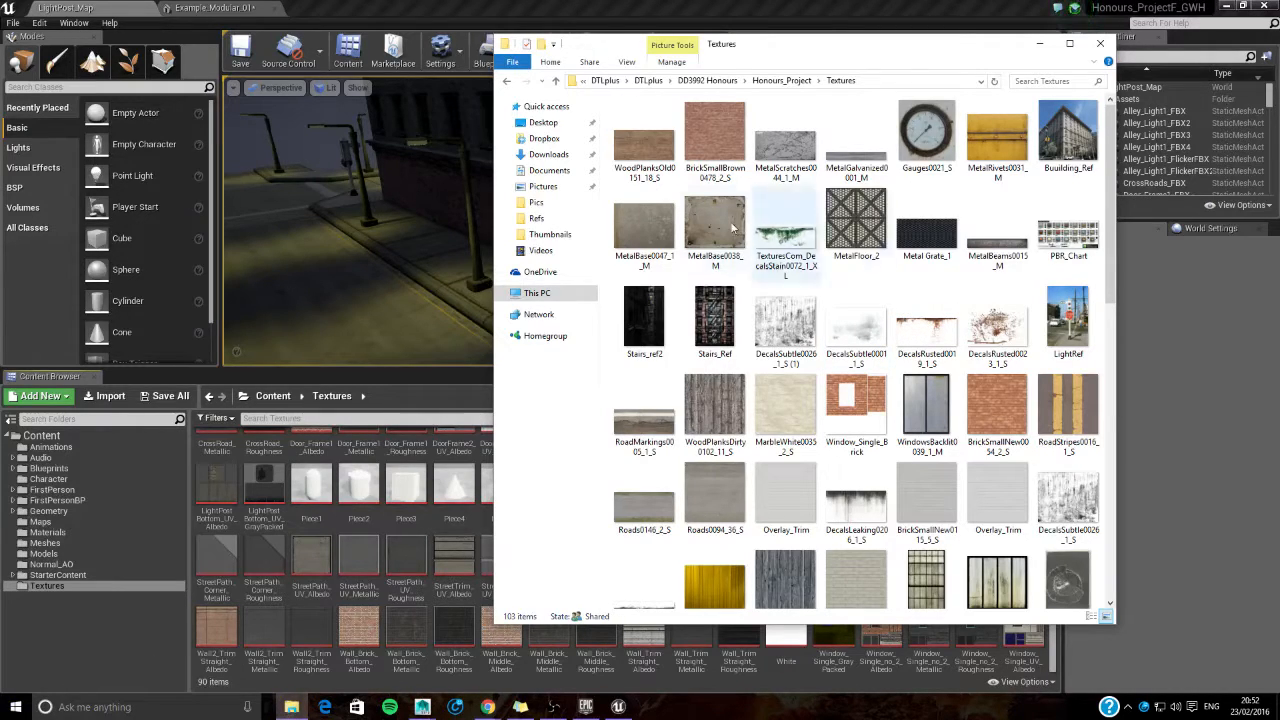
# - Check the Downloads folder sorted by date for the downloaded textures, and close File Explorer
pyautogui.click(556, 157)
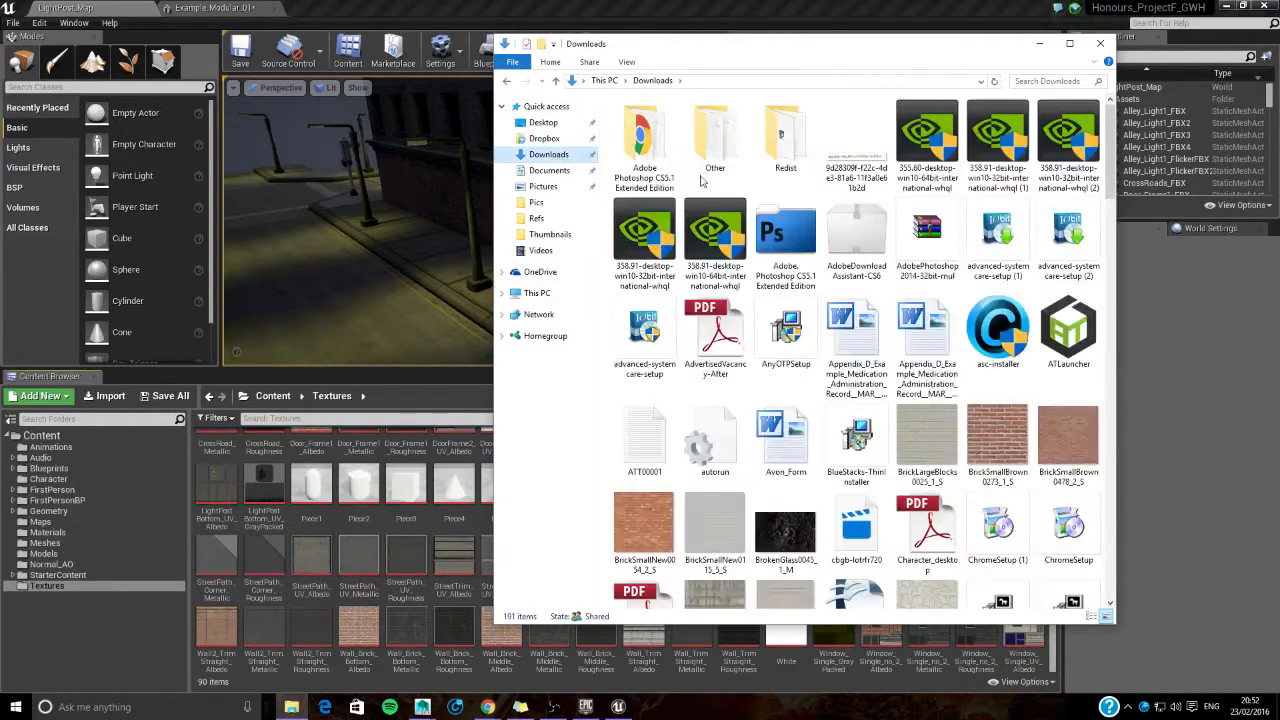
pyautogui.rightClick(1002, 393)
pyautogui.moveTo(890, 414)
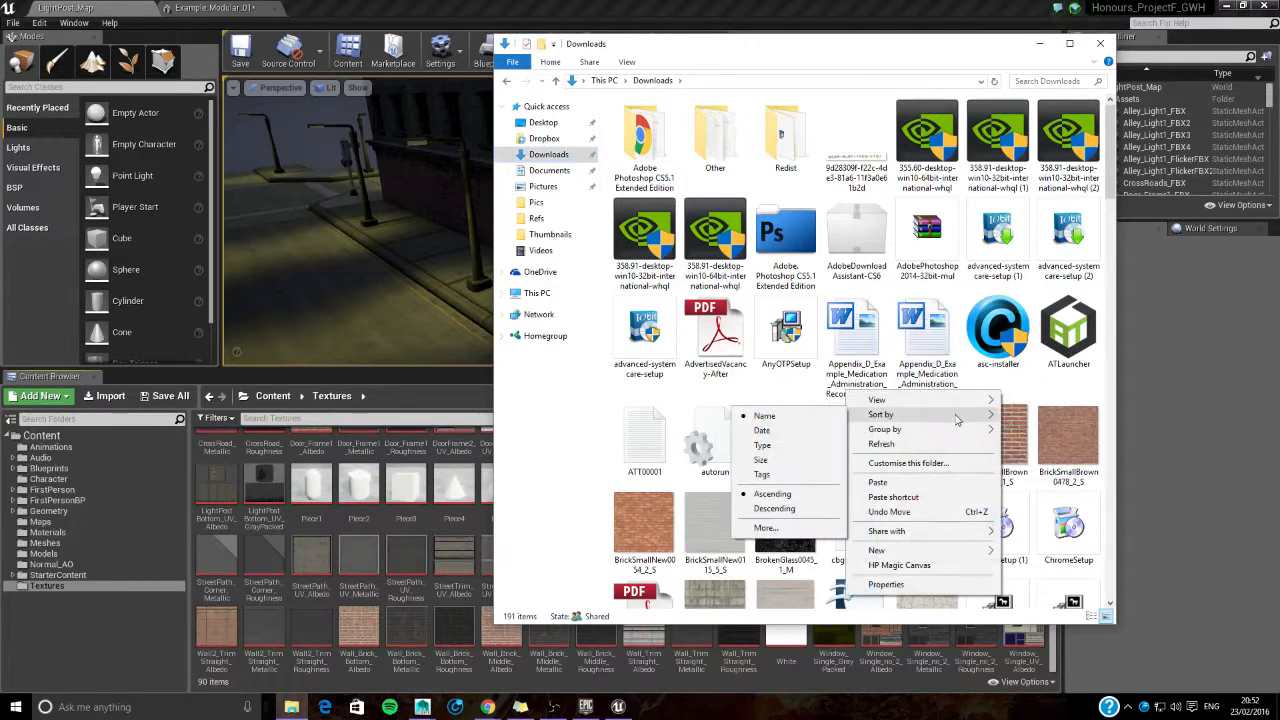
pyautogui.click(809, 432)
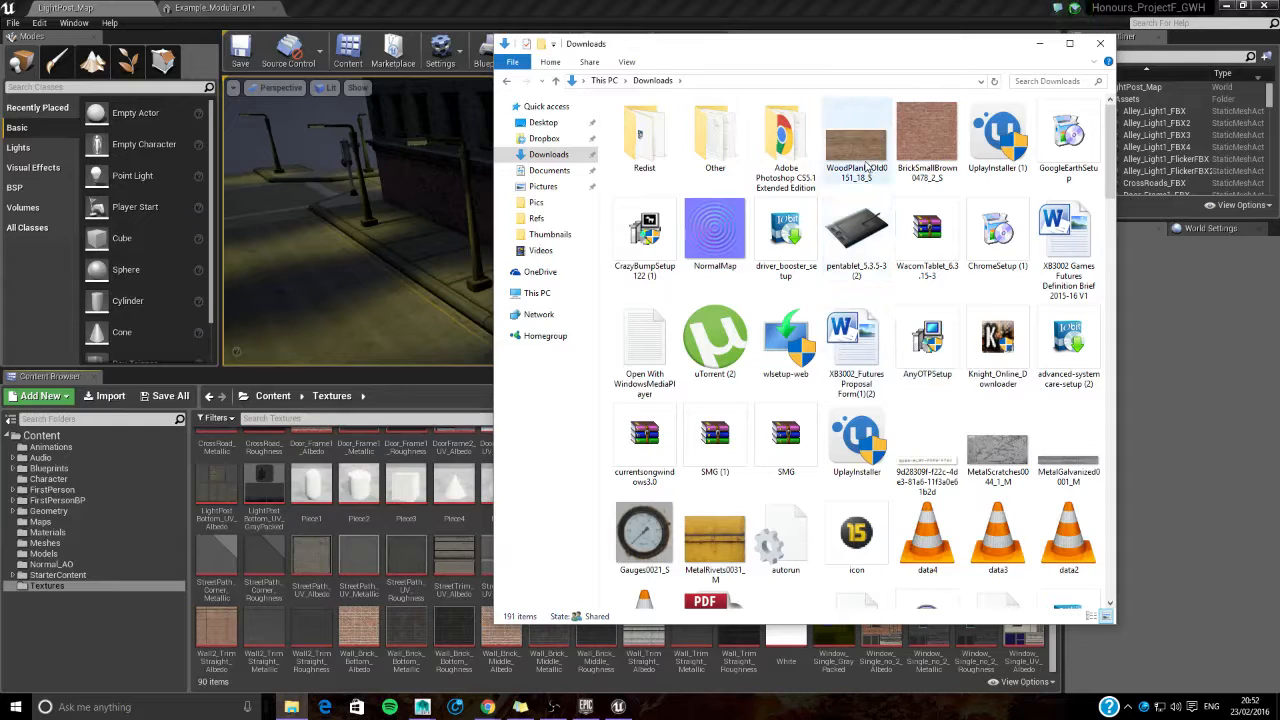
pyautogui.scroll(-15, 905, 440)
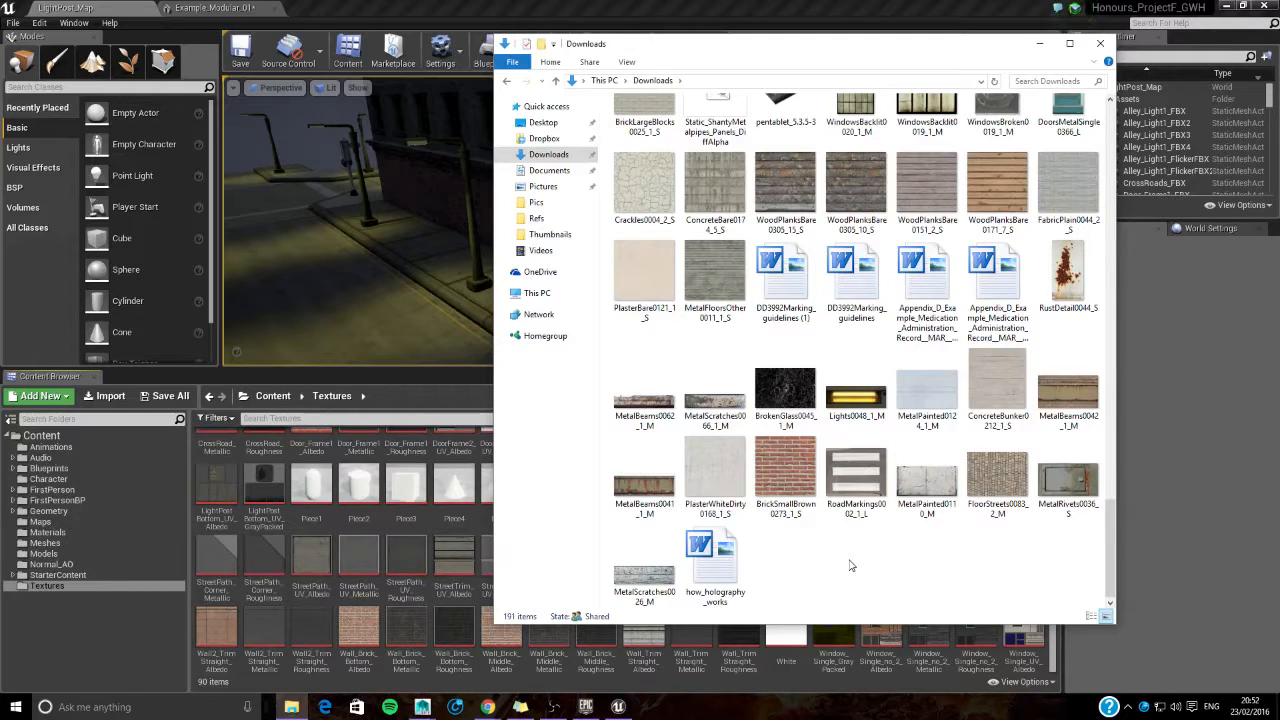
pyautogui.scroll(10, 850, 566)
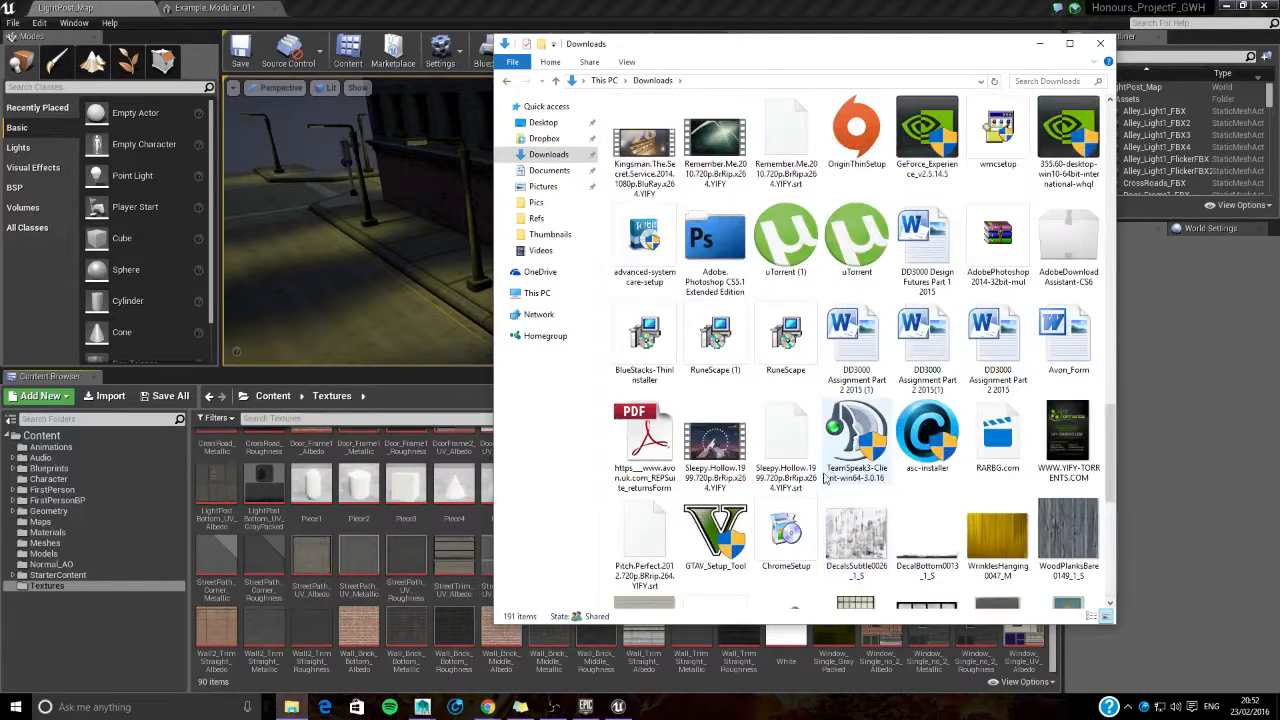
pyautogui.click(1099, 45)
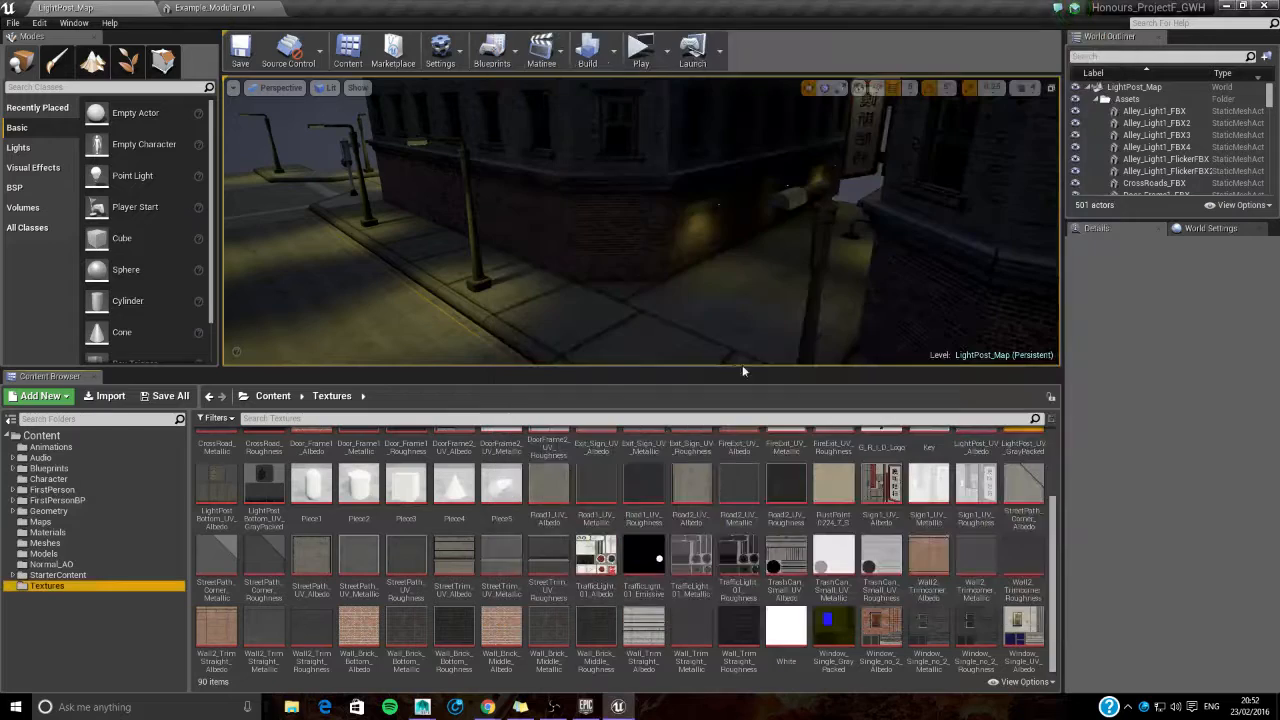
# - Reopen File Explorer and return to Honours_Project's Textures folder inside the Univeristy Back-Up 23-02 backup in Documents
pyautogui.click(291, 707)
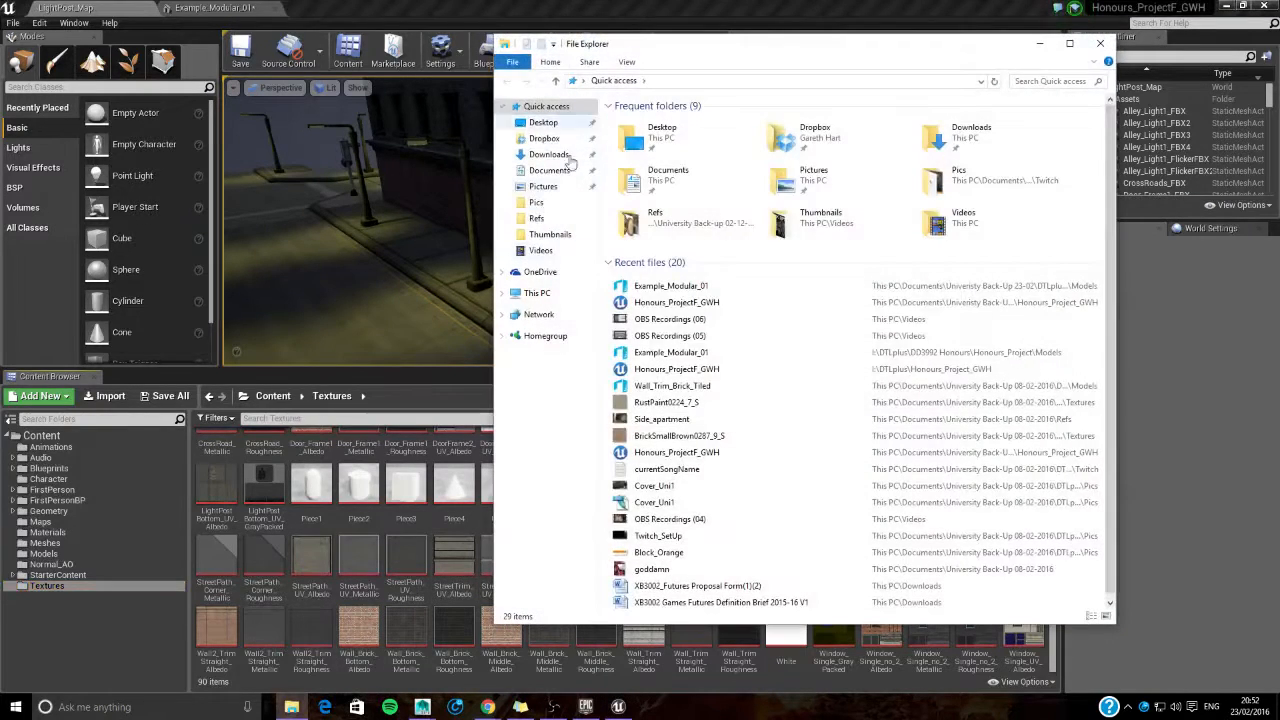
pyautogui.click(549, 170)
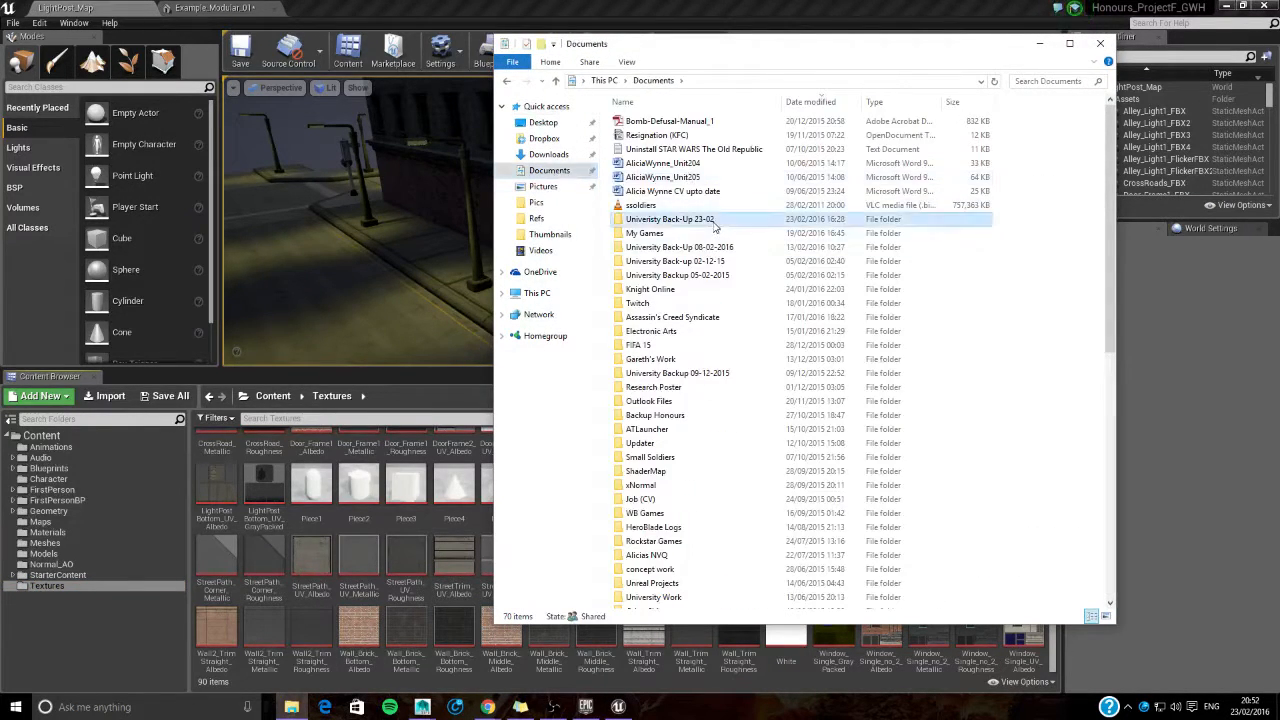
pyautogui.doubleClick(645, 219)
pyautogui.doubleClick(656, 123)
pyautogui.doubleClick(657, 123)
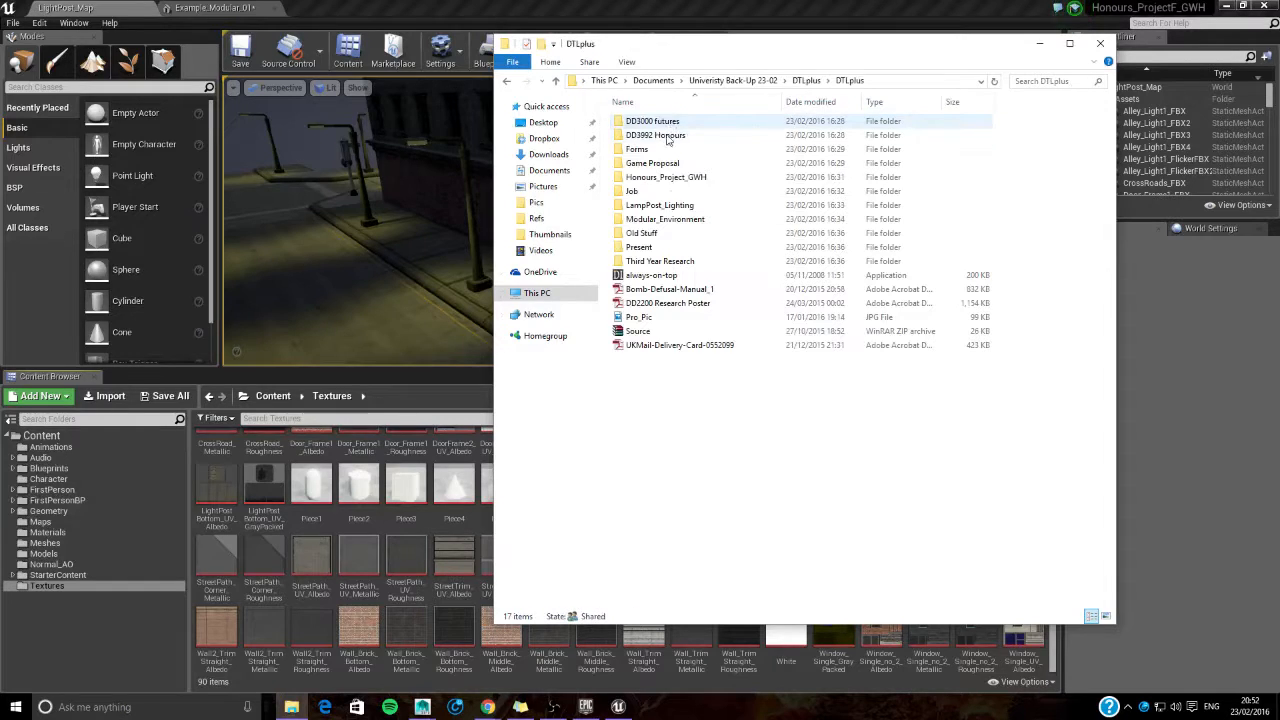
pyautogui.doubleClick(655, 135)
pyautogui.doubleClick(655, 140)
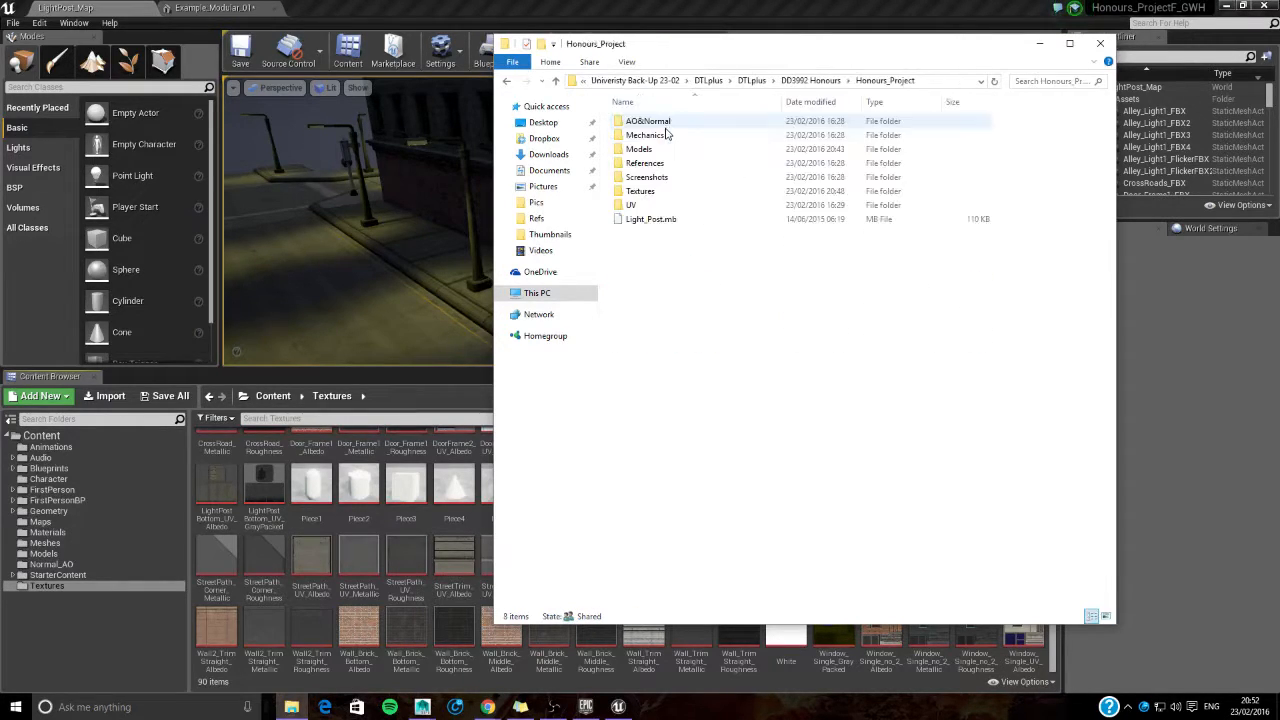
pyautogui.doubleClick(645, 191)
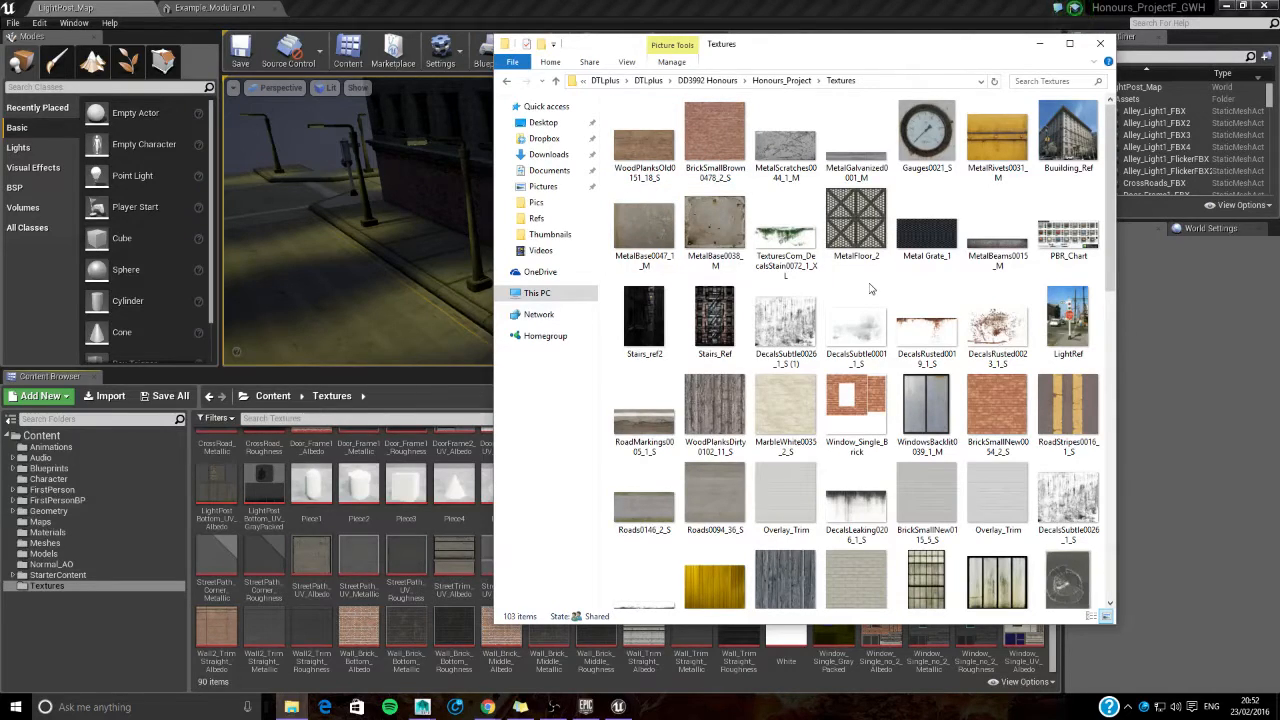
# - Select the WrinklesHanging0048_1_S, MarbleWhite0035_2_S, BrickSmallBrown0478_2_S, WoodPlanksOld0151_18_S, BrokenGlass0045_1_M and PlasterWhiteDirty0168_1_S images together
pyautogui.scroll(-10, 870, 289)
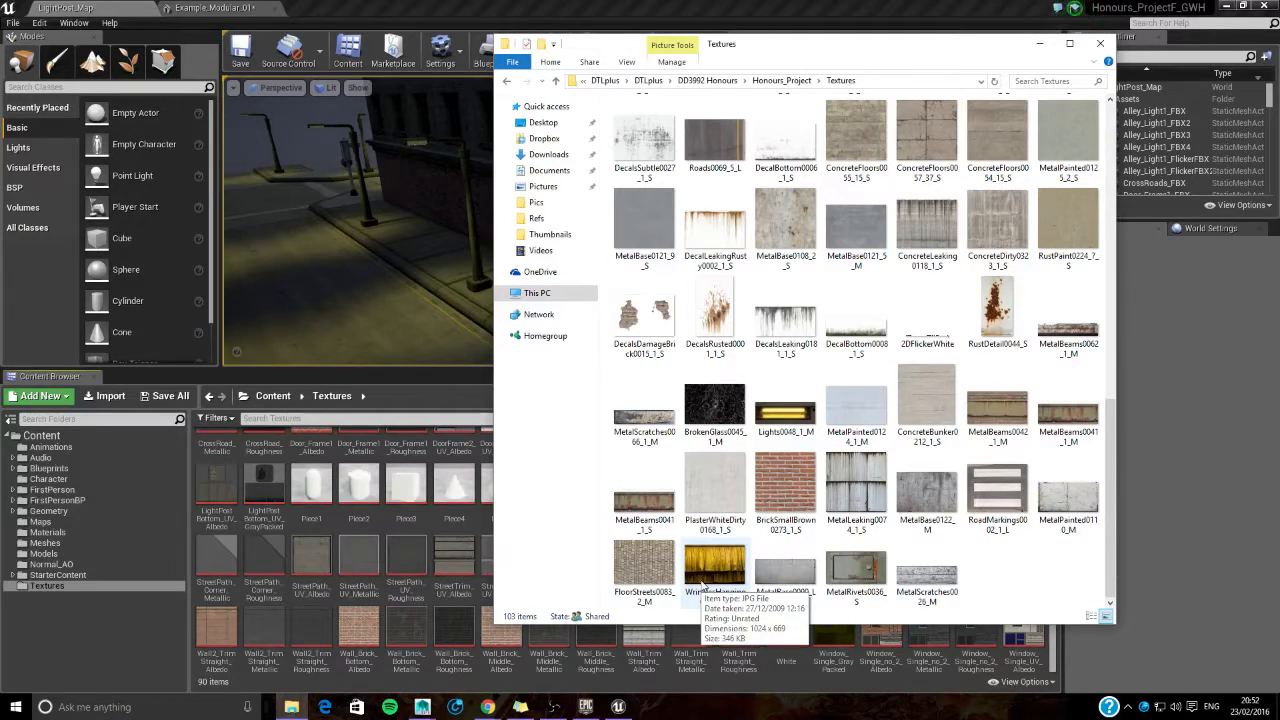
pyautogui.click(703, 584)
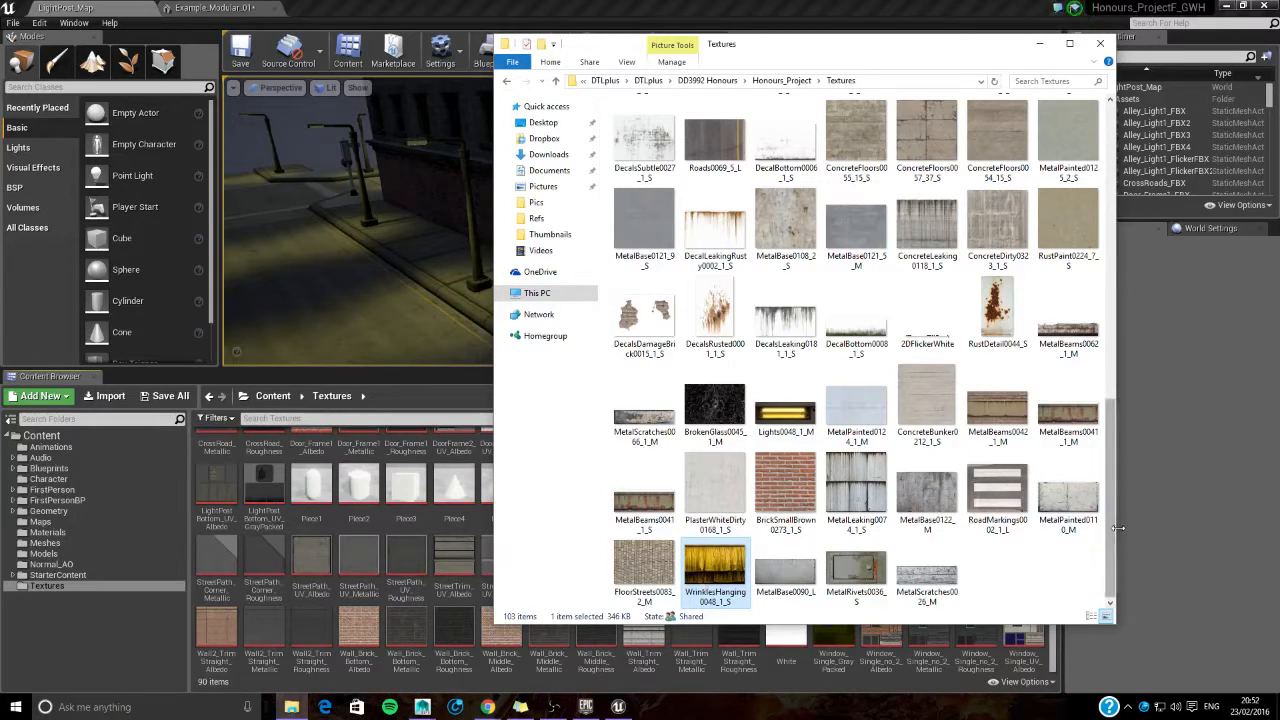
pyautogui.moveTo(1118, 527); pyautogui.dragTo(1100, 175)
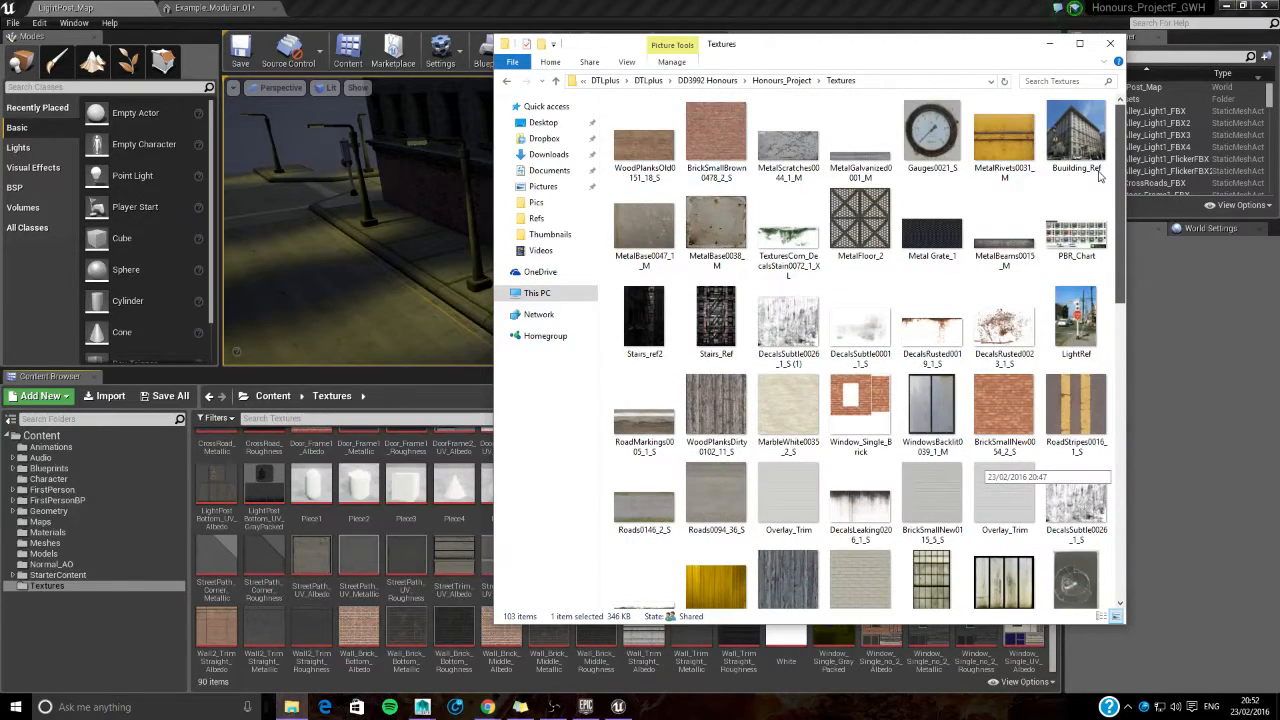
pyautogui.keyDown('ctrl'); pyautogui.click(788, 410); pyautogui.keyUp('ctrl')
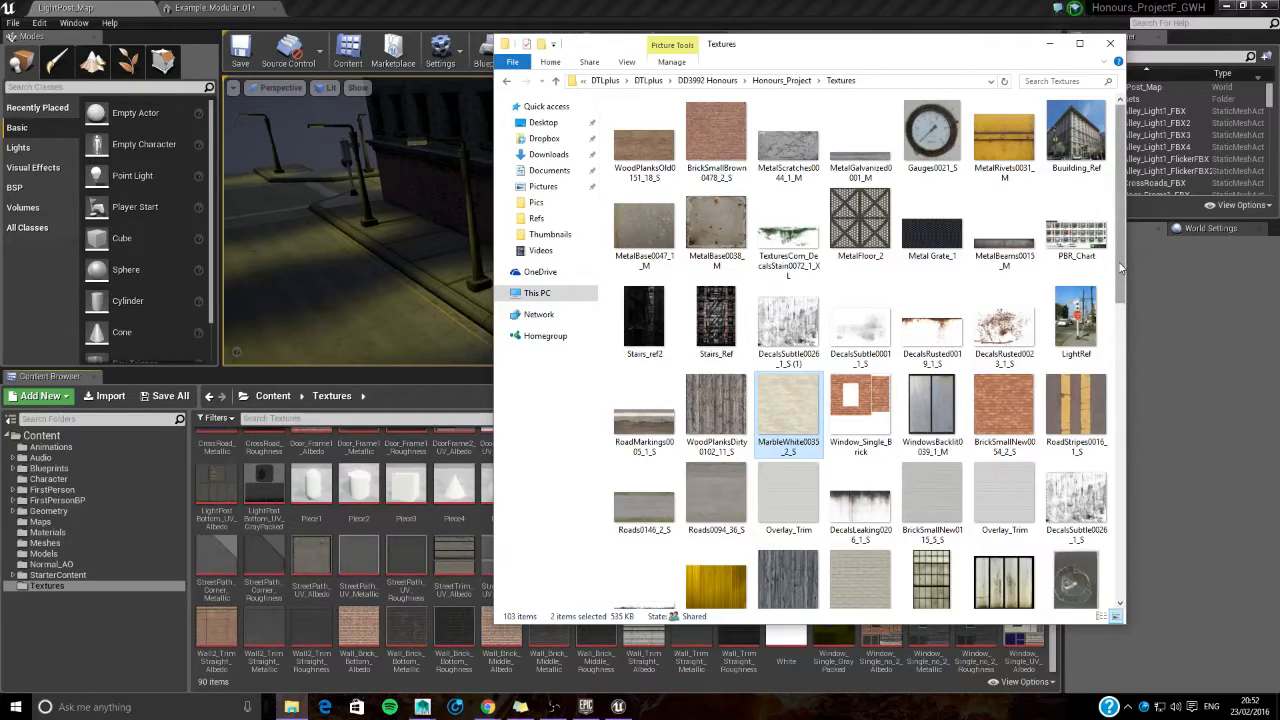
pyautogui.keyDown('ctrl'); pyautogui.click(712, 129); pyautogui.keyUp('ctrl')
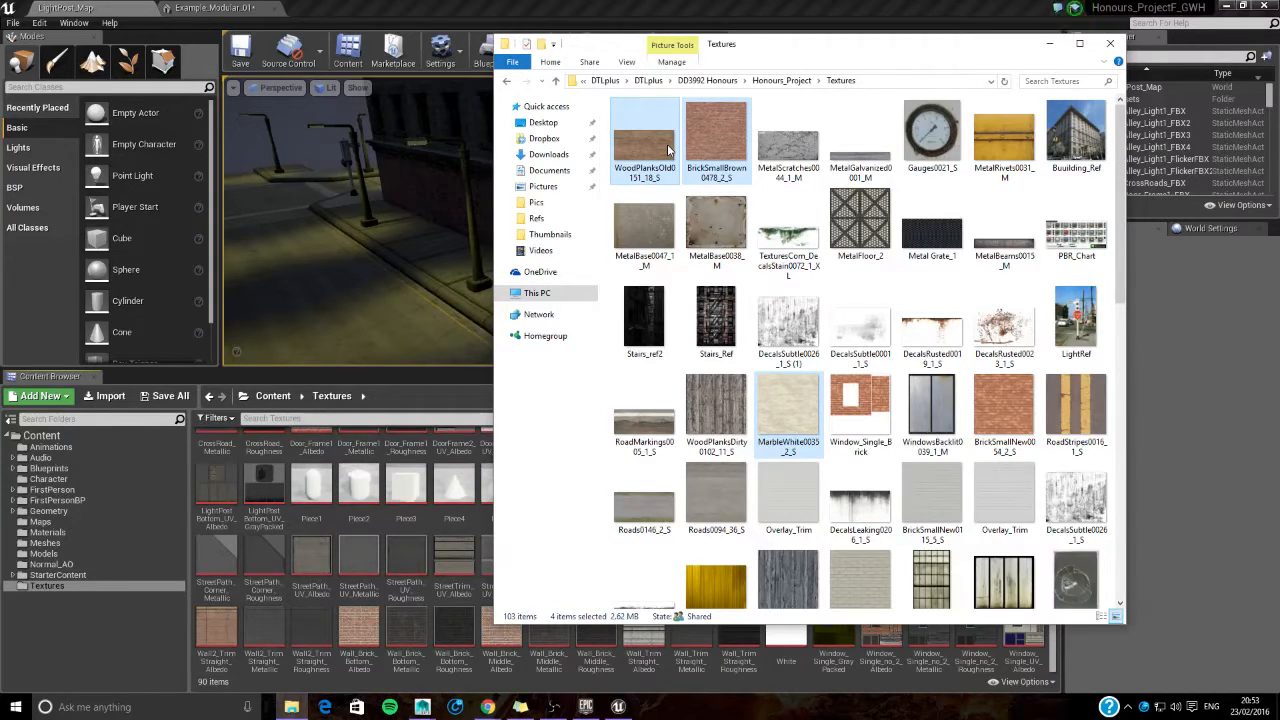
pyautogui.scroll(-7, 808, 394)
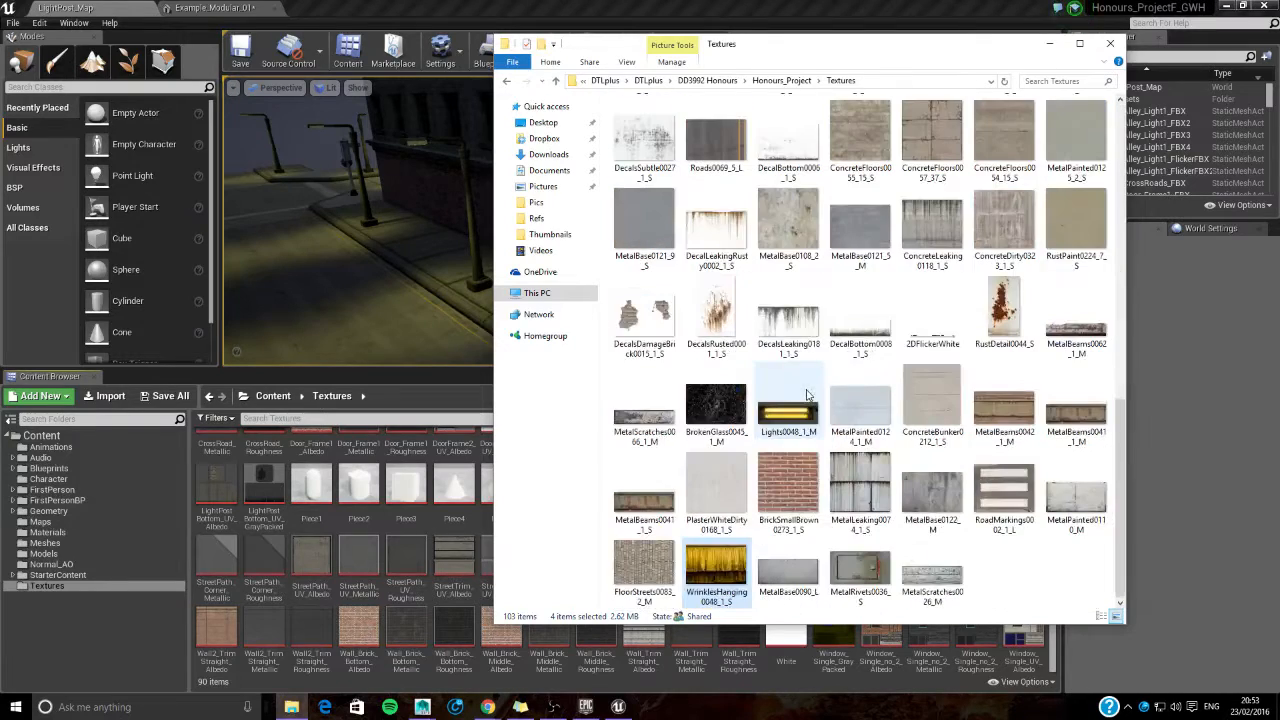
pyautogui.scroll(7, 793, 493)
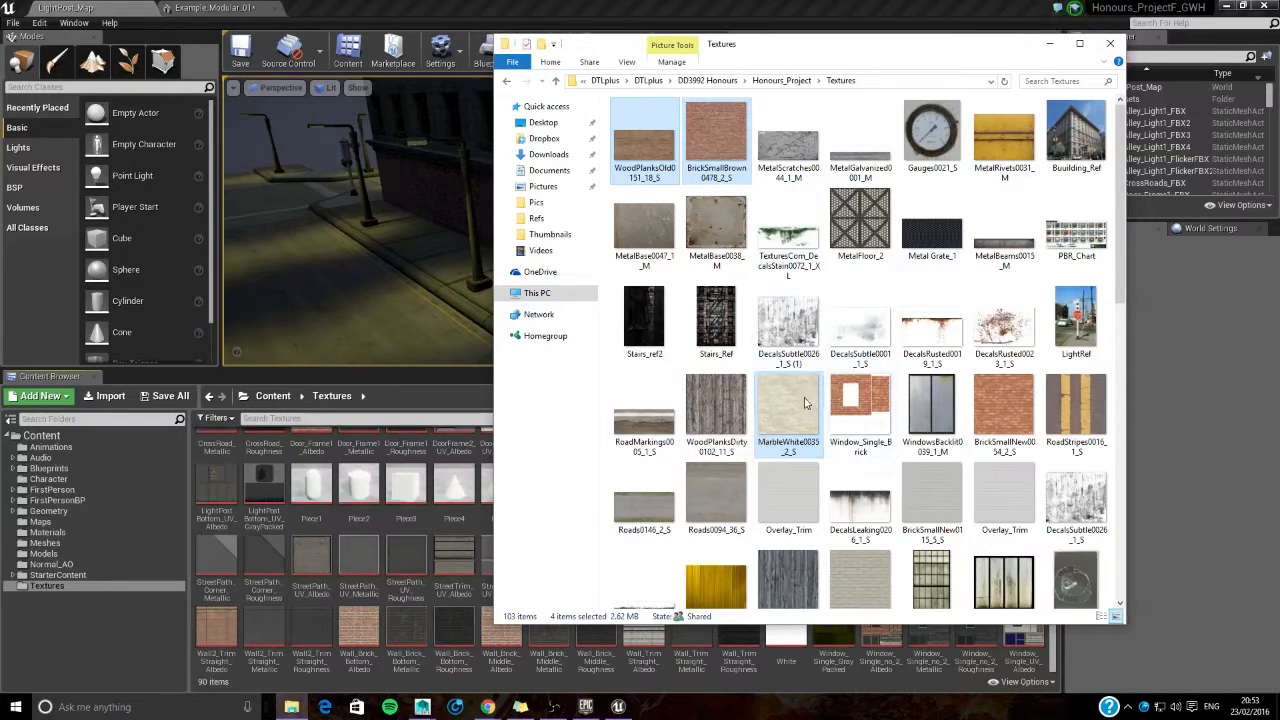
pyautogui.scroll(-5, 797, 404)
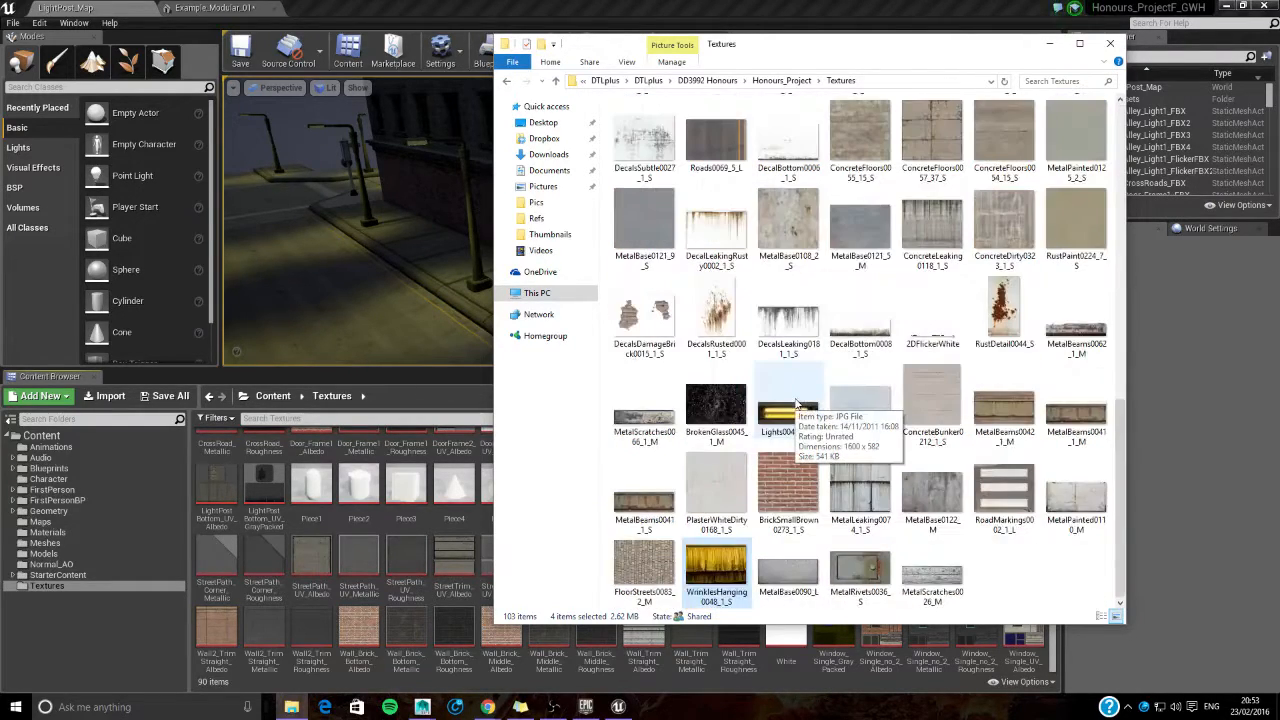
pyautogui.keyDown('ctrl'); pyautogui.click(712, 405); pyautogui.keyUp('ctrl')
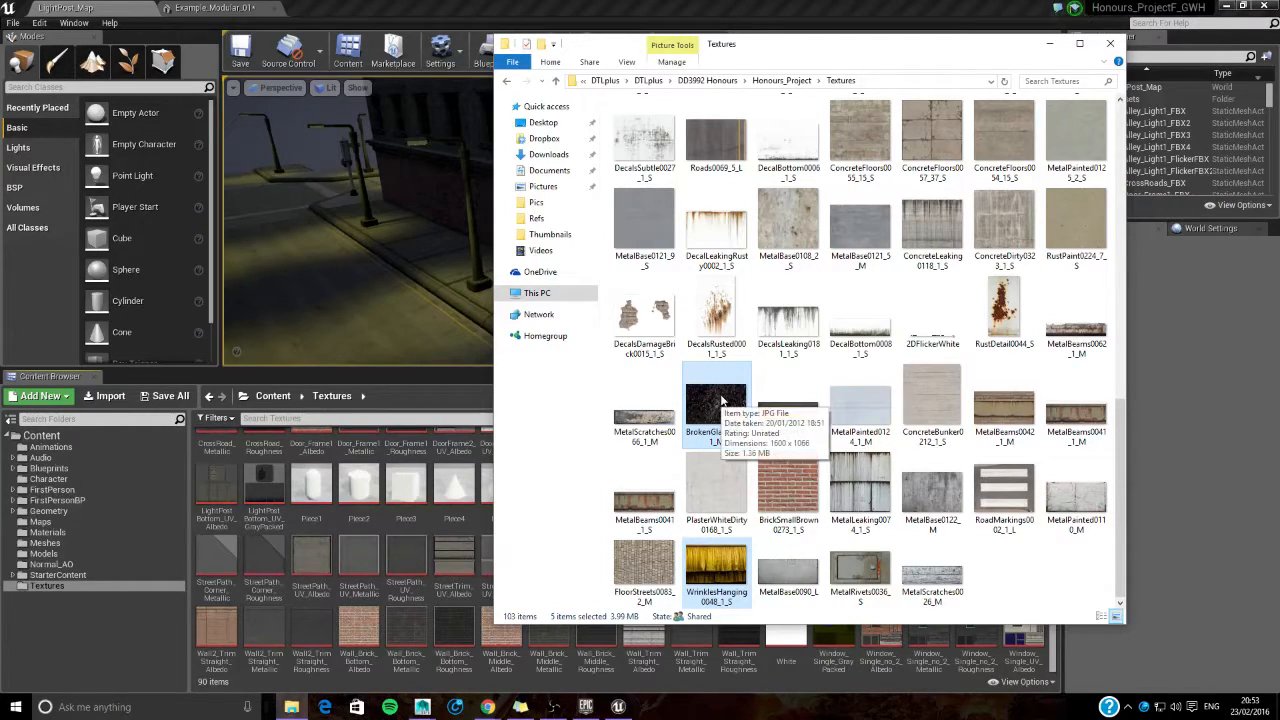
pyautogui.keyDown('ctrl'); pyautogui.click(722, 470); pyautogui.keyUp('ctrl')
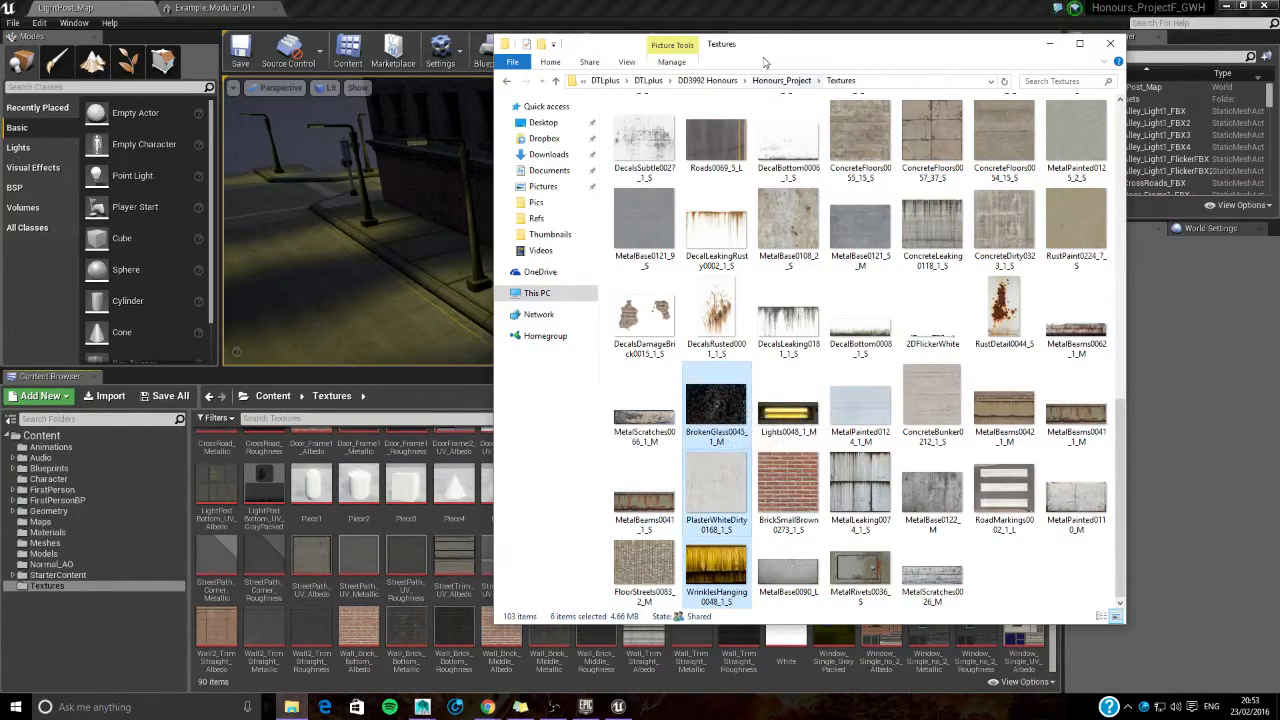
# - Import the six selected images into the Unreal project's Textures folder and close File Explorer
pyautogui.moveTo(764, 62); pyautogui.dragTo(916, 56)
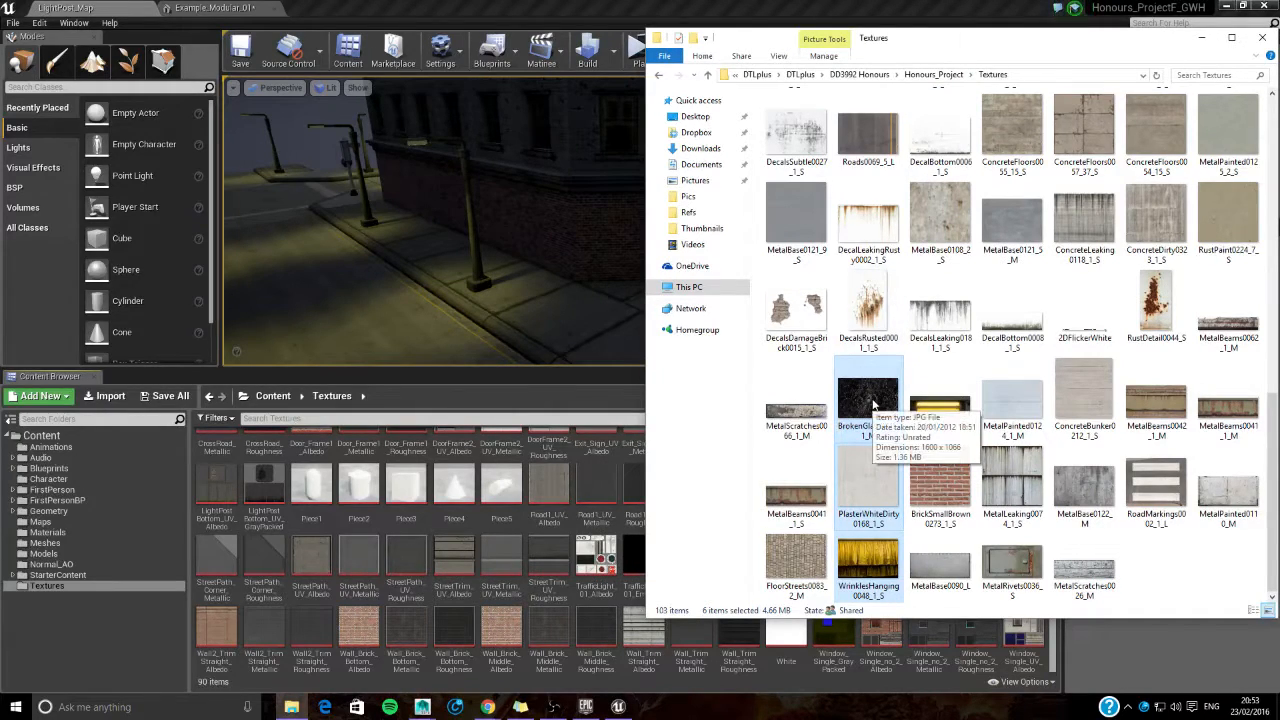
pyautogui.moveTo(873, 403); pyautogui.dragTo(630, 610)
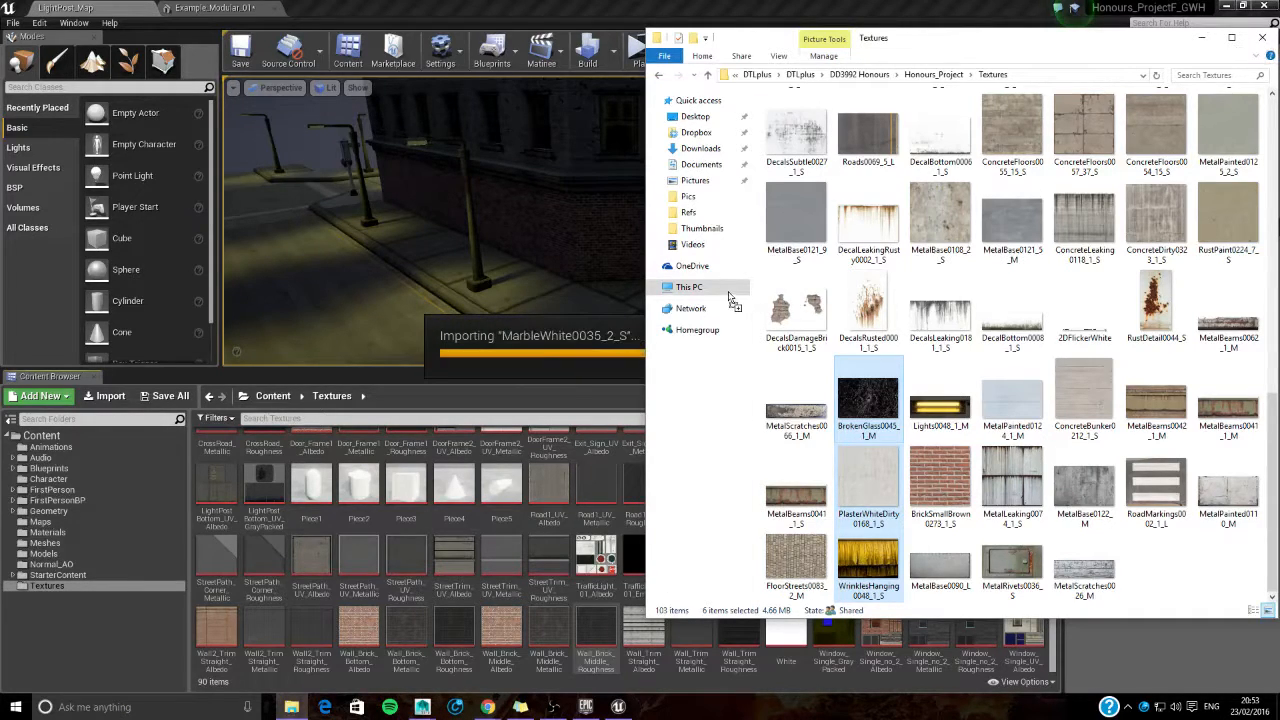
pyautogui.click(1262, 37)
pyautogui.scroll(1, 663, 563)
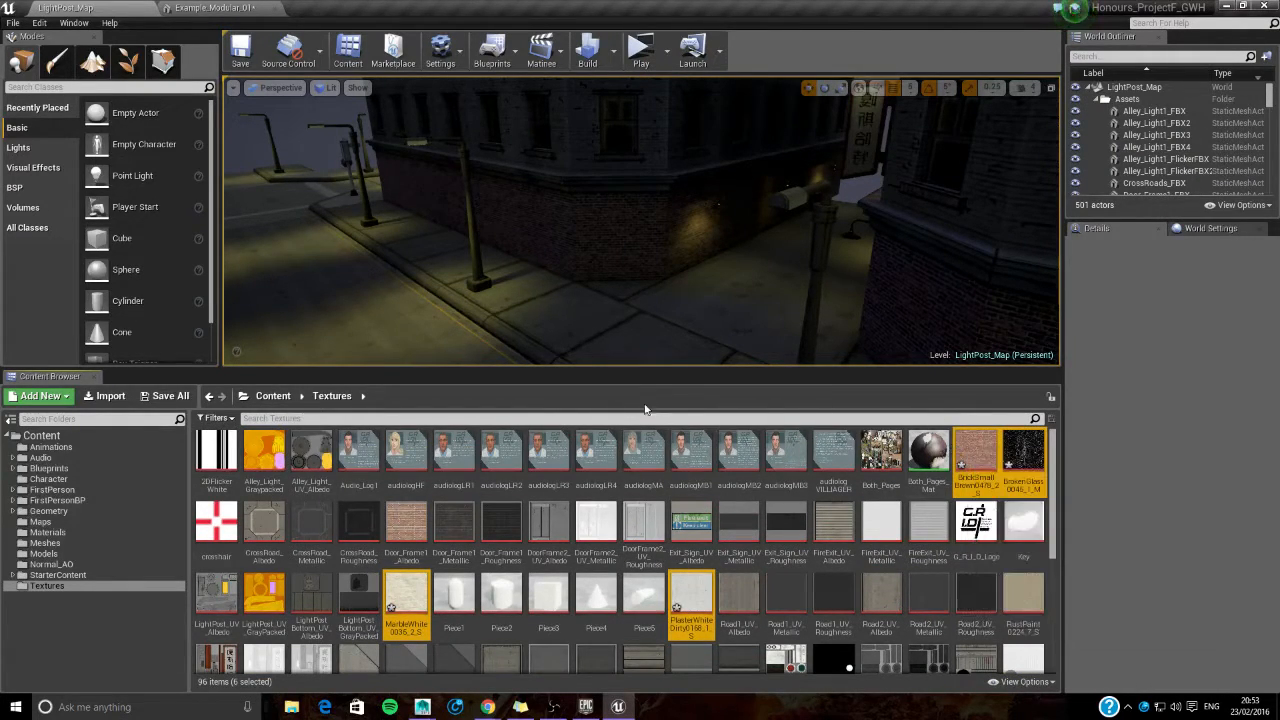
# - Try to assign the imported BrickSmallBrown0478_2_S texture directly to a material slot of the Example_Modular_01 mesh
pyautogui.click(215, 8)
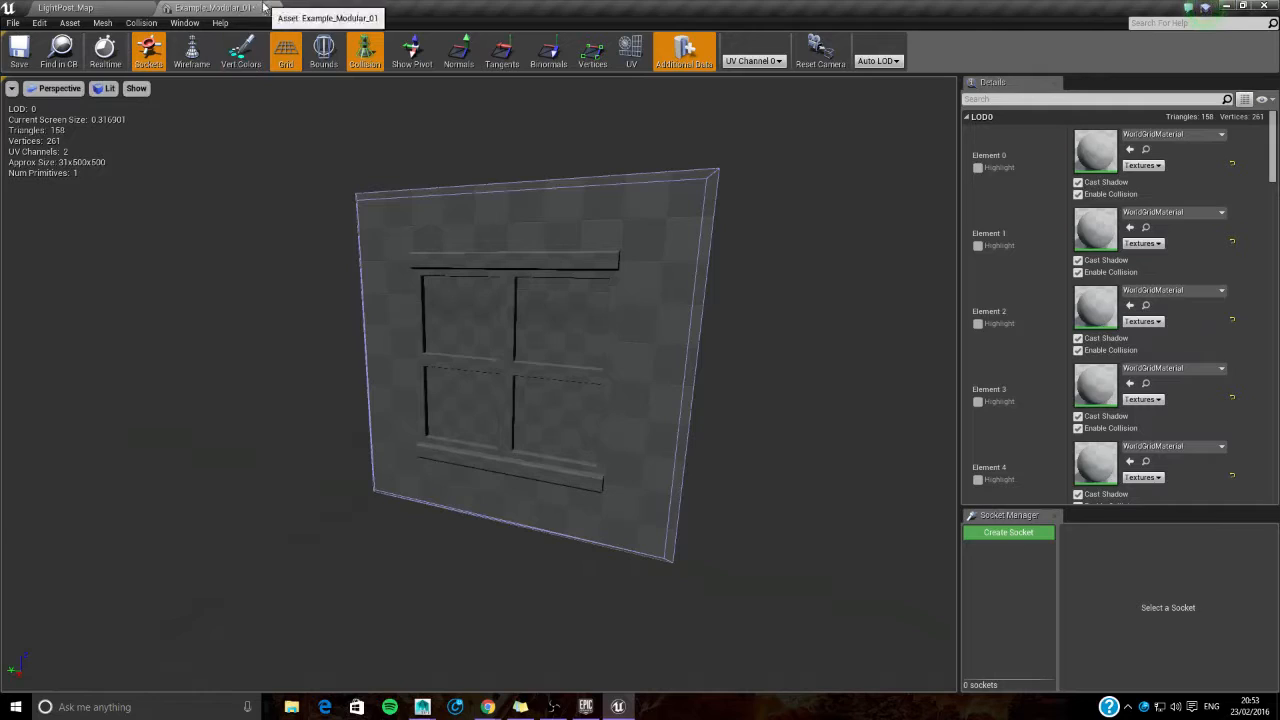
pyautogui.click(68, 8)
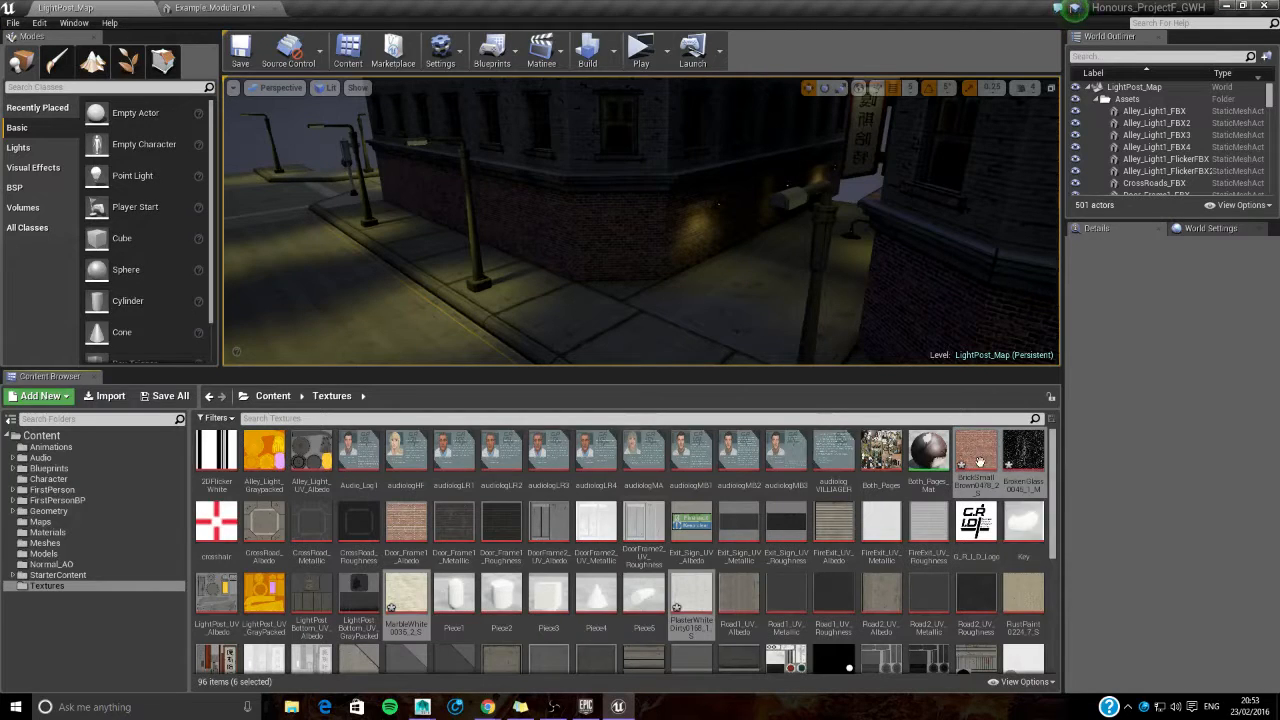
pyautogui.click(978, 452)
pyautogui.moveTo(982, 455); pyautogui.dragTo(1110, 228)
pyautogui.click(65, 8)
pyautogui.scroll(-2, 593, 538)
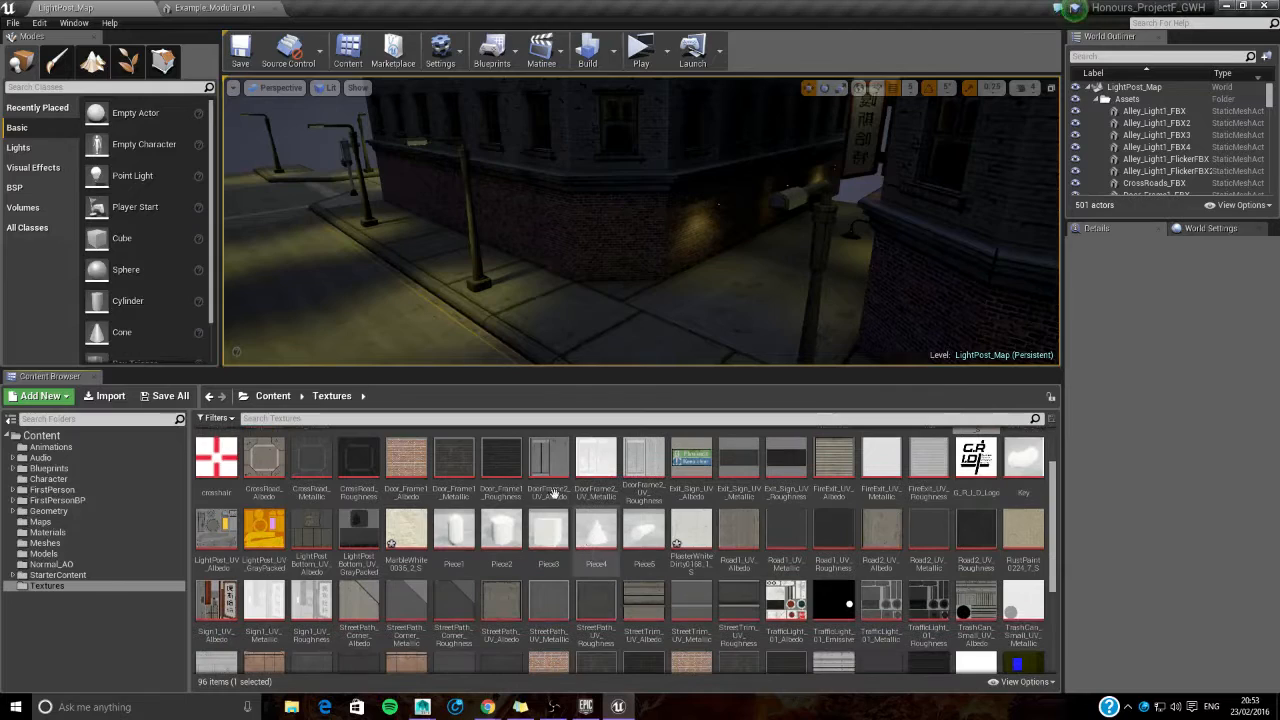
# - Create a new material named MAT_BrickWall in the project's Materials folder
pyautogui.click(77, 533)
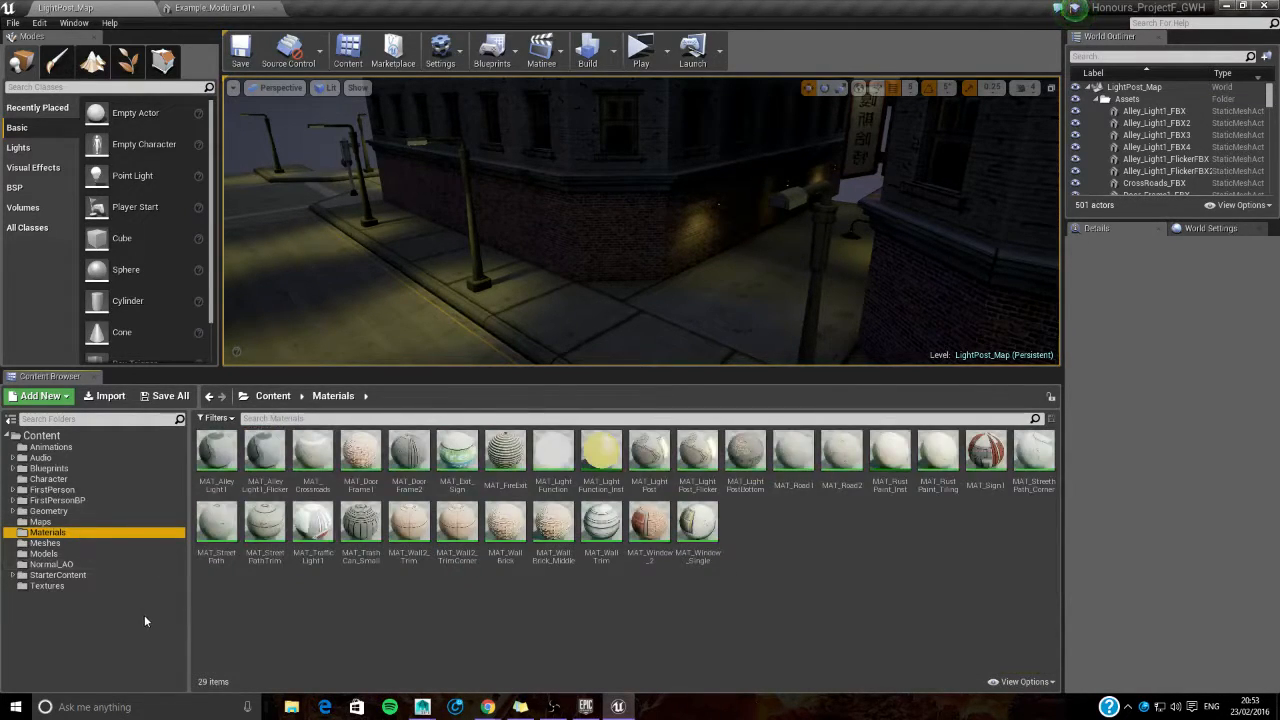
pyautogui.click(80, 583)
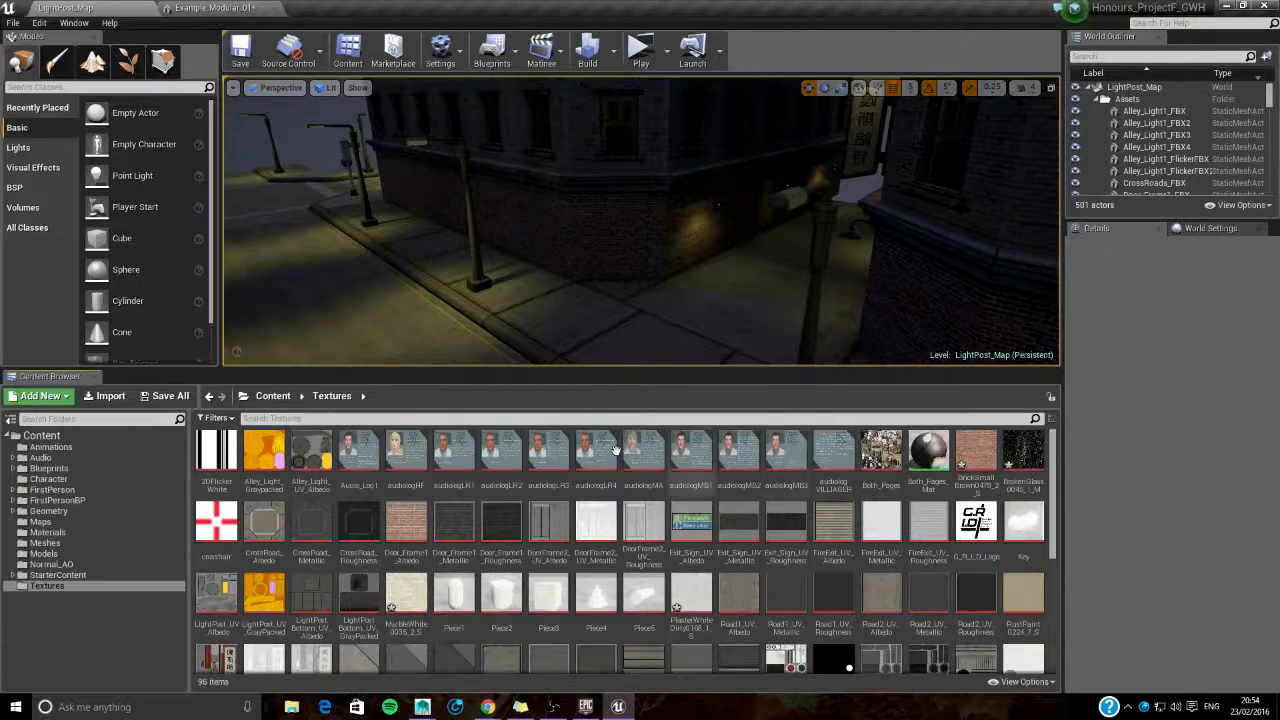
pyautogui.click(61, 532)
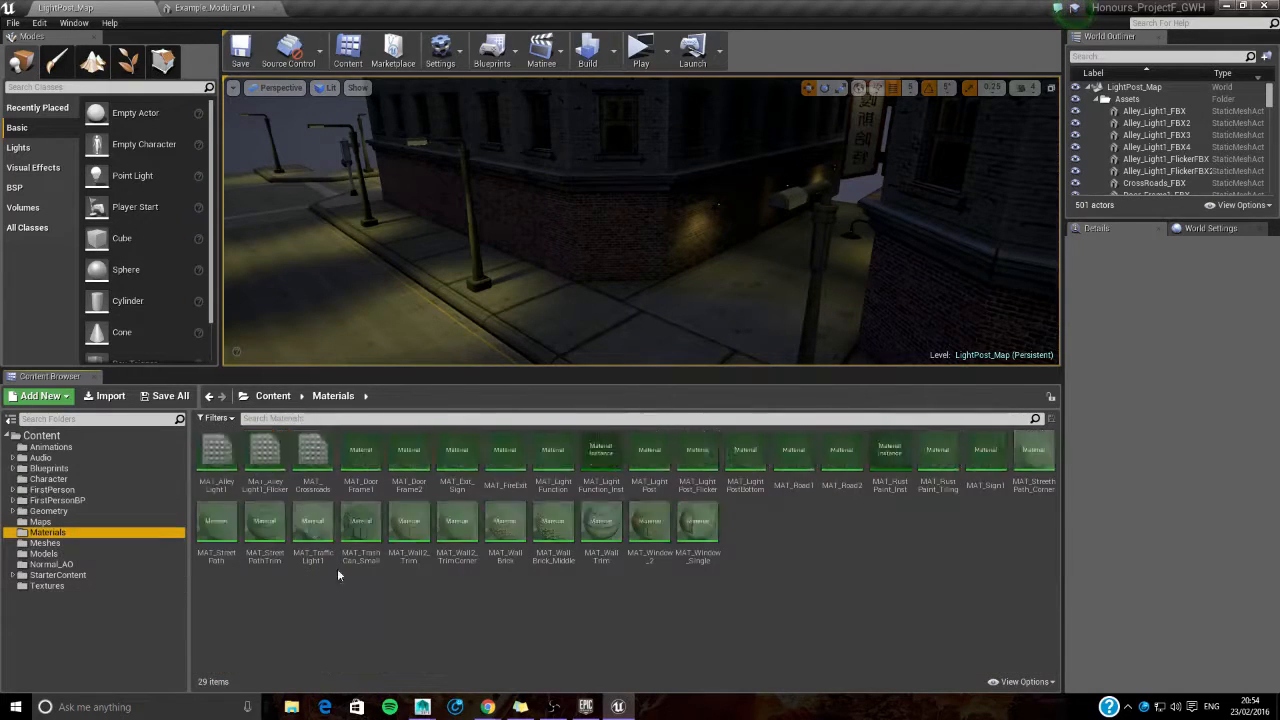
pyautogui.rightClick(741, 561)
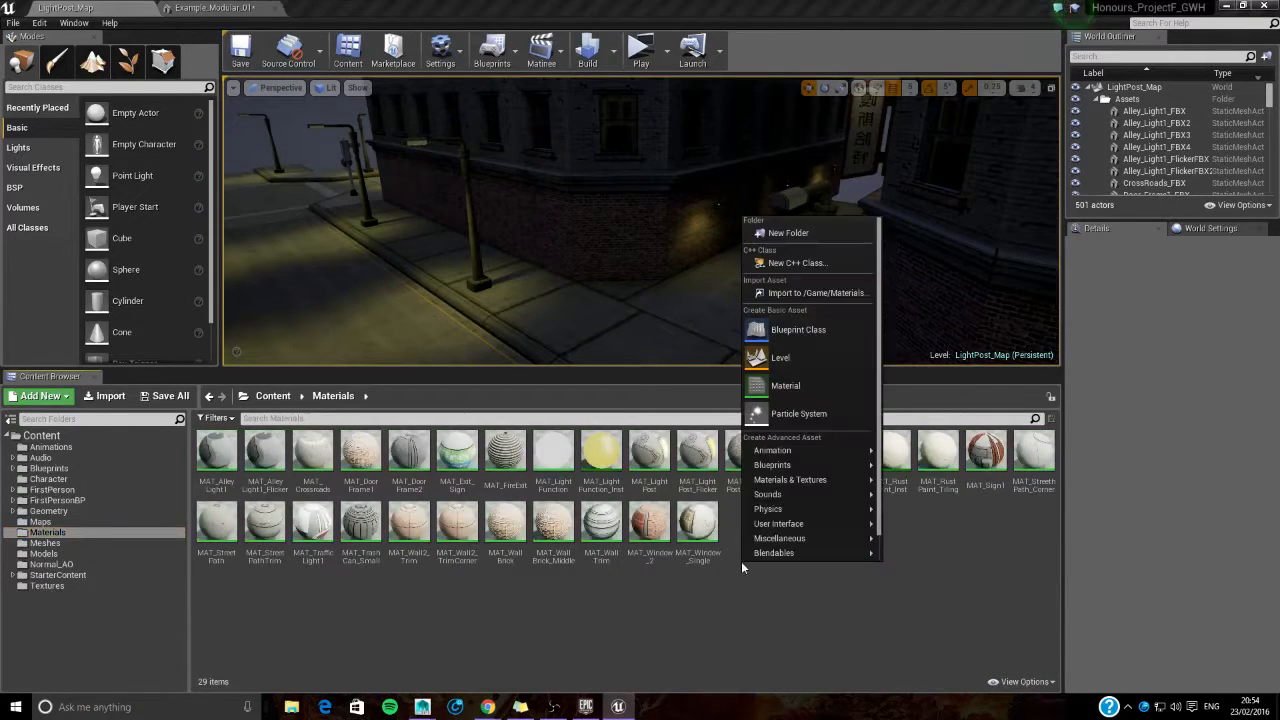
pyautogui.click(808, 386)
pyautogui.write('Ma')
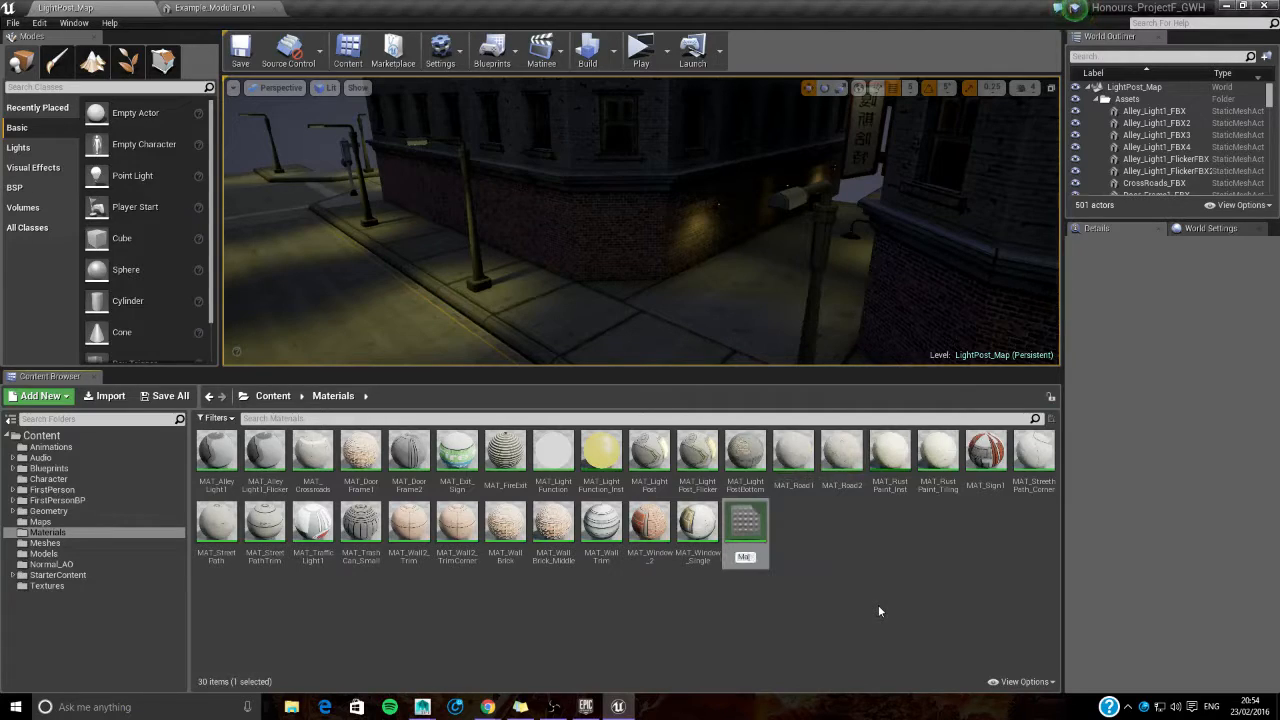
pyautogui.write('T_)')
pyautogui.press('BackSpace')
pyautogui.write('Brick_Wall')
pyautogui.press('Return')
# - Open MAT_BrickWall in the material editor and switch its preview shape to a plane
pyautogui.doubleClick(330, 452)
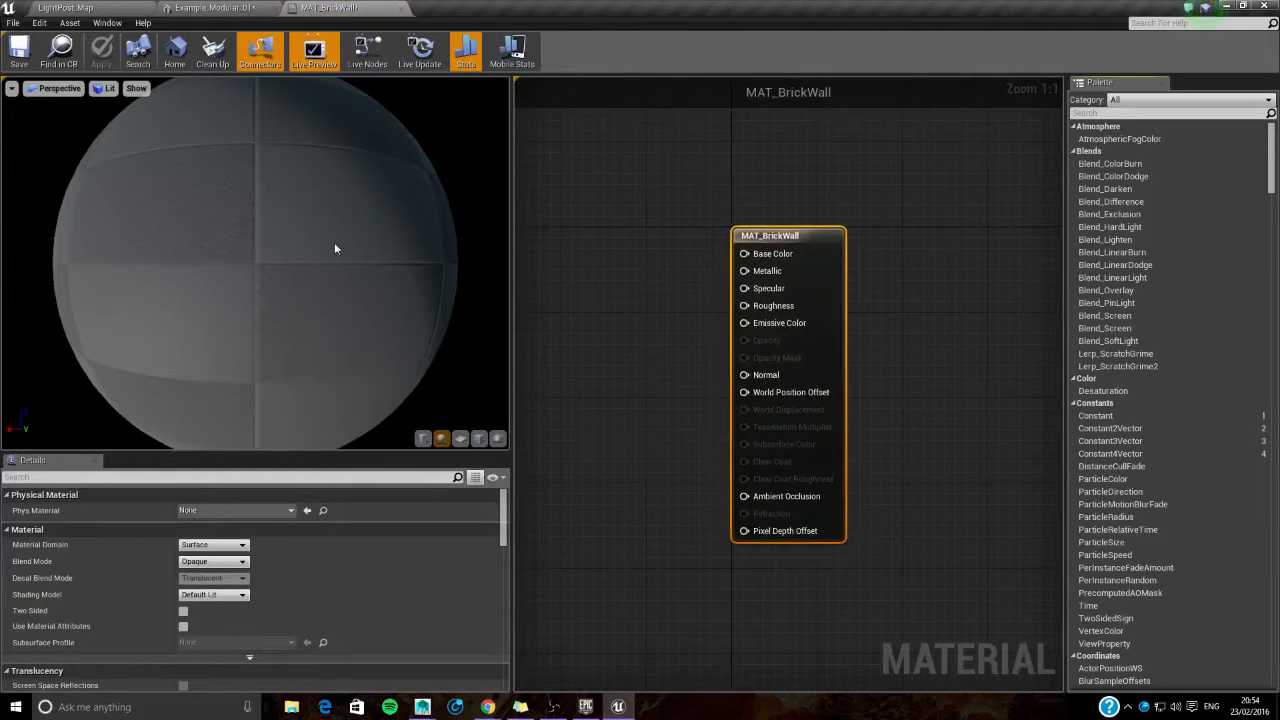
pyautogui.click(460, 438)
pyautogui.scroll(2, 370, 277)
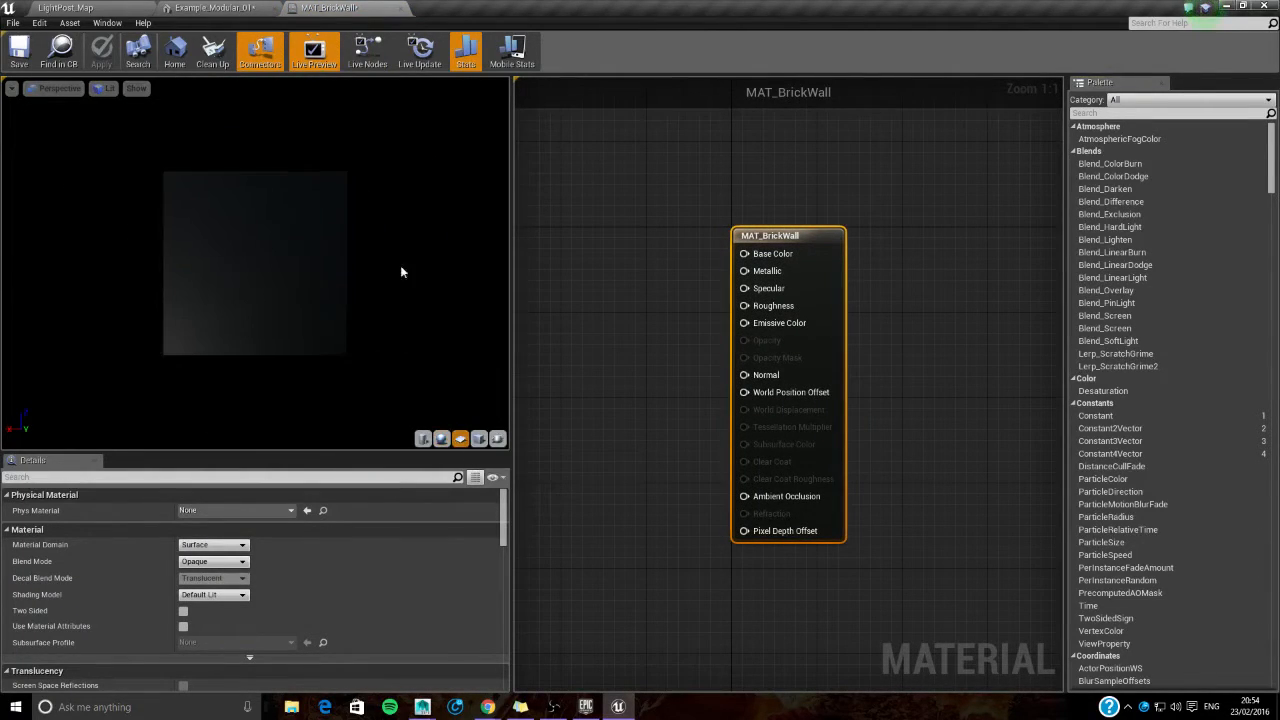
# - Add BrickSmallBrown0478_2_S as a Texture Sample in MAT_BrickWall, connect it to Base Color, check the preview and save the material
pyautogui.moveTo(712, 268); pyautogui.dragTo(811, 208, button='right')
pyautogui.click(65, 7)
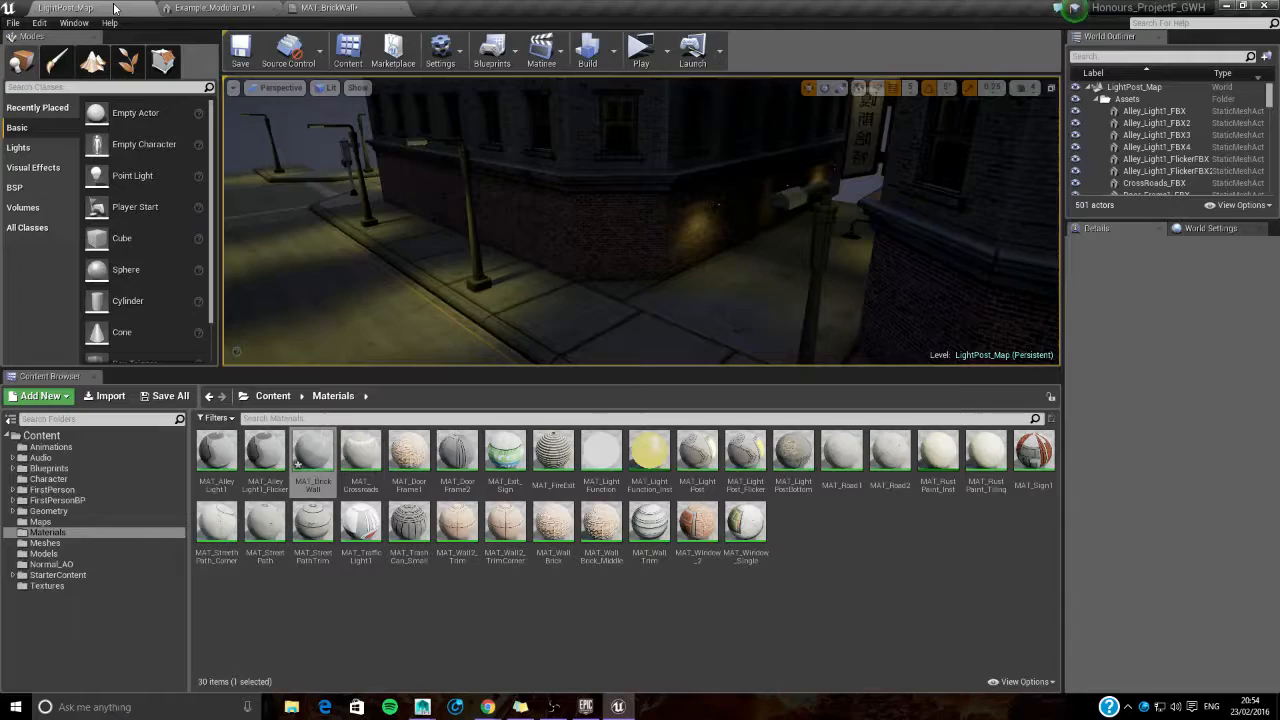
pyautogui.moveTo(975, 455); pyautogui.dragTo(659, 255)
pyautogui.moveTo(727, 277); pyautogui.dragTo(849, 259)
pyautogui.moveTo(676, 254); pyautogui.dragTo(680, 239)
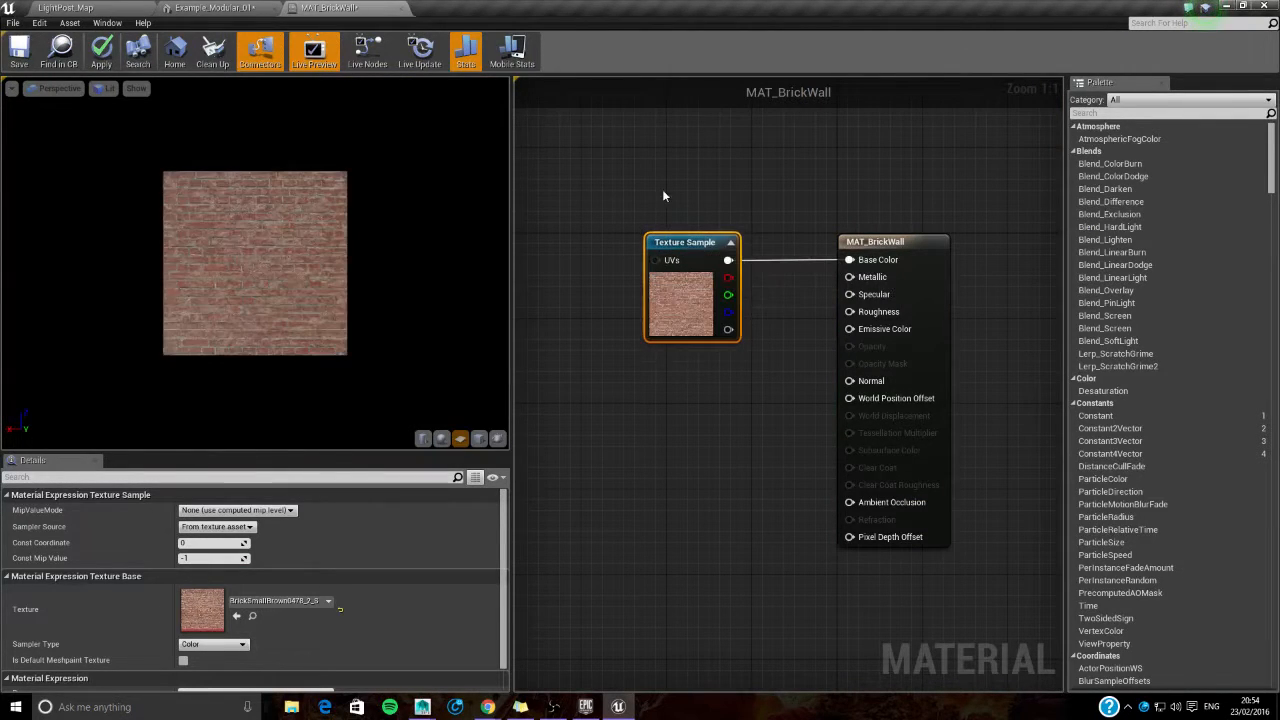
pyautogui.scroll(6, 272, 234)
pyautogui.scroll(-5, 272, 234)
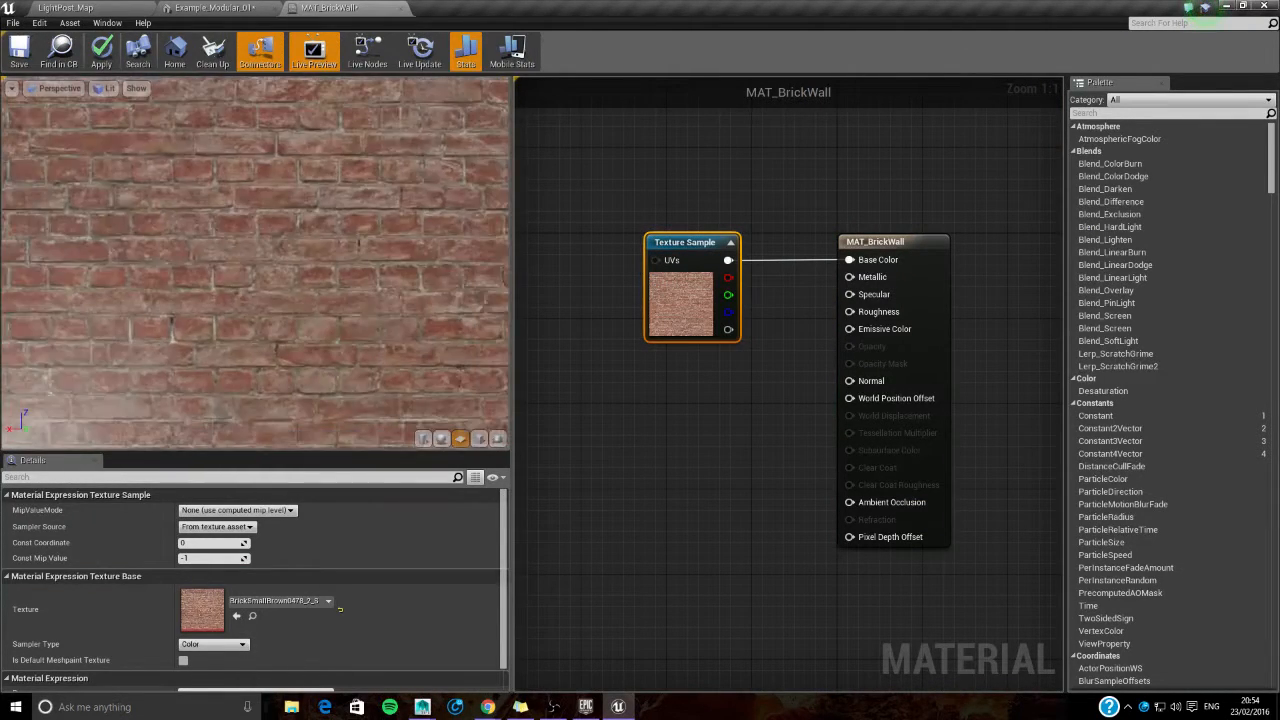
pyautogui.moveTo(272, 234); pyautogui.dragTo(272, 230, button='right')
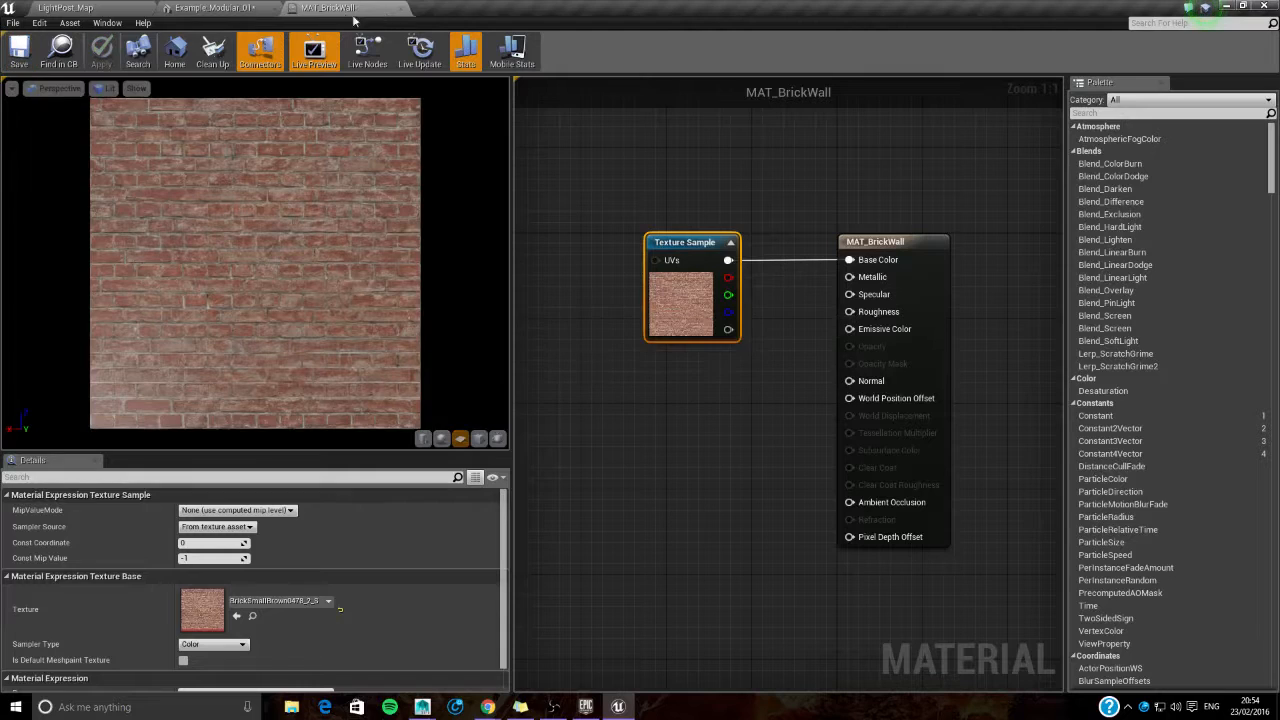
# - Create a second material named MAT_BrokenGlass in the project's Materials folder
pyautogui.click(118, 7)
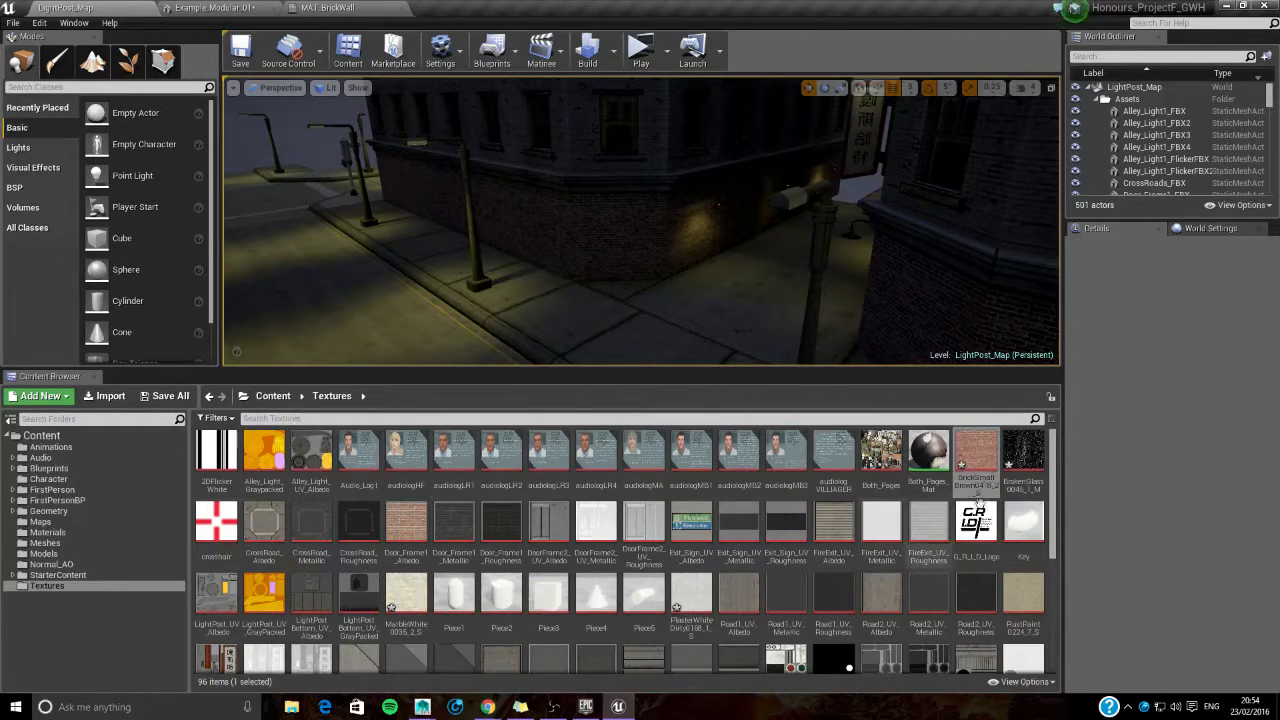
pyautogui.click(1023, 452)
pyautogui.click(72, 534)
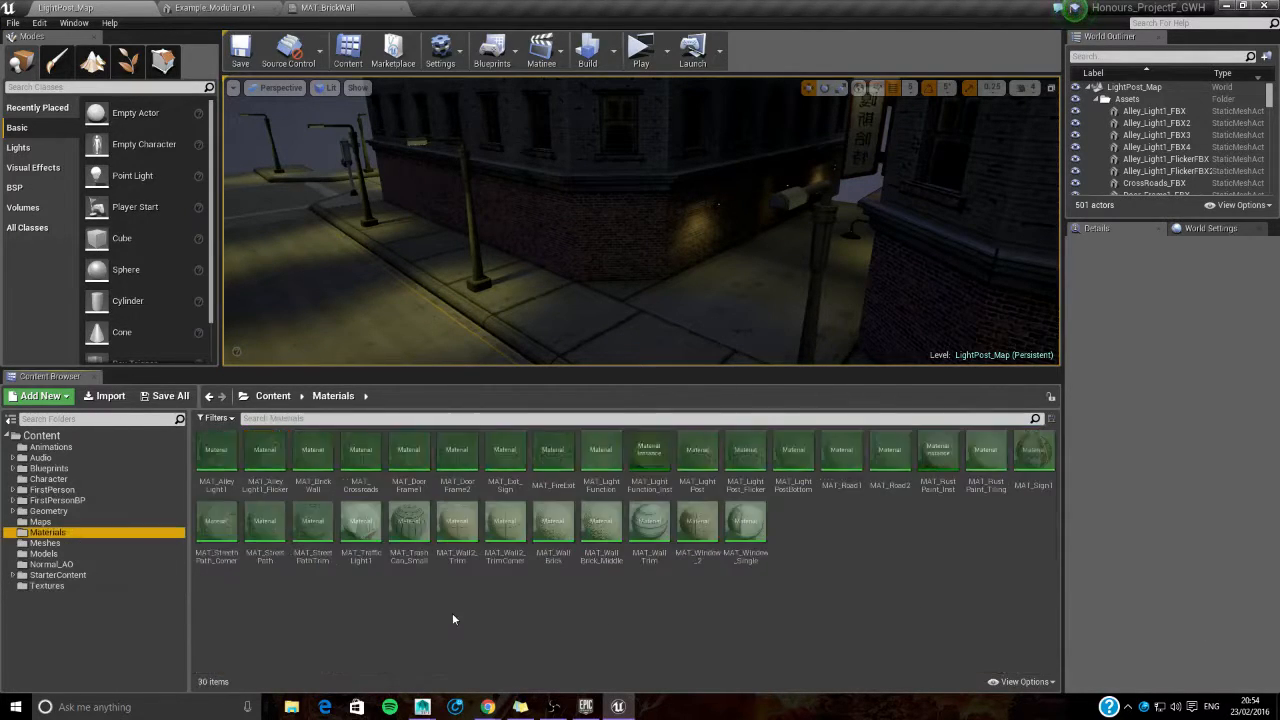
pyautogui.rightClick(836, 547)
pyautogui.click(873, 372)
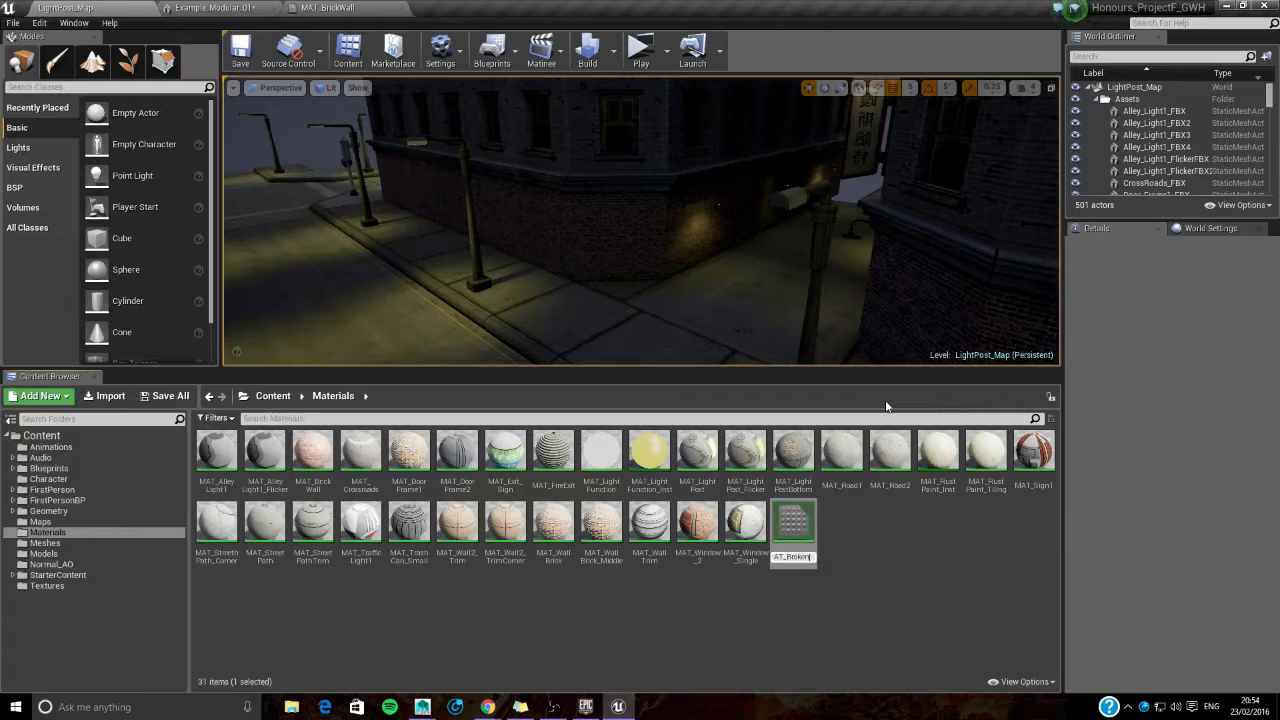
pyautogui.press('Return')
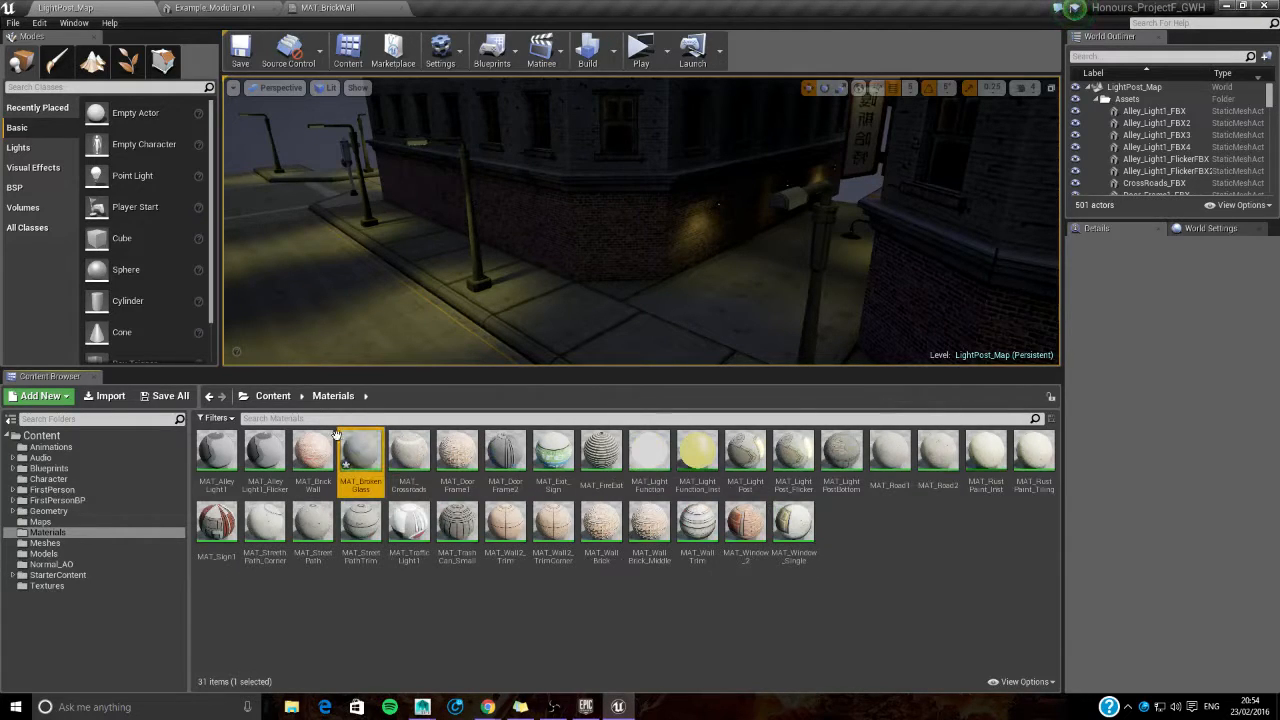
# - Open MAT_BrokenGlass with a plane preview and connect a BrokenGlass0045_1_M Texture Sample to its Base Color
pyautogui.doubleClick(364, 460)
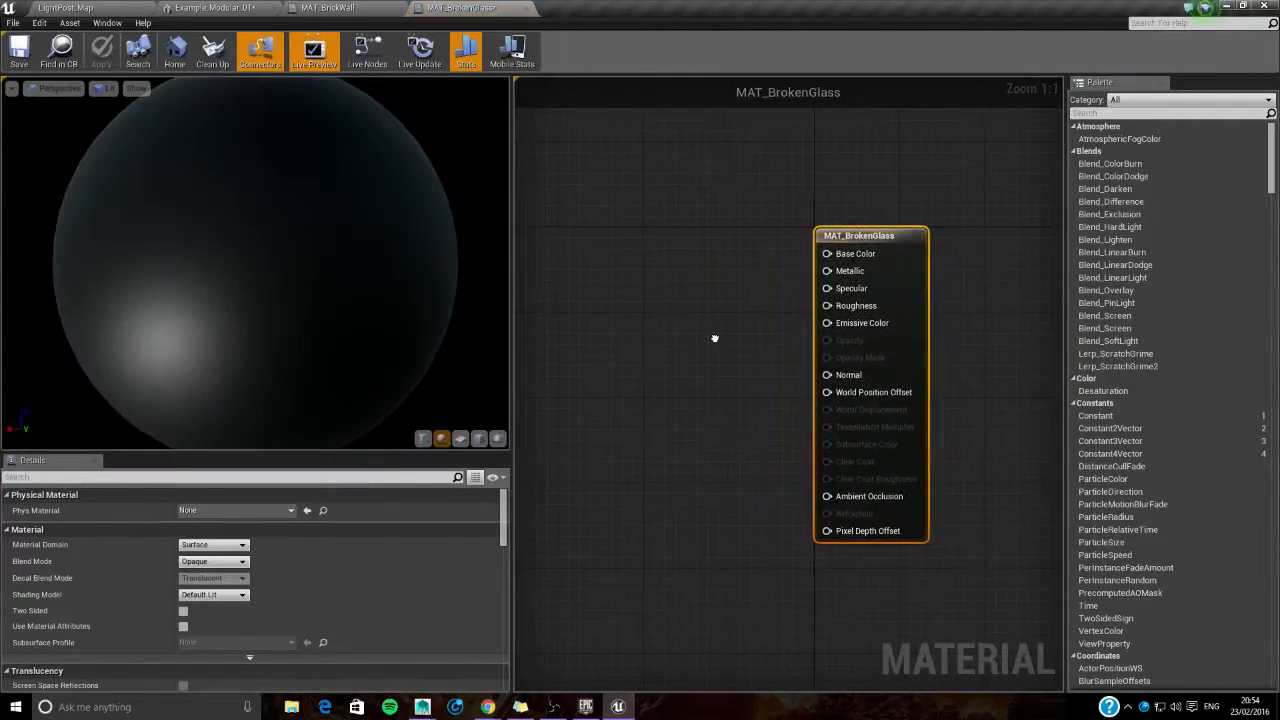
pyautogui.click(461, 439)
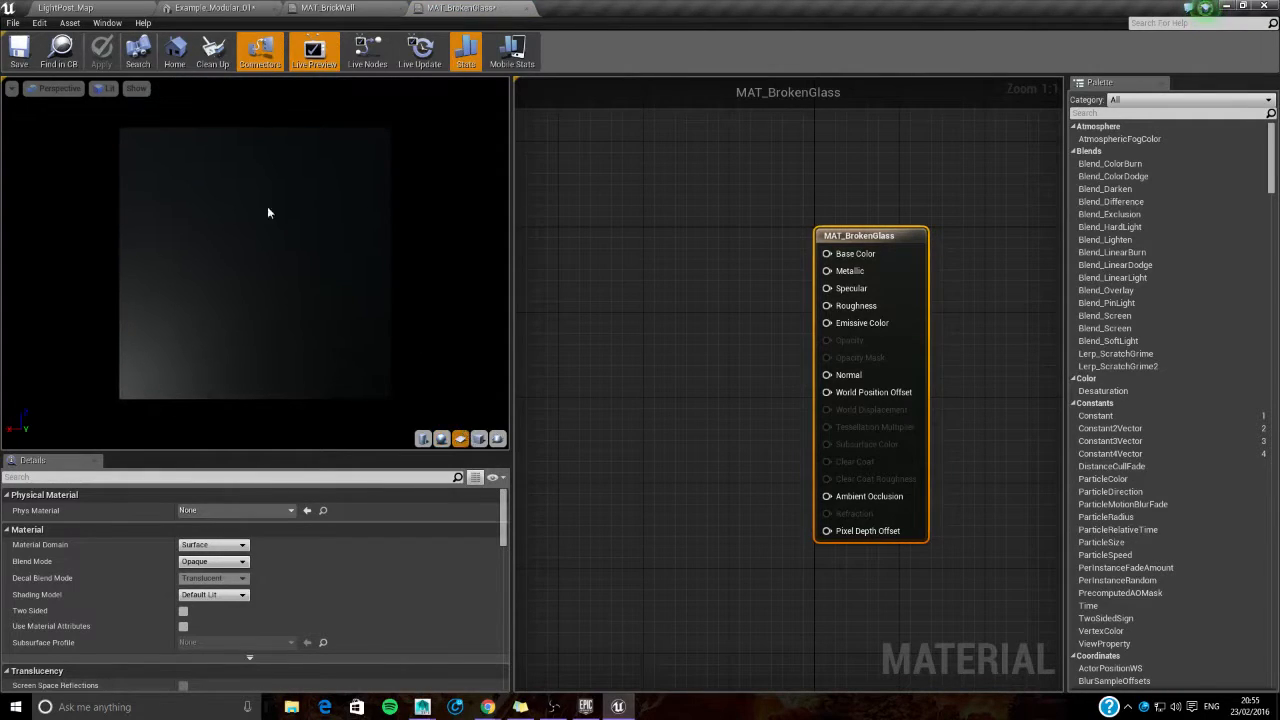
pyautogui.click(65, 7)
pyautogui.click(94, 585)
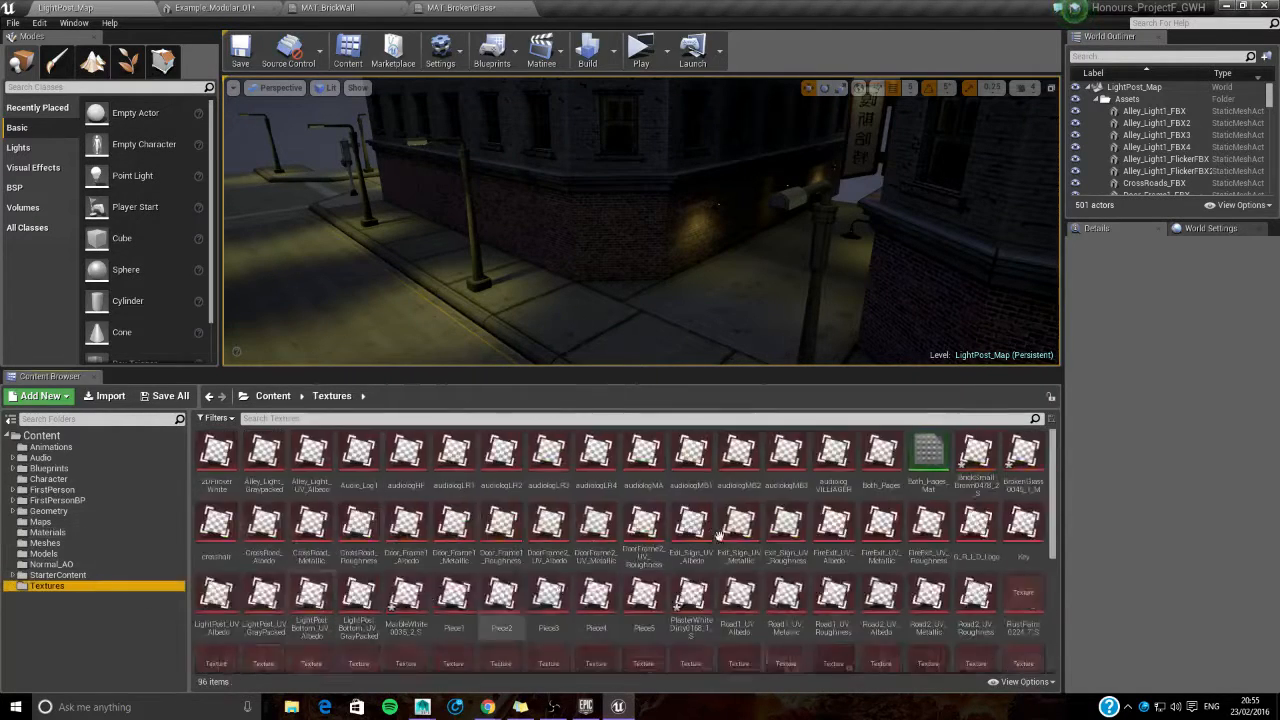
pyautogui.moveTo(1023, 460); pyautogui.dragTo(614, 308)
pyautogui.moveTo(700, 338); pyautogui.dragTo(827, 254)
pyautogui.moveTo(658, 312); pyautogui.dragTo(667, 232)
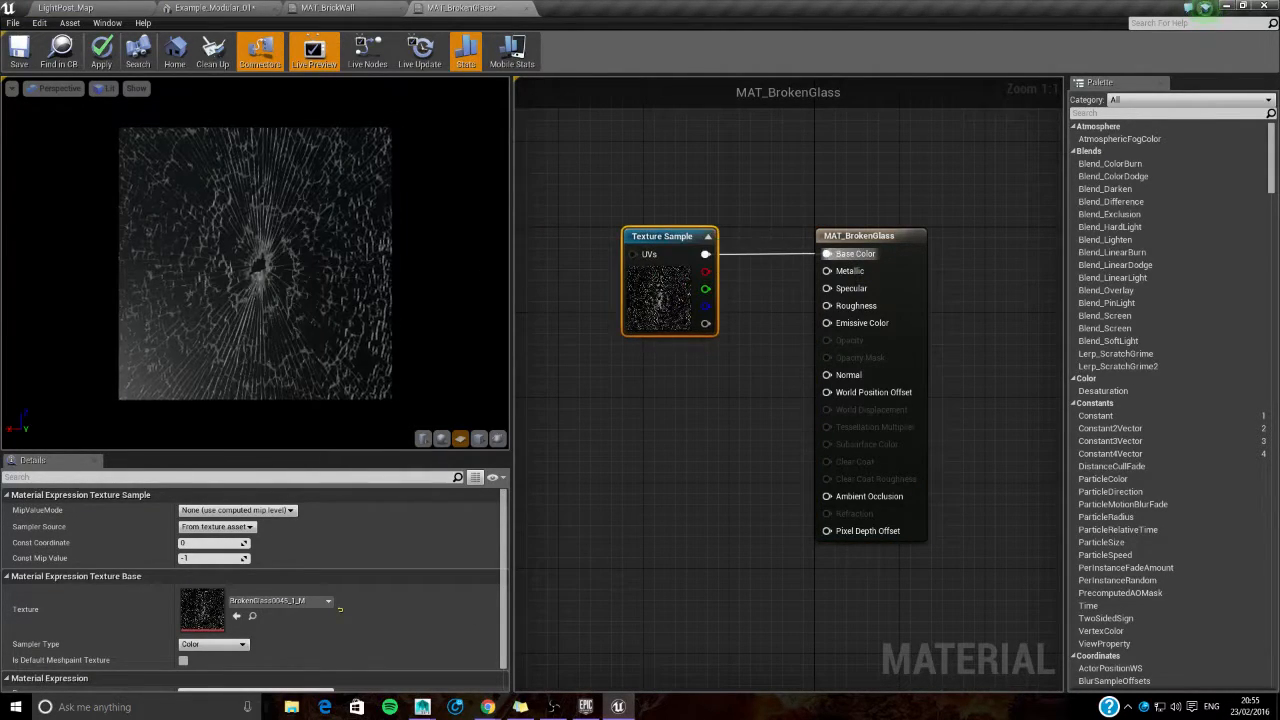
# - Check the broken glass preview up close, save MAT_BrokenGlass and return to the LightPost_Map level
pyautogui.scroll(6, 167, 322)
pyautogui.scroll(-3, 167, 322)
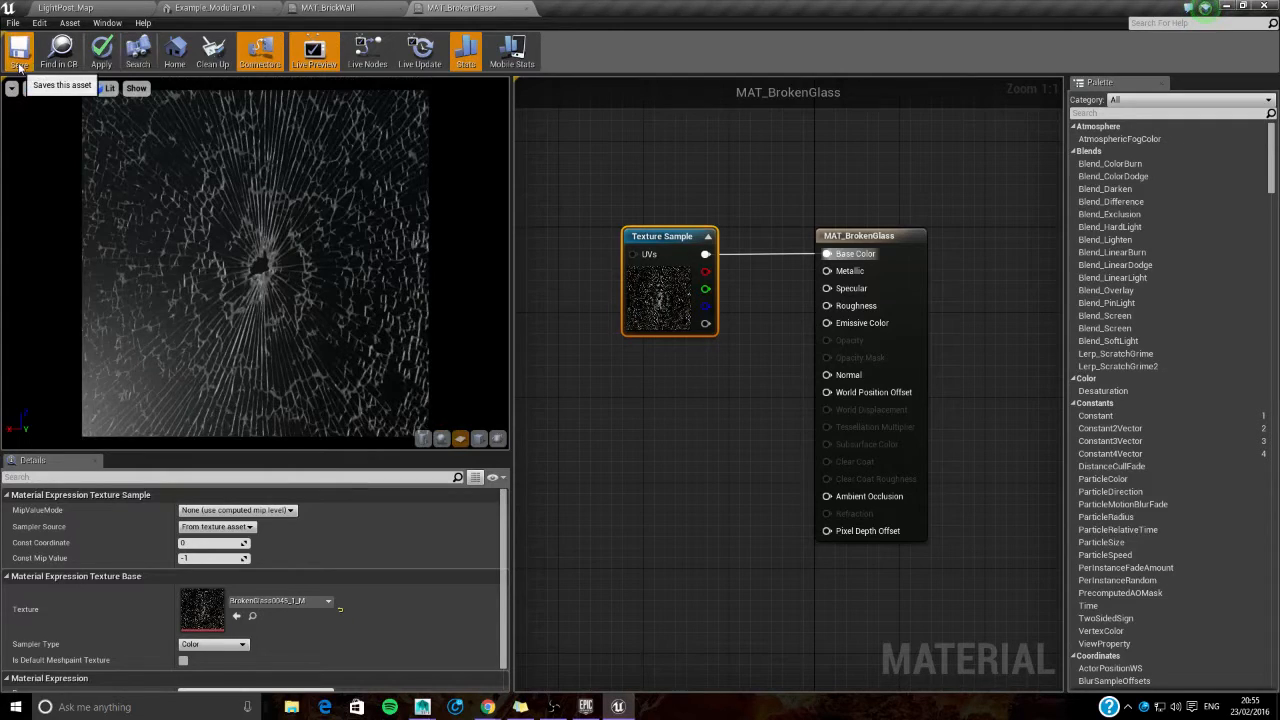
pyautogui.click(92, 7)
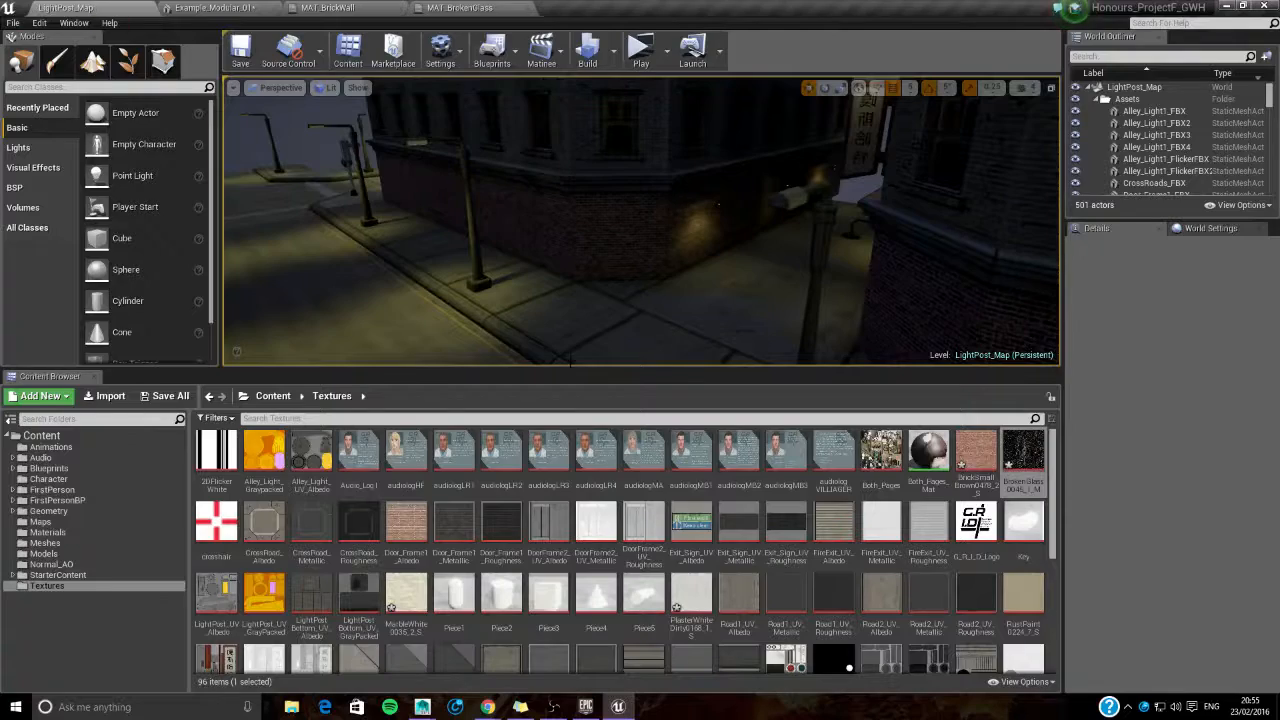
# - Look through the Textures folder for the remaining imported textures, pick out MarbleWhite0035_2_S and go to the Materials folder
pyautogui.scroll(-1, 600, 578)
pyautogui.scroll(-1, 600, 578)
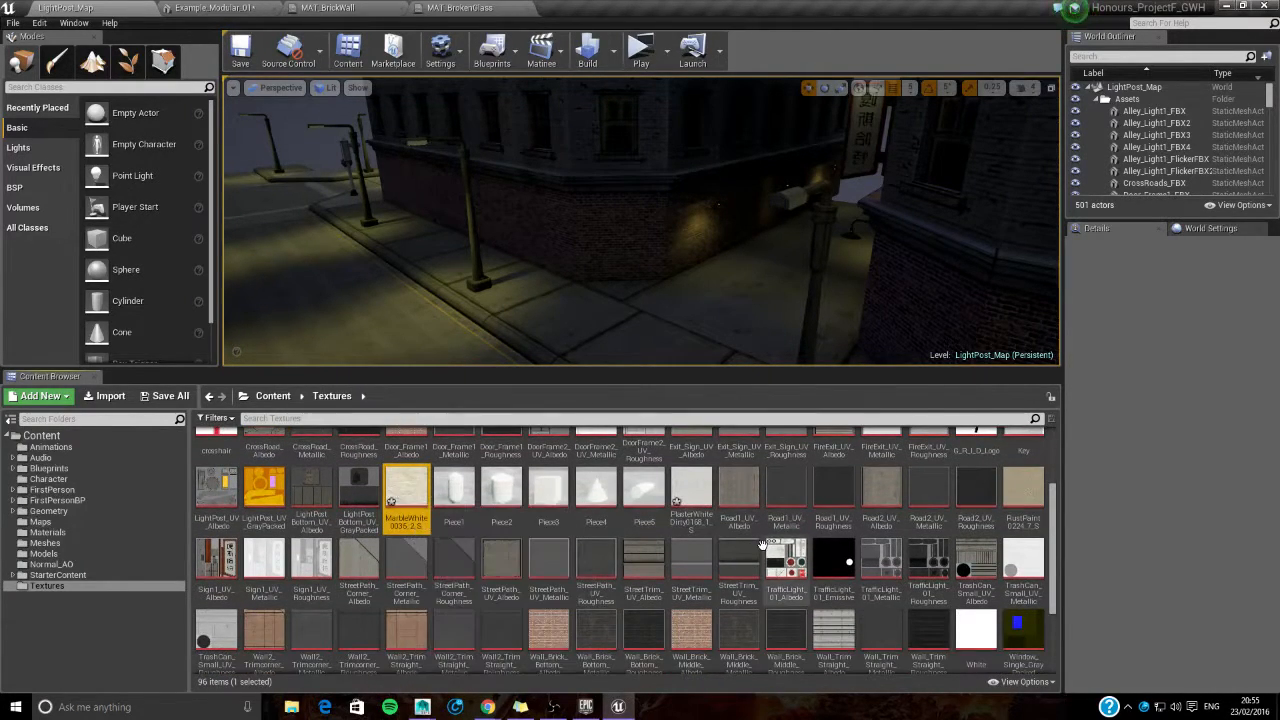
pyautogui.scroll(-1, 762, 545)
pyautogui.click(400, 627)
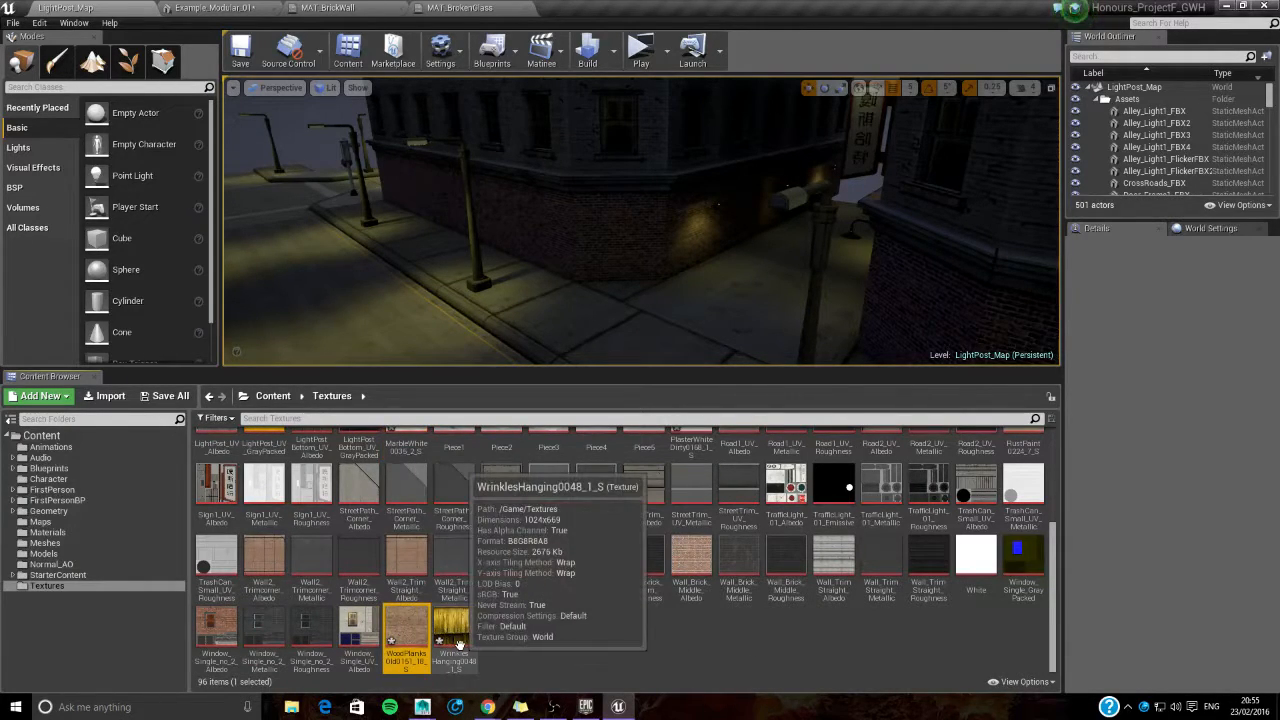
pyautogui.scroll(2, 615, 627)
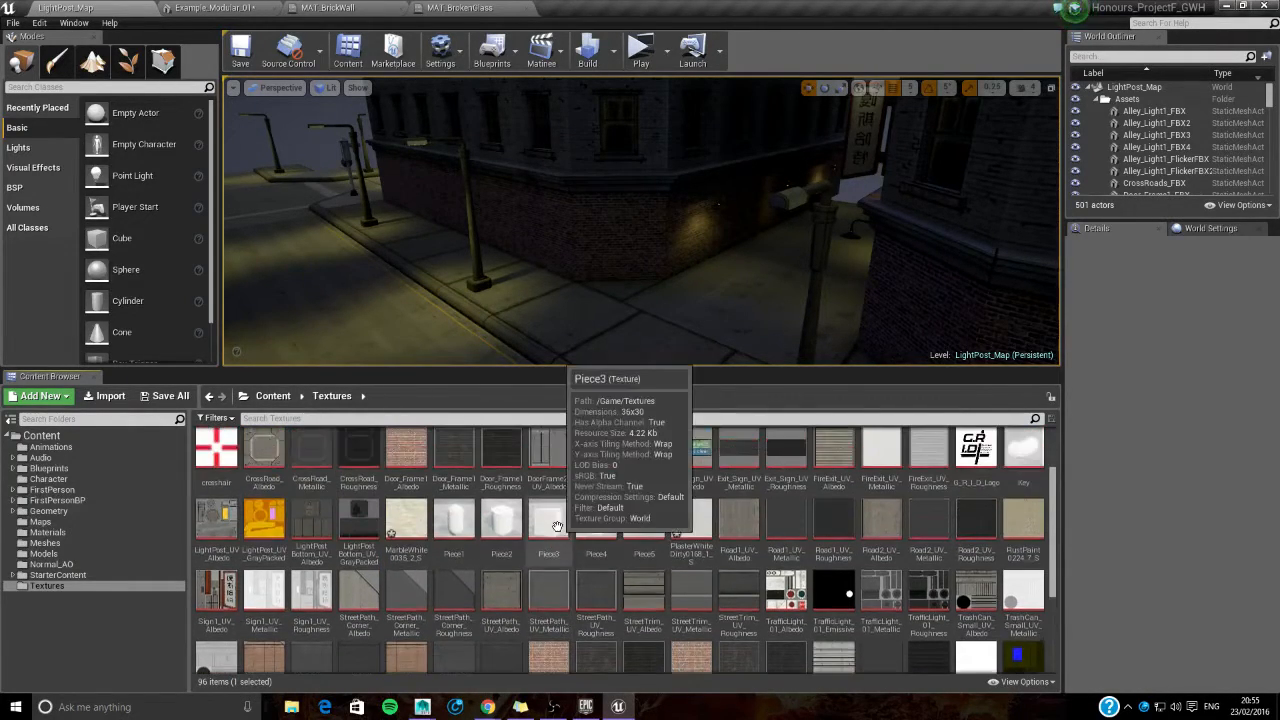
pyautogui.scroll(1, 653, 563)
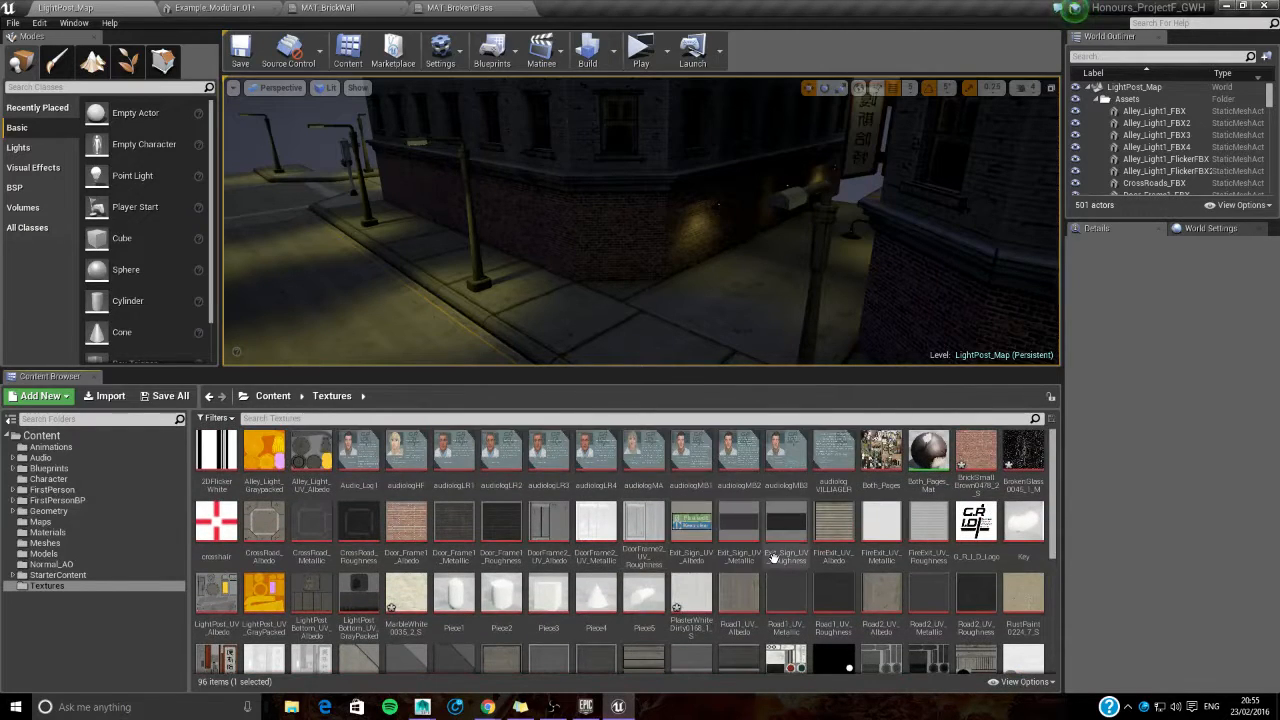
pyautogui.scroll(-1, 647, 556)
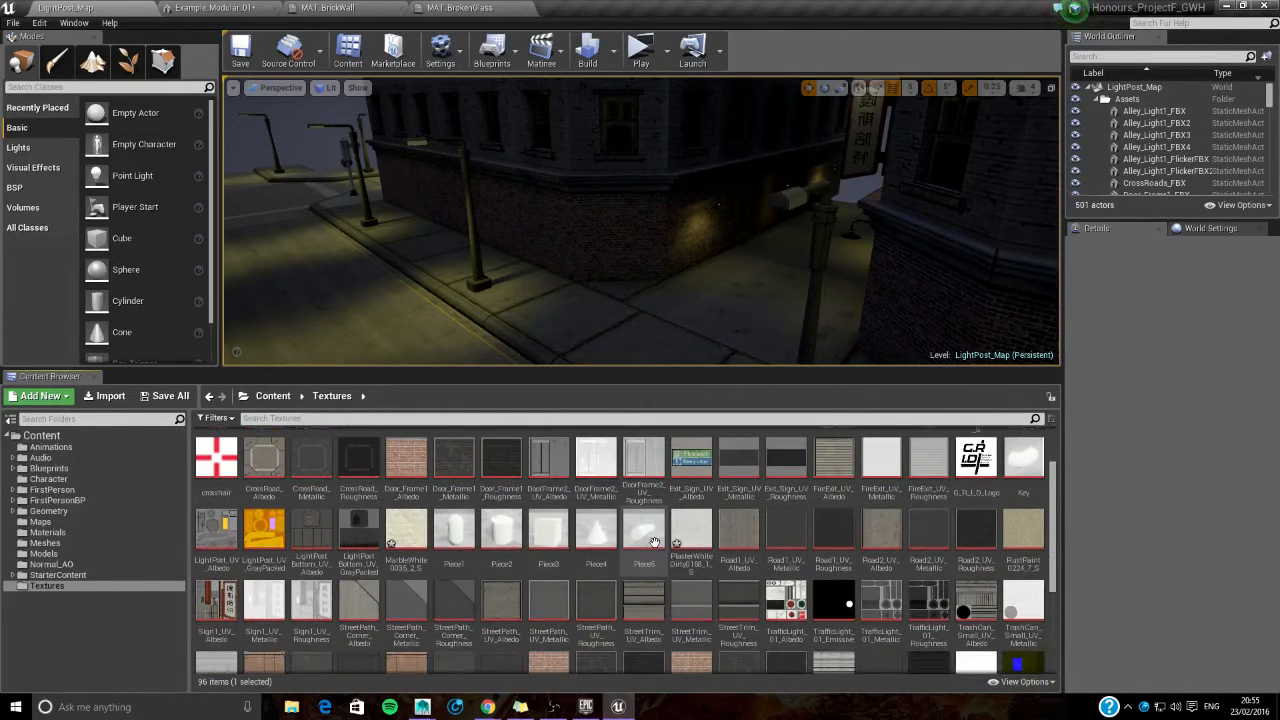
pyautogui.scroll(-1, 653, 542)
pyautogui.scroll(-1, 653, 542)
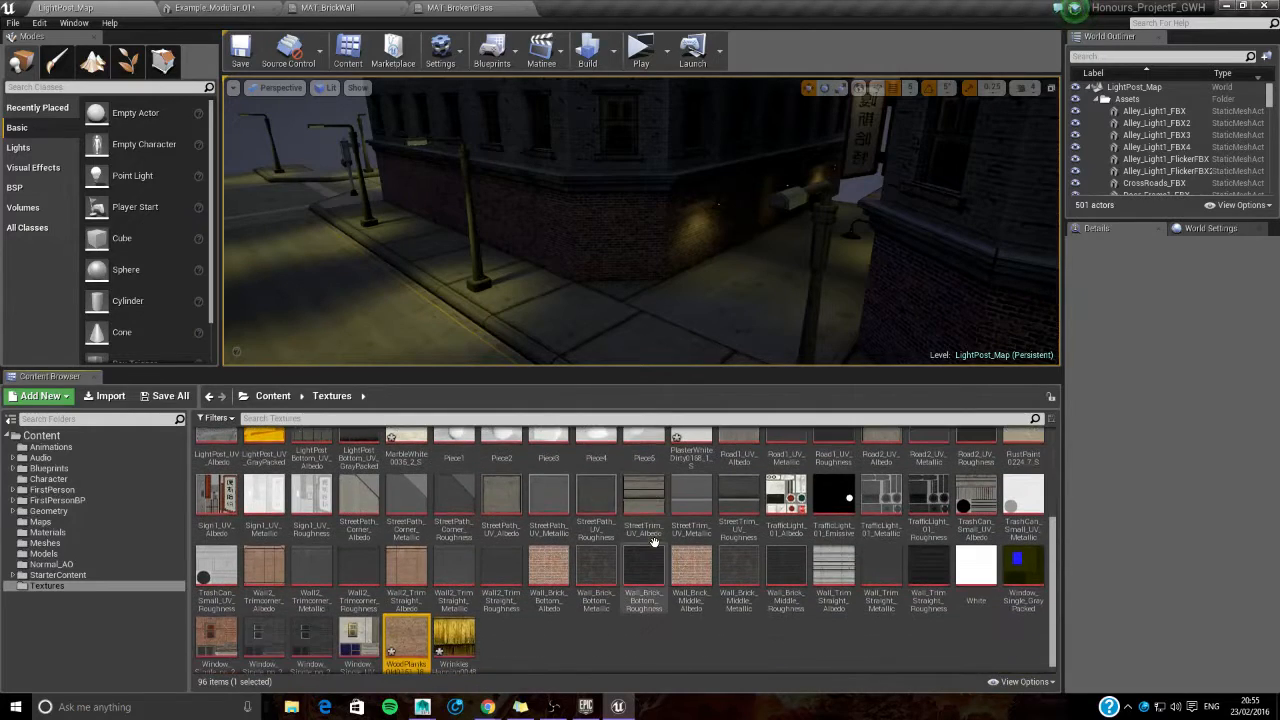
pyautogui.scroll(1, 653, 542)
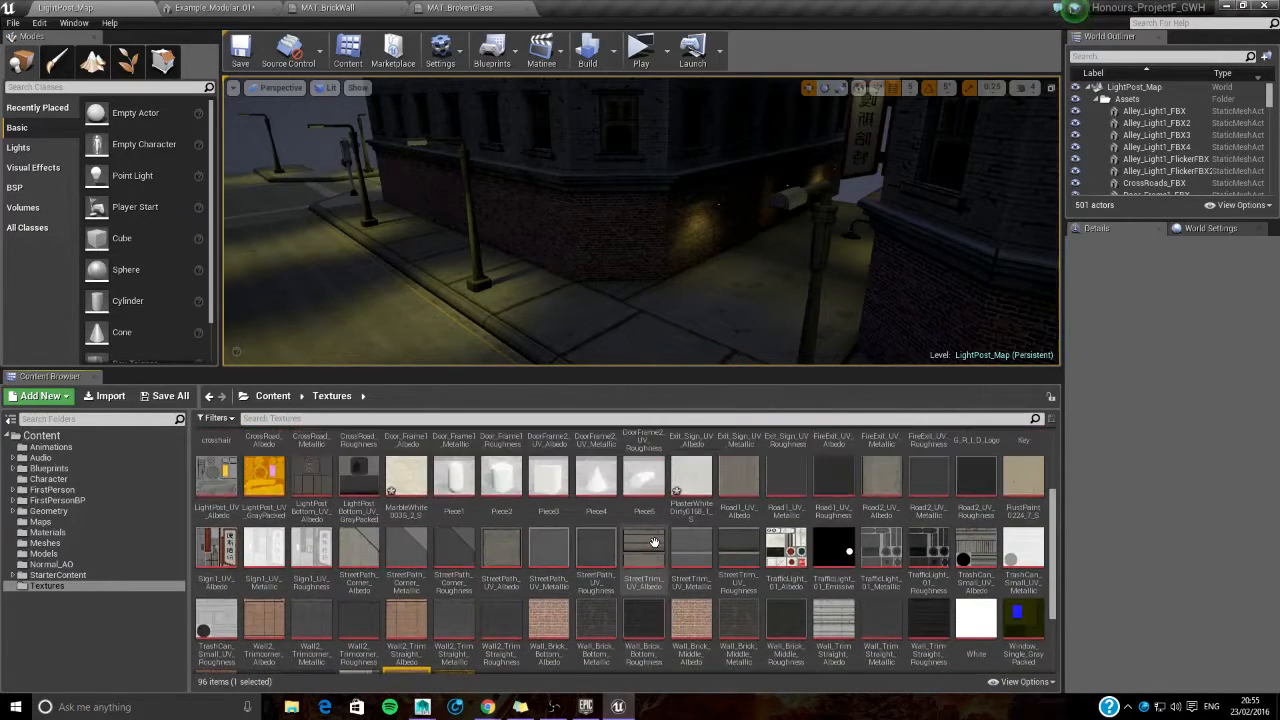
pyautogui.click(410, 480)
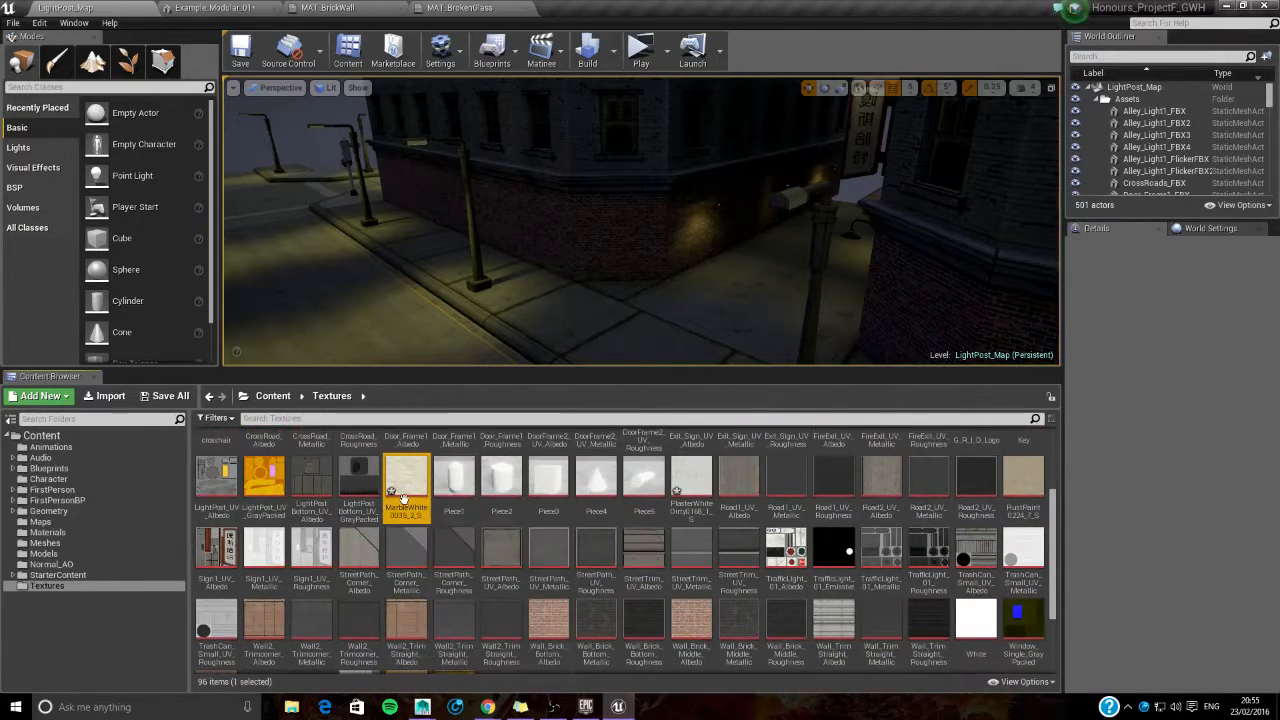
pyautogui.click(118, 535)
pyautogui.rightClick(895, 528)
pyautogui.click(935, 348)
pyautogui.click(843, 525)
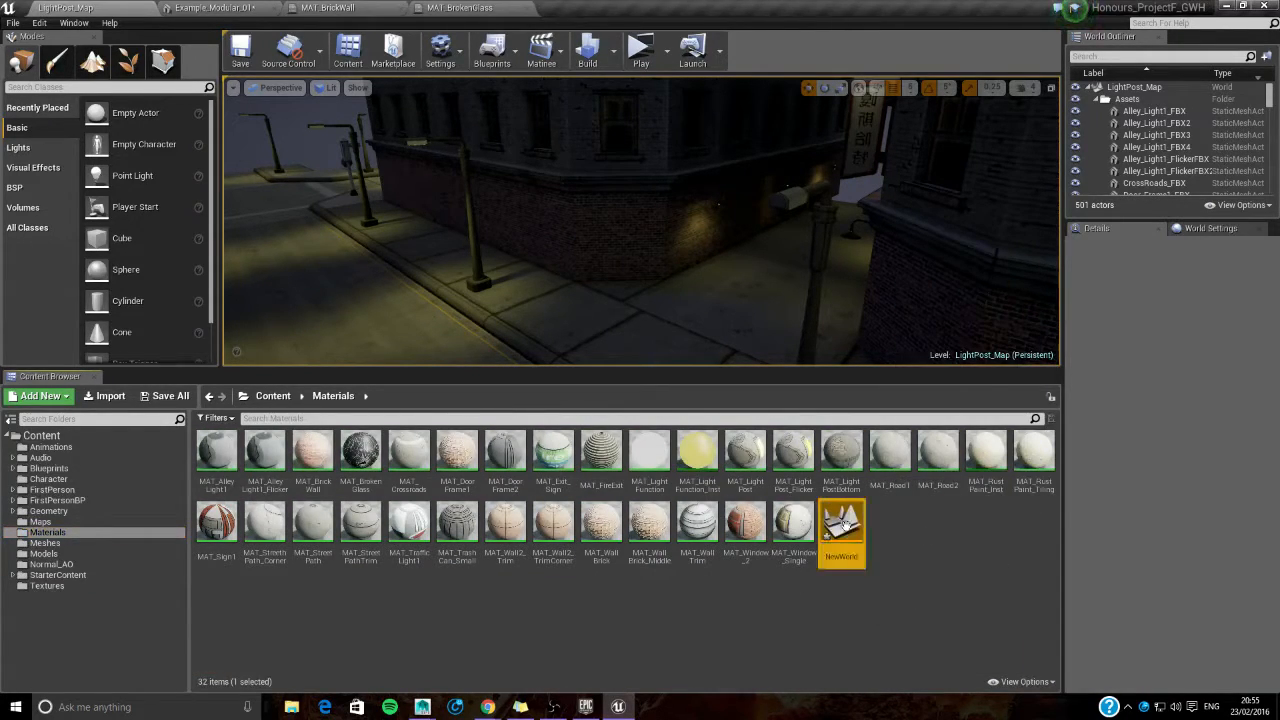
pyautogui.press('Delete')
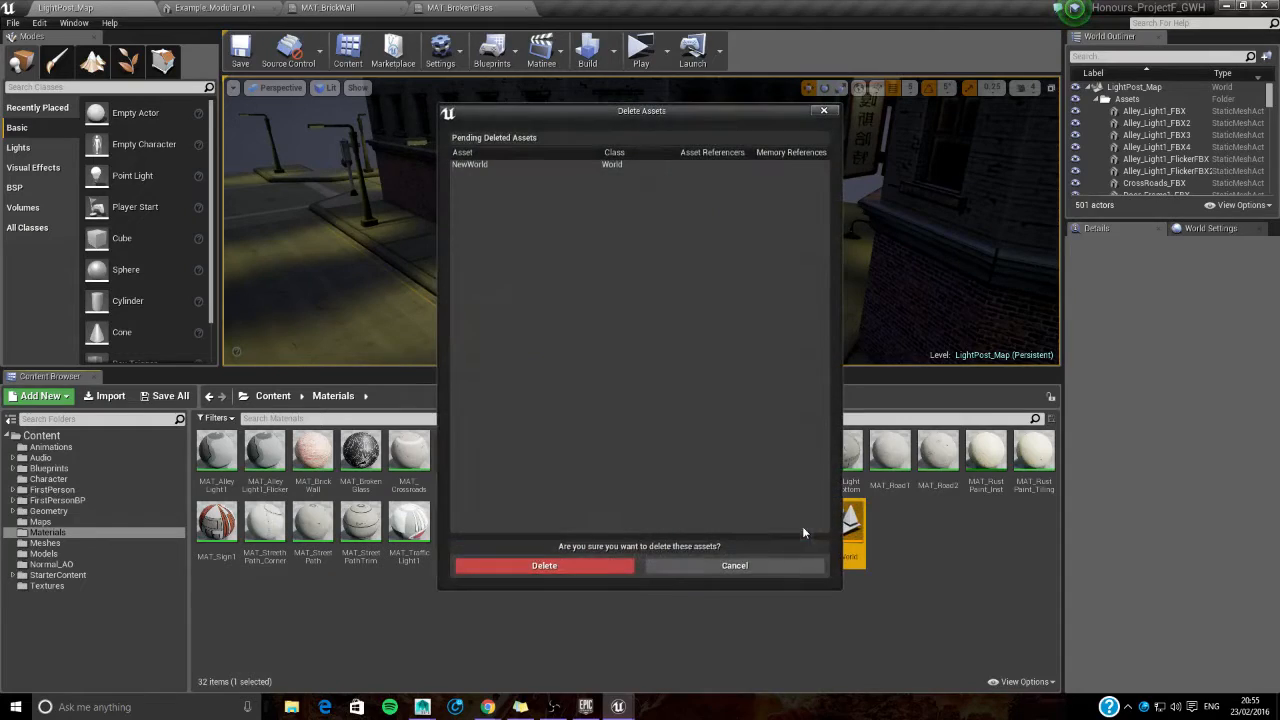
pyautogui.click(581, 566)
# - Create a new material named MAT_LedgeBrick in the Materials folder
pyautogui.rightClick(888, 526)
pyautogui.click(935, 346)
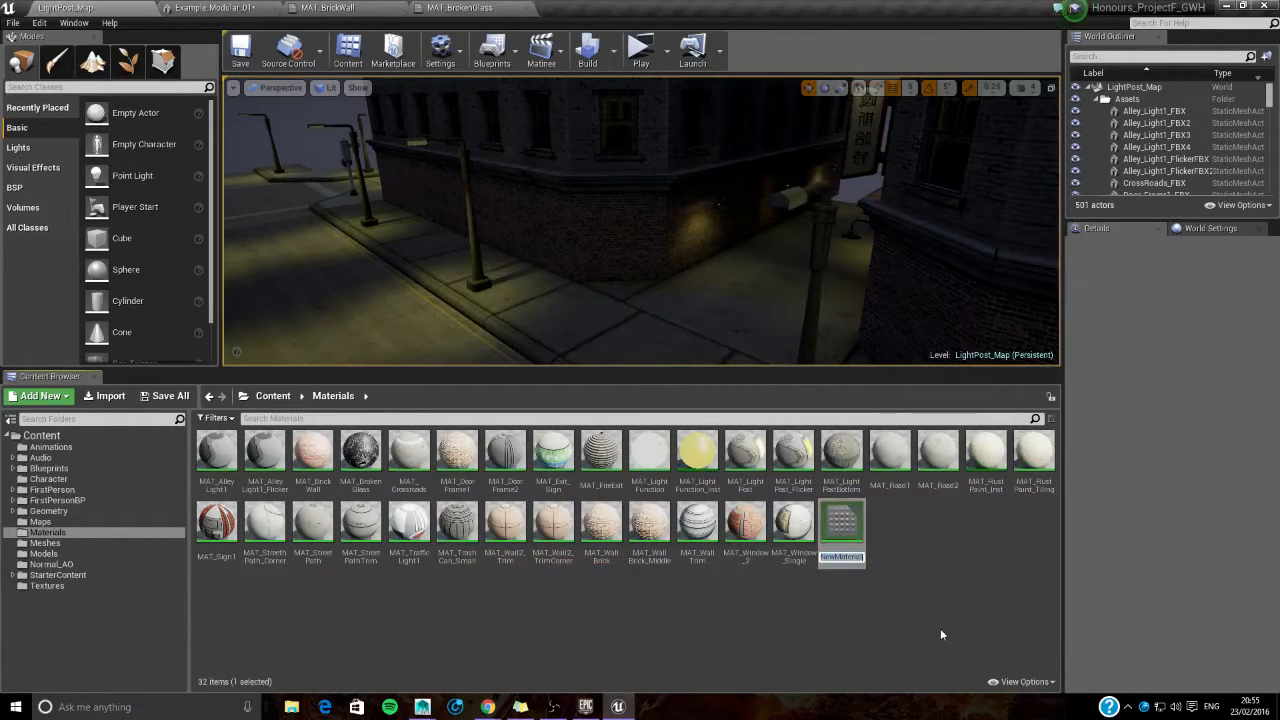
pyautogui.write('MAT_')
pyautogui.write('Ledg')
pyautogui.write('eBrick')
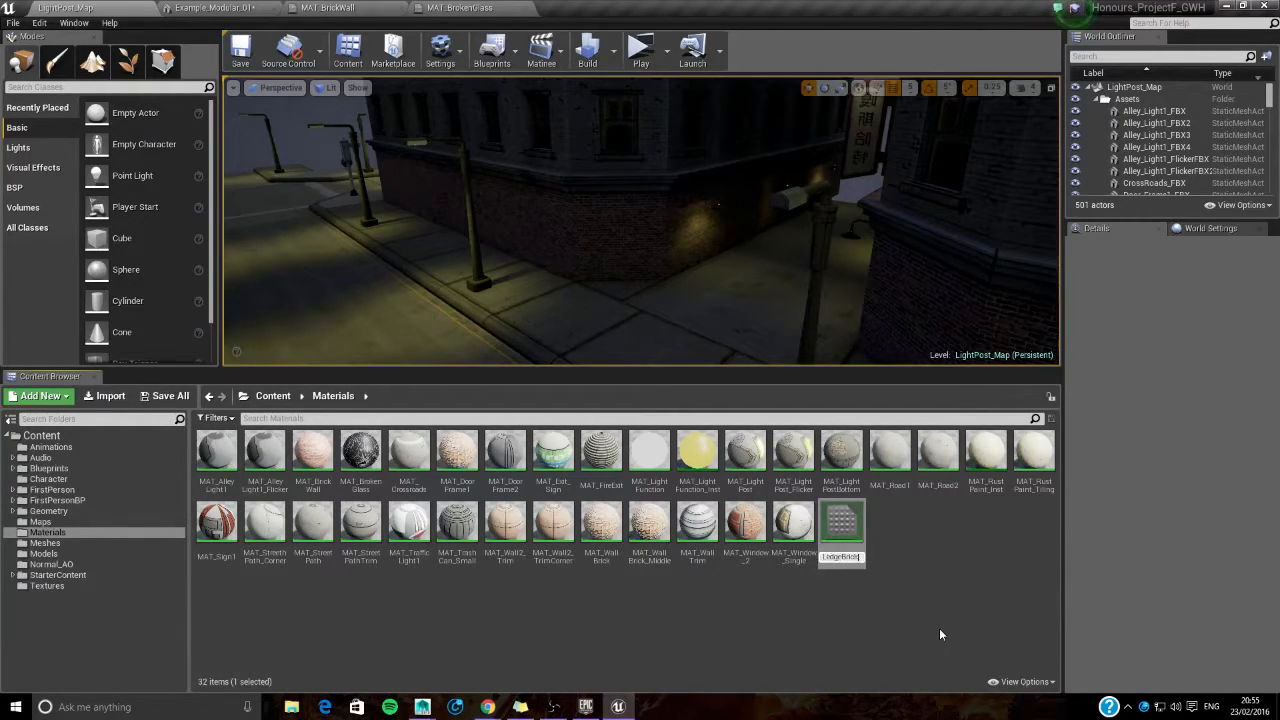
pyautogui.press('Return')
# - Open MAT_LedgeBrick, connect a MarbleWhite0035_2_S Texture Sample to its Base Color and save the material
pyautogui.doubleClick(649, 455)
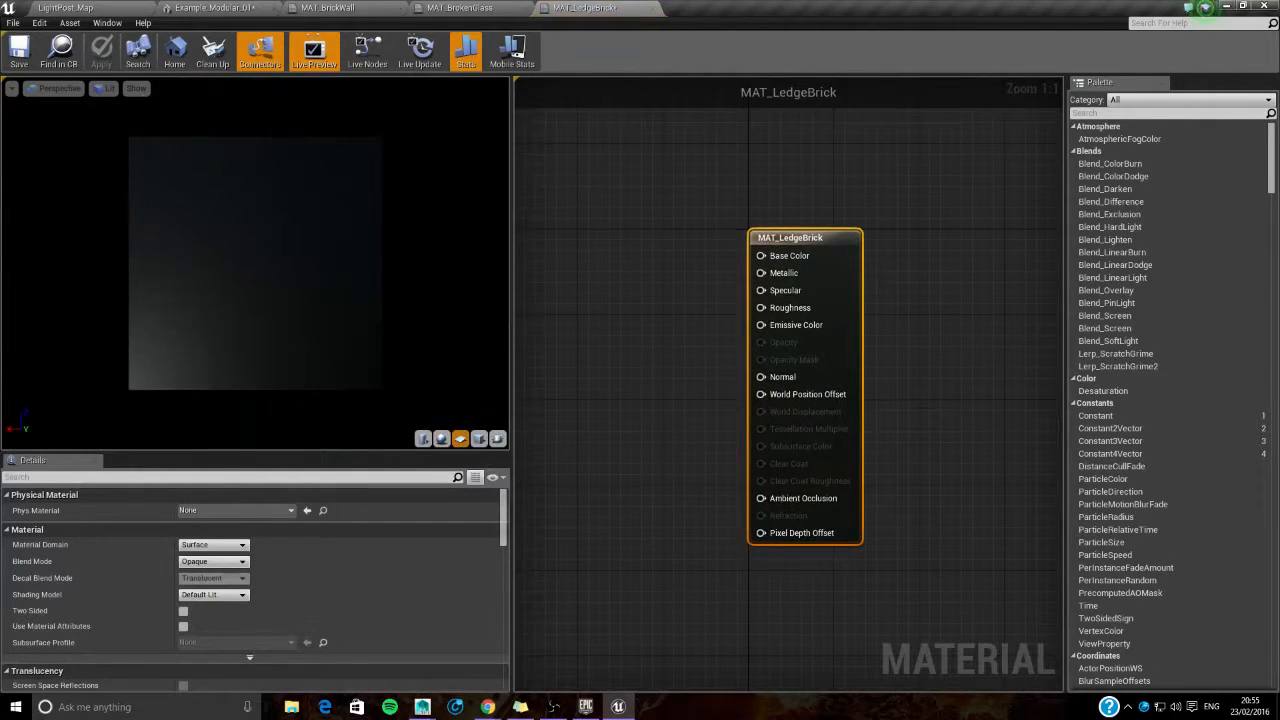
pyautogui.click(104, 14)
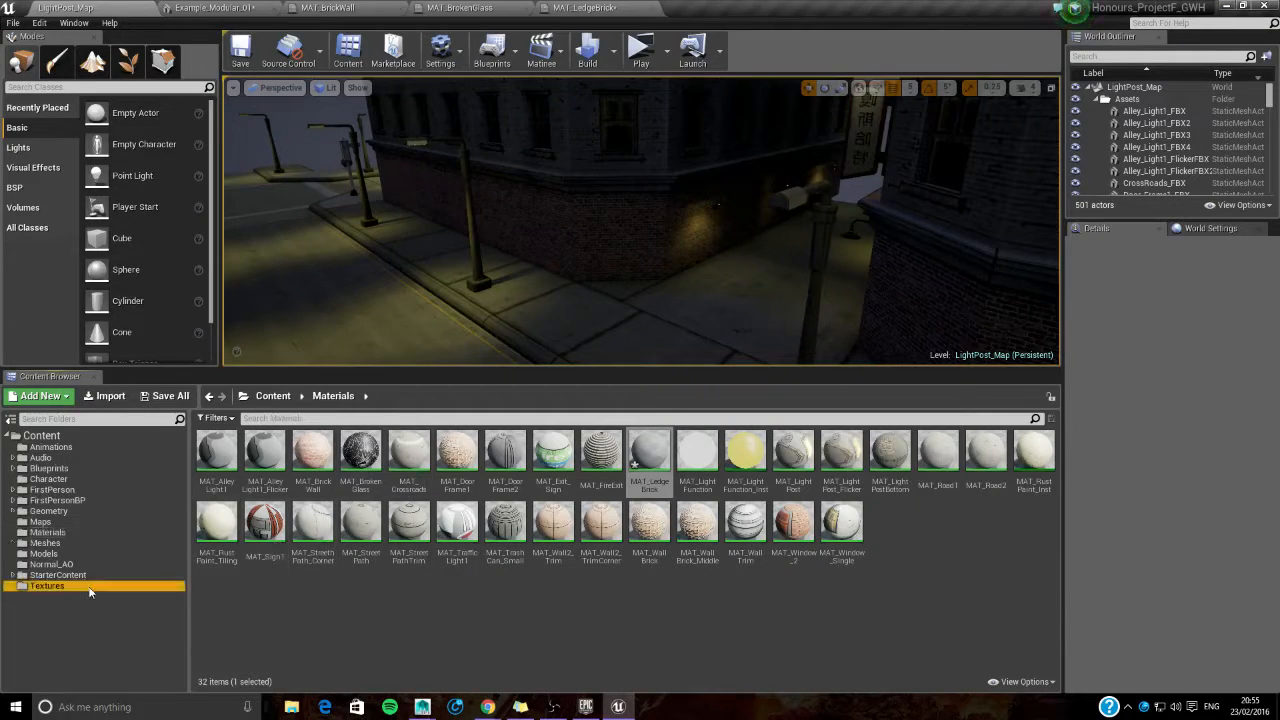
pyautogui.click(88, 586)
pyautogui.moveTo(404, 610); pyautogui.dragTo(555, 248)
pyautogui.moveTo(629, 266); pyautogui.dragTo(752, 257)
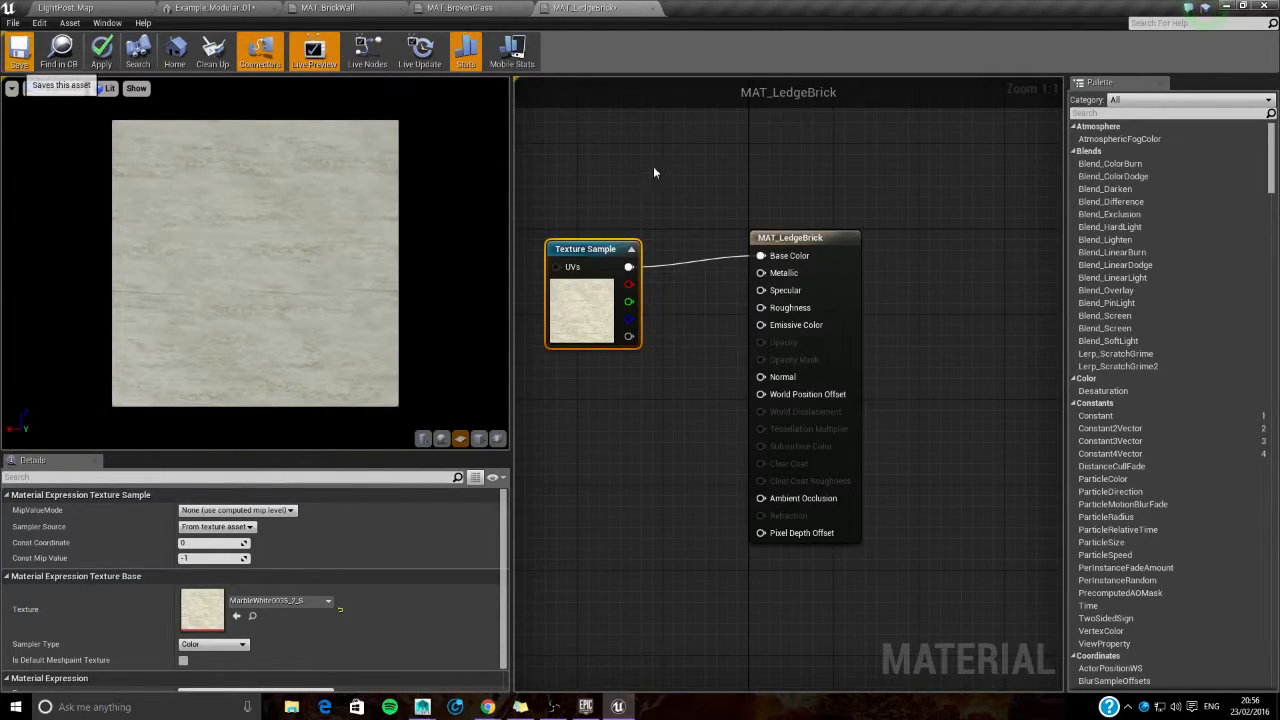
pyautogui.hotkey('ctrl', 's')
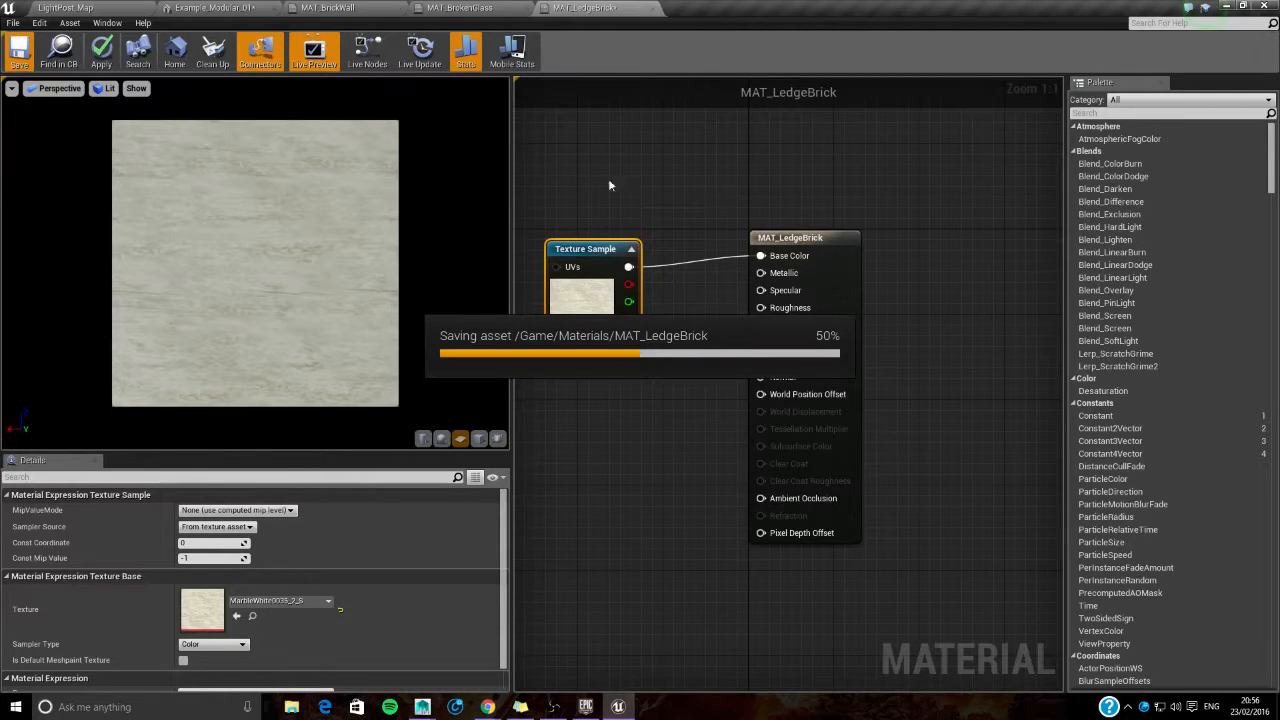
# - Locate the WoodPlanksOld0151_18_S texture and create a new material named MAT_WoodenPlank in the Materials folder
pyautogui.click(90, 7)
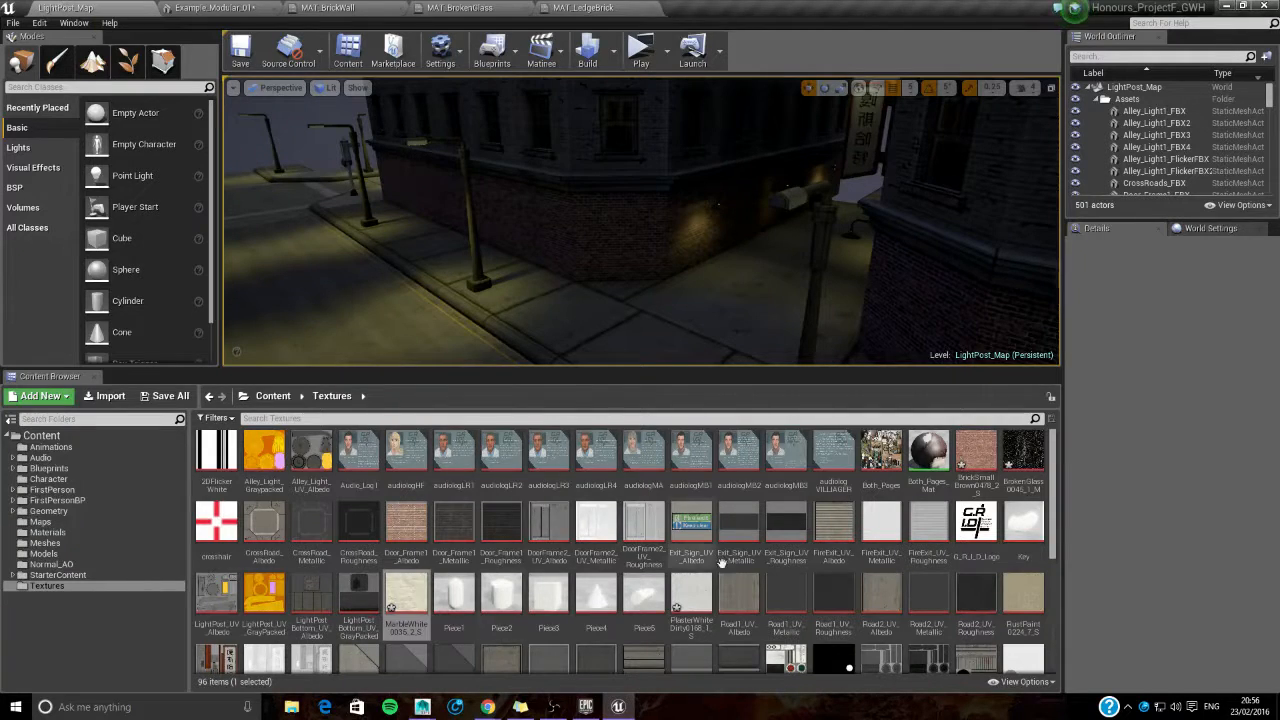
pyautogui.scroll(-1, 727, 593)
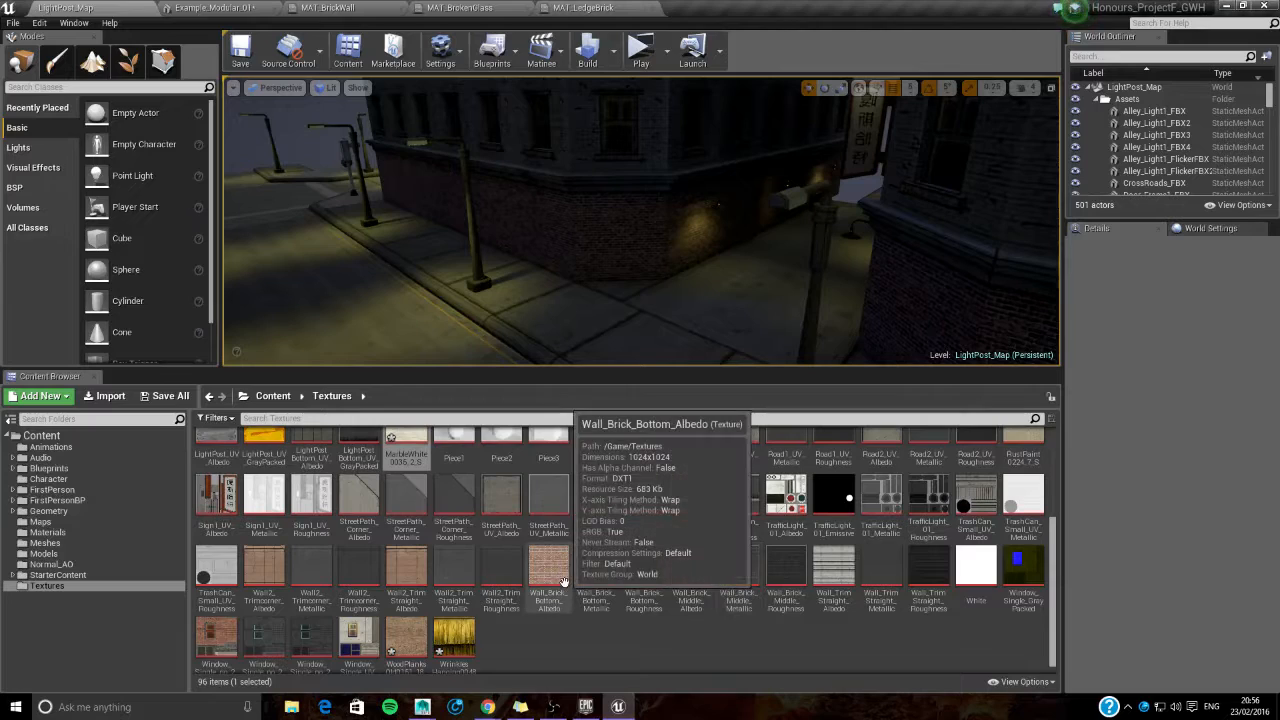
pyautogui.scroll(-1, 650, 553)
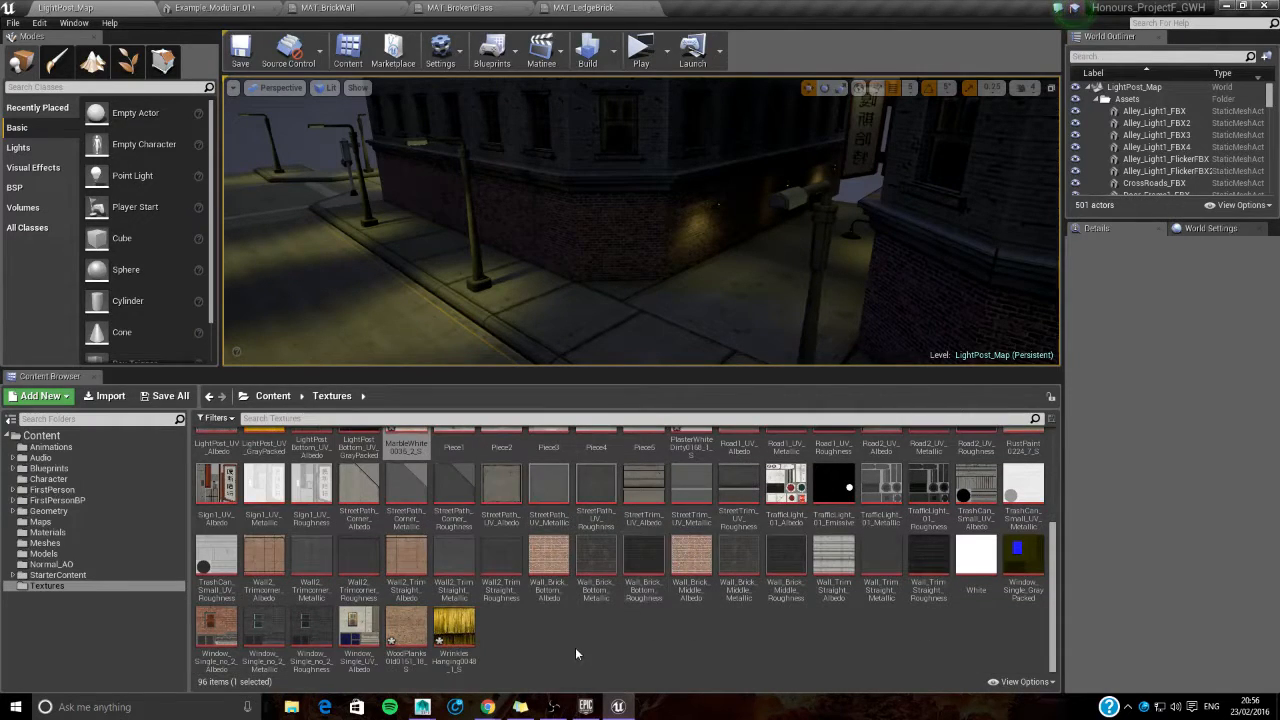
pyautogui.click(406, 635)
pyautogui.click(74, 533)
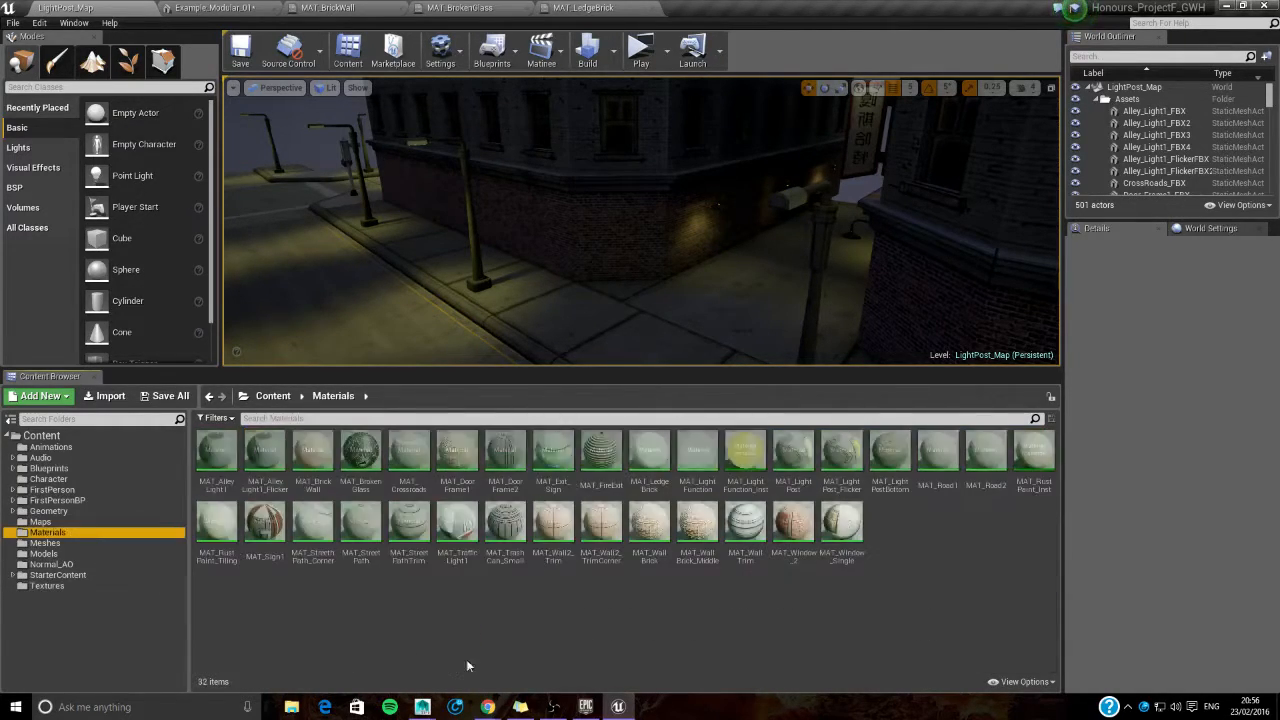
pyautogui.rightClick(935, 528)
pyautogui.moveTo(985, 445)
pyautogui.click(979, 350)
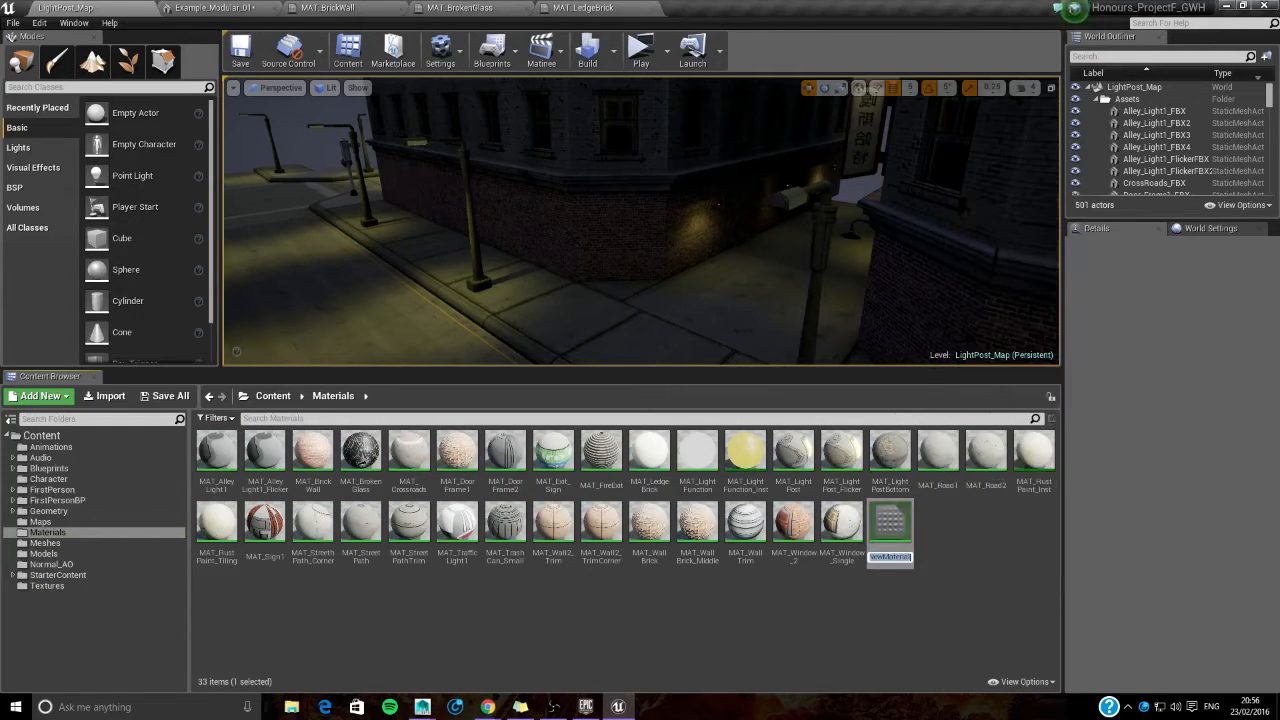
pyautogui.write('MAT_Wooden_Plank')
pyautogui.press('Return')
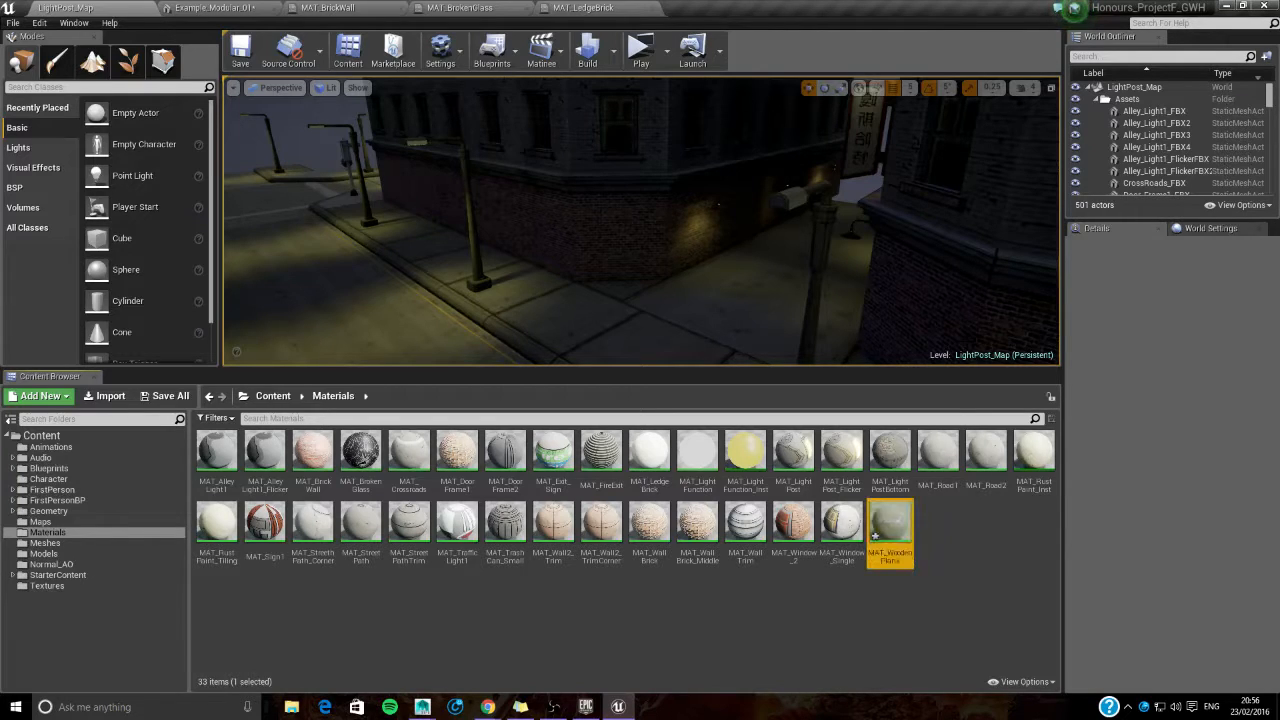
# - Open MAT_WoodenPlank with a plane preview, connect a WoodPlanksOld0151_18_S Texture Sample to its Base Color and save the material
pyautogui.doubleClick(880, 522)
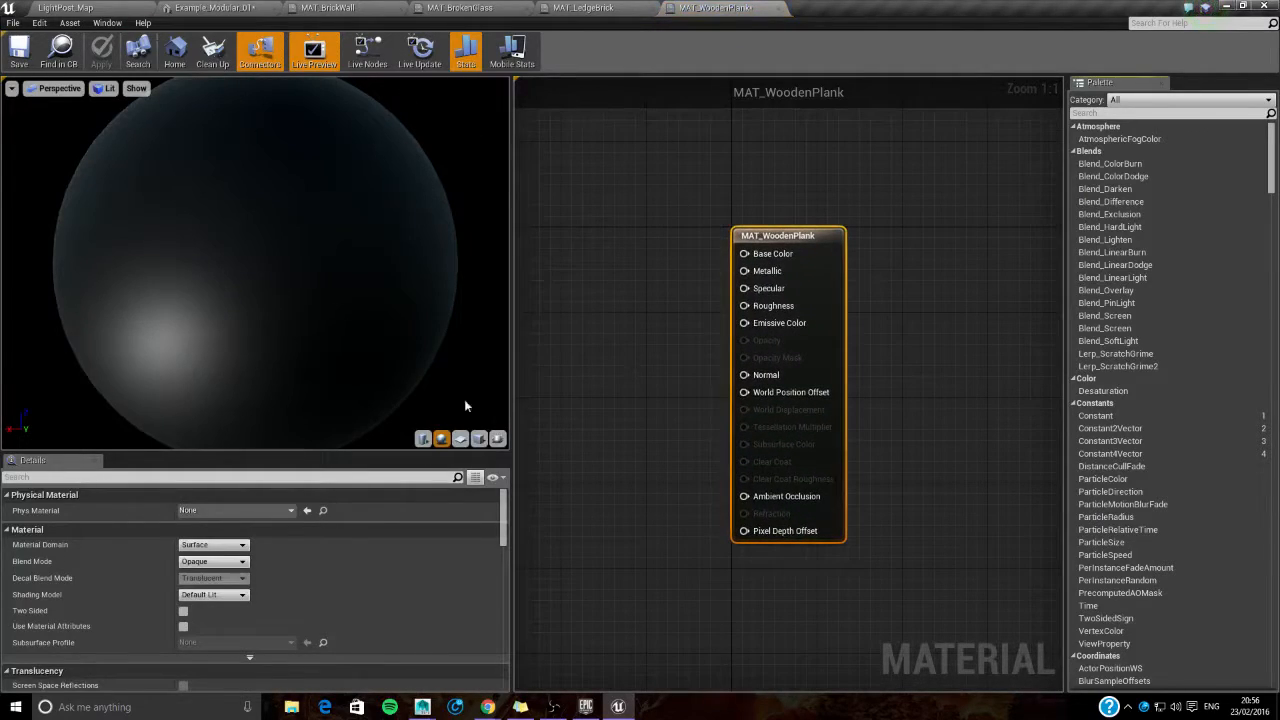
pyautogui.click(461, 439)
pyautogui.click(90, 8)
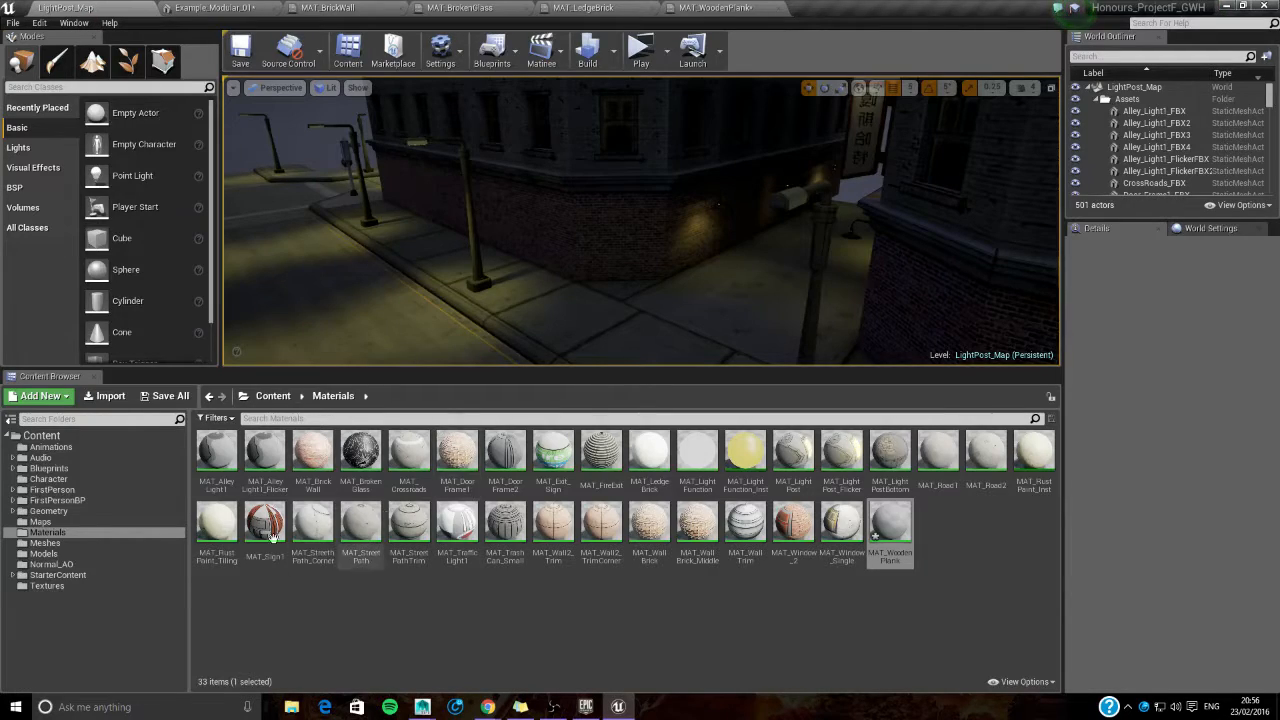
pyautogui.click(47, 586)
pyautogui.scroll(-3, 528, 616)
pyautogui.moveTo(406, 632); pyautogui.dragTo(744, 254)
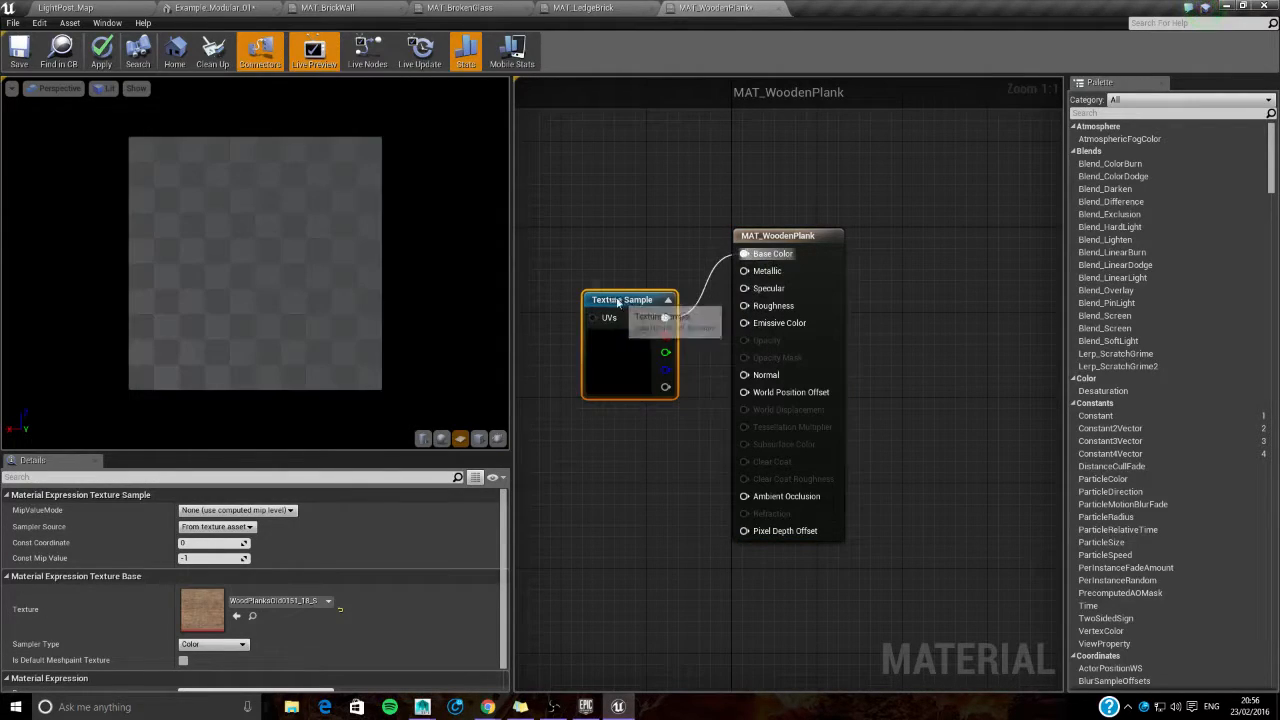
pyautogui.moveTo(617, 302); pyautogui.dragTo(585, 241)
pyautogui.scroll(2, 230, 207)
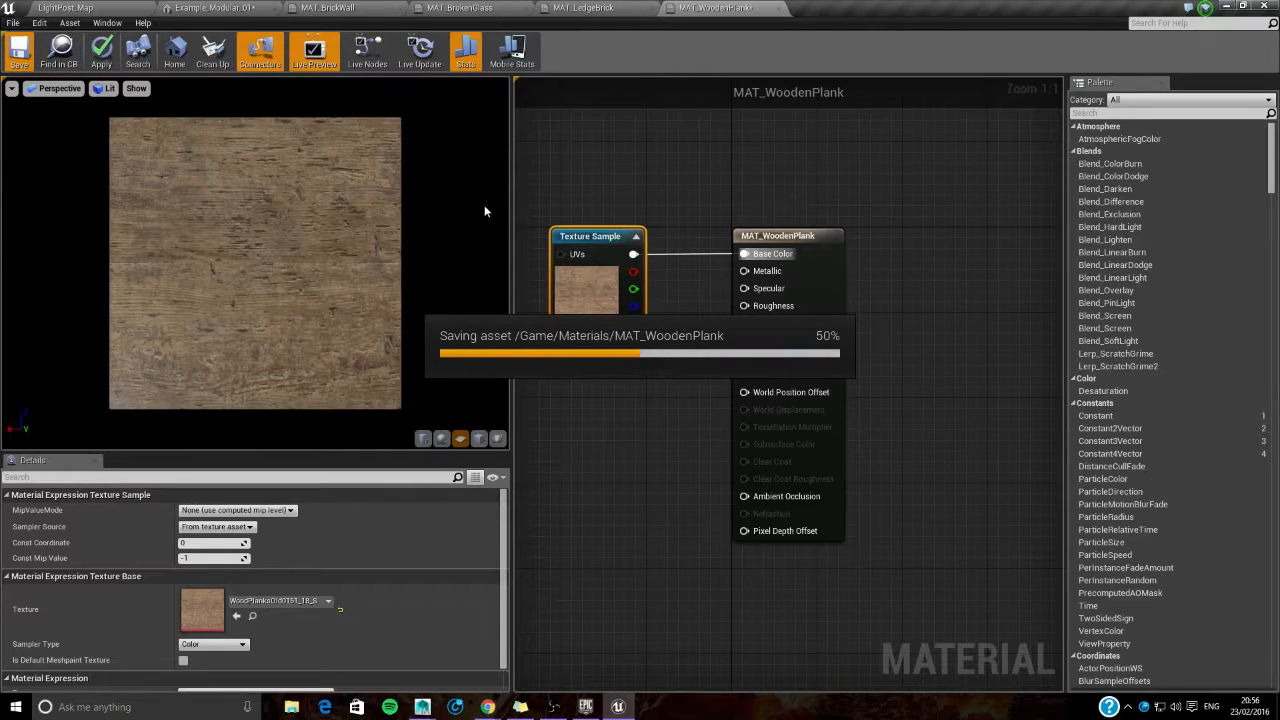
# - Locate the WrinklesHanging0048_1_S texture and create a new material named MAT_Curtains in the Materials folder
pyautogui.click(93, 8)
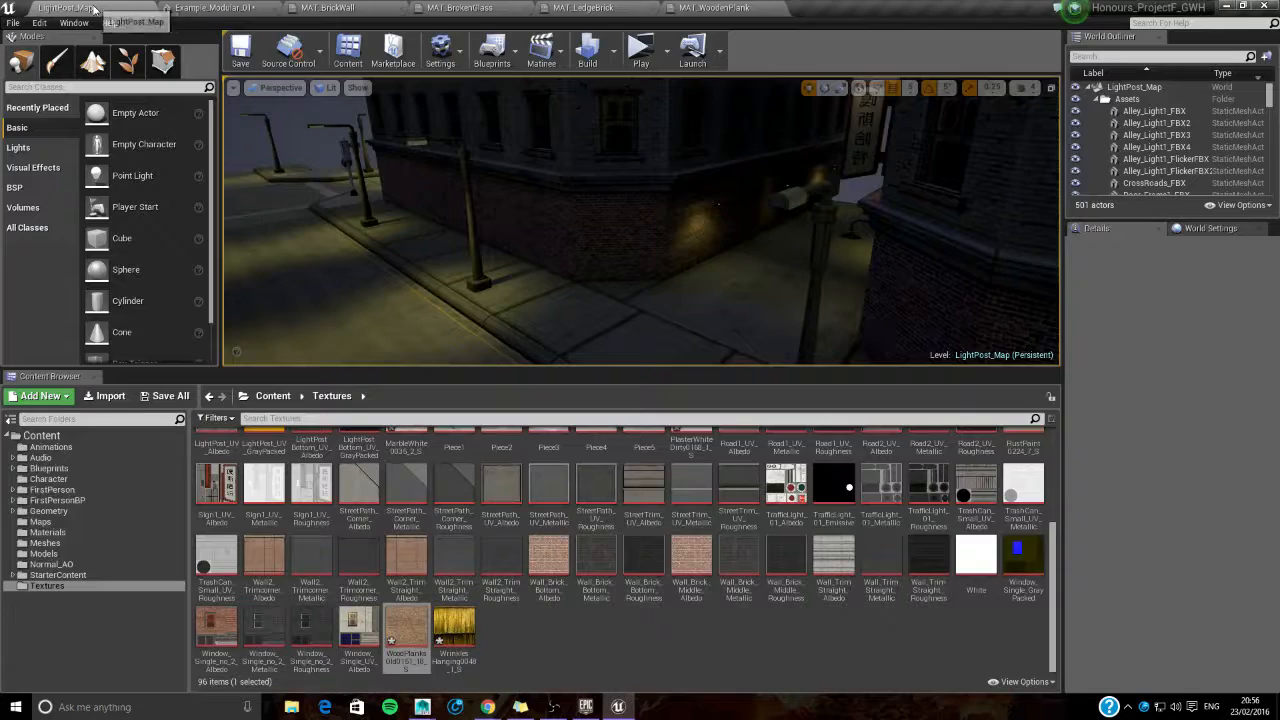
pyautogui.click(462, 645)
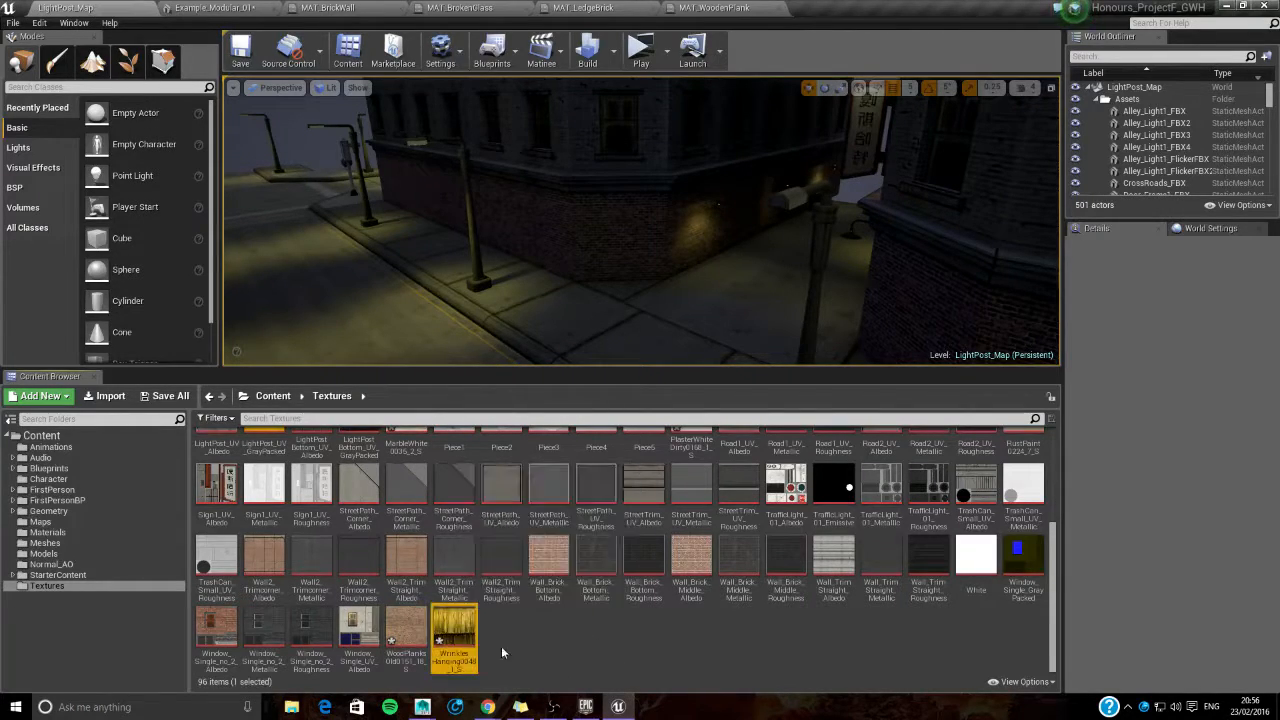
pyautogui.click(80, 532)
pyautogui.rightClick(967, 552)
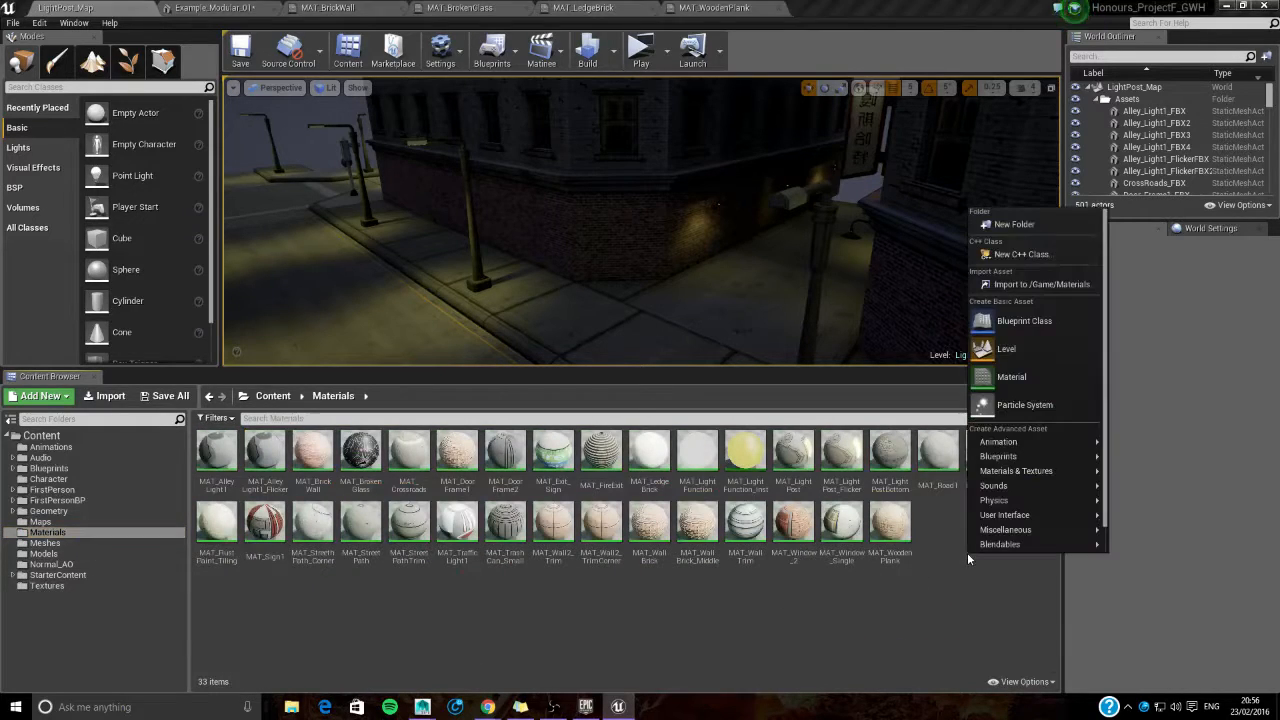
pyautogui.click(1005, 372)
pyautogui.write('MAT_Curtains')
pyautogui.press('Return')
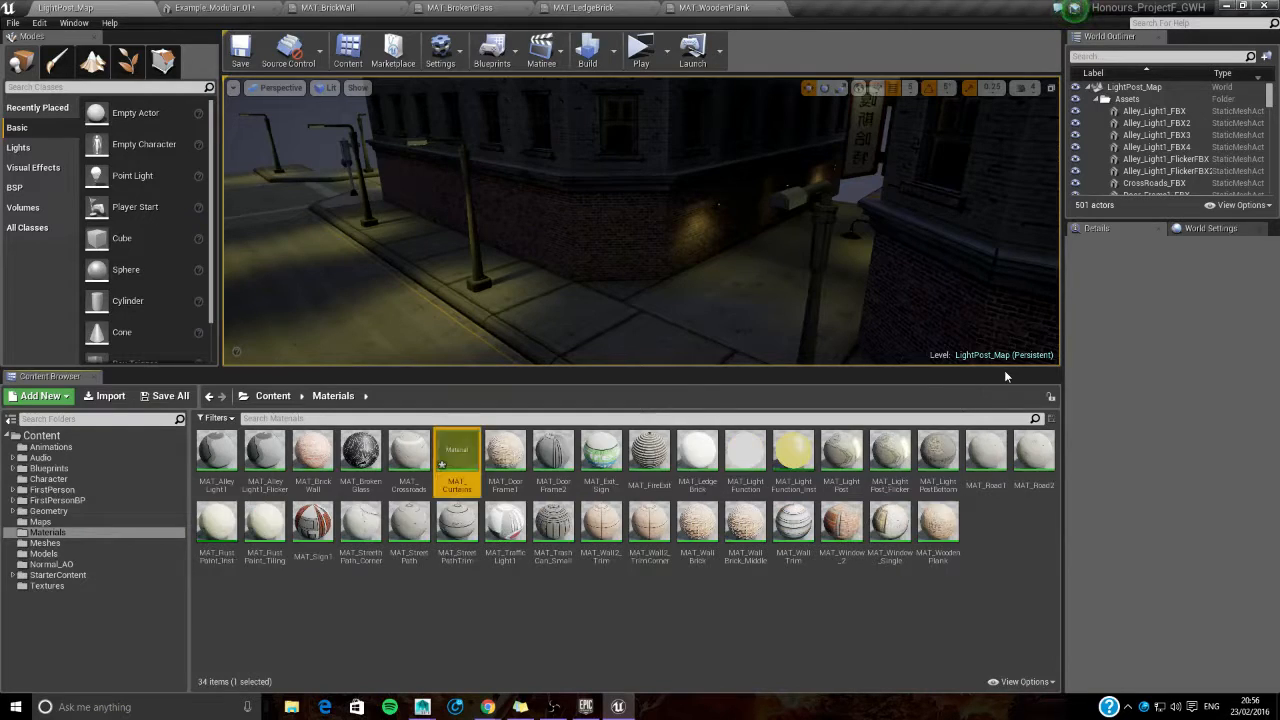
# - Open MAT_Curtains with a plane preview, connect a WrinklesHanging0048_1_S Texture Sample to its Base Color and save the material
pyautogui.doubleClick(456, 455)
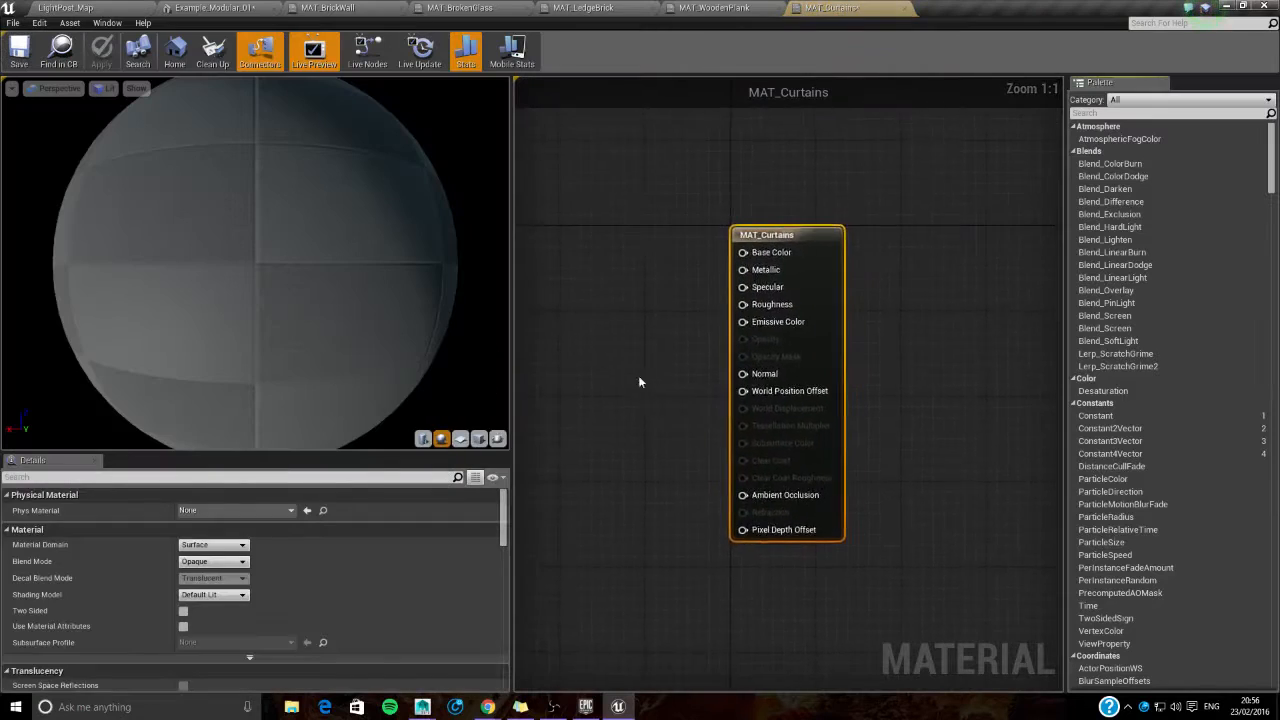
pyautogui.click(123, 7)
pyautogui.click(47, 585)
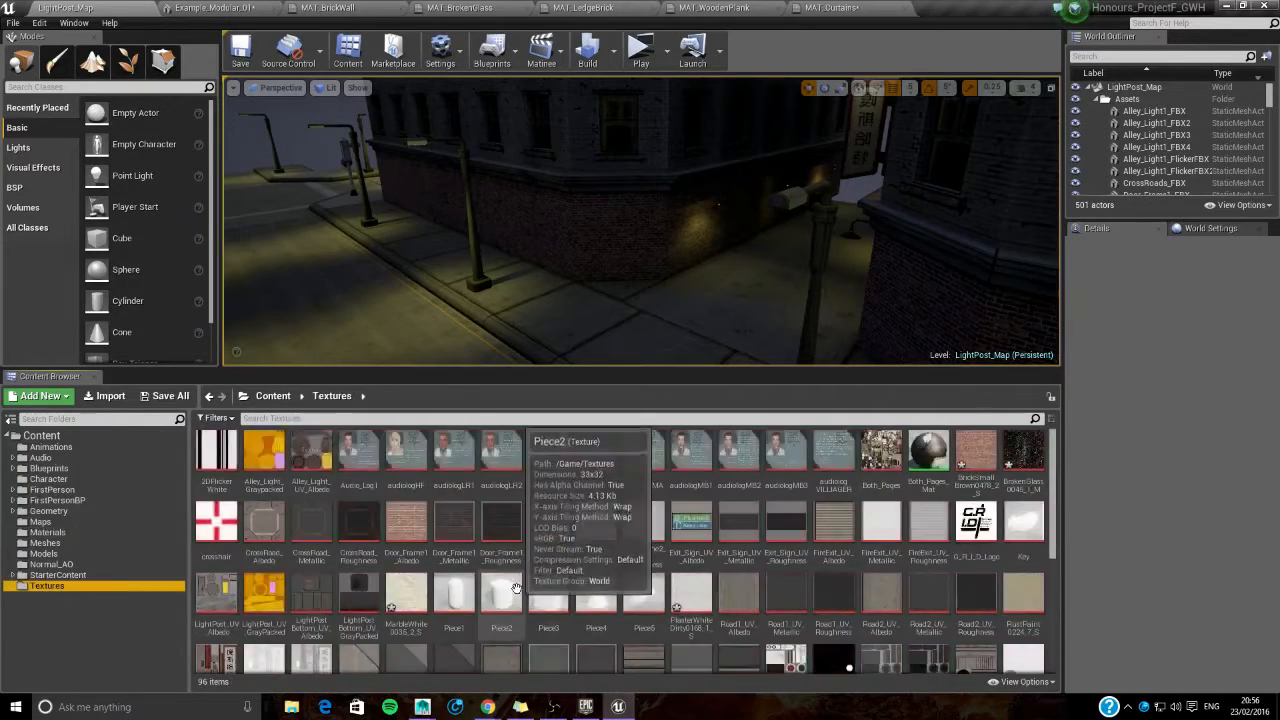
pyautogui.moveTo(455, 657); pyautogui.dragTo(568, 312)
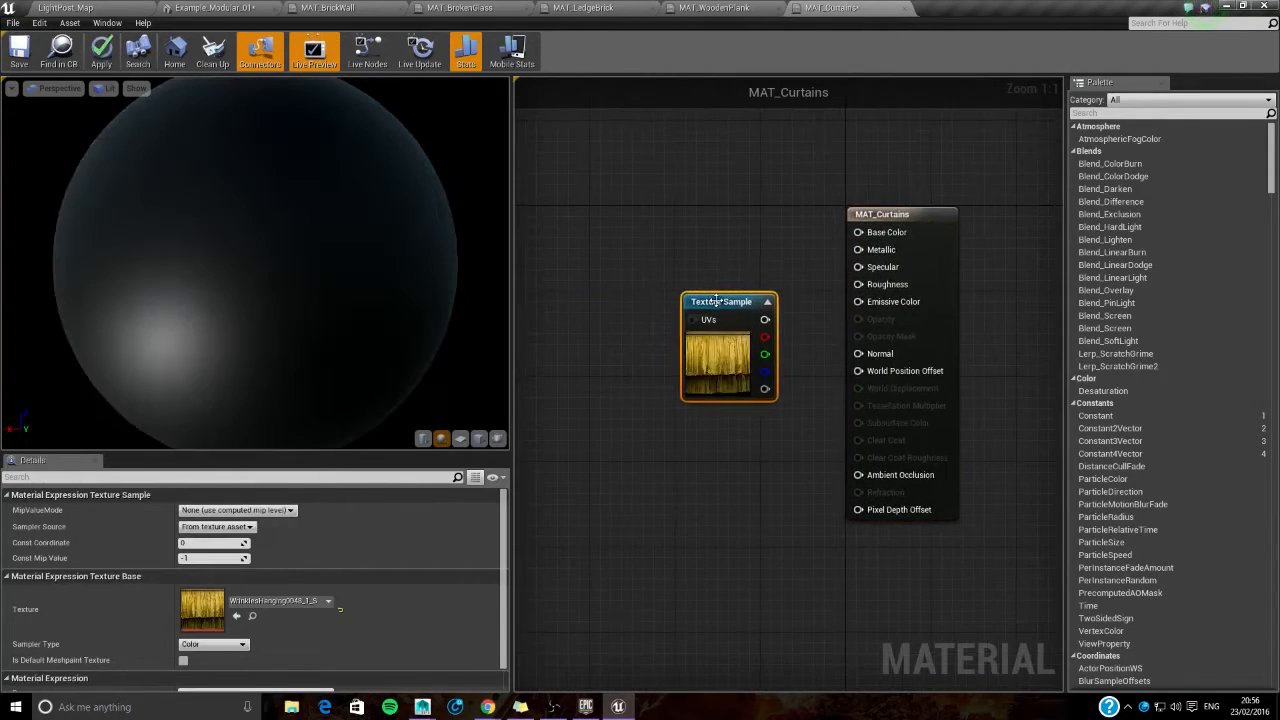
pyautogui.moveTo(685, 296); pyautogui.dragTo(609, 219)
pyautogui.moveTo(692, 244); pyautogui.dragTo(779, 232)
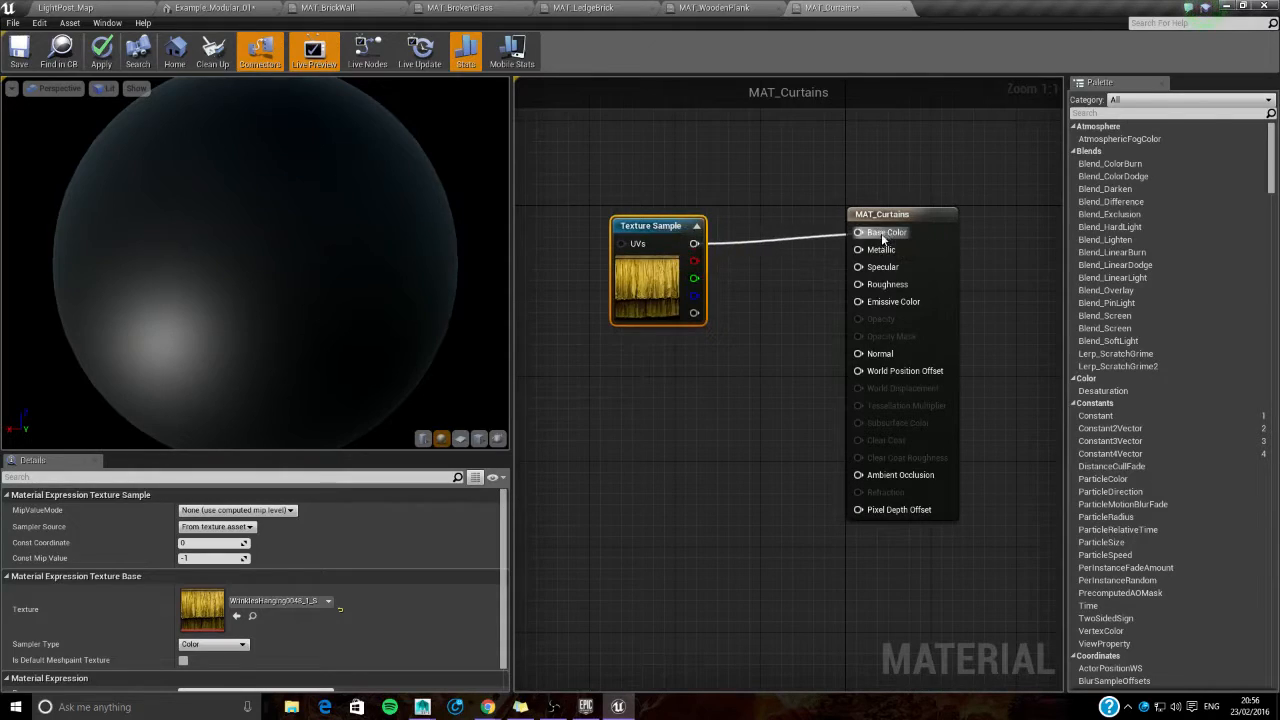
pyautogui.moveTo(886, 237); pyautogui.dragTo(886, 237)
pyautogui.click(460, 438)
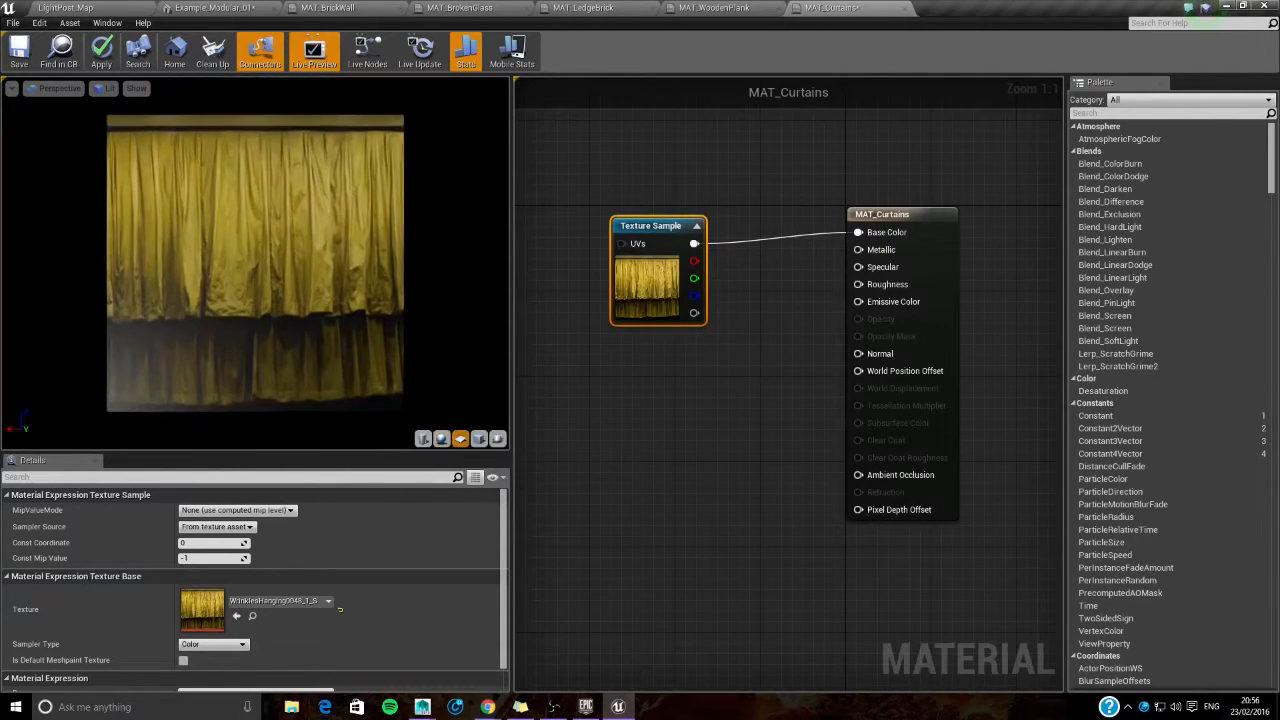
pyautogui.click(19, 50)
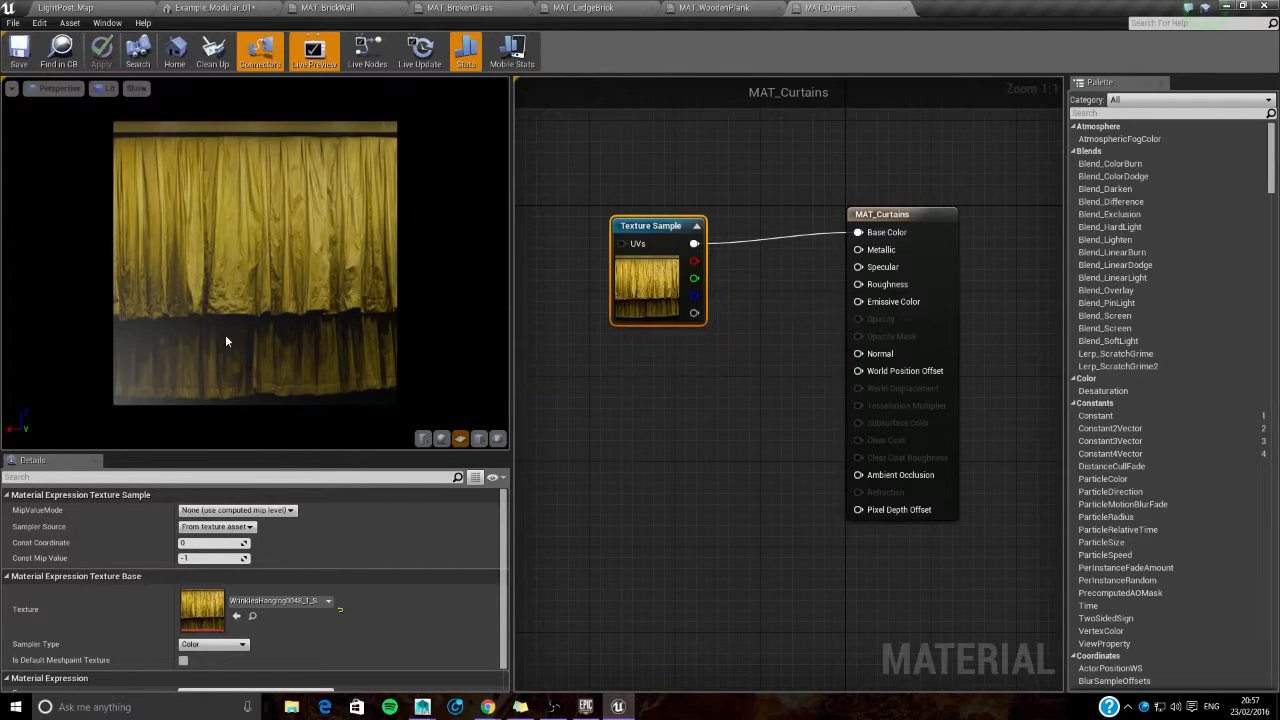
pyautogui.moveTo(213, 328); pyautogui.dragTo(237, 294)
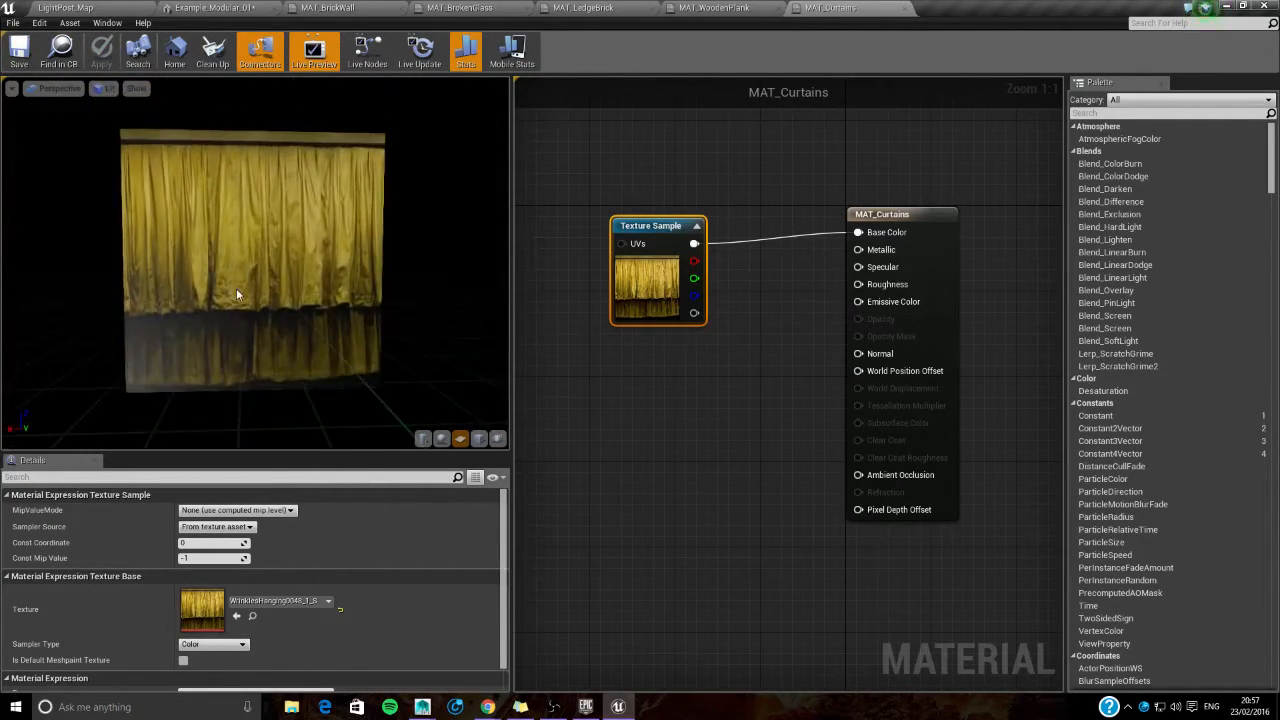
# - Close all the open material editors and return to the Materials folder in the level editor
pyautogui.click(902, 8)
pyautogui.click(778, 9)
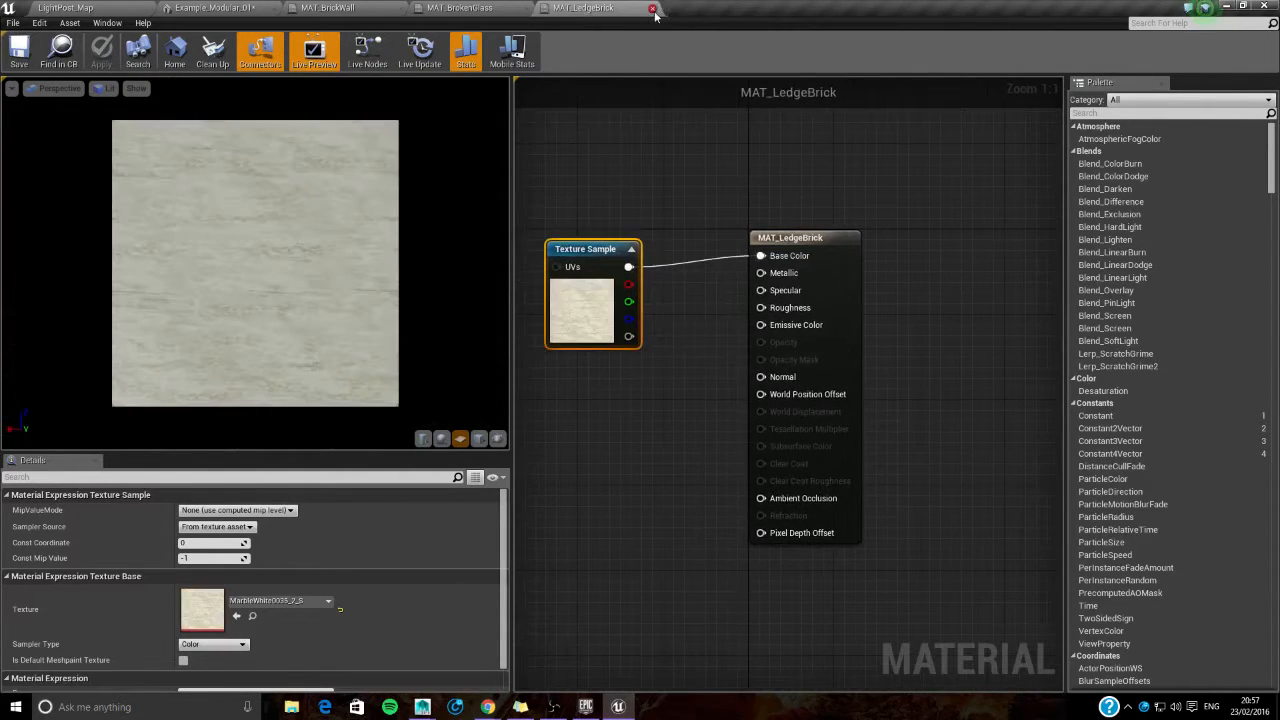
pyautogui.click(651, 9)
pyautogui.click(527, 9)
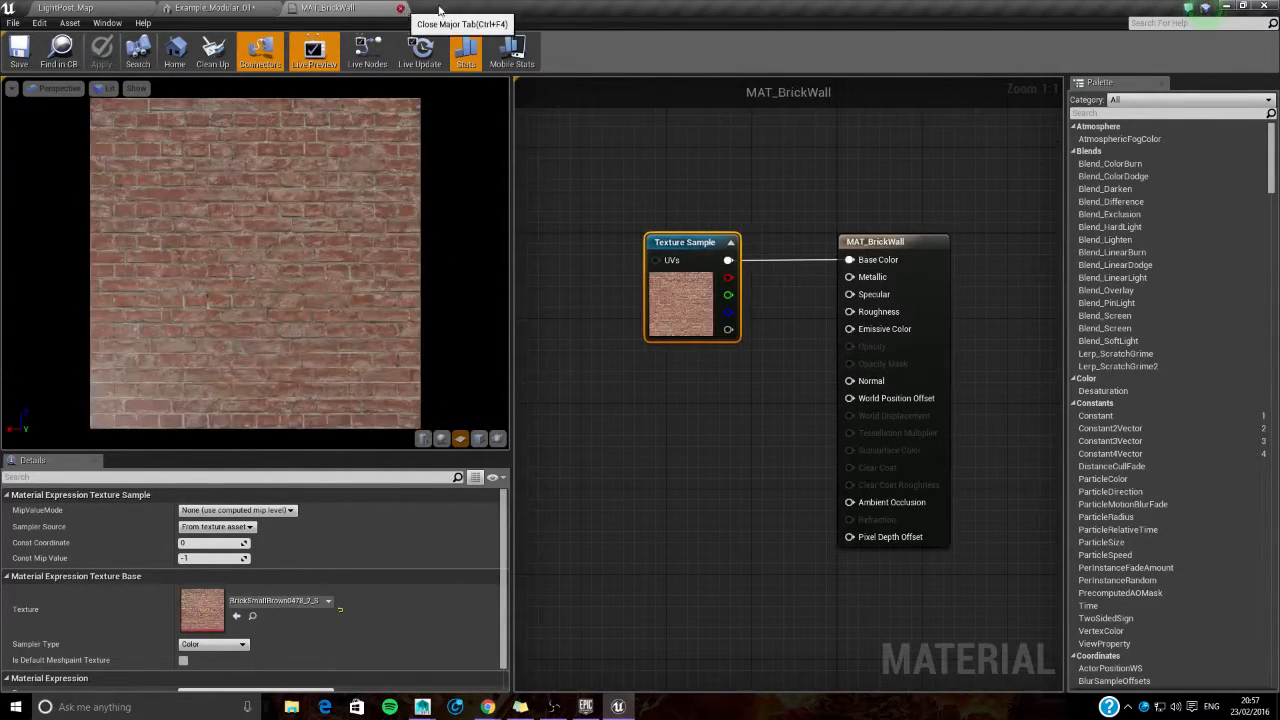
pyautogui.click(400, 8)
pyautogui.click(90, 8)
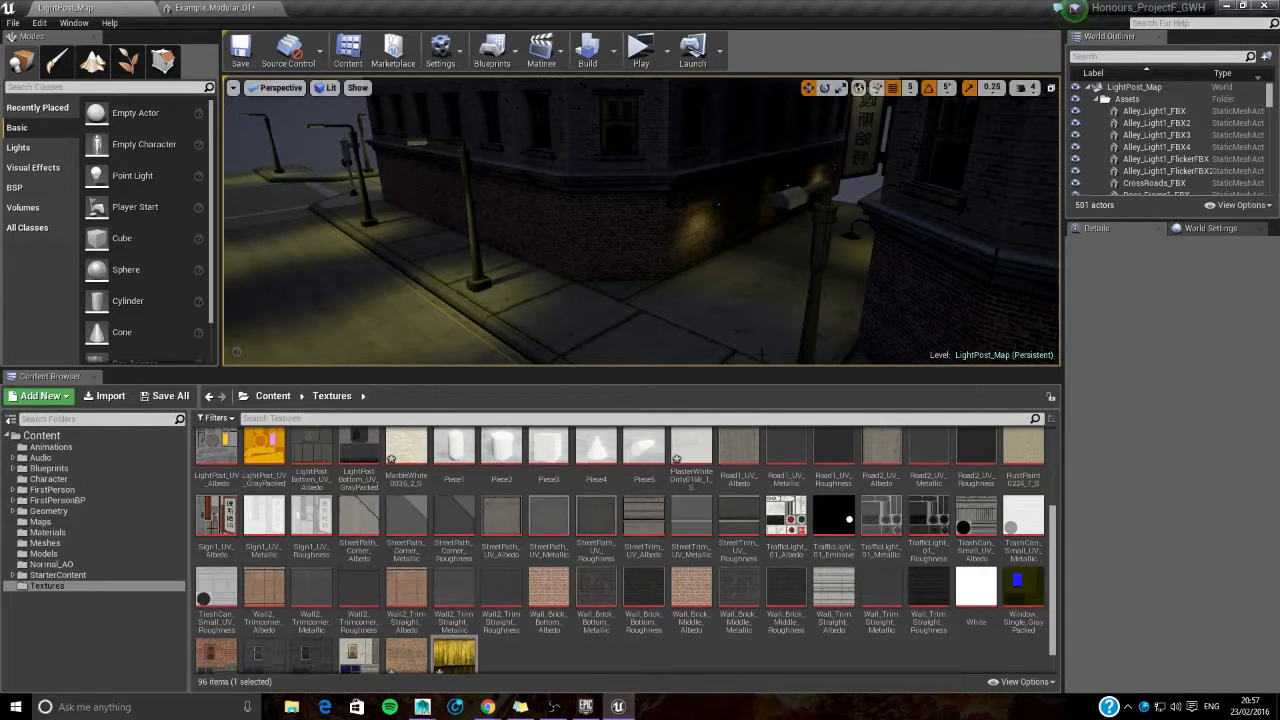
pyautogui.click(109, 532)
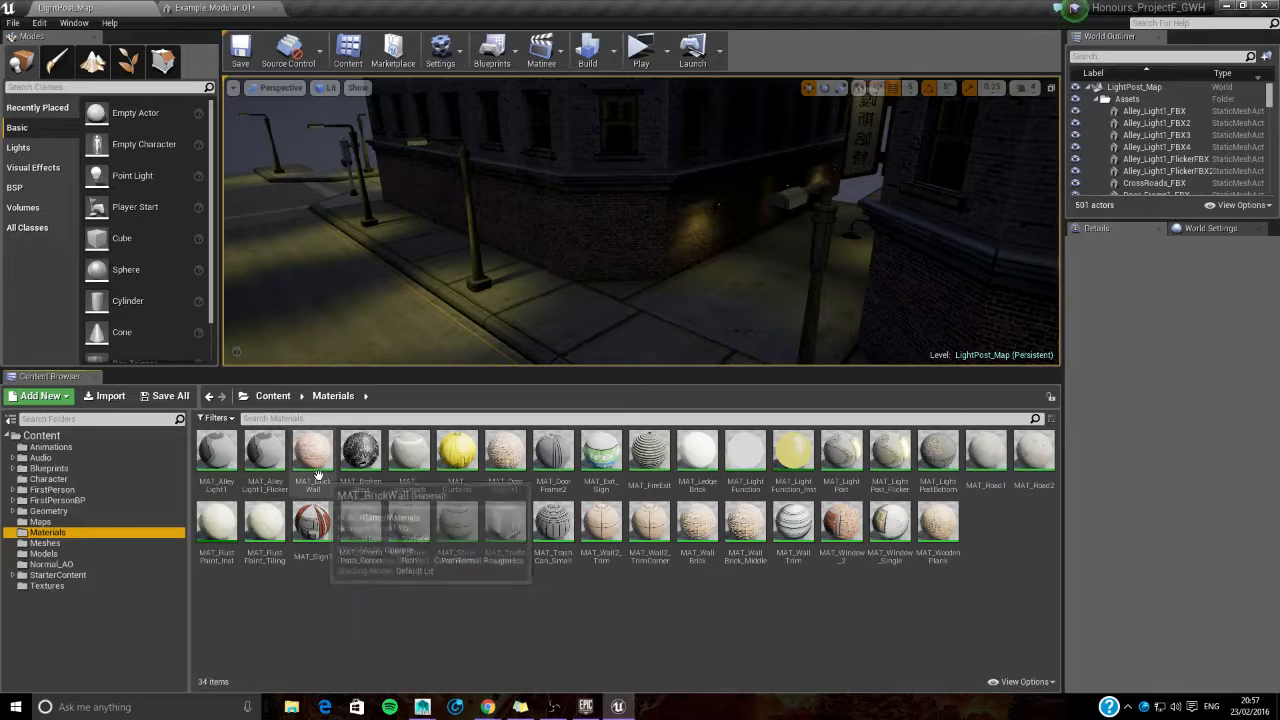
# - Try MAT_BrickWall on Element 0 of the Example_Modular_01 mesh and inspect the wall
pyautogui.moveTo(313, 455); pyautogui.dragTo(1152, 162)
pyautogui.moveTo(645, 449); pyautogui.dragTo(780, 449)
pyautogui.moveTo(477, 471); pyautogui.dragTo(402, 471)
pyautogui.scroll(5, 477, 471)
pyautogui.scroll(-6, 477, 471)
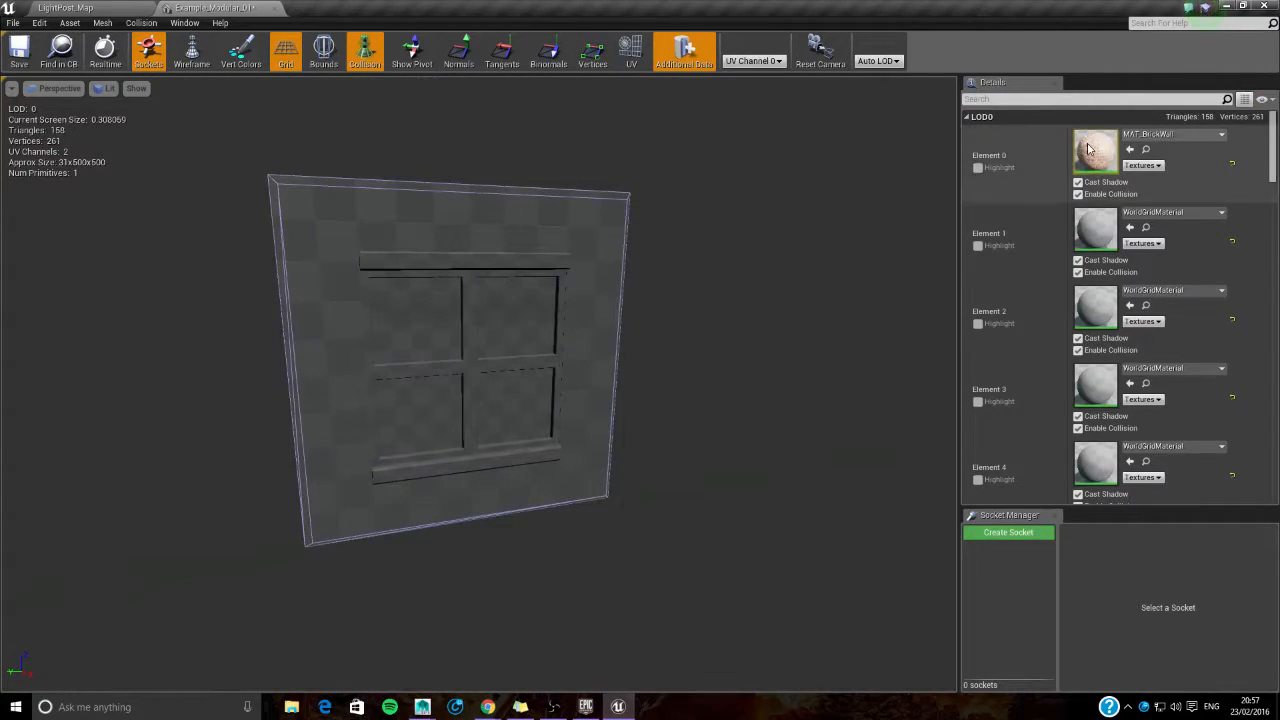
# - Assign MAT_BrickWall to Element 1 of the Example_Modular_01 mesh
pyautogui.click(65, 8)
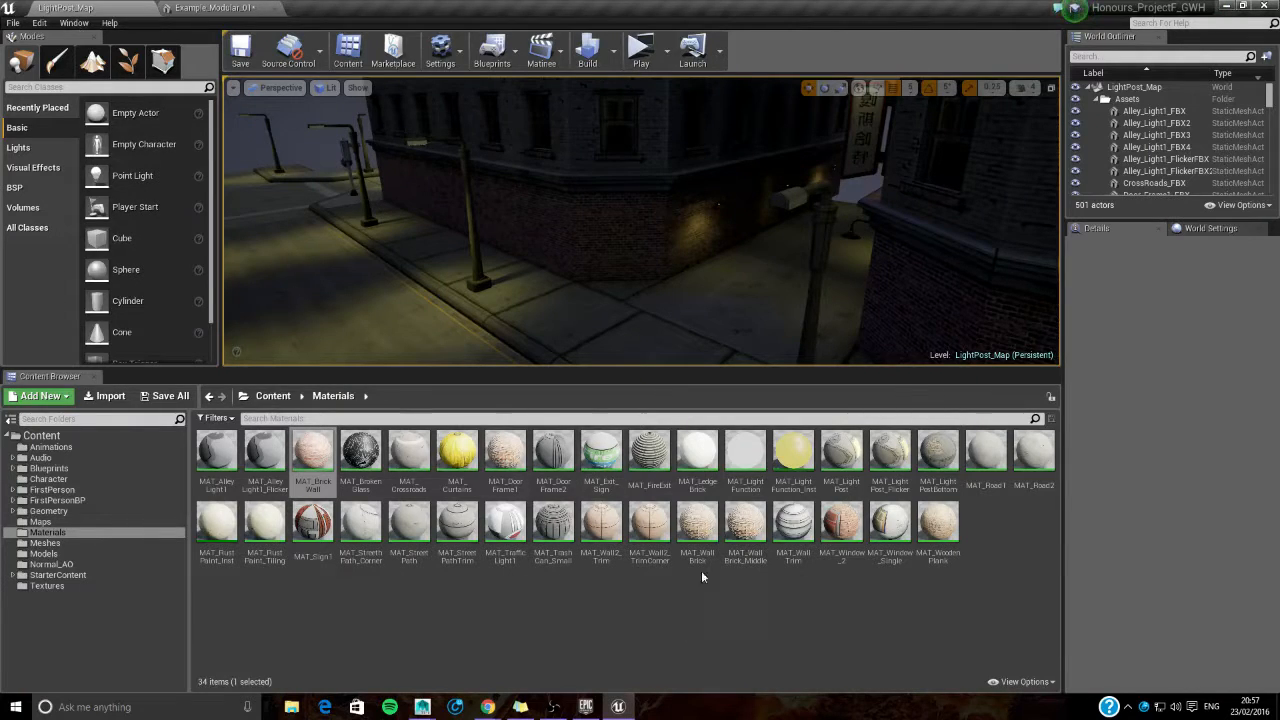
pyautogui.moveTo(312, 455); pyautogui.dragTo(1104, 260)
pyautogui.moveTo(745, 377); pyautogui.dragTo(528, 438)
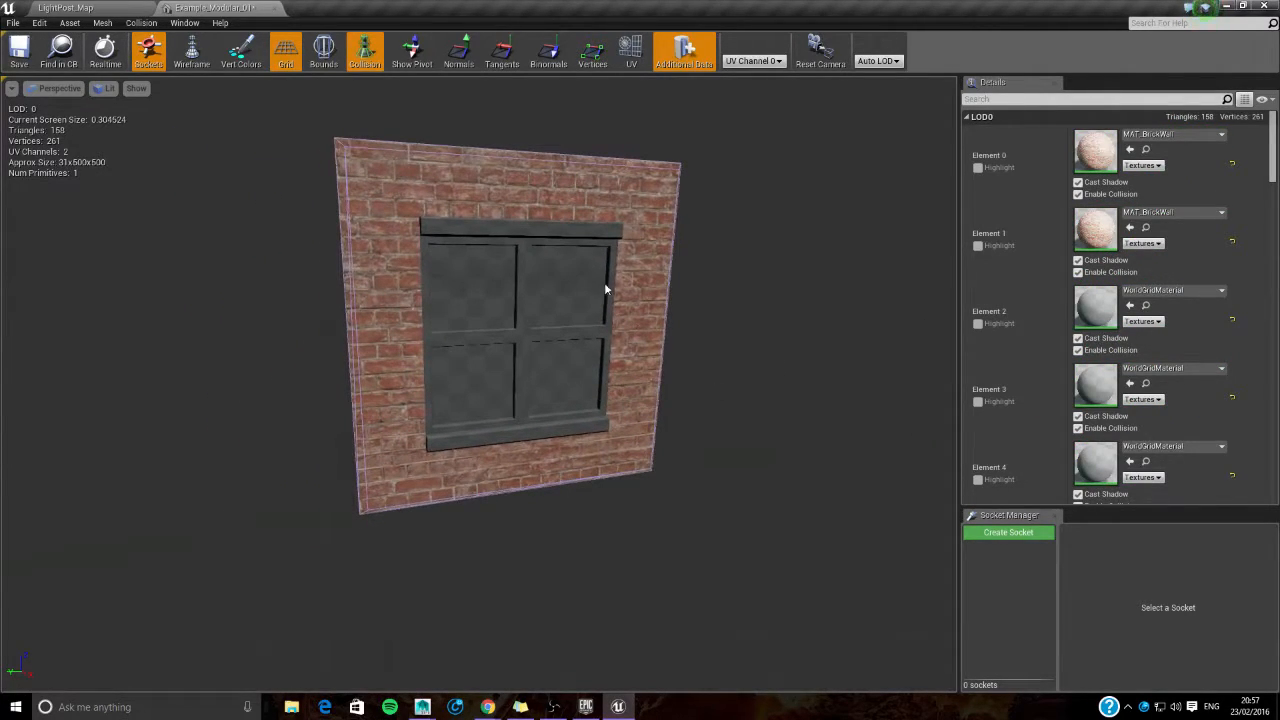
# - Try MAT_BrickWall on Elements 2 and 3 of the mesh, then reset both to their base material
pyautogui.click(62, 7)
pyautogui.moveTo(312, 455); pyautogui.dragTo(1133, 321)
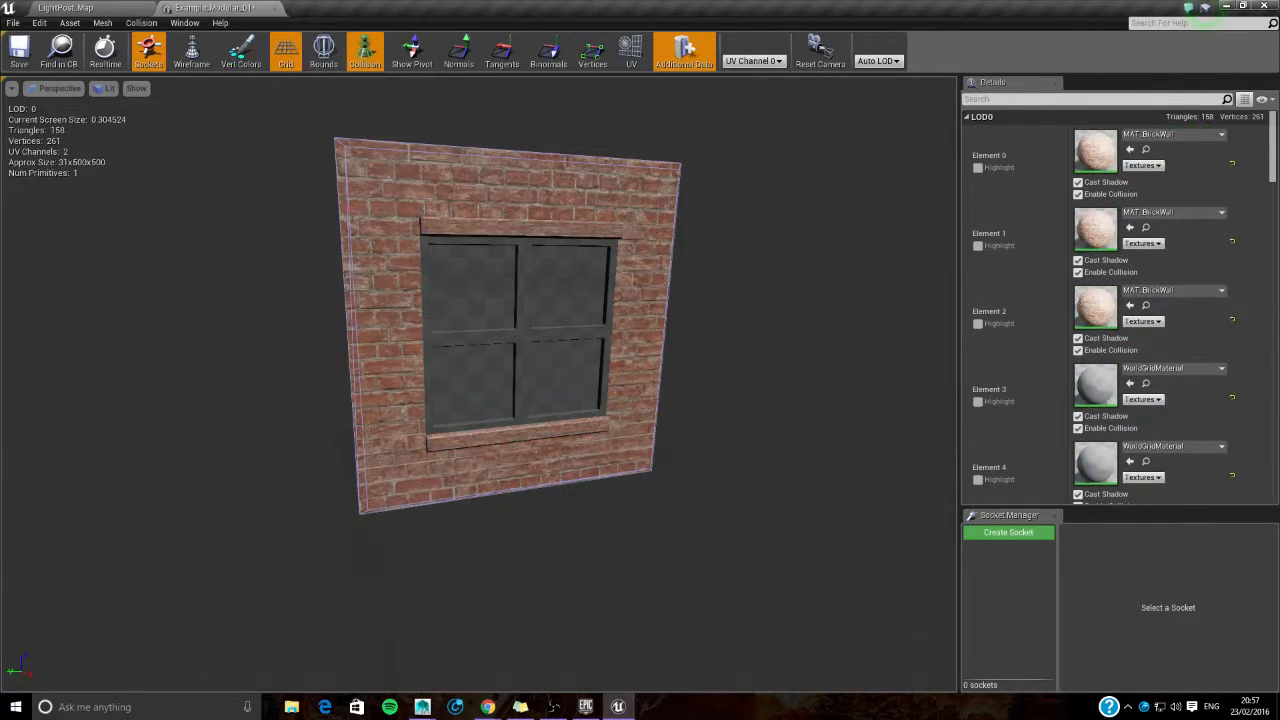
pyautogui.moveTo(582, 448); pyautogui.dragTo(510, 450)
pyautogui.click(78, 8)
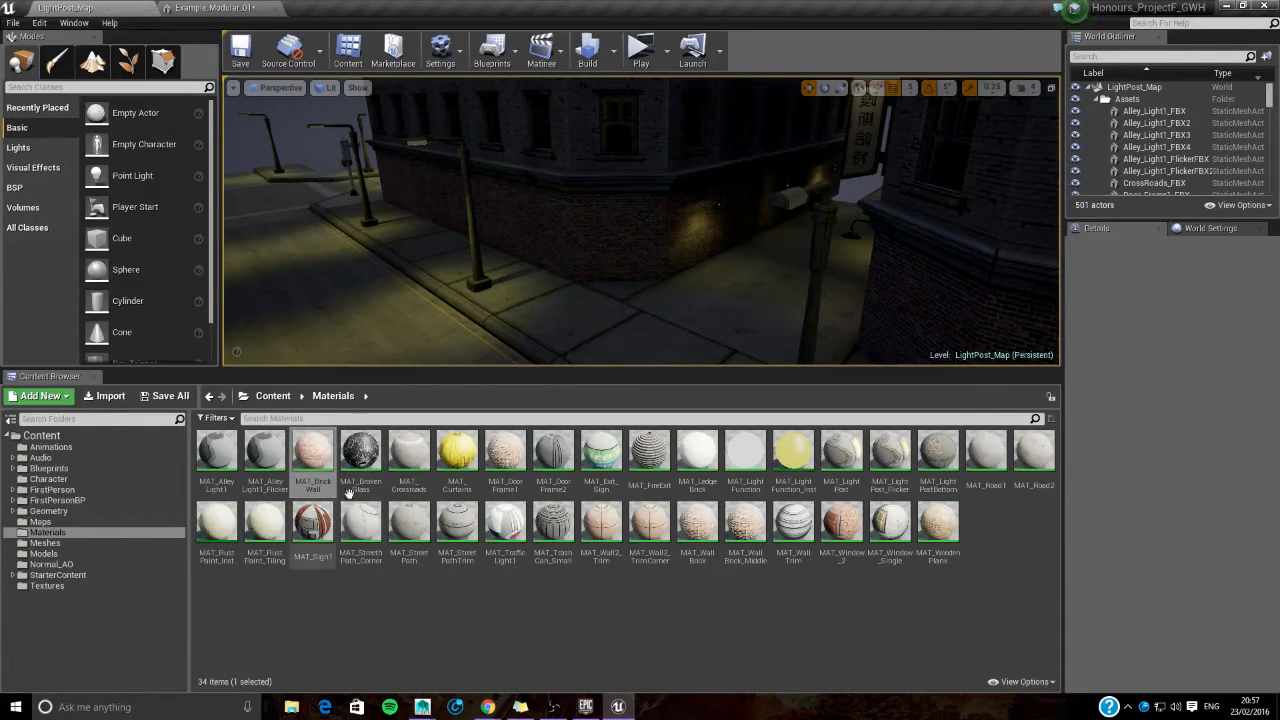
pyautogui.moveTo(312, 458); pyautogui.dragTo(230, 8)
pyautogui.moveTo(1176, 360); pyautogui.dragTo(1176, 366)
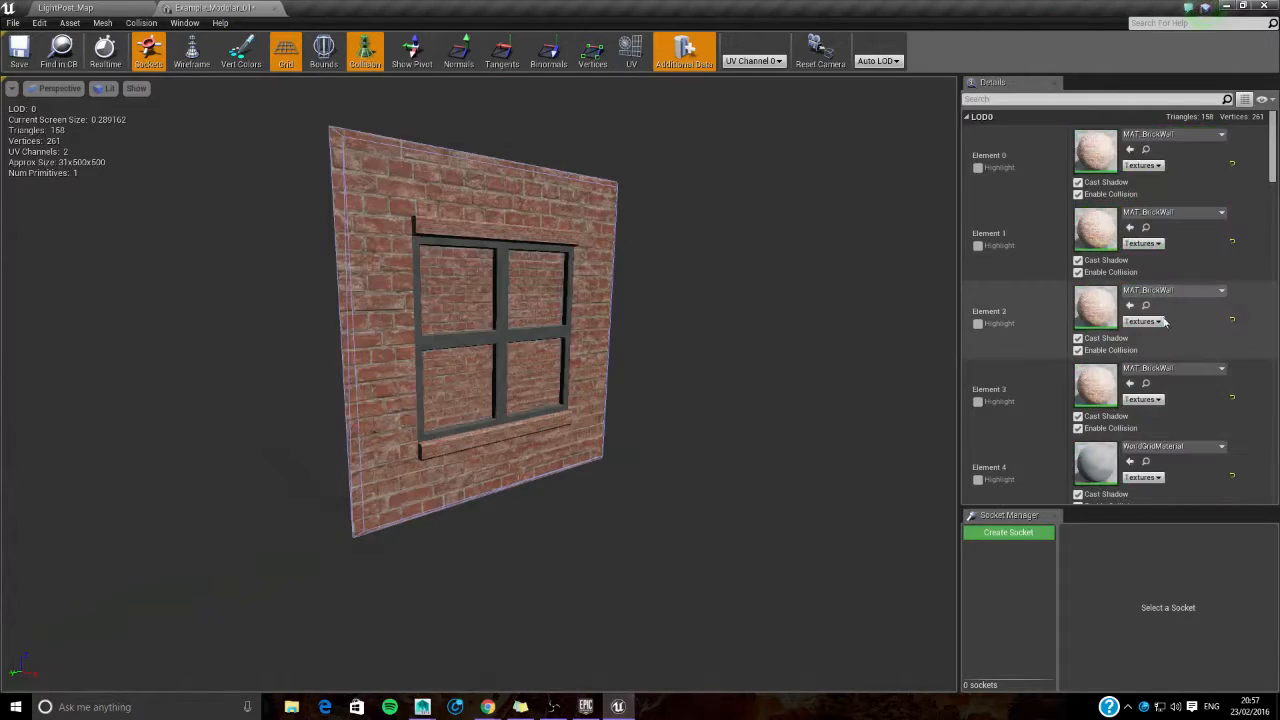
pyautogui.click(1233, 322)
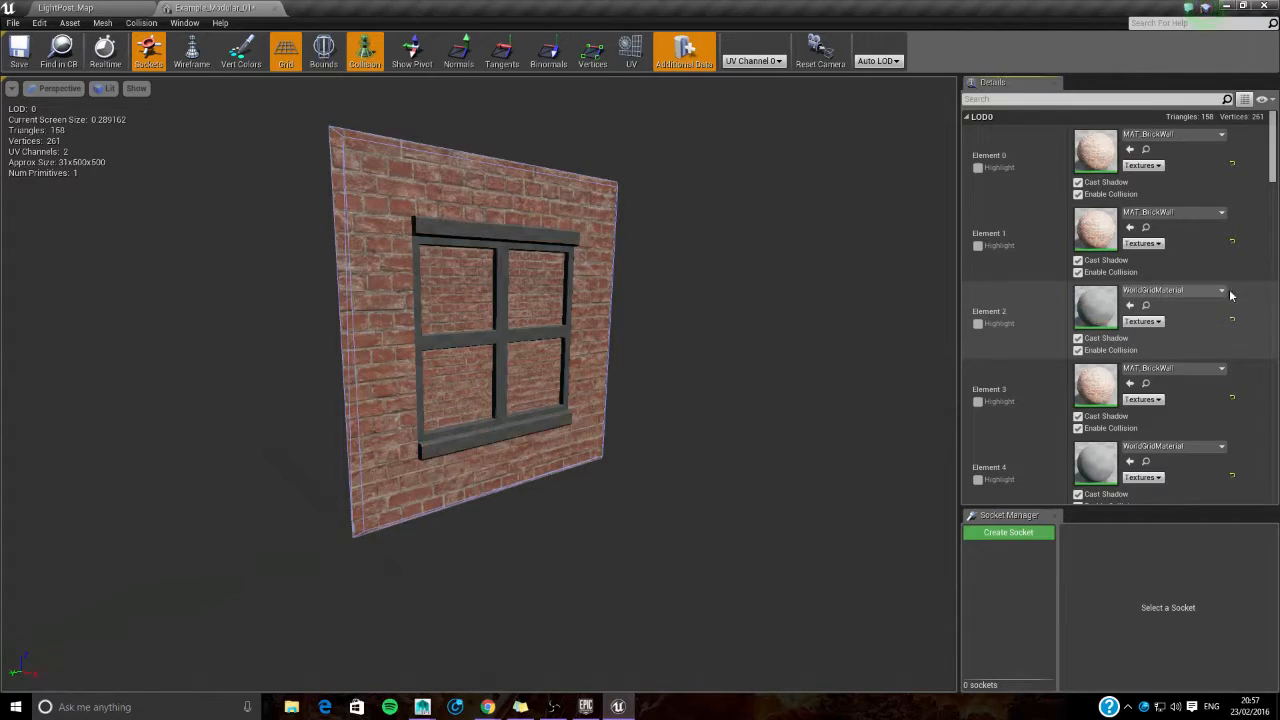
pyautogui.click(1233, 399)
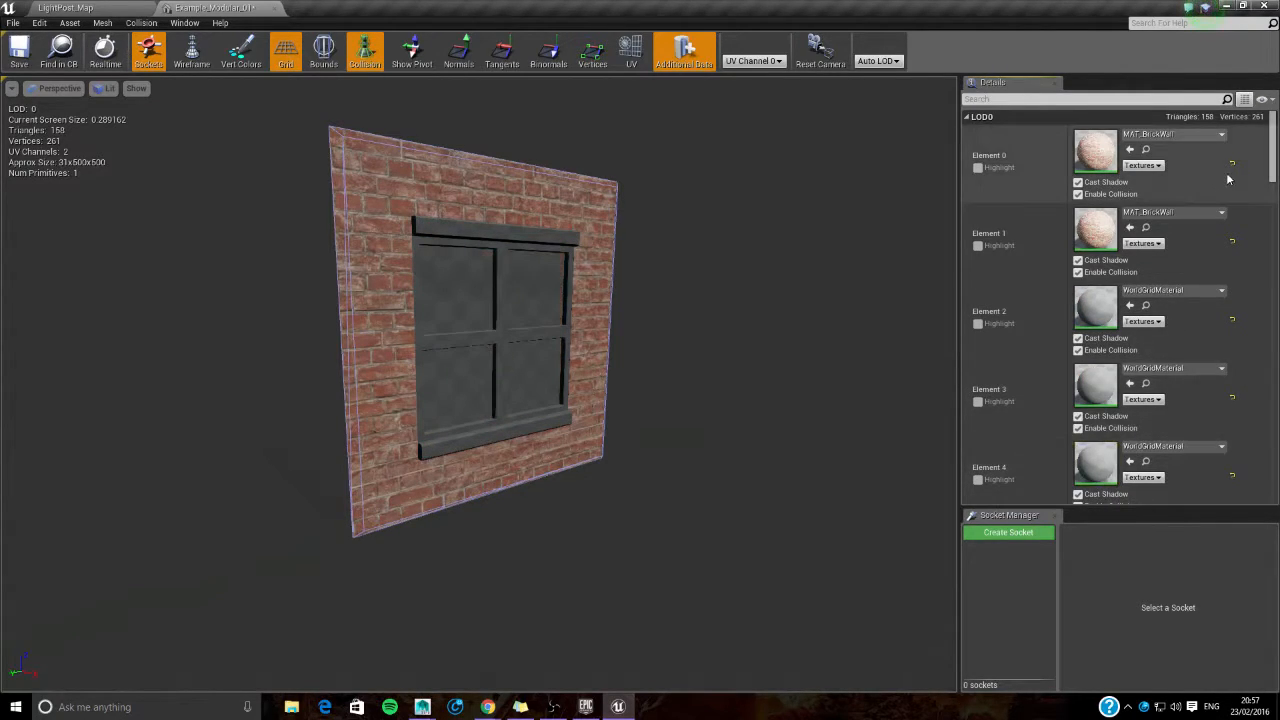
# - Try MAT_BrickWall on Element 4 of the mesh, then reset it to its base material
pyautogui.click(65, 7)
pyautogui.moveTo(312, 455); pyautogui.dragTo(1149, 460)
pyautogui.moveTo(504, 488); pyautogui.dragTo(470, 488)
pyautogui.click(1232, 475)
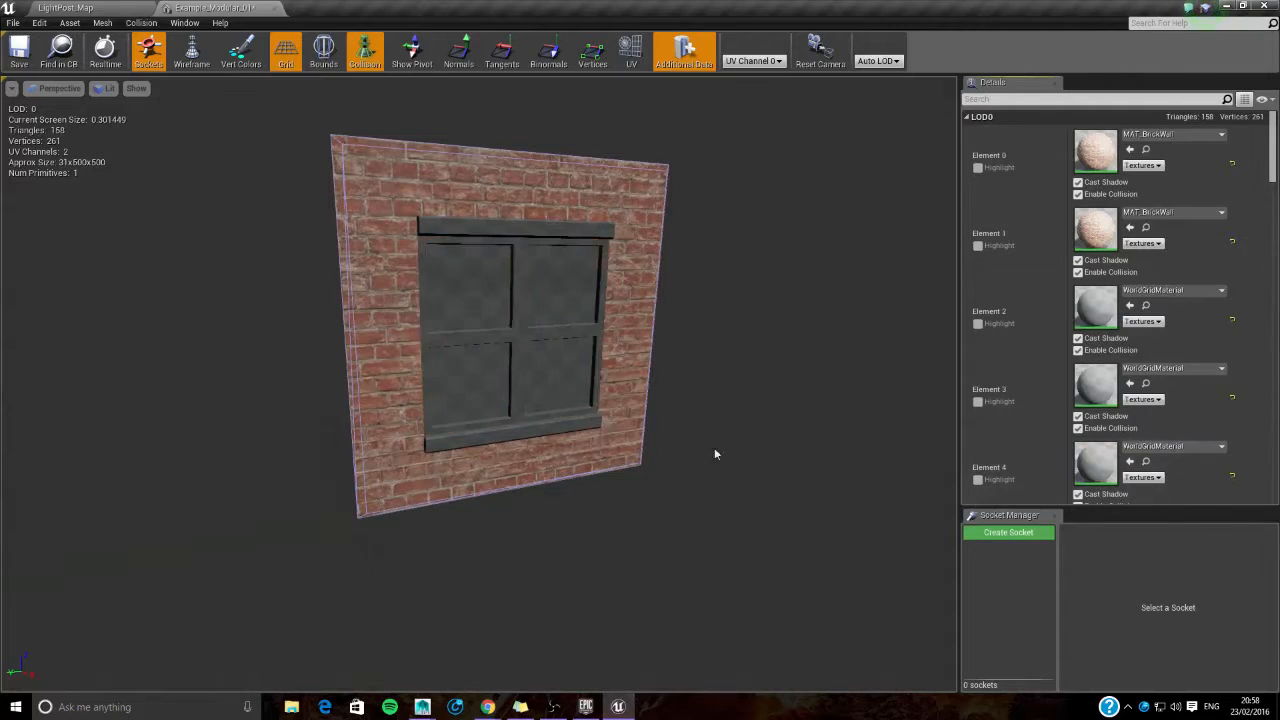
pyautogui.moveTo(743, 453); pyautogui.dragTo(812, 453)
pyautogui.moveTo(567, 415)
pyautogui.mouseDown()
pyautogui.moveTo(660, 415)
pyautogui.moveTo(567, 415)
pyautogui.mouseUp()
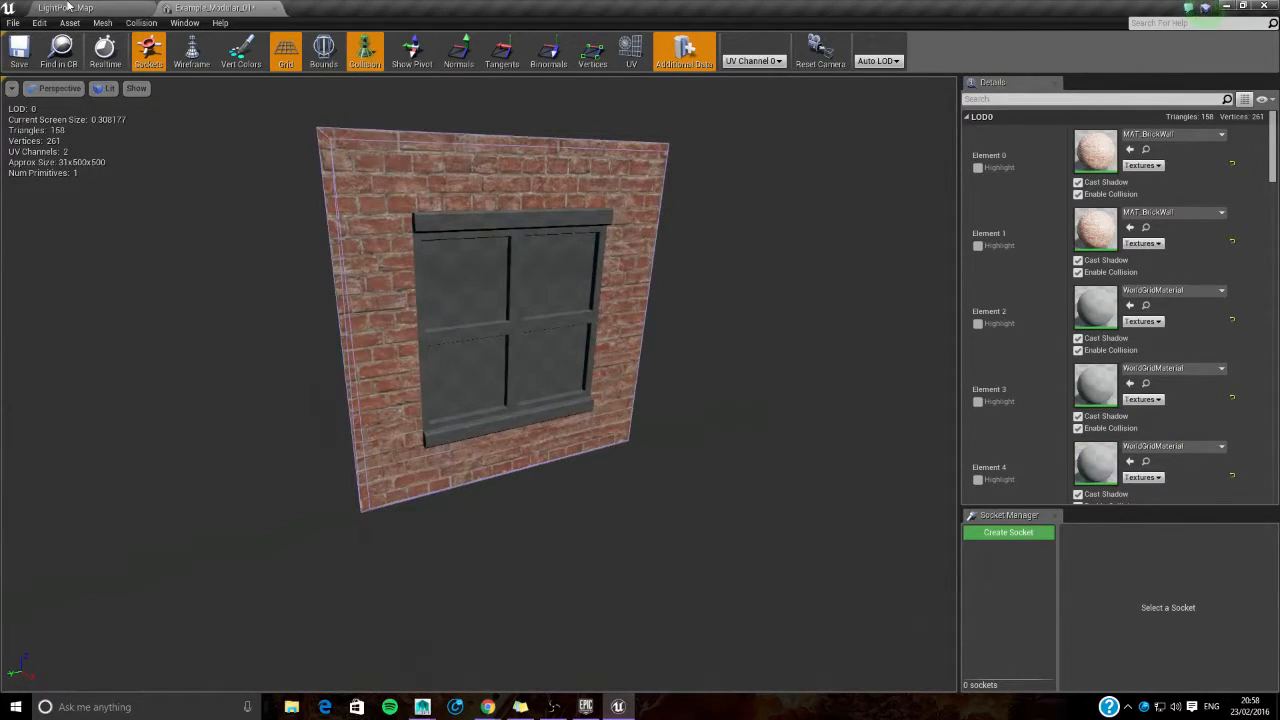
# - Reset Element 0 of the mesh to its base material and assign MAT_Curtains to it instead
pyautogui.click(1232, 166)
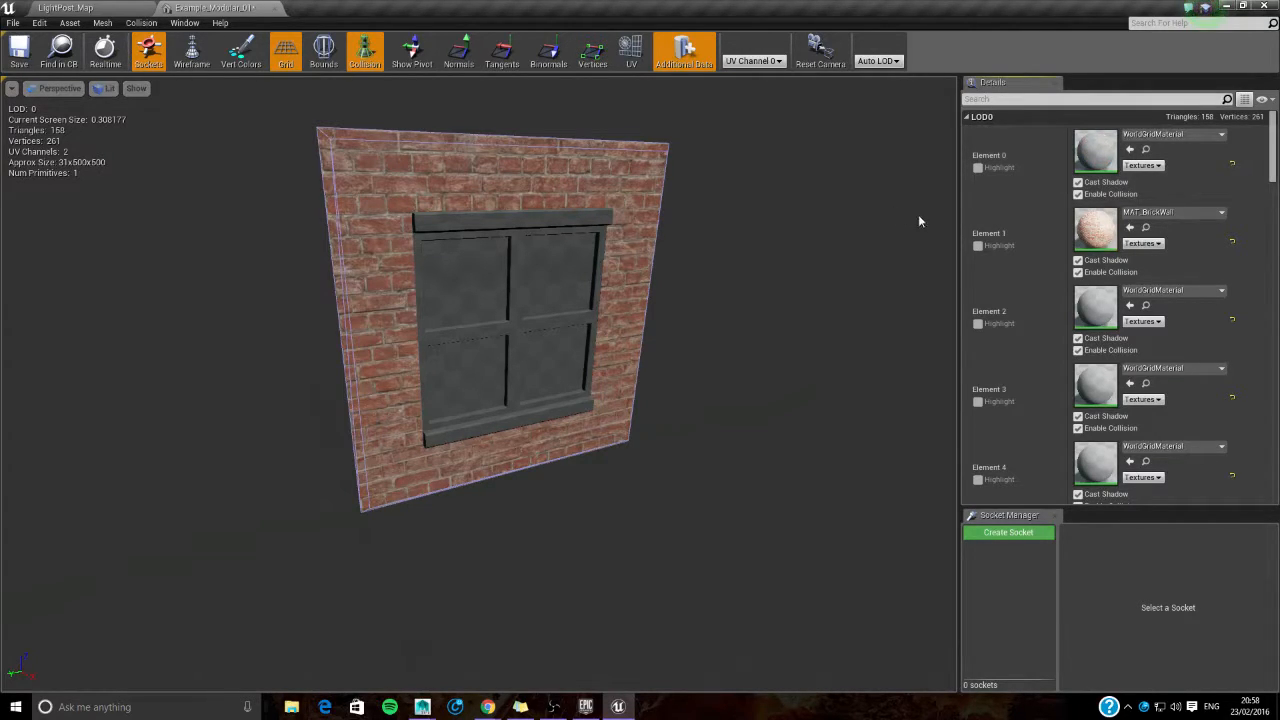
pyautogui.click(58, 6)
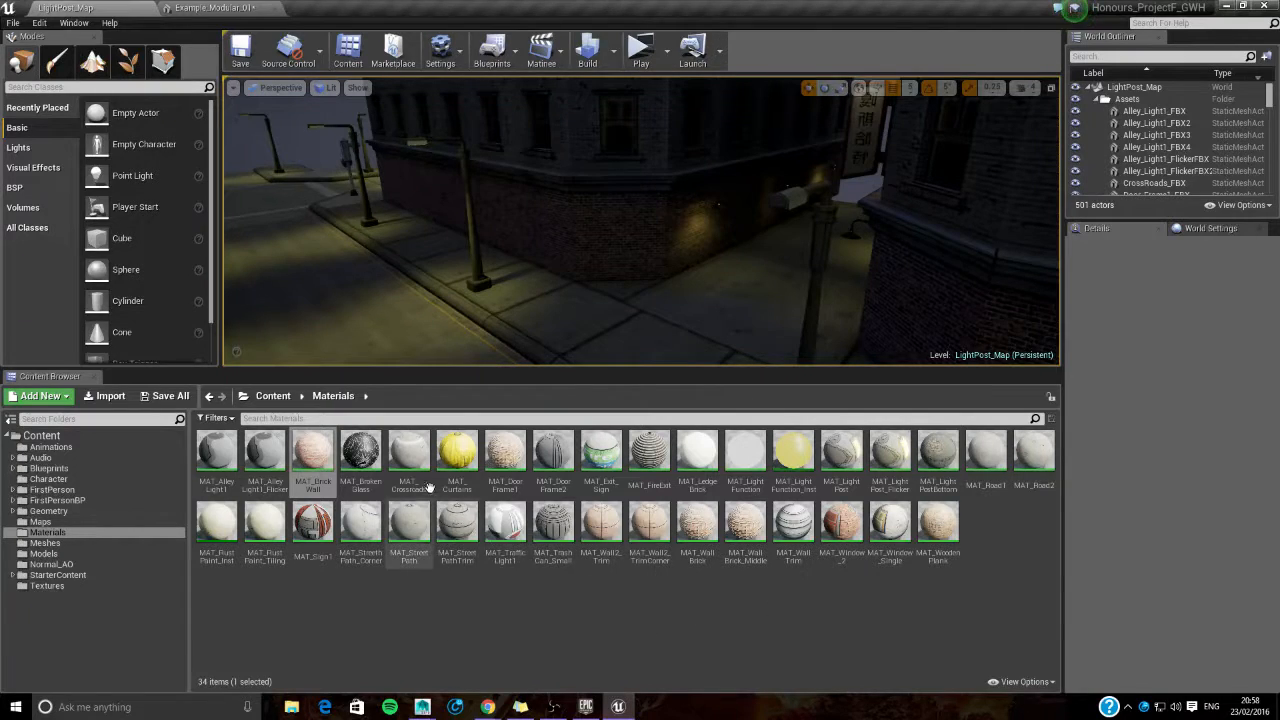
pyautogui.moveTo(457, 452); pyautogui.dragTo(1100, 155)
# - Try MAT_WoodenPlank on Element 3 and on Element 2 of the mesh, resetting Element 2 to its base material
pyautogui.click(85, 8)
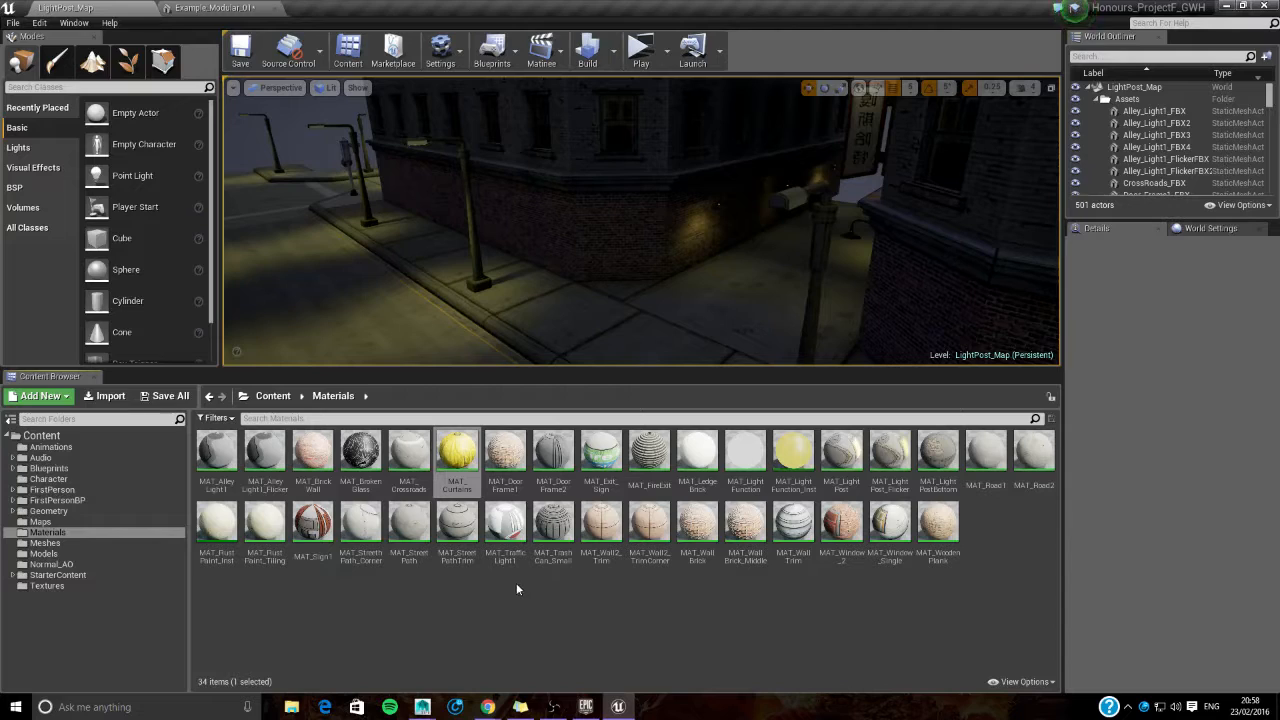
pyautogui.moveTo(938, 528); pyautogui.dragTo(1110, 383)
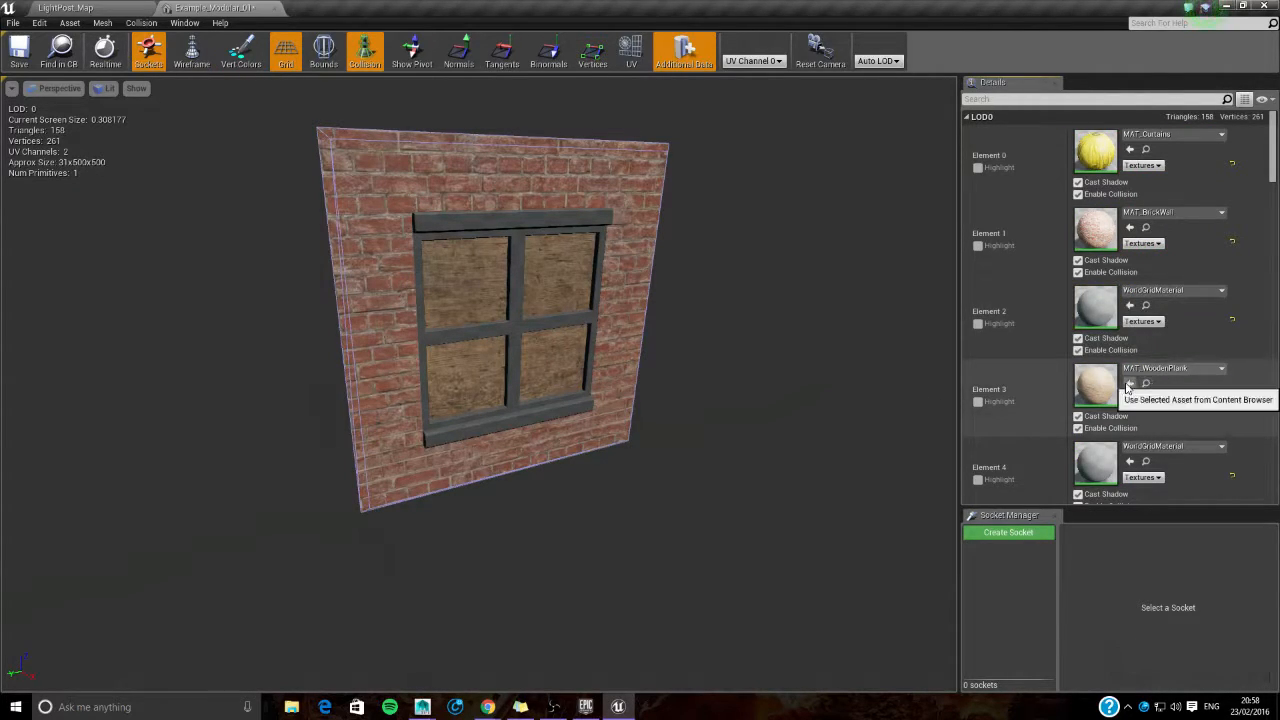
pyautogui.click(1165, 290)
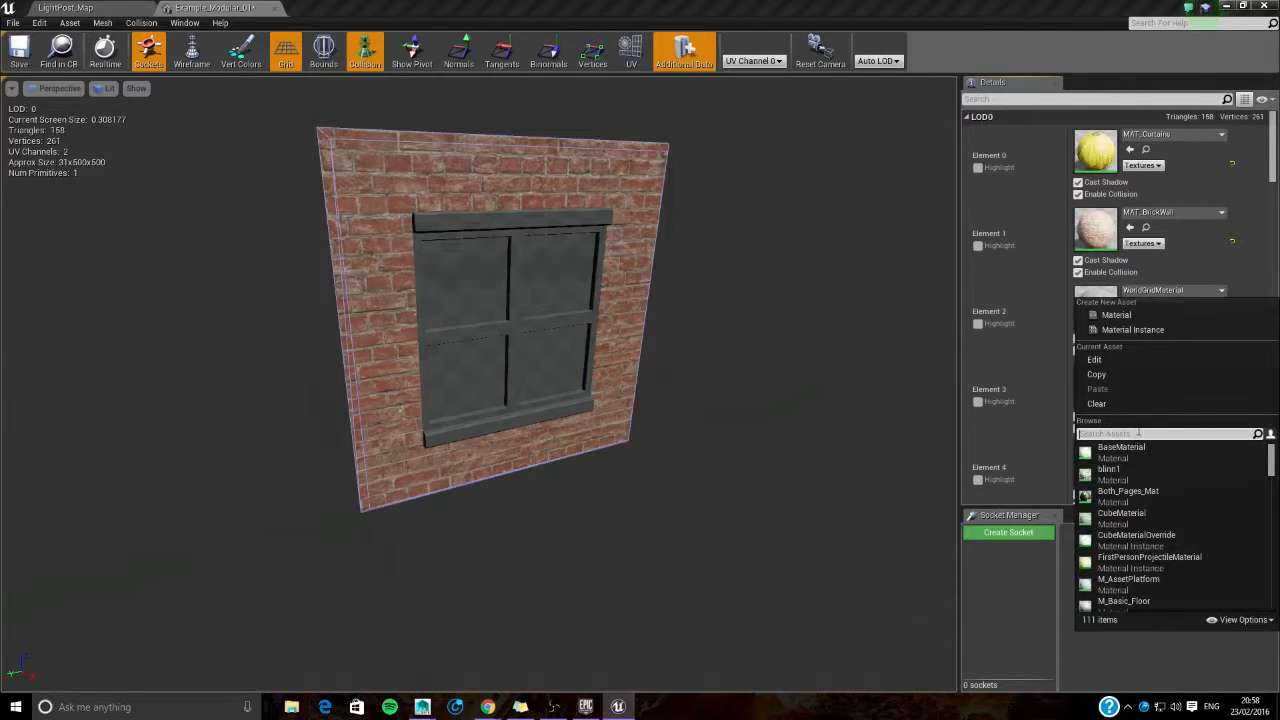
pyautogui.write('MAT_Woo')
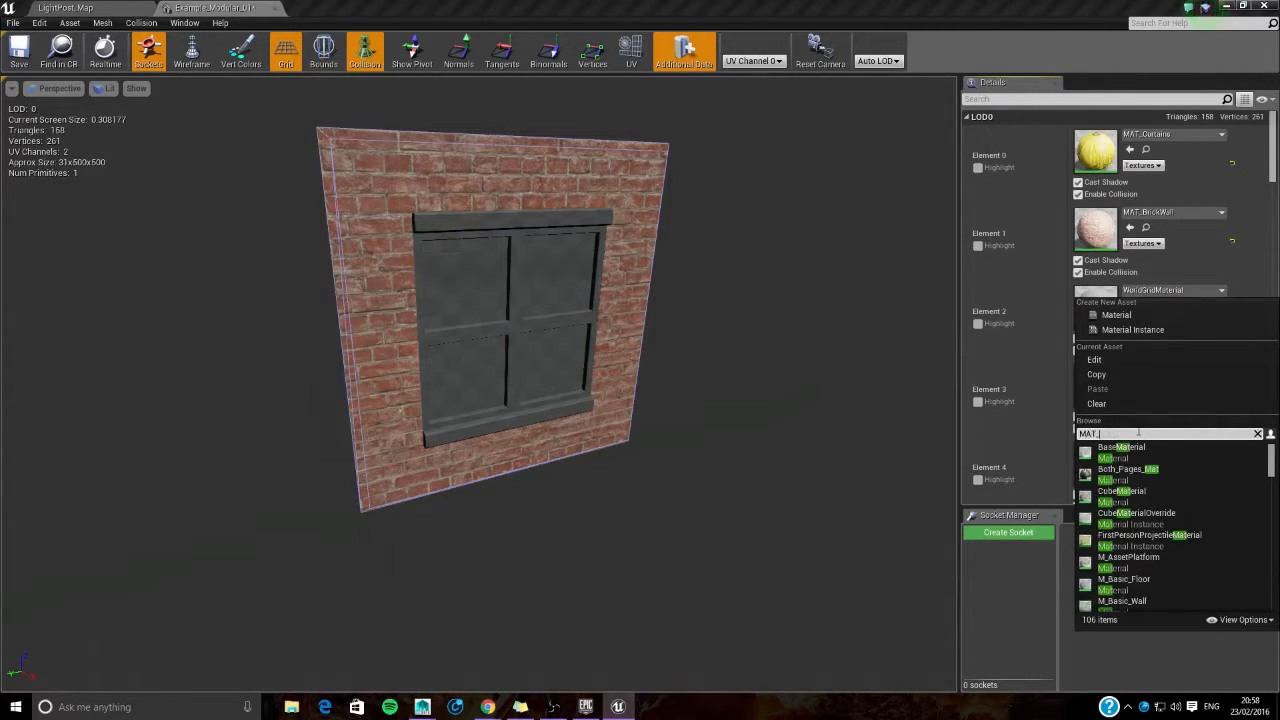
pyautogui.click(1118, 452)
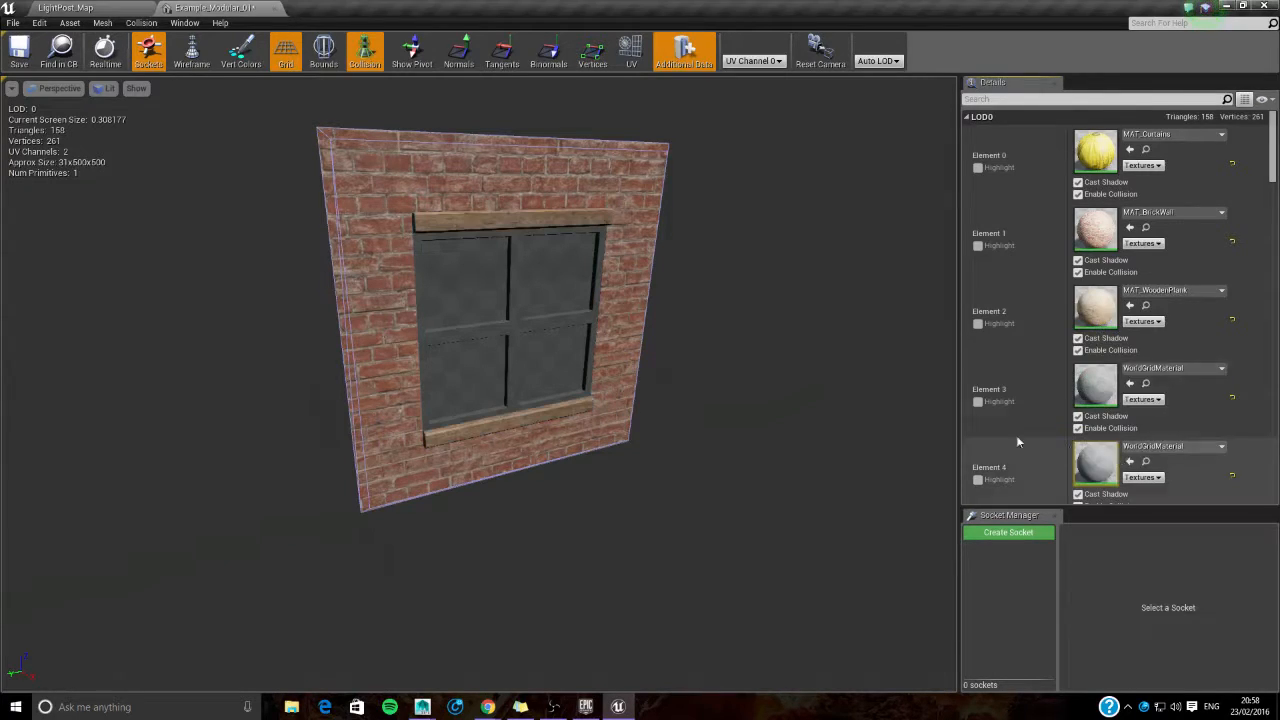
pyautogui.click(1232, 319)
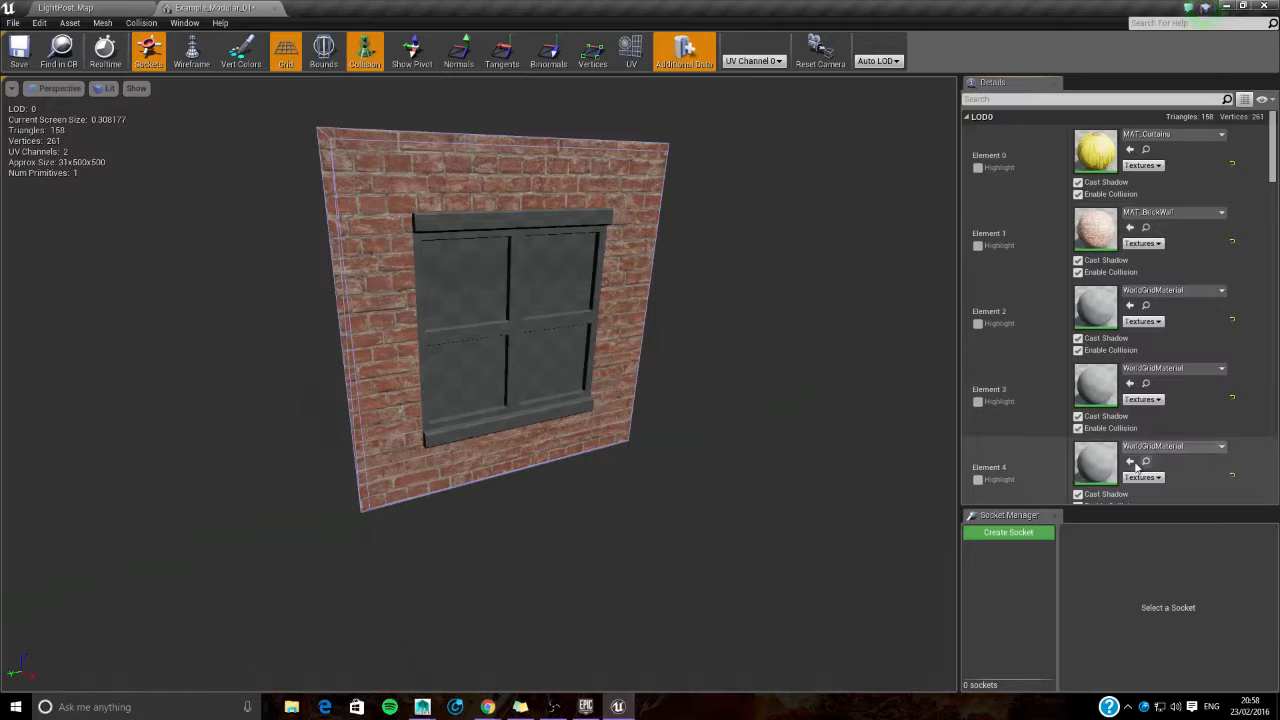
# - Assign MAT_WoodenPlank to Element 4, the window frame of the mesh
pyautogui.click(1170, 446)
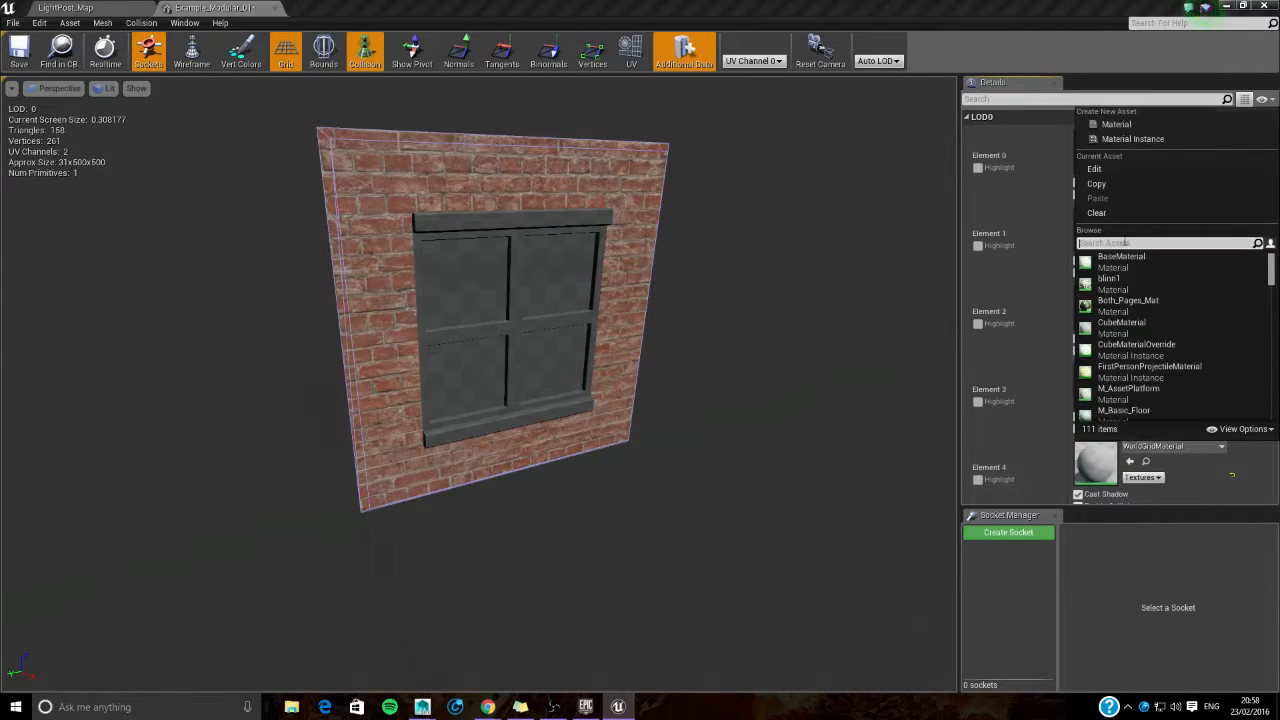
pyautogui.write('MAT_Woo')
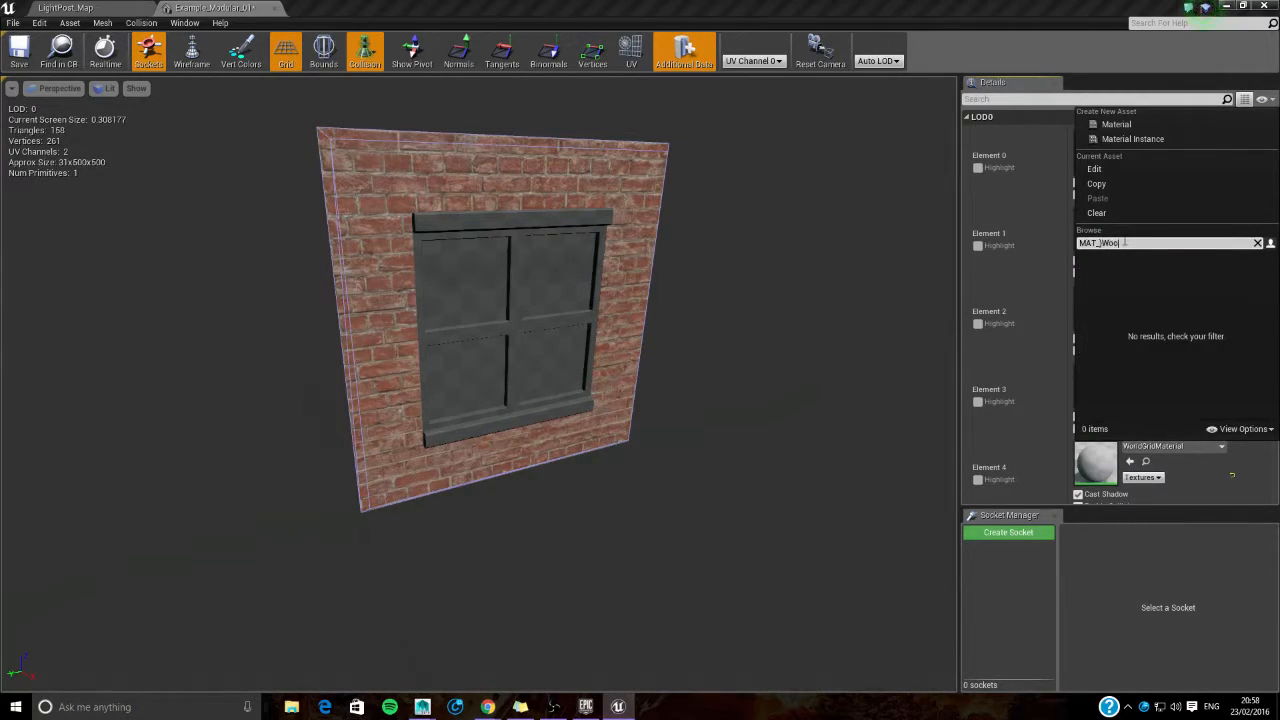
pyautogui.write('w')
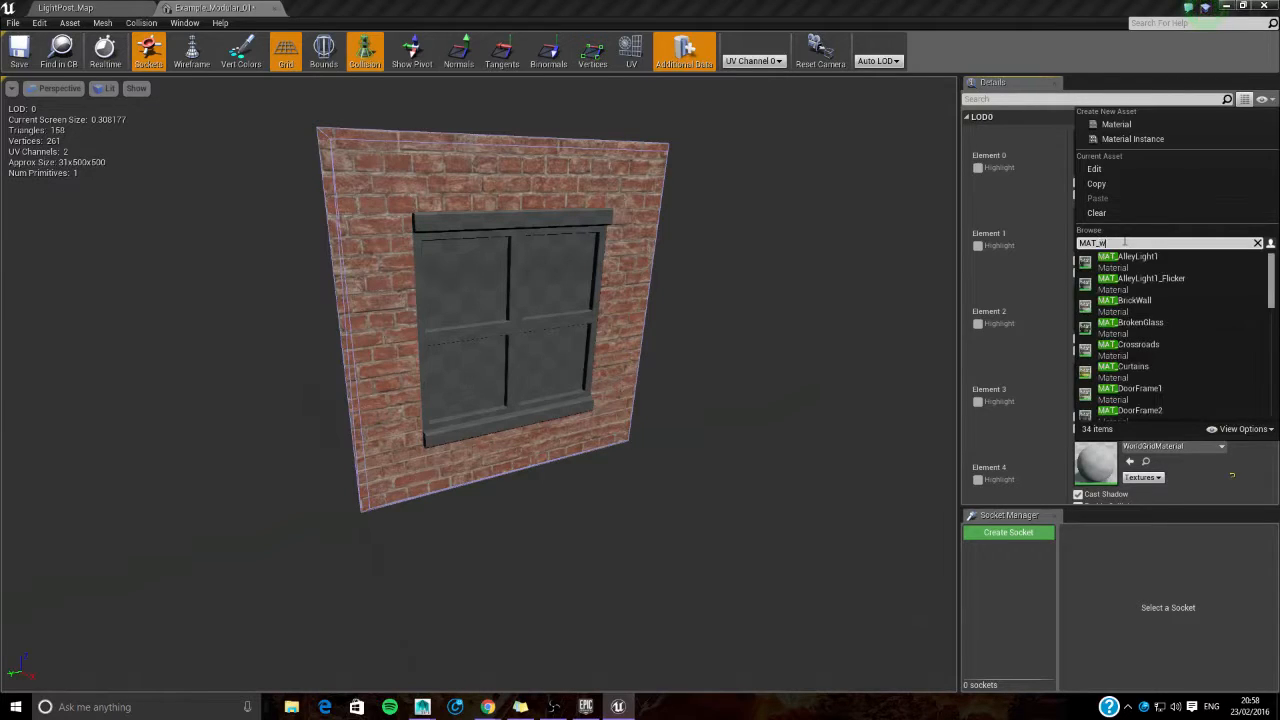
pyautogui.write('oode')
pyautogui.click(1140, 260)
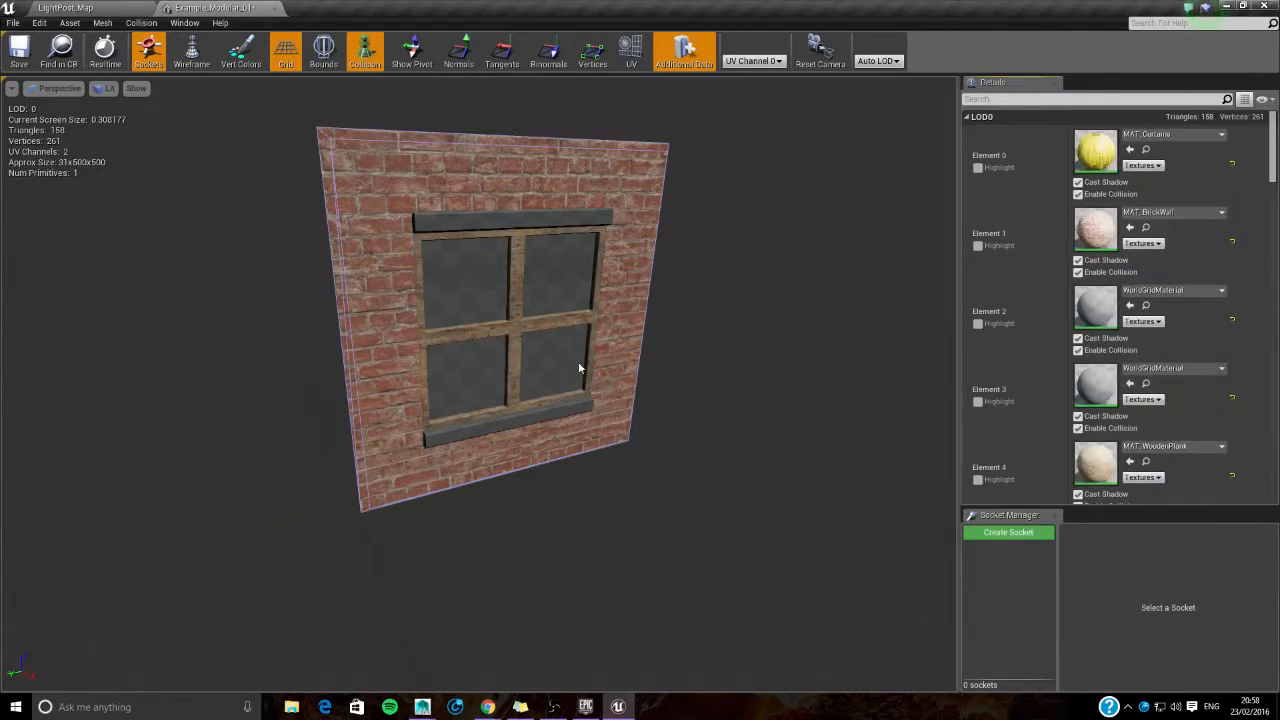
# - Examine the window frame's wood texture up close from several angles, then go back to the level's Materials folder
pyautogui.scroll(3, 540, 398)
pyautogui.scroll(2, 540, 391)
pyautogui.scroll(-6, 540, 391)
pyautogui.moveTo(518, 373); pyautogui.dragTo(630, 393, button='middle')
pyautogui.scroll(8, 540, 391)
pyautogui.scroll(-3, 540, 391)
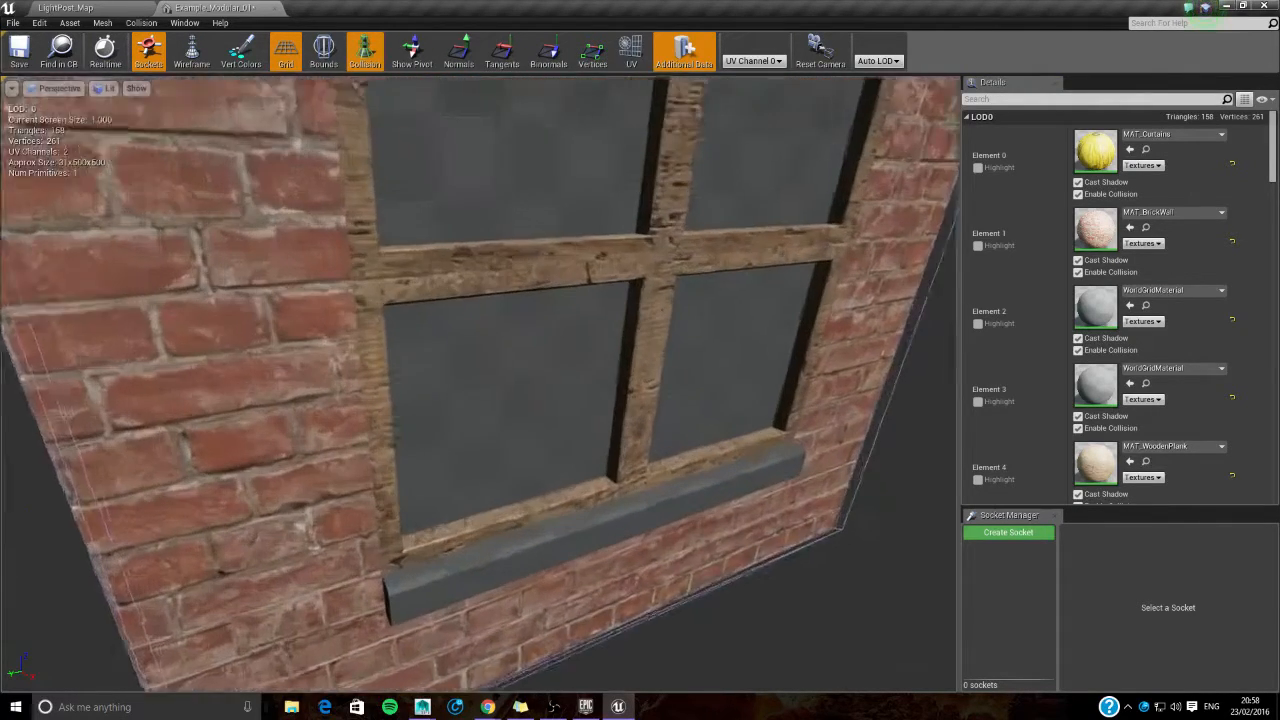
pyautogui.moveTo(540, 391); pyautogui.dragTo(676, 283)
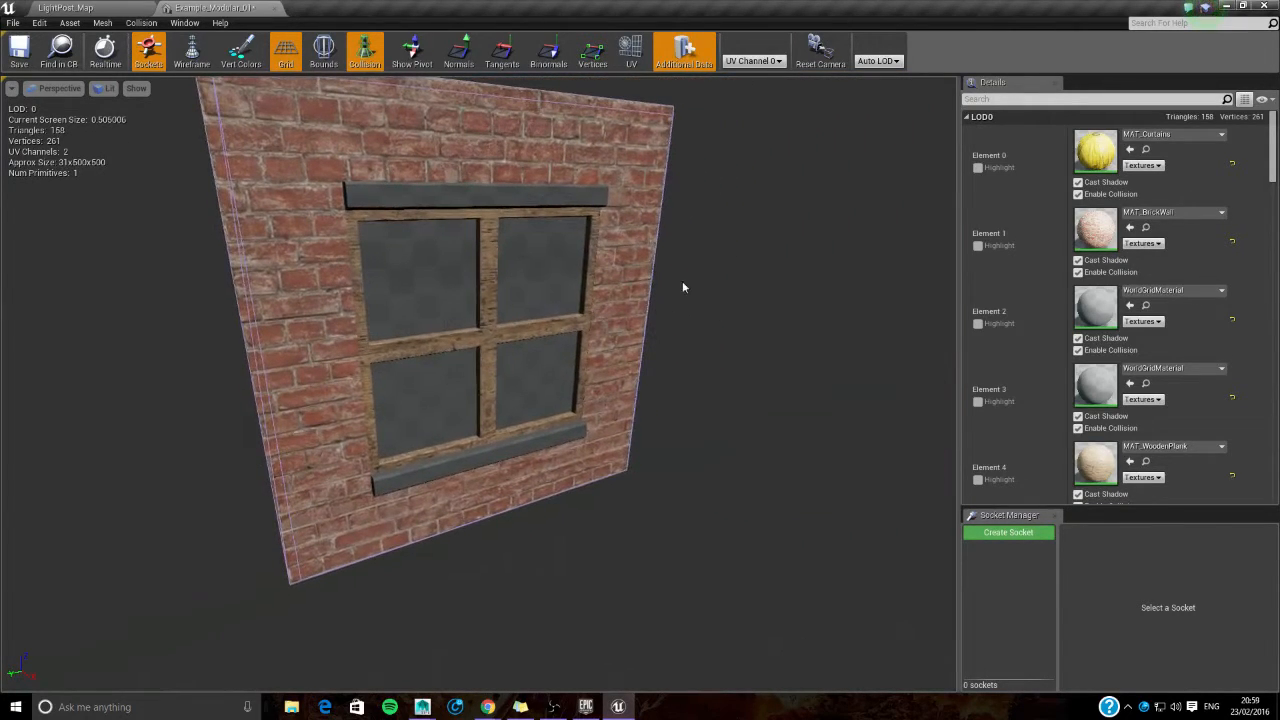
pyautogui.click(65, 8)
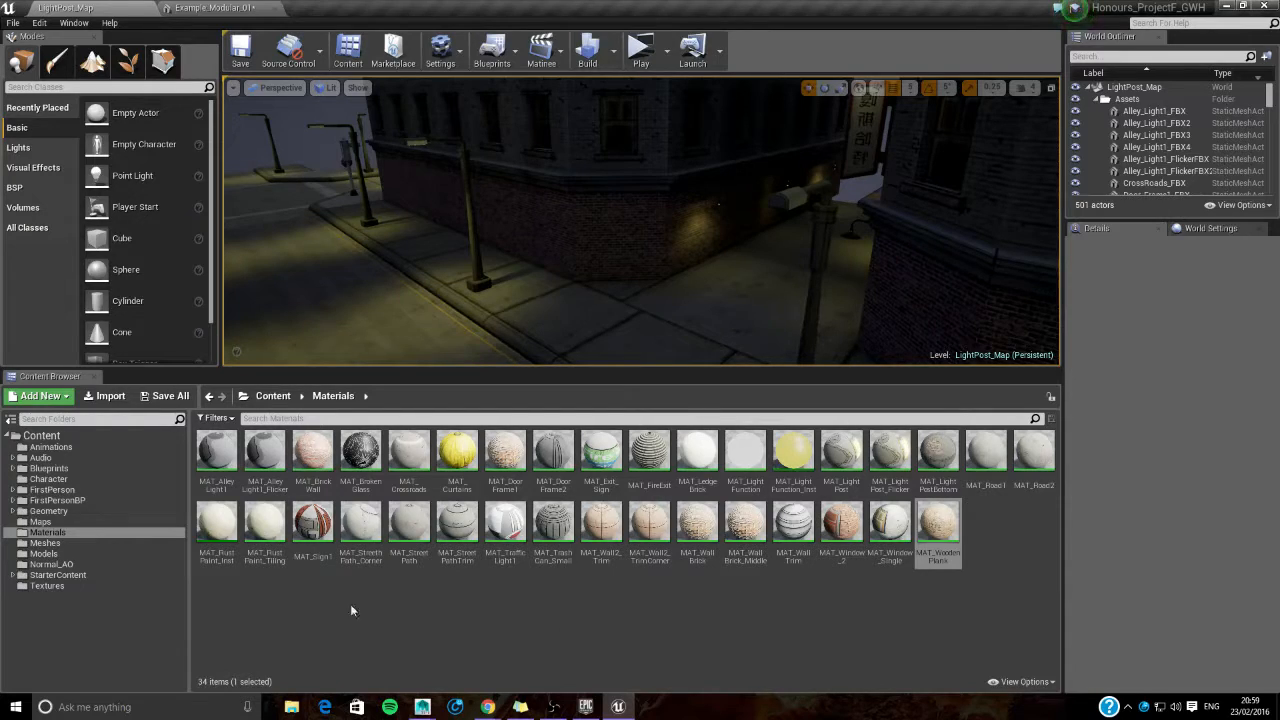
# - Try MAT_BrokenGlass on Element 2 of the mesh, reset that element, and assign the material to Element 3, the window panes, instead
pyautogui.moveTo(361, 452); pyautogui.dragTo(1172, 291)
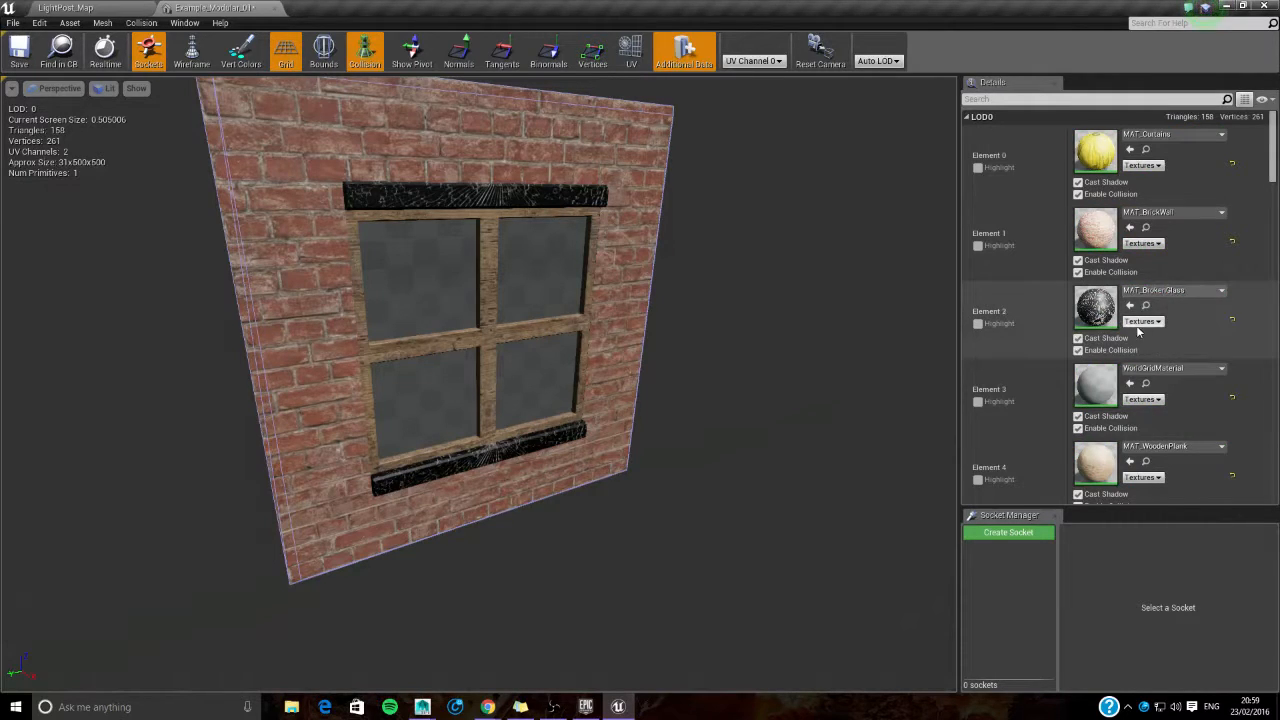
pyautogui.click(1232, 321)
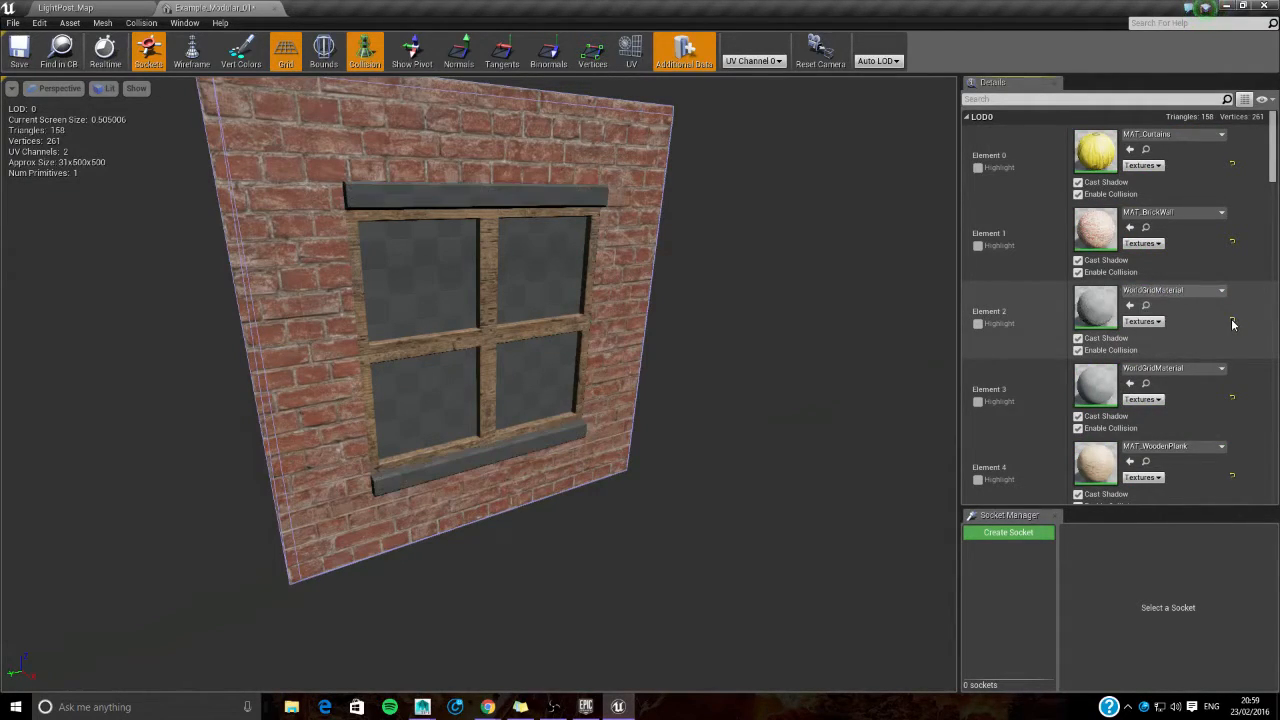
pyautogui.click(1163, 370)
pyautogui.write('MAT_')
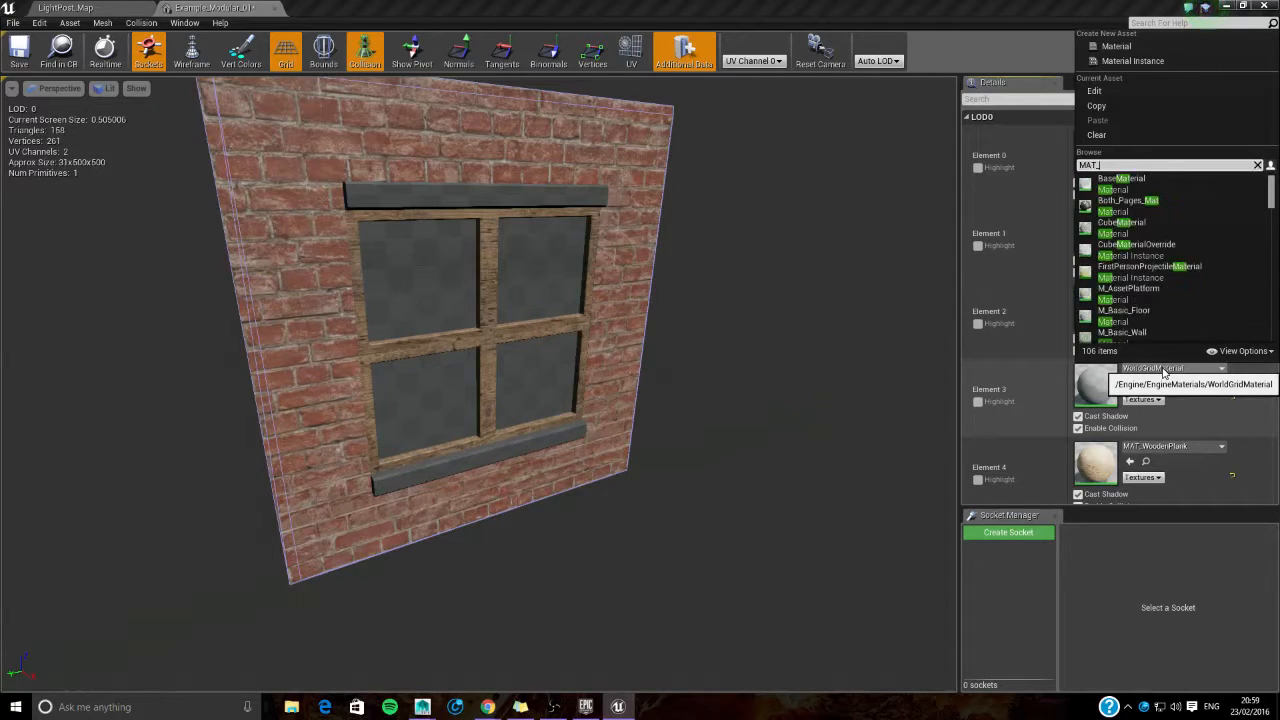
pyautogui.write('Broken')
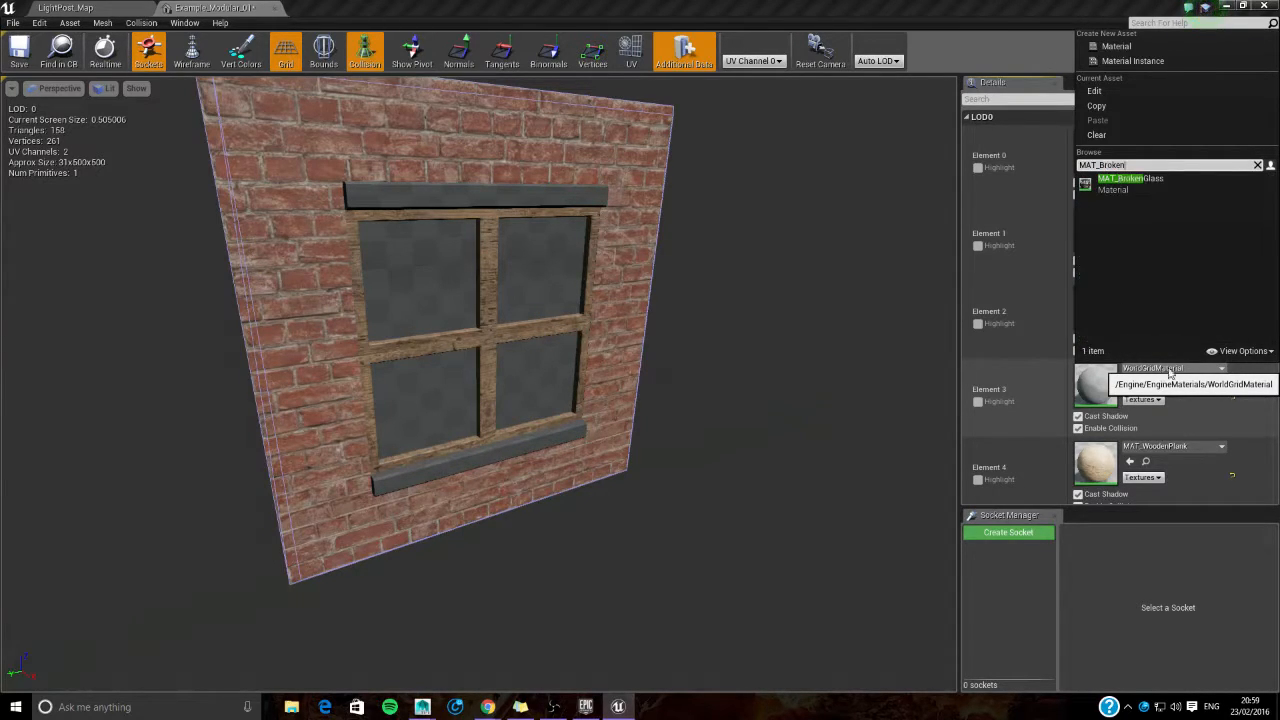
pyautogui.click(1147, 184)
pyautogui.moveTo(547, 371); pyautogui.dragTo(487, 242, button='right')
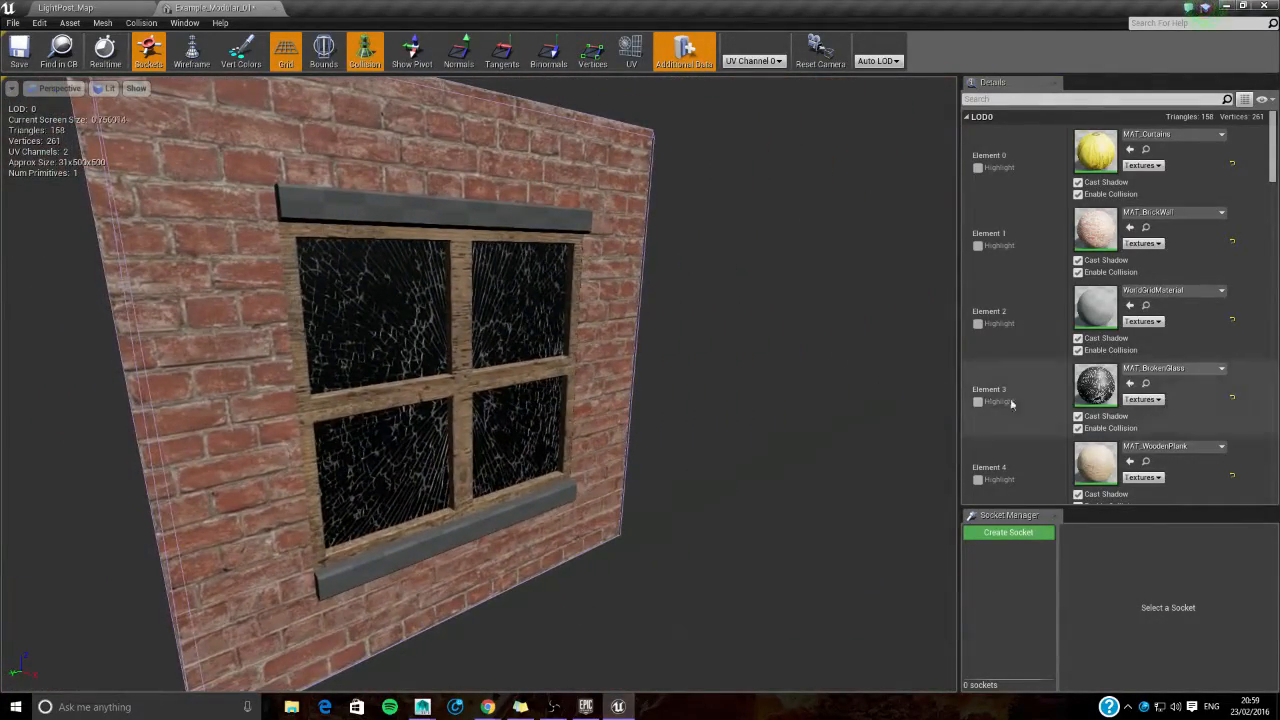
# - Assign MAT_LedgeBrick to Element 2, the window ledges, and save the Example_Modular_01 mesh
pyautogui.click(1165, 290)
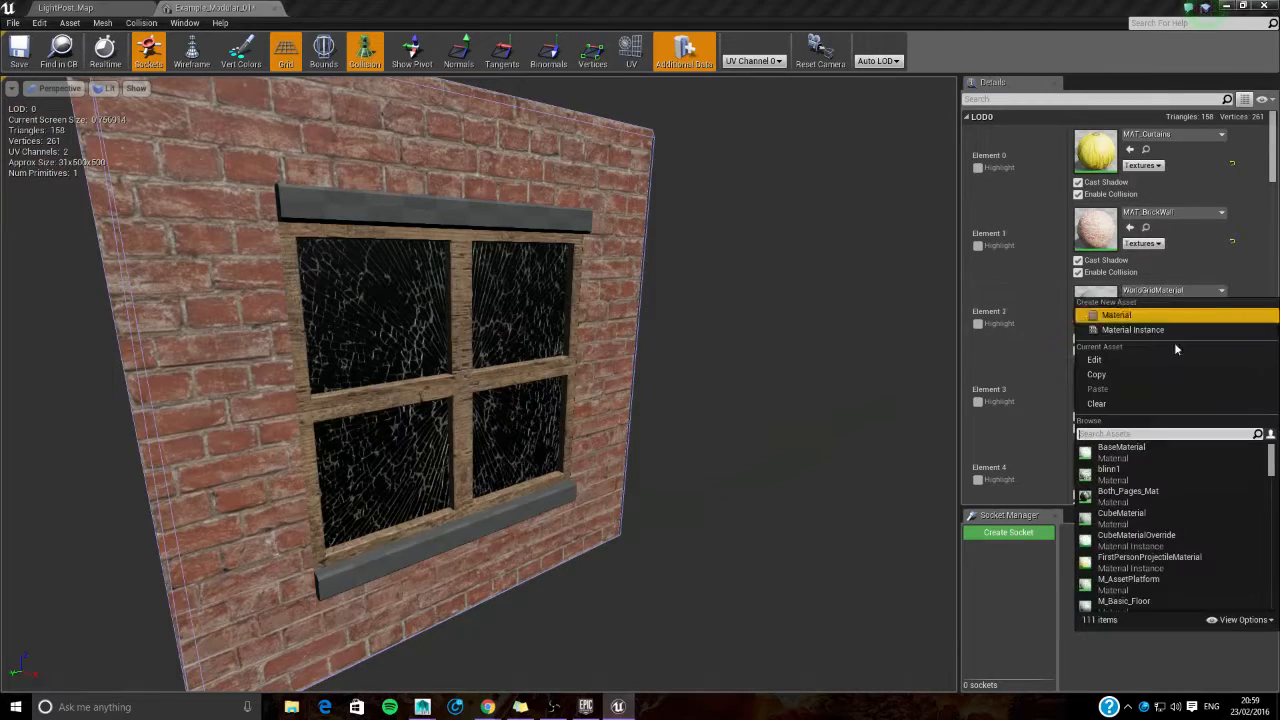
pyautogui.write('MAT_L')
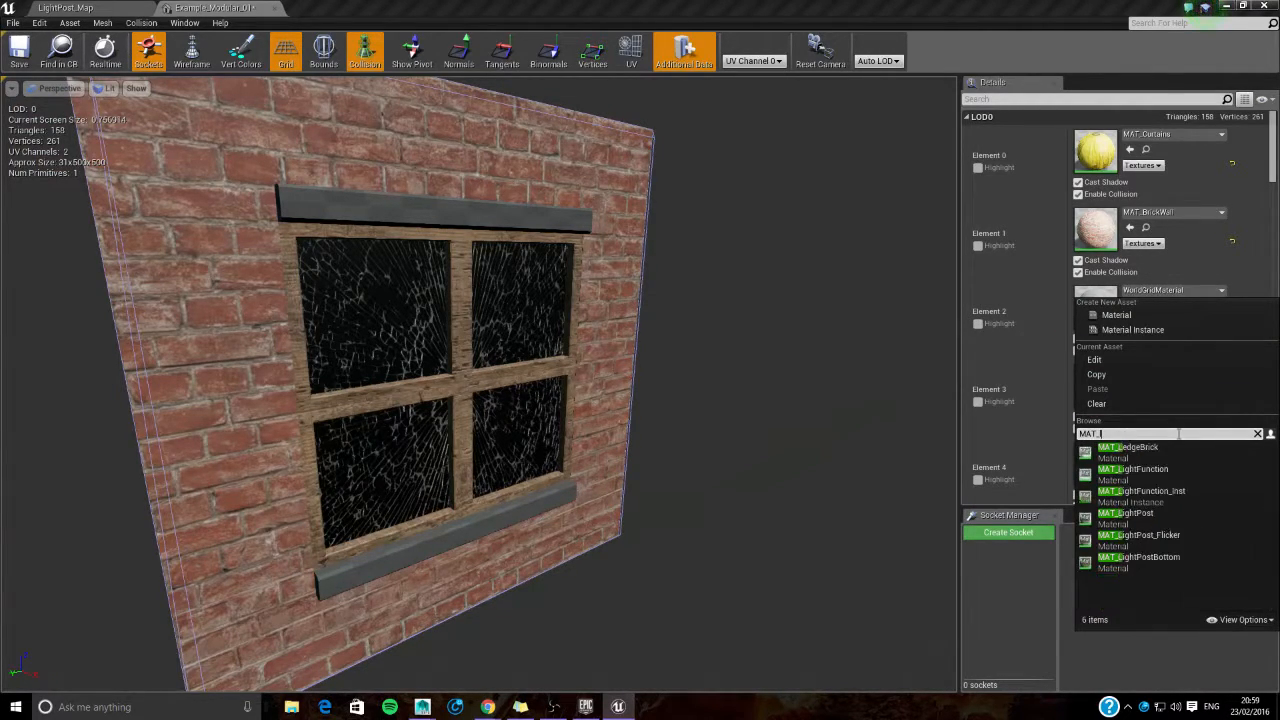
pyautogui.click(1174, 448)
pyautogui.moveTo(740, 395); pyautogui.dragTo(775, 480)
pyautogui.moveTo(703, 414); pyautogui.dragTo(700, 474)
pyautogui.click(21, 55)
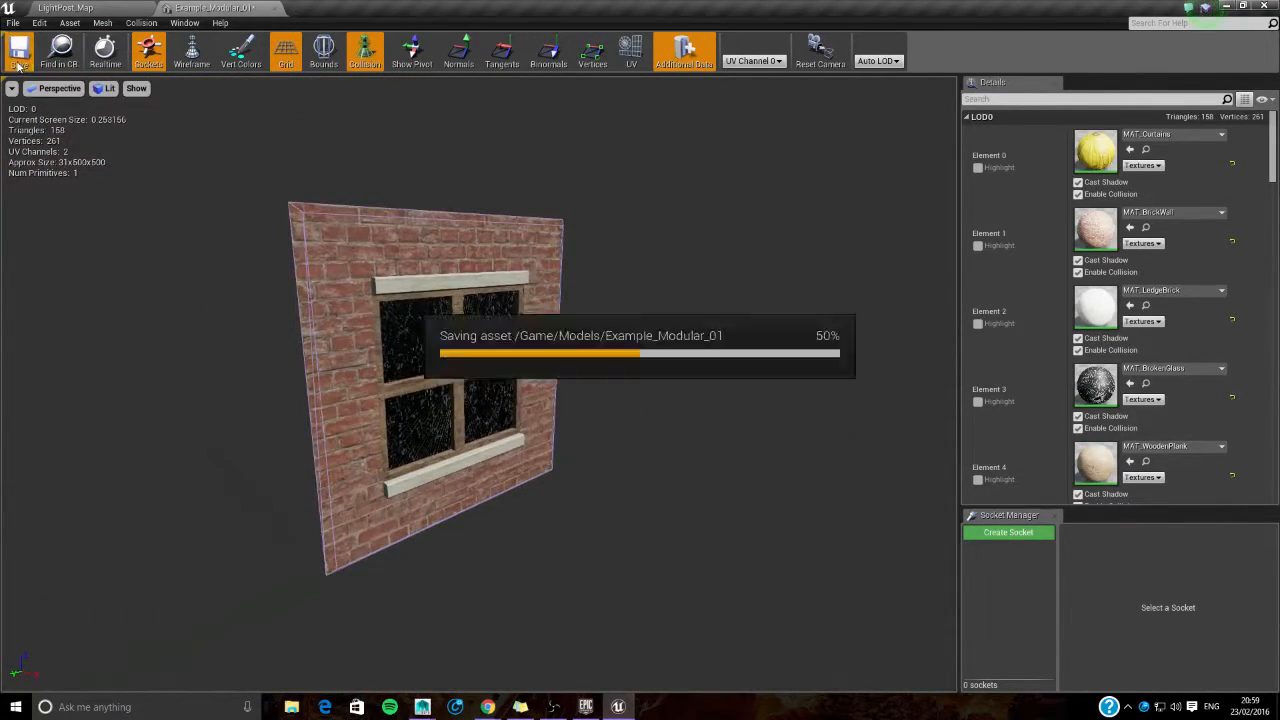
# - Return to the LightPost_Map level, enlarge its viewport and open the Models folder
pyautogui.moveTo(333, 288); pyautogui.dragTo(370, 245)
pyautogui.click(66, 7)
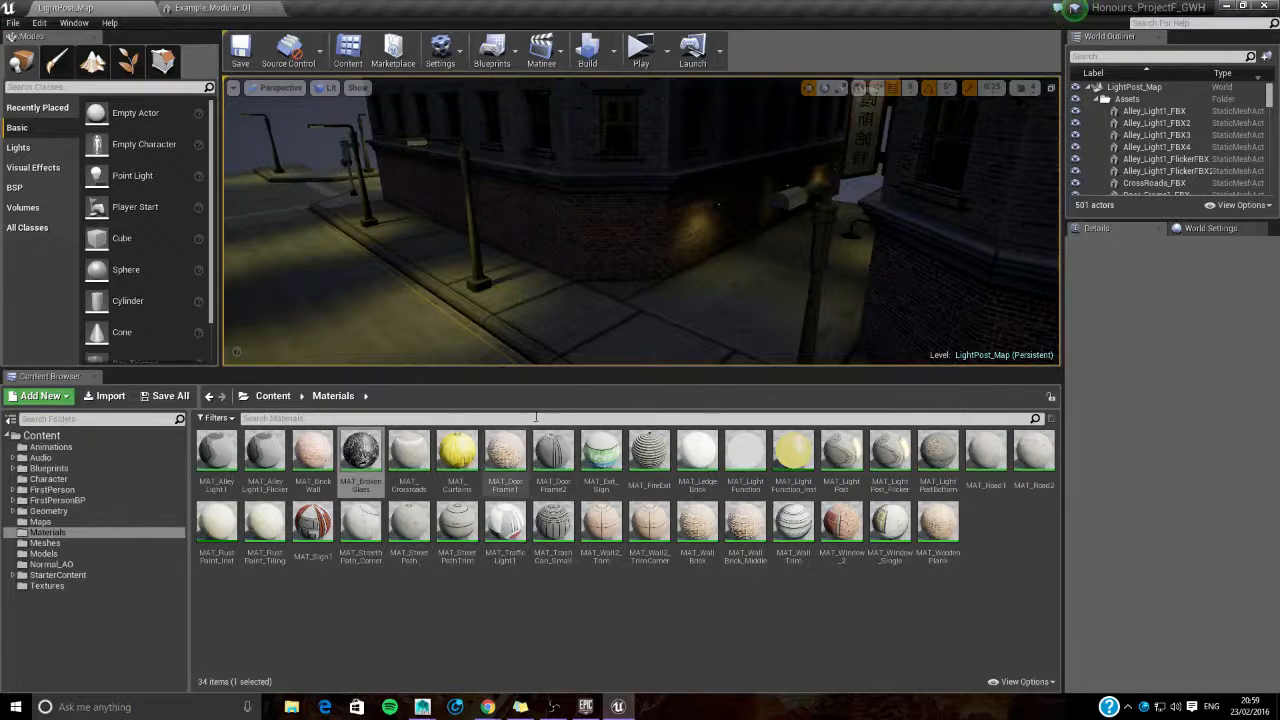
pyautogui.moveTo(600, 250); pyautogui.dragTo(598, 225)
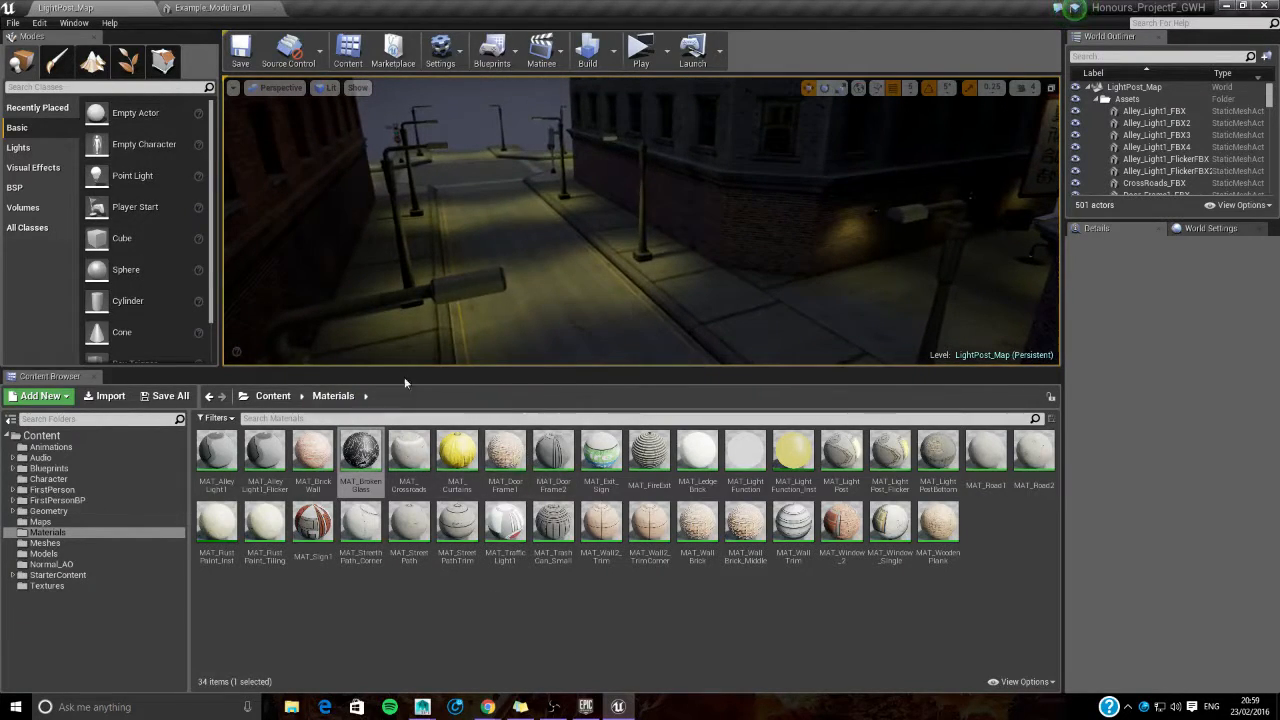
pyautogui.moveTo(410, 371); pyautogui.dragTo(440, 482)
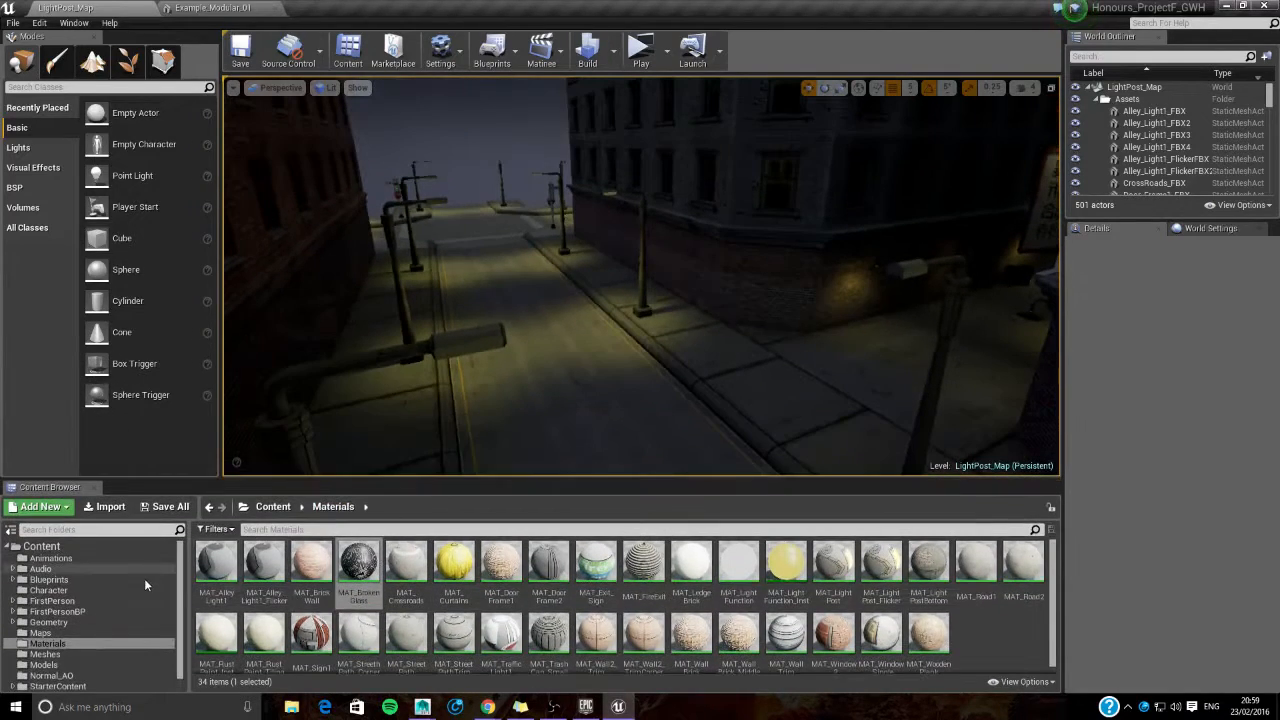
pyautogui.click(125, 641)
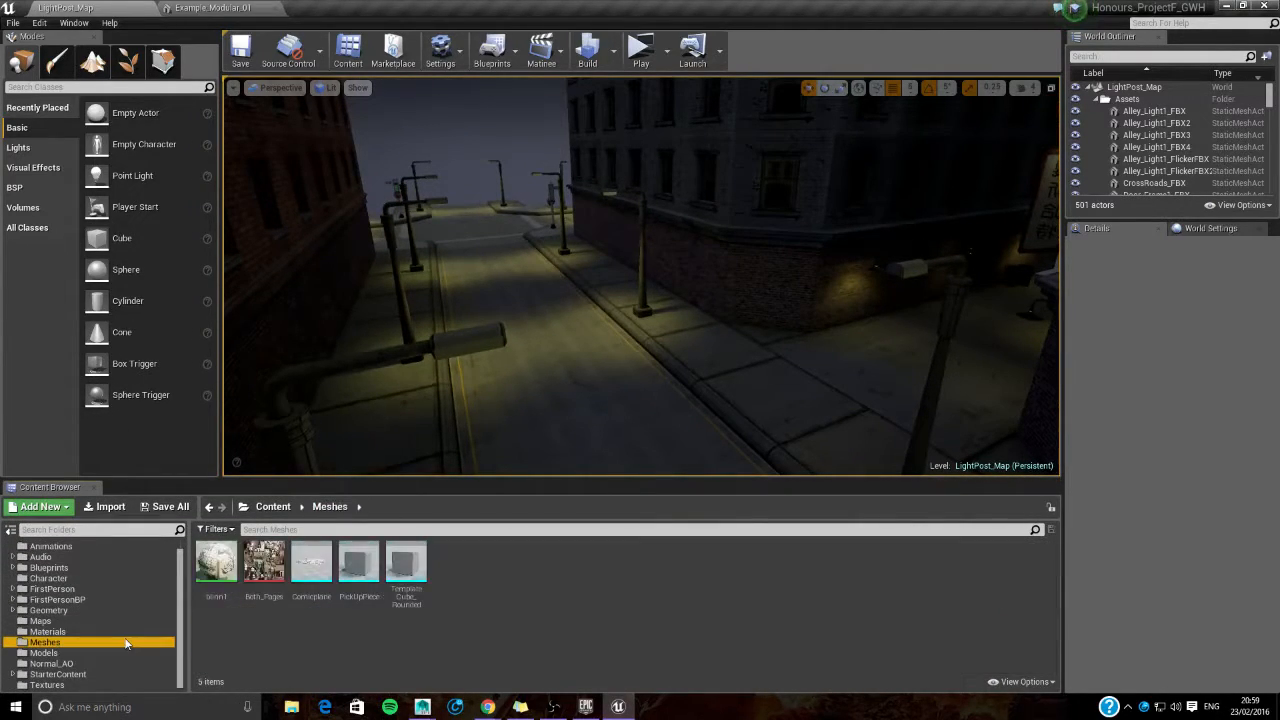
pyautogui.click(106, 653)
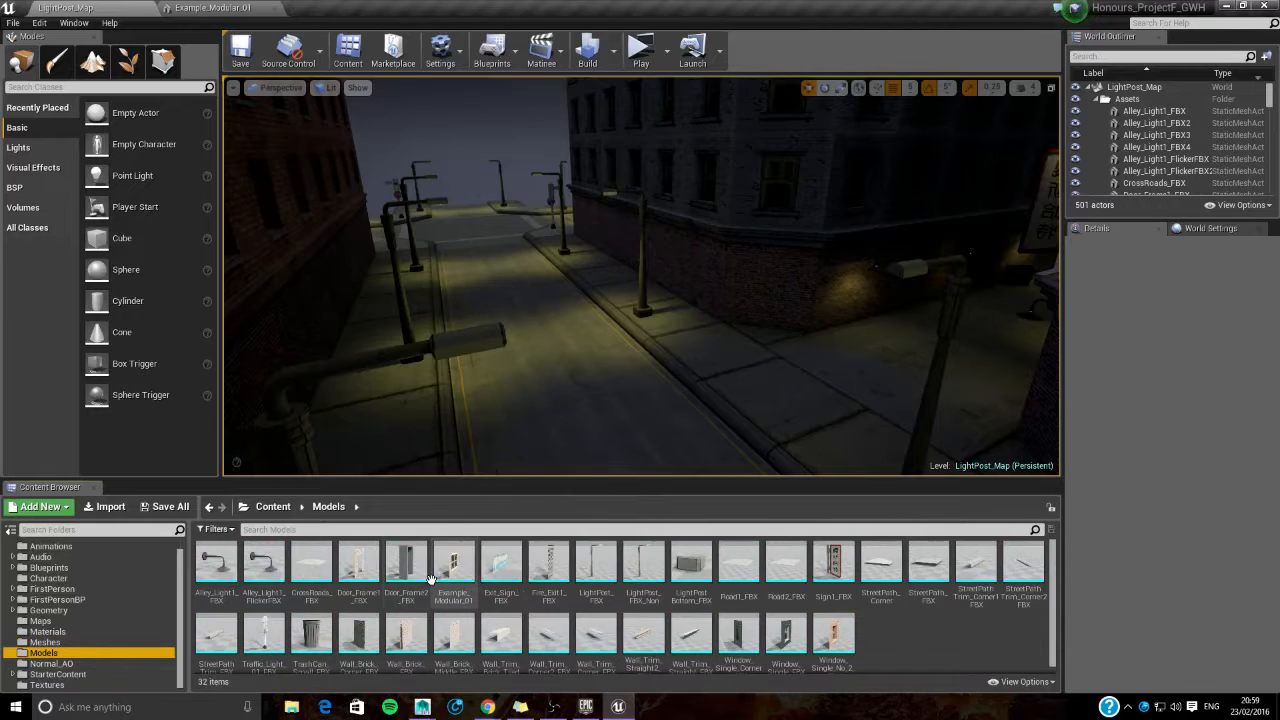
# - Place Example_Modular_01 in the street at X -15 cm, Y 970 cm, and raise it to a height of 380 cm
pyautogui.moveTo(460, 582); pyautogui.dragTo(537, 324)
pyautogui.moveTo(537, 324); pyautogui.dragTo(568, 380, button='right')
pyautogui.press('s')
pyautogui.press('s')
pyautogui.press('w')
pyautogui.press('a')
pyautogui.press('d')
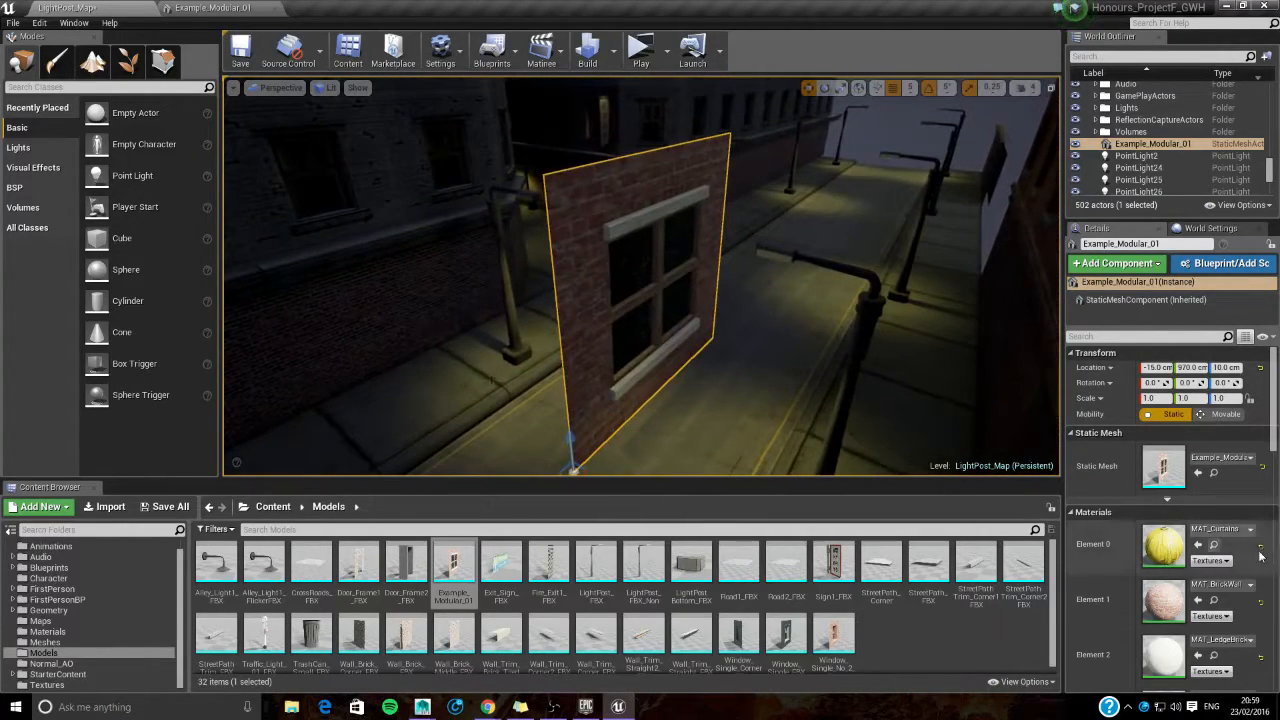
pyautogui.moveTo(653, 397)
pyautogui.mouseDown(button='right')
pyautogui.moveTo(640, 372)
pyautogui.moveTo(672, 400)
pyautogui.mouseUp(button='right')
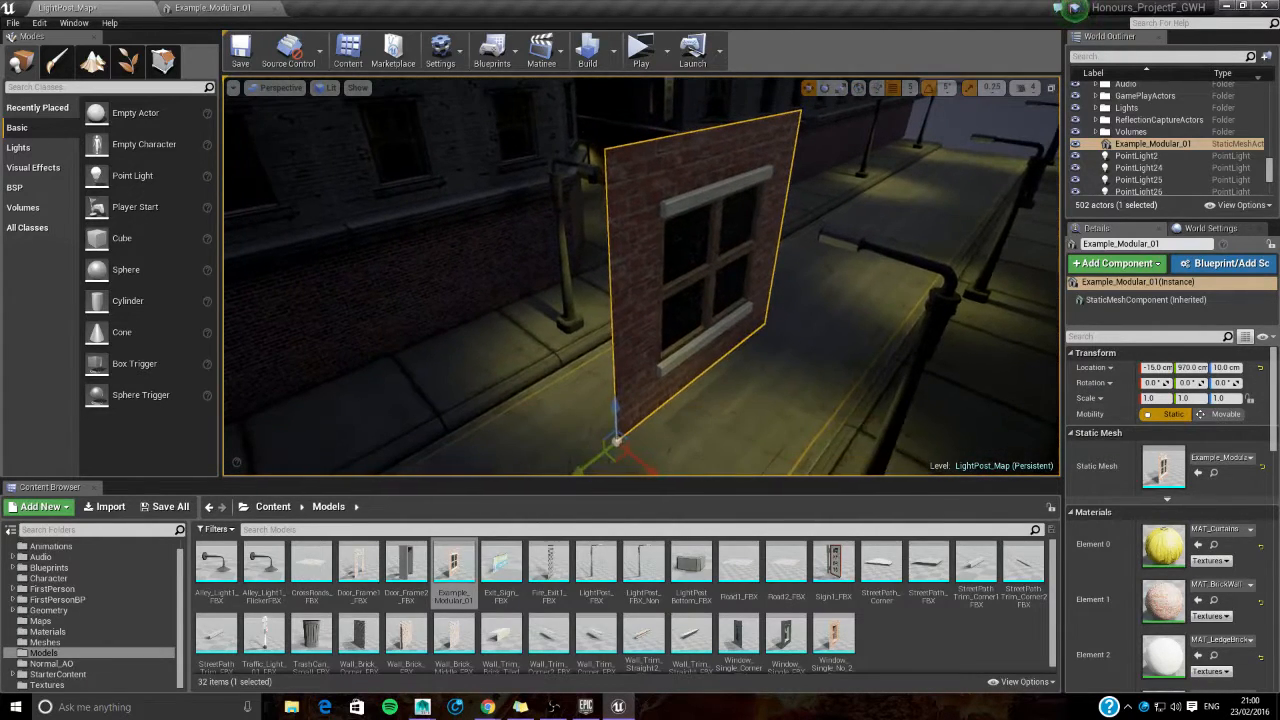
pyautogui.moveTo(756, 261); pyautogui.dragTo(740, 208, button='right')
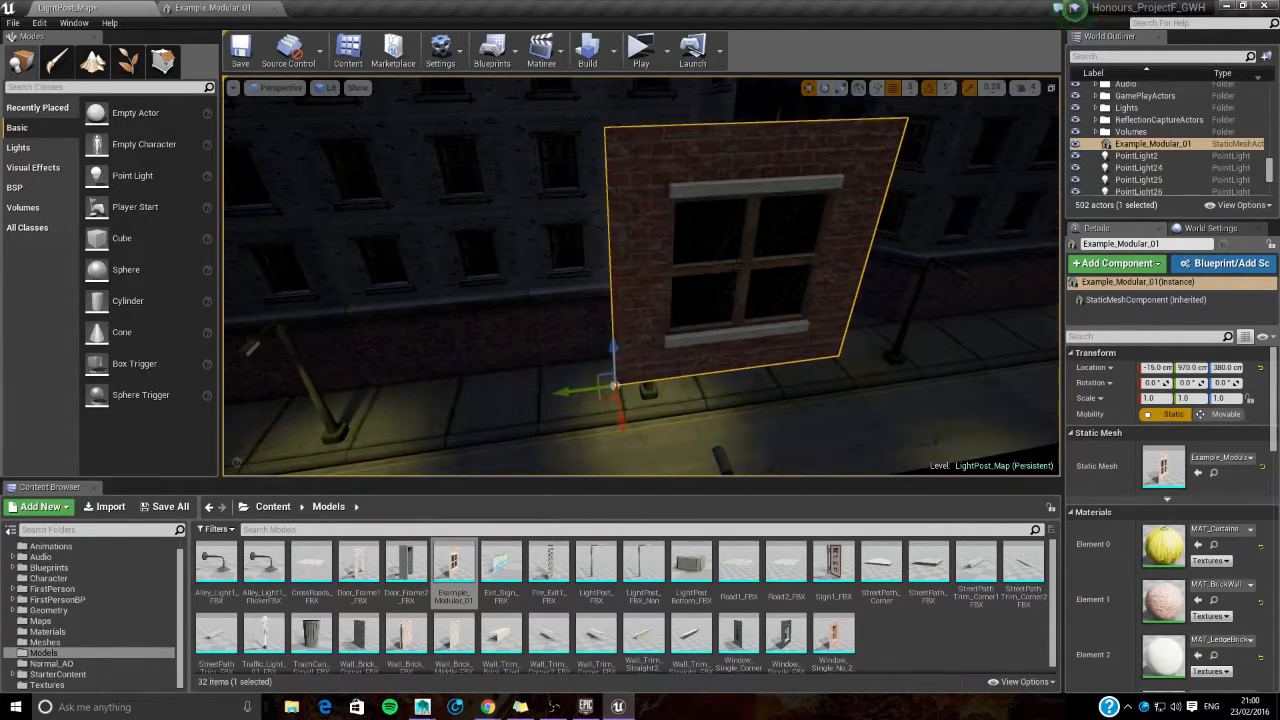
# - Duplicate the window wall twice along the street to form an adjoining row, with the copies at Y 1820 cm and Y 2325 cm
pyautogui.keyDown('shift'); pyautogui.moveTo(567, 399); pyautogui.dragTo(265, 386); pyautogui.keyUp('shift')
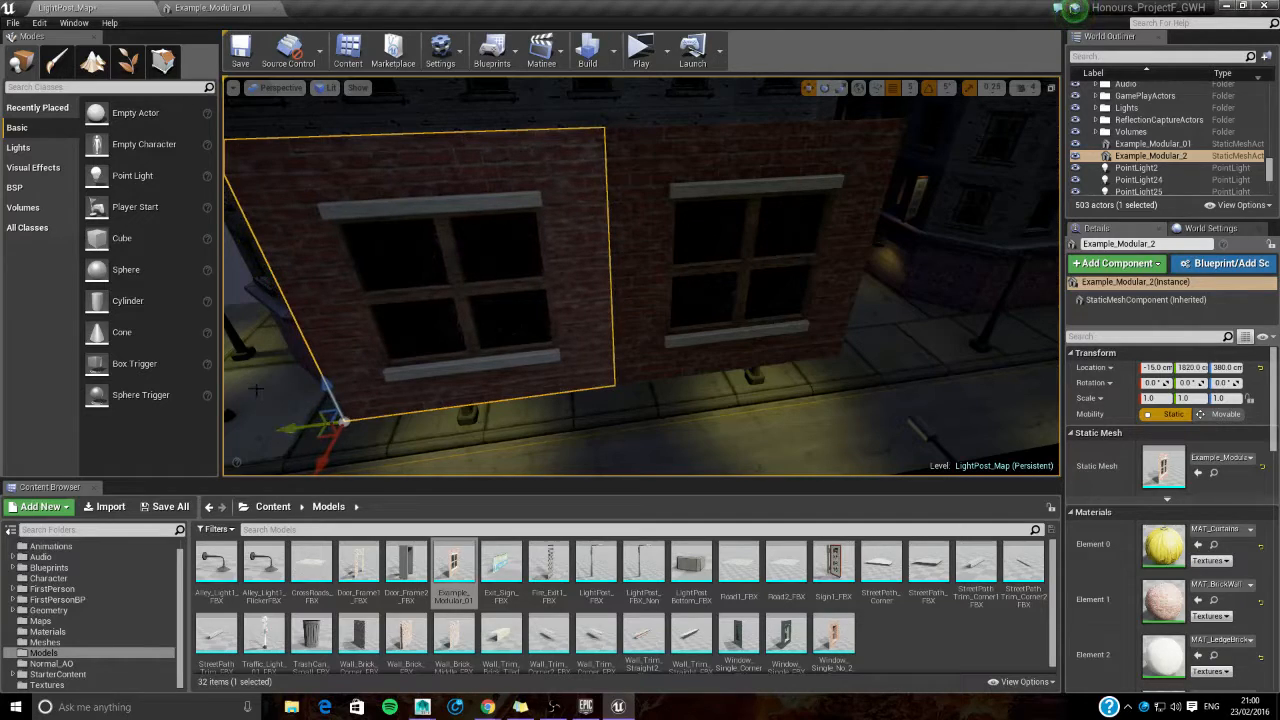
pyautogui.moveTo(640, 280)
pyautogui.mouseDown(button='right')
pyautogui.moveTo(615, 284)
pyautogui.moveTo(645, 276)
pyautogui.mouseUp(button='right')
pyautogui.keyDown('alt'); pyautogui.keyDown('shift'); pyautogui.moveTo(420, 398); pyautogui.dragTo(232, 453); pyautogui.keyUp('shift'); pyautogui.keyUp('alt')
# - Examine the row of window walls from other angles, then go back to the Example_Modular_01 mesh editor
pyautogui.moveTo(640, 280); pyautogui.dragTo(785, 232, button='right')
pyautogui.moveTo(627, 254); pyautogui.dragTo(620, 318, button='right')
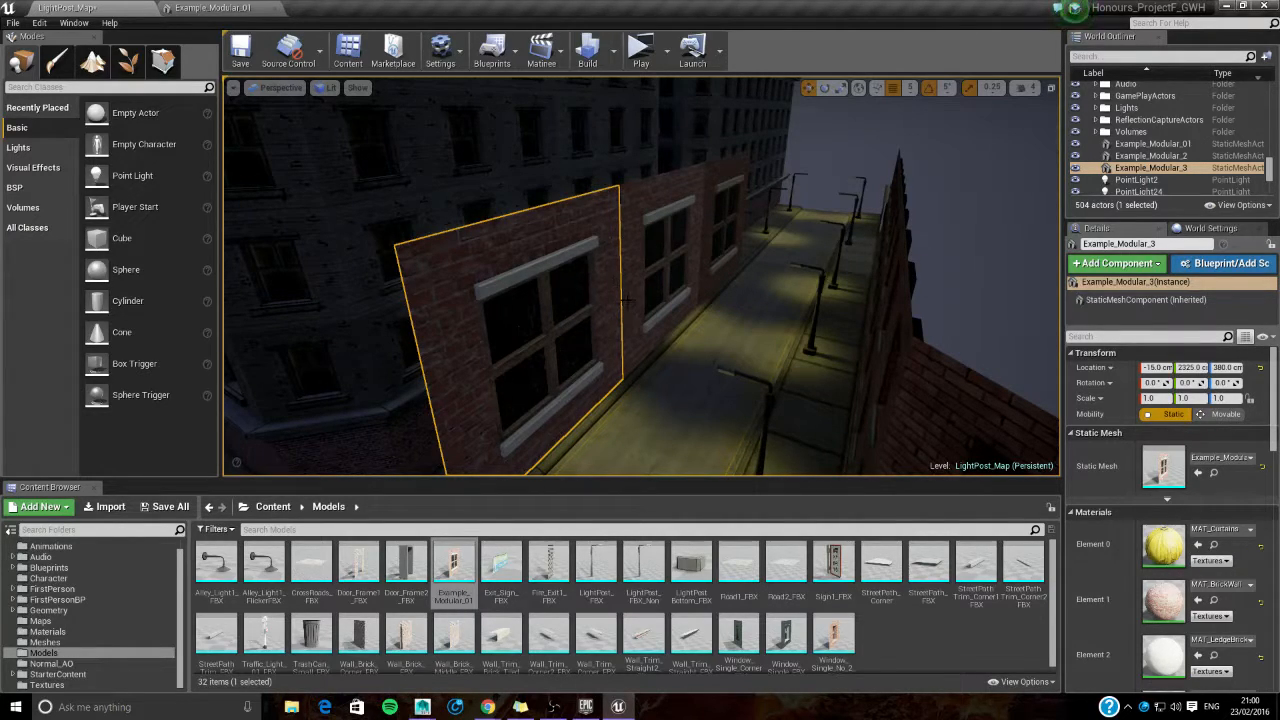
pyautogui.moveTo(638, 299); pyautogui.dragTo(620, 329, button='right')
pyautogui.click(265, 12)
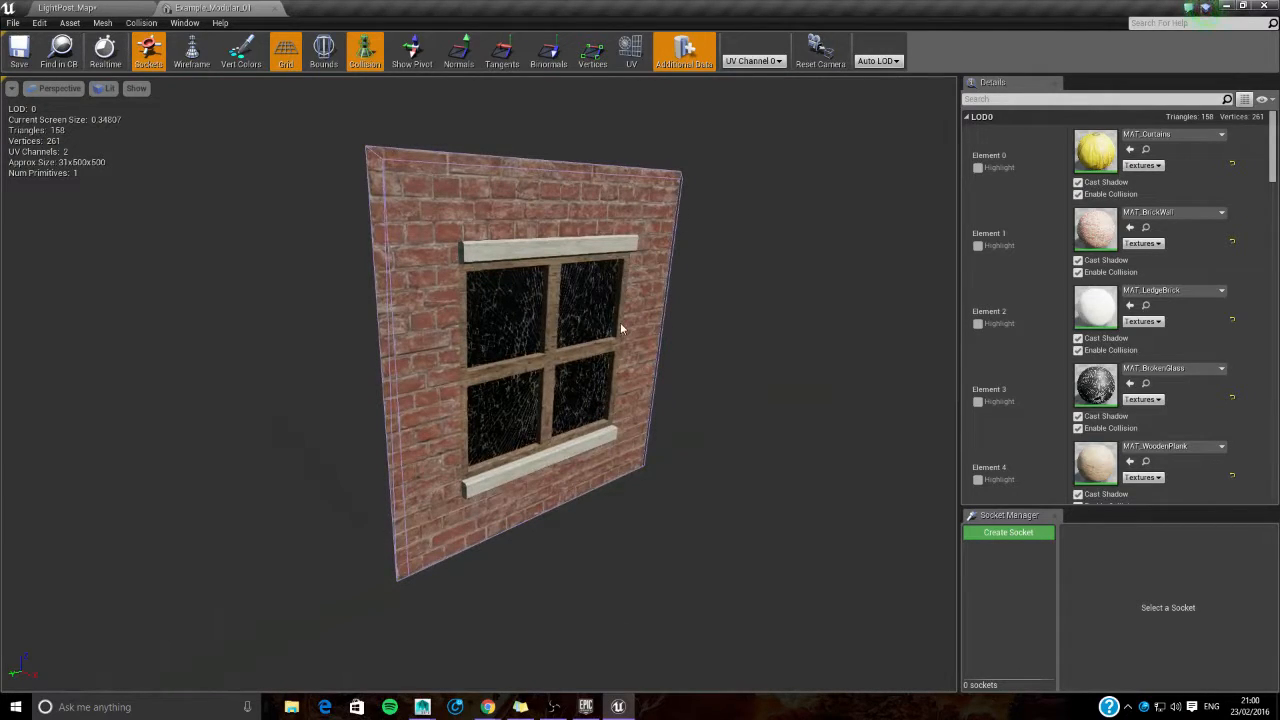
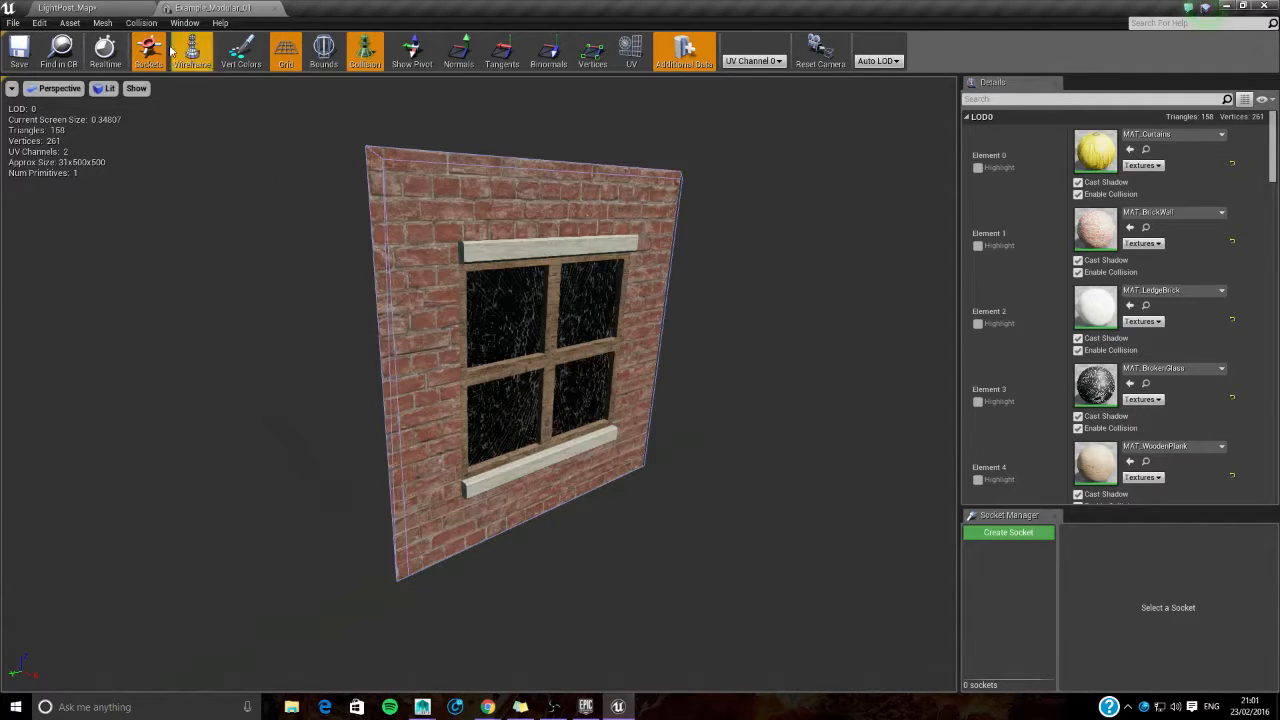
# - Compare the window wall row in LightPost_Map with the Example_Modular_01 mesh, and examine the mesh's glass and wooden frame up close
pyautogui.click(135, 7)
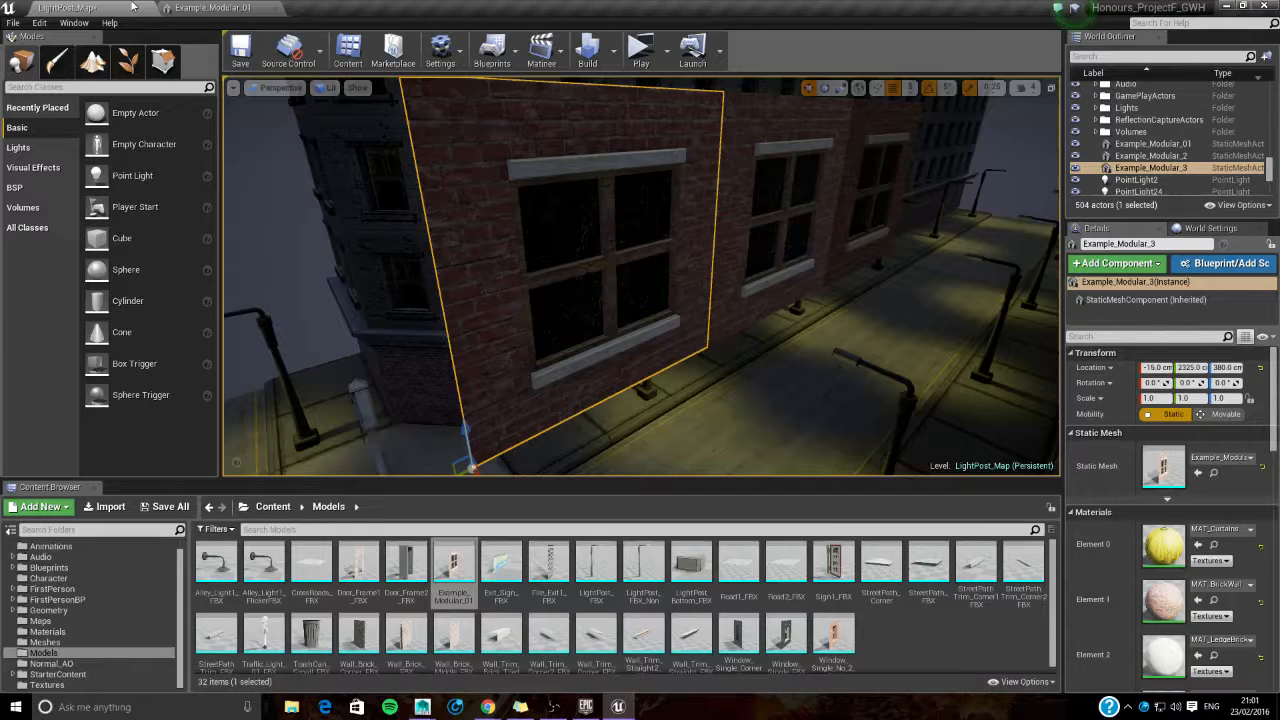
pyautogui.click(194, 7)
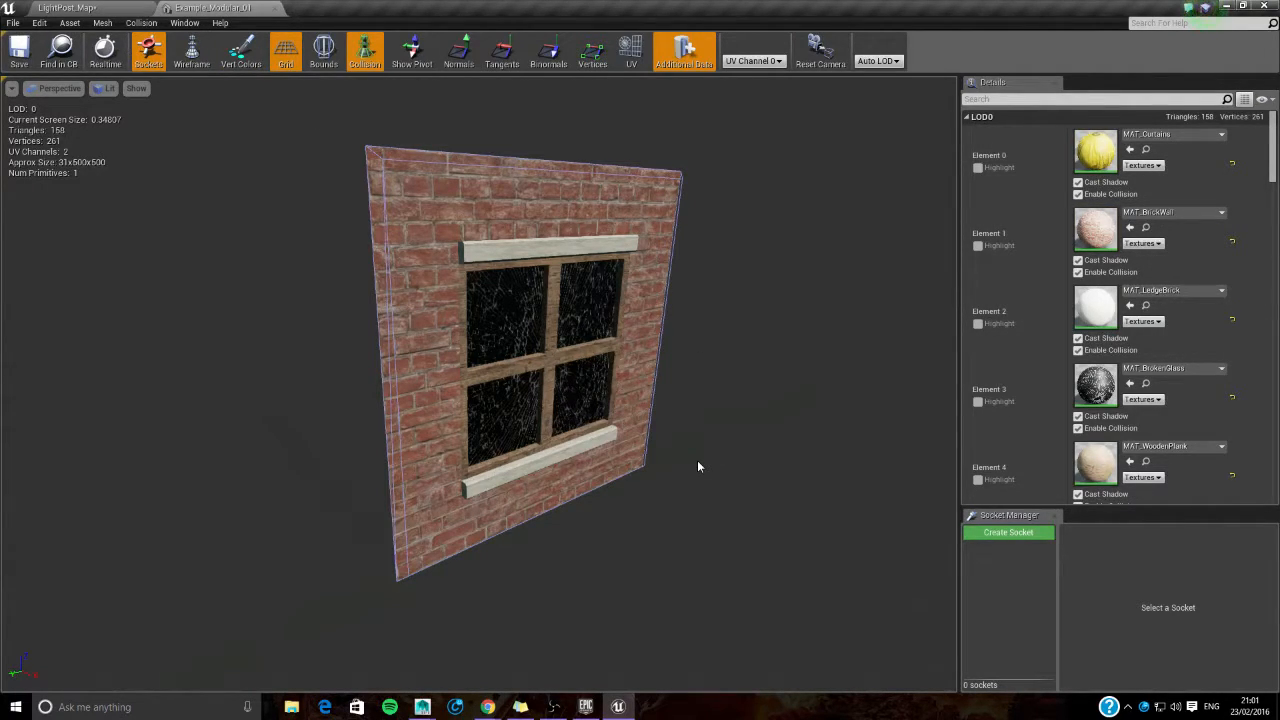
pyautogui.press('w')
pyautogui.moveTo(547, 204); pyautogui.dragTo(532, 232, button='right')
pyautogui.press('w')
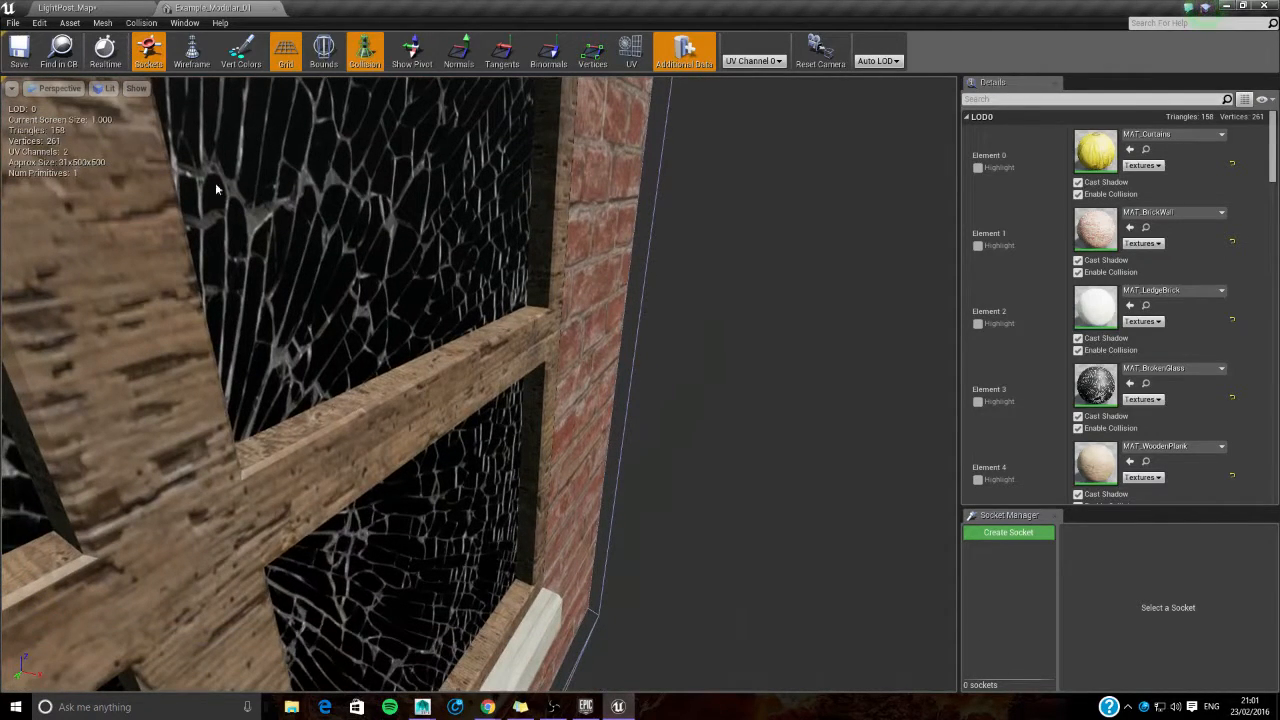
pyautogui.press('f')
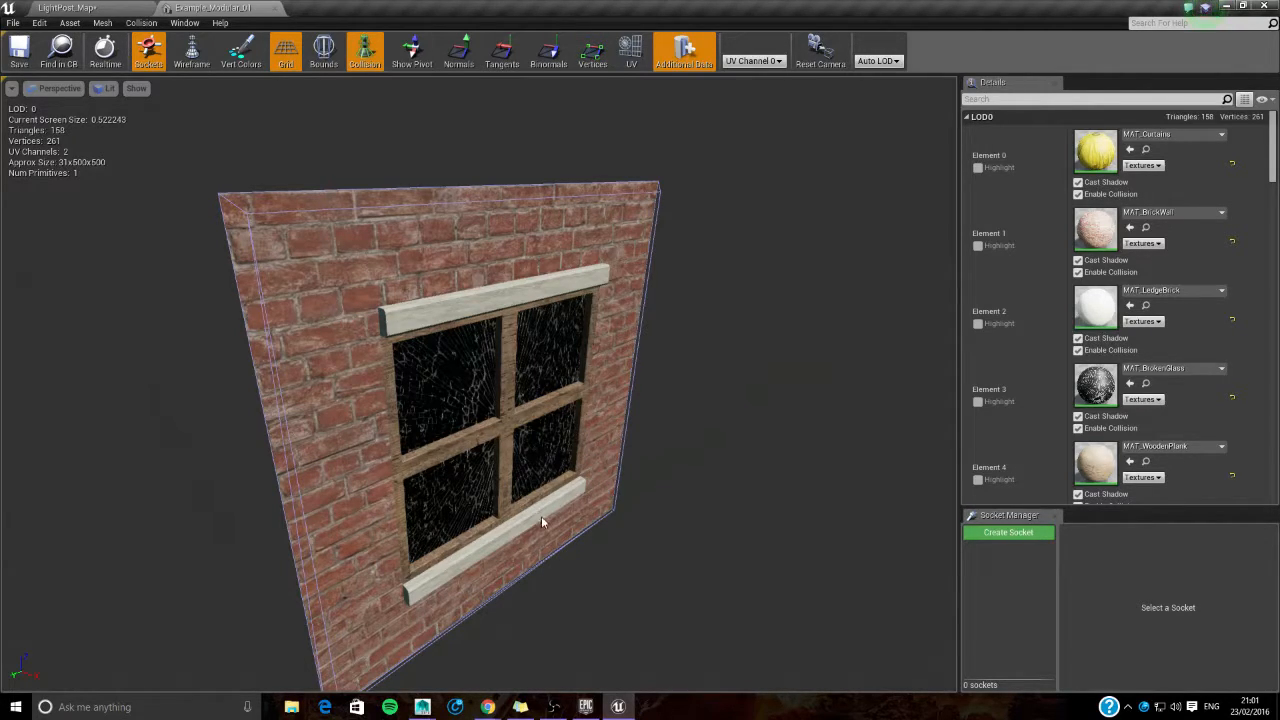
pyautogui.press('s')
pyautogui.moveTo(535, 285); pyautogui.dragTo(520, 288, button='right')
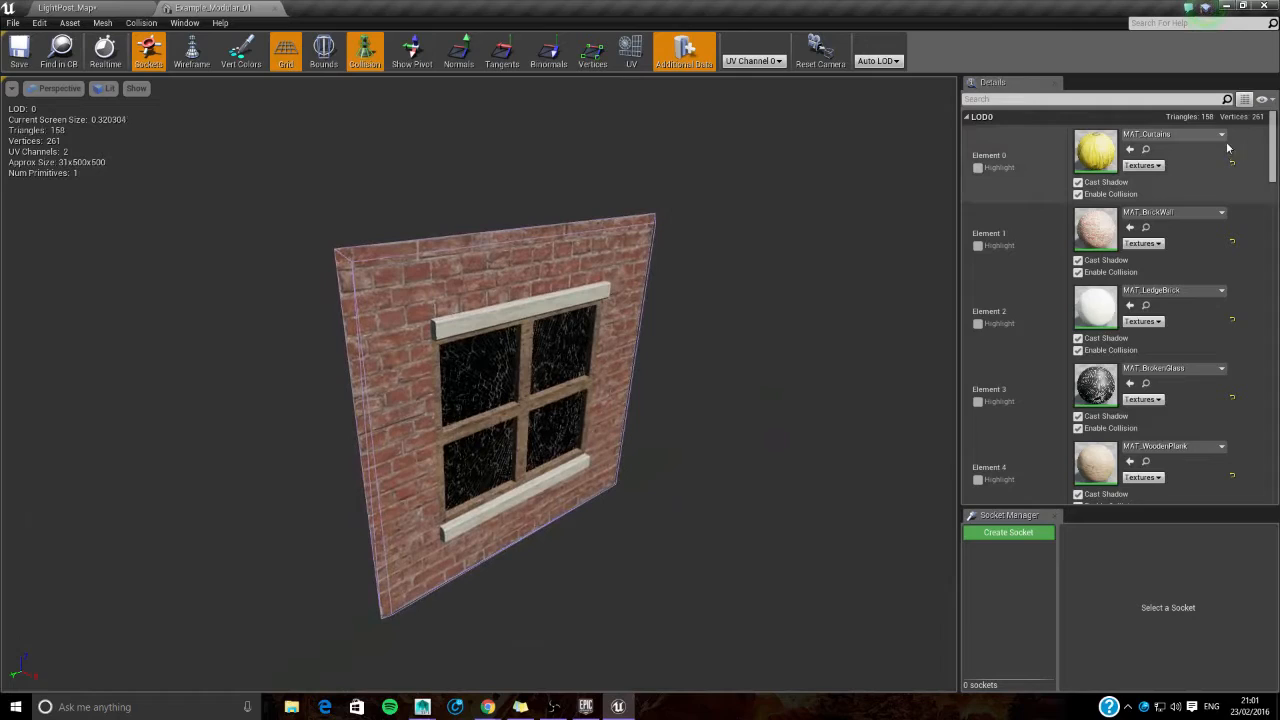
# - Save the window wall mesh with elements 0 to 4 reset to their base material, and switch to the 3D modelling program
pyautogui.click(1231, 321)
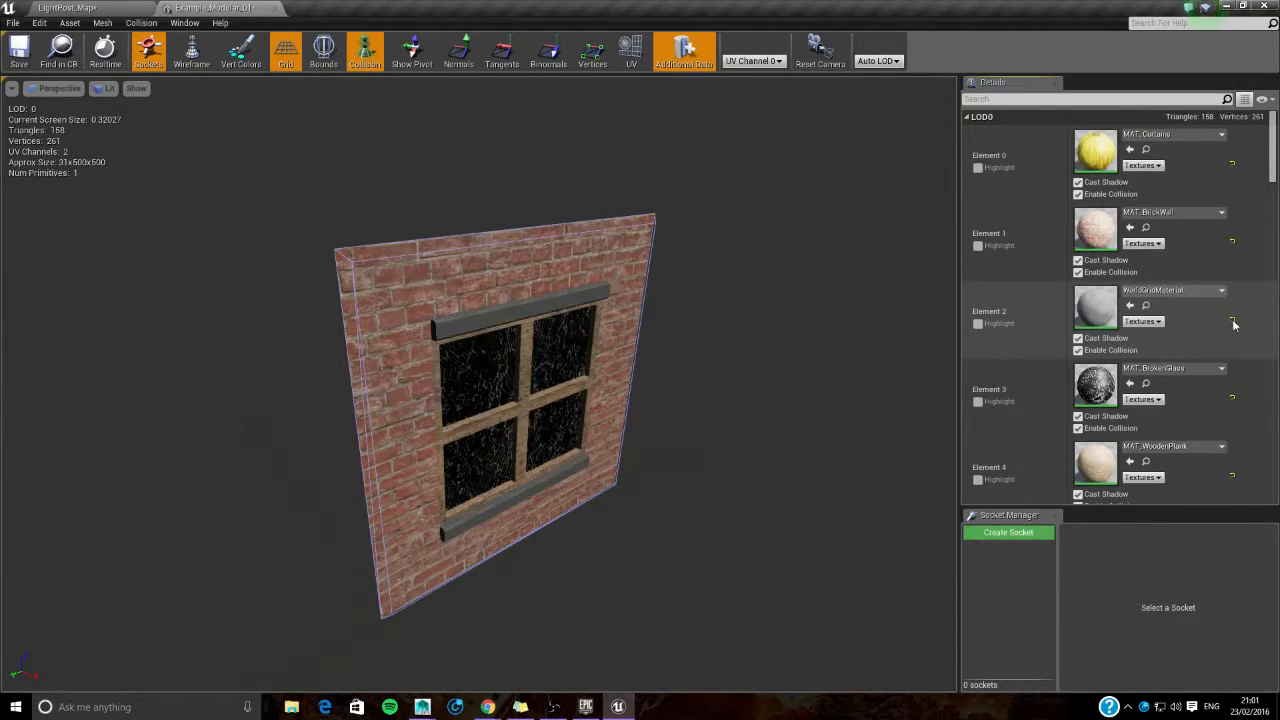
pyautogui.click(1233, 398)
pyautogui.click(1233, 477)
pyautogui.moveTo(699, 431)
pyautogui.mouseDown()
pyautogui.moveTo(655, 440)
pyautogui.moveTo(665, 415)
pyautogui.moveTo(699, 431)
pyautogui.mouseUp()
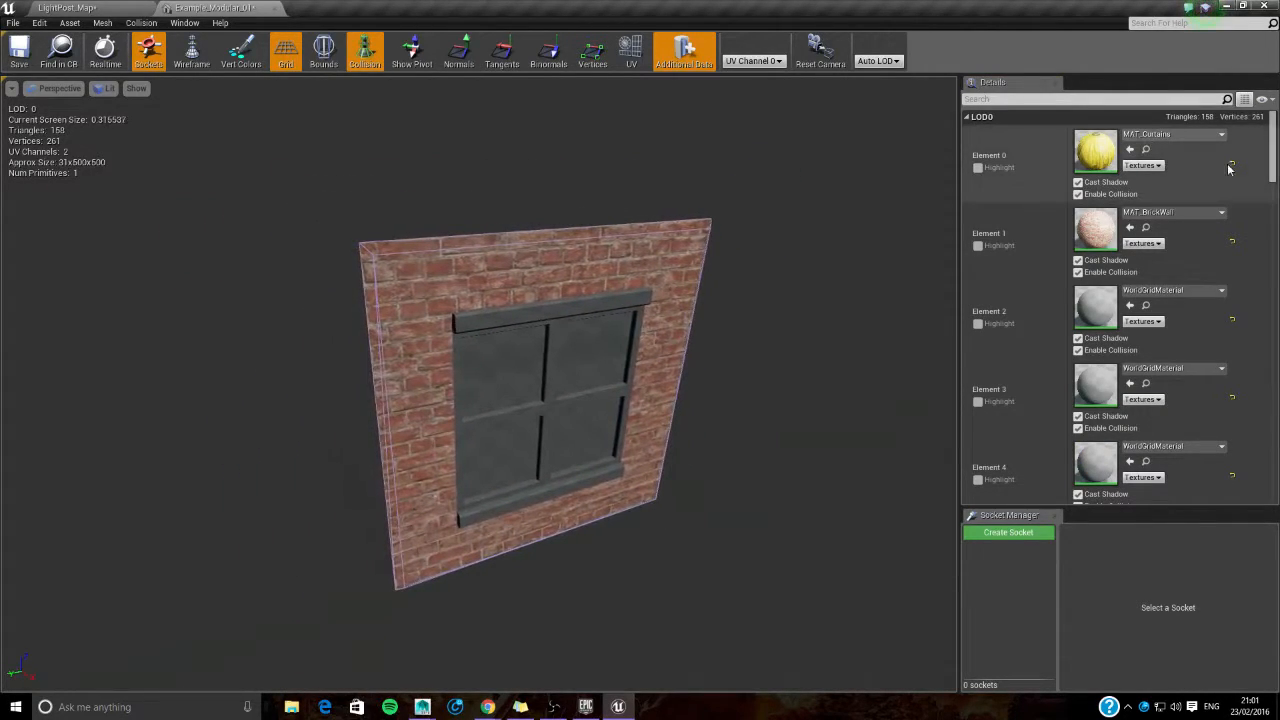
pyautogui.click(1232, 241)
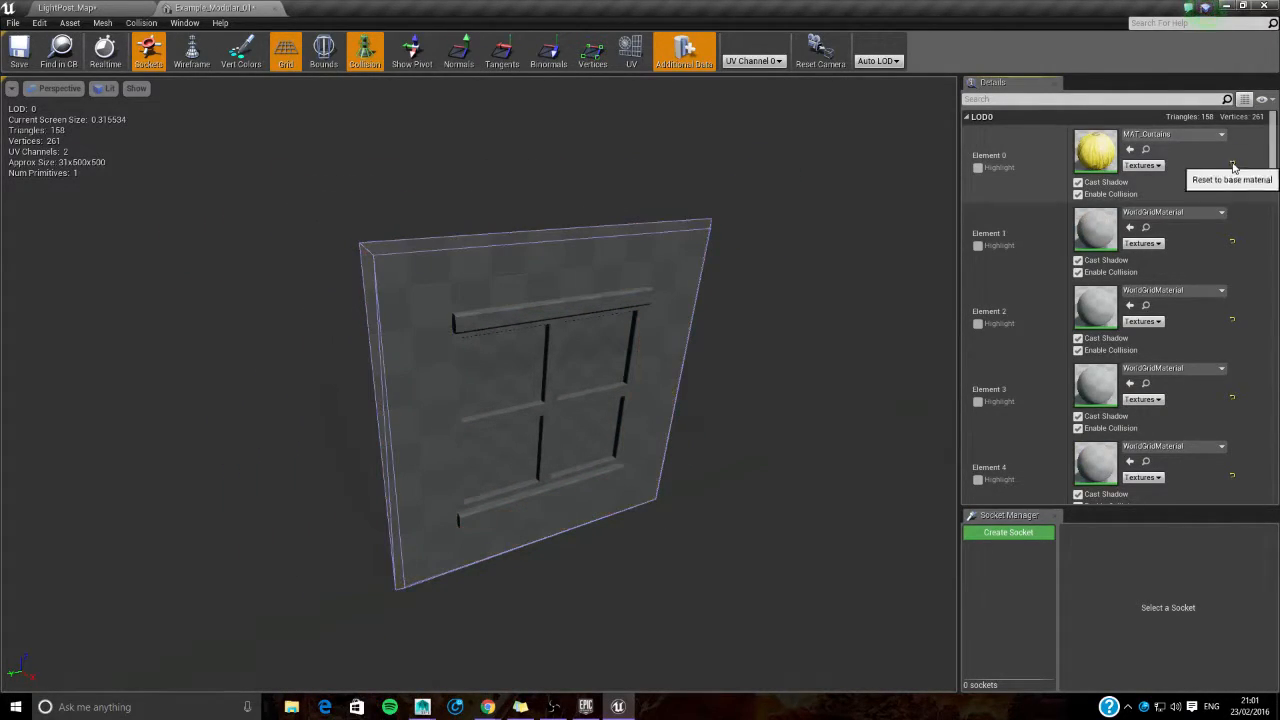
pyautogui.click(1232, 163)
pyautogui.moveTo(651, 486)
pyautogui.mouseDown()
pyautogui.moveTo(640, 470)
pyautogui.moveTo(654, 471)
pyautogui.mouseUp()
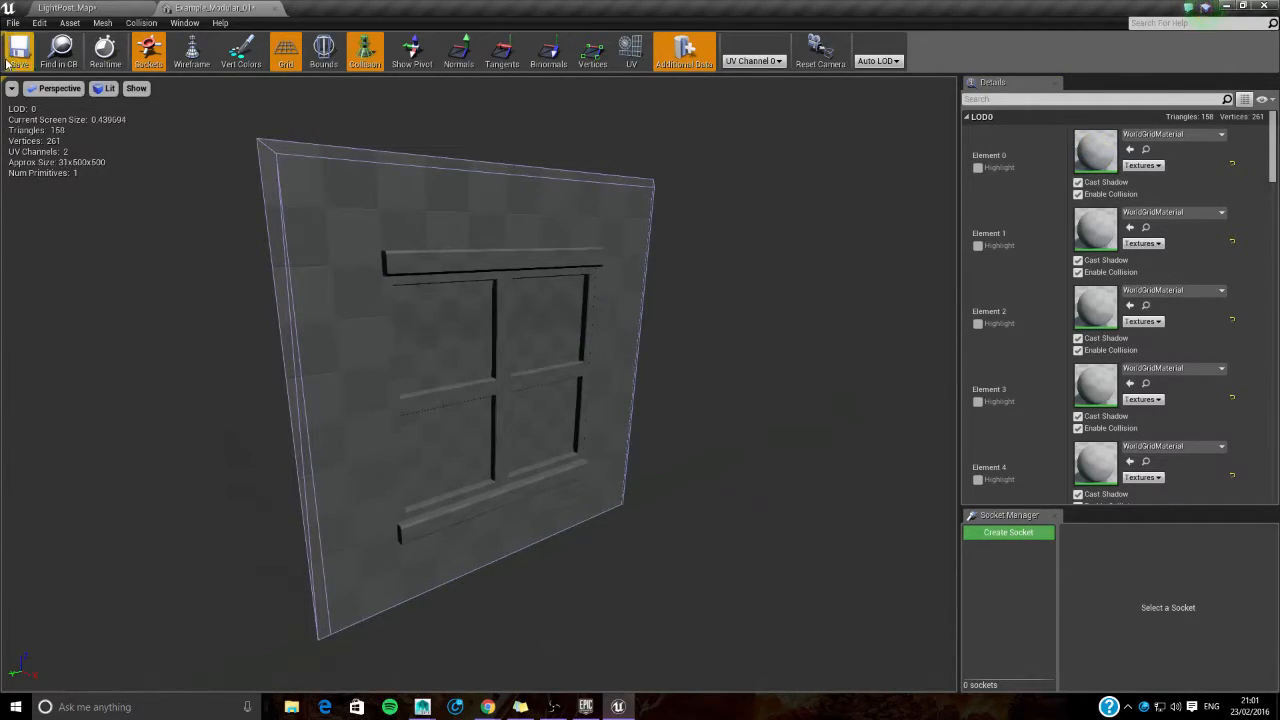
pyautogui.click(422, 707)
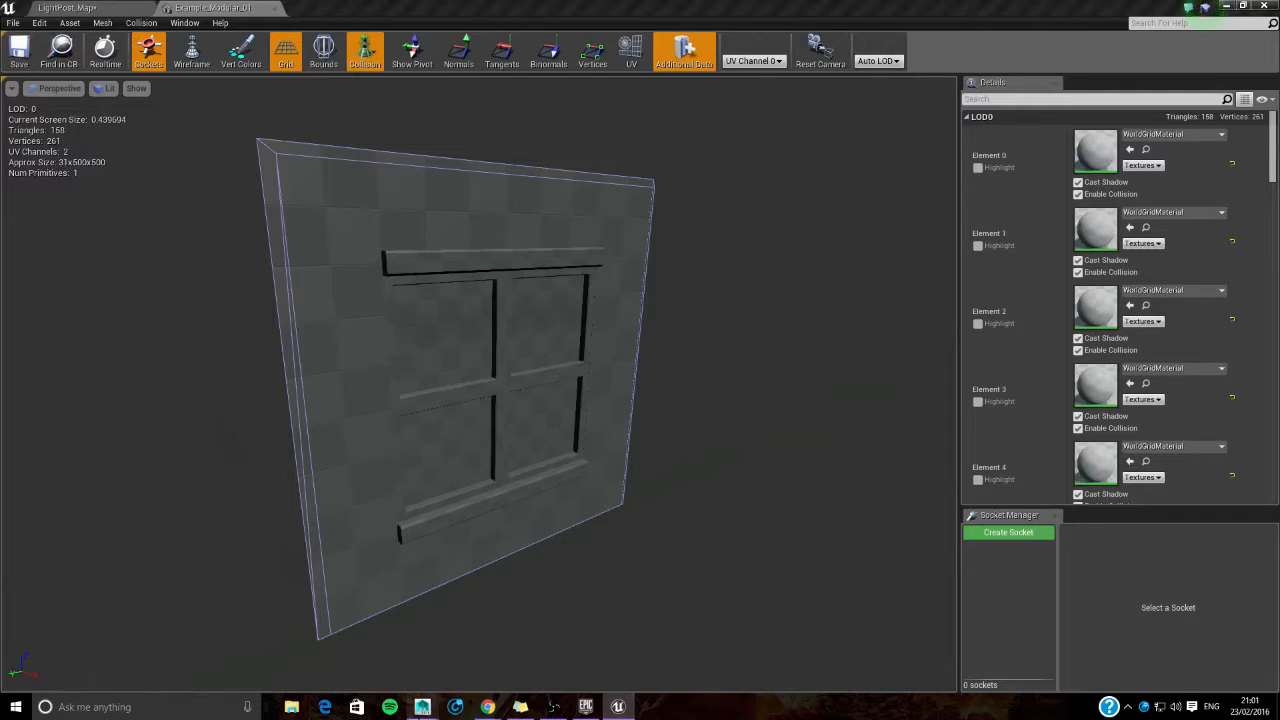